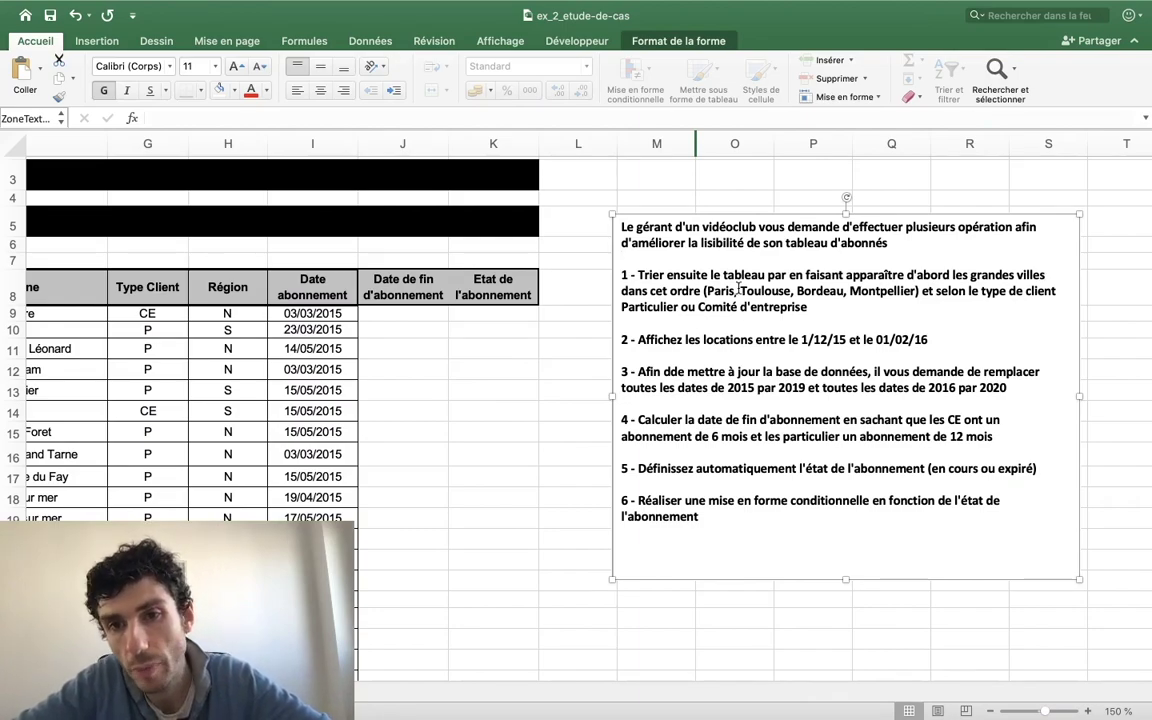
Add the missing 'x' to 'Bordeau' in task 1 of the instructions box, making it Bordeaux.
{"action": "scroll", "coordinate": [738, 288], "scroll_direction": "left", "scroll_amount": 5}
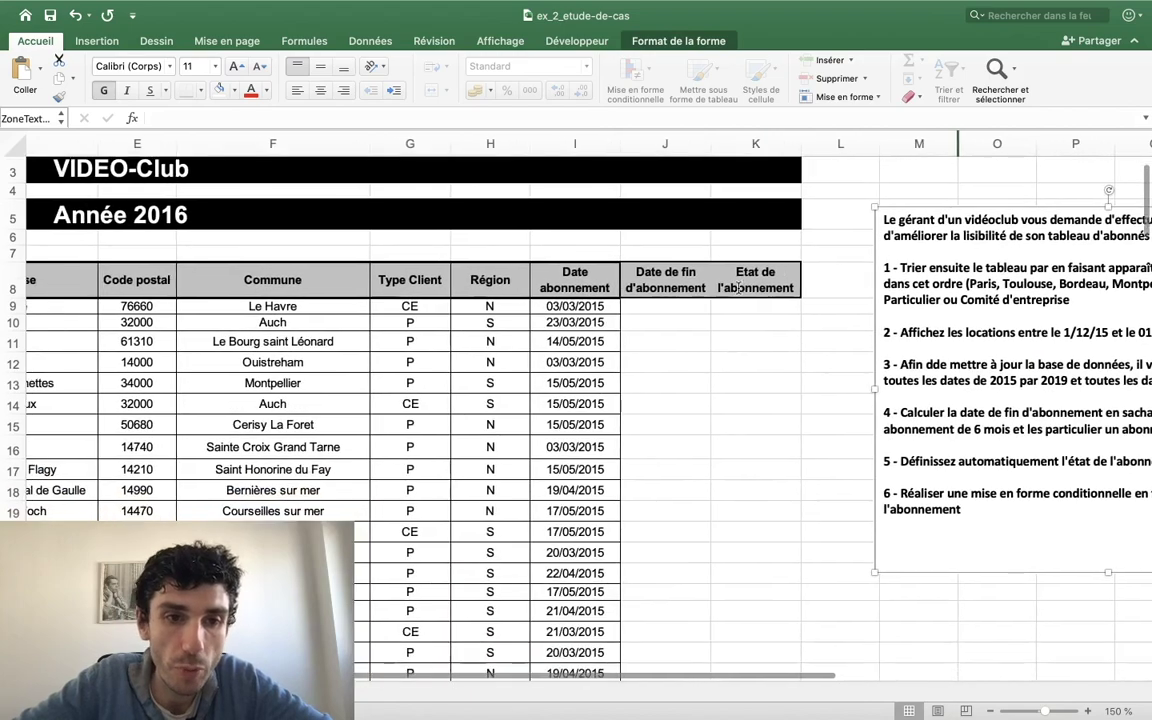
{"action": "scroll", "coordinate": [738, 288], "scroll_direction": "down", "scroll_amount": 2}
{"action": "scroll", "coordinate": [760, 275], "scroll_direction": "right", "scroll_amount": 3}
{"action": "scroll", "coordinate": [820, 245], "scroll_direction": "right", "scroll_amount": 2}
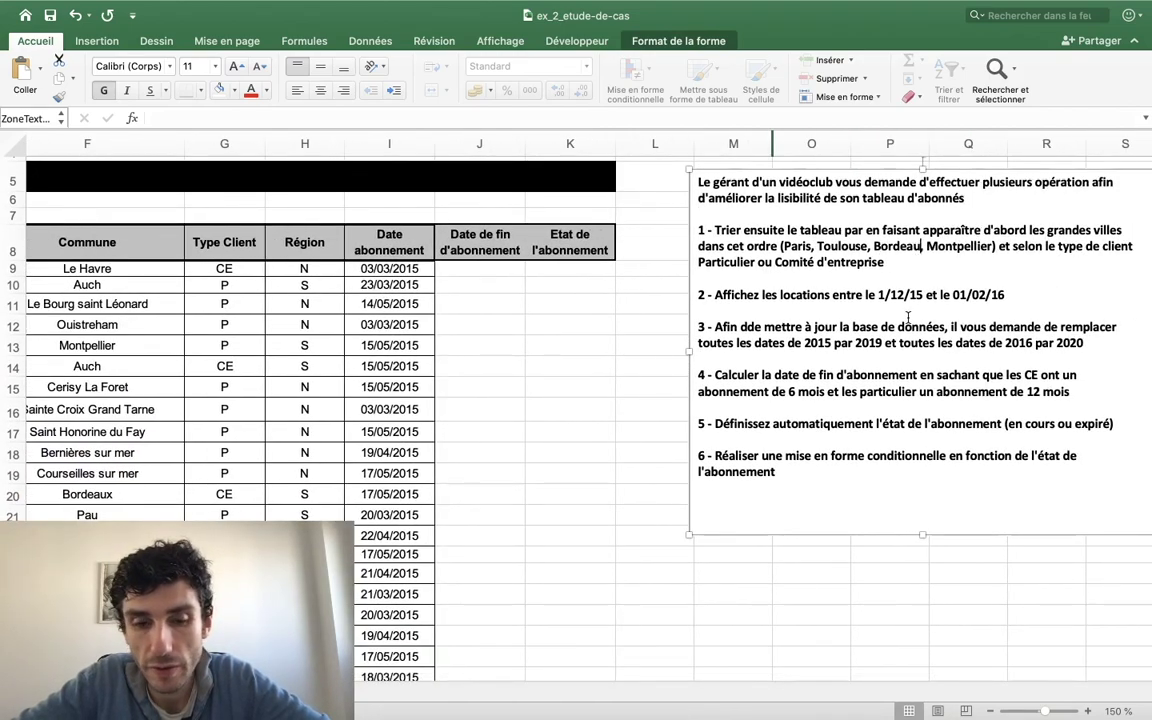
{"action": "type", "text": "x"}
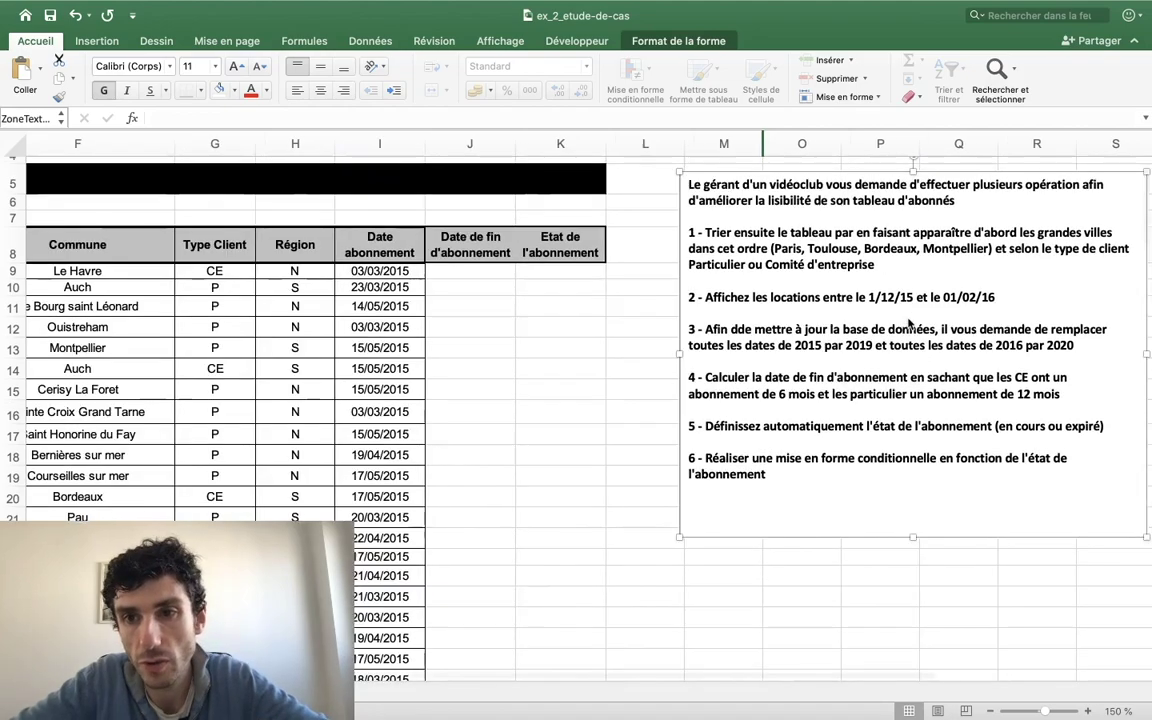
{"action": "scroll", "coordinate": [908, 318], "scroll_direction": "right", "scroll_amount": 2}
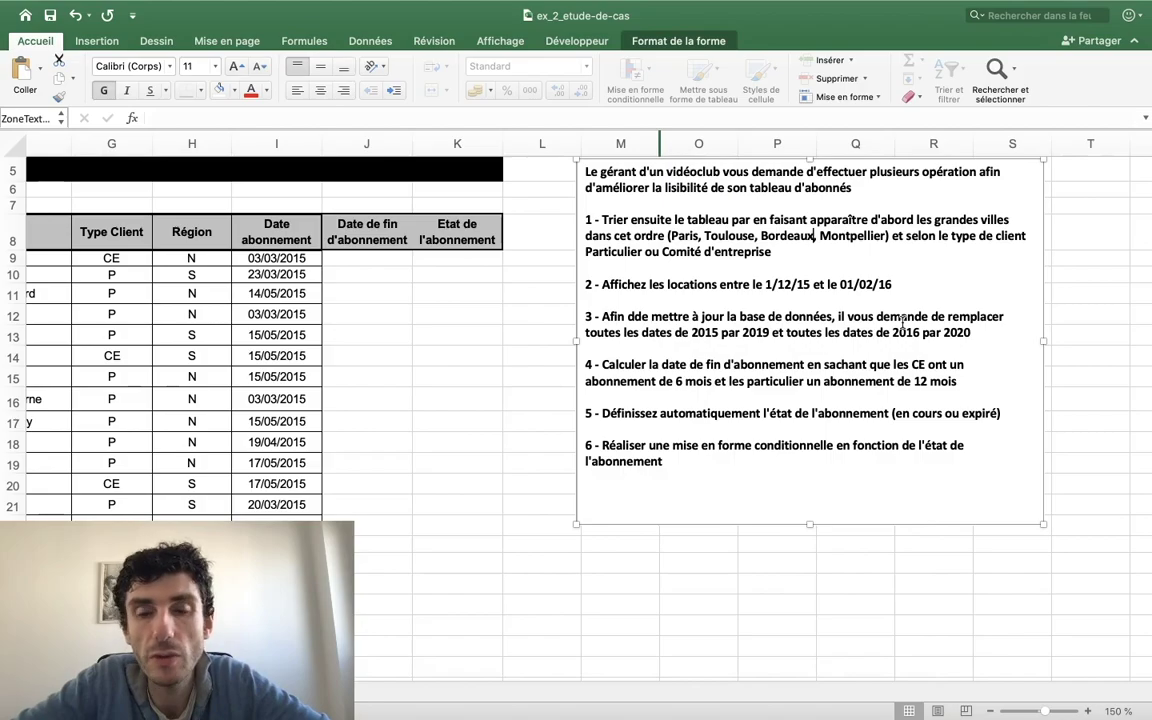
{"action": "scroll", "coordinate": [903, 322], "scroll_direction": "left", "scroll_amount": 1}
{"action": "scroll", "coordinate": [903, 322], "scroll_direction": "left", "scroll_amount": 5}
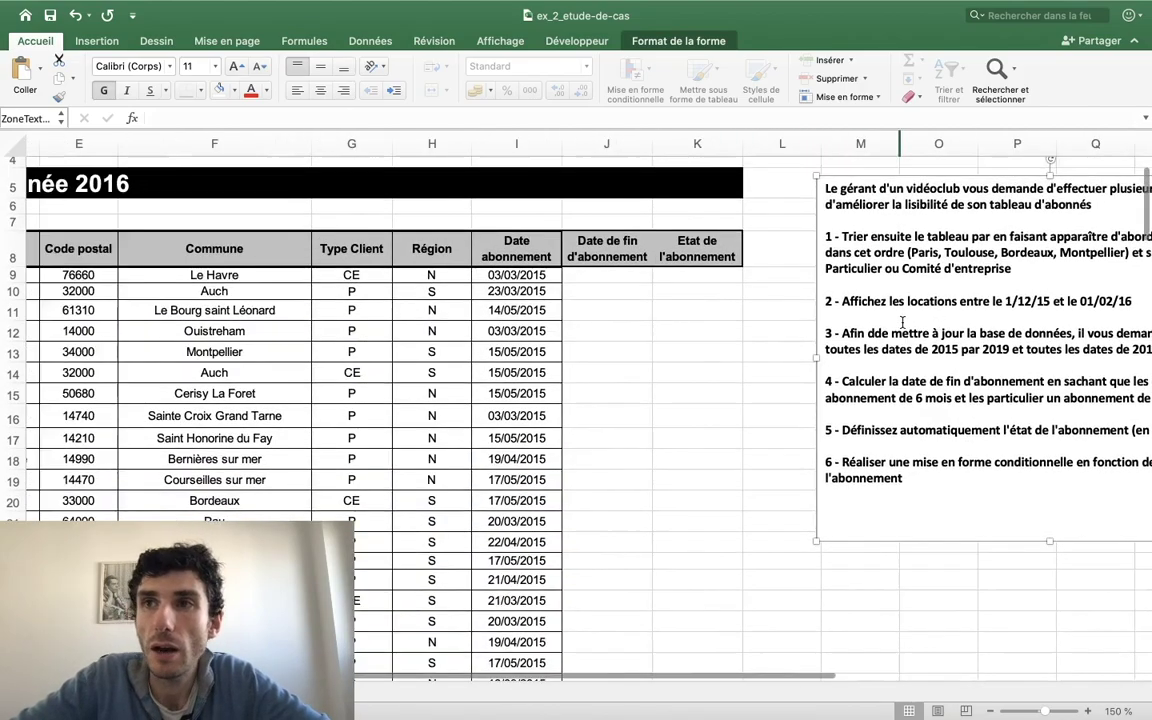
{"action": "scroll", "coordinate": [903, 322], "scroll_direction": "left", "scroll_amount": 2}
{"action": "scroll", "coordinate": [903, 322], "scroll_direction": "left", "scroll_amount": 4}
{"action": "scroll", "coordinate": [903, 322], "scroll_direction": "left", "scroll_amount": 2}
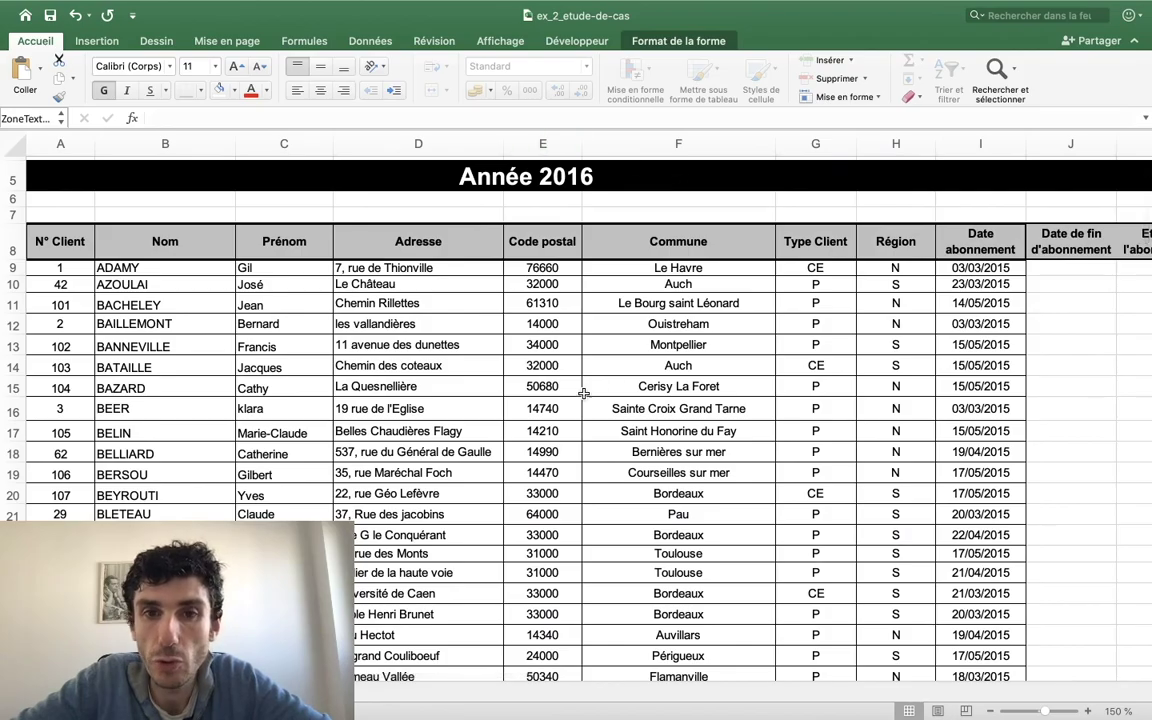
{"action": "scroll", "coordinate": [583, 393], "scroll_direction": "down", "scroll_amount": 5}
{"action": "scroll", "coordinate": [583, 393], "scroll_direction": "down", "scroll_amount": 8}
{"action": "scroll", "coordinate": [583, 393], "scroll_direction": "down", "scroll_amount": 5}
{"action": "scroll", "coordinate": [583, 393], "scroll_direction": "down", "scroll_amount": 8}
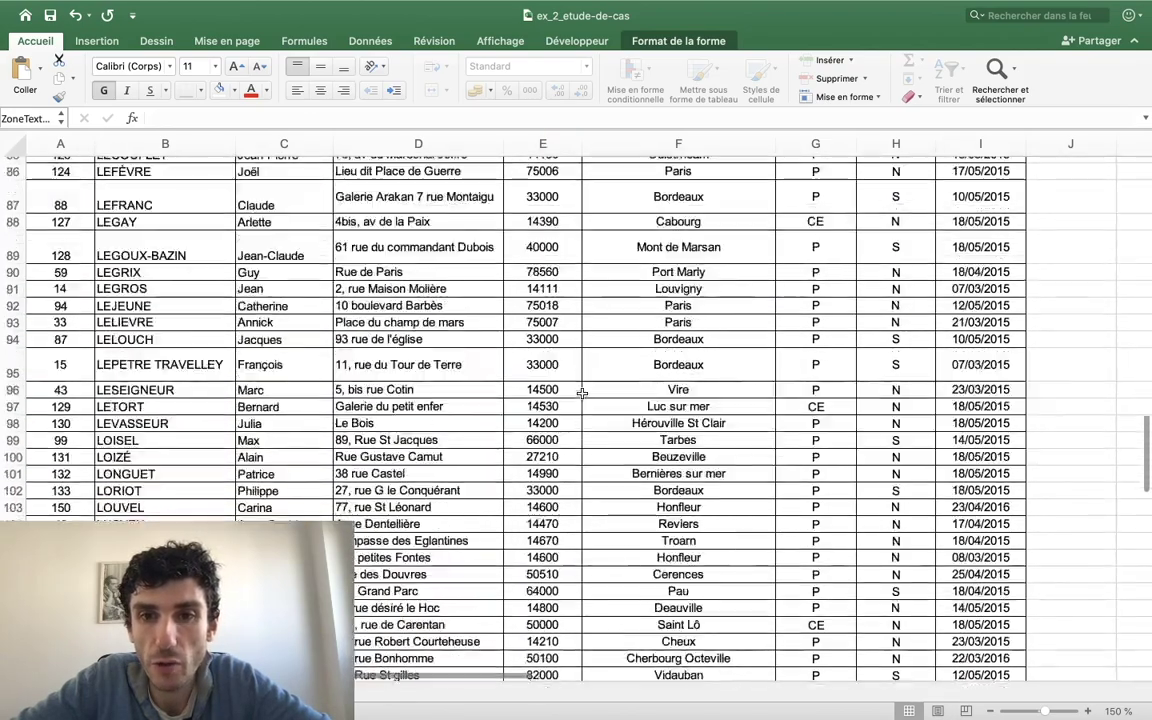
{"action": "scroll", "coordinate": [582, 393], "scroll_direction": "down", "scroll_amount": 9}
{"action": "scroll", "coordinate": [582, 393], "scroll_direction": "down", "scroll_amount": 9}
{"action": "scroll", "coordinate": [582, 393], "scroll_direction": "up", "scroll_amount": 18}
{"action": "scroll", "coordinate": [582, 393], "scroll_direction": "up", "scroll_amount": 17}
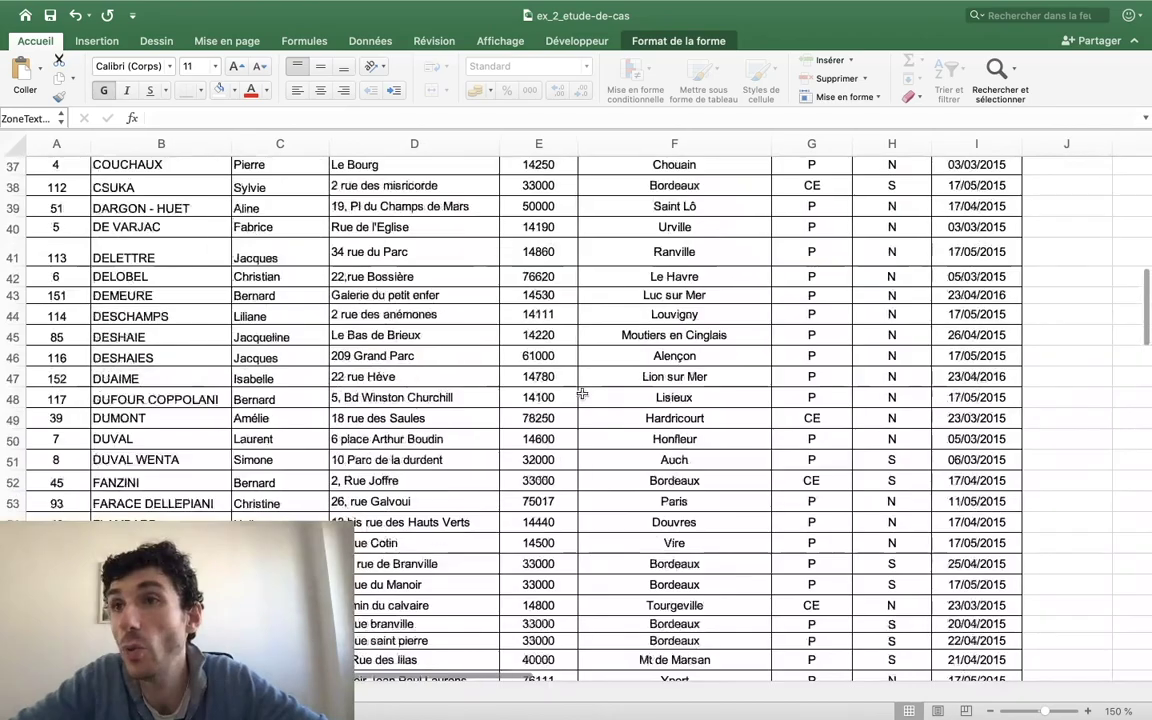
{"action": "scroll", "coordinate": [582, 393], "scroll_direction": "up", "scroll_amount": 15}
{"action": "scroll", "coordinate": [584, 391], "scroll_direction": "right", "scroll_amount": 5}
{"action": "scroll", "coordinate": [610, 385], "scroll_direction": "right", "scroll_amount": 4}
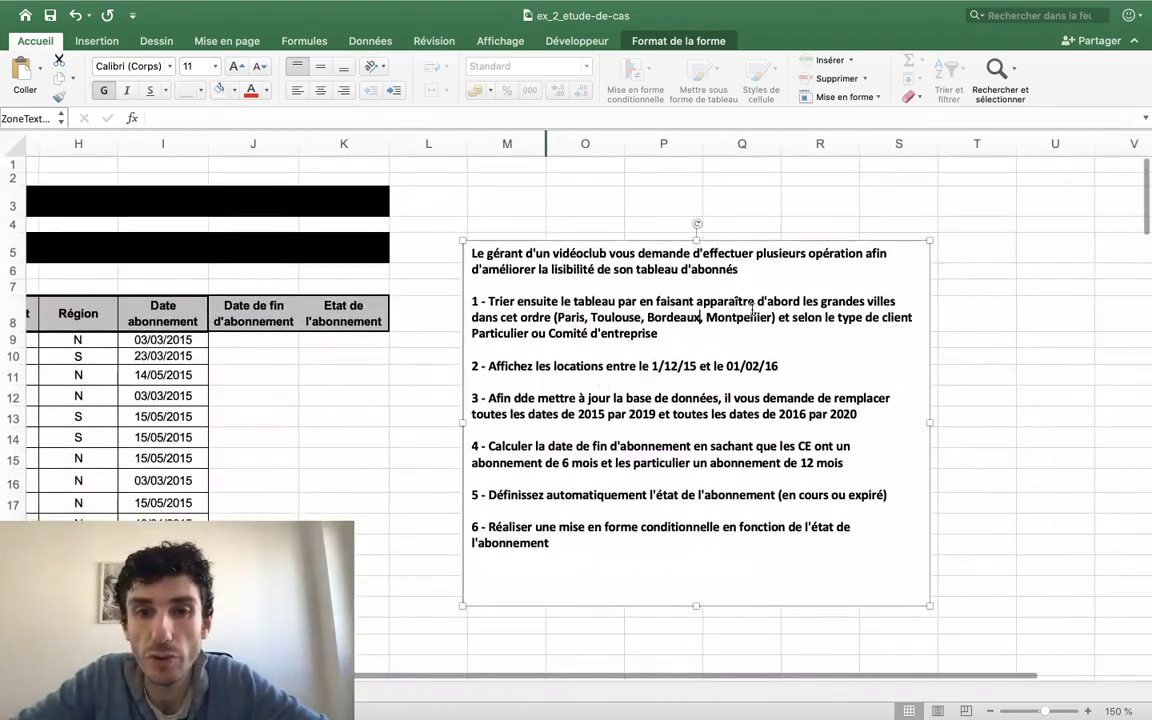
{"action": "scroll", "coordinate": [567, 405], "scroll_direction": "left", "scroll_amount": 5}
{"action": "scroll", "coordinate": [567, 405], "scroll_direction": "left", "scroll_amount": 4}
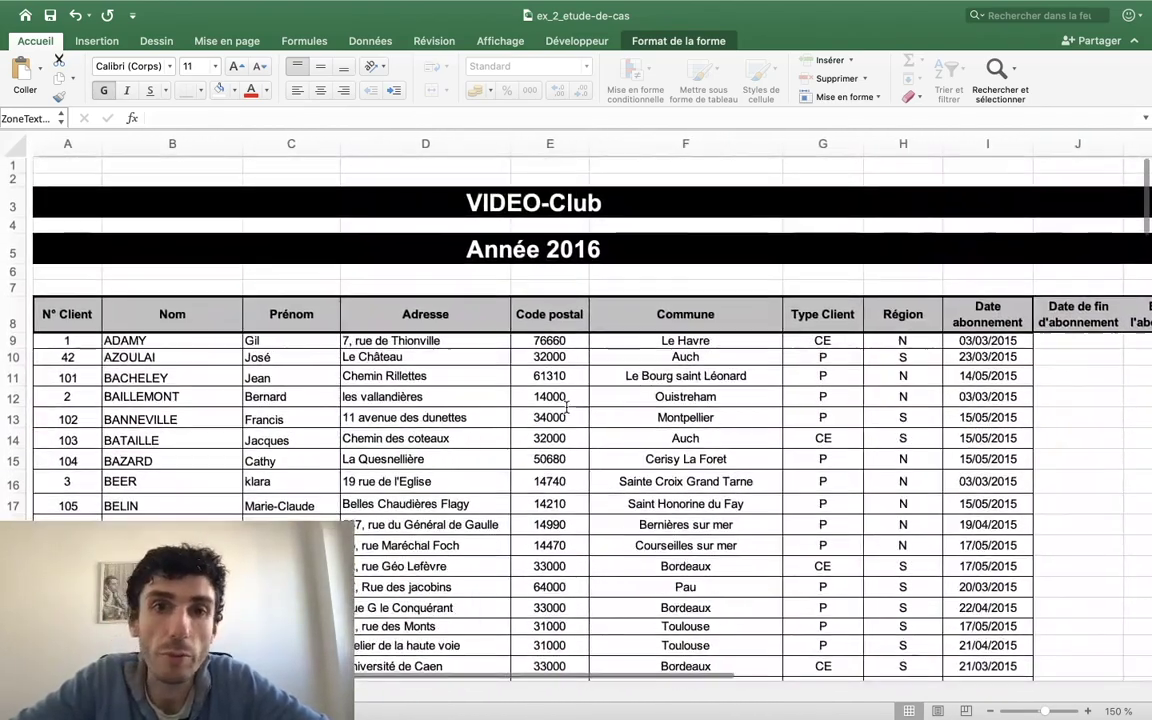
{"action": "scroll", "coordinate": [567, 405], "scroll_direction": "right", "scroll_amount": 1}
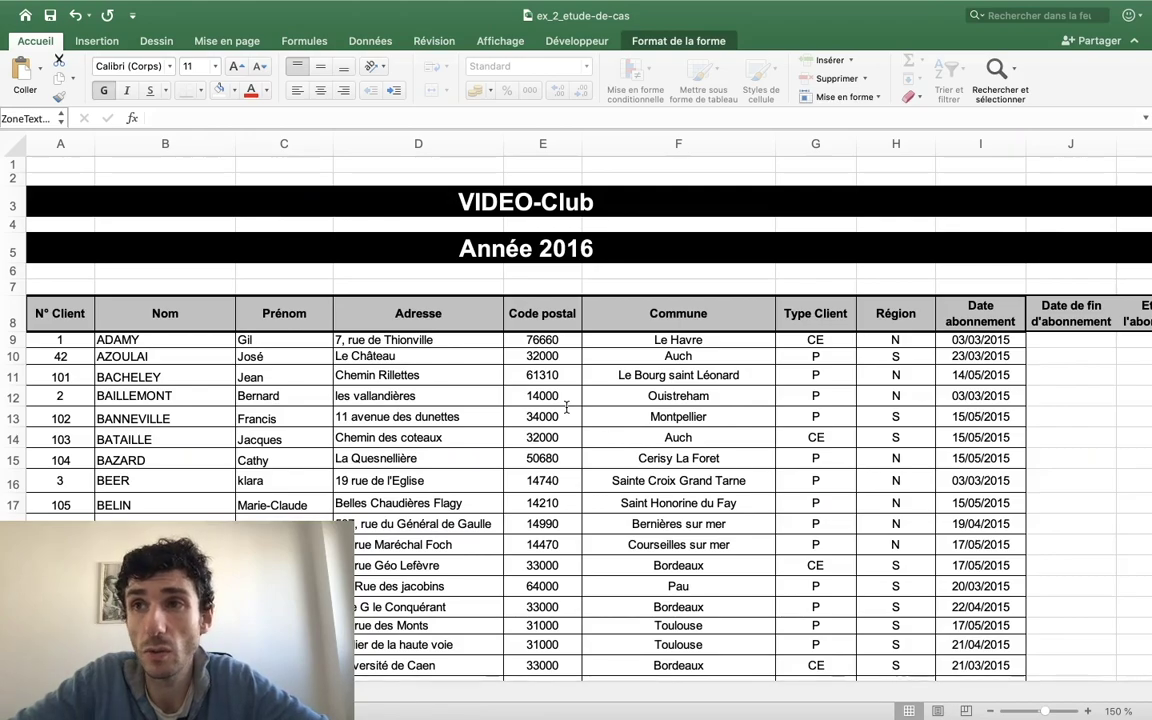
{"action": "scroll", "coordinate": [565, 538], "scroll_direction": "right", "scroll_amount": 5}
{"action": "scroll", "coordinate": [571, 550], "scroll_direction": "right", "scroll_amount": 4}
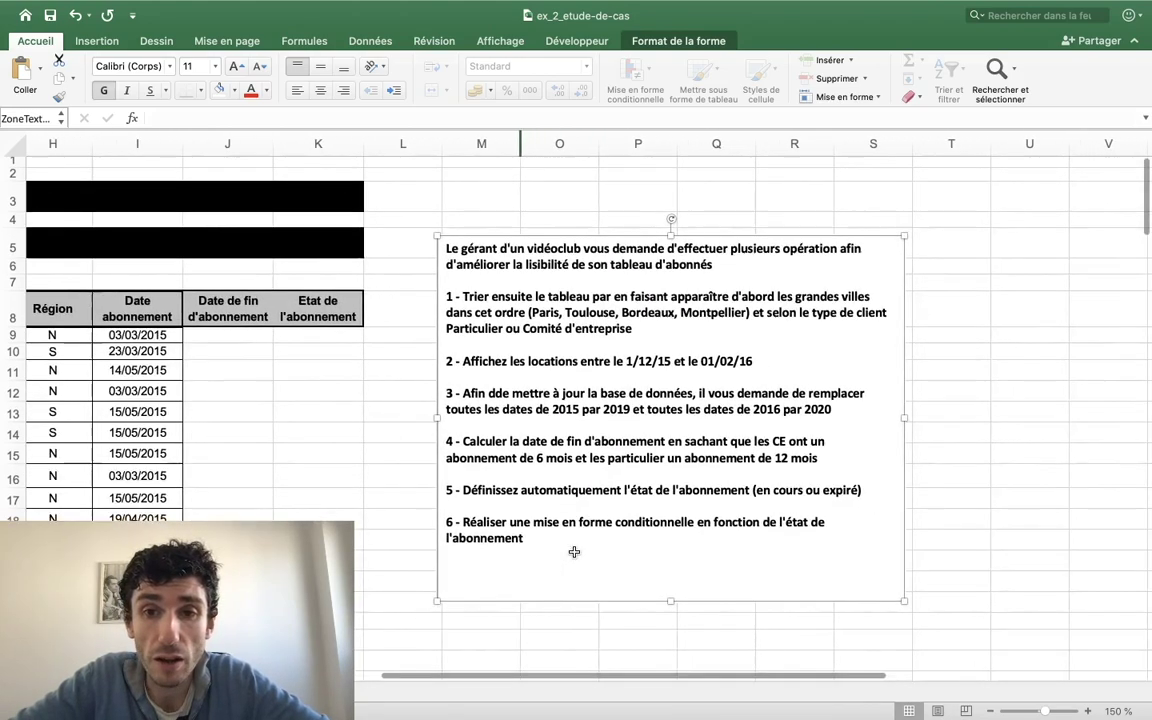
{"action": "scroll", "coordinate": [499, 299], "scroll_direction": "left", "scroll_amount": 1}
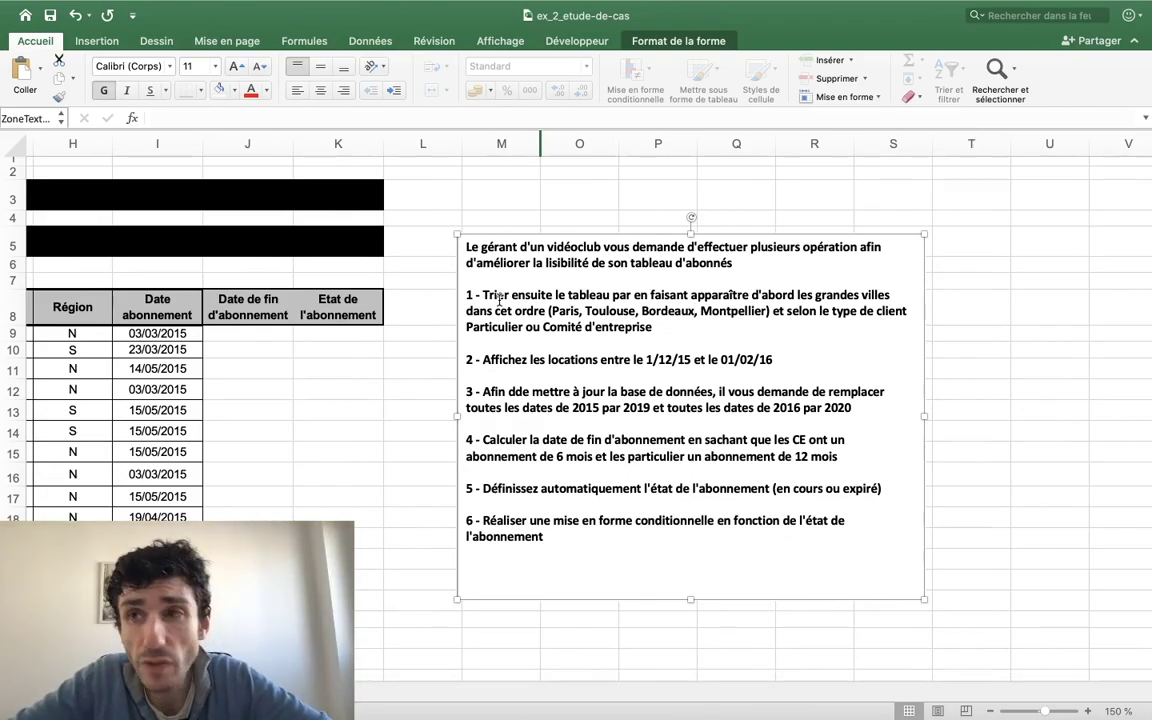
{"action": "scroll", "coordinate": [499, 299], "scroll_direction": "left", "scroll_amount": 2}
{"action": "scroll", "coordinate": [499, 299], "scroll_direction": "left", "scroll_amount": 5}
{"action": "scroll", "coordinate": [499, 299], "scroll_direction": "left", "scroll_amount": 5}
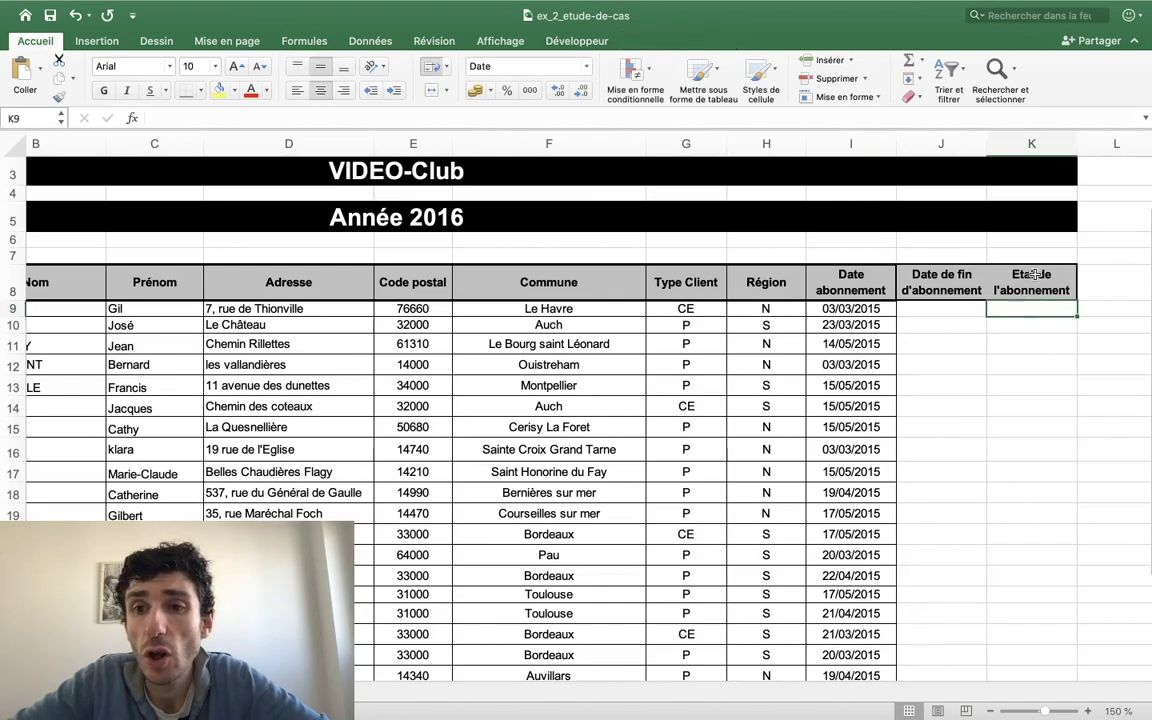
Drag-select the table from the Etat de l'abonnement heading down to the last subscriber row.
{"action": "mouse_move", "coordinate": [1013, 298]}
{"action": "left_mouse_down"}
{"action": "mouse_move", "coordinate": [609, 512]}
{"action": "mouse_move", "coordinate": [60, 700]}
{"action": "left_mouse_up"}
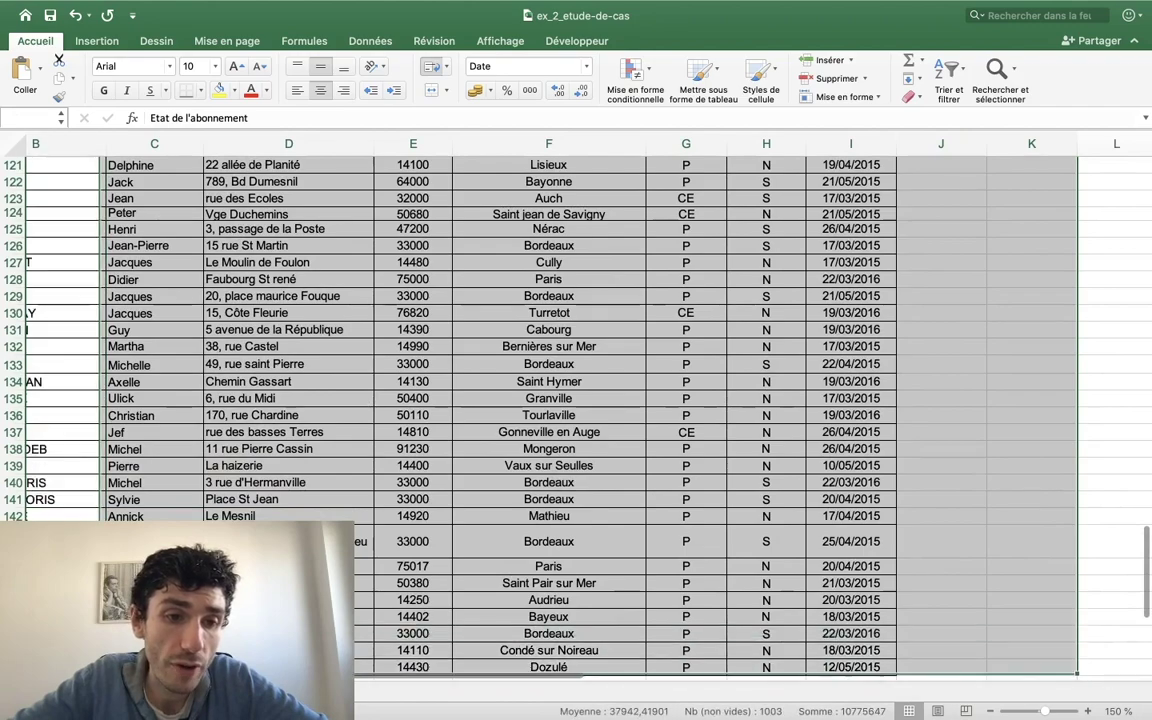
{"action": "mouse_move", "coordinate": [60, 700]}
{"action": "left_mouse_down"}
{"action": "mouse_move", "coordinate": [28, 173]}
{"action": "mouse_move", "coordinate": [10, 193]}
{"action": "mouse_move", "coordinate": [49, 84]}
{"action": "left_mouse_up"}
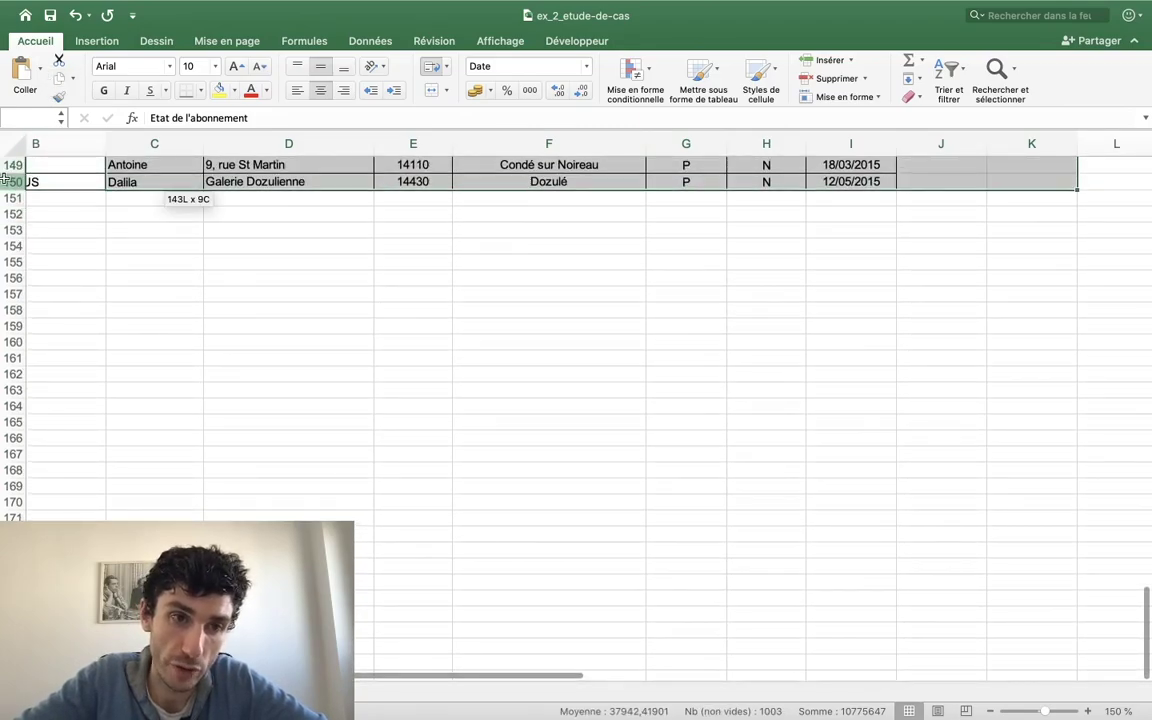
{"action": "scroll", "coordinate": [38, 180], "scroll_direction": "up", "scroll_amount": 5}
{"action": "scroll", "coordinate": [38, 180], "scroll_direction": "up", "scroll_amount": 10}
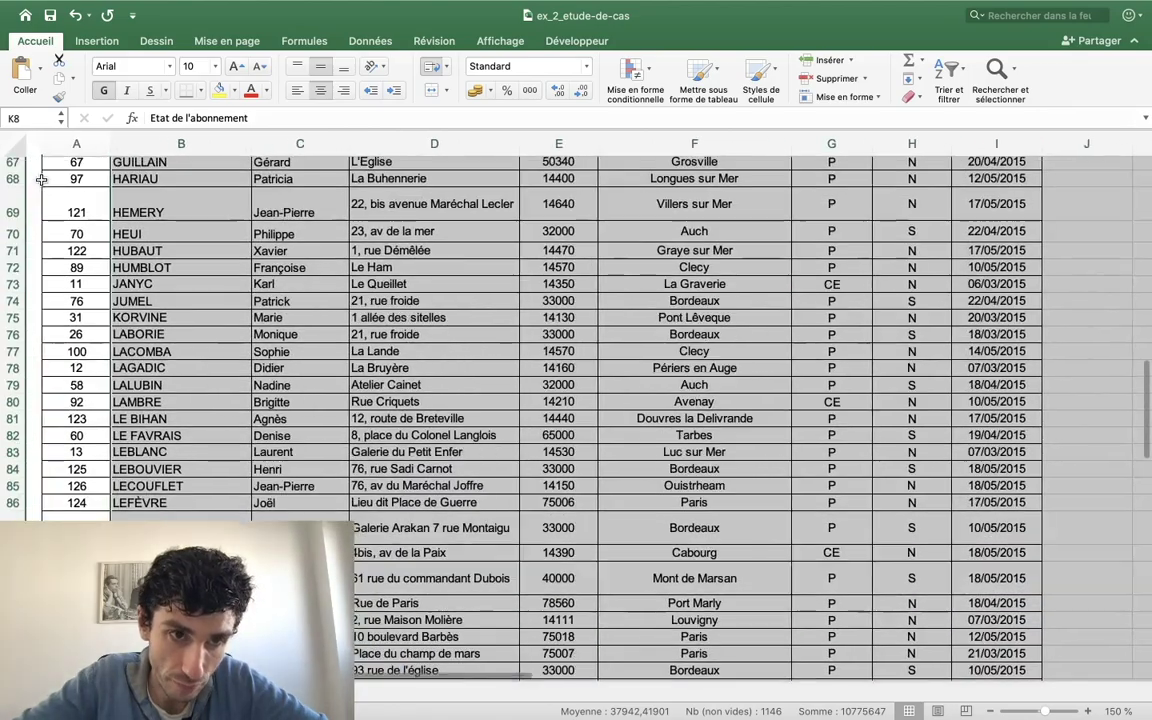
{"action": "scroll", "coordinate": [40, 180], "scroll_direction": "up", "scroll_amount": 5}
{"action": "scroll", "coordinate": [41, 179], "scroll_direction": "up", "scroll_amount": 10}
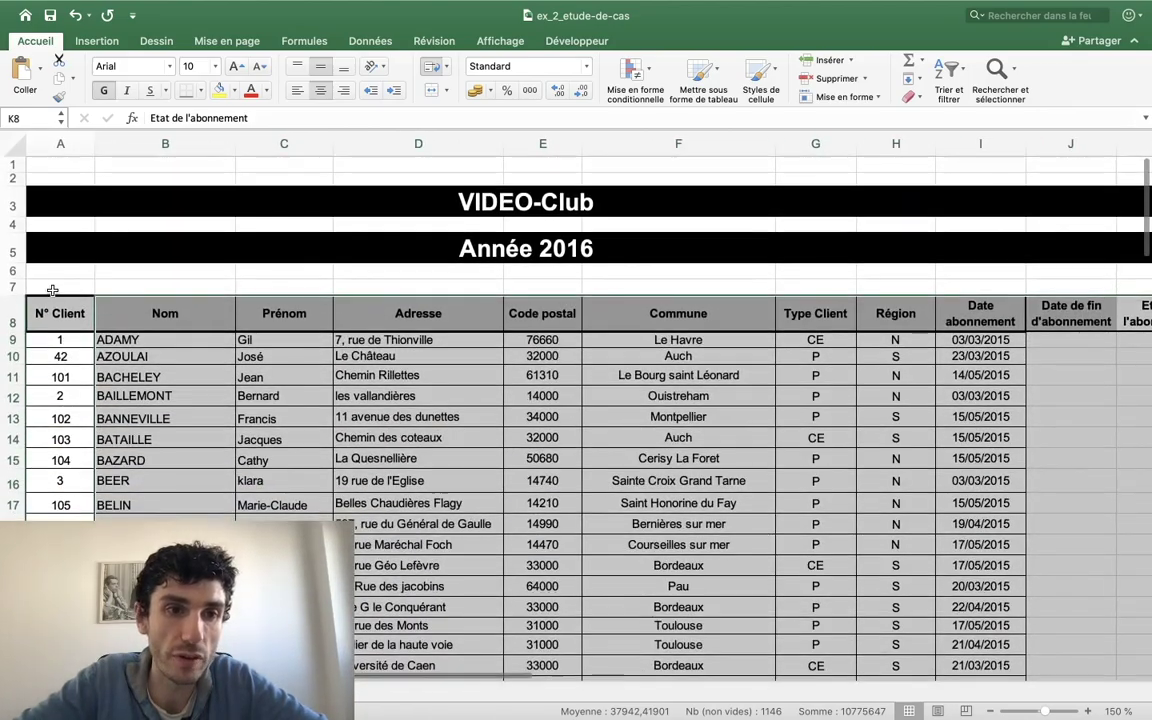
Reselect the table from the N° Client heading through its last row and column with Ctrl+Shift+Down/Right.
{"action": "left_click", "coordinate": [55, 313]}
{"action": "key", "text": "ctrl+shift+Down"}
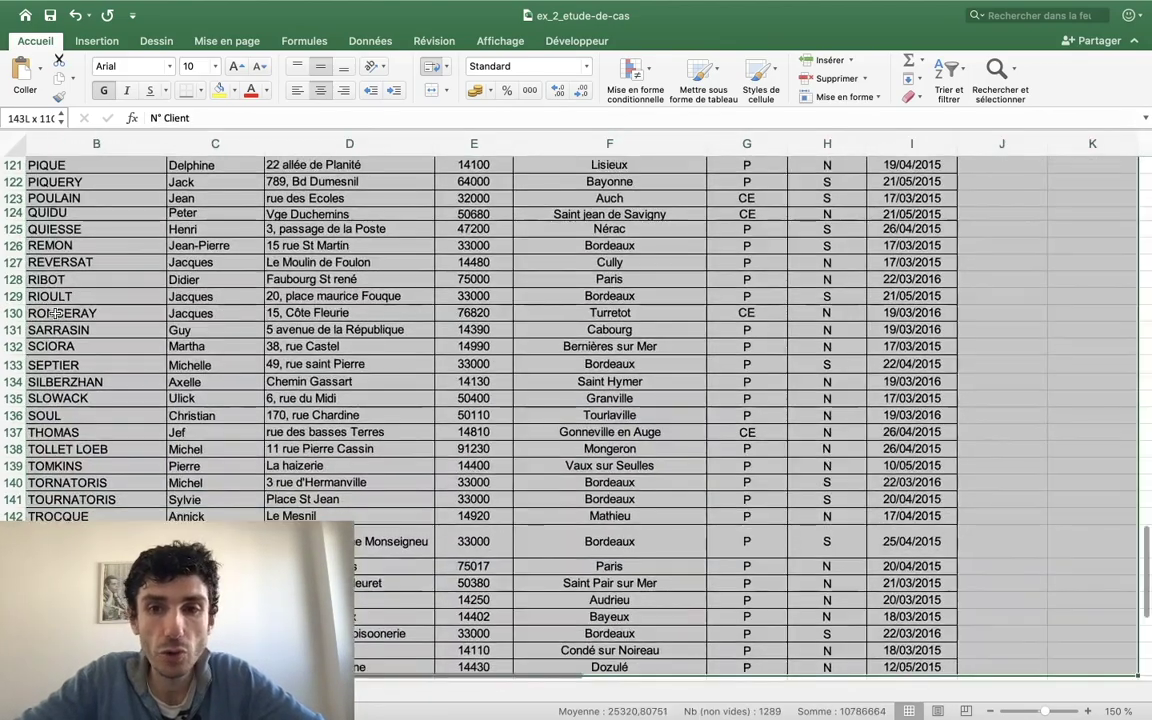
{"action": "key", "text": "ctrl+shift+Right"}
{"action": "scroll", "coordinate": [55, 313], "scroll_direction": "up", "scroll_amount": 15}
{"action": "scroll", "coordinate": [55, 313], "scroll_direction": "up", "scroll_amount": 5}
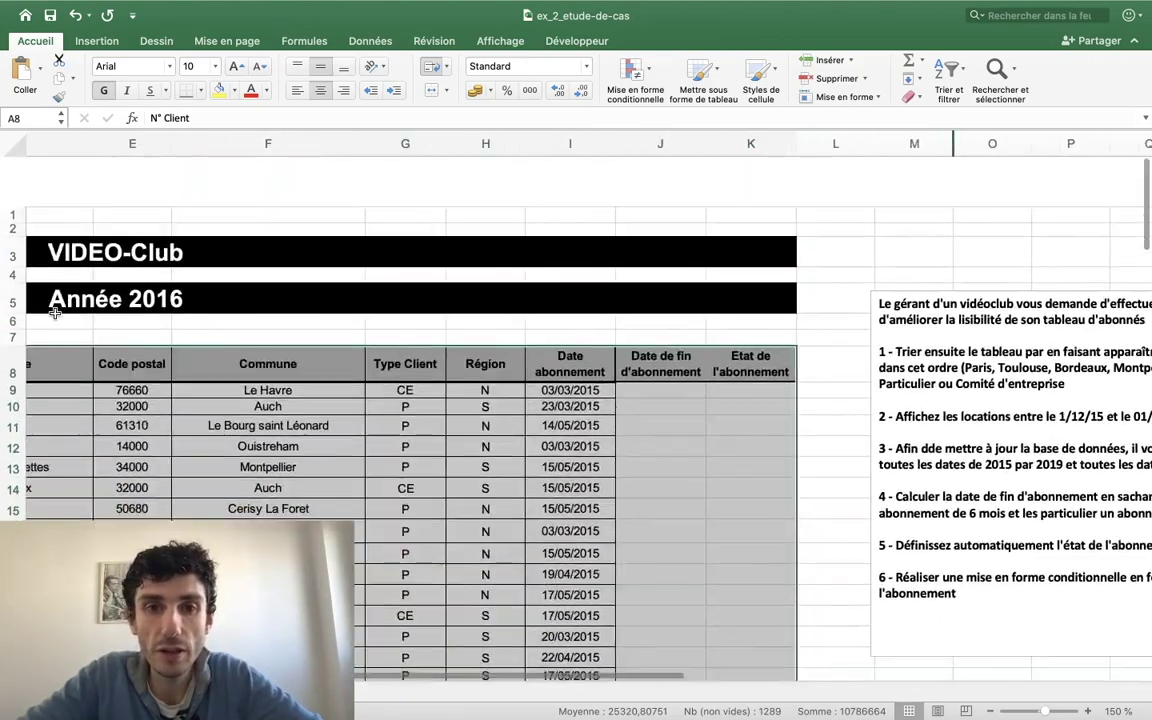
{"action": "scroll", "coordinate": [55, 313], "scroll_direction": "left", "scroll_amount": 5}
{"action": "scroll", "coordinate": [55, 313], "scroll_direction": "down", "scroll_amount": 3}
{"action": "scroll", "coordinate": [55, 313], "scroll_direction": "down", "scroll_amount": 10}
{"action": "scroll", "coordinate": [55, 313], "scroll_direction": "up", "scroll_amount": 14}
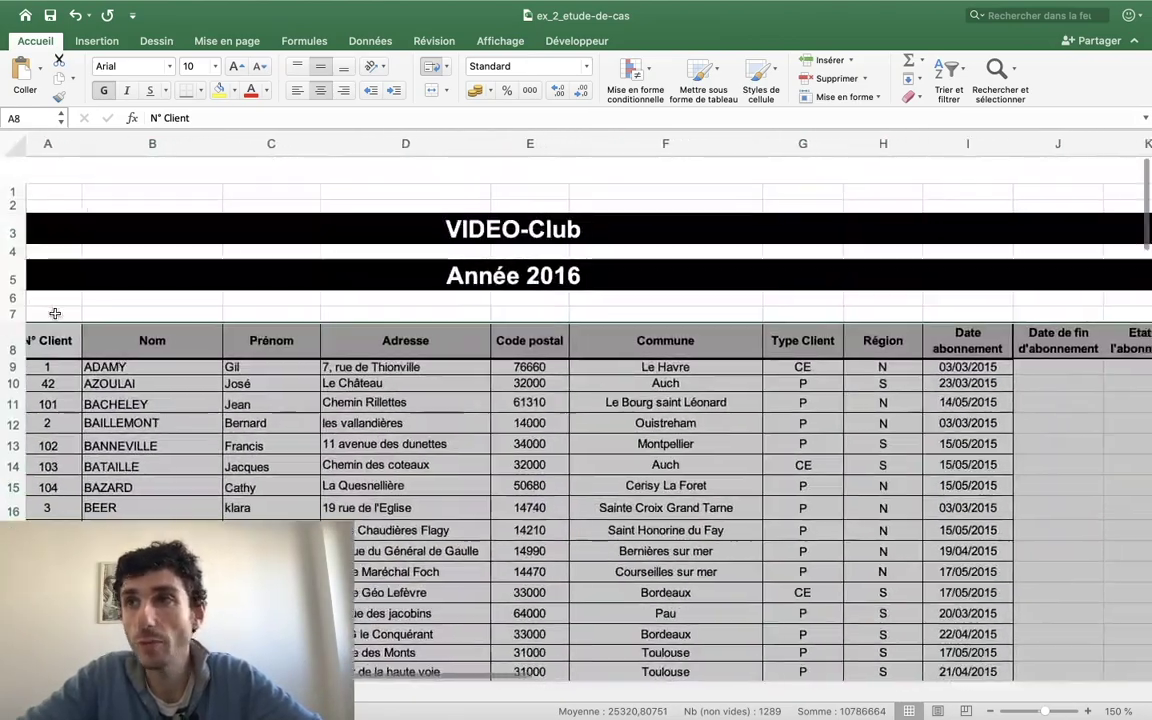
{"action": "scroll", "coordinate": [55, 313], "scroll_direction": "right", "scroll_amount": 1}
{"action": "scroll", "coordinate": [55, 313], "scroll_direction": "right", "scroll_amount": 2}
{"action": "scroll", "coordinate": [55, 313], "scroll_direction": "right", "scroll_amount": 1}
{"action": "scroll", "coordinate": [55, 313], "scroll_direction": "right", "scroll_amount": 5}
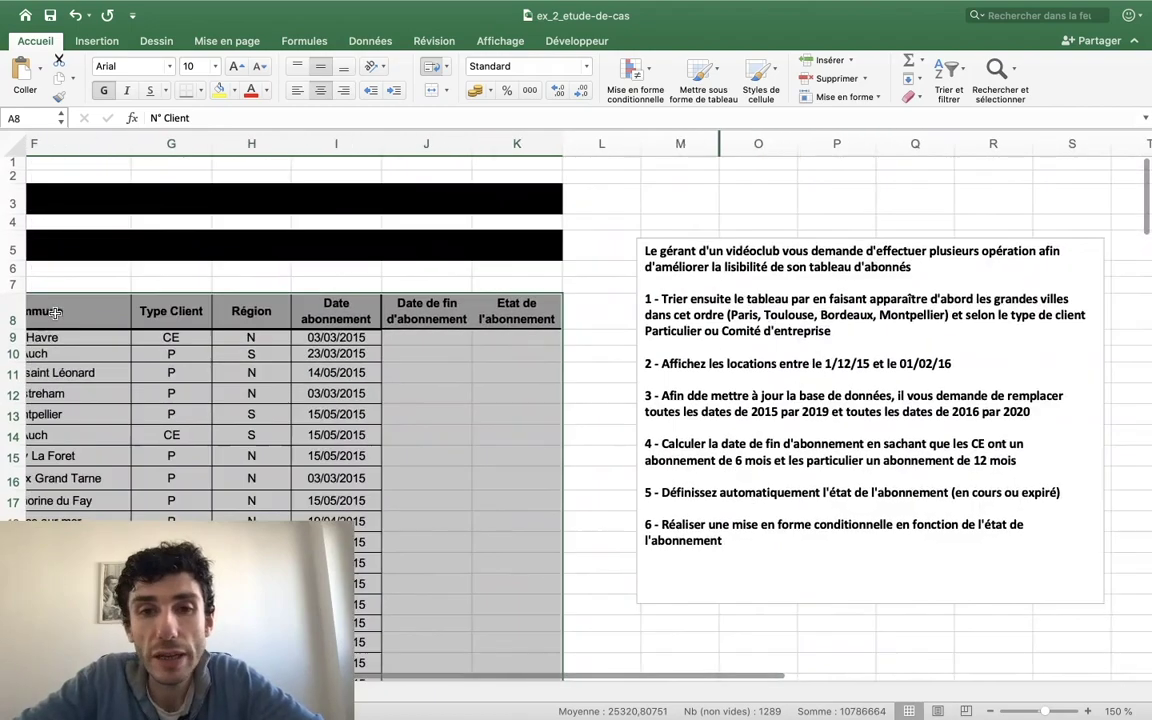
{"action": "scroll", "coordinate": [55, 313], "scroll_direction": "left", "scroll_amount": 7}
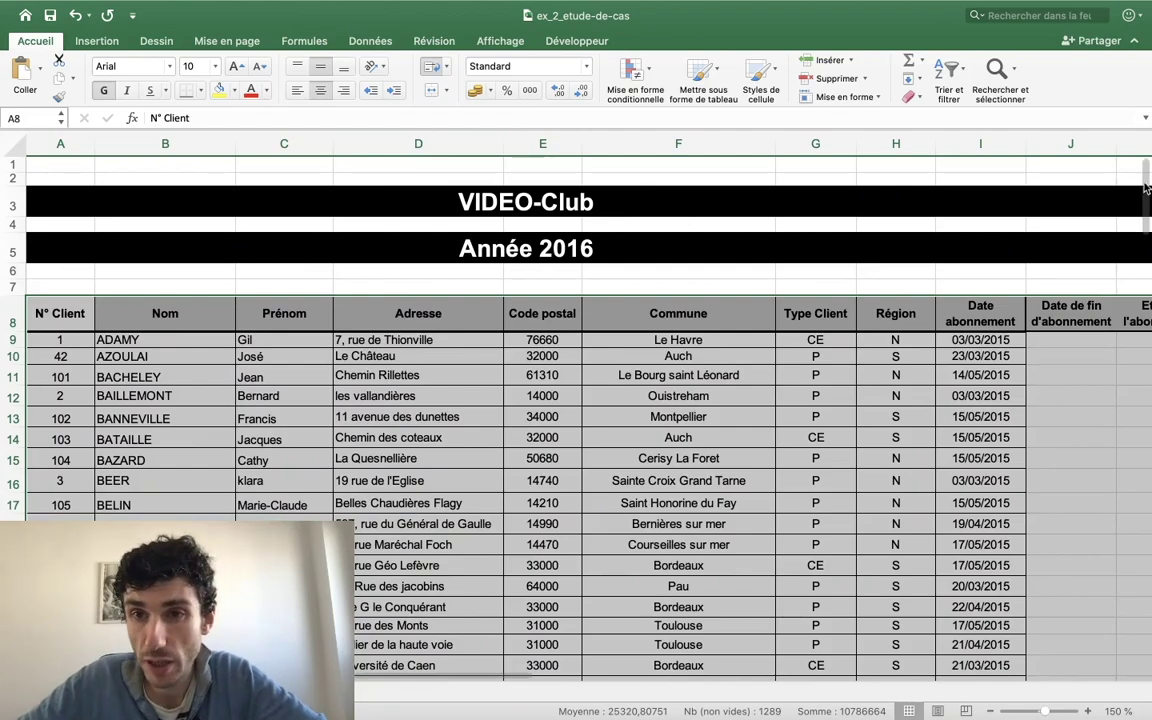
Bring up the custom sort dialog from Trier et filtrer, then cancel it without sorting.
{"action": "left_click", "coordinate": [945, 75]}
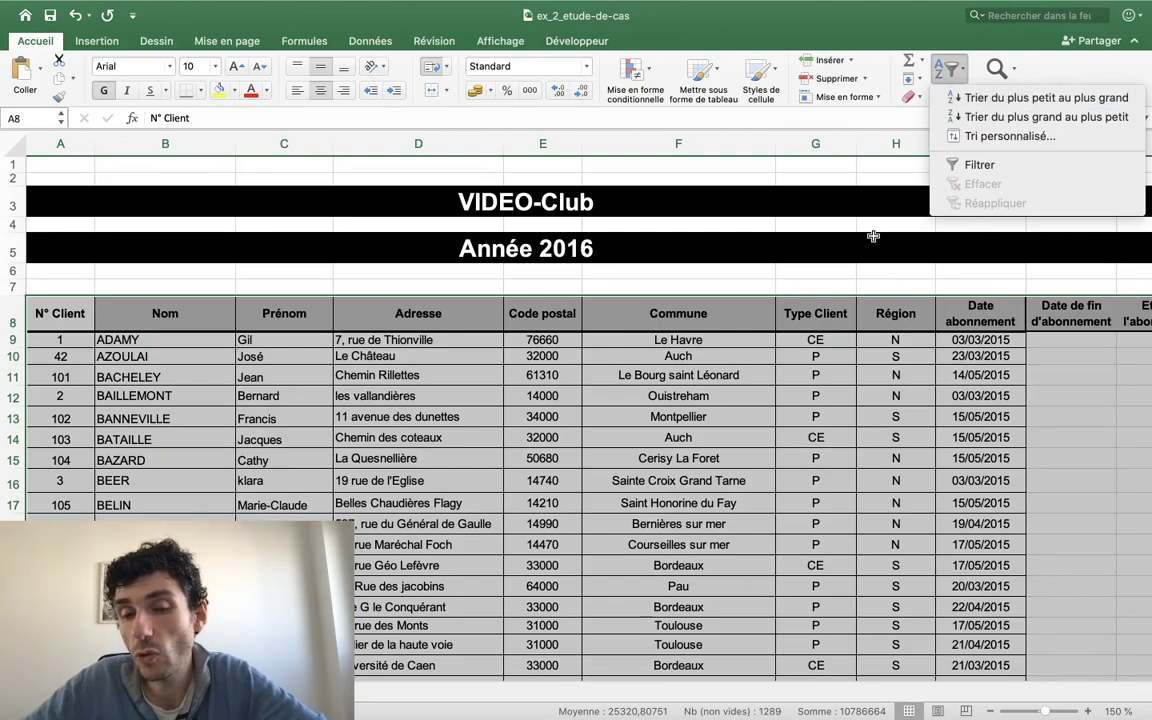
{"action": "left_click", "coordinate": [1008, 136]}
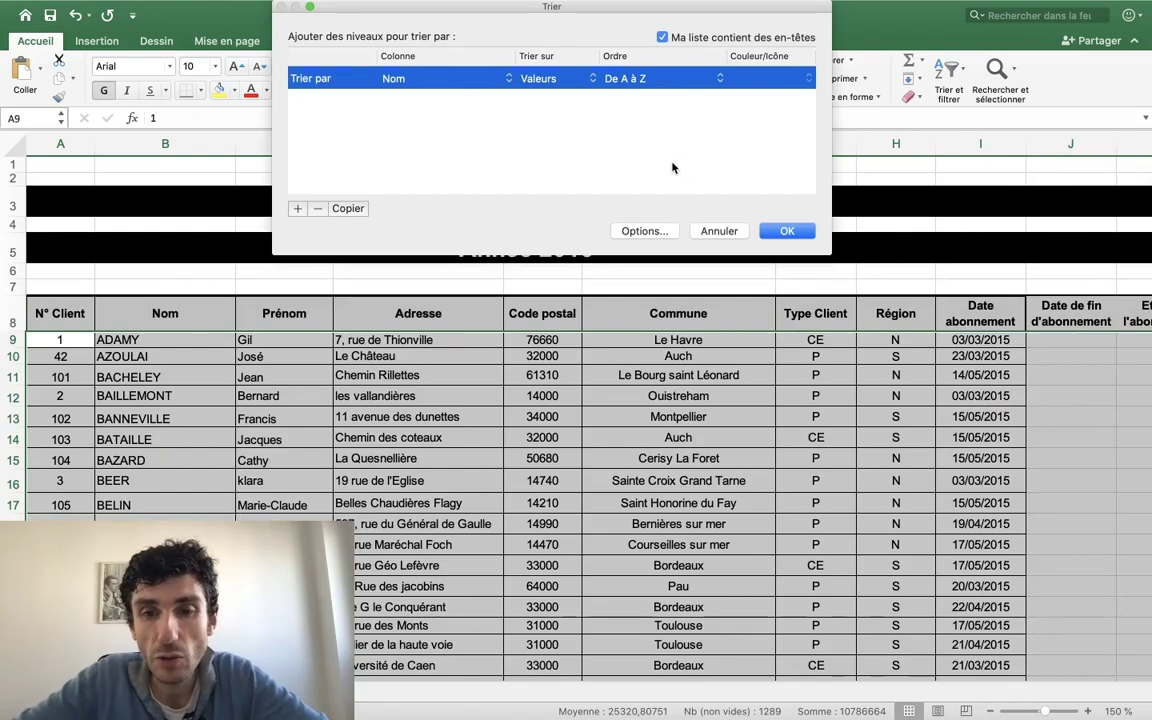
{"action": "left_click", "coordinate": [713, 230]}
Scroll across to reread the task instructions beside the subscriber table.
{"action": "scroll", "coordinate": [735, 283], "scroll_direction": "right", "scroll_amount": 10}
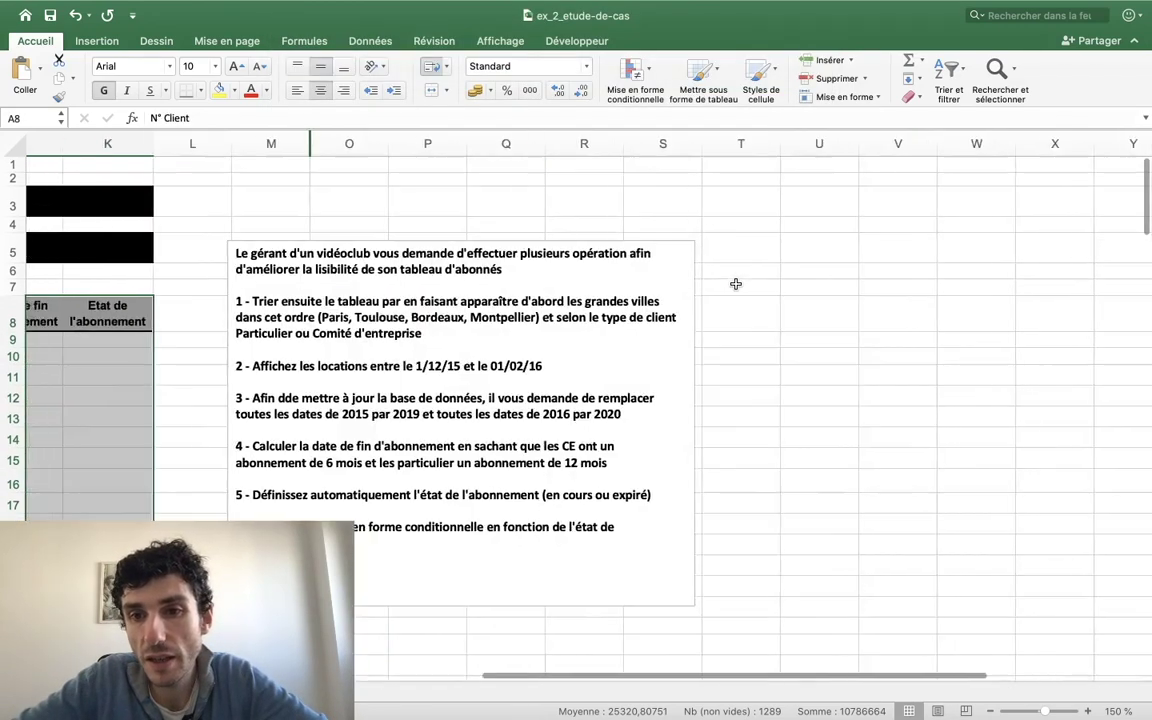
{"action": "scroll", "coordinate": [735, 283], "scroll_direction": "left", "scroll_amount": 5}
{"action": "scroll", "coordinate": [735, 283], "scroll_direction": "left", "scroll_amount": 2}
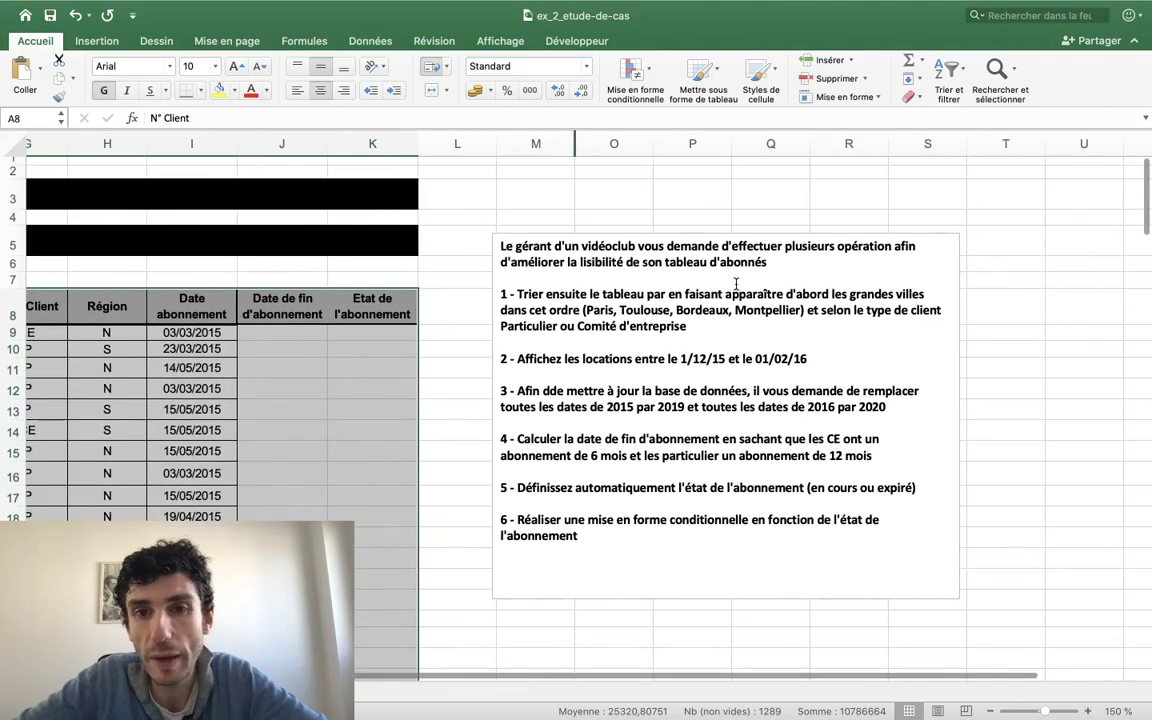
{"action": "scroll", "coordinate": [736, 284], "scroll_direction": "left", "scroll_amount": 4}
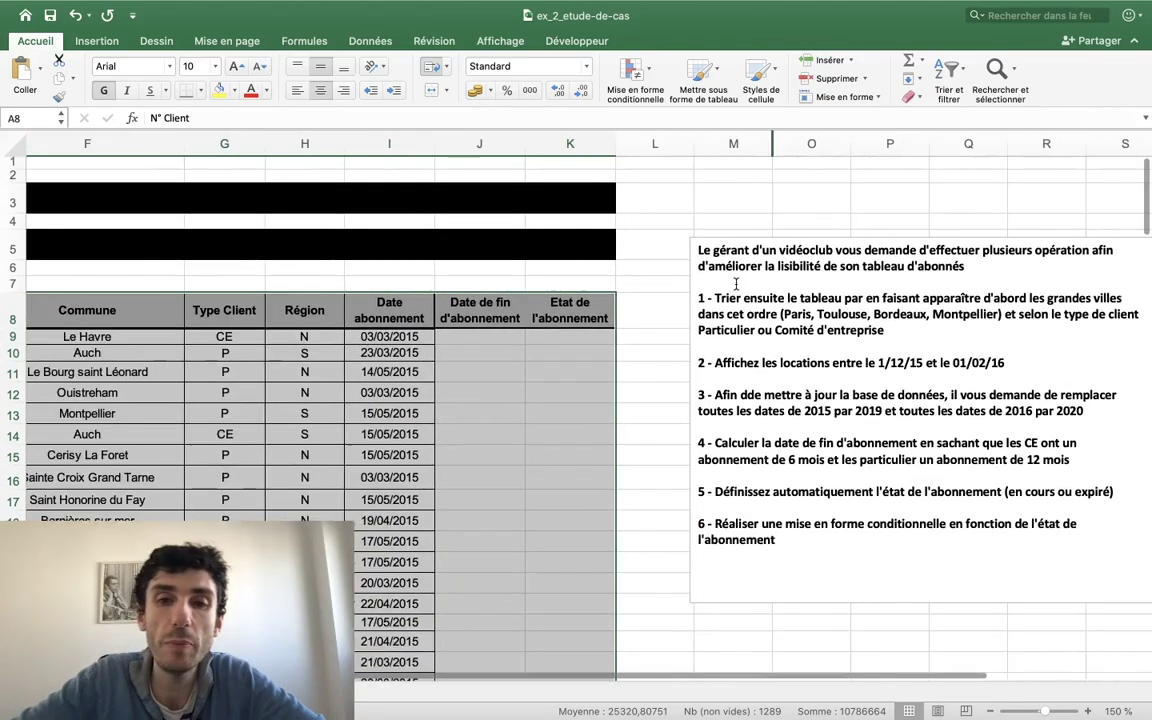
{"action": "scroll", "coordinate": [736, 284], "scroll_direction": "left", "scroll_amount": 2}
{"action": "scroll", "coordinate": [736, 284], "scroll_direction": "left", "scroll_amount": 1}
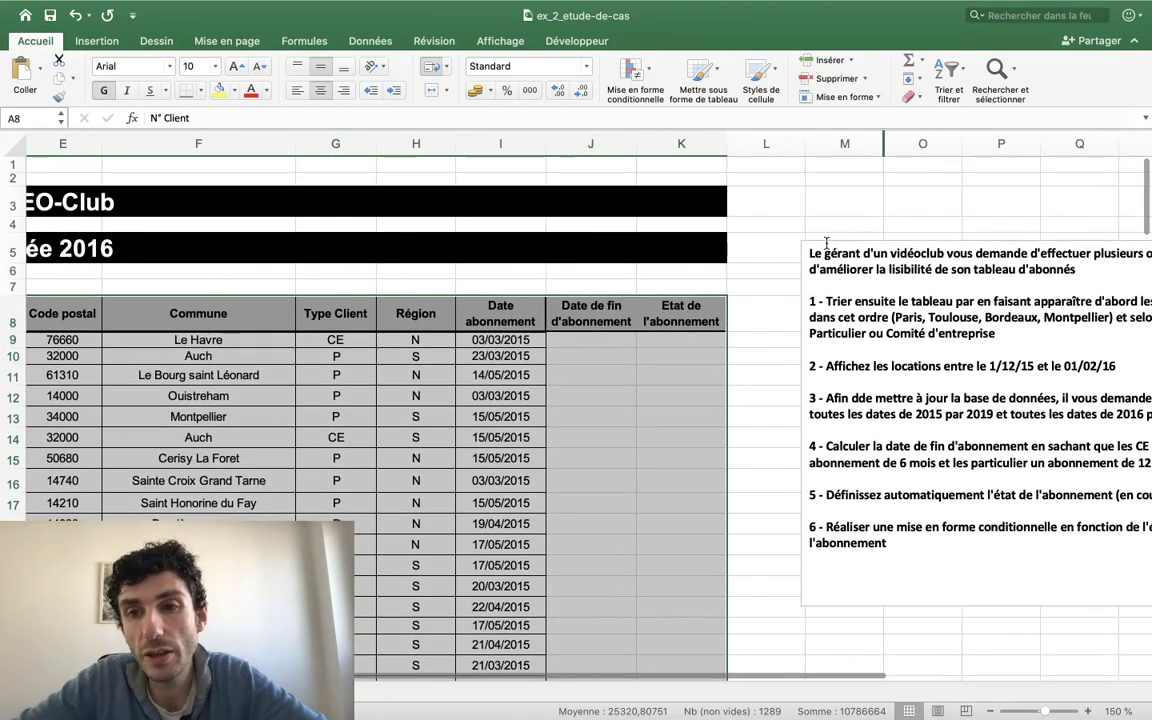
{"action": "left_click", "coordinate": [953, 74]}
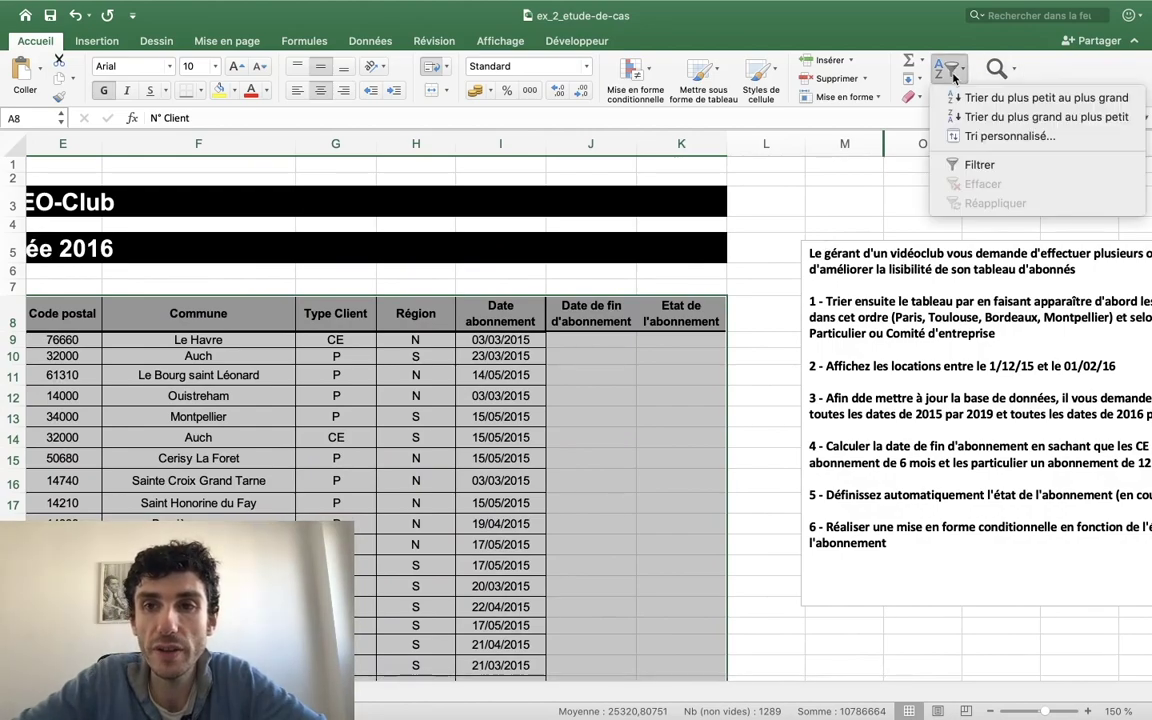
{"action": "left_click", "coordinate": [956, 135]}
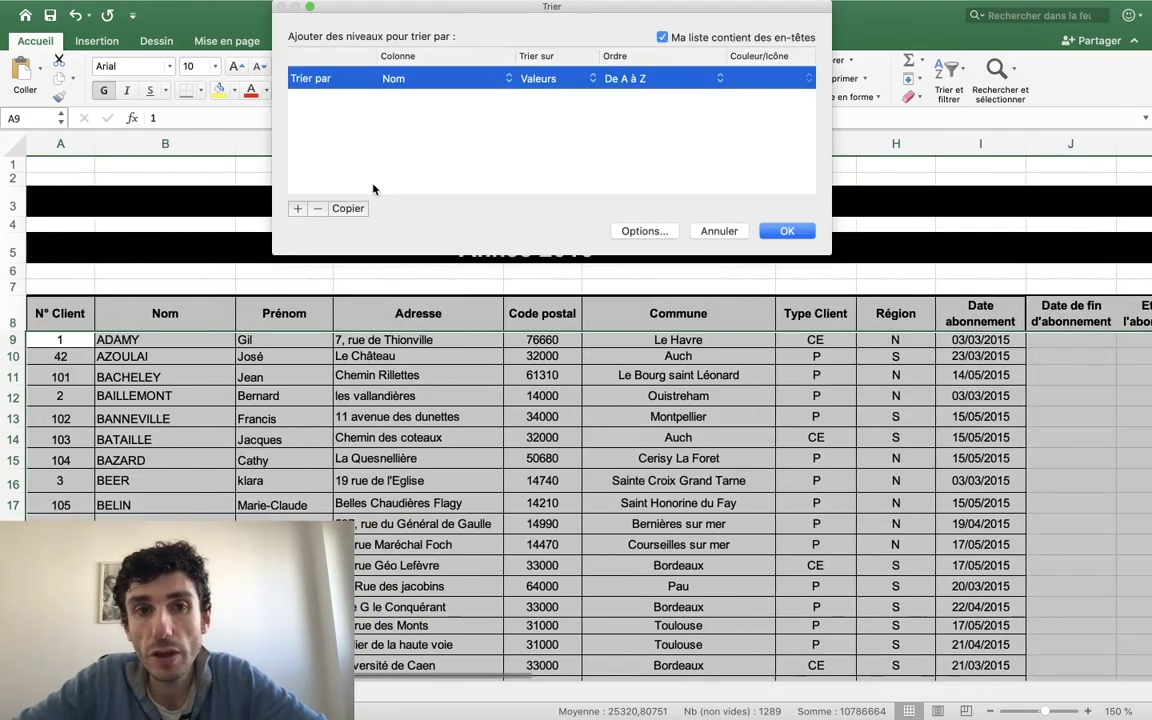
{"action": "left_click", "coordinate": [463, 79]}
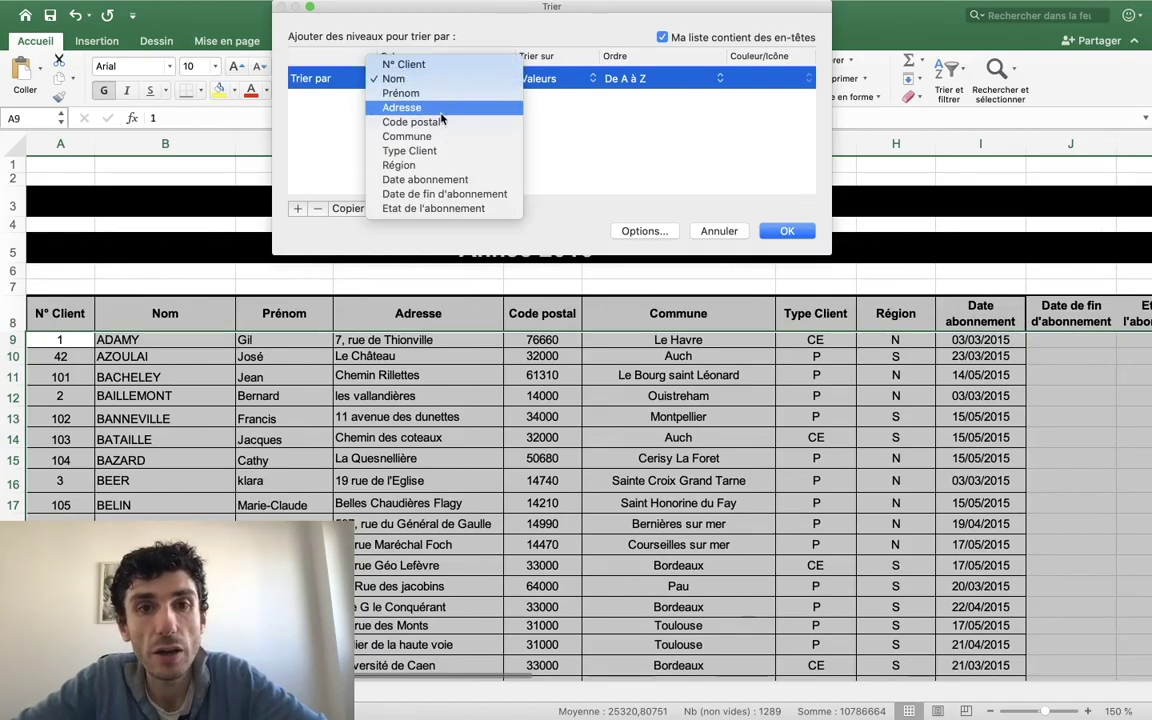
{"action": "left_click", "coordinate": [437, 137]}
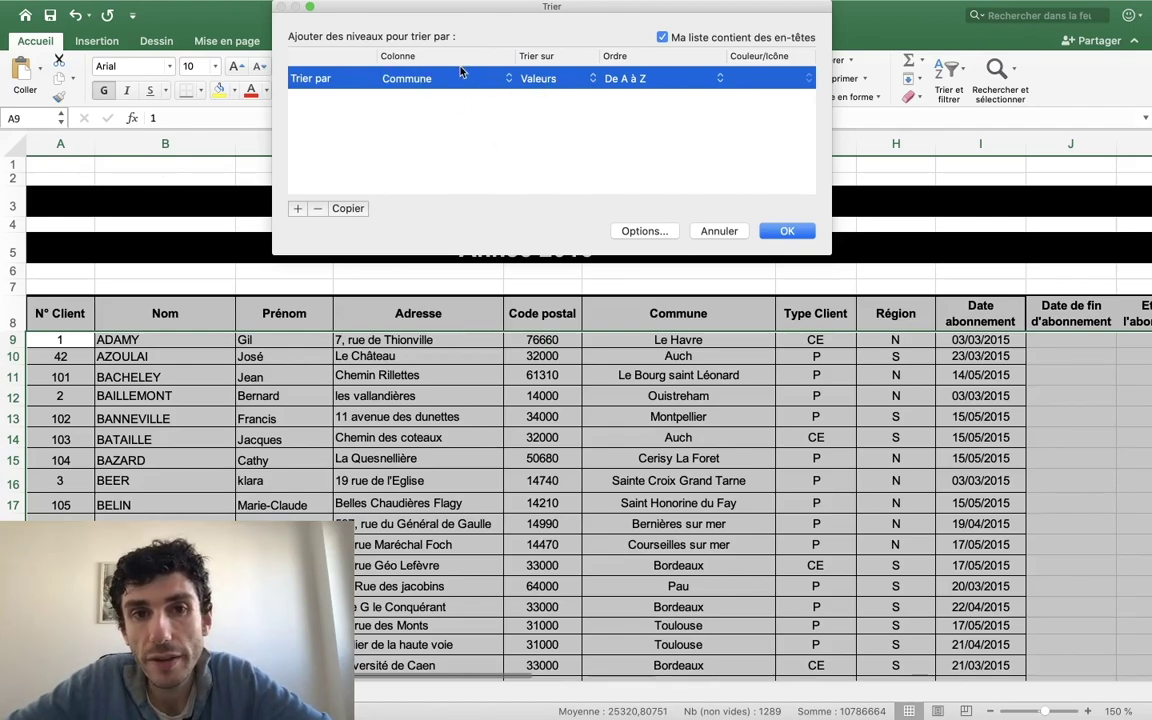
{"action": "left_click", "coordinate": [699, 74]}
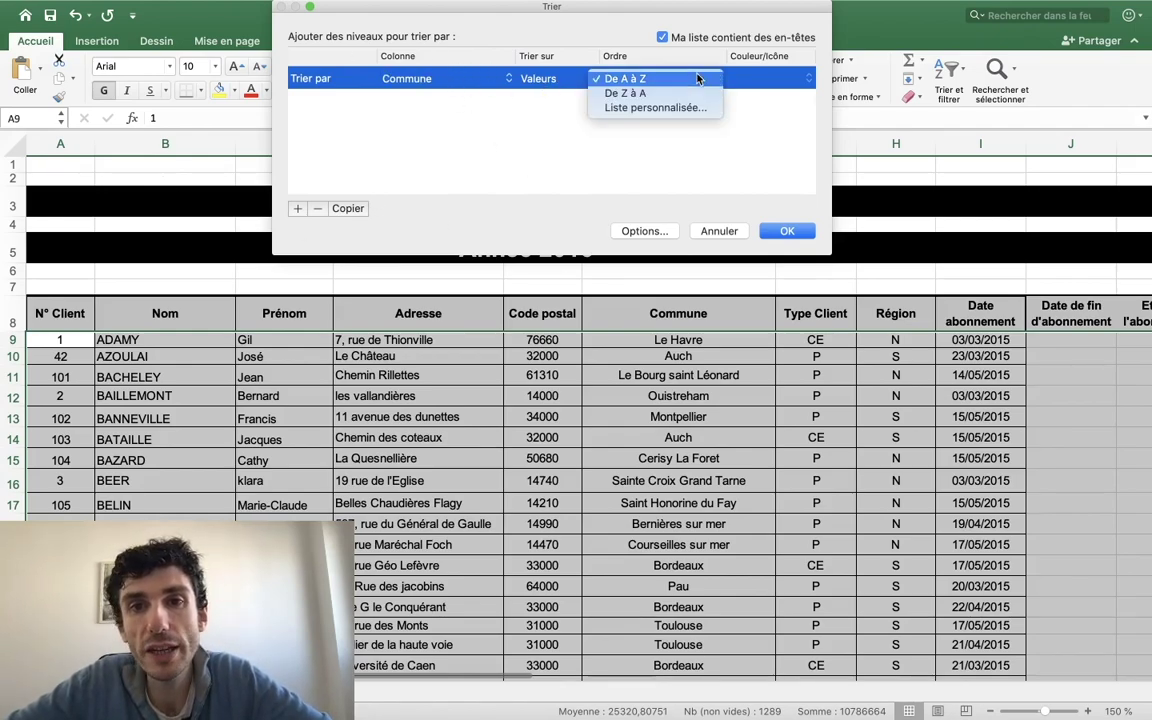
{"action": "left_click", "coordinate": [656, 108]}
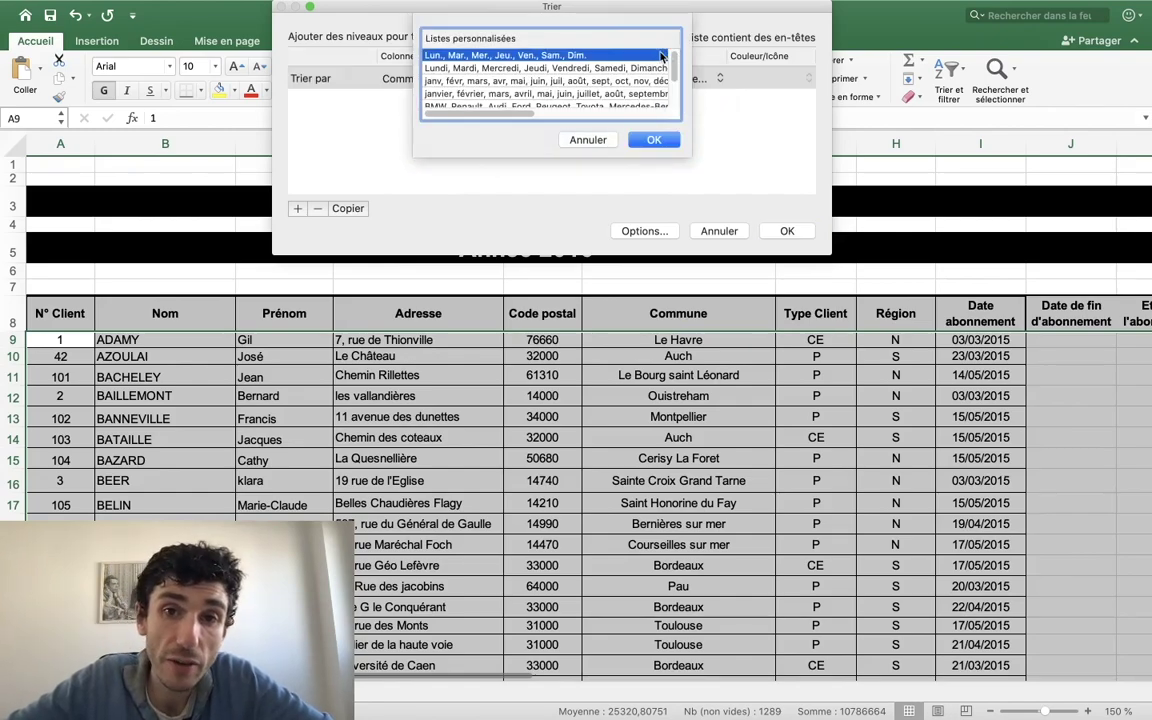
{"action": "left_click_drag", "start_coordinate": [674, 60], "coordinate": [673, 103]}
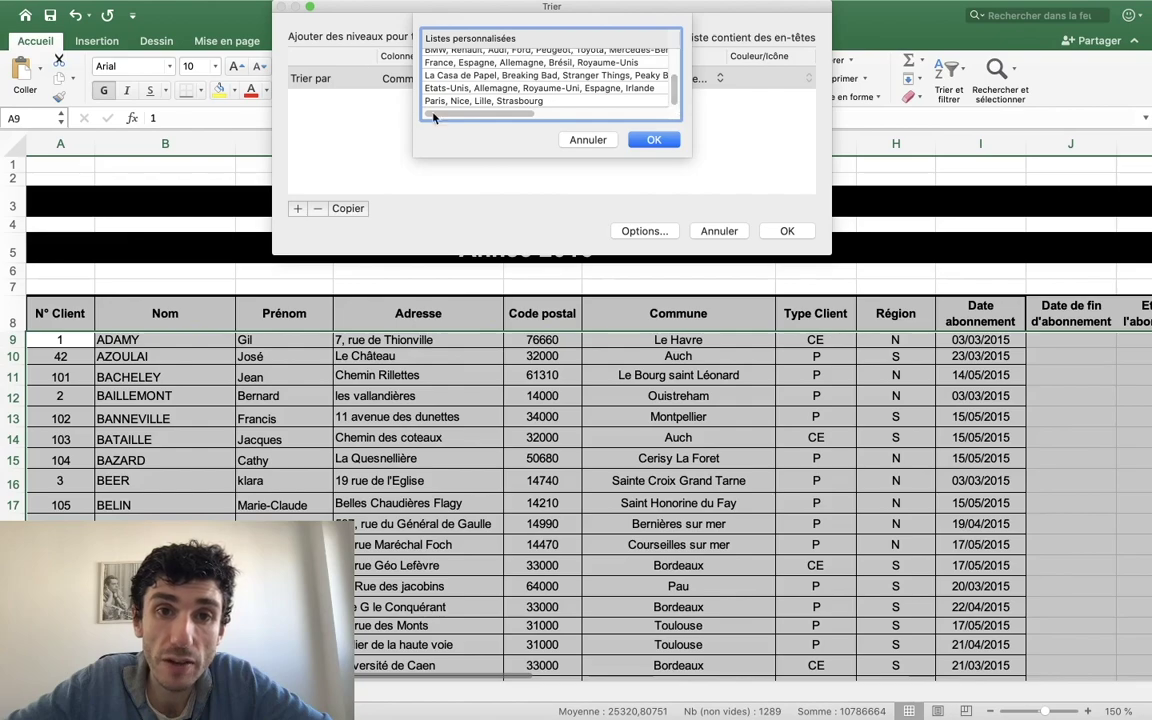
{"action": "left_click", "coordinate": [586, 140]}
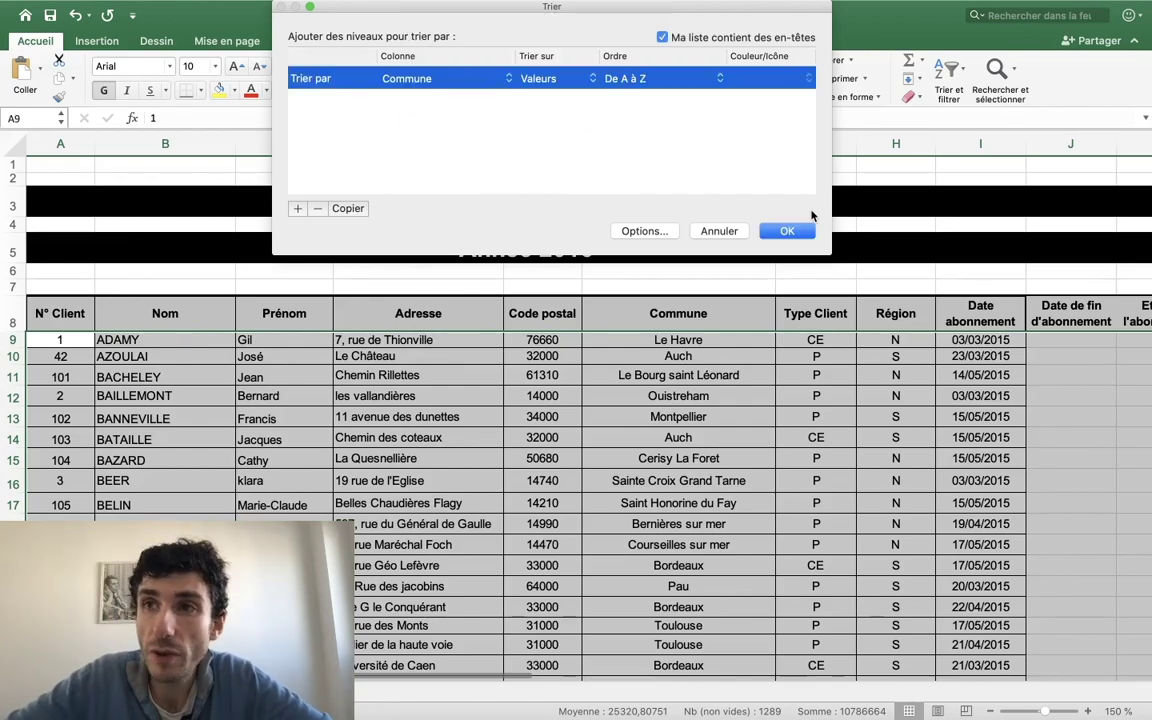
{"action": "left_click", "coordinate": [668, 78]}
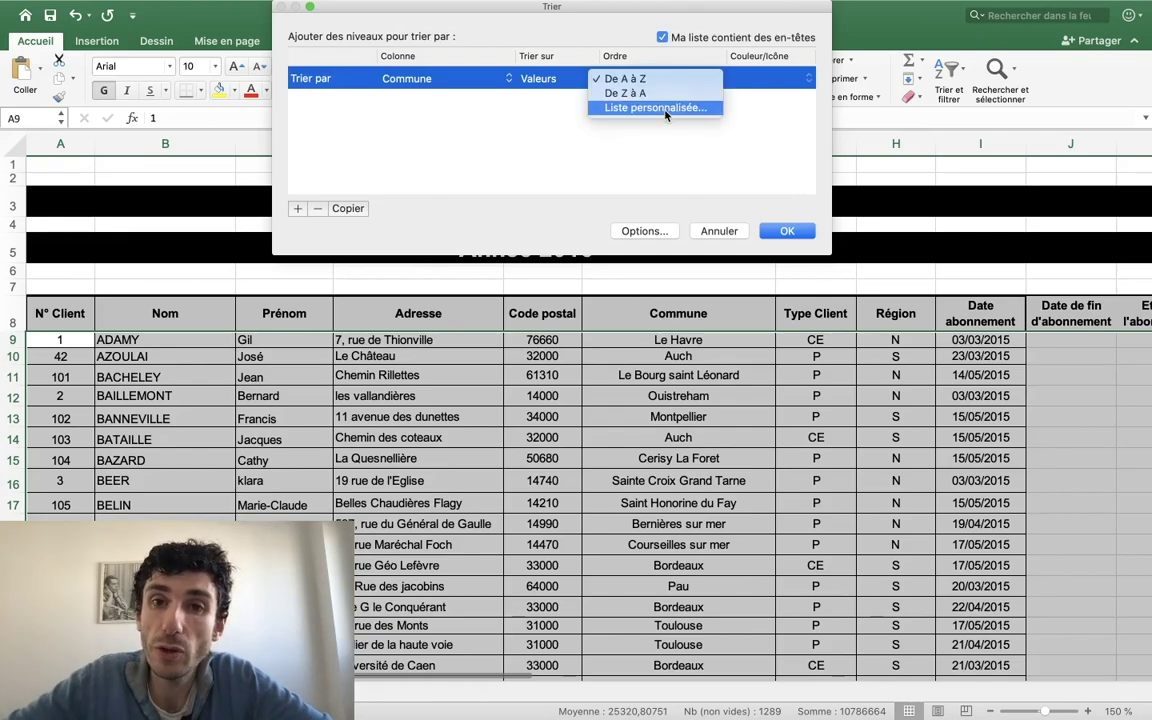
{"action": "left_click", "coordinate": [652, 105]}
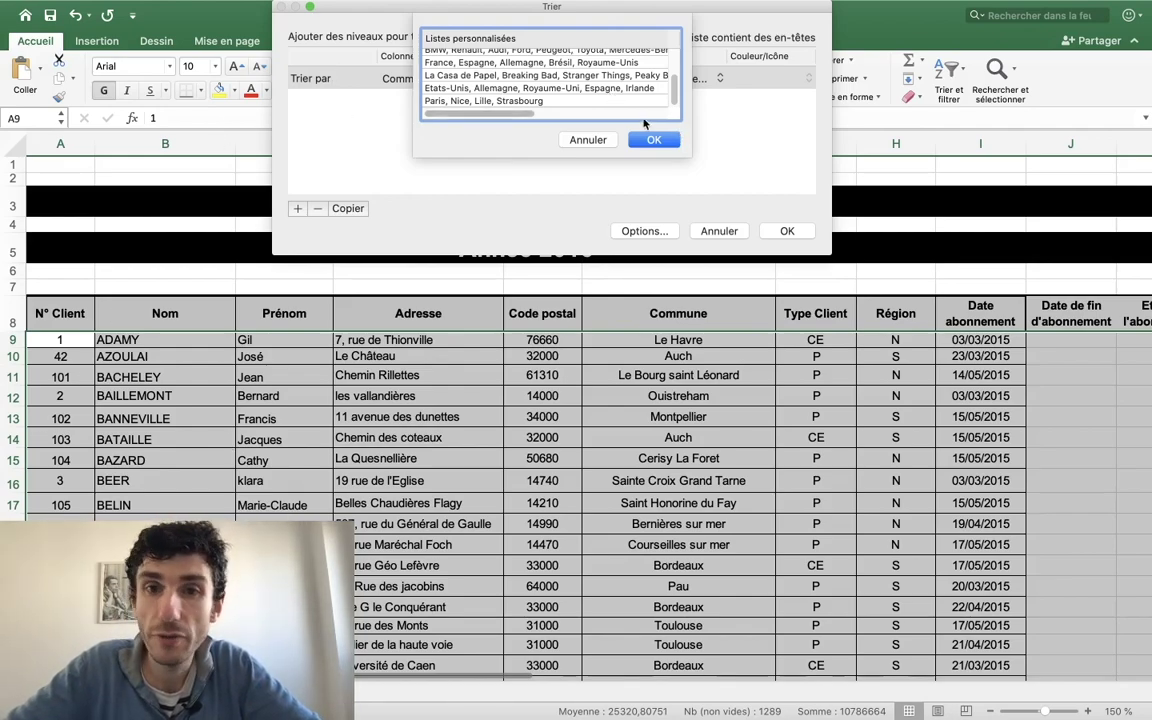
{"action": "left_click", "coordinate": [588, 139]}
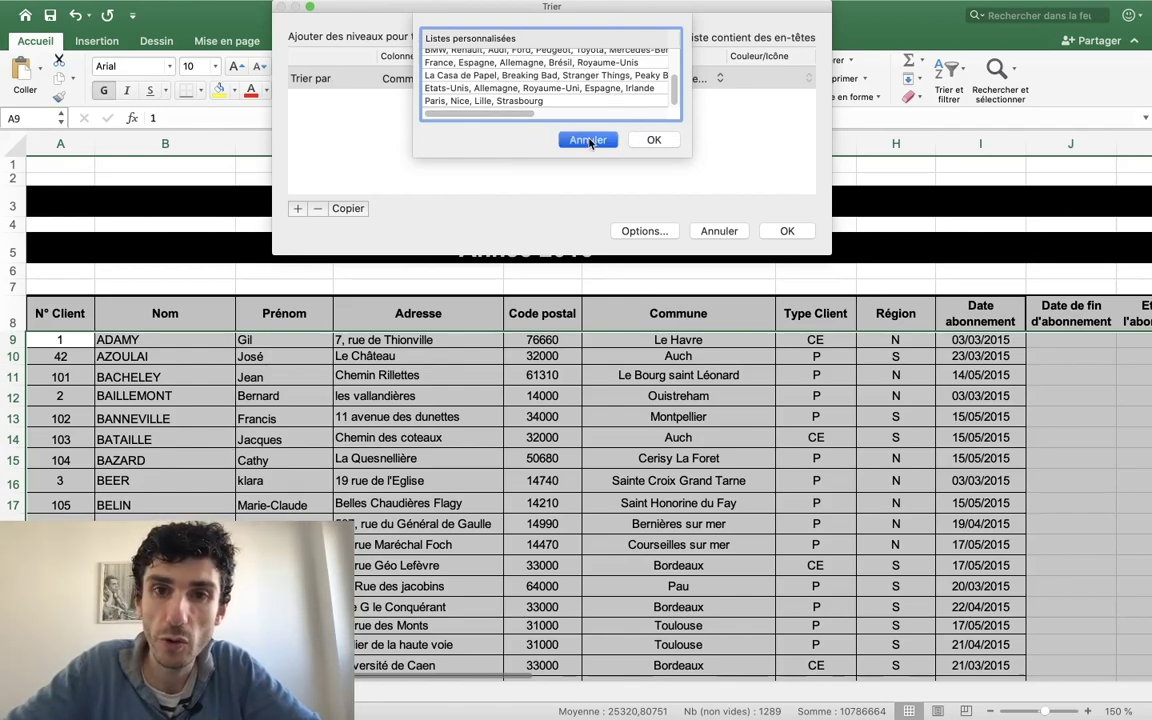
{"action": "left_click", "coordinate": [714, 229]}
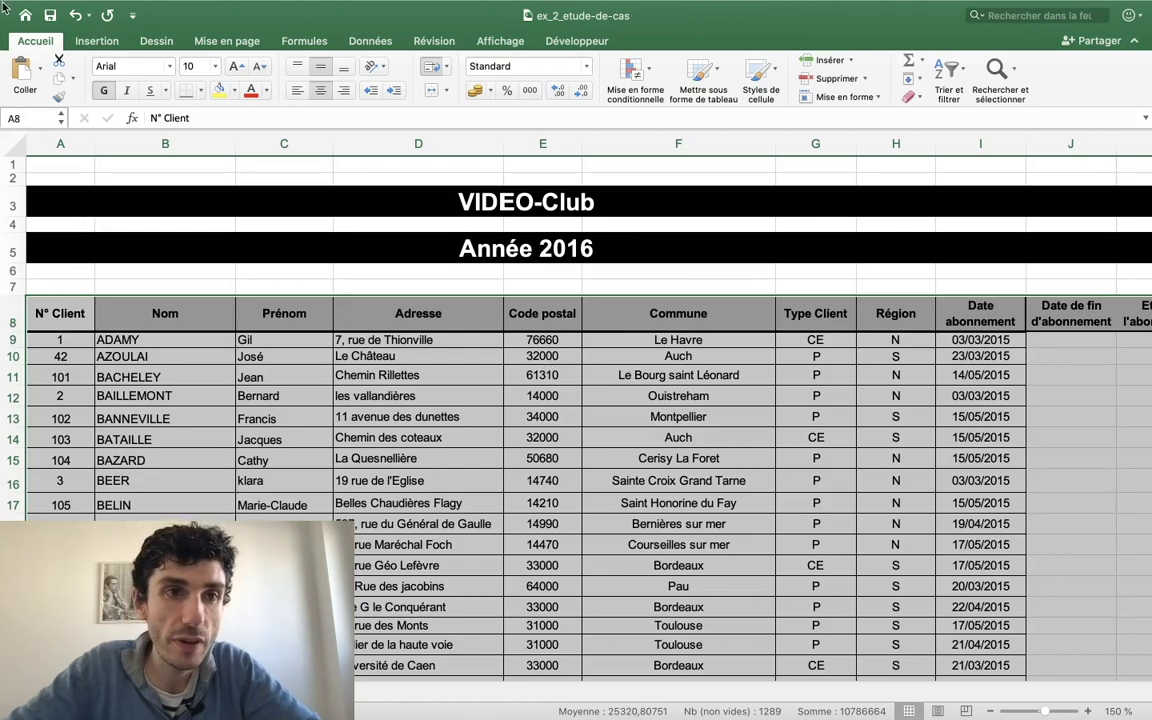
In Excel Préférences, go to Listes personnalisées and begin a new list entry with 'Pa'.
{"action": "mouse_move", "coordinate": [22, 5]}
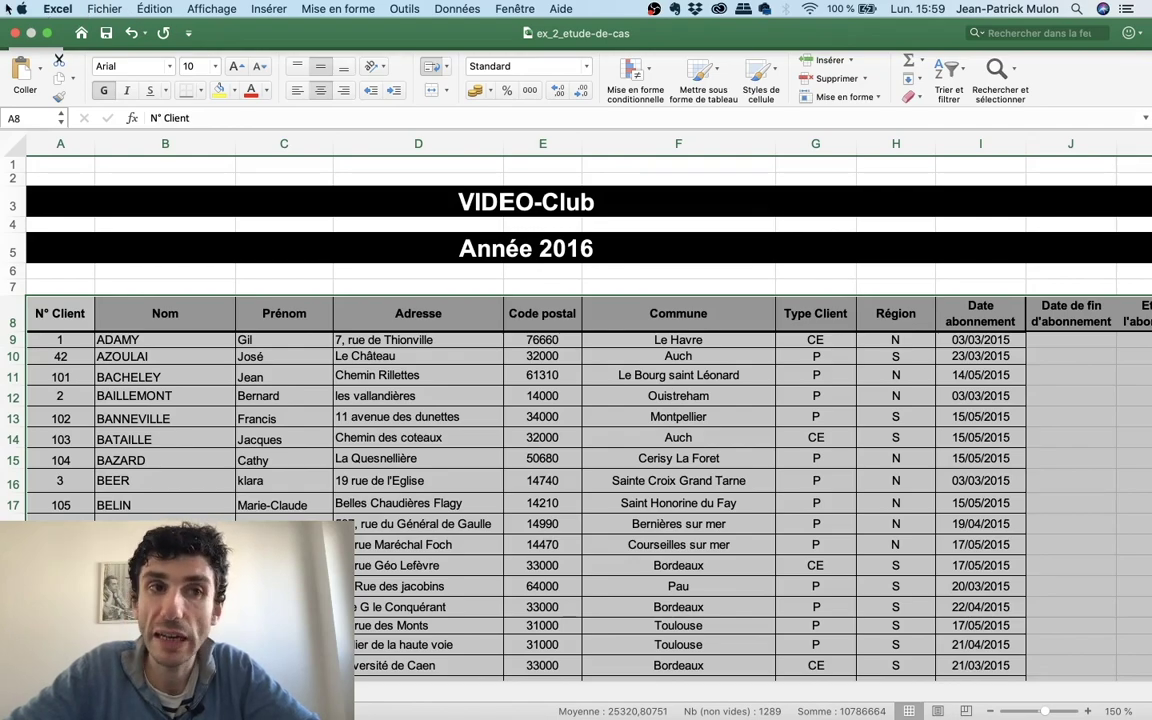
{"action": "left_click", "coordinate": [57, 10]}
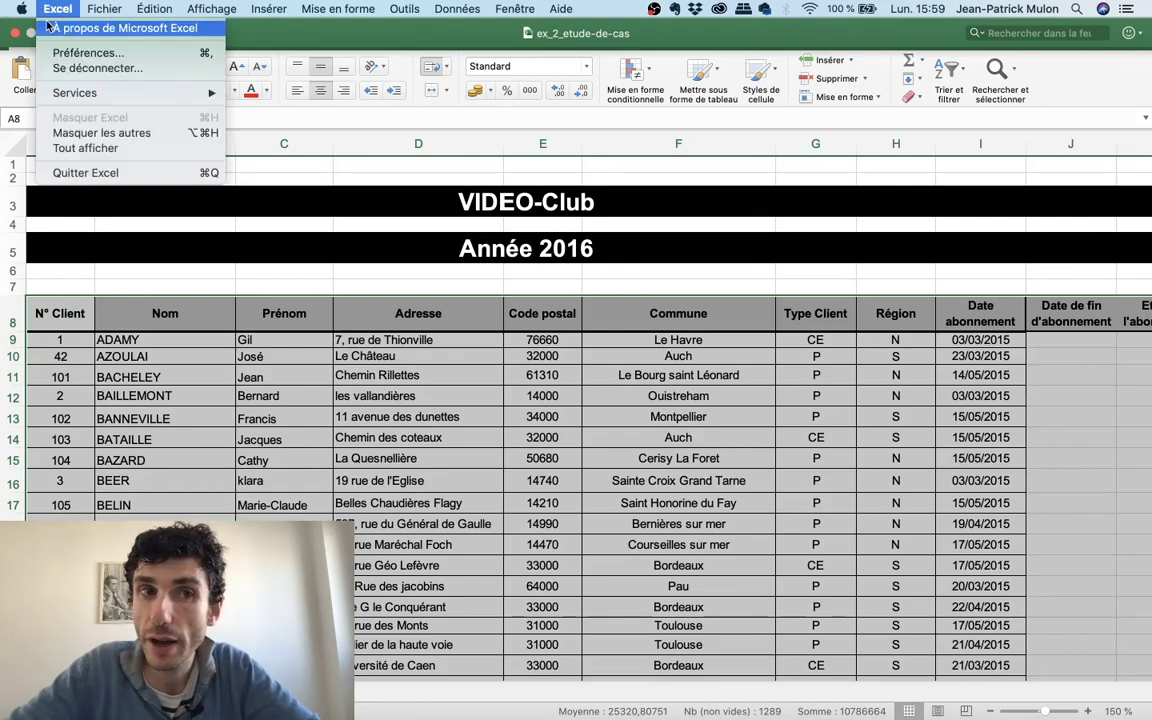
{"action": "mouse_move", "coordinate": [20, 10]}
{"action": "mouse_move", "coordinate": [57, 10]}
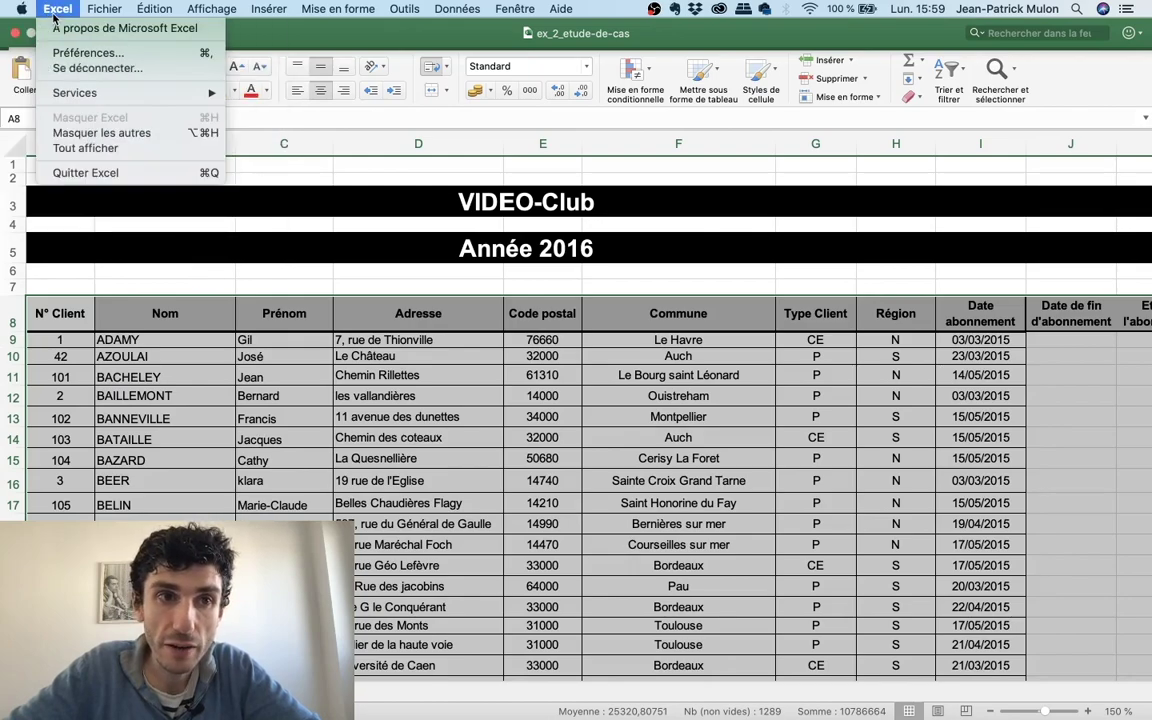
{"action": "left_click", "coordinate": [70, 56]}
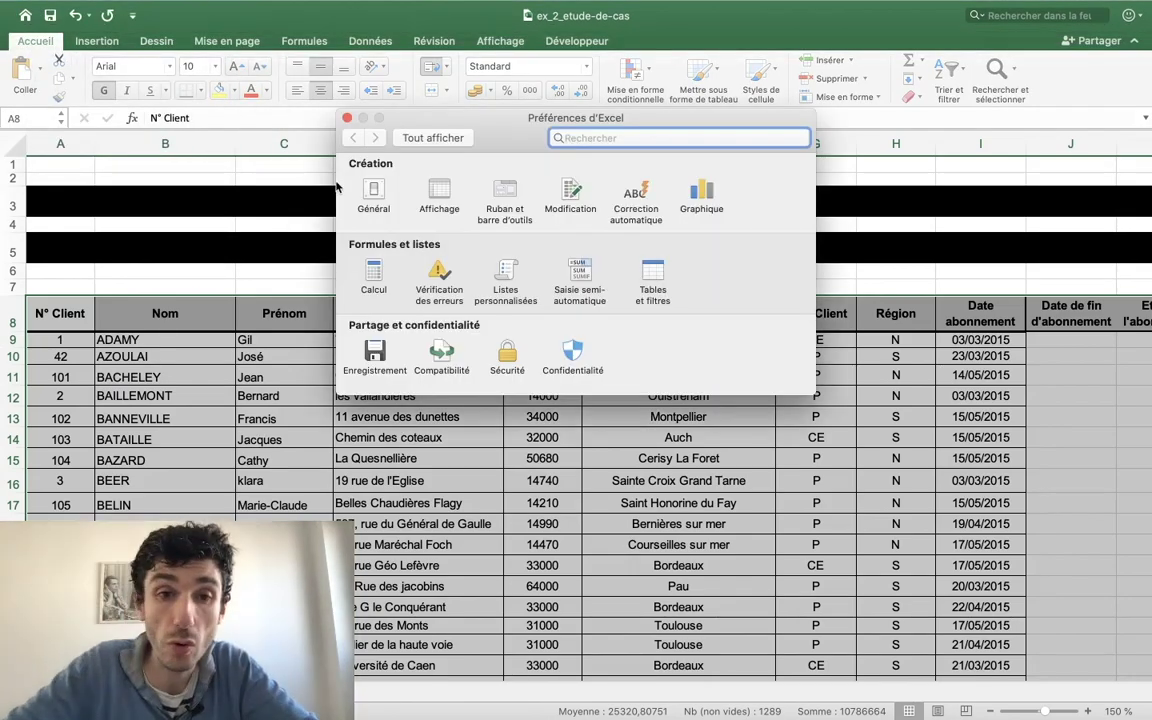
{"action": "left_click", "coordinate": [507, 284]}
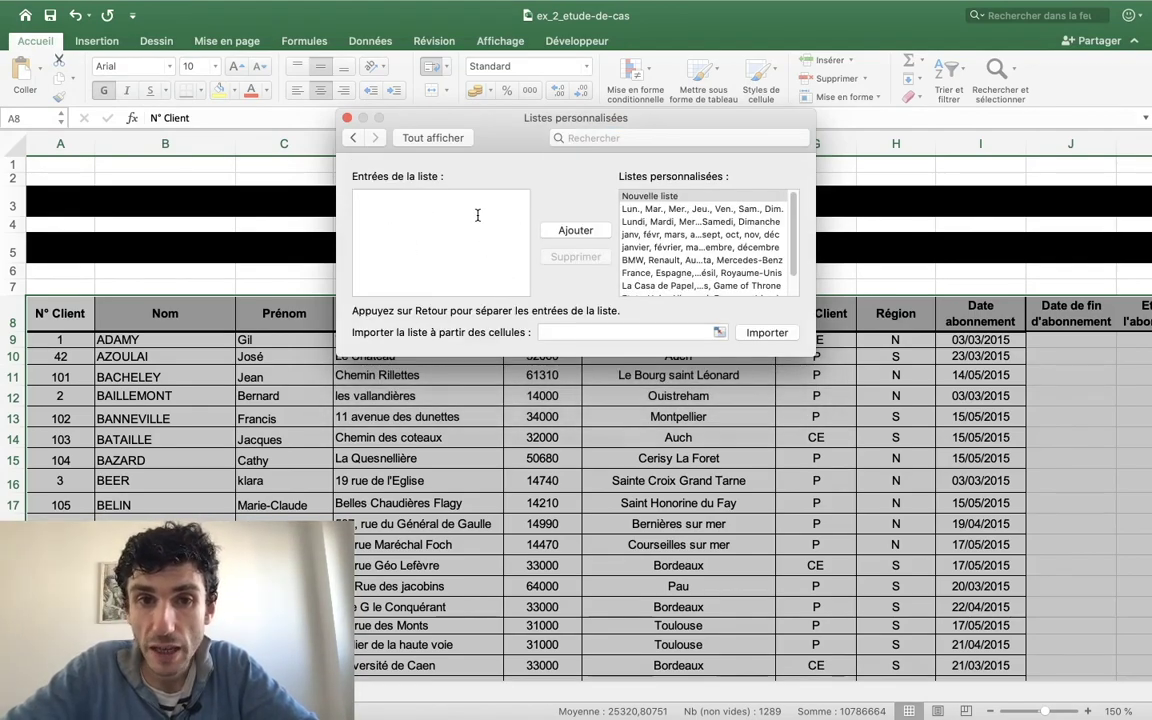
{"action": "type", "text": "Paris"}
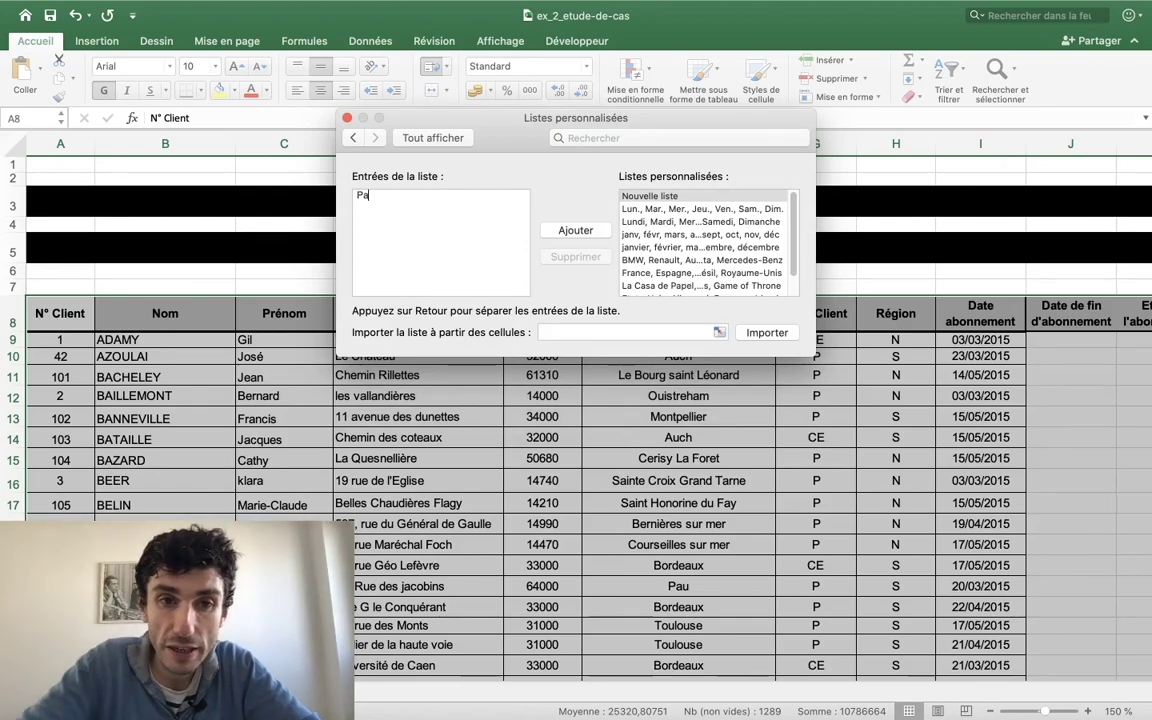
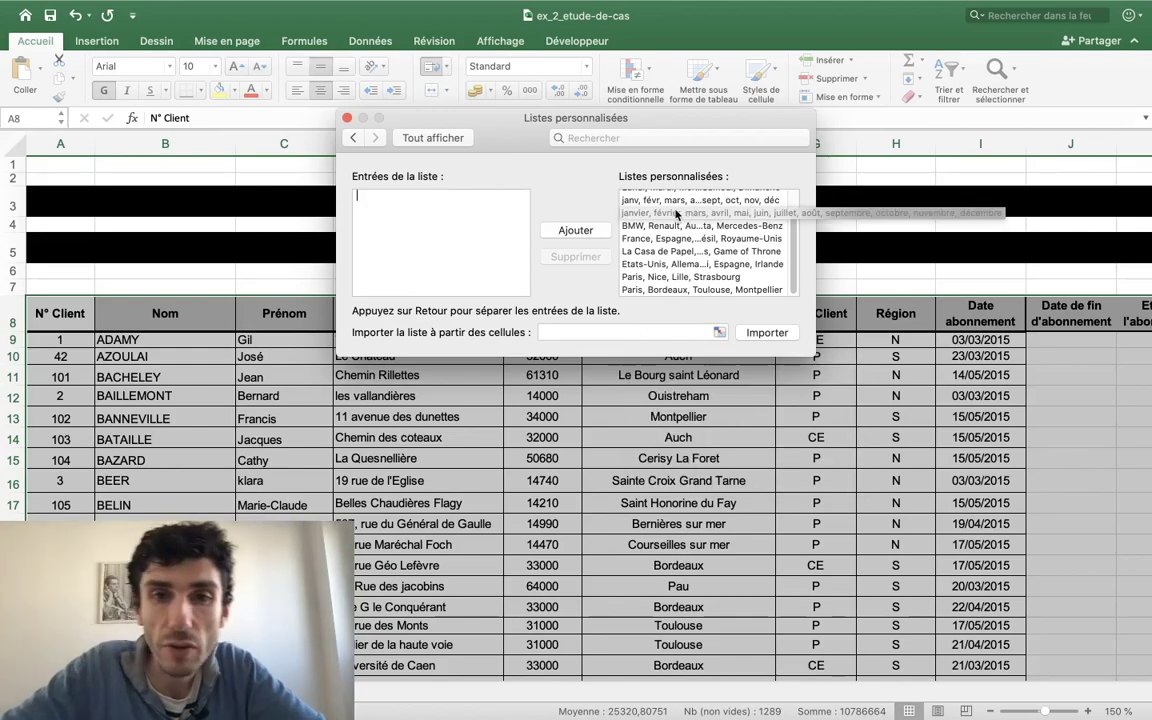
Close the custom lists window and scroll the VIDEO-Club client table back to column A.
{"action": "left_click", "coordinate": [346, 119]}
{"action": "scroll", "coordinate": [664, 288], "scroll_direction": "right", "scroll_amount": 5}
{"action": "scroll", "coordinate": [664, 288], "scroll_direction": "left", "scroll_amount": 2}
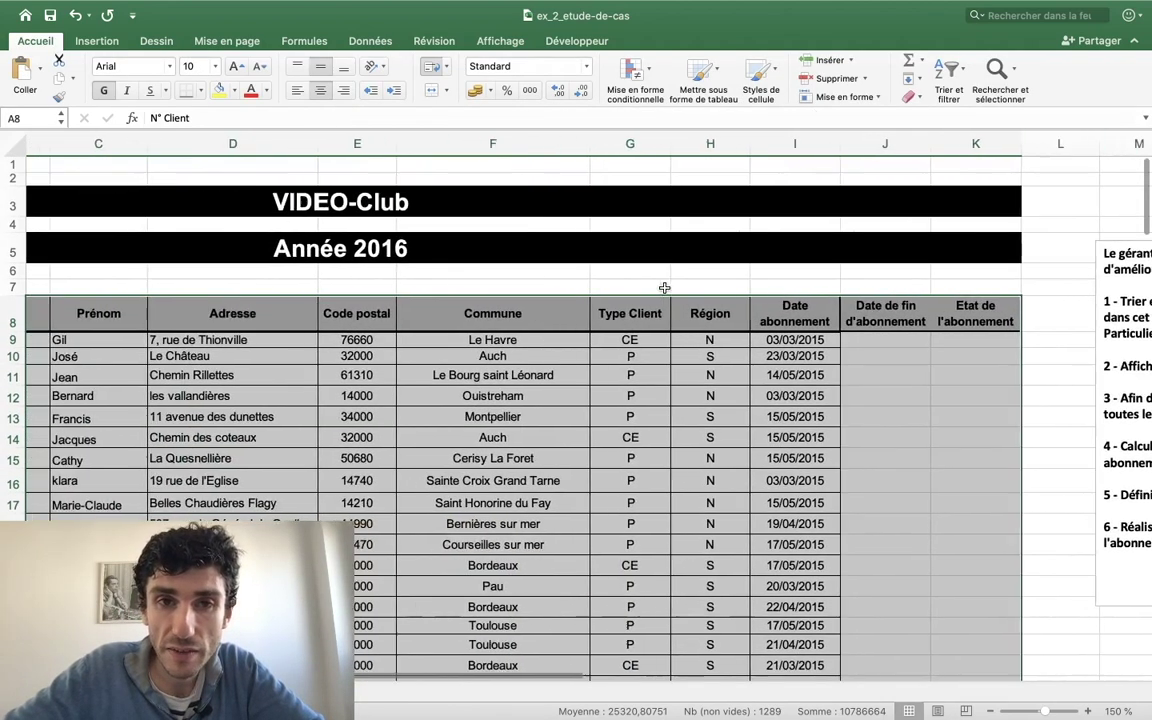
{"action": "scroll", "coordinate": [664, 288], "scroll_direction": "left", "scroll_amount": 3}
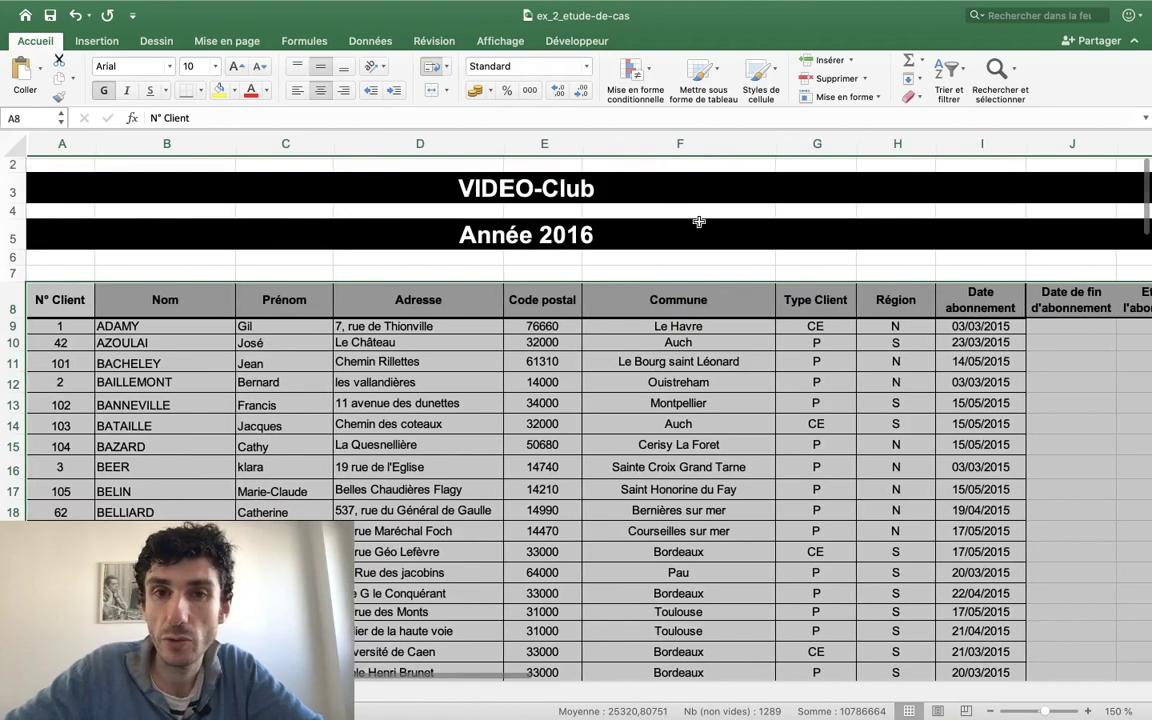
Create a custom sort on Commune using the Paris, Bordeaux, Toulouse, Montpellier list order.
{"action": "left_click", "coordinate": [963, 75]}
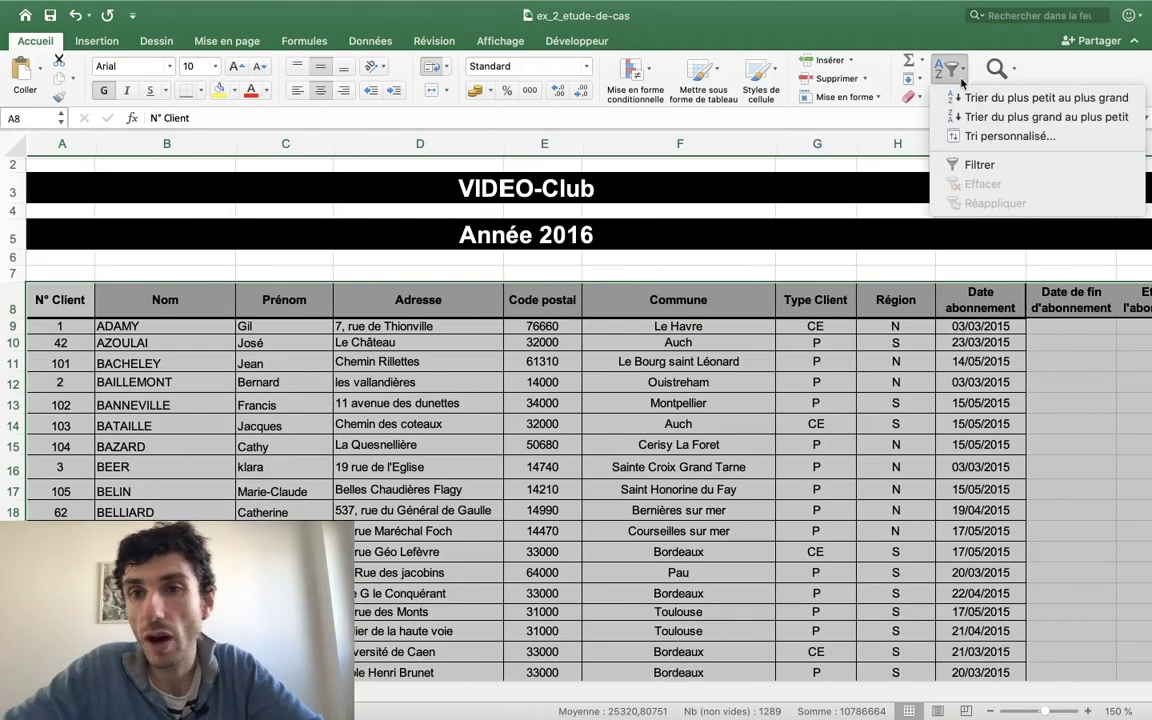
{"action": "left_click", "coordinate": [968, 138]}
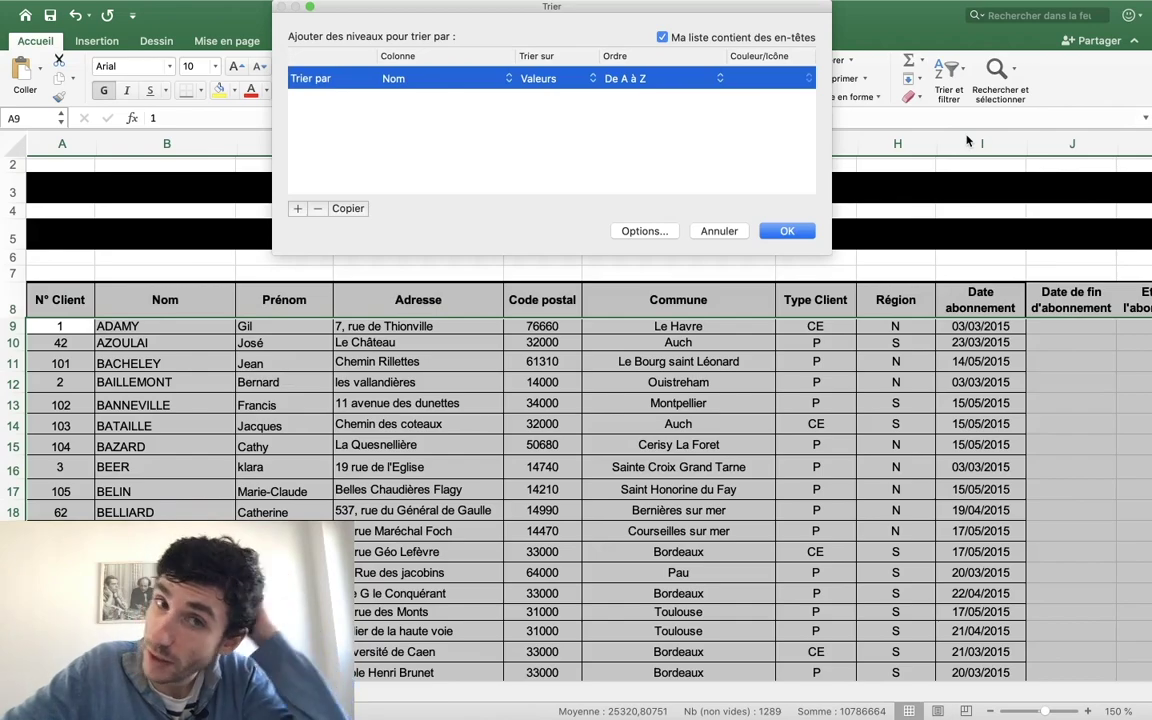
{"action": "left_click", "coordinate": [457, 77]}
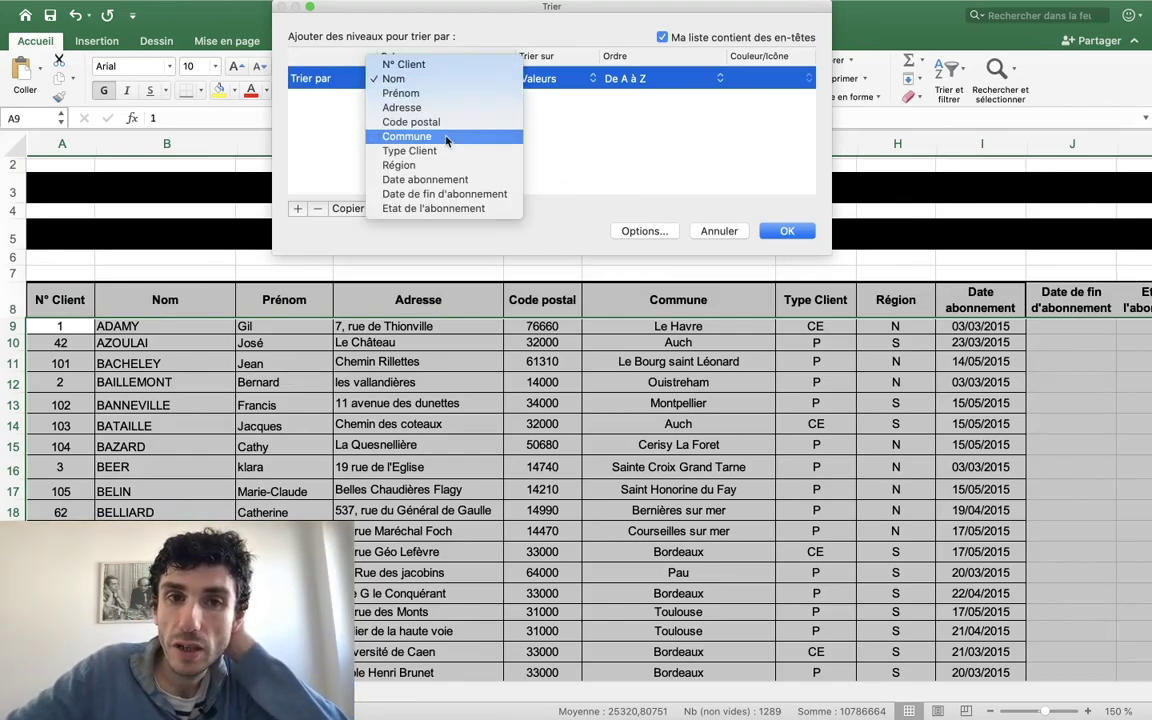
{"action": "left_click", "coordinate": [445, 137]}
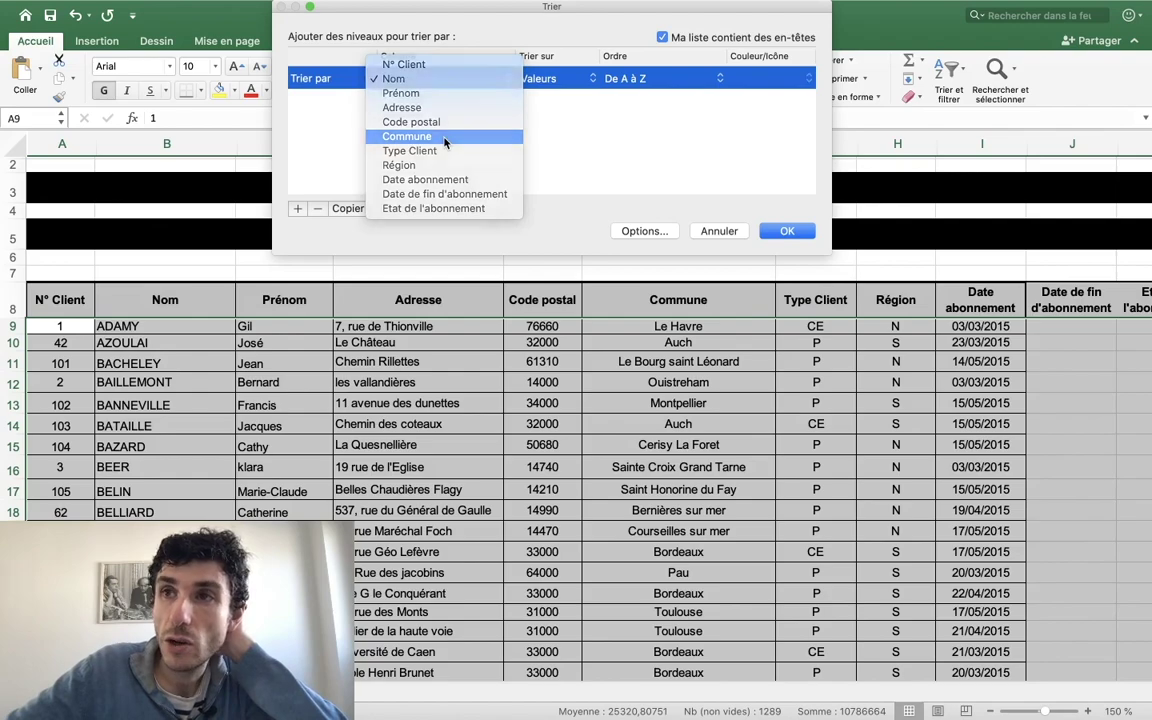
{"action": "left_click", "coordinate": [659, 84]}
{"action": "left_click", "coordinate": [658, 108]}
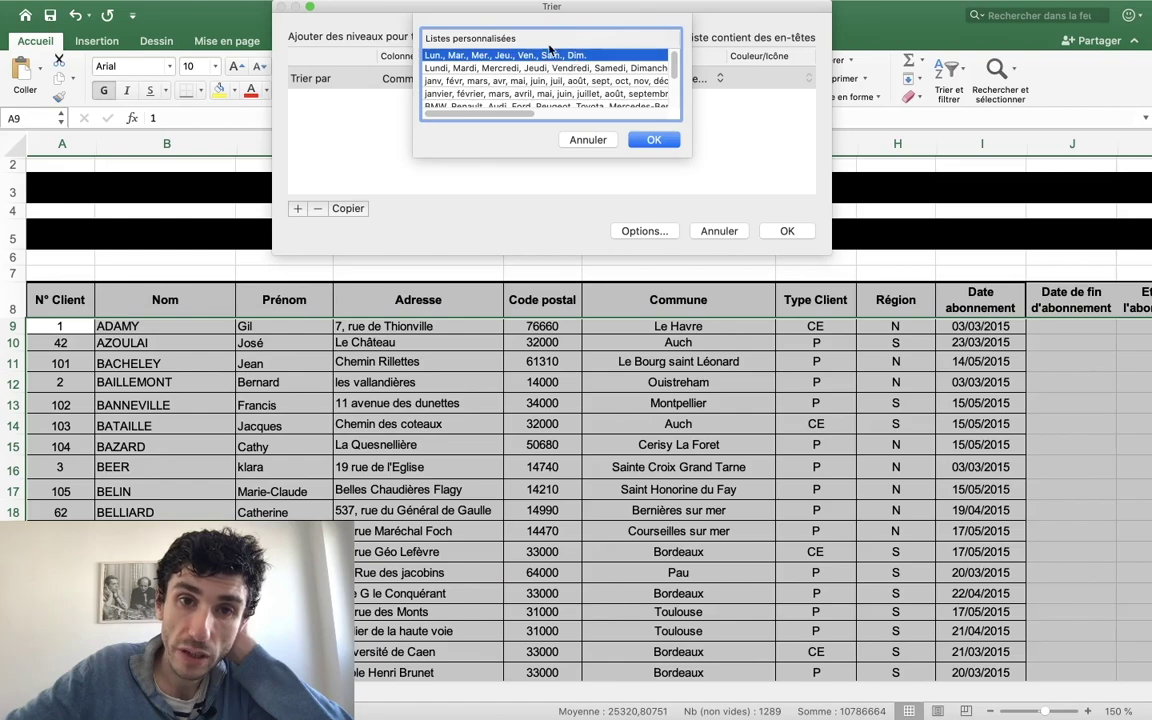
{"action": "scroll", "coordinate": [549, 60], "scroll_direction": "down", "scroll_amount": 5}
{"action": "left_click", "coordinate": [452, 100]}
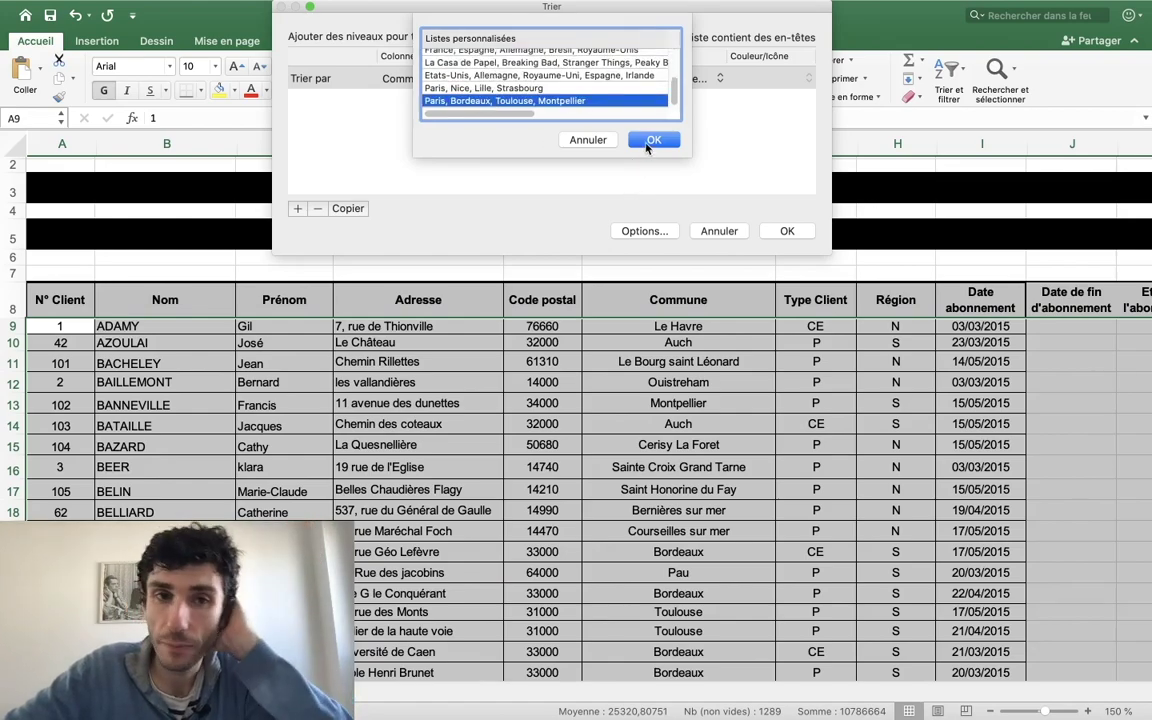
{"action": "left_click", "coordinate": [653, 139]}
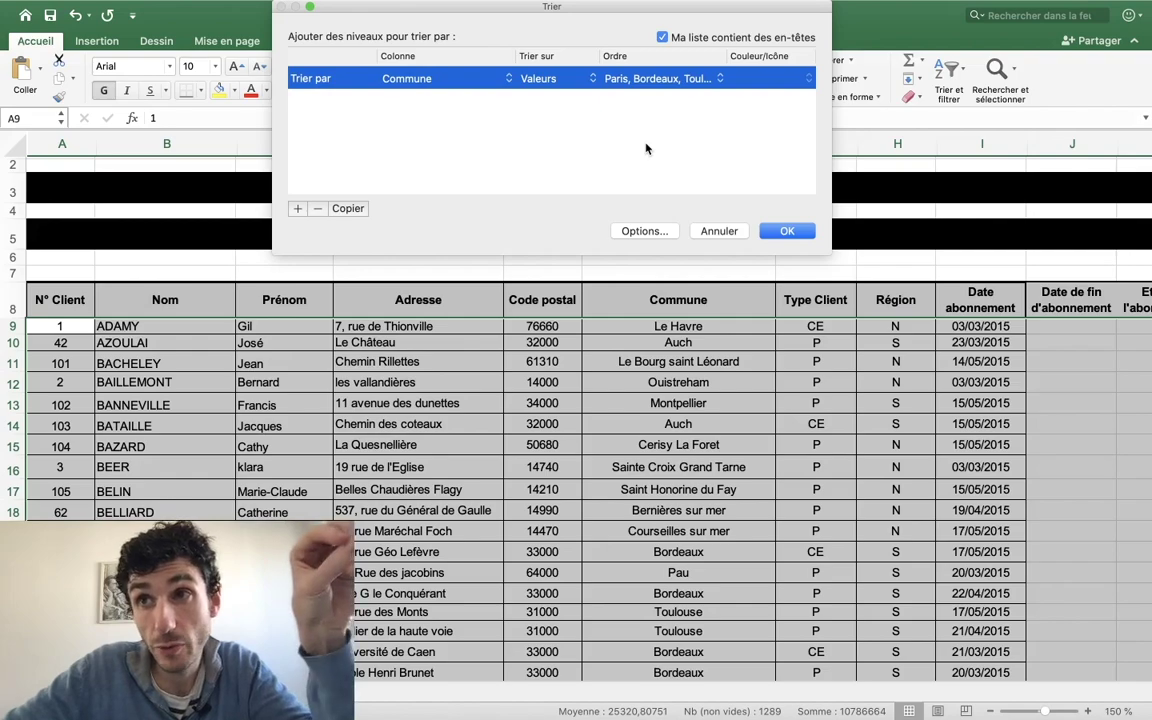
Add a second sort level on Type Client ordered De Z à A.
{"action": "left_click", "coordinate": [298, 210]}
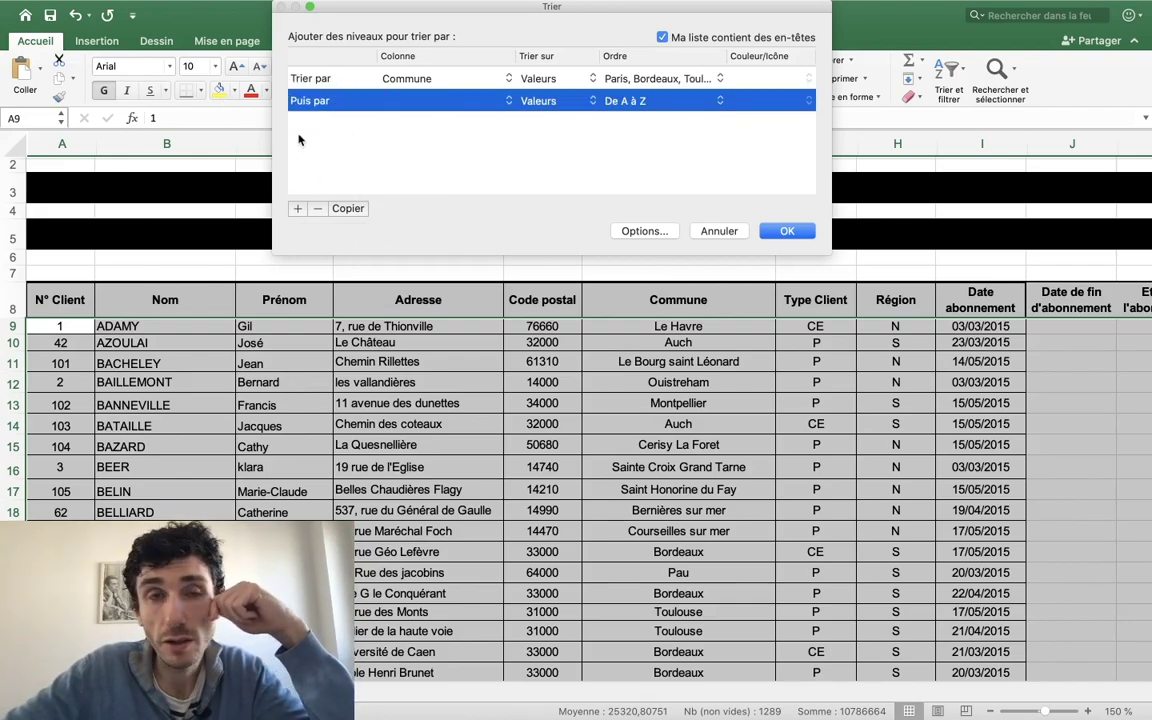
{"action": "left_click", "coordinate": [394, 104]}
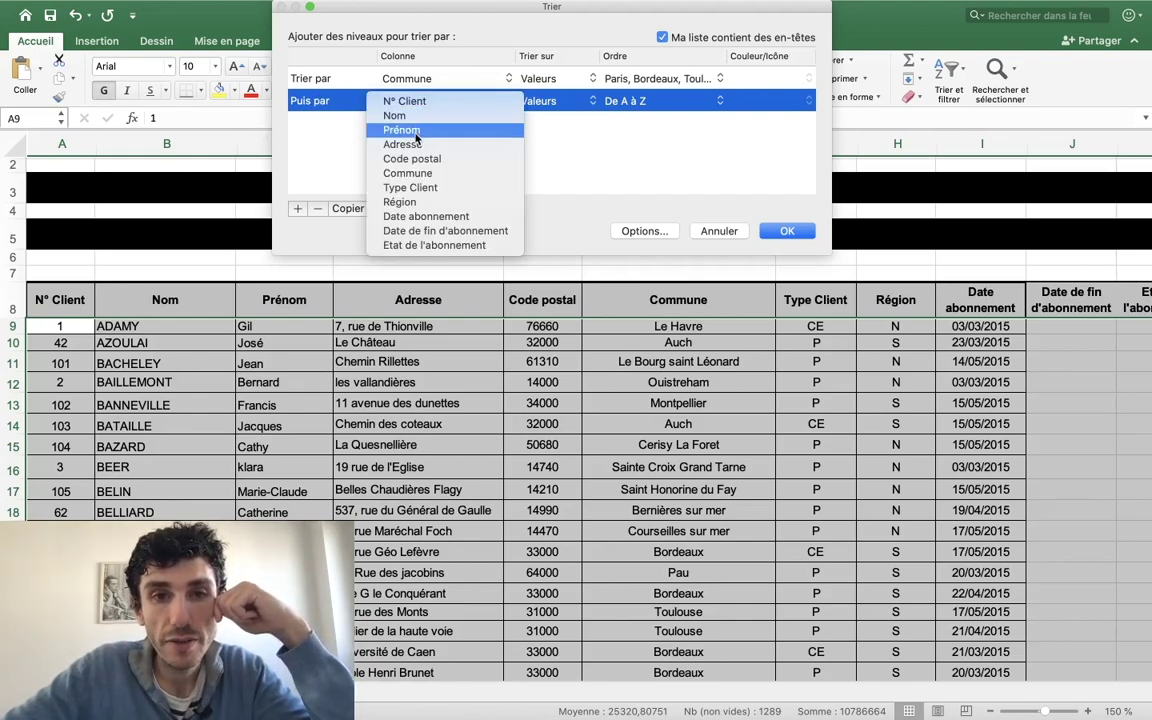
{"action": "left_click", "coordinate": [410, 187]}
{"action": "left_click", "coordinate": [643, 102]}
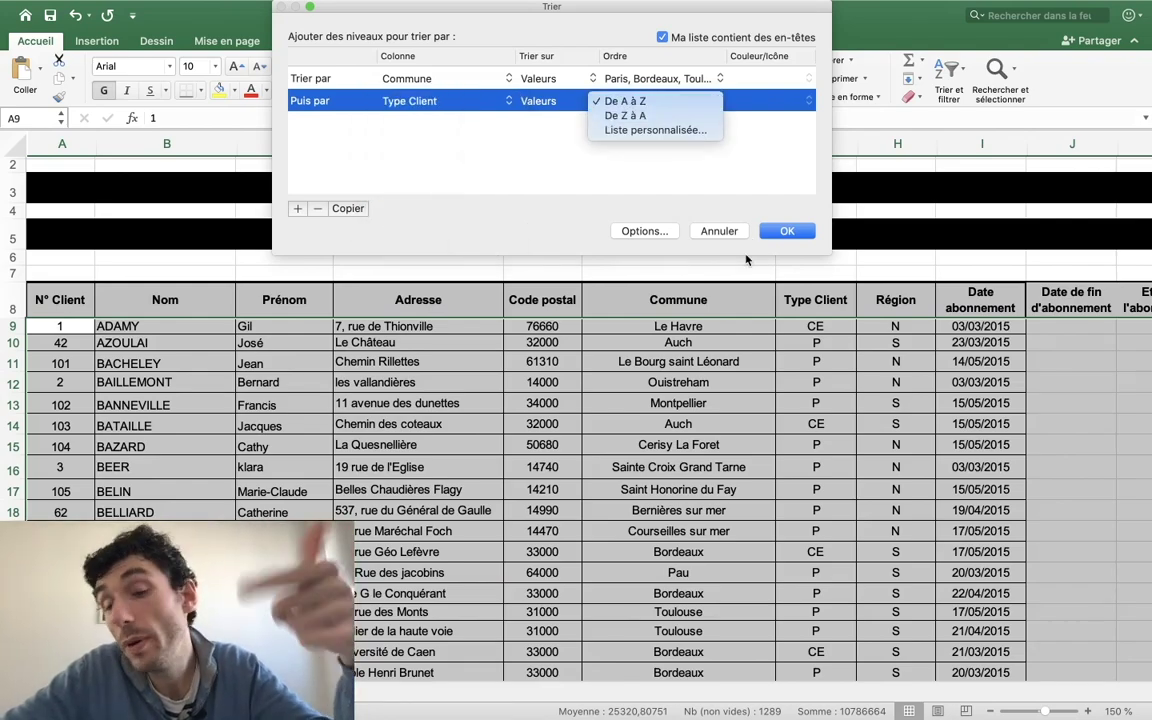
{"action": "left_click", "coordinate": [670, 101]}
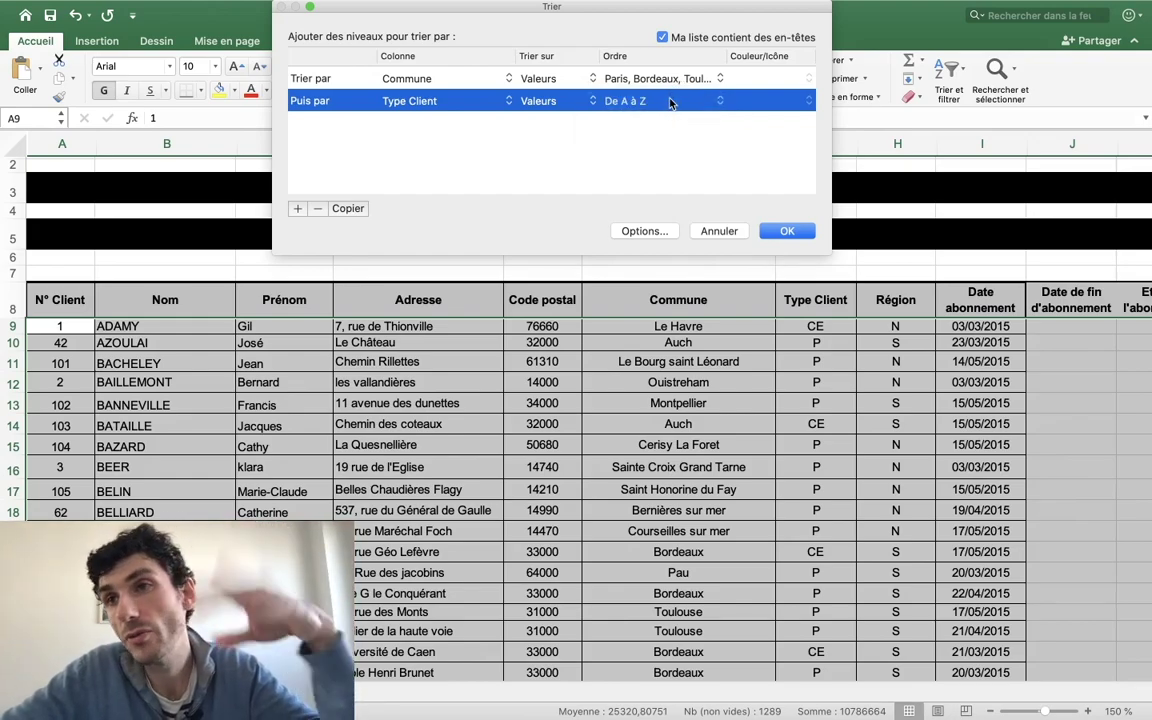
{"action": "left_click", "coordinate": [670, 101]}
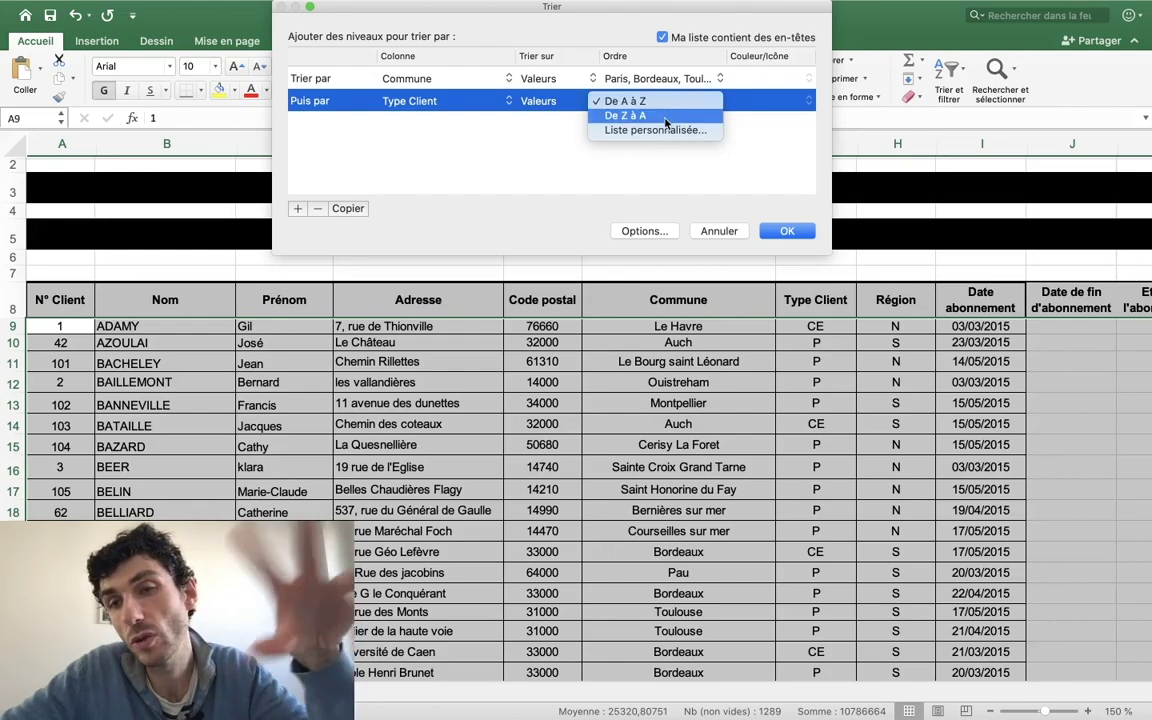
{"action": "left_click", "coordinate": [666, 116]}
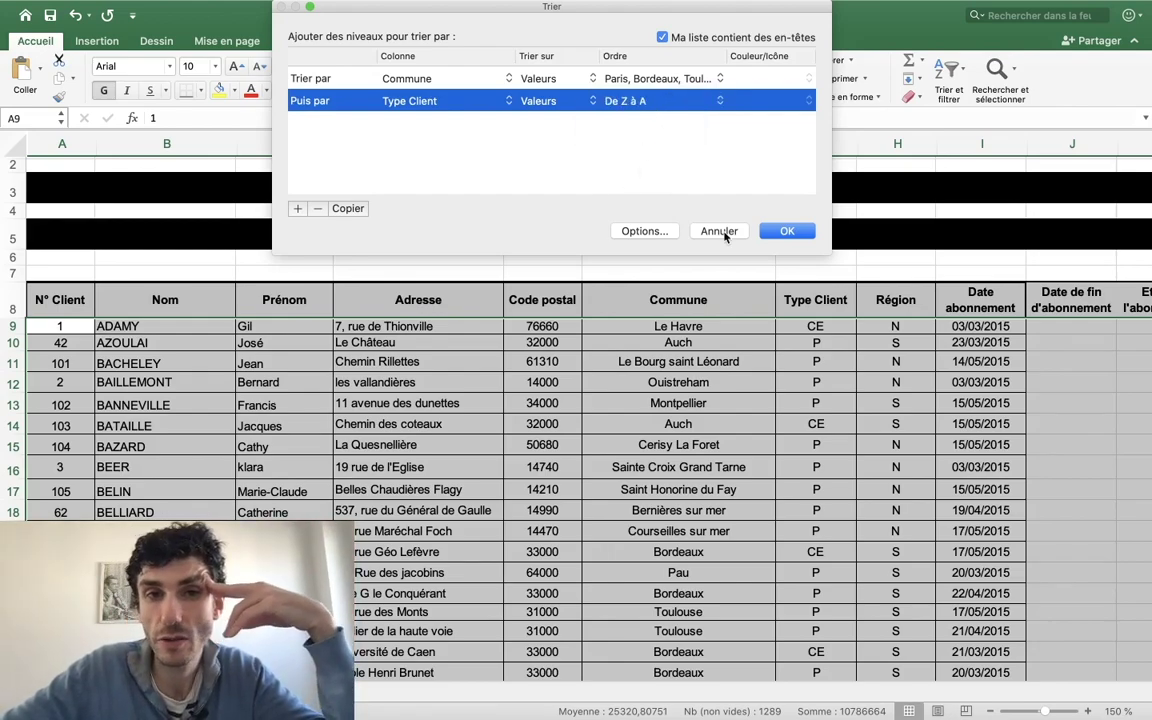
{"action": "left_click", "coordinate": [777, 232]}
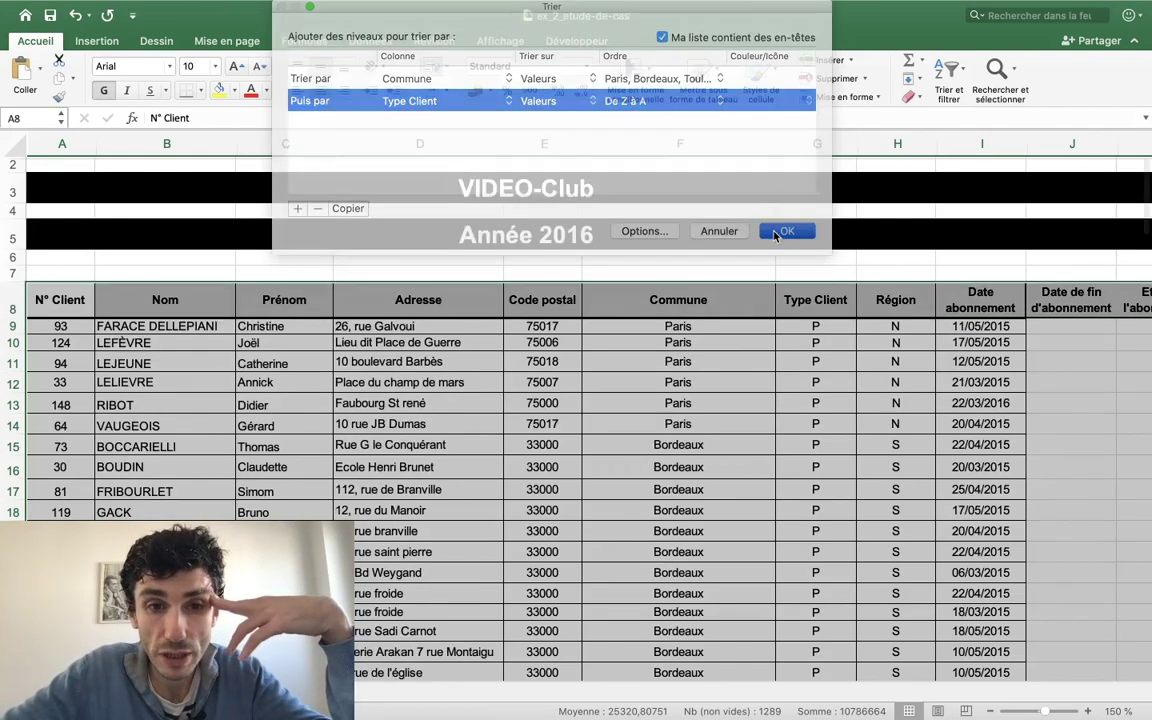
{"action": "scroll", "coordinate": [783, 324], "scroll_direction": "down", "scroll_amount": 3}
{"action": "scroll", "coordinate": [783, 324], "scroll_direction": "down", "scroll_amount": 1}
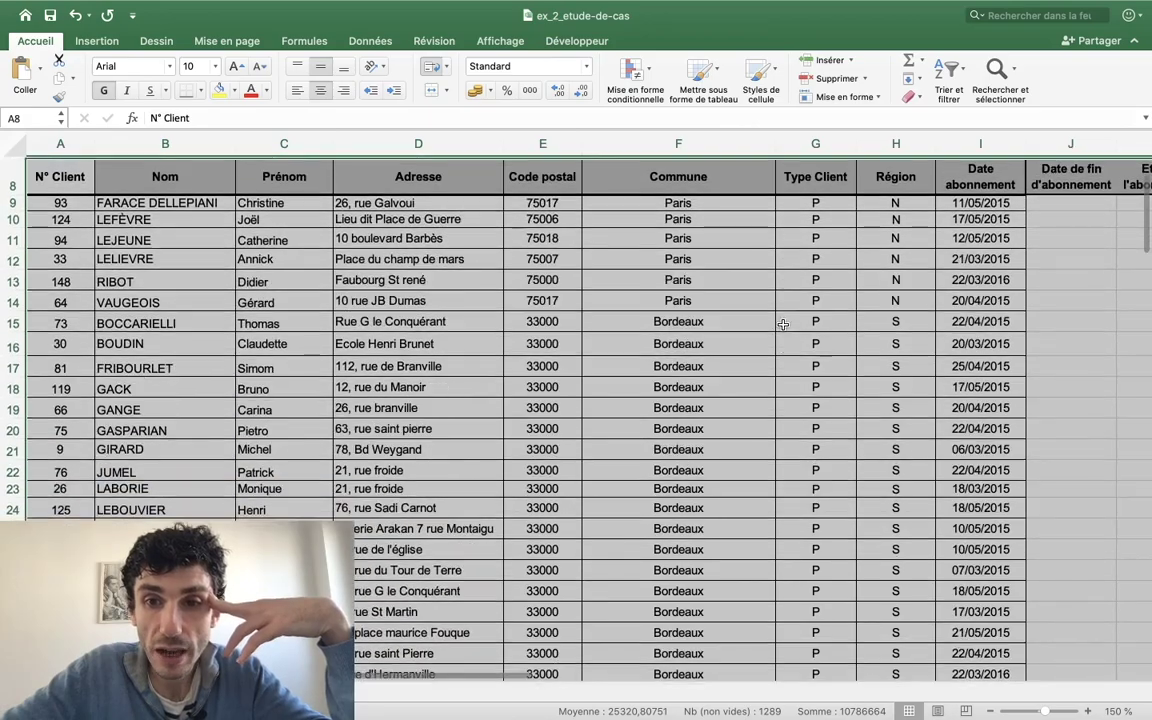
{"action": "scroll", "coordinate": [783, 324], "scroll_direction": "down", "scroll_amount": 1}
{"action": "scroll", "coordinate": [783, 324], "scroll_direction": "down", "scroll_amount": 1}
{"action": "scroll", "coordinate": [783, 324], "scroll_direction": "down", "scroll_amount": 3}
{"action": "scroll", "coordinate": [783, 324], "scroll_direction": "down", "scroll_amount": 4}
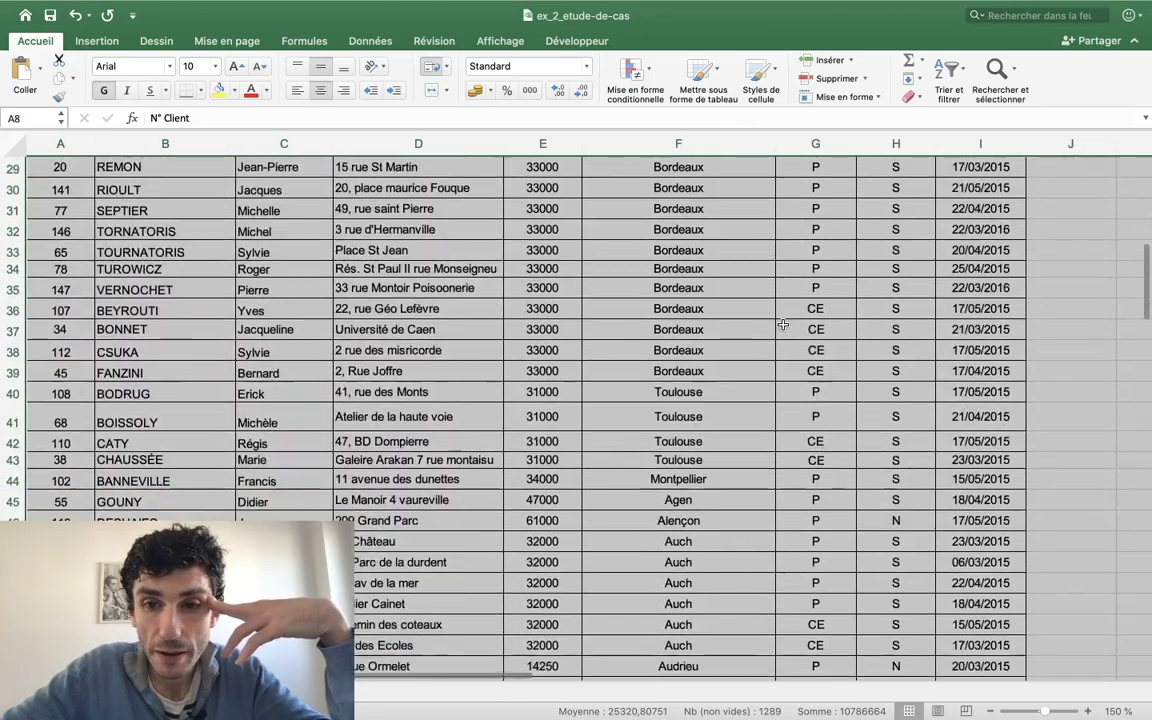
{"action": "scroll", "coordinate": [783, 324], "scroll_direction": "down", "scroll_amount": 2}
{"action": "scroll", "coordinate": [783, 324], "scroll_direction": "up", "scroll_amount": 2}
{"action": "scroll", "coordinate": [783, 324], "scroll_direction": "up", "scroll_amount": 1}
{"action": "scroll", "coordinate": [783, 324], "scroll_direction": "up", "scroll_amount": 10}
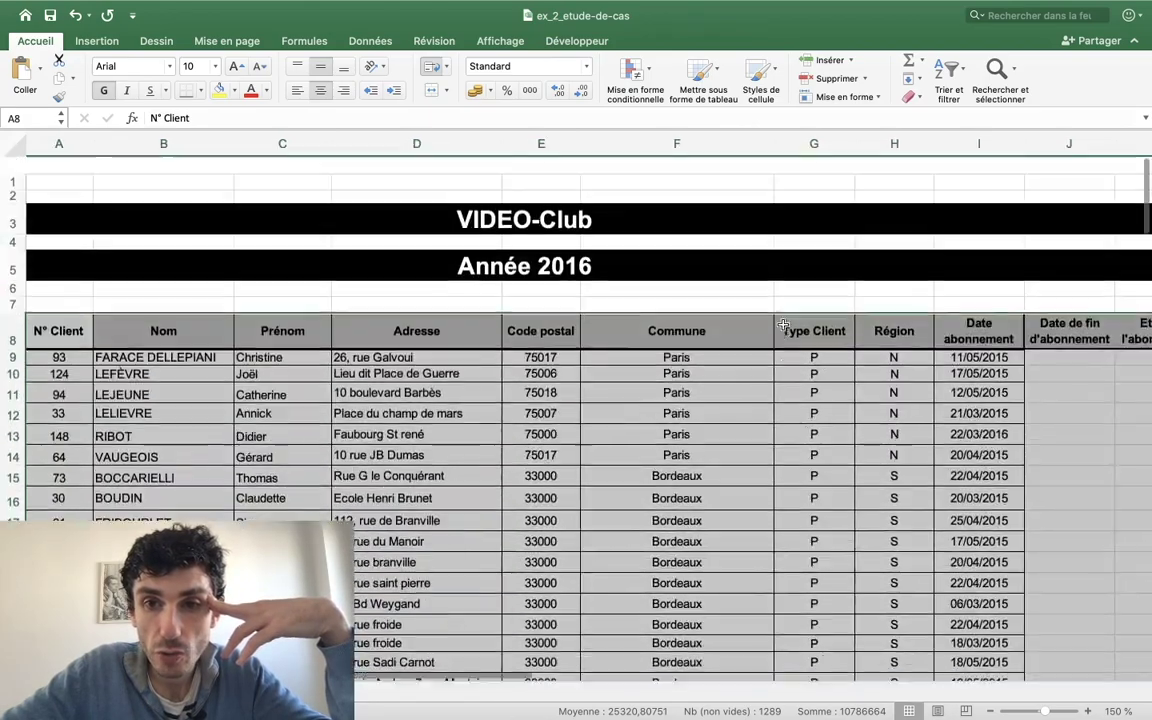
{"action": "scroll", "coordinate": [700, 324], "scroll_direction": "right", "scroll_amount": 2}
{"action": "scroll", "coordinate": [603, 323], "scroll_direction": "down", "scroll_amount": 1}
{"action": "scroll", "coordinate": [603, 323], "scroll_direction": "down", "scroll_amount": 1}
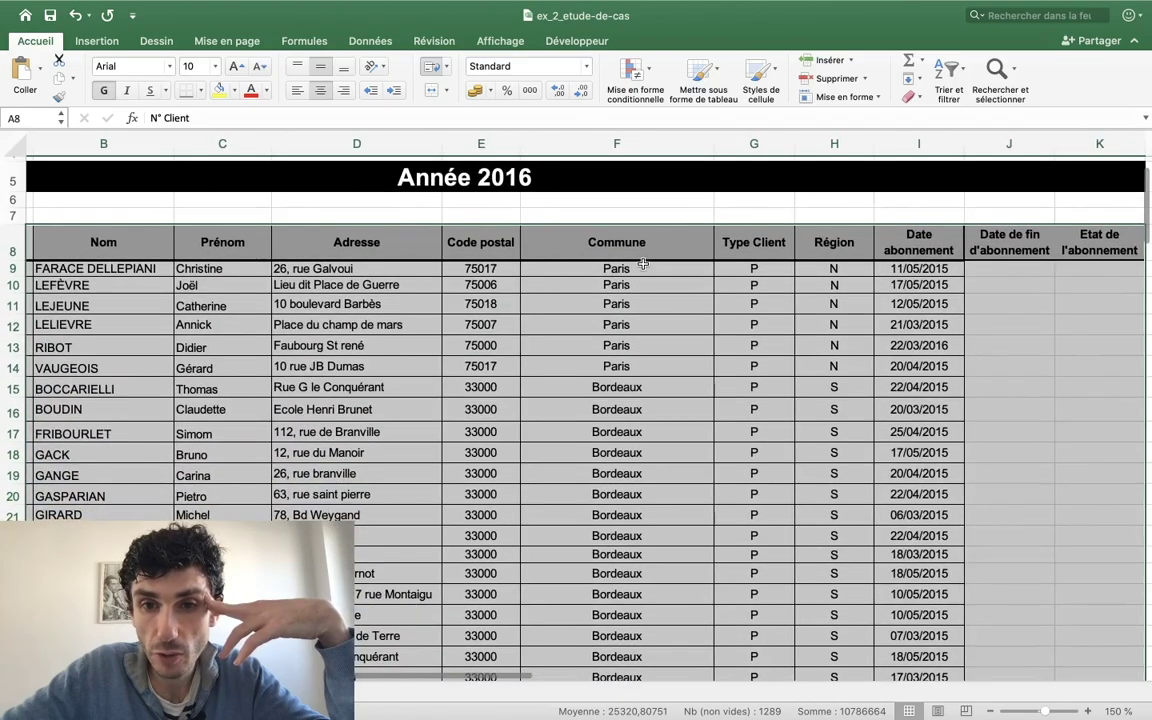
{"action": "scroll", "coordinate": [741, 375], "scroll_direction": "down", "scroll_amount": 2}
{"action": "scroll", "coordinate": [741, 375], "scroll_direction": "down", "scroll_amount": 2}
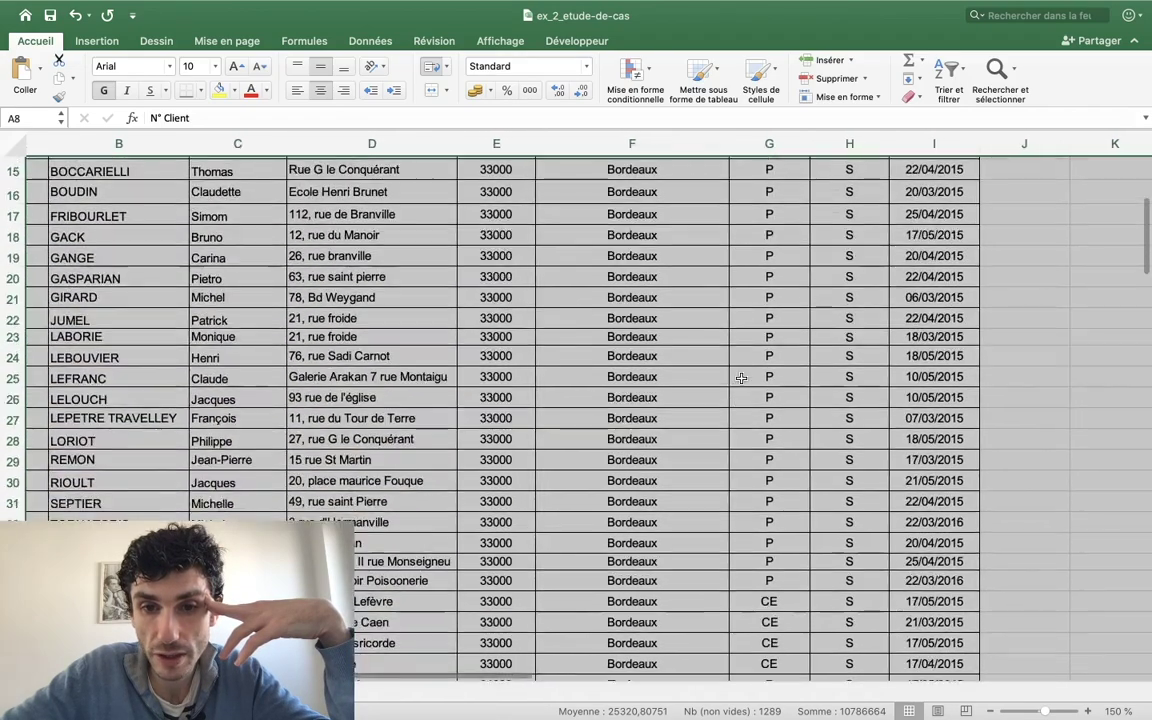
{"action": "scroll", "coordinate": [741, 375], "scroll_direction": "down", "scroll_amount": 2}
{"action": "scroll", "coordinate": [741, 378], "scroll_direction": "up", "scroll_amount": 2}
{"action": "scroll", "coordinate": [741, 378], "scroll_direction": "left", "scroll_amount": 1}
{"action": "scroll", "coordinate": [746, 237], "scroll_direction": "down", "scroll_amount": 3}
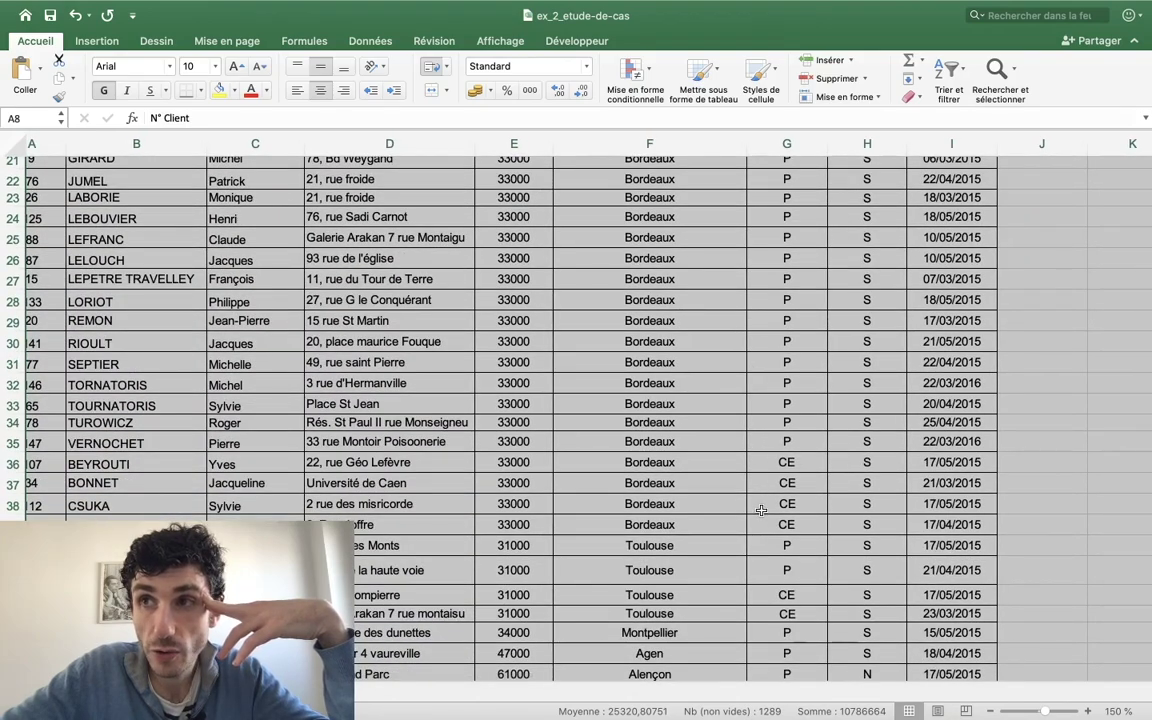
{"action": "scroll", "coordinate": [761, 510], "scroll_direction": "down", "scroll_amount": 10}
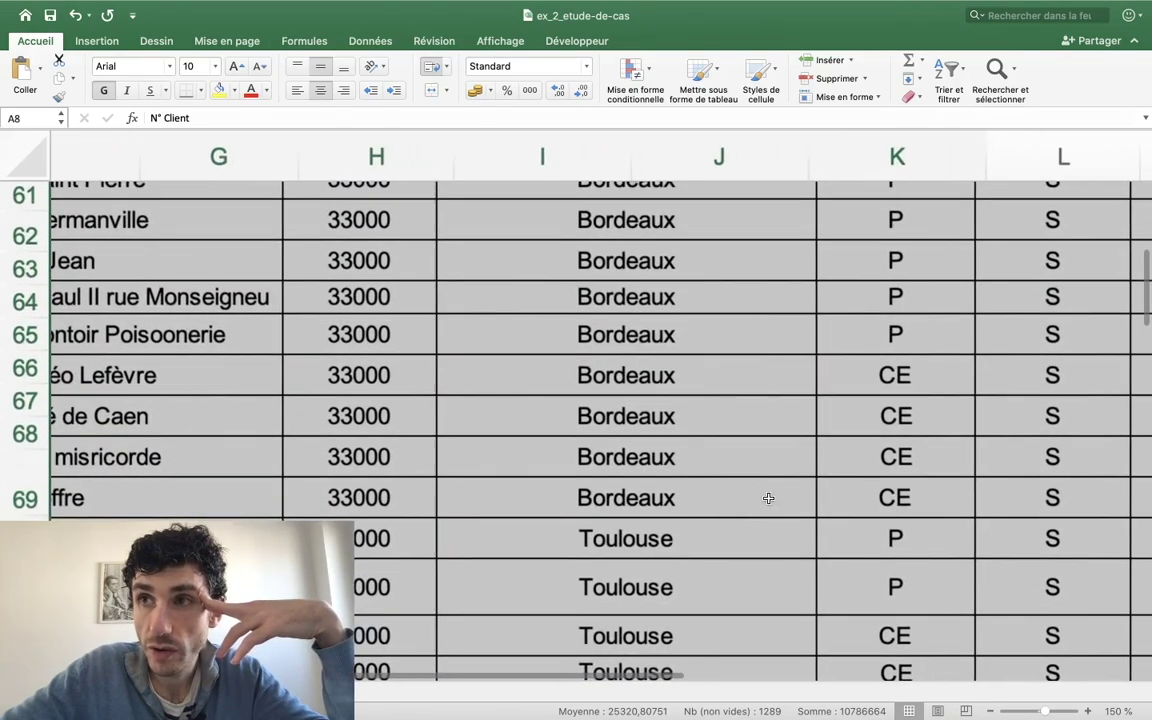
{"action": "scroll", "coordinate": [771, 501], "scroll_direction": "up", "scroll_amount": 10}
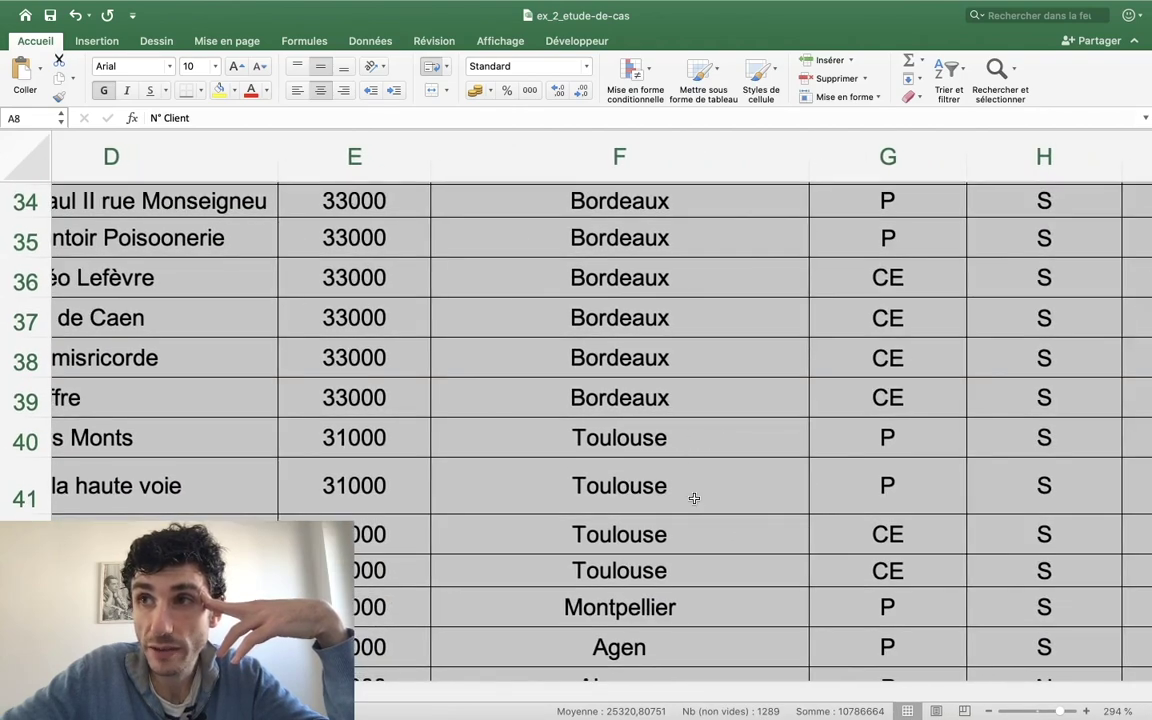
{"action": "scroll", "coordinate": [695, 501], "scroll_direction": "down", "scroll_amount": 1}
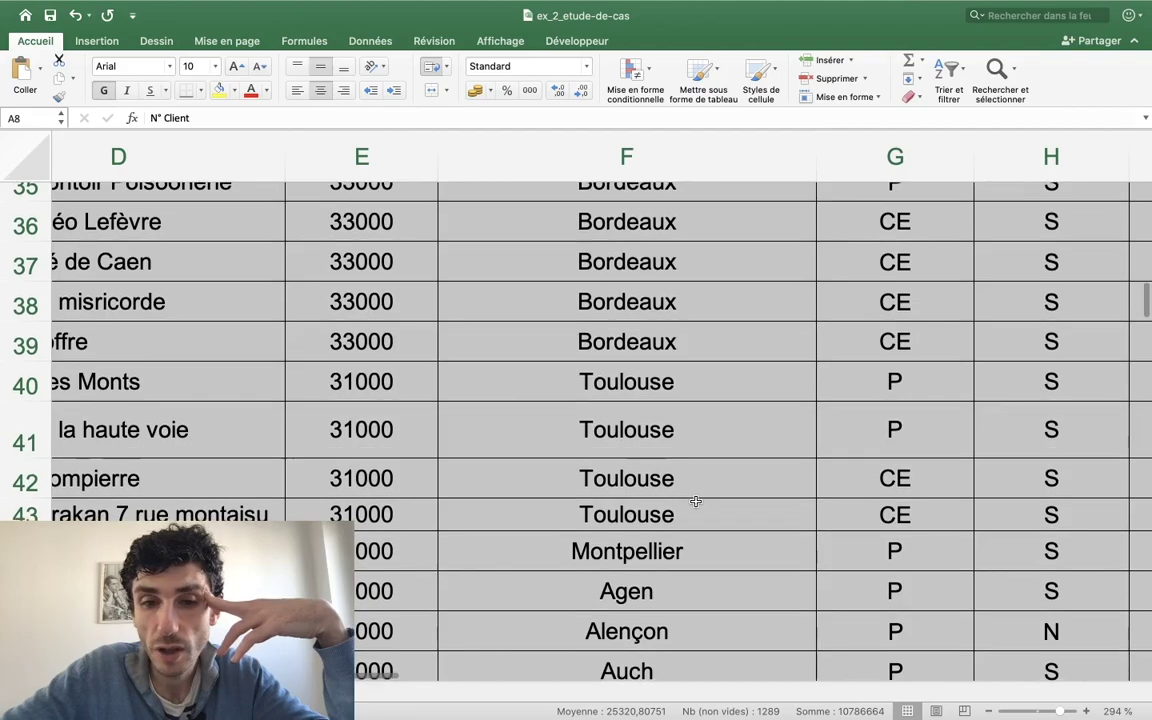
{"action": "scroll", "coordinate": [695, 501], "scroll_direction": "down", "scroll_amount": 3}
{"action": "scroll", "coordinate": [695, 501], "scroll_direction": "down", "scroll_amount": 1}
{"action": "scroll", "coordinate": [695, 501], "scroll_direction": "down", "scroll_amount": 2}
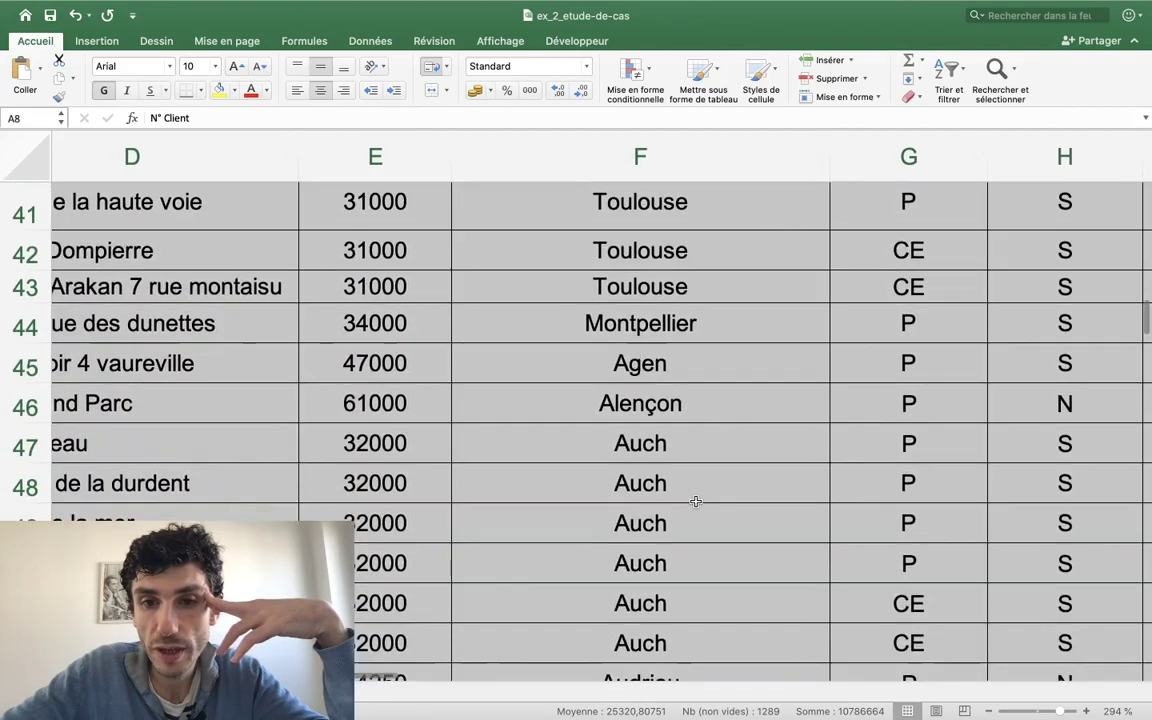
{"action": "scroll", "coordinate": [695, 501], "scroll_direction": "down", "scroll_amount": 1}
{"action": "scroll", "coordinate": [695, 501], "scroll_direction": "down", "scroll_amount": 3}
{"action": "scroll", "coordinate": [695, 501], "scroll_direction": "down", "scroll_amount": 10}
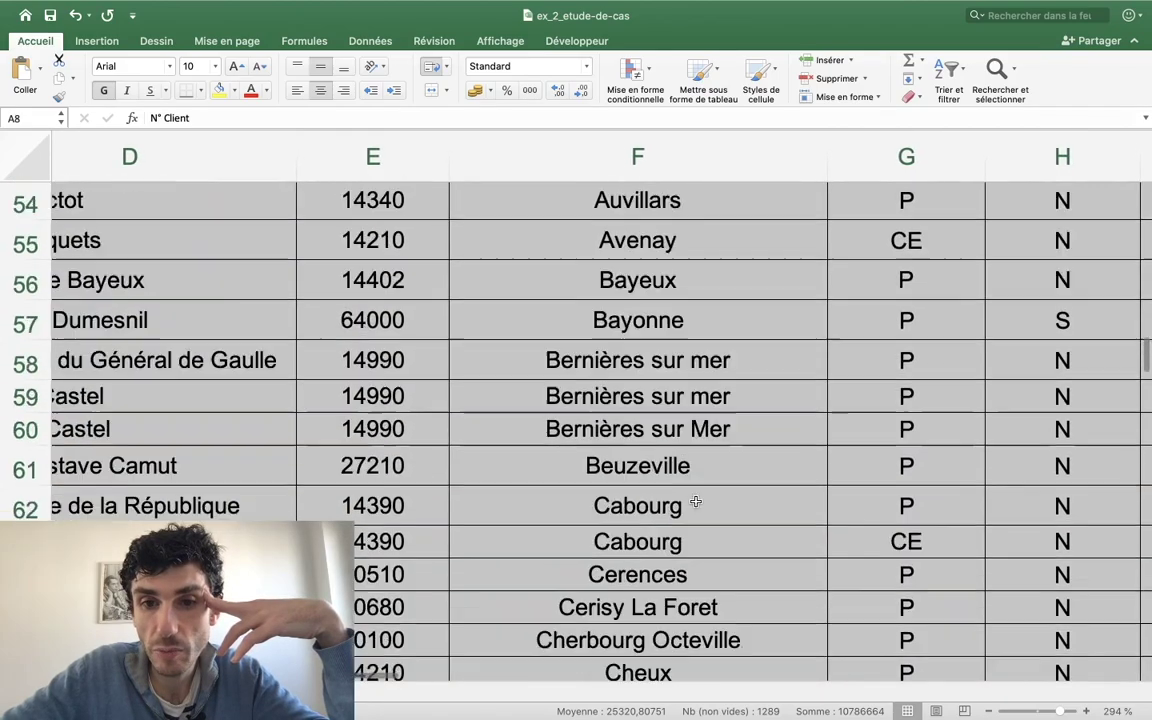
{"action": "scroll", "coordinate": [695, 501], "scroll_direction": "down", "scroll_amount": 11}
{"action": "scroll", "coordinate": [695, 501], "scroll_direction": "down", "scroll_amount": 18}
{"action": "scroll", "coordinate": [695, 501], "scroll_direction": "down", "scroll_amount": 17}
{"action": "scroll", "coordinate": [695, 501], "scroll_direction": "down", "scroll_amount": 20}
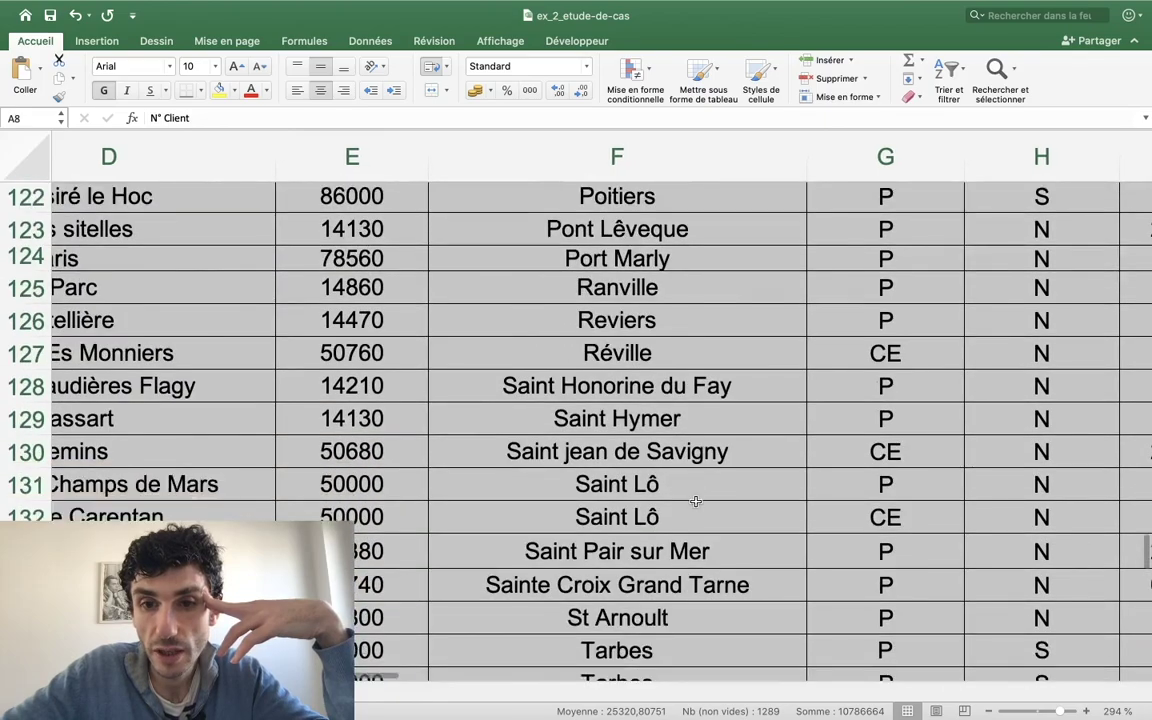
{"action": "scroll", "coordinate": [695, 501], "scroll_direction": "down", "scroll_amount": 19}
{"action": "scroll", "coordinate": [695, 501], "scroll_direction": "down", "scroll_amount": 20}
{"action": "scroll", "coordinate": [695, 501], "scroll_direction": "up", "scroll_amount": 20}
{"action": "scroll", "coordinate": [695, 501], "scroll_direction": "up", "scroll_amount": 20}
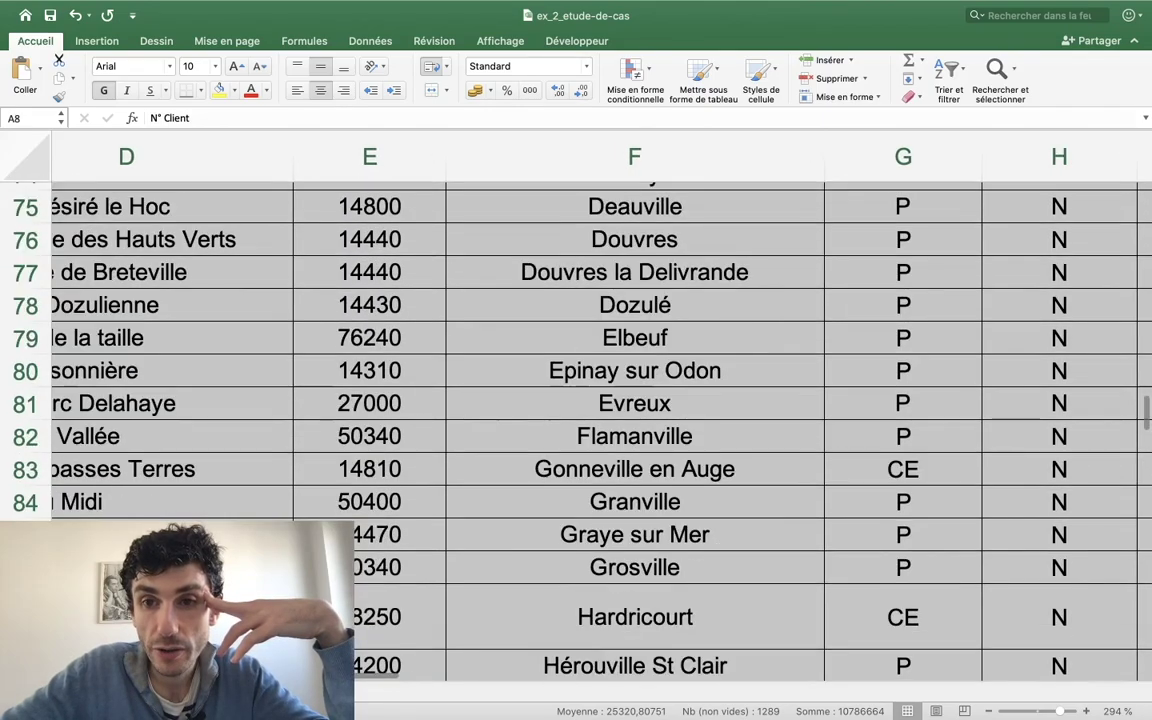
{"action": "scroll", "coordinate": [643, 547], "scroll_direction": "up", "scroll_amount": 20}
{"action": "scroll", "coordinate": [643, 547], "scroll_direction": "up", "scroll_amount": 20}
{"action": "scroll", "coordinate": [643, 547], "scroll_direction": "up", "scroll_amount": 20}
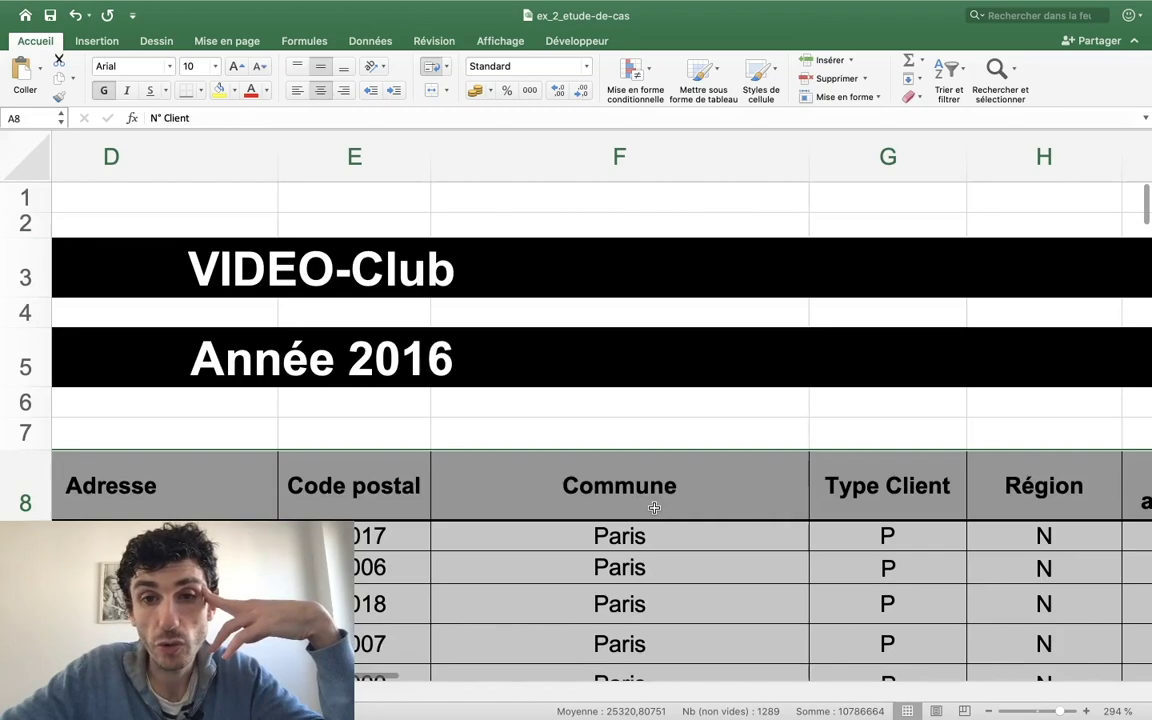
{"action": "scroll", "coordinate": [654, 508], "scroll_direction": "down", "scroll_amount": 10}
{"action": "scroll", "coordinate": [654, 508], "scroll_direction": "down", "scroll_amount": 2}
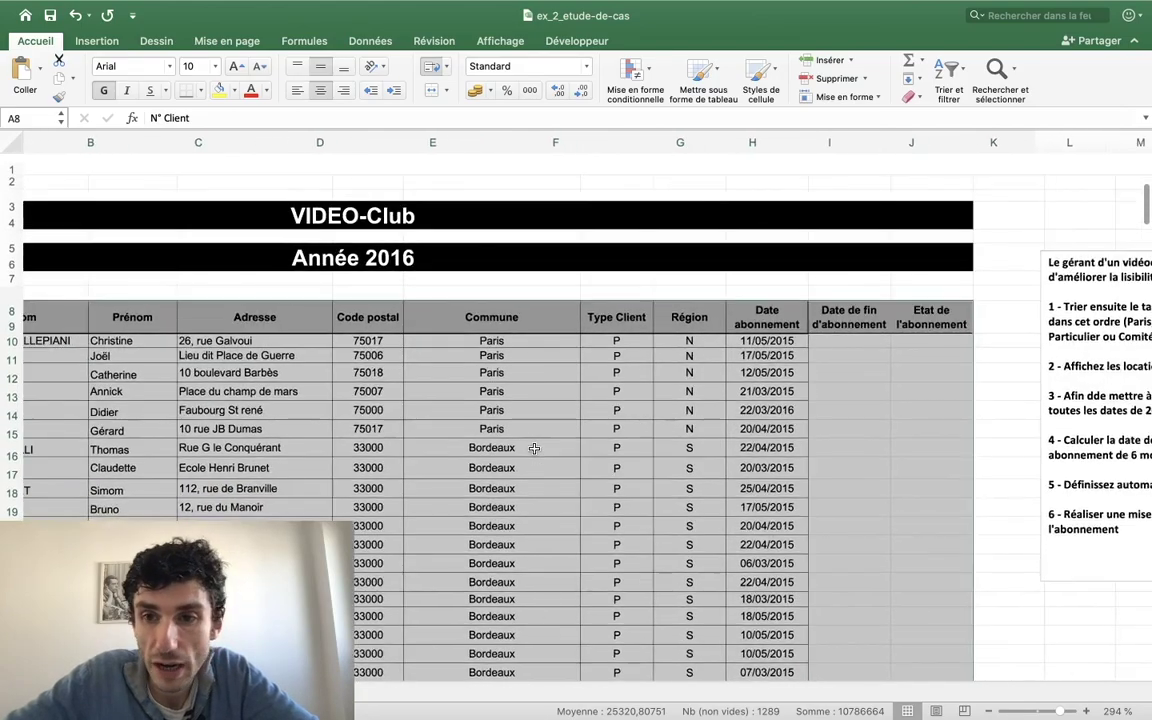
{"action": "scroll", "coordinate": [534, 448], "scroll_direction": "right", "scroll_amount": 5}
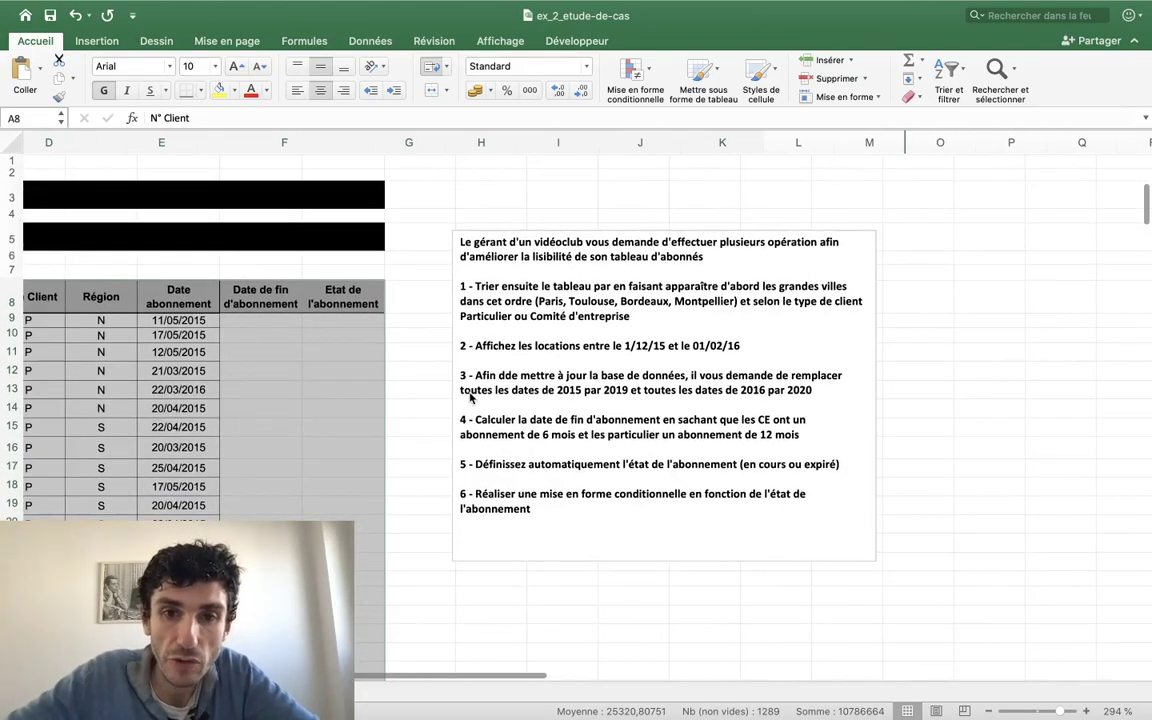
{"action": "scroll", "coordinate": [470, 397], "scroll_direction": "down", "scroll_amount": 5}
{"action": "left_click", "coordinate": [470, 386]}
{"action": "left_click", "coordinate": [402, 346]}
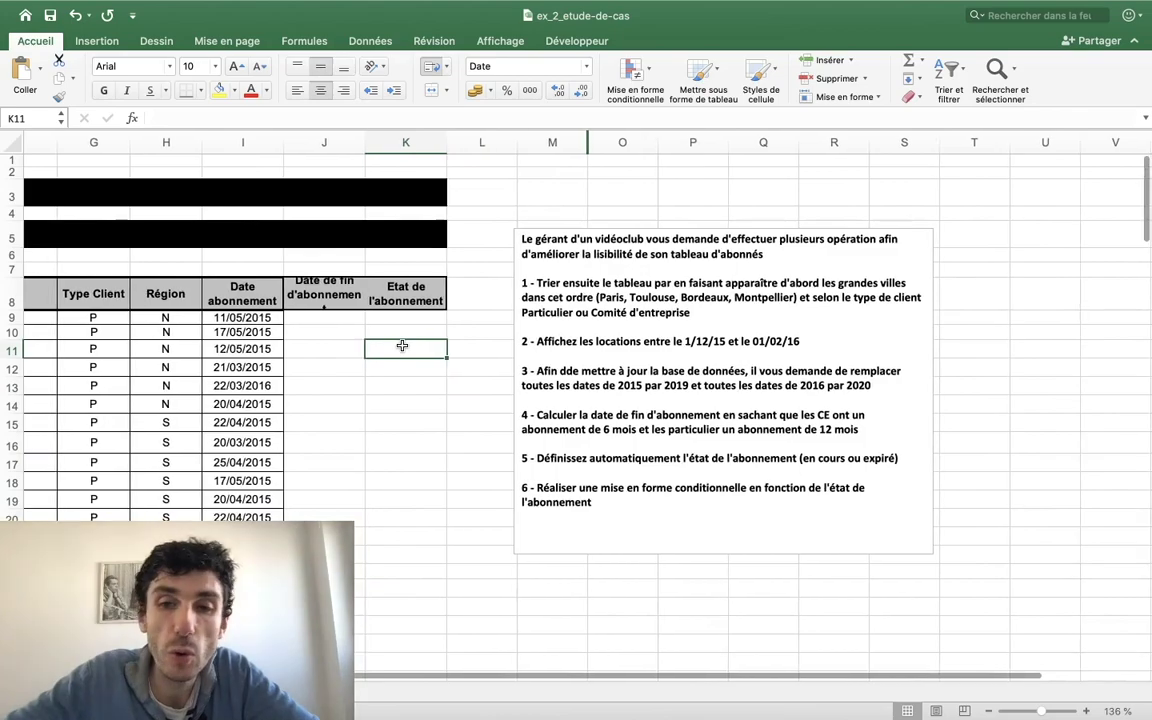
{"action": "scroll", "coordinate": [402, 346], "scroll_direction": "left", "scroll_amount": 1}
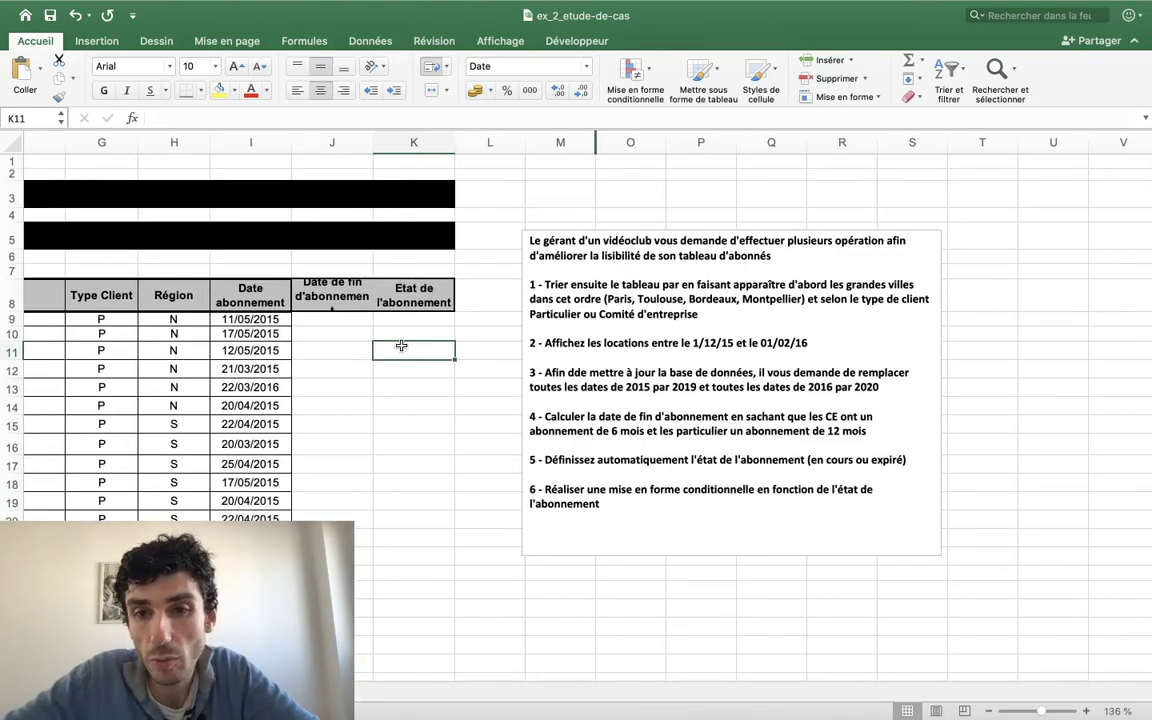
{"action": "scroll", "coordinate": [401, 346], "scroll_direction": "left", "scroll_amount": 2}
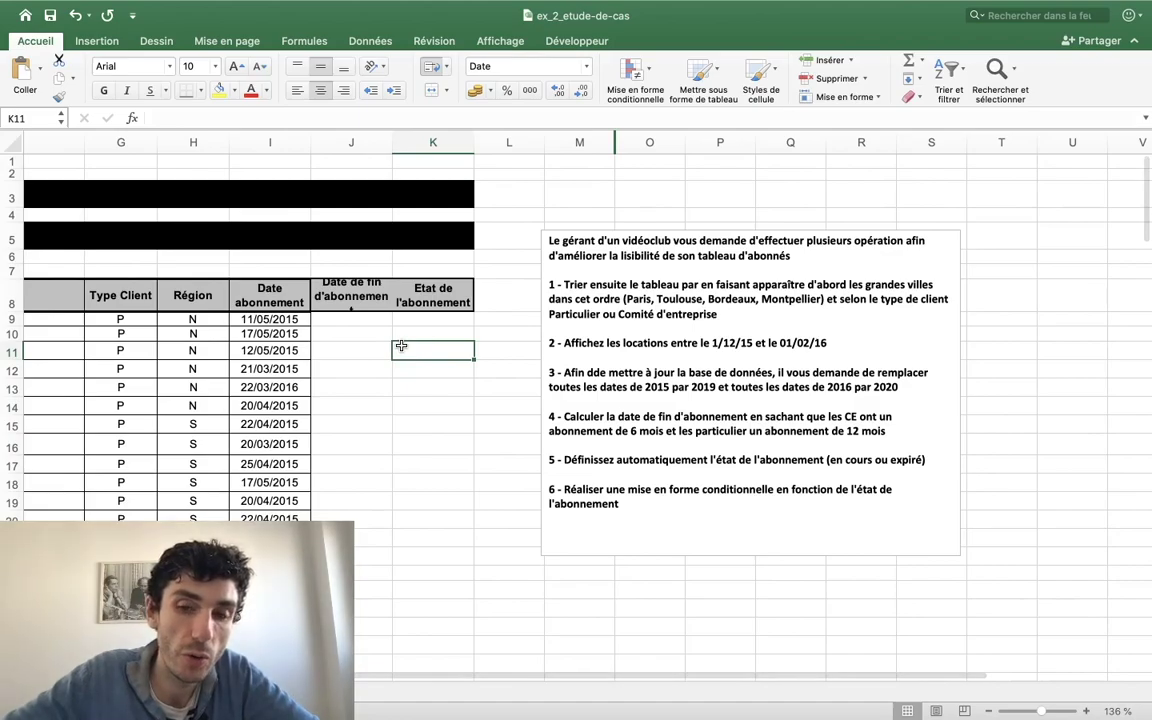
{"action": "scroll", "coordinate": [401, 346], "scroll_direction": "left", "scroll_amount": 10}
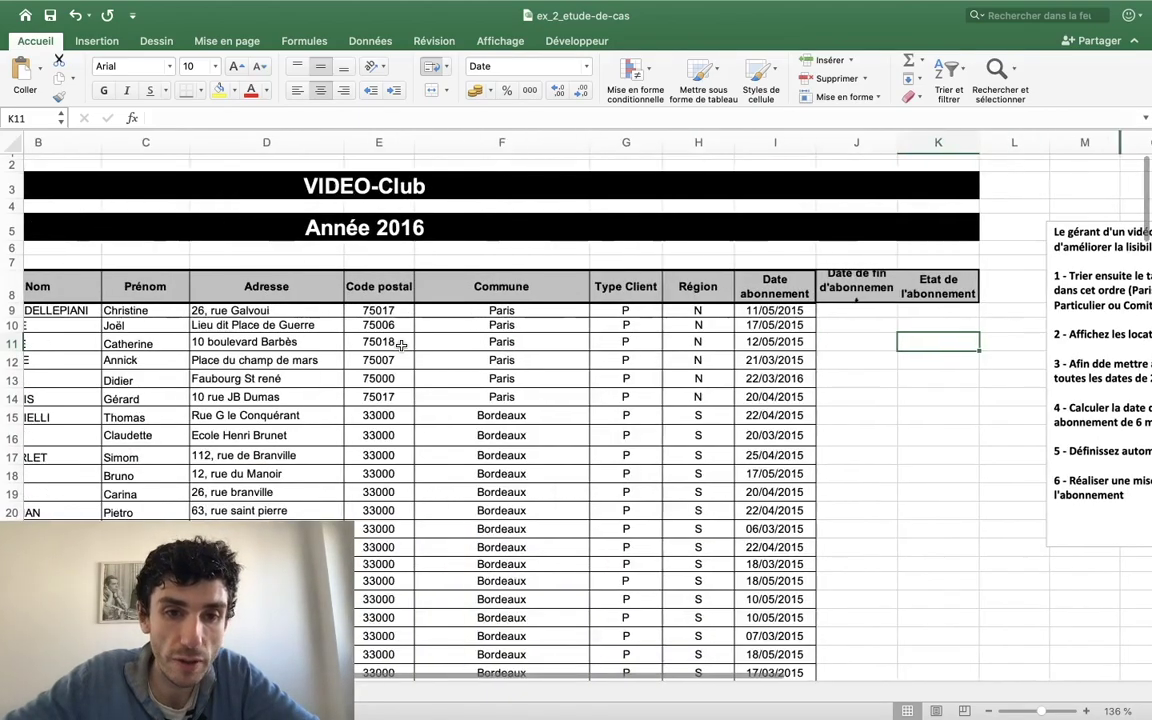
{"action": "scroll", "coordinate": [401, 346], "scroll_direction": "down", "scroll_amount": 1}
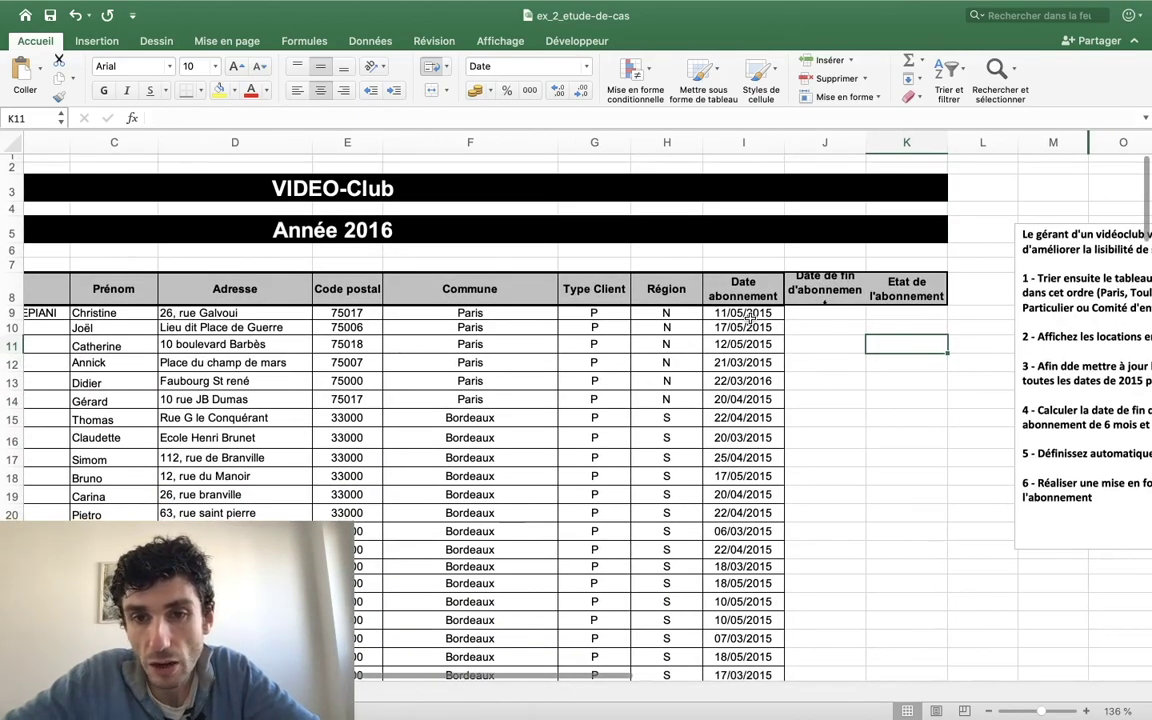
{"action": "left_click", "coordinate": [748, 316]}
{"action": "key", "text": "Left"}
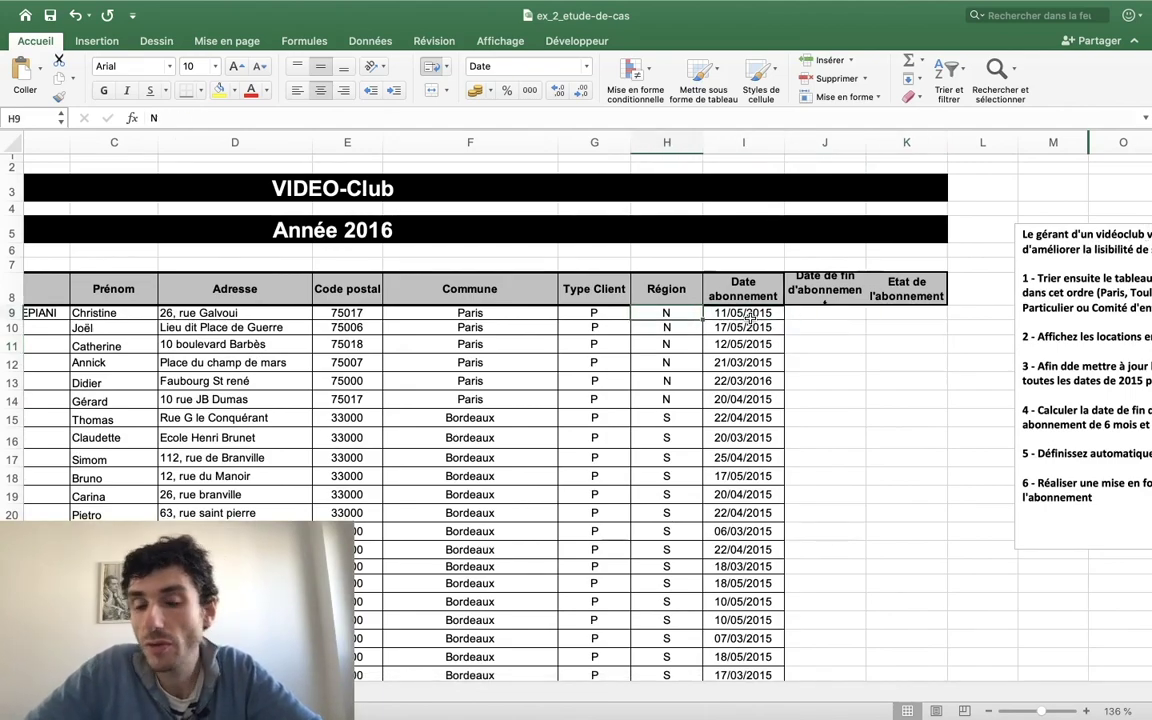
{"action": "key", "text": "Up"}
{"action": "key", "text": "Right"}
{"action": "key", "text": "Left"}
{"action": "key", "text": "Left"}
{"action": "scroll", "coordinate": [750, 318], "scroll_direction": "right", "scroll_amount": 2}
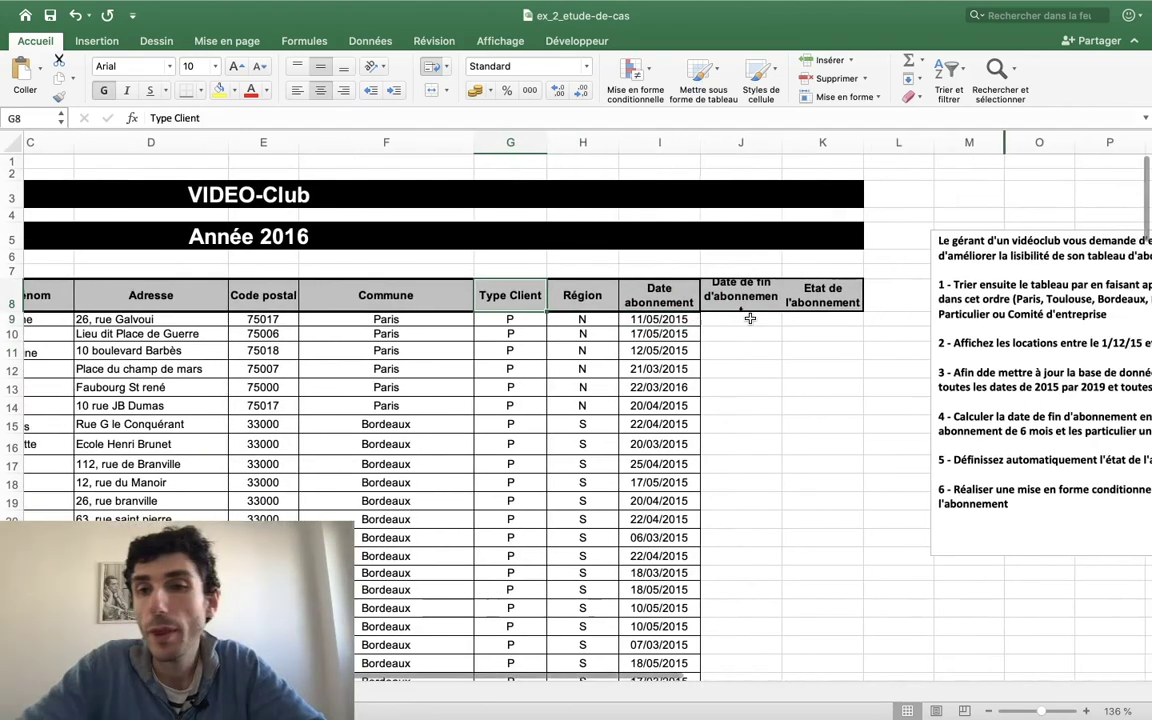
{"action": "scroll", "coordinate": [750, 318], "scroll_direction": "right", "scroll_amount": 4}
{"action": "scroll", "coordinate": [750, 318], "scroll_direction": "left", "scroll_amount": 10}
{"action": "scroll", "coordinate": [750, 318], "scroll_direction": "right", "scroll_amount": 7}
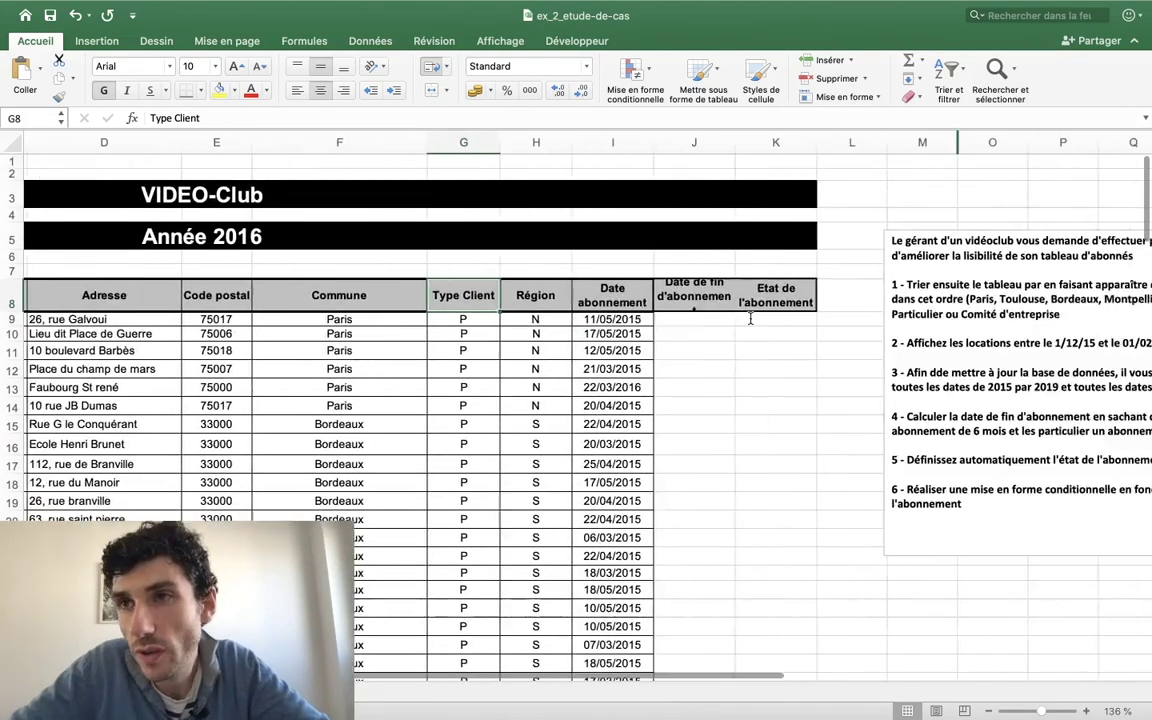
{"action": "scroll", "coordinate": [750, 318], "scroll_direction": "right", "scroll_amount": 2}
{"action": "scroll", "coordinate": [750, 318], "scroll_direction": "down", "scroll_amount": 1}
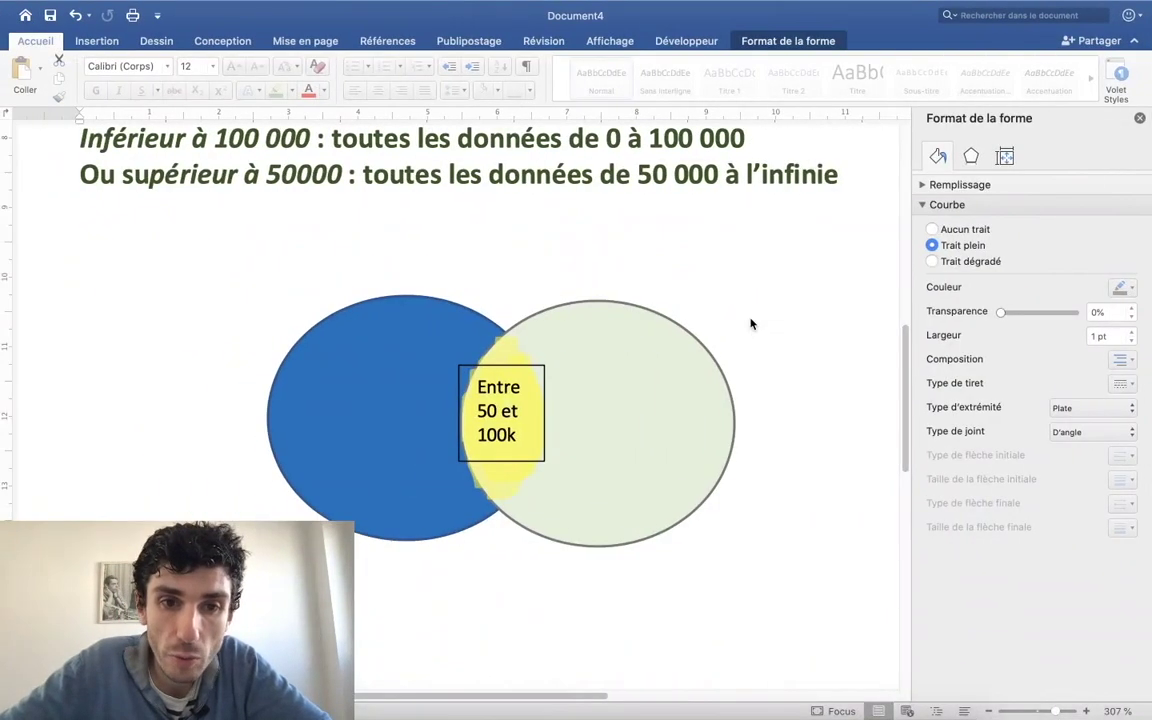
Review the Intersection and Réunion notes in Word, then switch back to the Excel workbook.
{"action": "scroll", "coordinate": [316, 406], "scroll_direction": "up", "scroll_amount": 10}
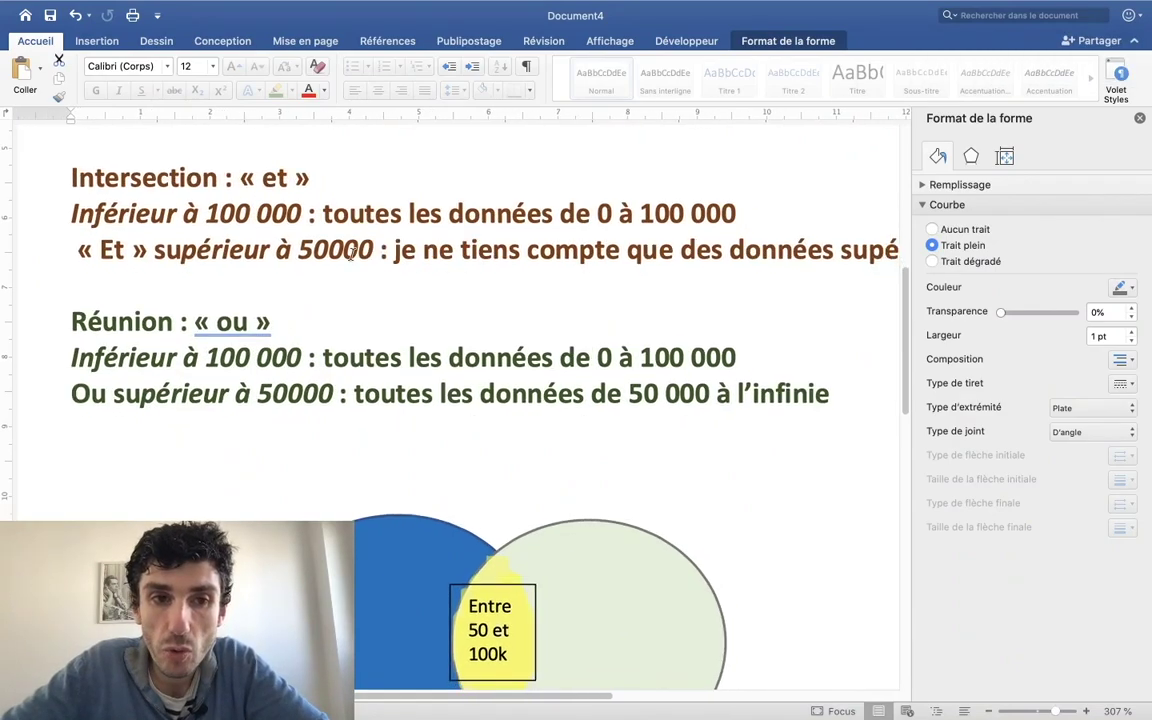
{"action": "scroll", "coordinate": [352, 256], "scroll_direction": "down", "scroll_amount": 3}
{"action": "scroll", "coordinate": [424, 252], "scroll_direction": "up", "scroll_amount": 2}
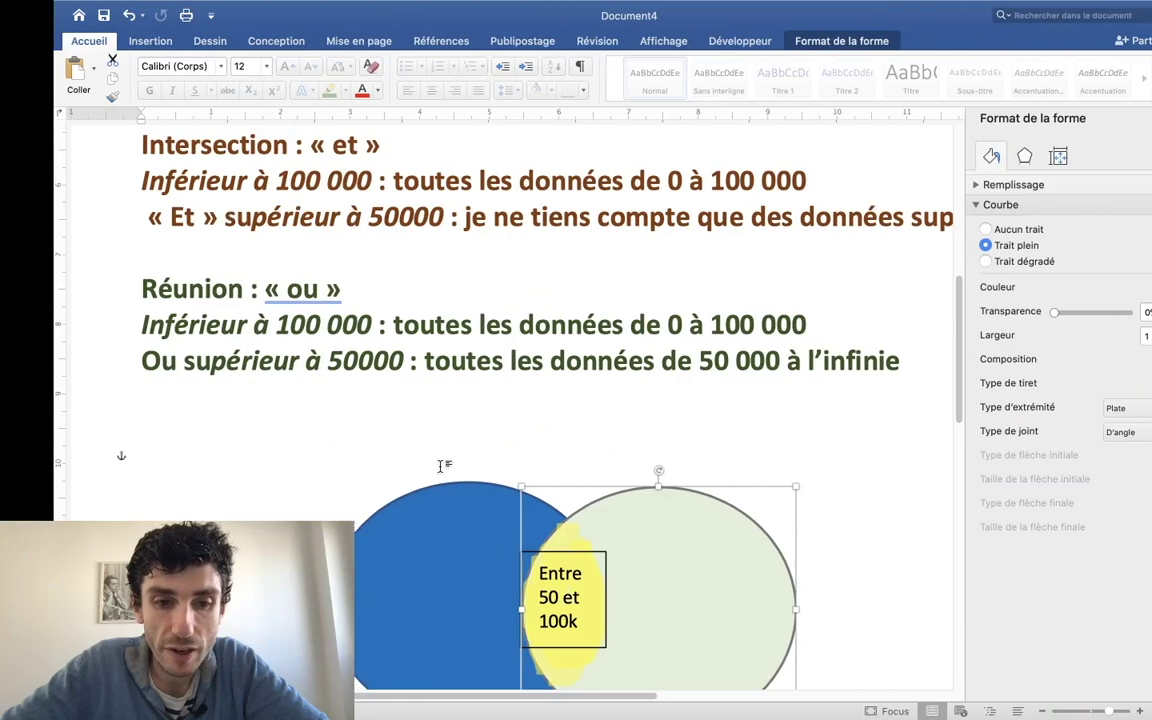
{"action": "key", "text": "ctrl+Right"}
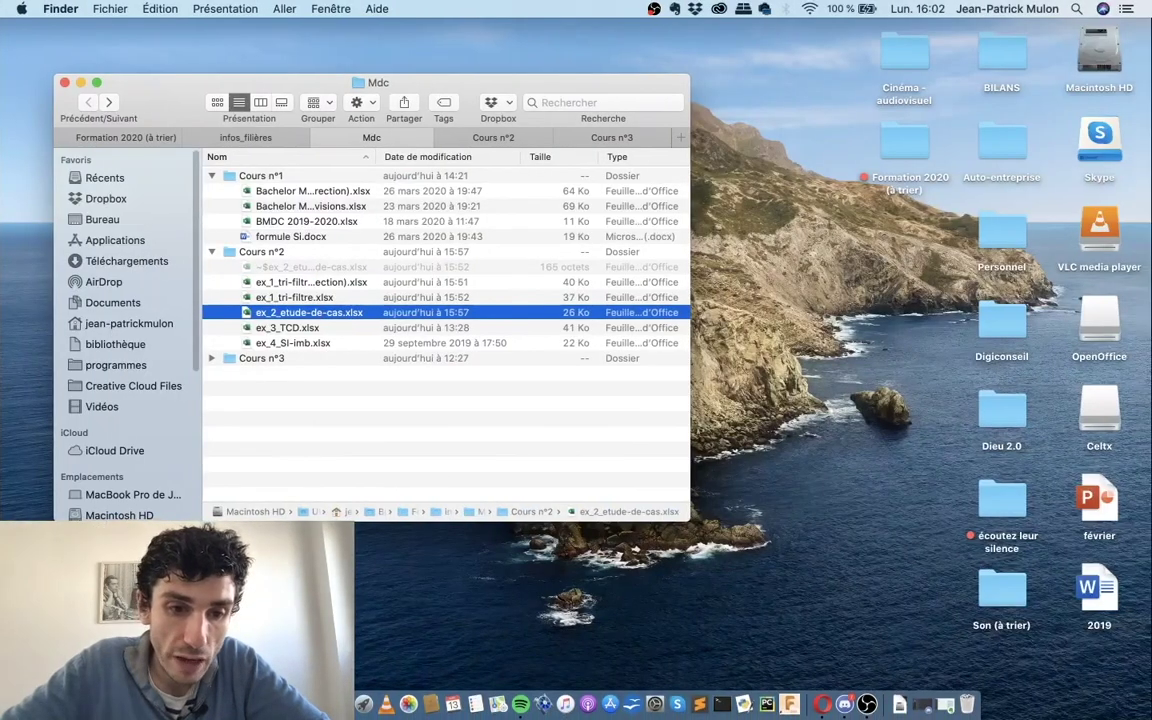
{"action": "key", "text": "ctrl+Right"}
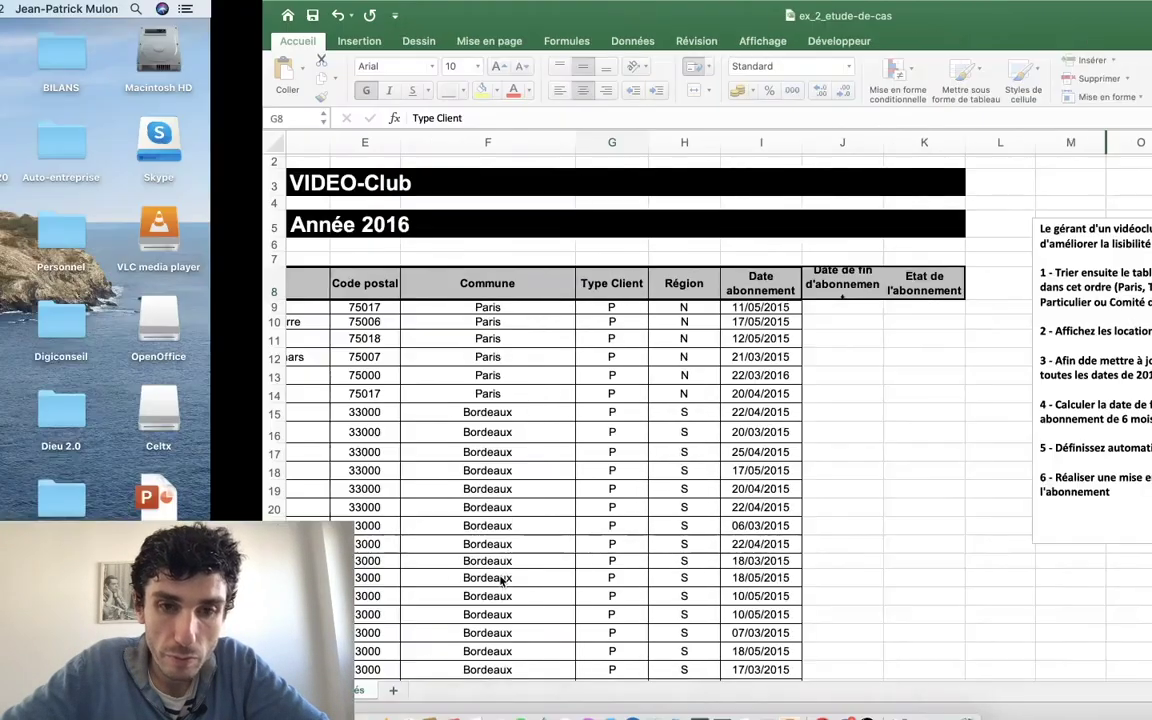
Select the whole client table from the N° Client header to the last row and show the sort options.
{"action": "scroll", "coordinate": [500, 580], "scroll_direction": "right", "scroll_amount": 3}
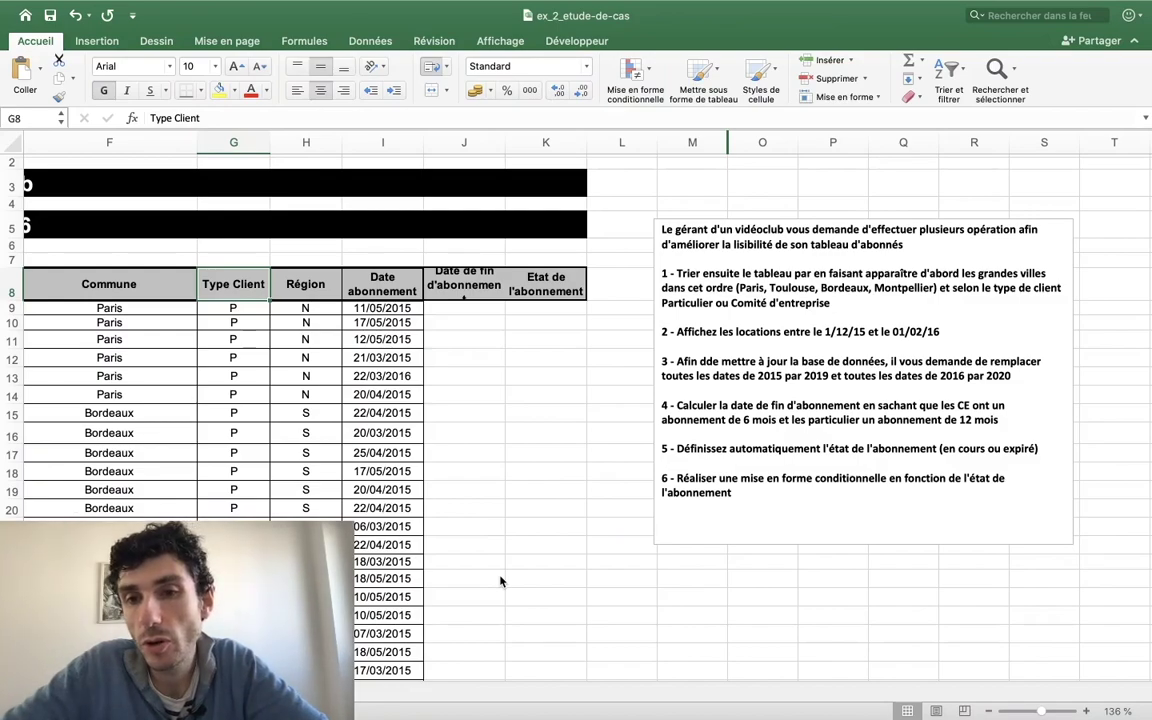
{"action": "scroll", "coordinate": [500, 580], "scroll_direction": "left", "scroll_amount": 5}
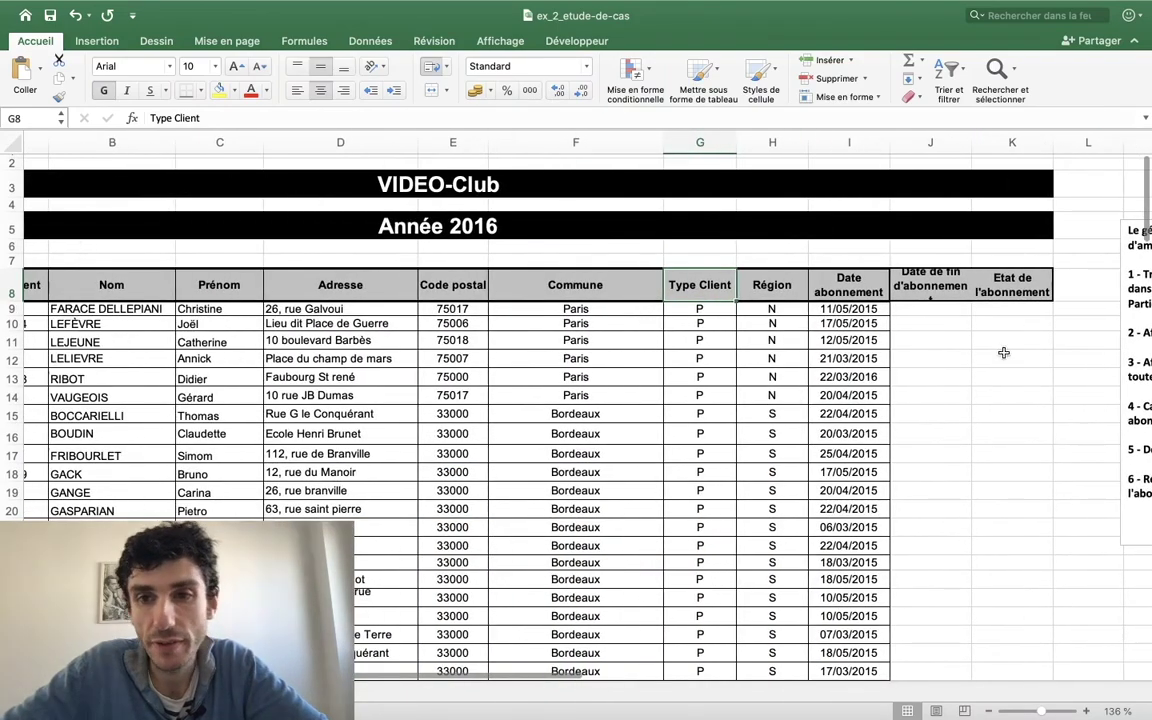
{"action": "left_click", "coordinate": [1012, 279]}
{"action": "key", "text": "Left"}
{"action": "key", "text": "Left"}
{"action": "key", "text": "Left"}
{"action": "key", "text": "Left"}
{"action": "key", "text": "Left"}
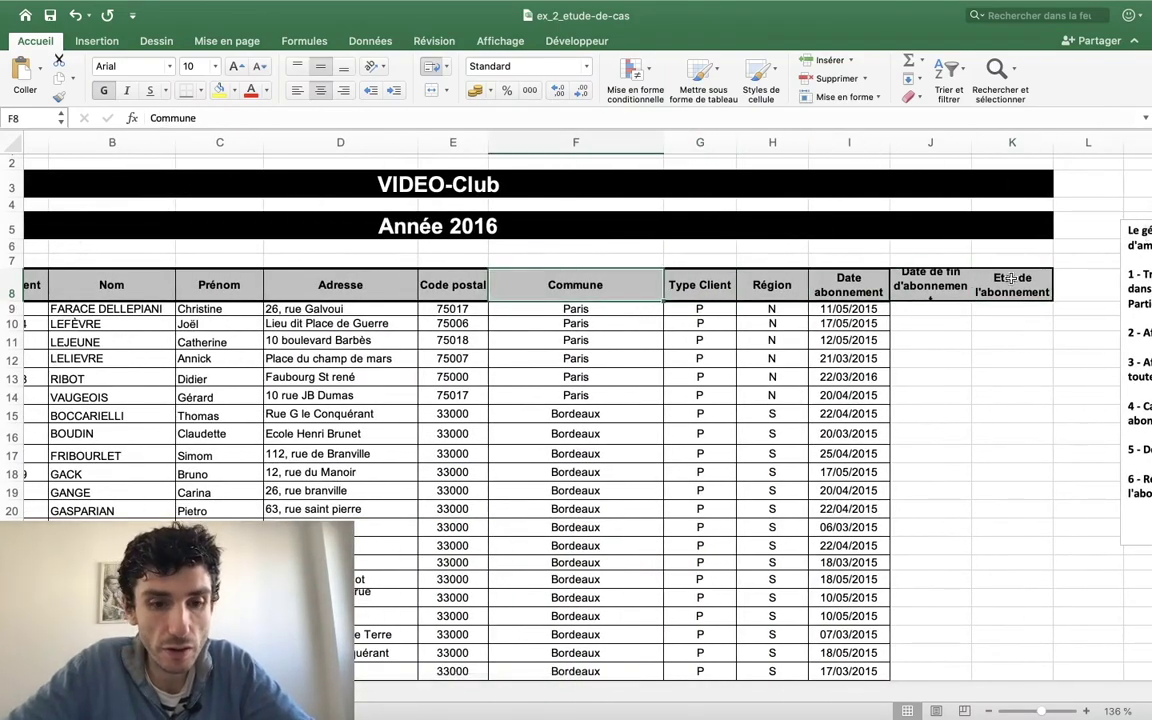
{"action": "key", "text": "Left"}
{"action": "key", "text": "Left"}
{"action": "key", "text": "Left"}
{"action": "key", "text": "ctrl+shift+Right"}
{"action": "key", "text": "ctrl+shift+Down"}
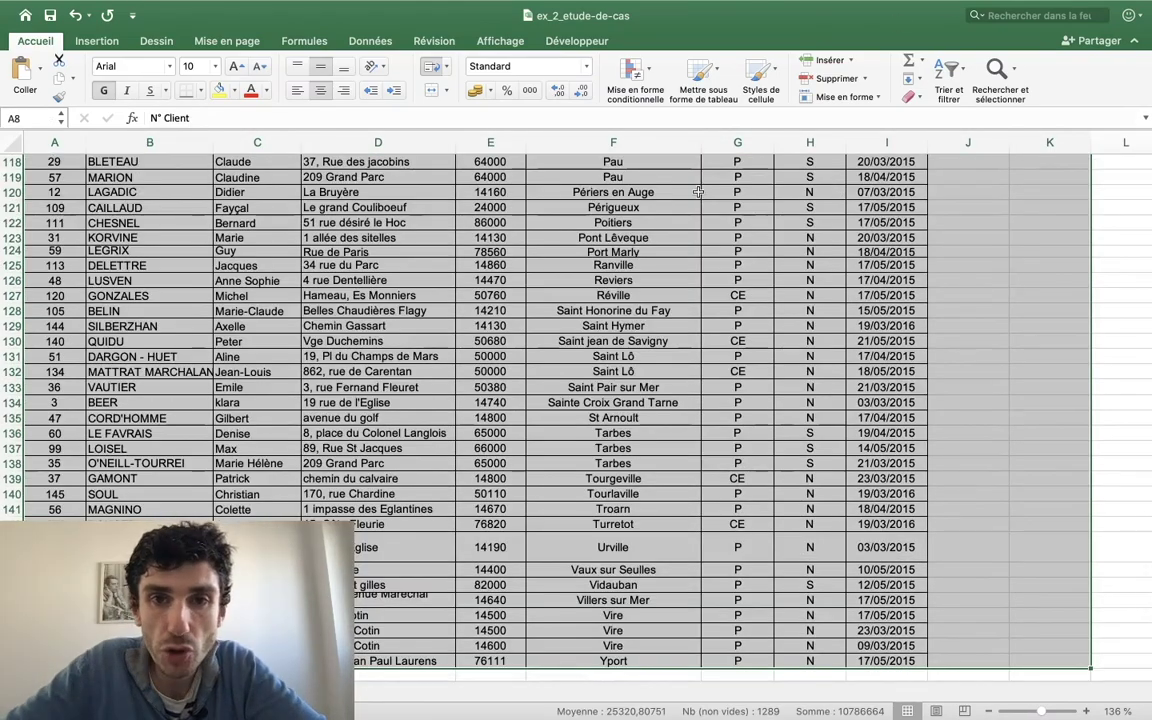
{"action": "scroll", "coordinate": [535, 203], "scroll_direction": "up", "scroll_amount": 2}
{"action": "scroll", "coordinate": [535, 203], "scroll_direction": "up", "scroll_amount": 15}
{"action": "scroll", "coordinate": [532, 200], "scroll_direction": "up", "scroll_amount": 10}
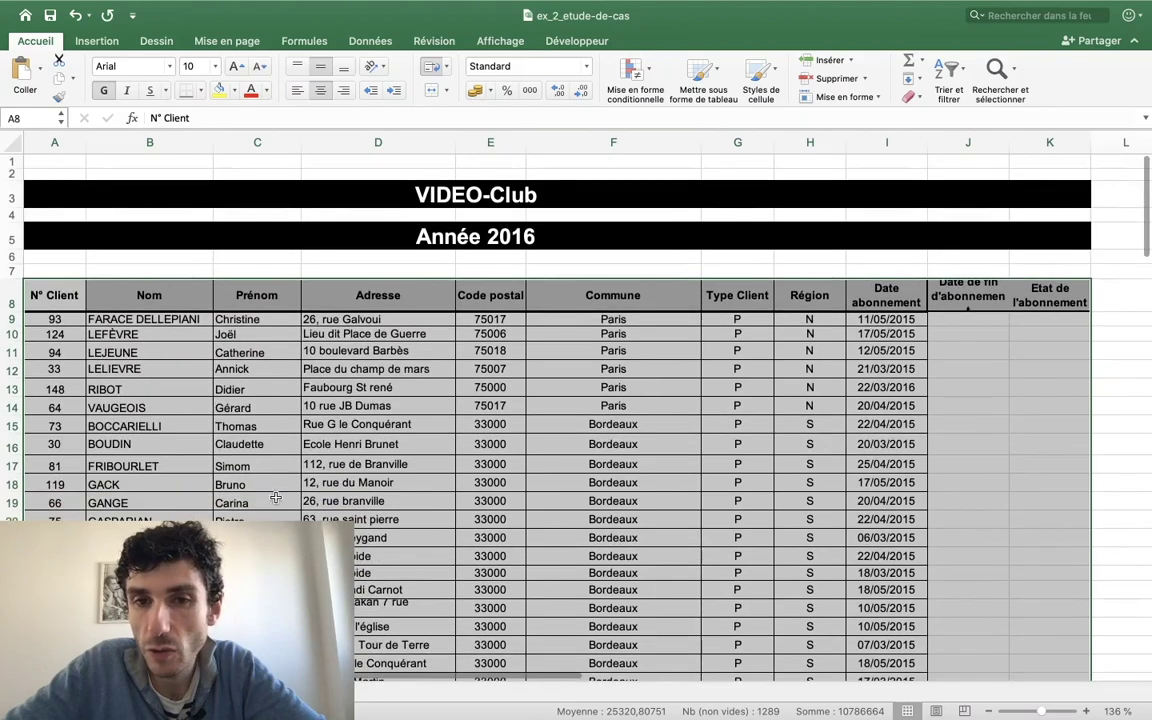
{"action": "left_click", "coordinate": [948, 68]}
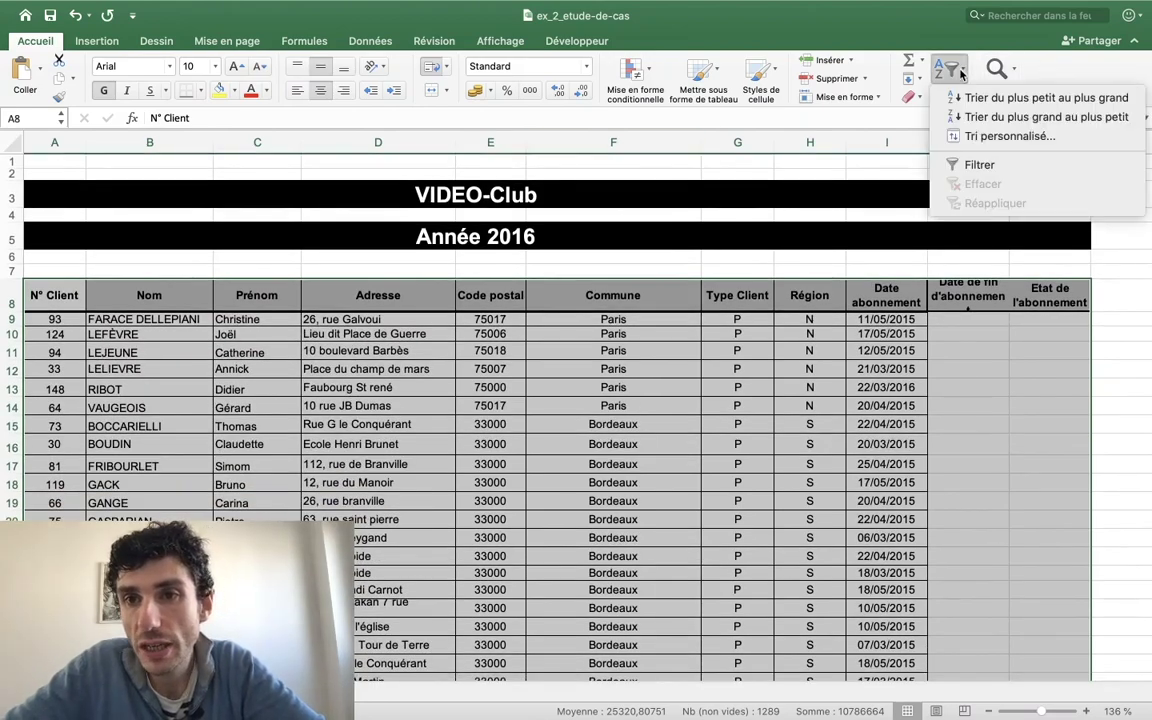
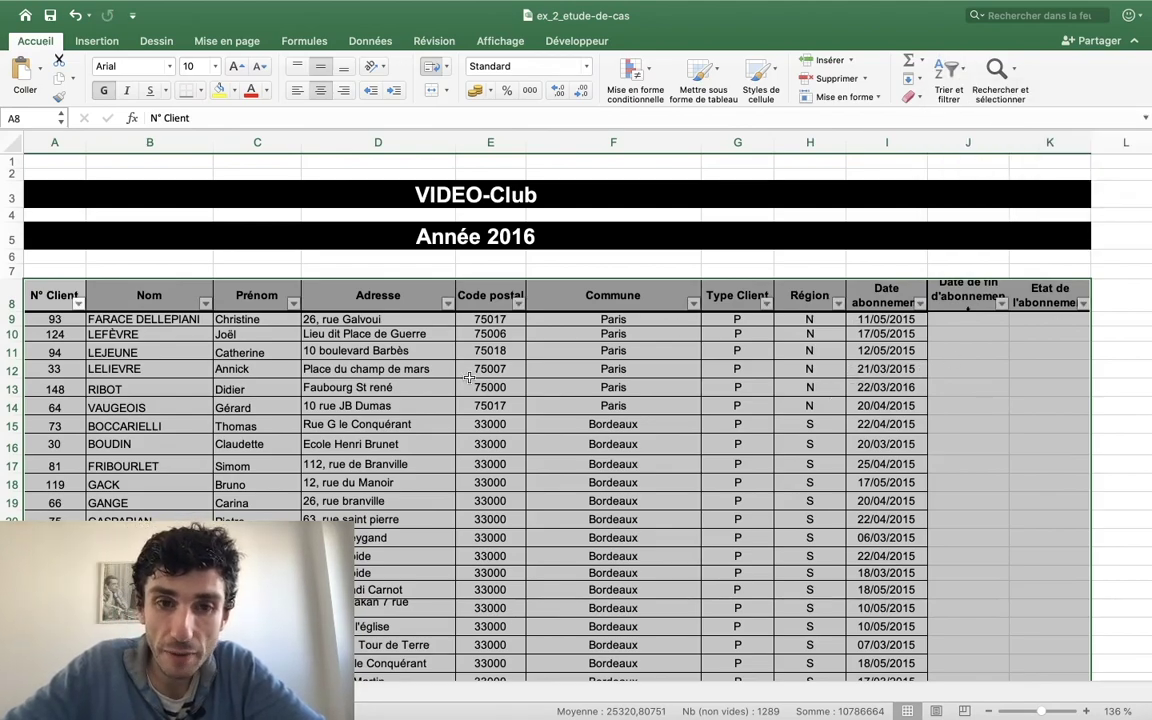
Browse the Date abonnement filter's colour and date condition options, then close them unchanged.
{"action": "scroll", "coordinate": [688, 425], "scroll_direction": "right", "scroll_amount": 10}
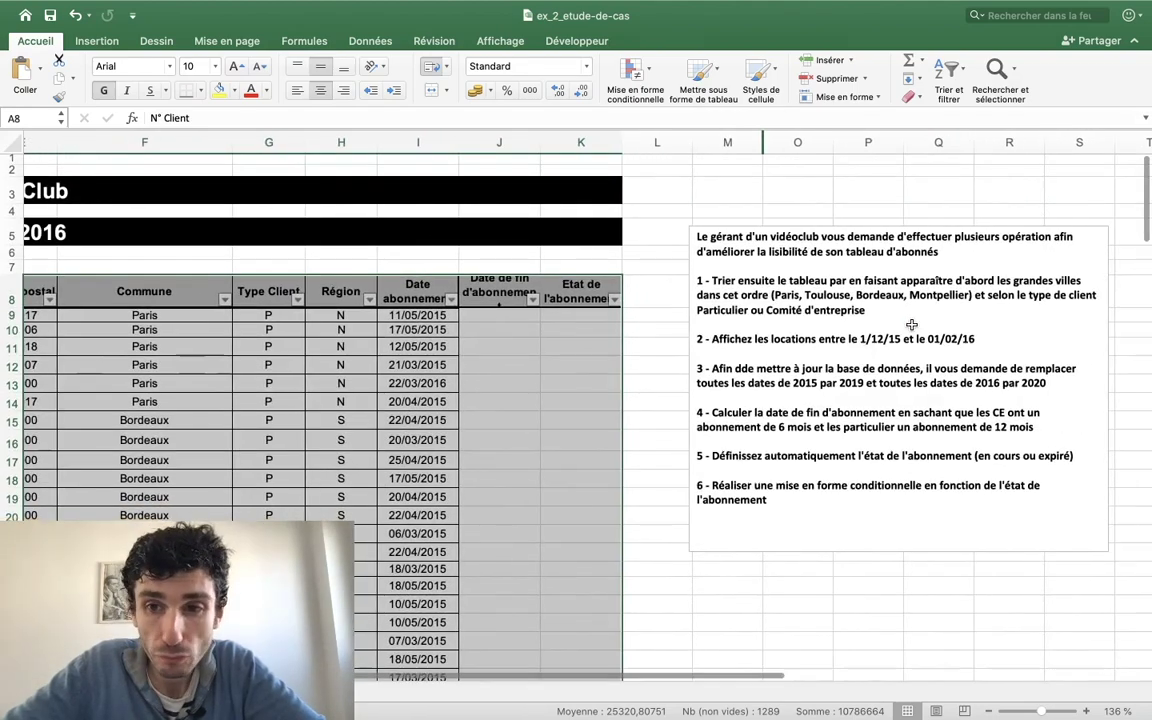
{"action": "left_click", "coordinate": [615, 336]}
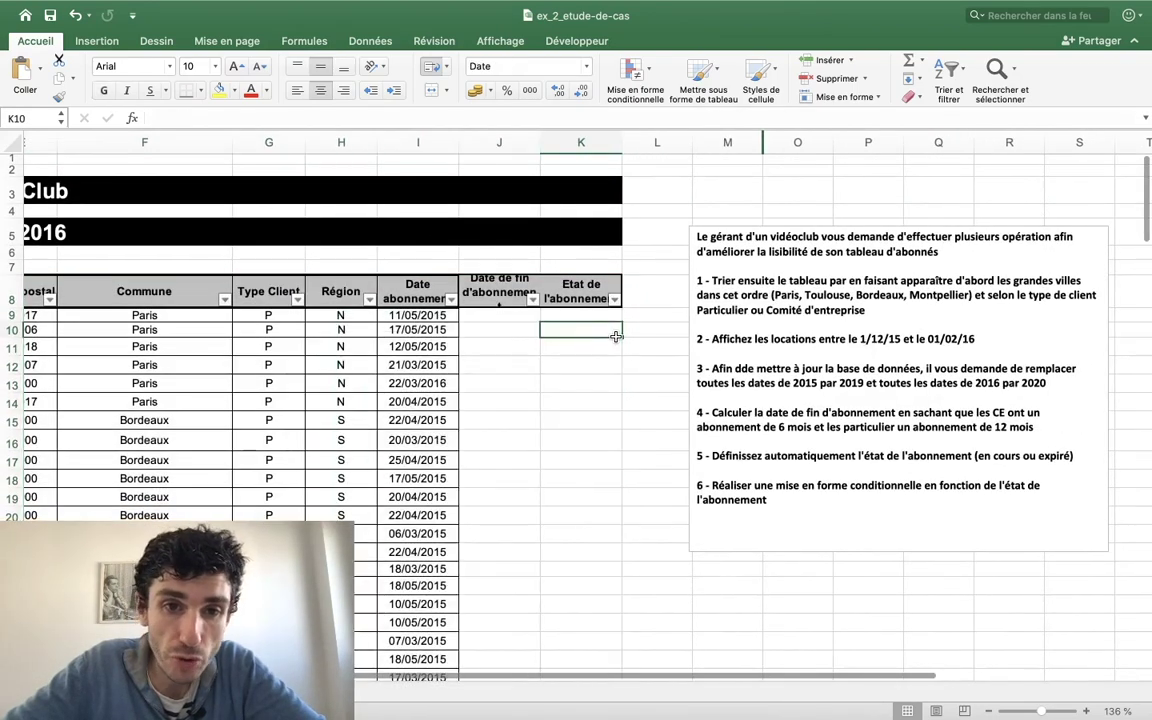
{"action": "left_click", "coordinate": [450, 299]}
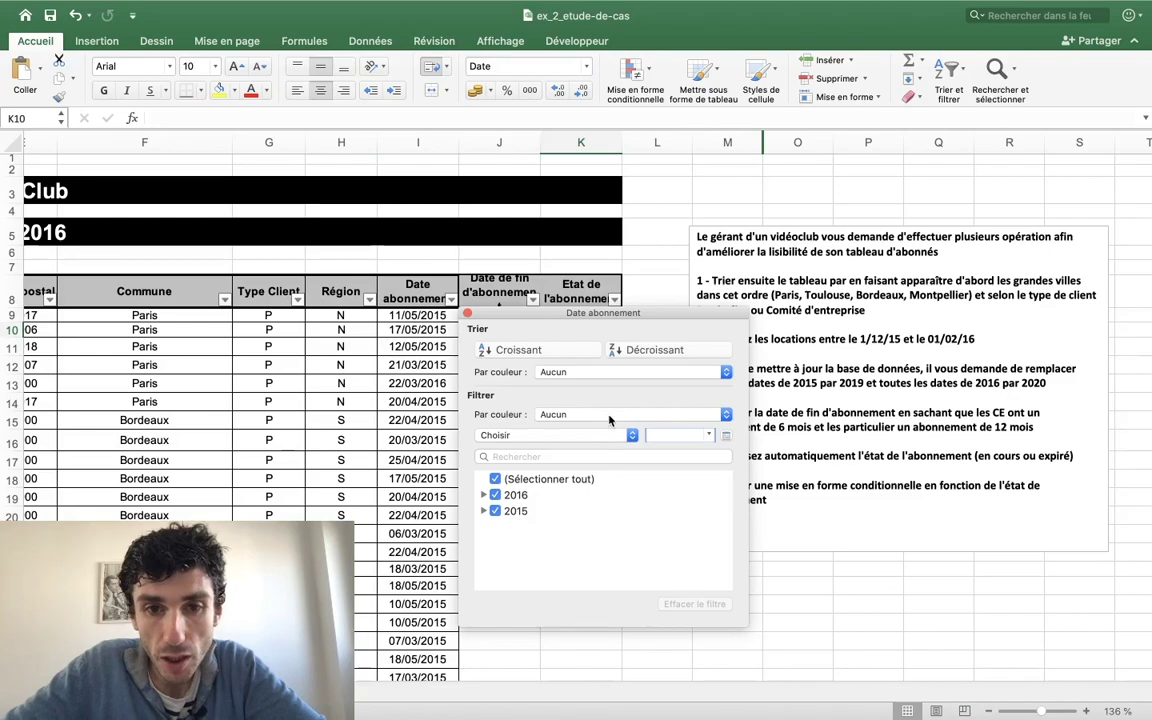
{"action": "left_click", "coordinate": [610, 414]}
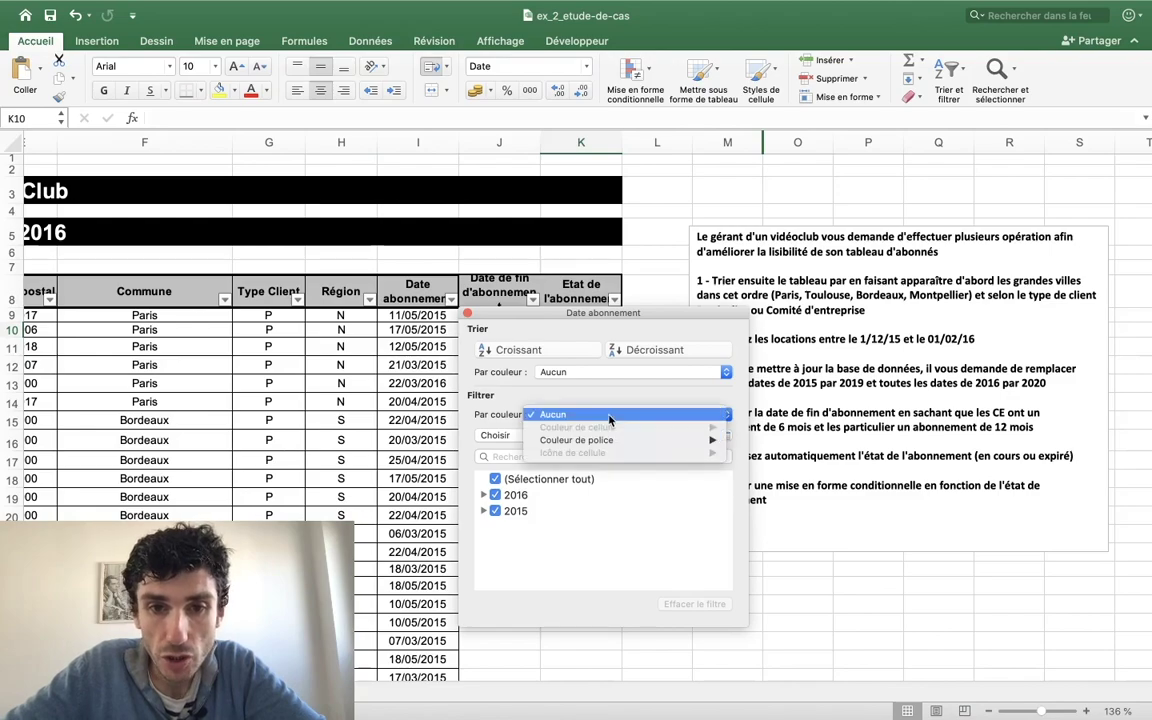
{"action": "left_click", "coordinate": [516, 430]}
{"action": "left_click", "coordinate": [498, 435]}
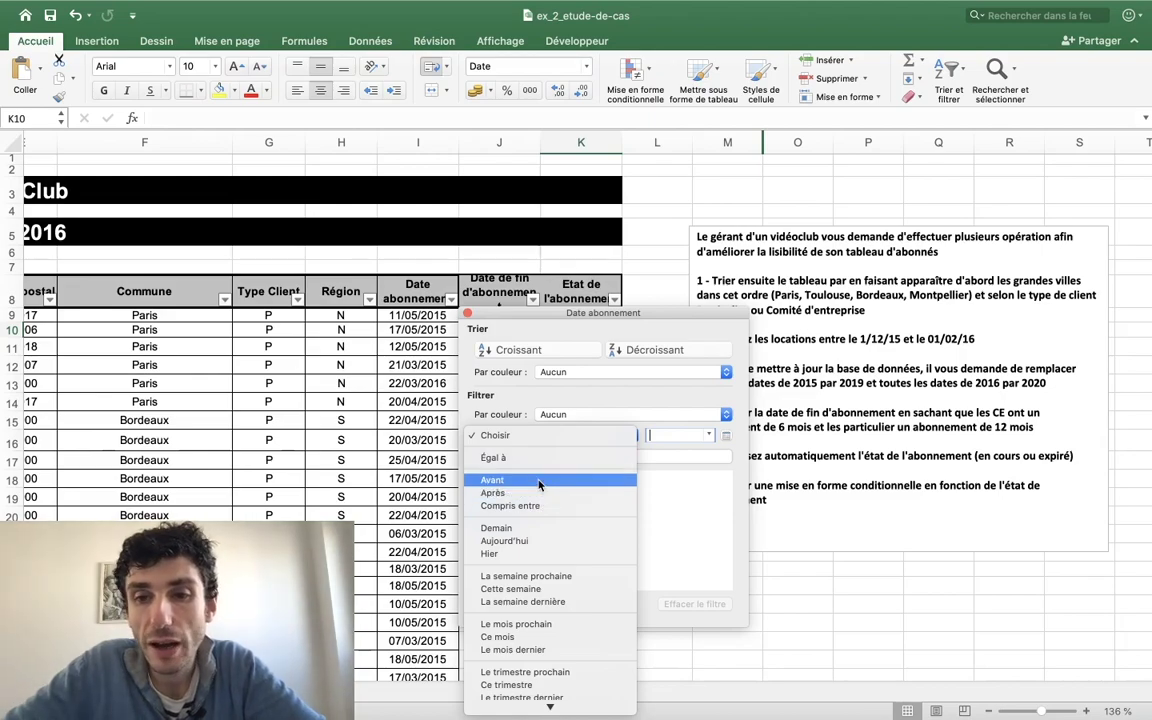
{"action": "left_click", "coordinate": [539, 482]}
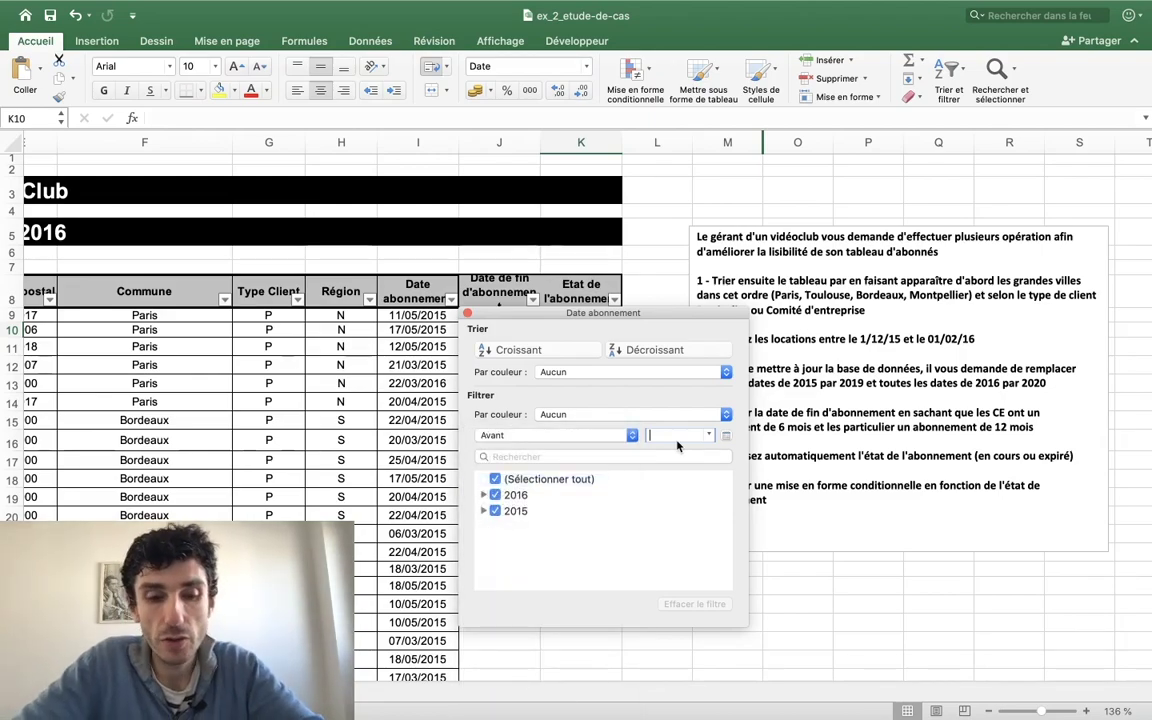
{"action": "type", "text": "1/"}
{"action": "key", "text": "Escape"}
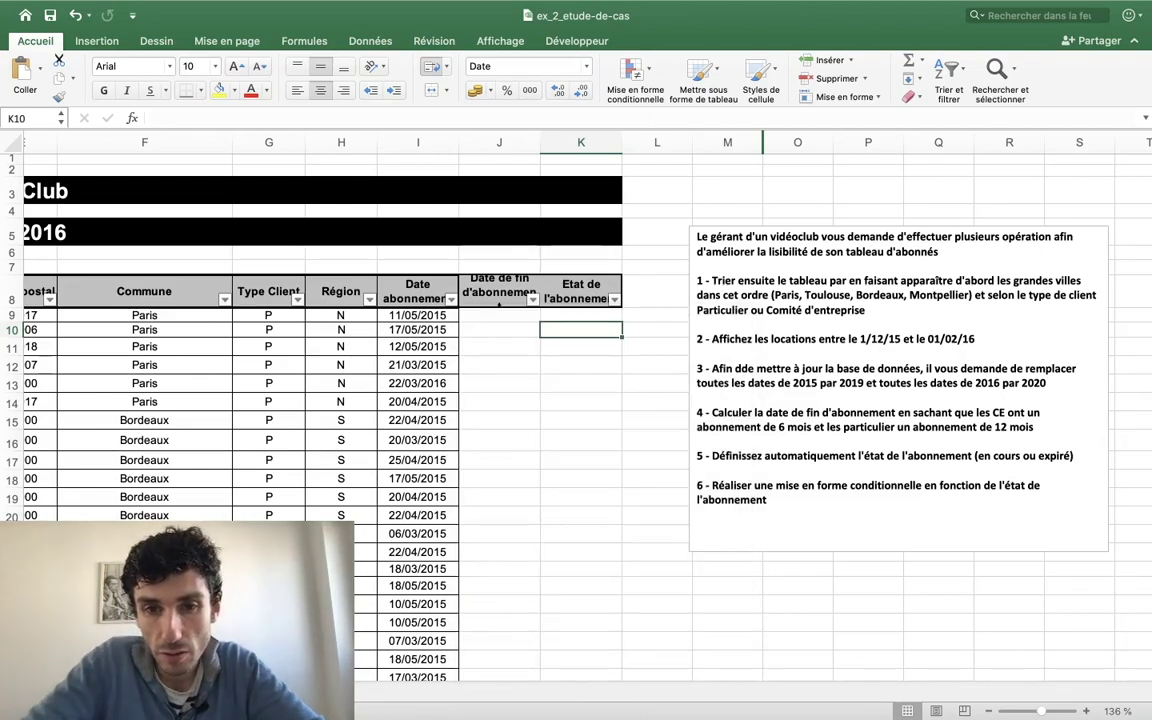
Set the Date abonnement filter to dates before 01/02/2016.
{"action": "left_click", "coordinate": [451, 300]}
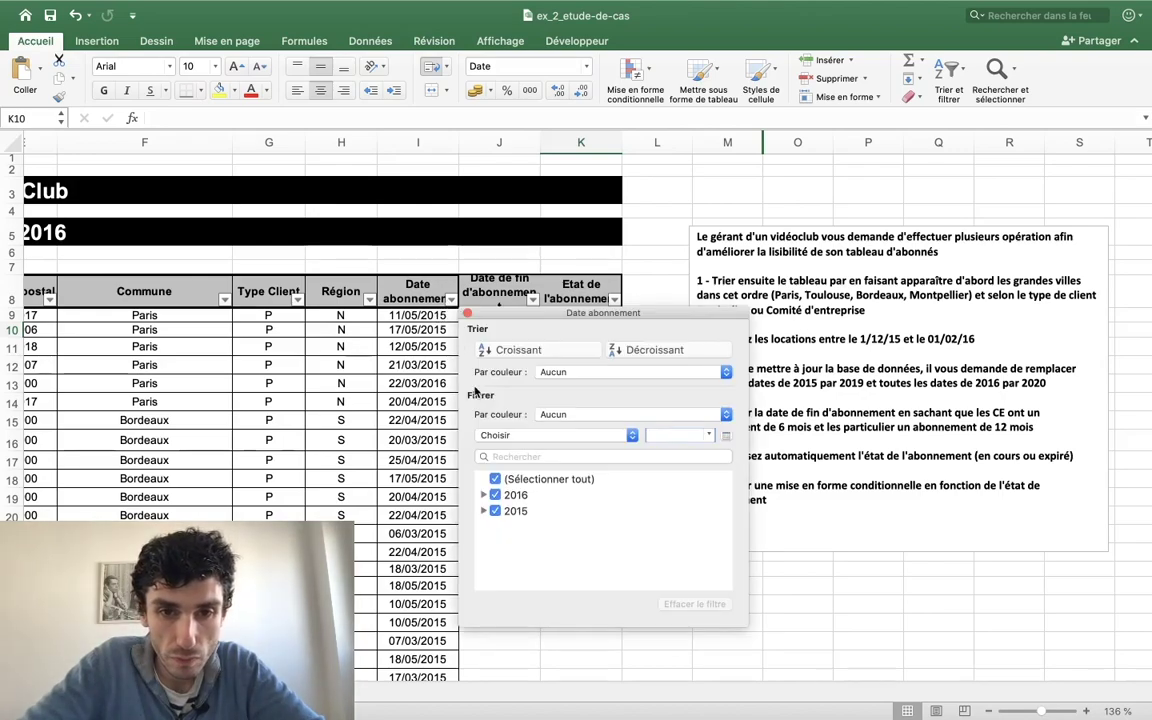
{"action": "left_click", "coordinate": [622, 437]}
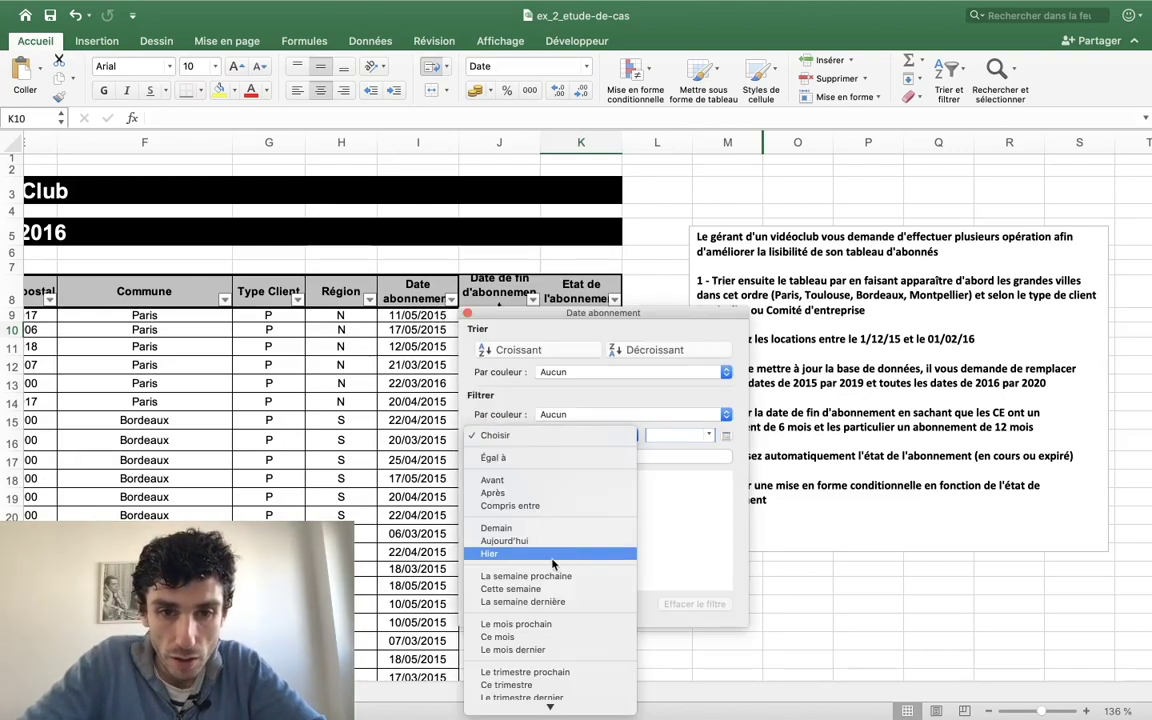
{"action": "left_click", "coordinate": [546, 483]}
{"action": "type", "text": "1/02/"}
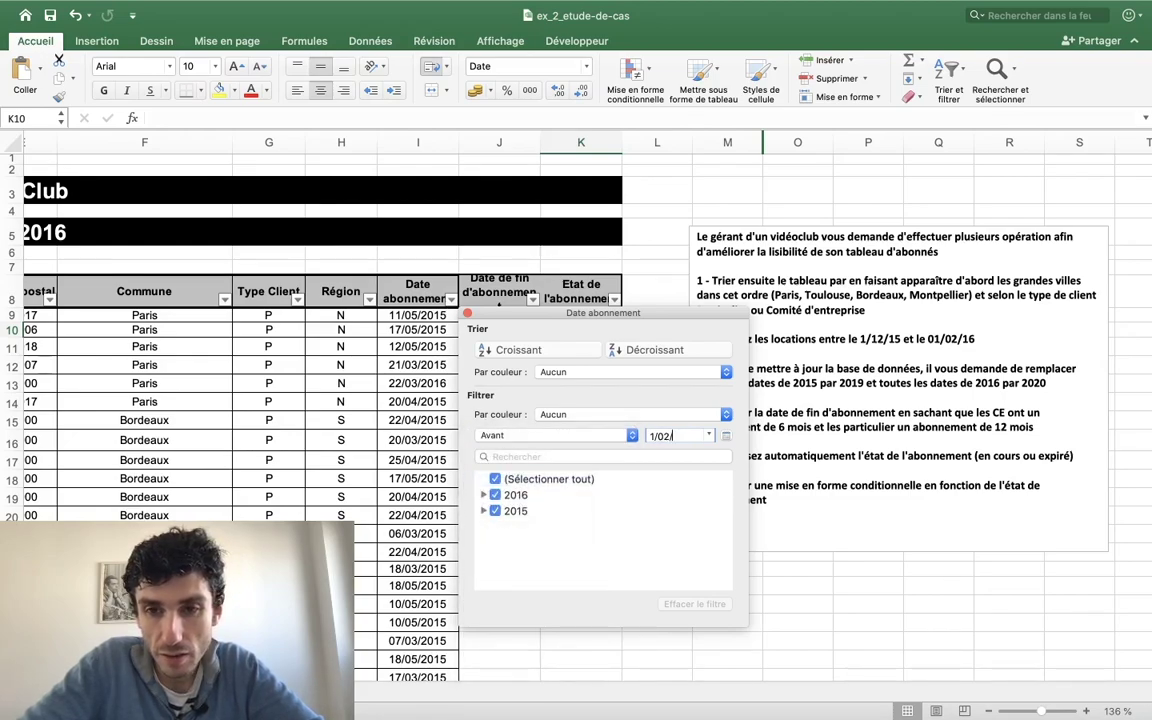
{"action": "type", "text": "20016"}
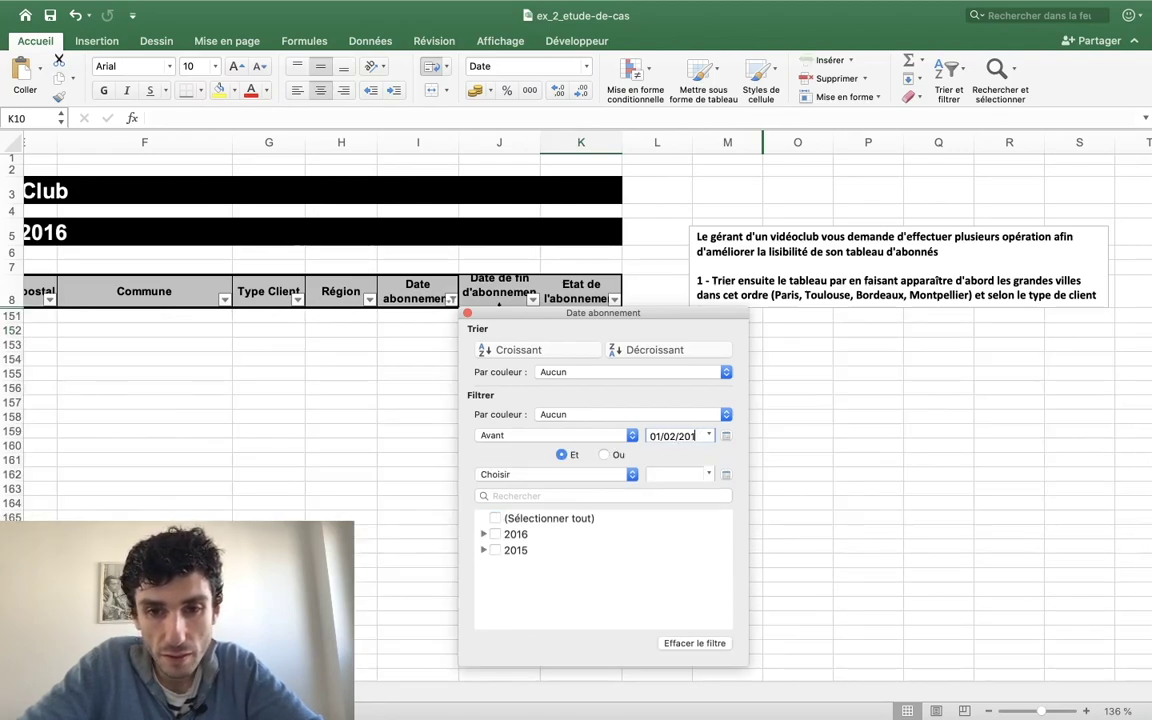
{"action": "type", "text": "6"}
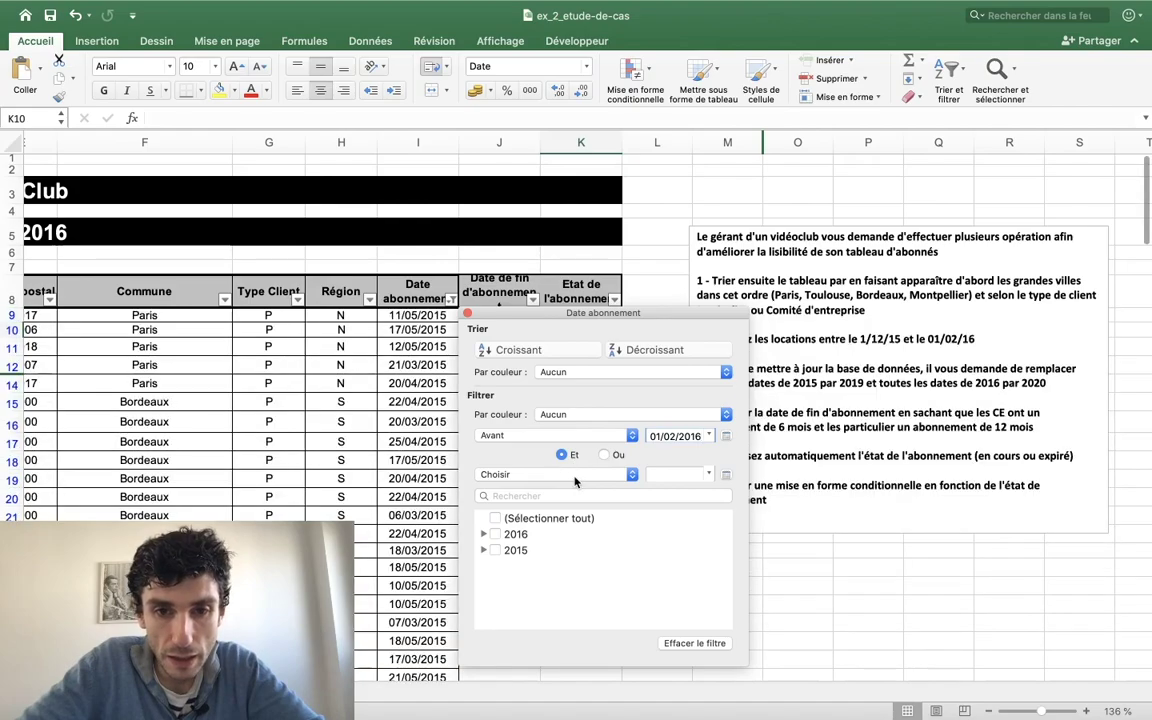
{"action": "mouse_move", "coordinate": [551, 312]}
{"action": "left_mouse_down"}
{"action": "mouse_move", "coordinate": [548, 288]}
{"action": "mouse_move", "coordinate": [349, 303]}
{"action": "left_mouse_up"}
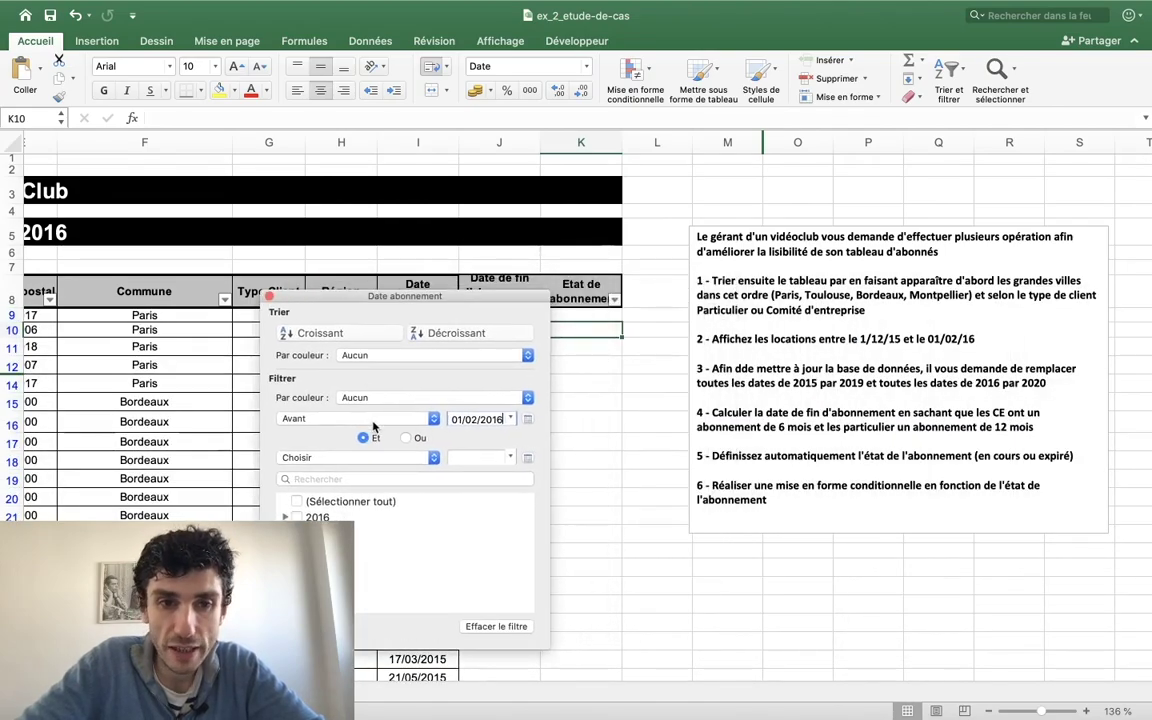
Add a second Et condition keeping dates after 1/12/2015.
{"action": "left_click", "coordinate": [394, 456]}
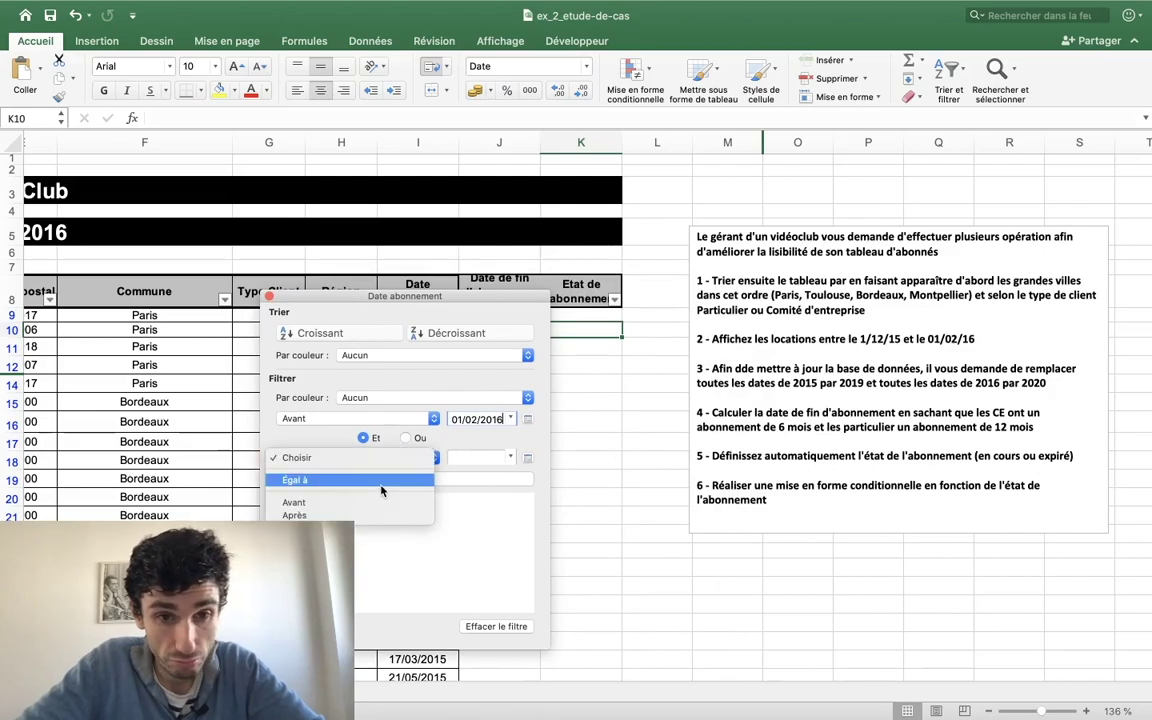
{"action": "left_click", "coordinate": [373, 516]}
{"action": "left_click", "coordinate": [492, 454]}
{"action": "type", "text": "1/12/"}
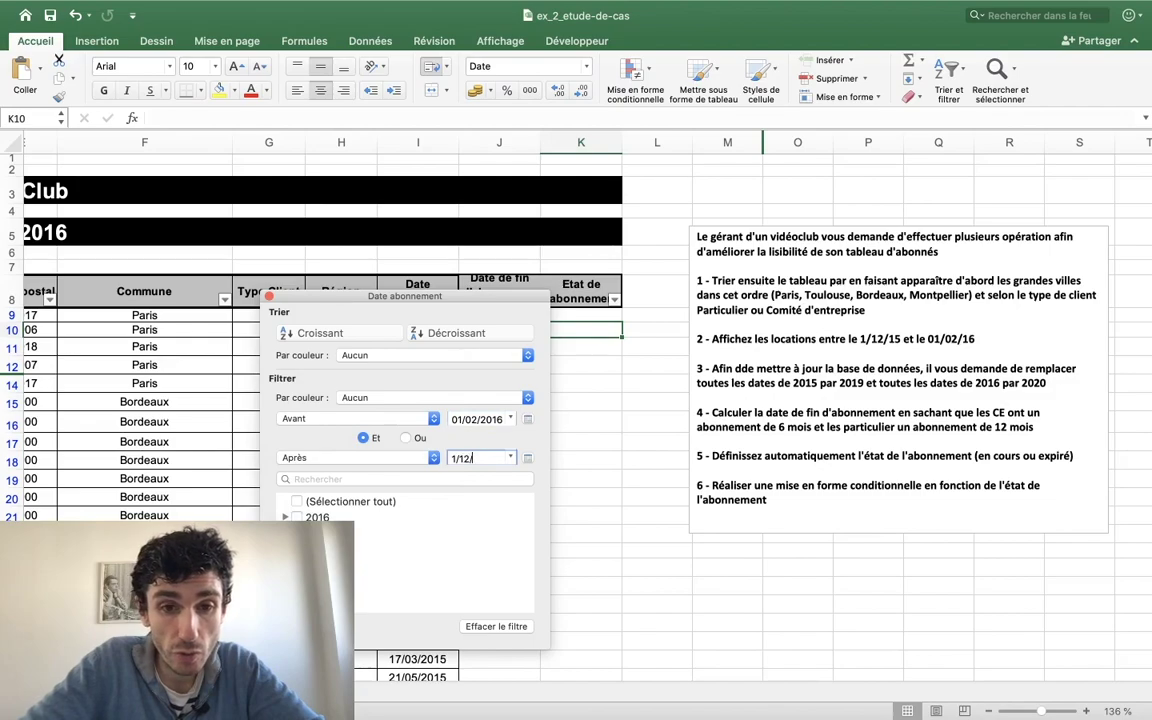
{"action": "type", "text": "2015"}
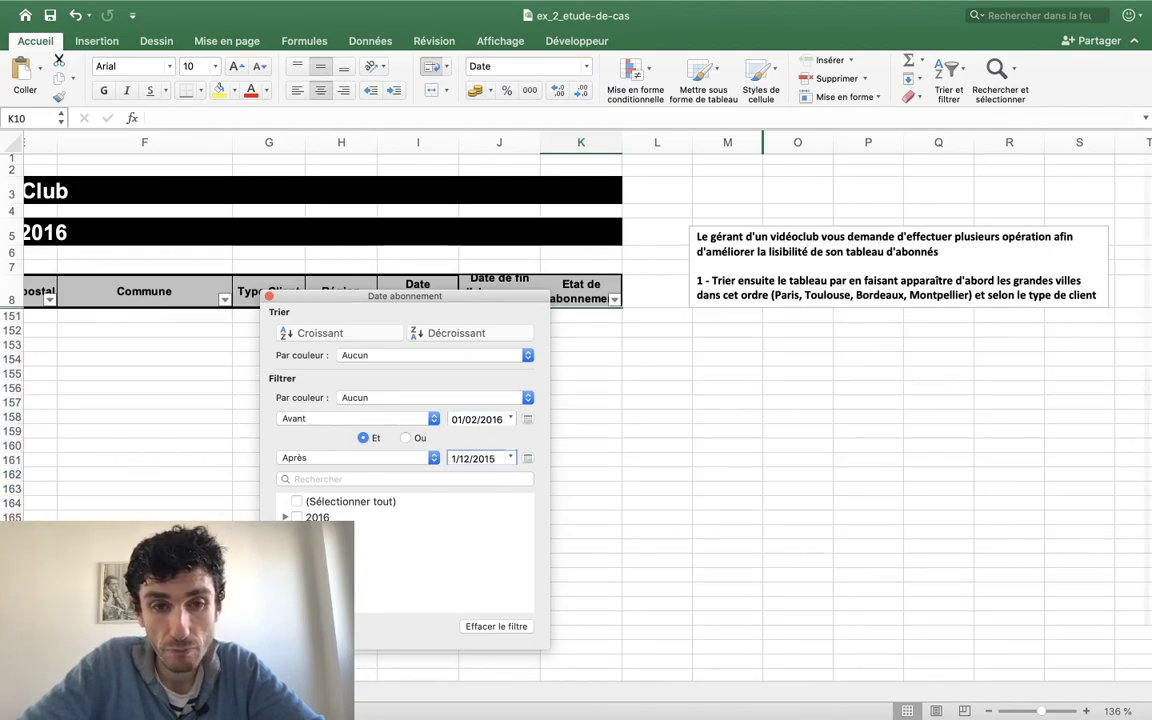
{"action": "left_click_drag", "start_coordinate": [411, 297], "coordinate": [661, 310]}
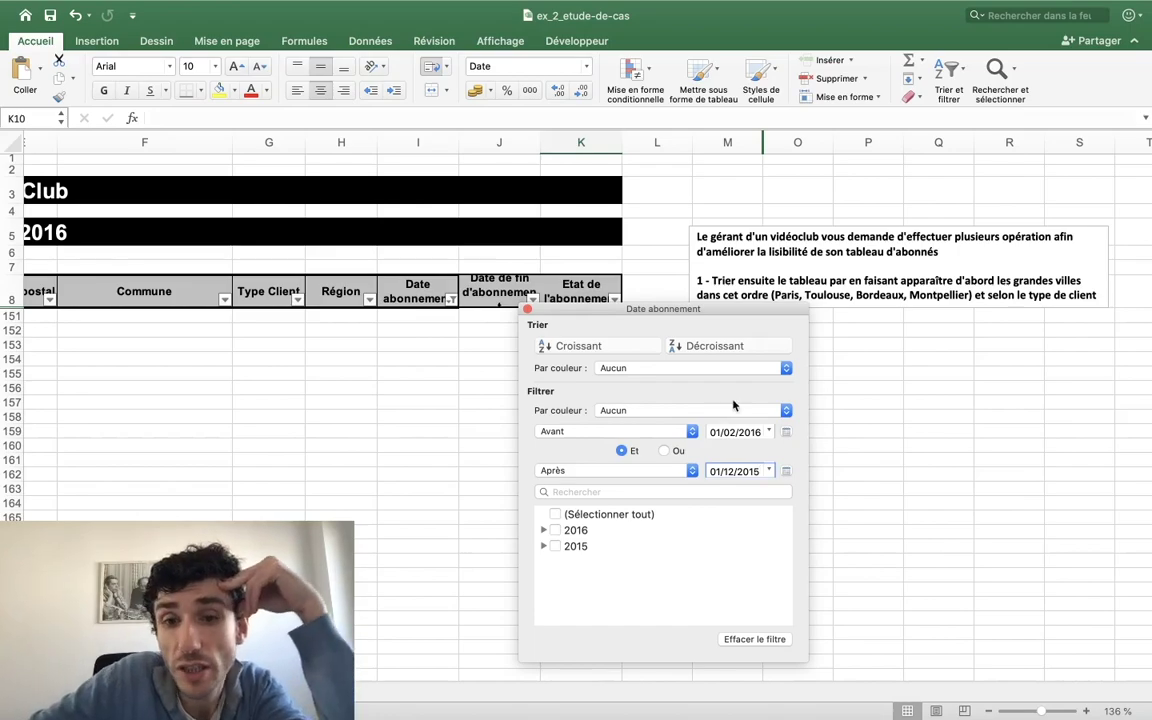
Correct the 01/02/2016 end date entry and close the date filter panel.
{"action": "left_click", "coordinate": [728, 432]}
{"action": "left_click", "coordinate": [754, 431]}
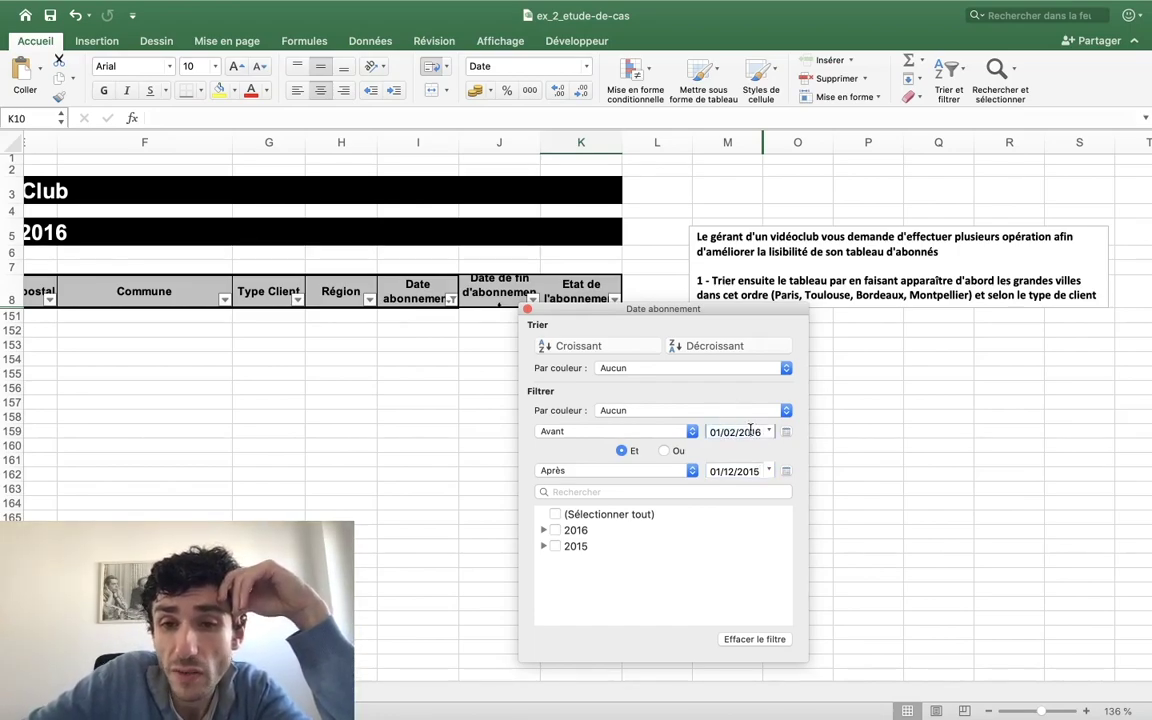
{"action": "key", "text": "BackSpace"}
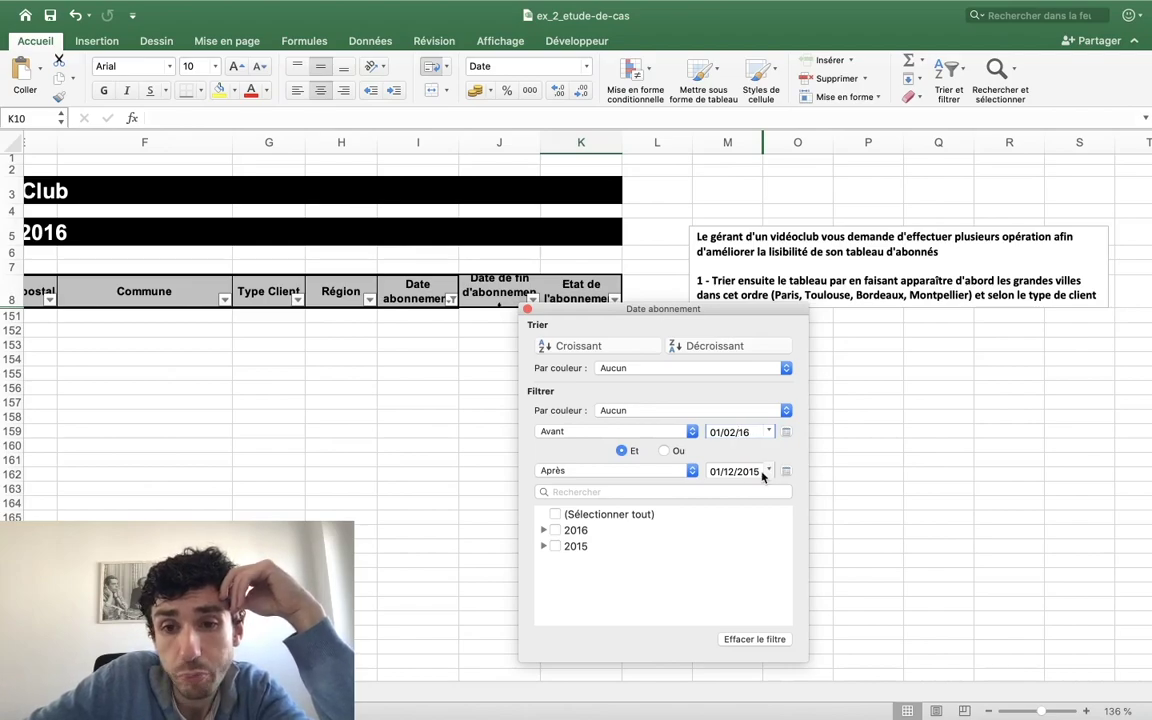
{"action": "right_click", "coordinate": [760, 471]}
{"action": "right_click", "coordinate": [748, 471]}
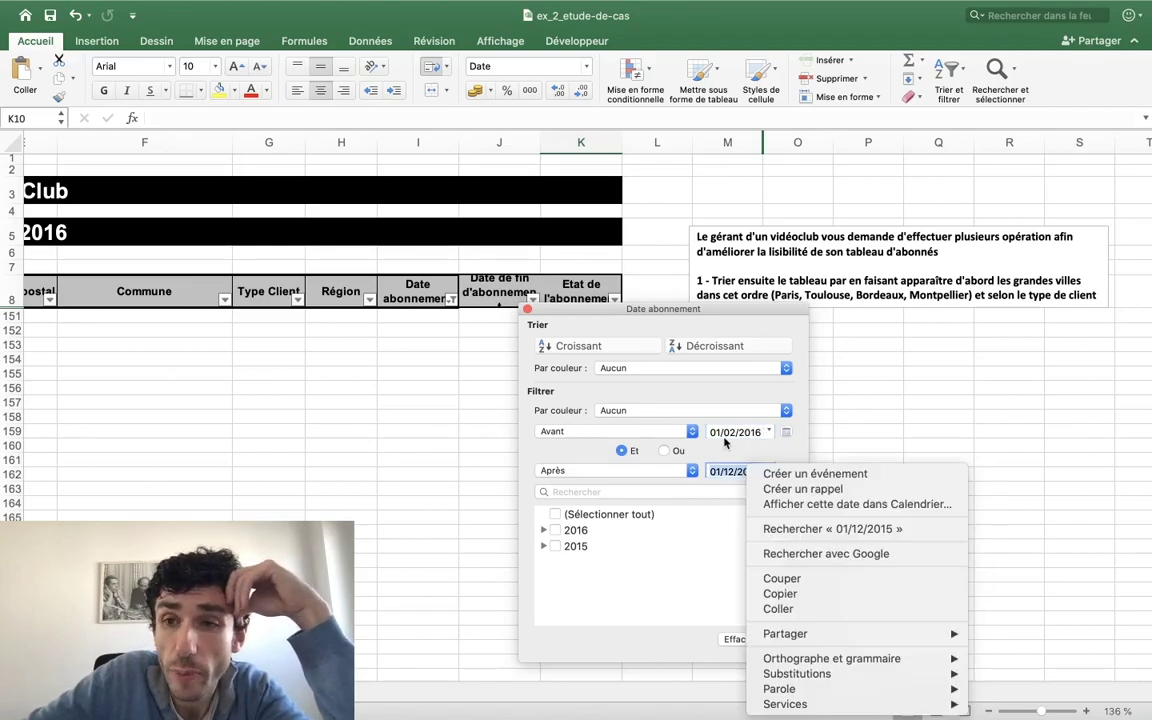
{"action": "left_click", "coordinate": [713, 404]}
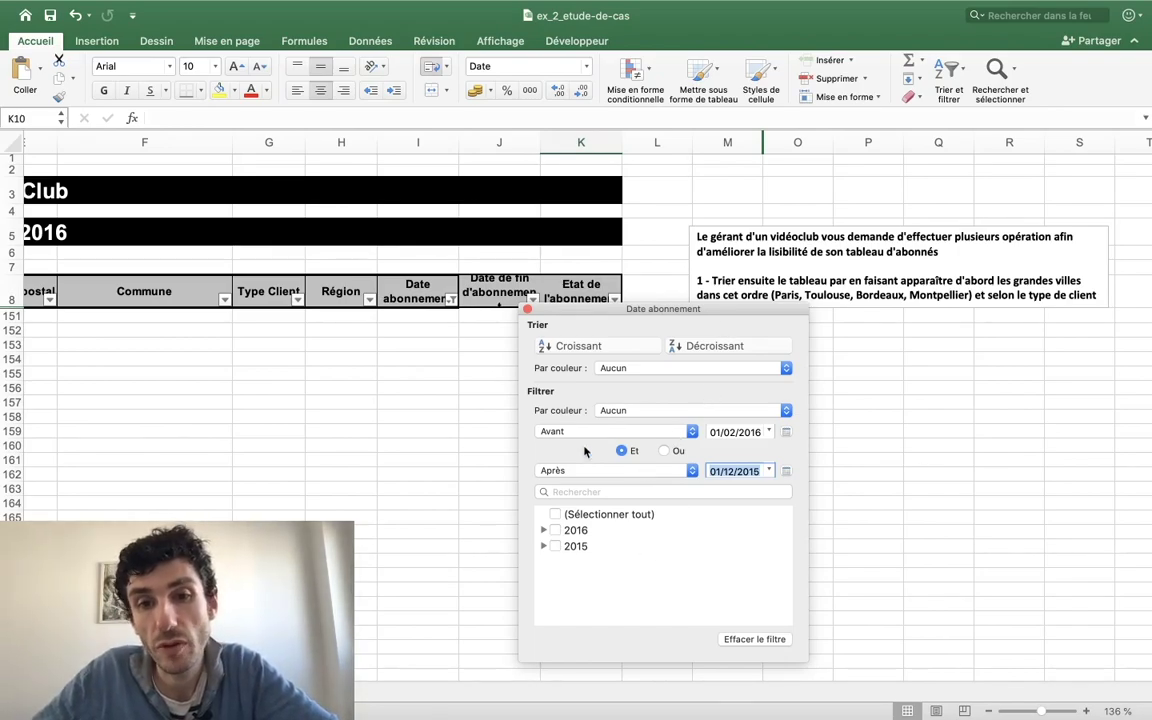
{"action": "left_click", "coordinate": [449, 303]}
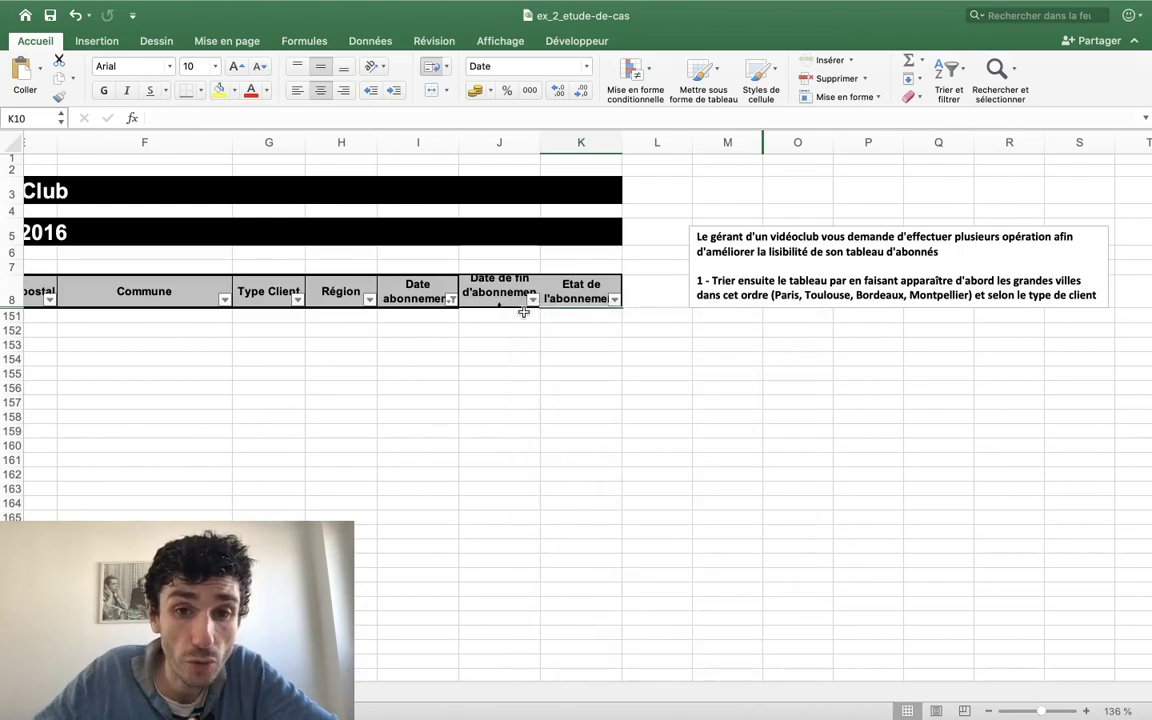
Clear the Date abonnement filter so all subscriber rows return.
{"action": "left_click", "coordinate": [451, 300]}
{"action": "left_click", "coordinate": [495, 519]}
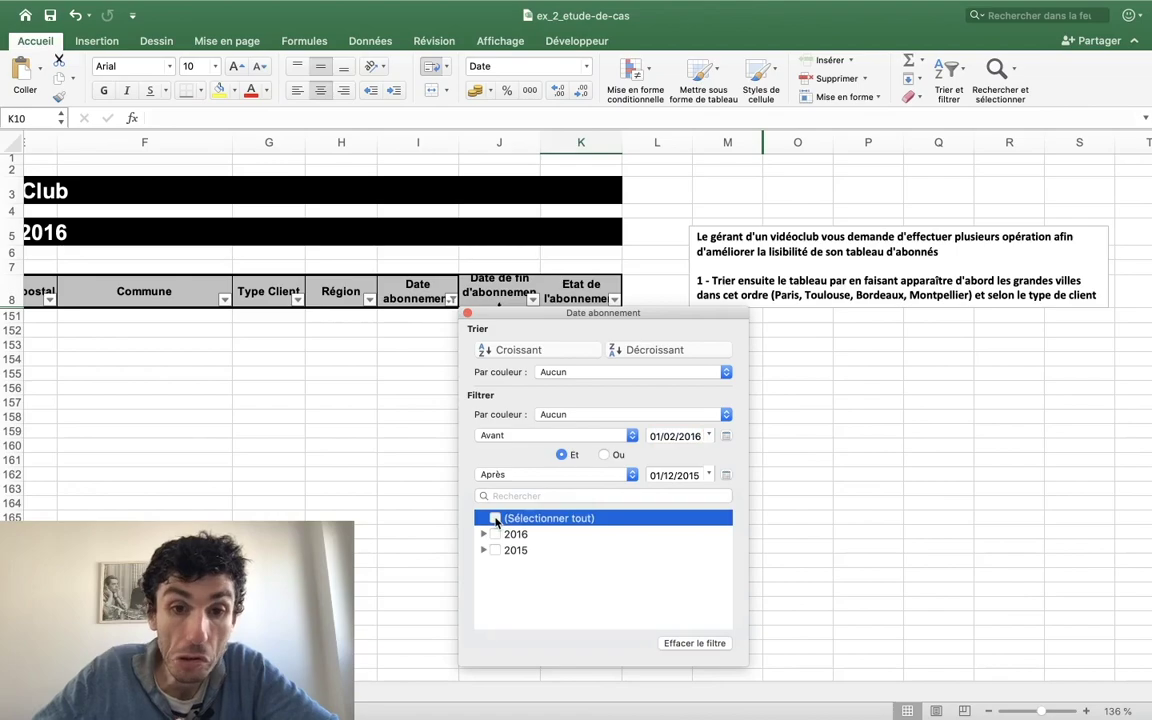
{"action": "left_click", "coordinate": [467, 313]}
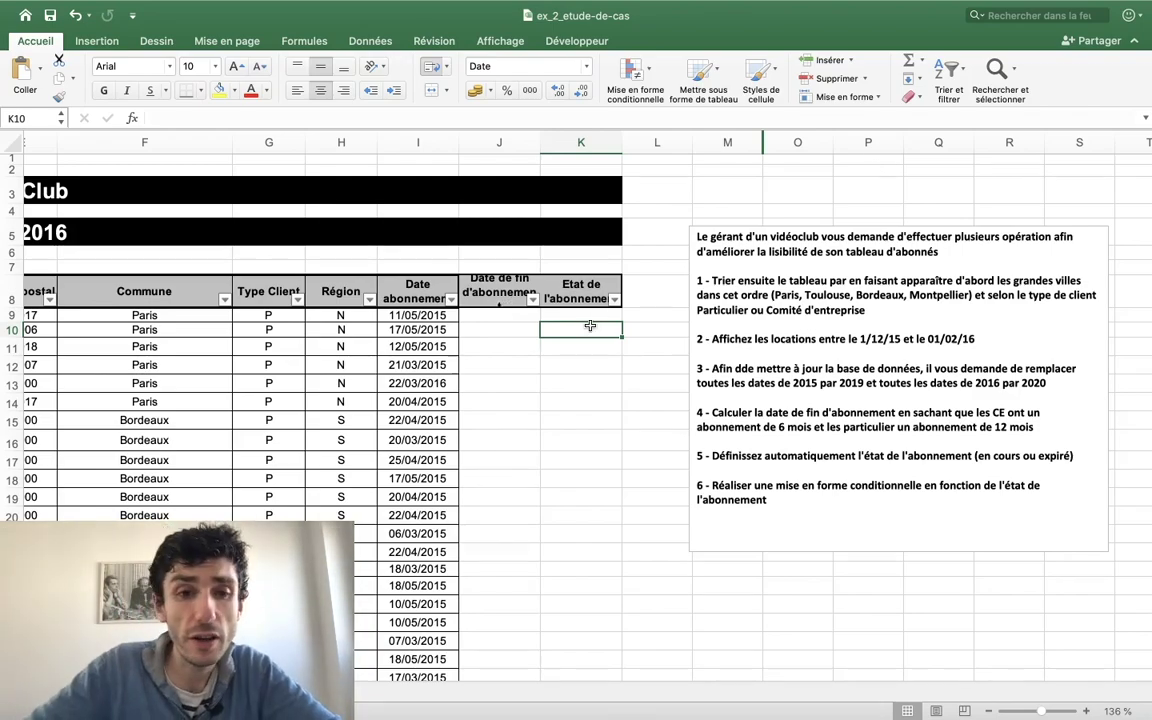
Select from K8 to the sheet end, then move to the table's last row 150.
{"action": "scroll", "coordinate": [571, 355], "scroll_direction": "left", "scroll_amount": 5}
{"action": "left_click", "coordinate": [937, 300]}
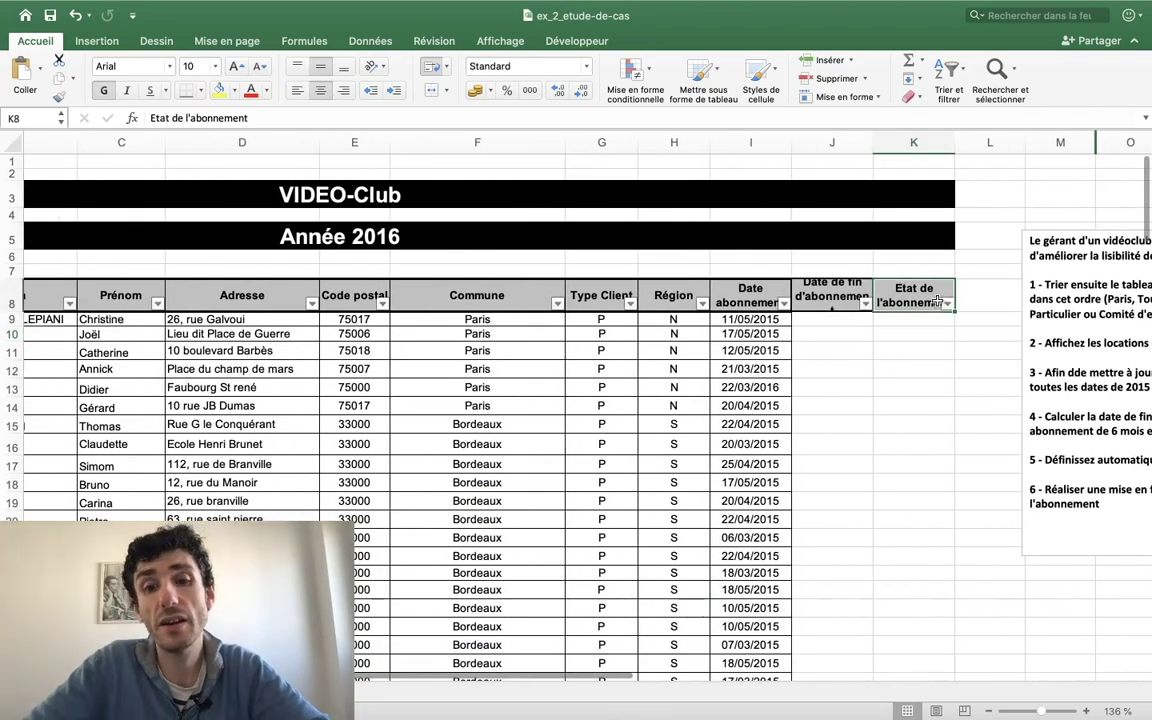
{"action": "key", "text": "ctrl+shift+Left"}
{"action": "key", "text": "ctrl+shift+Down"}
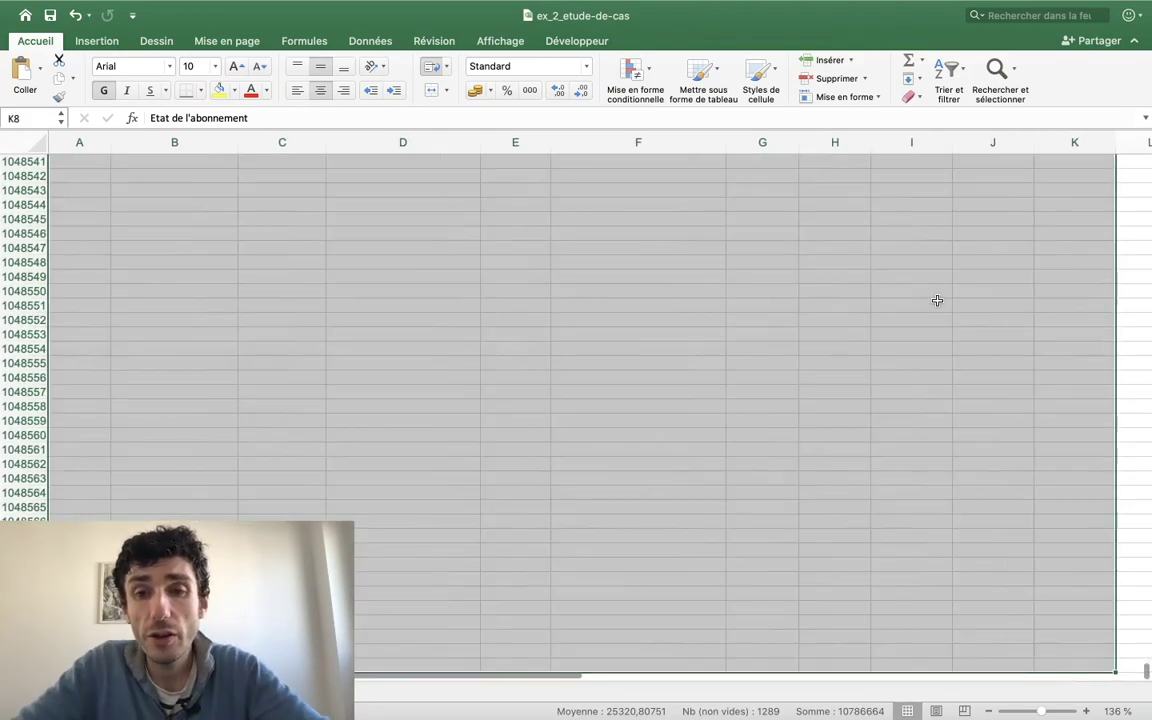
{"action": "scroll", "coordinate": [913, 437], "scroll_direction": "up", "scroll_amount": 3}
{"action": "scroll", "coordinate": [913, 437], "scroll_direction": "up", "scroll_amount": 10}
{"action": "scroll", "coordinate": [913, 437], "scroll_direction": "up", "scroll_amount": 15}
{"action": "left_click", "coordinate": [913, 437]}
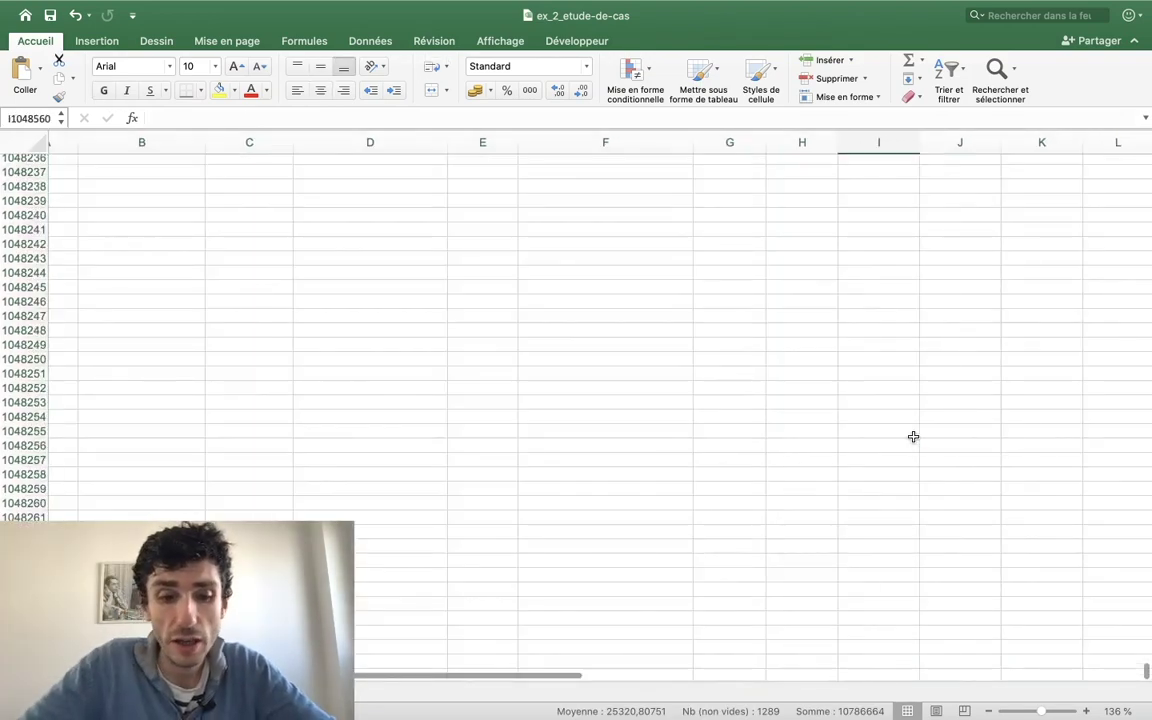
{"action": "key", "text": "ctrl+Up"}
{"action": "key", "text": "ctrl+Left"}
{"action": "key", "text": "Up"}
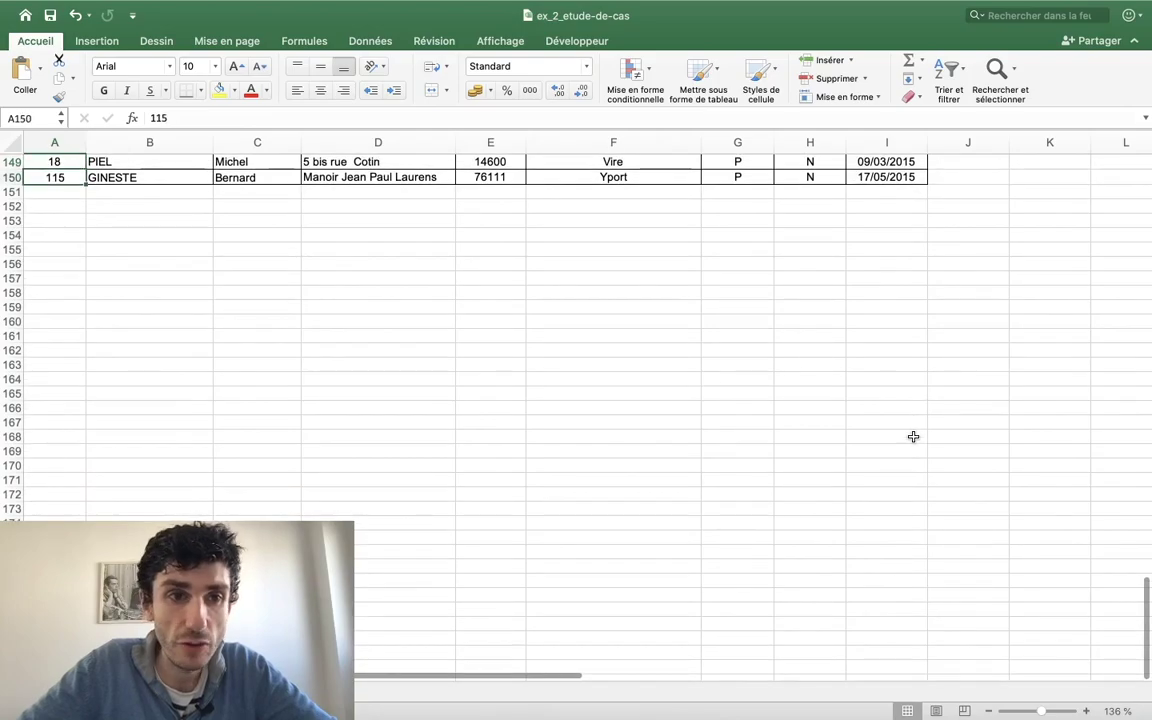
Select the whole subscriber table A8:K150.
{"action": "key", "text": "ctrl+shift+Right"}
{"action": "key", "text": "shift+Right"}
{"action": "key", "text": "shift+Right"}
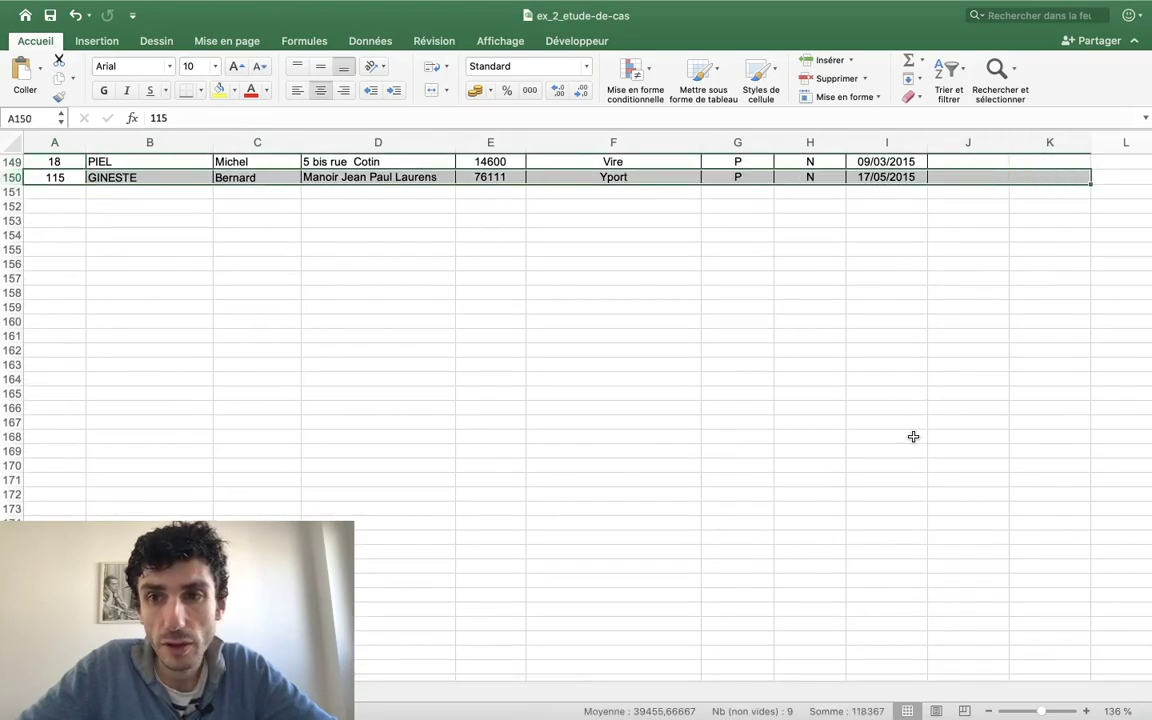
{"action": "key", "text": "ctrl+shift+Up"}
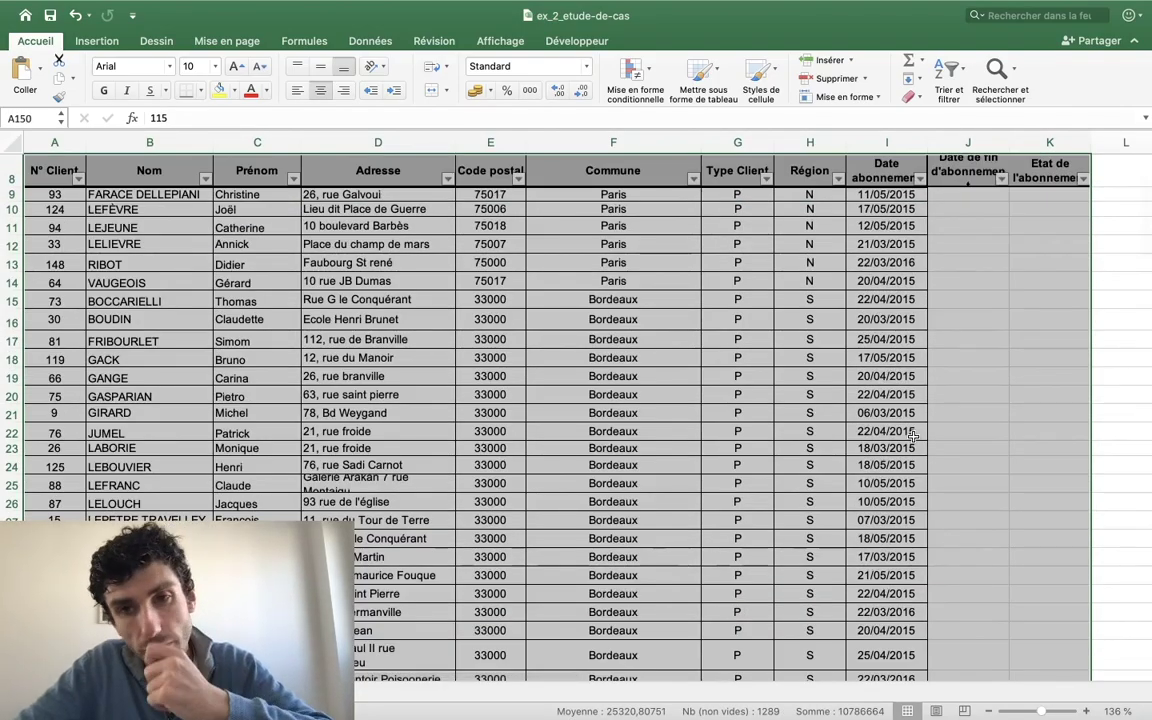
{"action": "scroll", "coordinate": [837, 221], "scroll_direction": "up", "scroll_amount": 3}
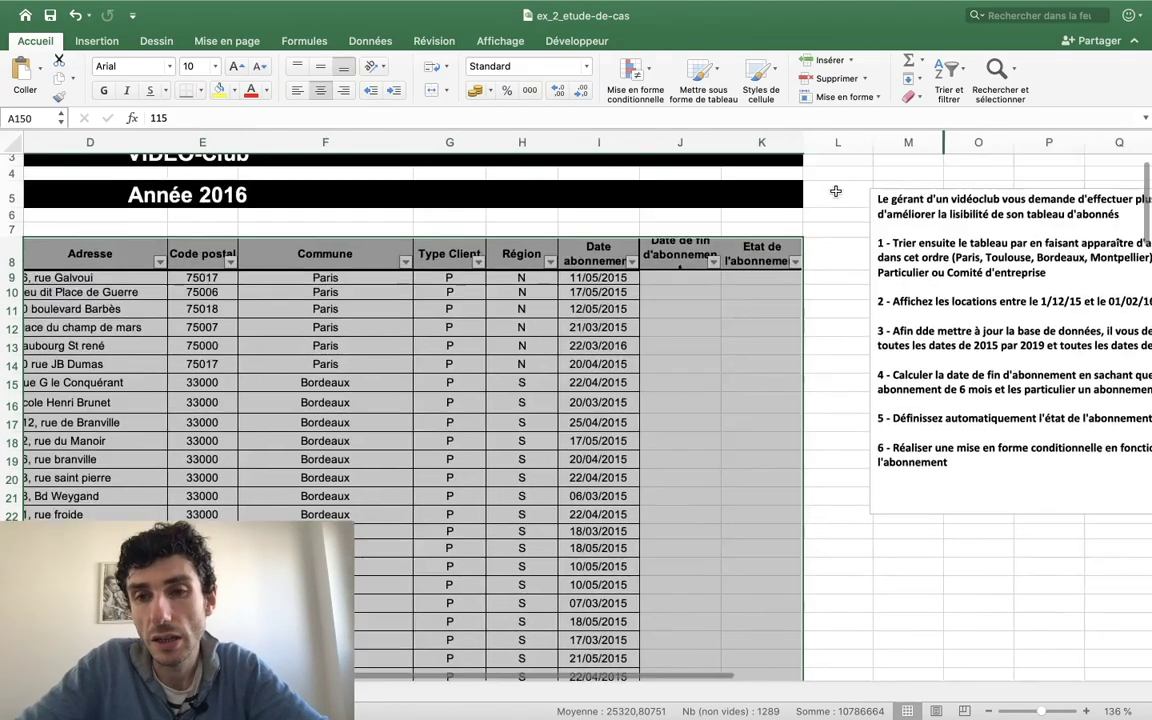
{"action": "scroll", "coordinate": [836, 200], "scroll_direction": "right", "scroll_amount": 10}
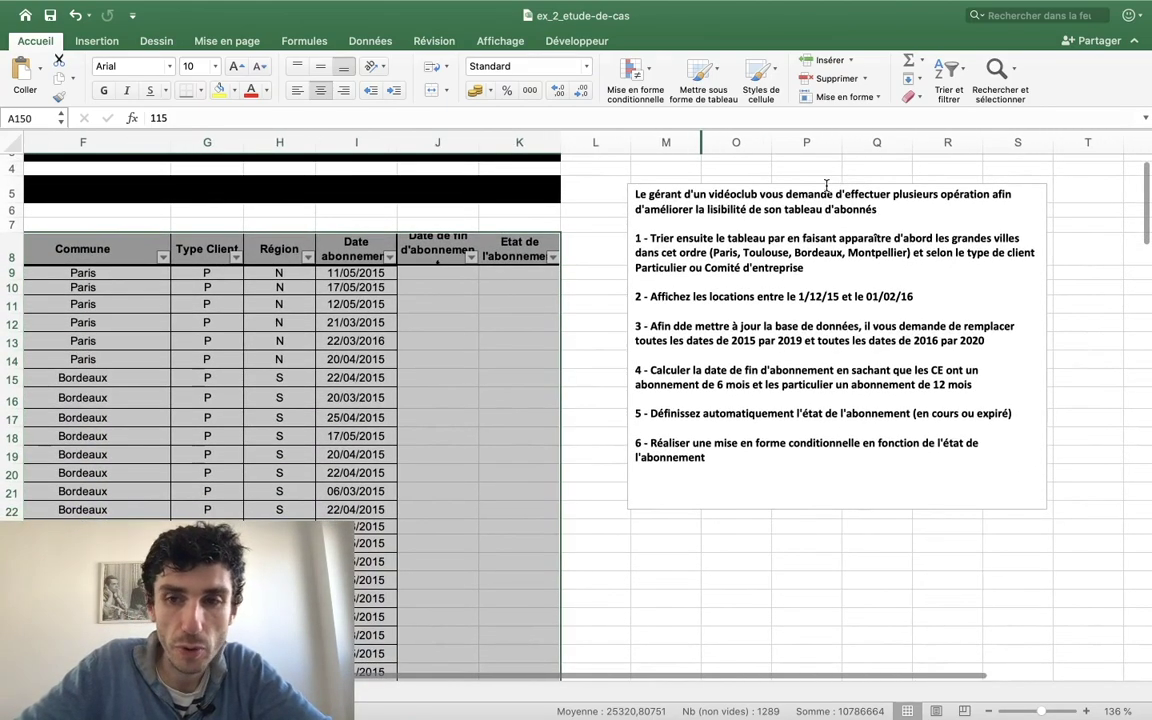
{"action": "scroll", "coordinate": [836, 190], "scroll_direction": "left", "scroll_amount": 5}
{"action": "scroll", "coordinate": [836, 190], "scroll_direction": "left", "scroll_amount": 3}
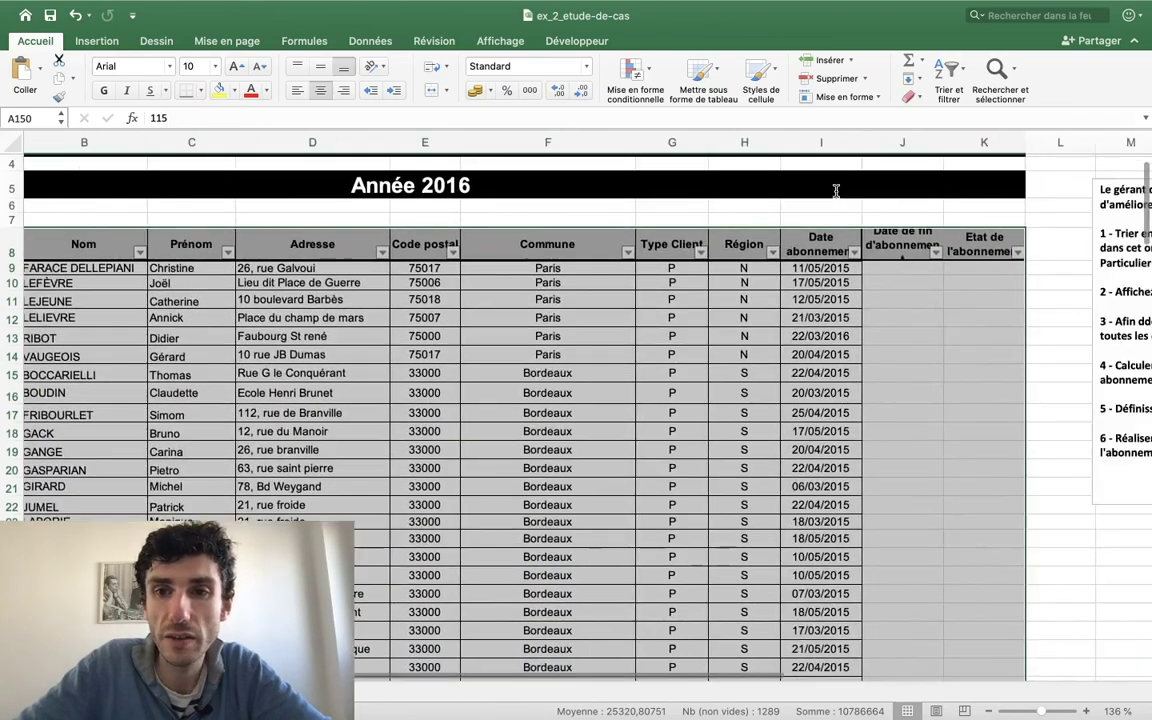
{"action": "scroll", "coordinate": [836, 188], "scroll_direction": "right", "scroll_amount": 3}
Custom-sort the table on Date abonnement, Du plus ancien au plus récent.
{"action": "left_click", "coordinate": [956, 85]}
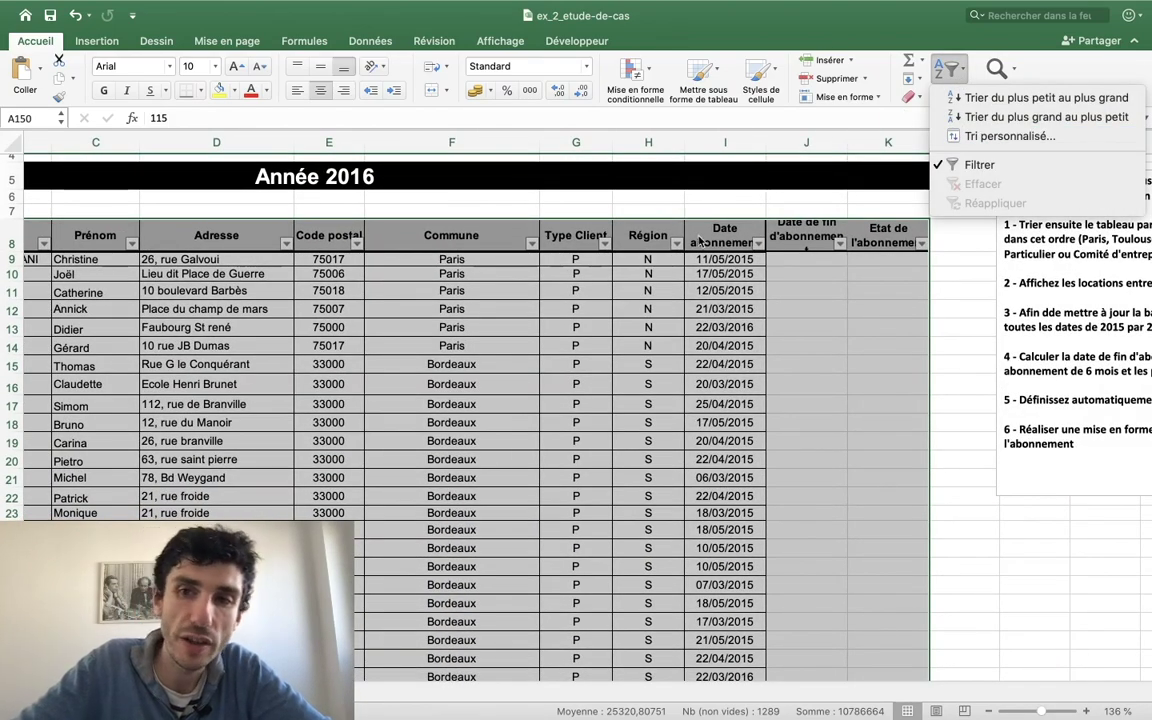
{"action": "left_click", "coordinate": [1005, 136]}
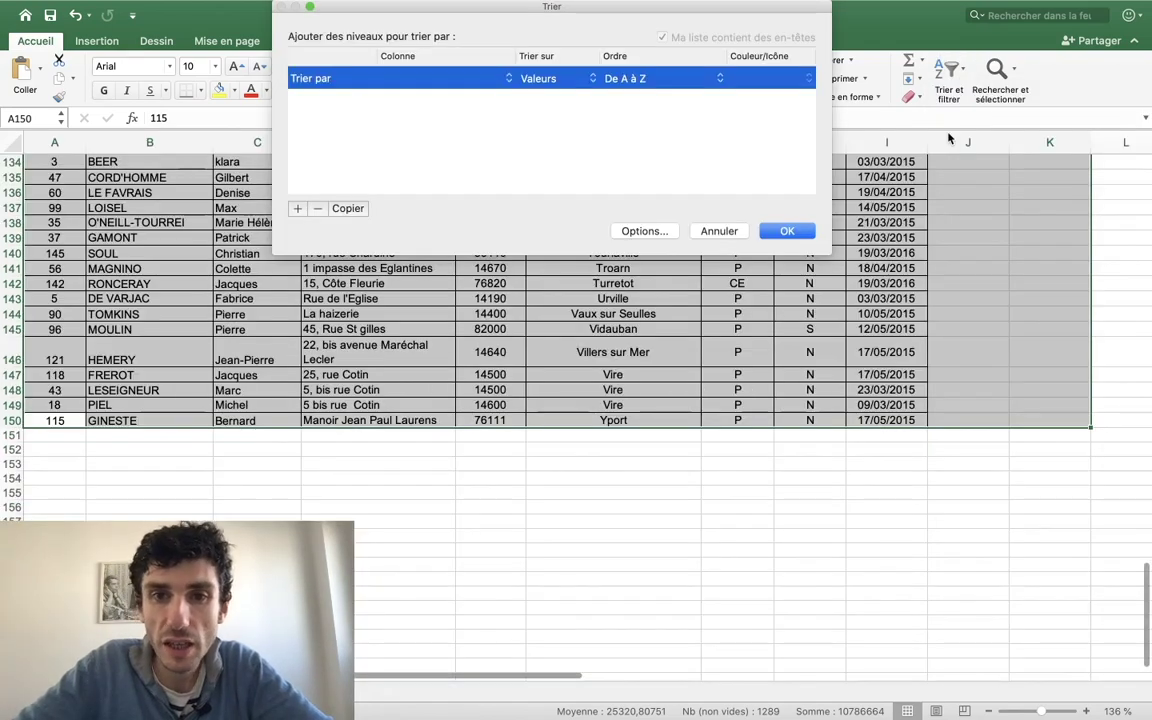
{"action": "left_click", "coordinate": [428, 77]}
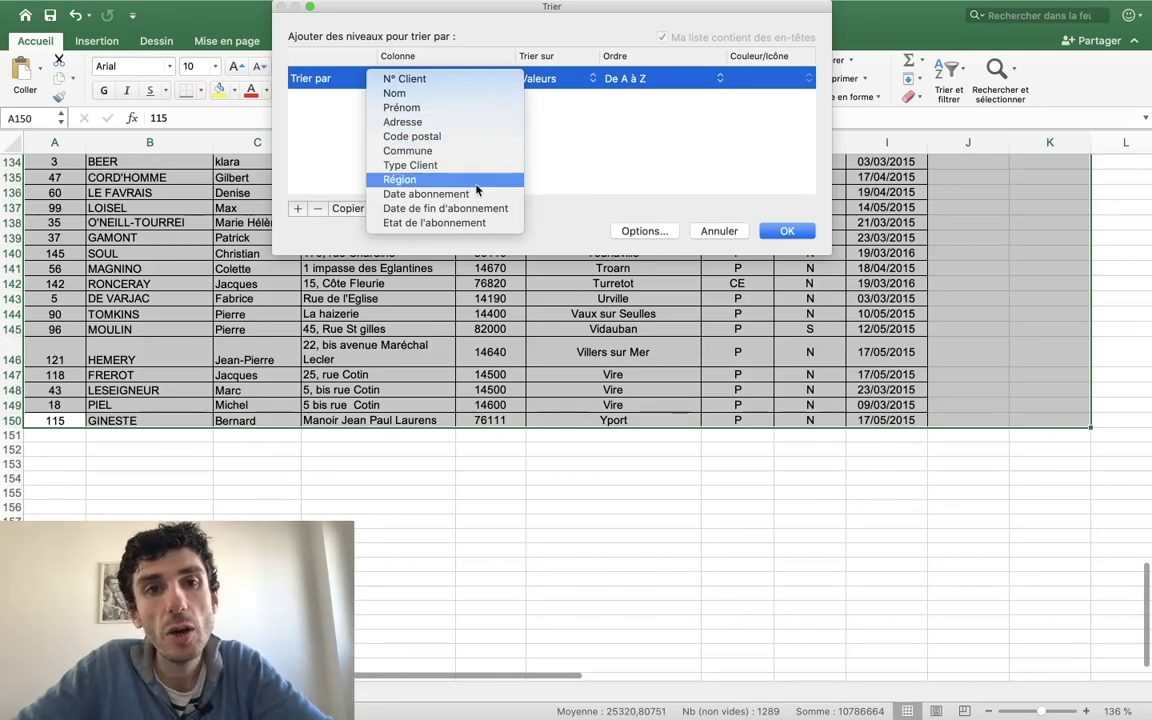
{"action": "left_click", "coordinate": [424, 193]}
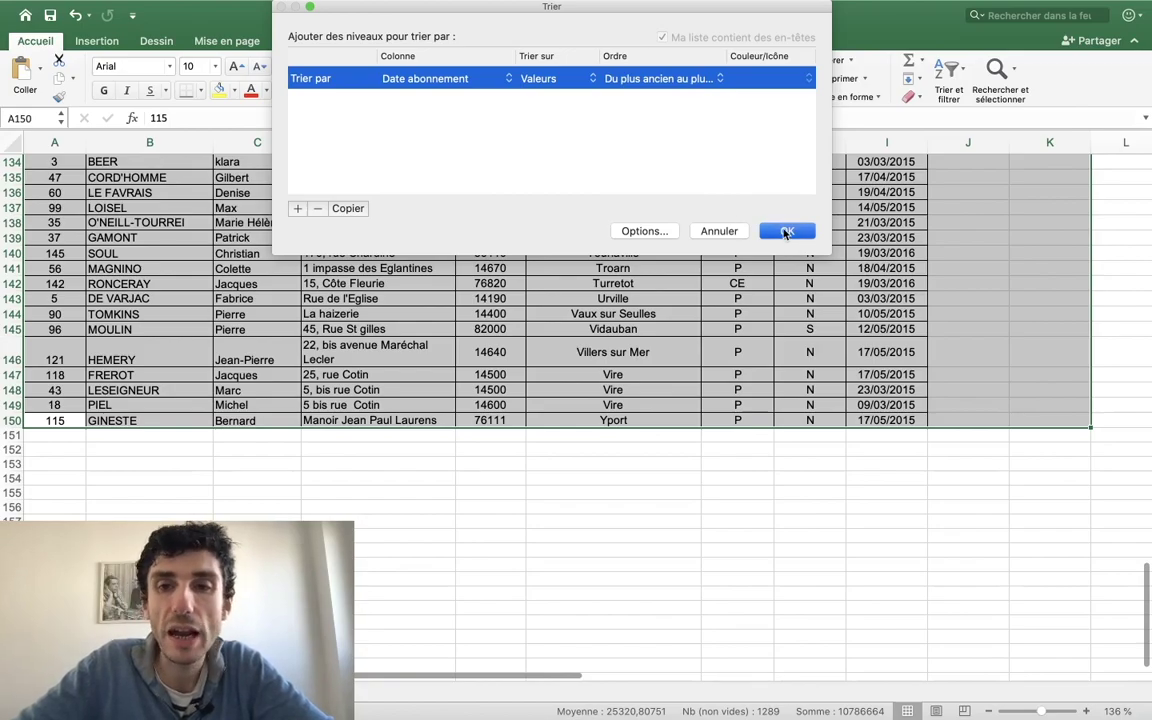
{"action": "left_click", "coordinate": [786, 232]}
Select cell I139, the last 2015 date (21/05/2015), before 2016 starts at row 140.
{"action": "scroll", "coordinate": [786, 232], "scroll_direction": "up", "scroll_amount": 20}
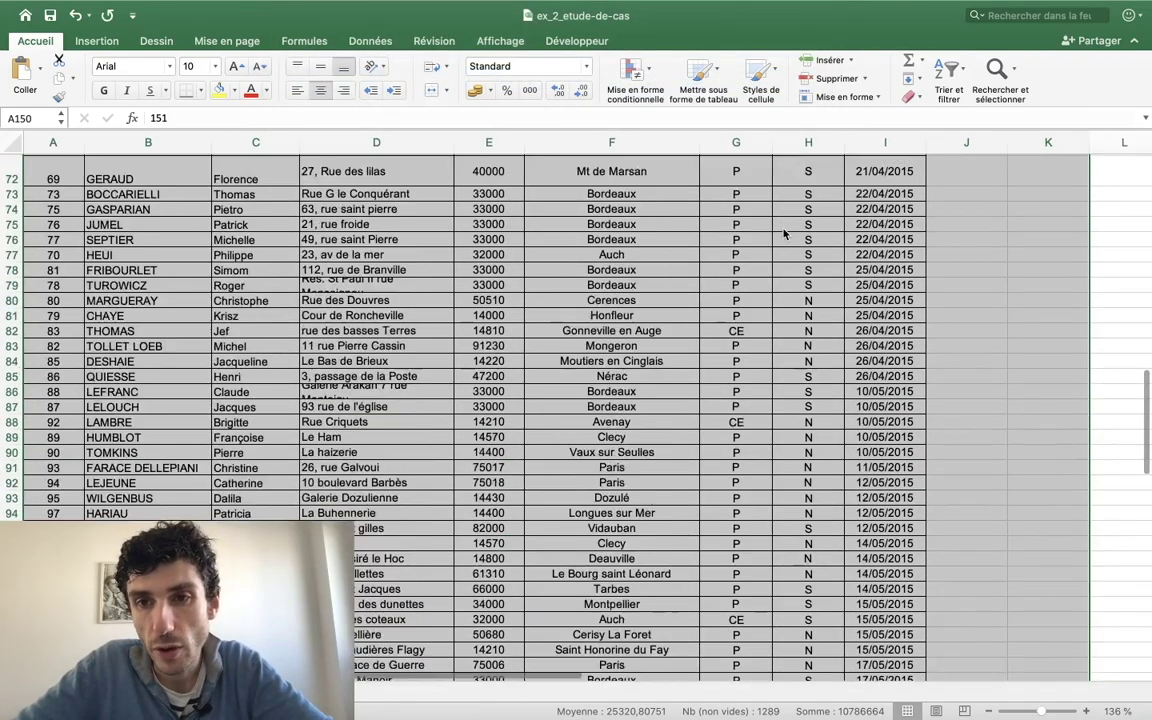
{"action": "scroll", "coordinate": [786, 232], "scroll_direction": "right", "scroll_amount": 10}
{"action": "scroll", "coordinate": [786, 232], "scroll_direction": "left", "scroll_amount": 8}
{"action": "scroll", "coordinate": [786, 232], "scroll_direction": "up", "scroll_amount": 10}
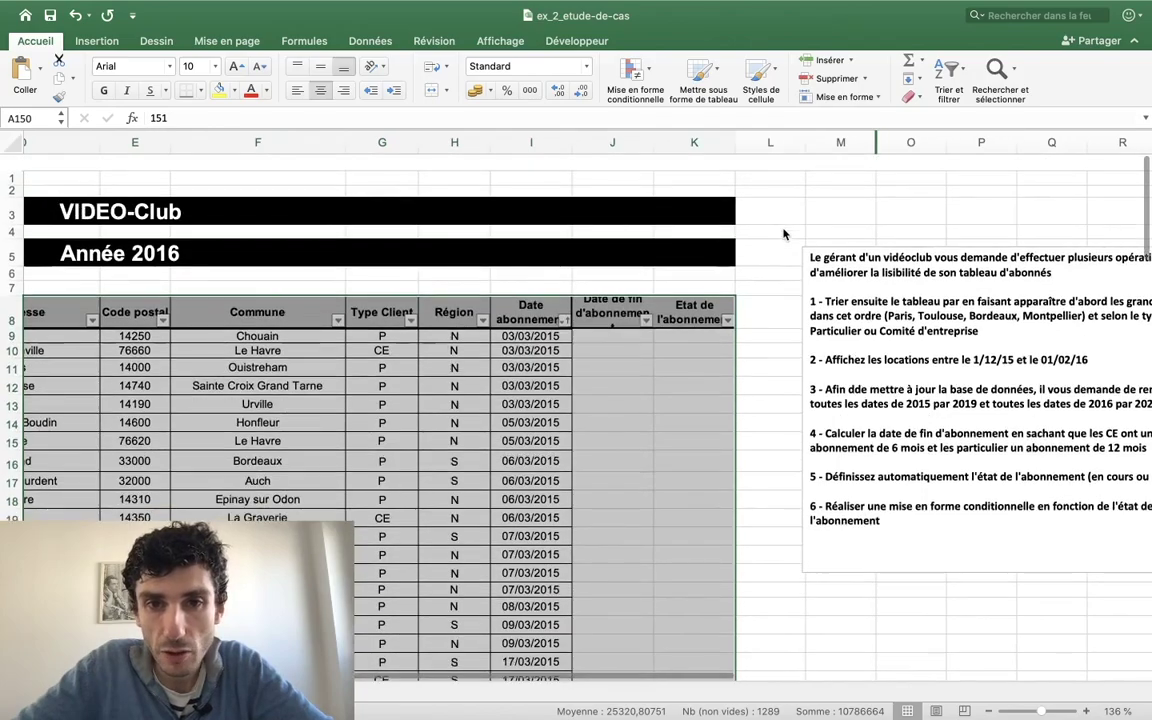
{"action": "scroll", "coordinate": [749, 238], "scroll_direction": "up", "scroll_amount": 5}
{"action": "scroll", "coordinate": [846, 255], "scroll_direction": "left", "scroll_amount": 5}
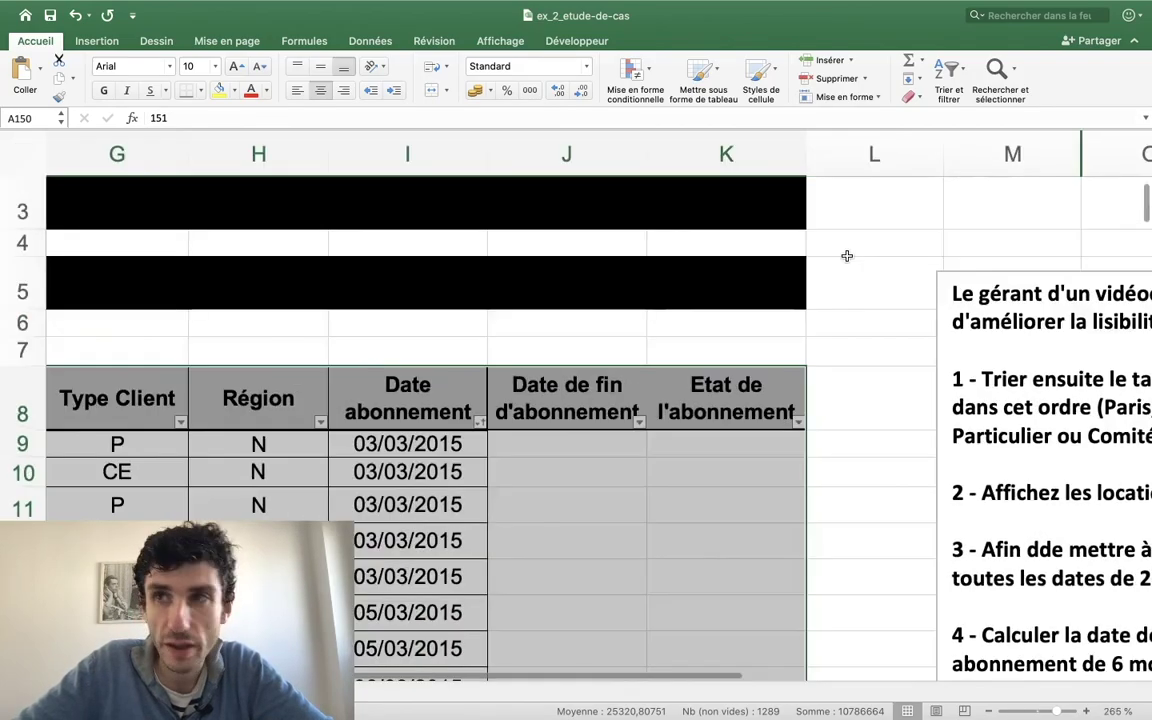
{"action": "scroll", "coordinate": [846, 256], "scroll_direction": "down", "scroll_amount": 5}
{"action": "scroll", "coordinate": [846, 256], "scroll_direction": "left", "scroll_amount": 2}
{"action": "scroll", "coordinate": [846, 256], "scroll_direction": "down", "scroll_amount": 1}
{"action": "scroll", "coordinate": [846, 256], "scroll_direction": "down", "scroll_amount": 3}
{"action": "scroll", "coordinate": [846, 256], "scroll_direction": "down", "scroll_amount": 10}
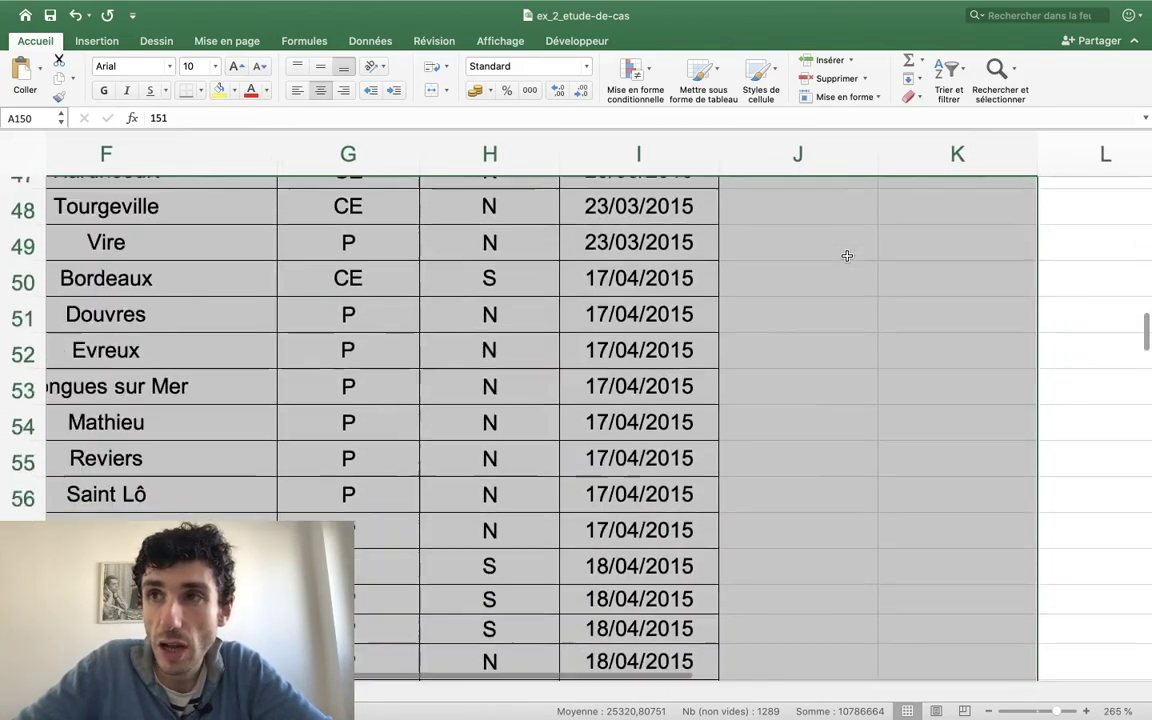
{"action": "scroll", "coordinate": [846, 256], "scroll_direction": "down", "scroll_amount": 8}
{"action": "scroll", "coordinate": [846, 256], "scroll_direction": "down", "scroll_amount": 10}
{"action": "scroll", "coordinate": [846, 256], "scroll_direction": "down", "scroll_amount": 10}
{"action": "scroll", "coordinate": [846, 256], "scroll_direction": "down", "scroll_amount": 15}
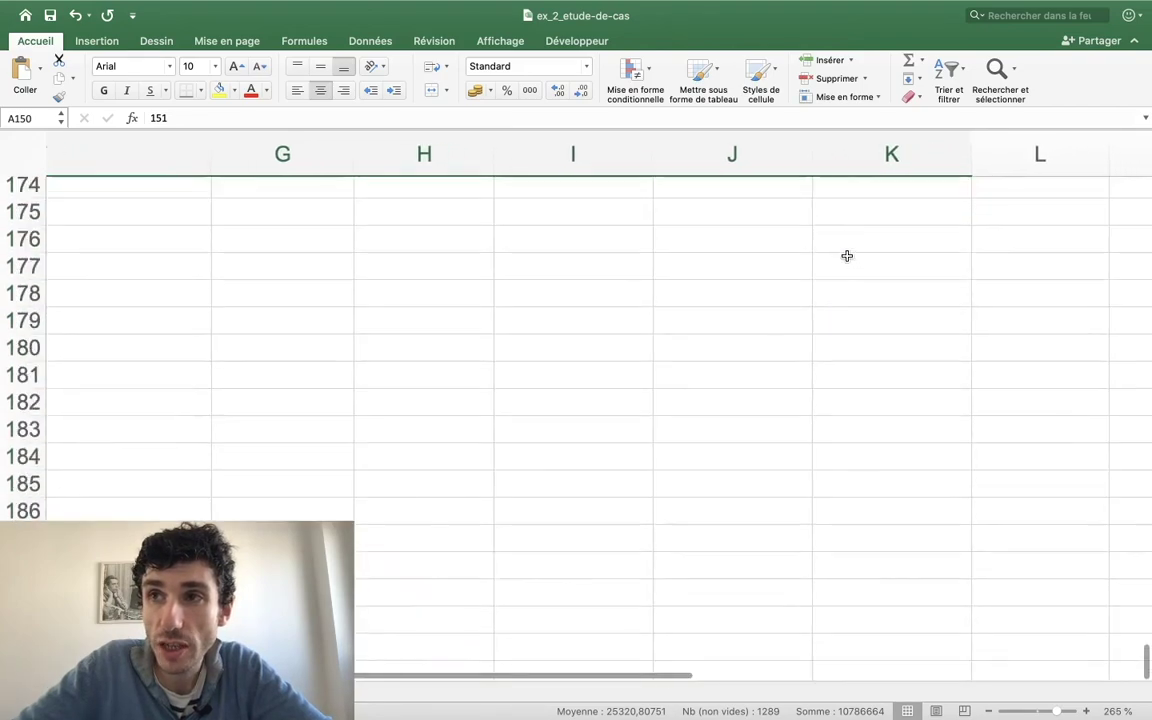
{"action": "scroll", "coordinate": [908, 419], "scroll_direction": "down", "scroll_amount": 4}
{"action": "scroll", "coordinate": [908, 419], "scroll_direction": "right", "scroll_amount": 1}
{"action": "scroll", "coordinate": [908, 419], "scroll_direction": "up", "scroll_amount": 10}
{"action": "scroll", "coordinate": [908, 419], "scroll_direction": "up", "scroll_amount": 6}
{"action": "scroll", "coordinate": [908, 419], "scroll_direction": "up", "scroll_amount": 1}
{"action": "scroll", "coordinate": [908, 419], "scroll_direction": "left", "scroll_amount": 2}
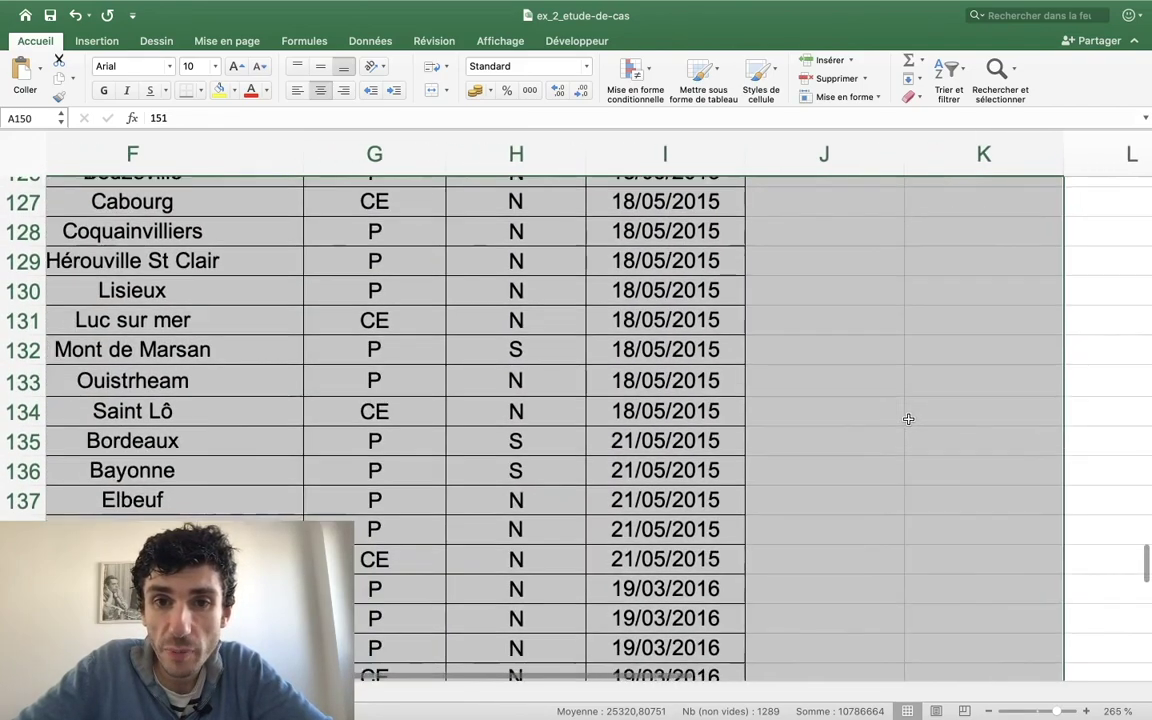
{"action": "scroll", "coordinate": [908, 419], "scroll_direction": "left", "scroll_amount": 1}
{"action": "scroll", "coordinate": [908, 419], "scroll_direction": "down", "scroll_amount": 2}
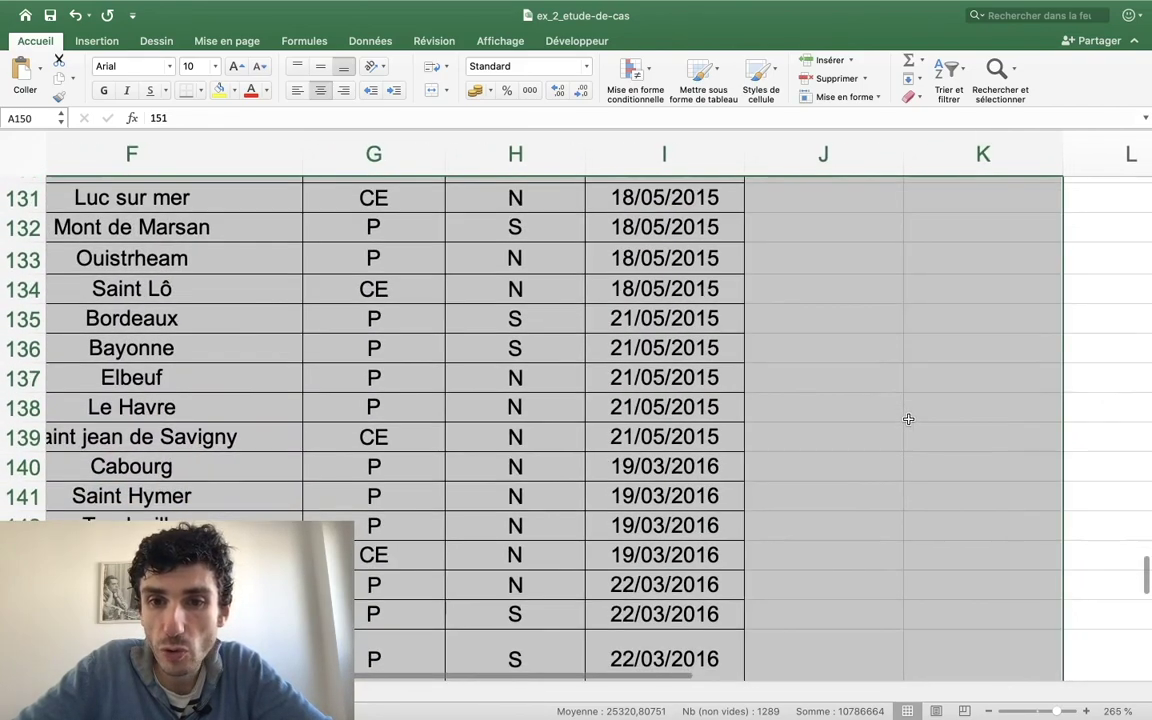
{"action": "left_click", "coordinate": [655, 444]}
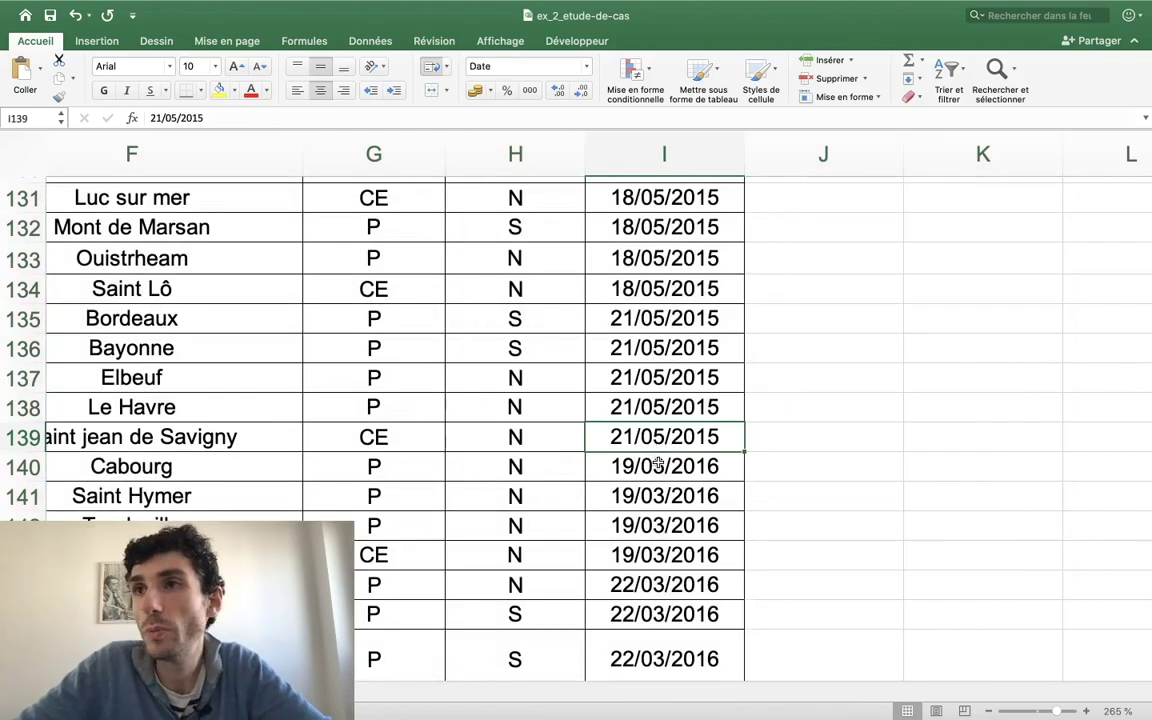
{"action": "left_click_drag", "start_coordinate": [642, 443], "coordinate": [642, 455]}
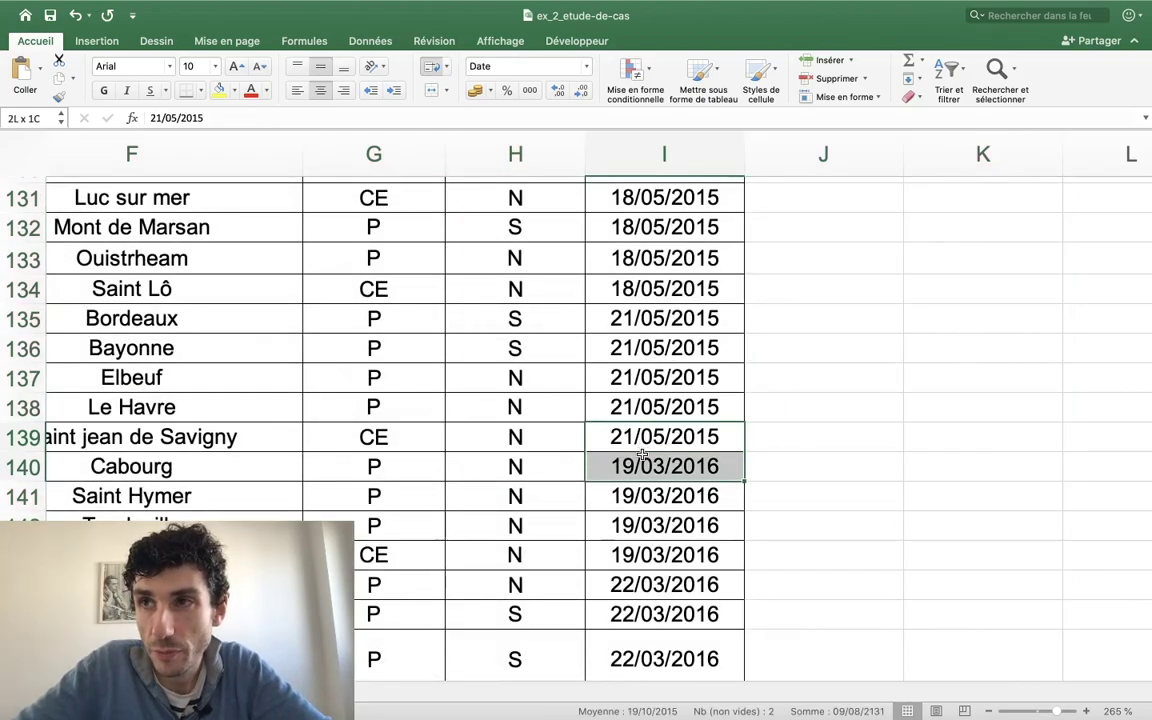
{"action": "left_click", "coordinate": [219, 90]}
{"action": "left_click", "coordinate": [659, 433]}
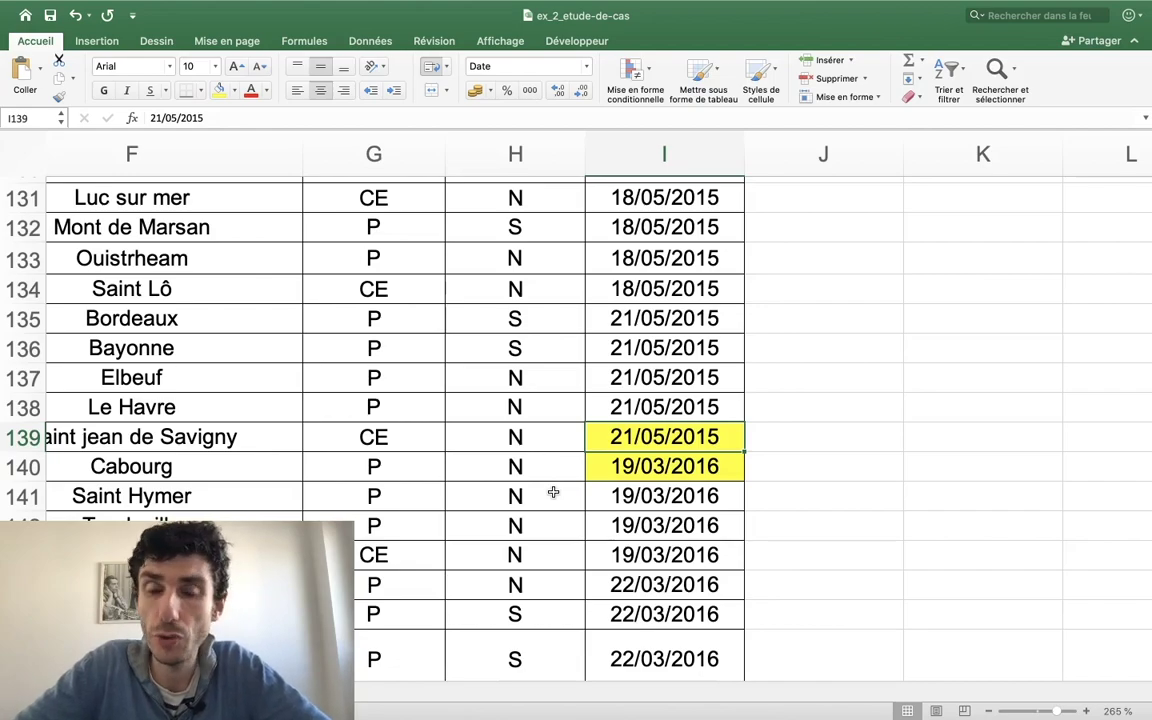
{"action": "left_click_drag", "start_coordinate": [699, 425], "coordinate": [665, 466]}
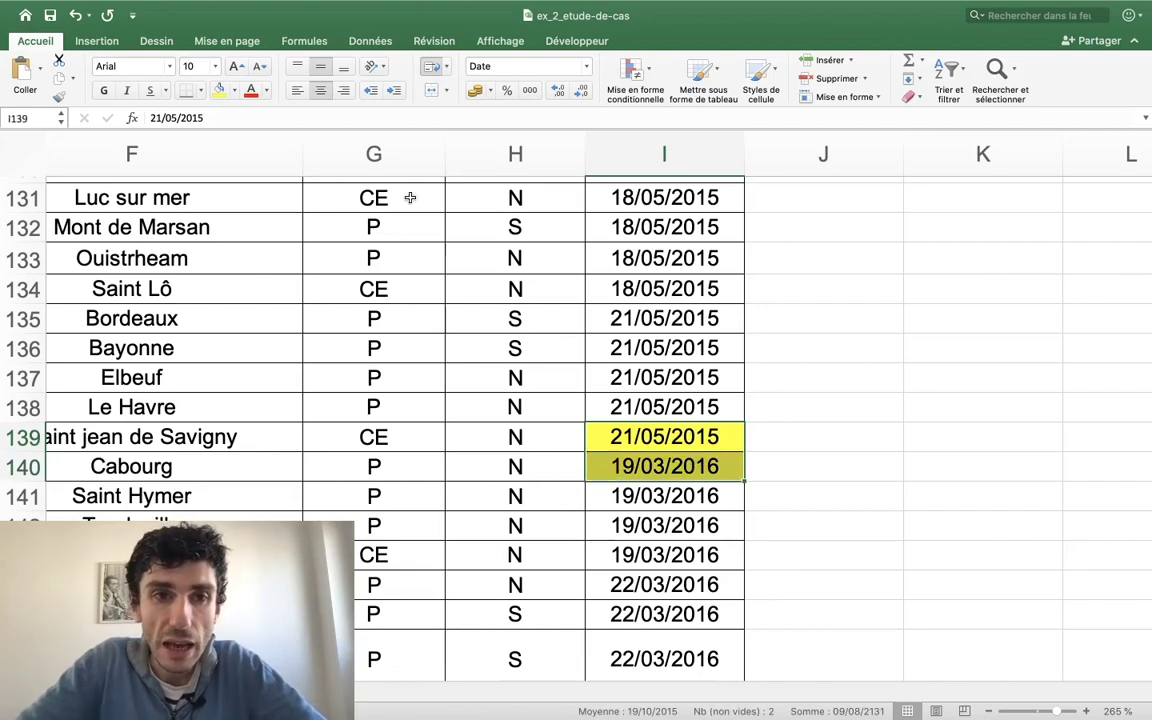
{"action": "left_click", "coordinate": [233, 91]}
Remove the yellow fill from the boundary dates and change 'dde' to 'de' in instruction step 3.
{"action": "left_click", "coordinate": [245, 119]}
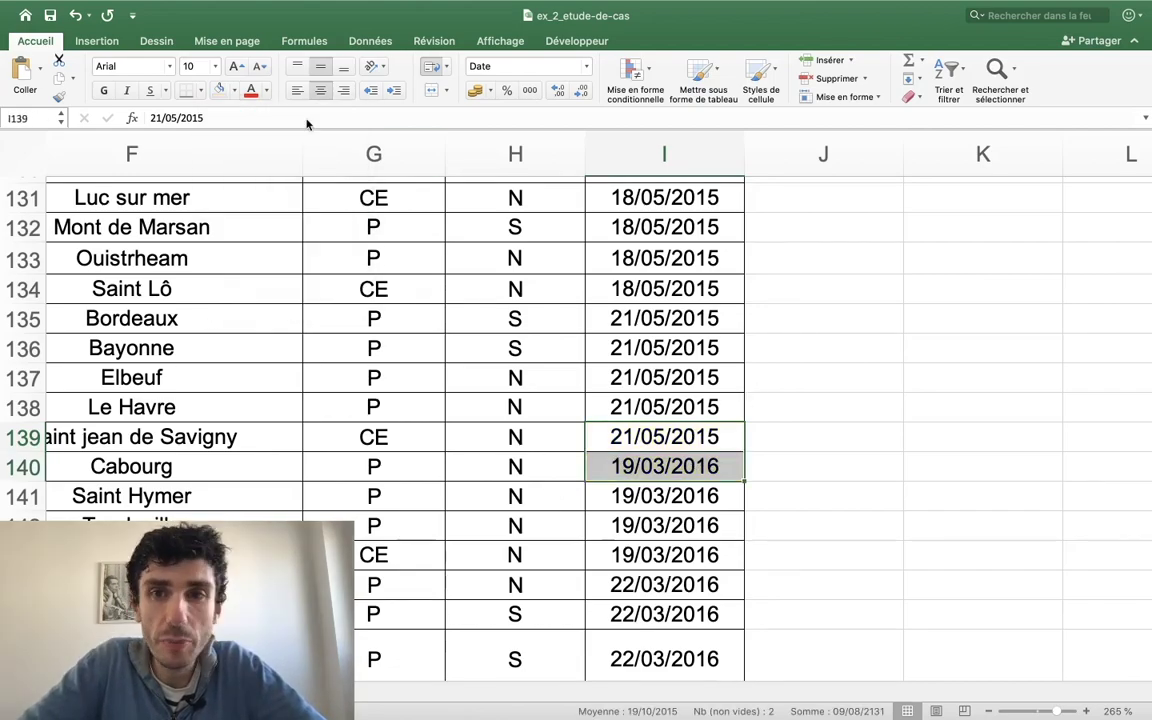
{"action": "scroll", "coordinate": [647, 364], "scroll_direction": "up", "scroll_amount": 20}
{"action": "scroll", "coordinate": [647, 364], "scroll_direction": "right", "scroll_amount": 5}
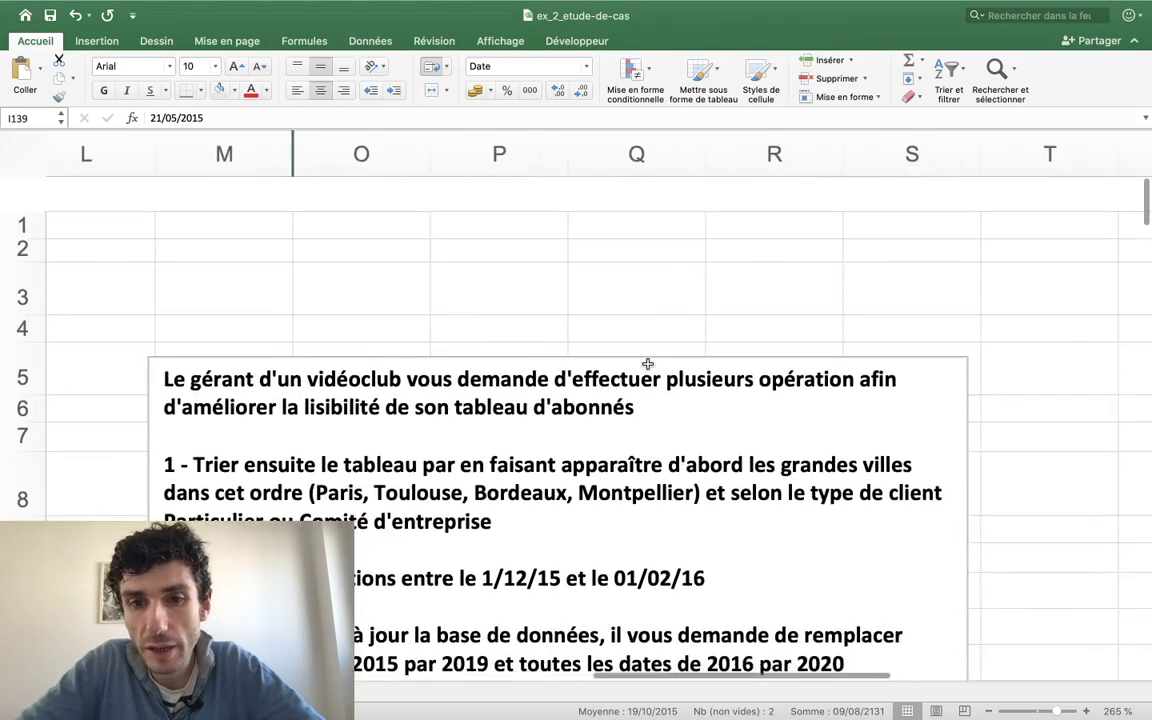
{"action": "scroll", "coordinate": [647, 364], "scroll_direction": "down", "scroll_amount": 5}
{"action": "scroll", "coordinate": [647, 364], "scroll_direction": "down", "scroll_amount": 5}
{"action": "scroll", "coordinate": [351, 317], "scroll_direction": "down", "scroll_amount": 5}
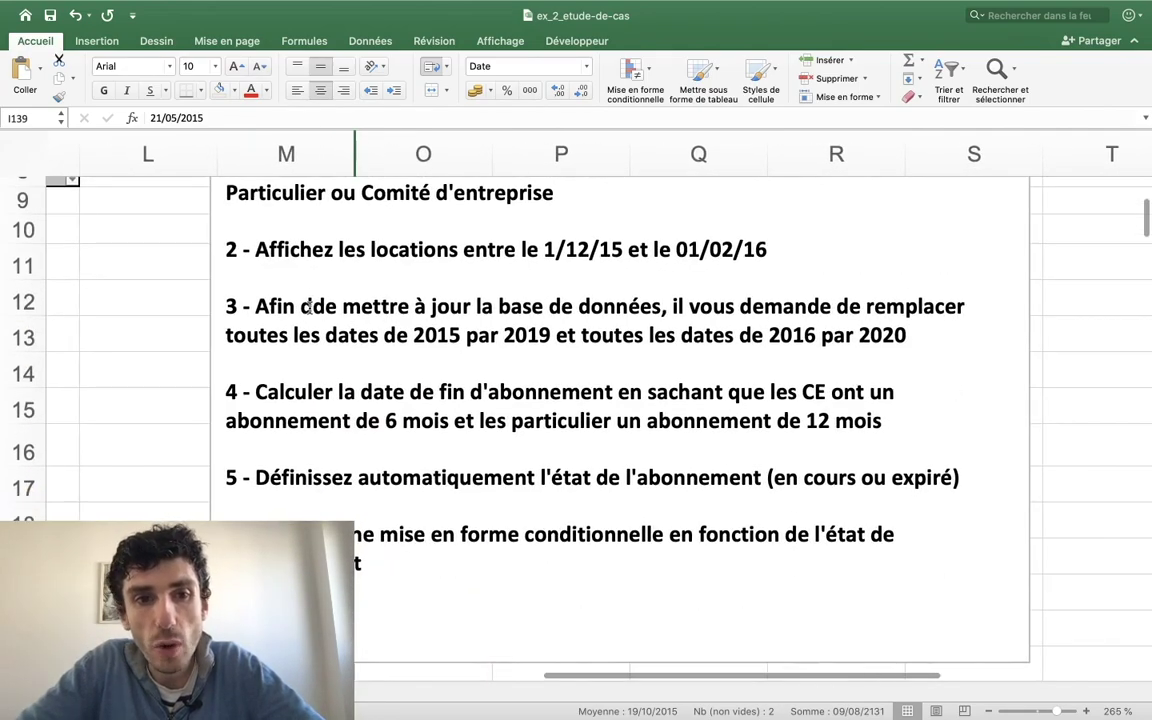
{"action": "left_click", "coordinate": [313, 306]}
{"action": "key", "text": "BackSpace"}
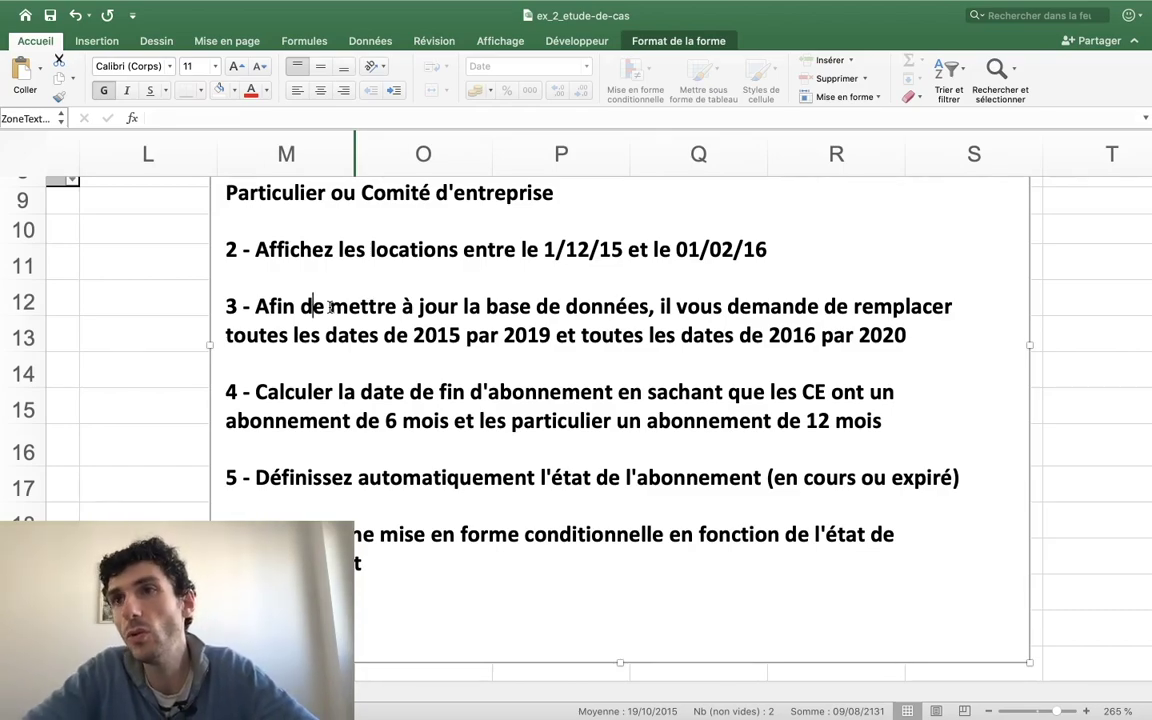
{"action": "key", "text": "ctrl+Right"}
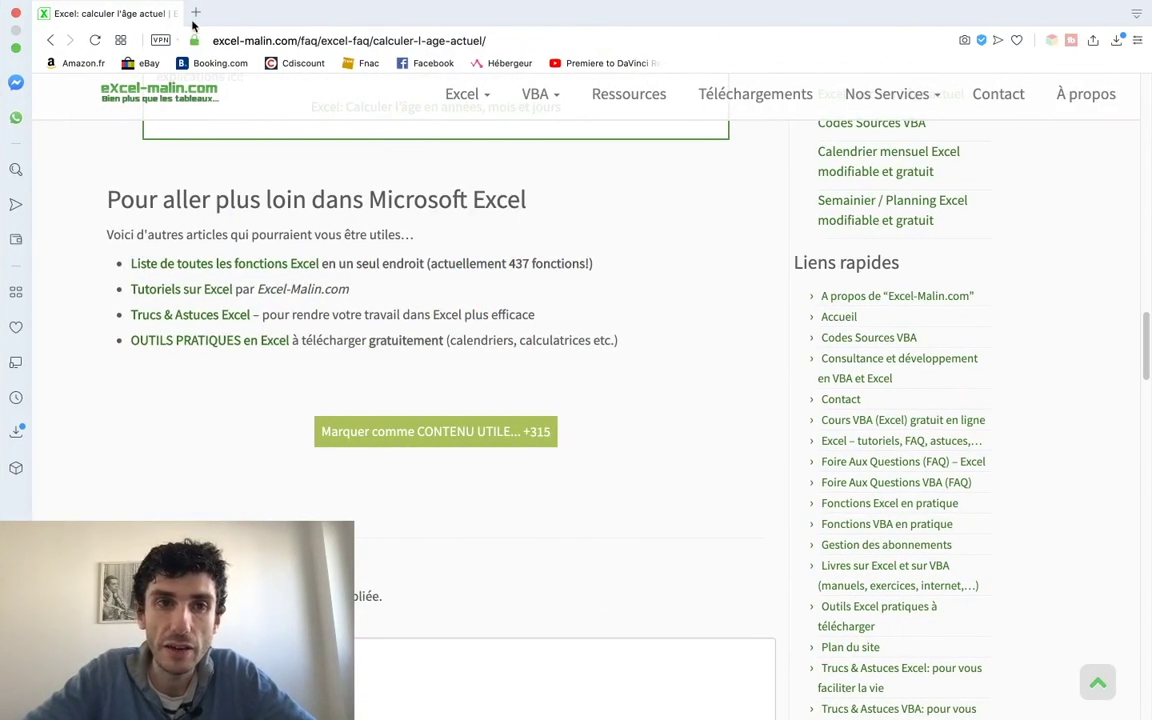
{"action": "left_click", "coordinate": [195, 14]}
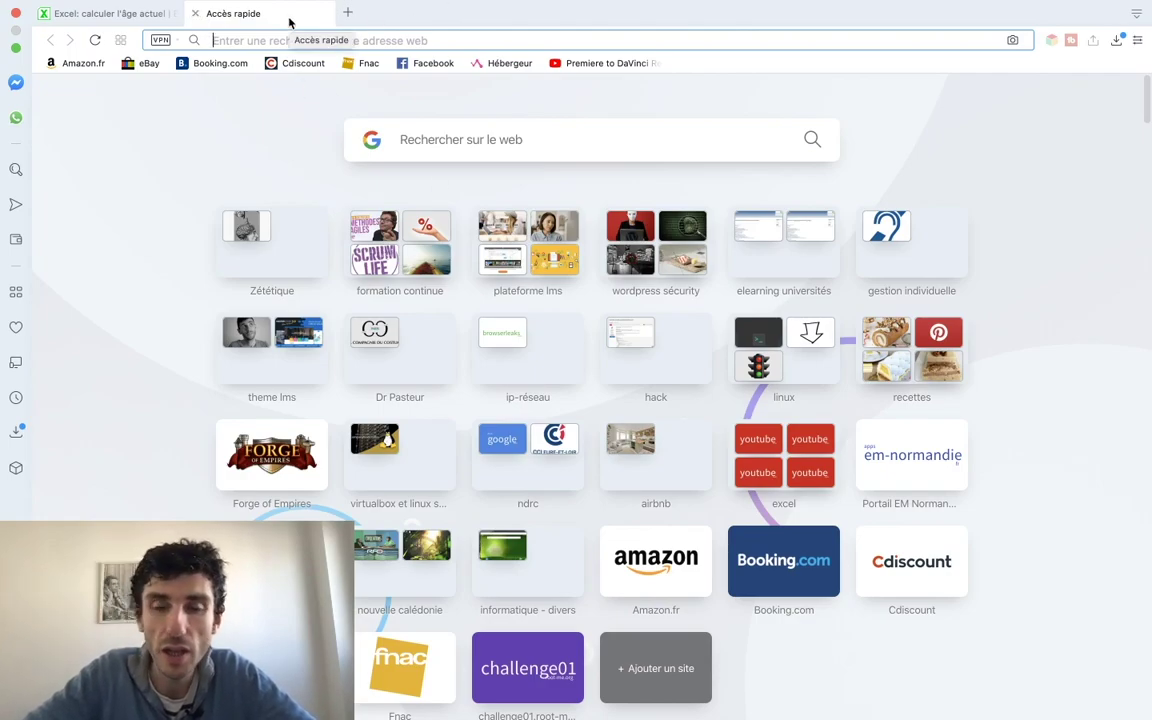
{"action": "key", "text": "ctrl+Left"}
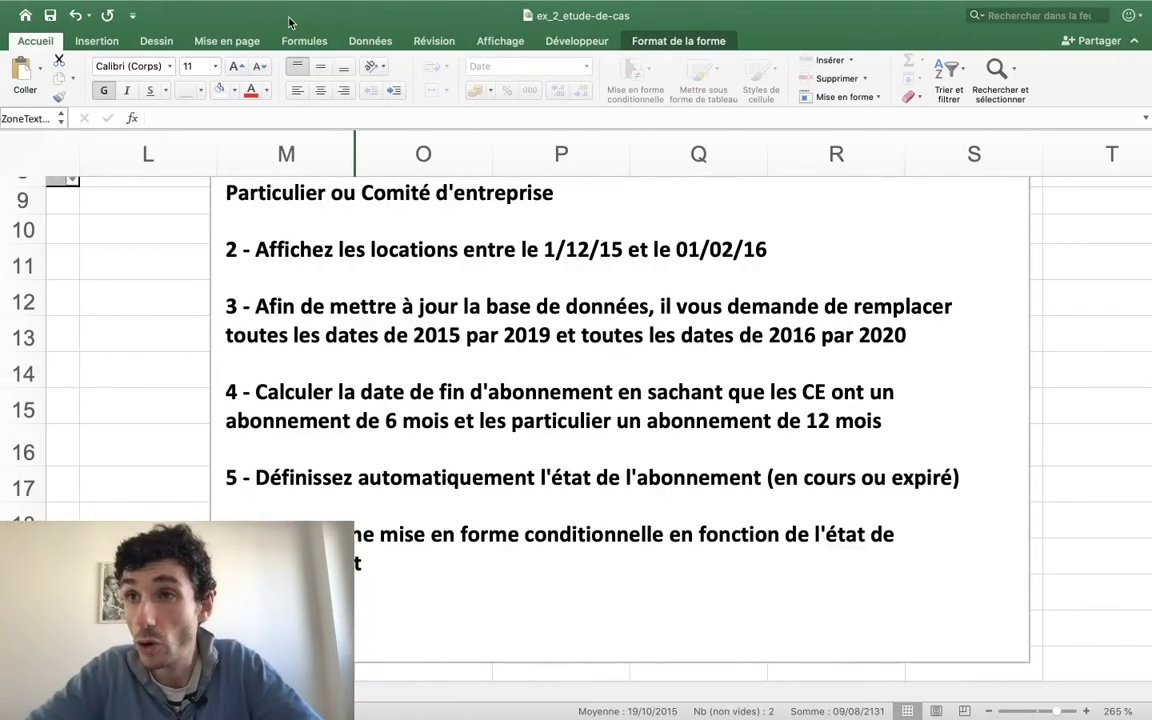
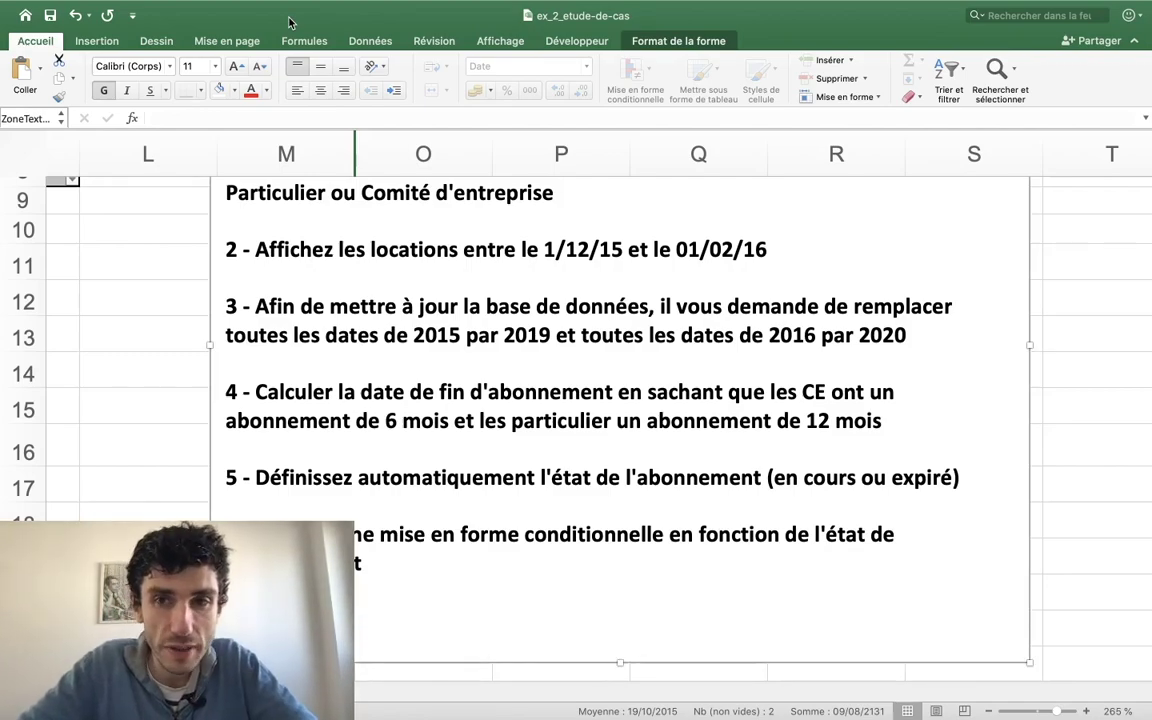
Leave the instructions text box and dismiss the Find & Select menu.
{"action": "key", "text": "Escape"}
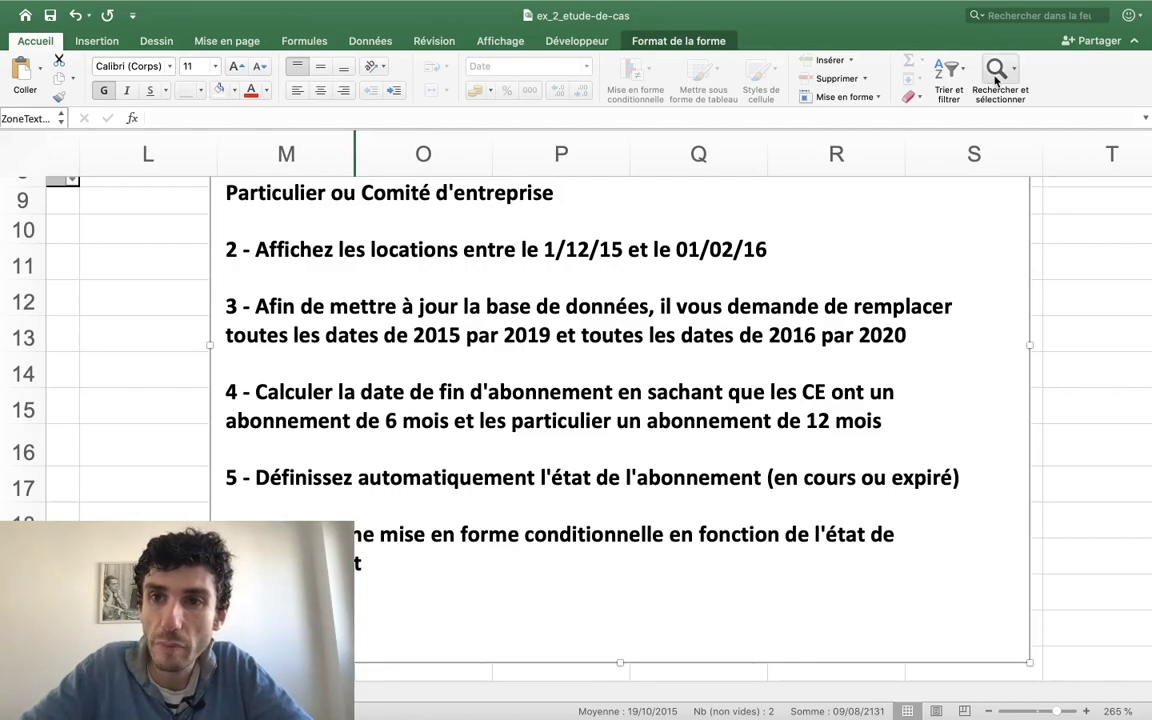
{"action": "left_click", "coordinate": [996, 76]}
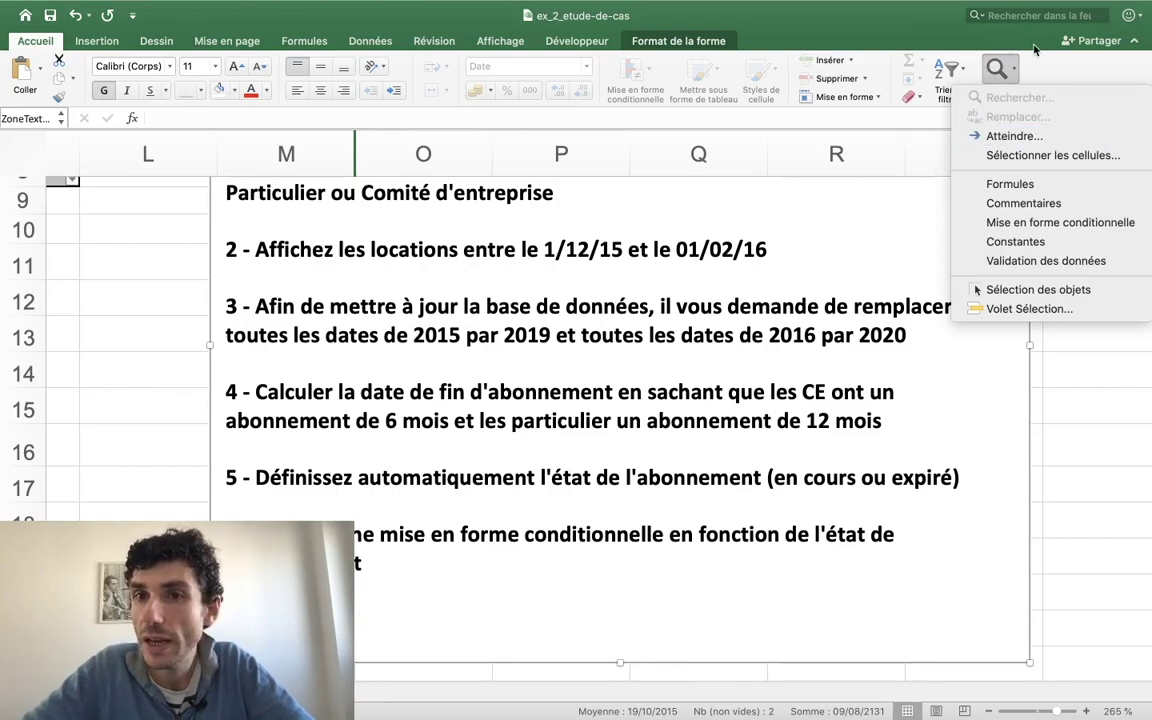
{"action": "left_click", "coordinate": [996, 90]}
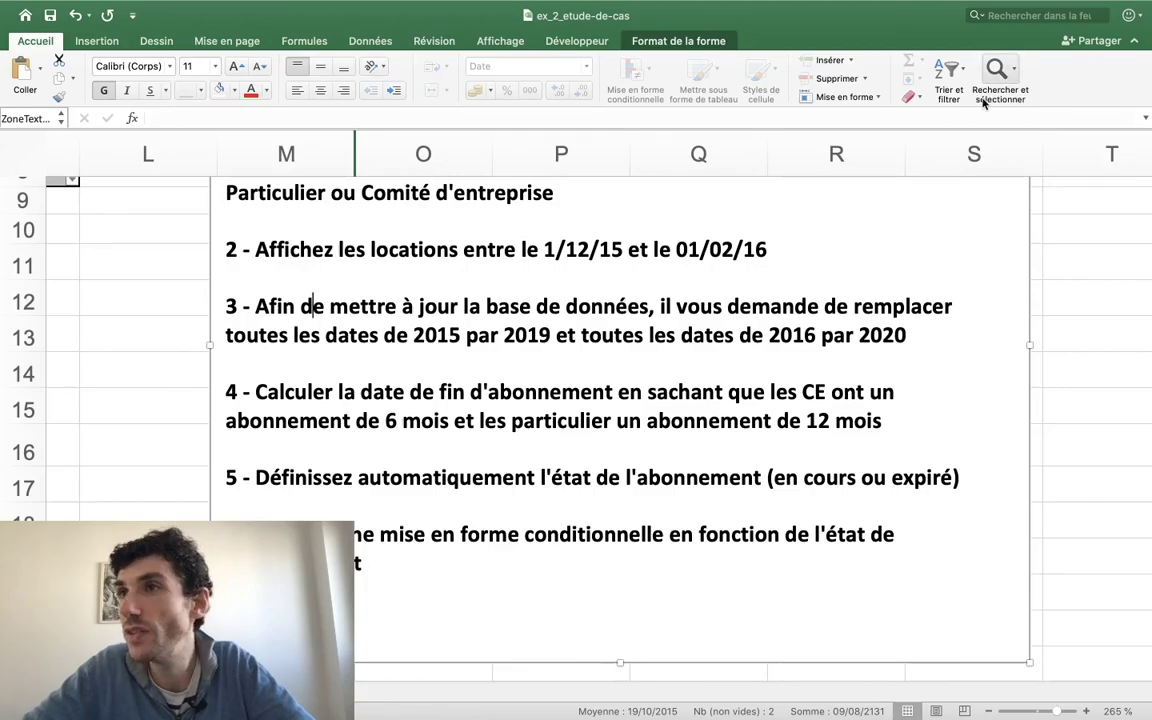
Select the Date abonnement dates from 03/03/2015 in I9 down to the last subscriber.
{"action": "scroll", "coordinate": [617, 303], "scroll_direction": "left", "scroll_amount": 2}
{"action": "scroll", "coordinate": [620, 305], "scroll_direction": "left", "scroll_amount": 5}
{"action": "scroll", "coordinate": [621, 306], "scroll_direction": "left", "scroll_amount": 5}
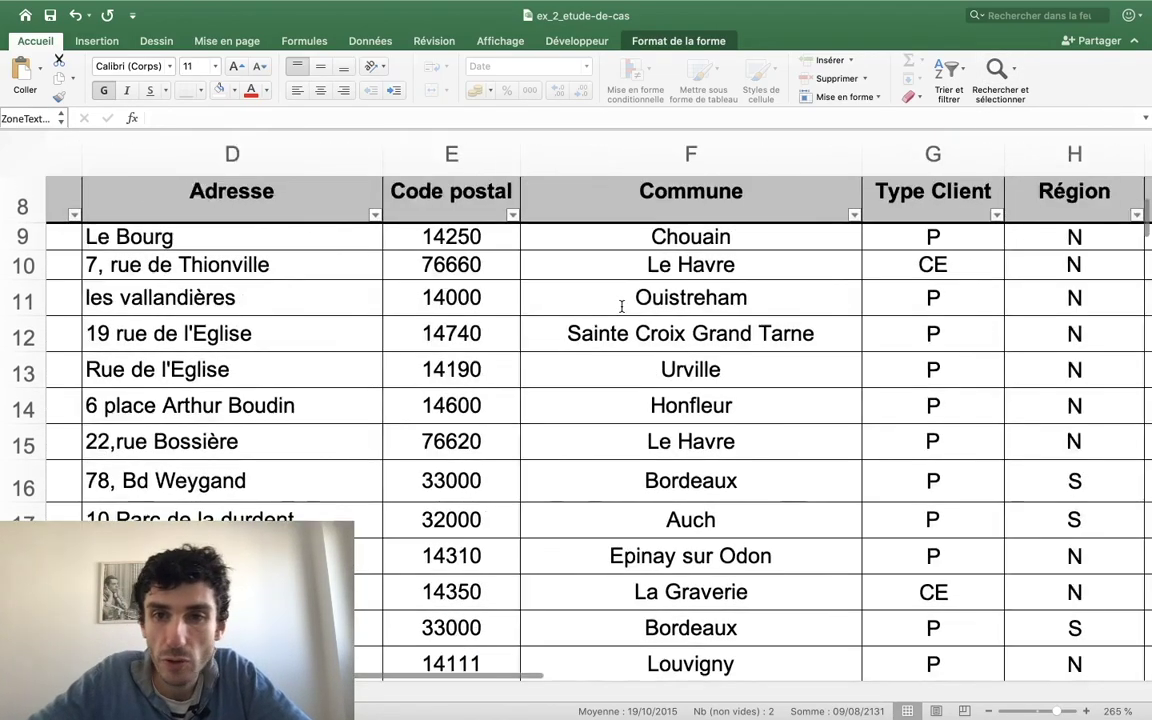
{"action": "scroll", "coordinate": [621, 306], "scroll_direction": "right", "scroll_amount": 3}
{"action": "scroll", "coordinate": [621, 306], "scroll_direction": "up", "scroll_amount": 1}
{"action": "scroll", "coordinate": [621, 306], "scroll_direction": "down", "scroll_amount": 1}
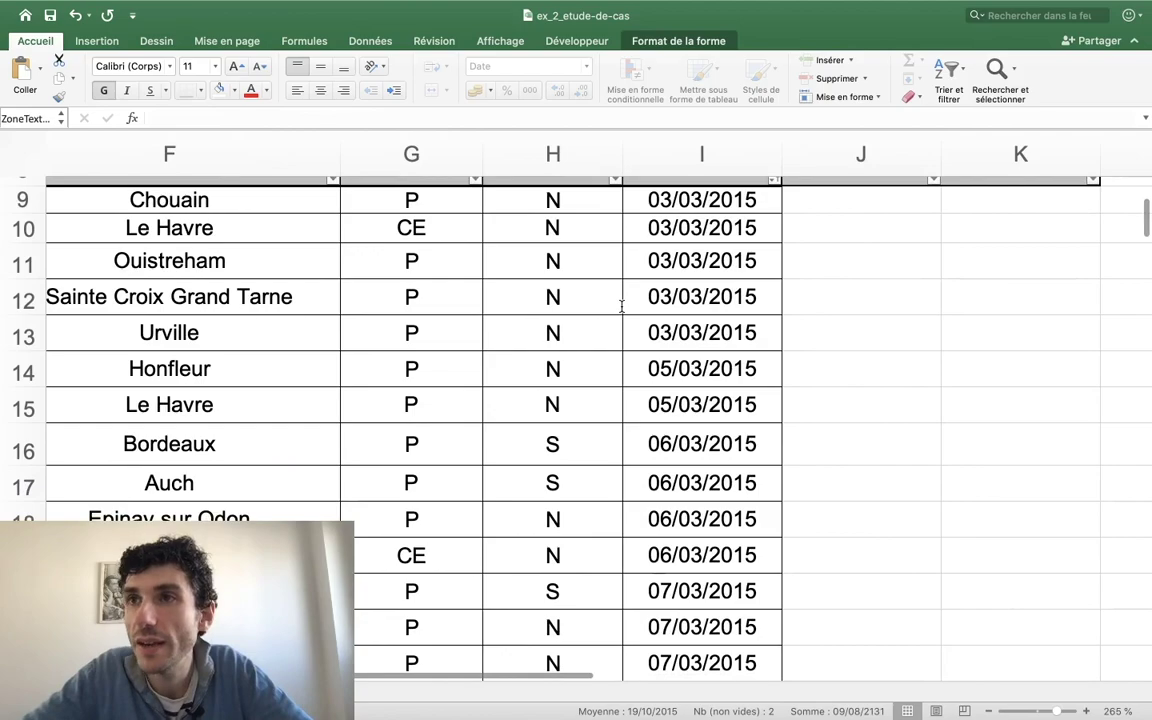
{"action": "scroll", "coordinate": [621, 305], "scroll_direction": "right", "scroll_amount": 1}
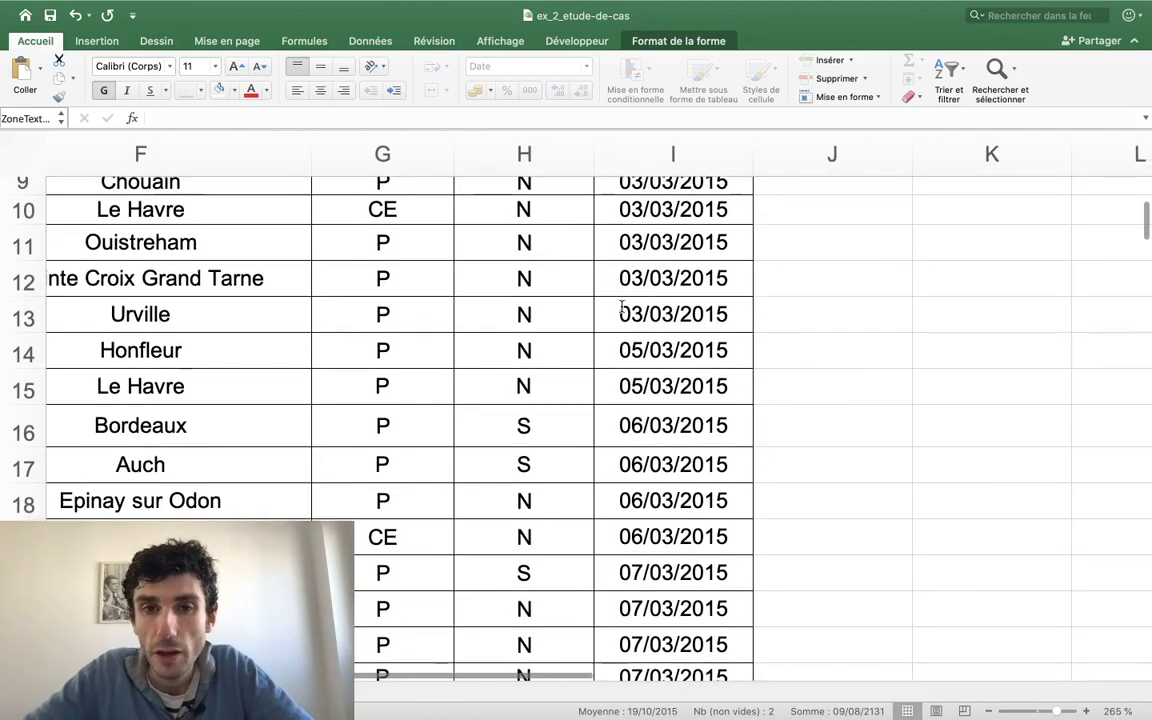
{"action": "scroll", "coordinate": [621, 304], "scroll_direction": "up", "scroll_amount": 3}
{"action": "left_click", "coordinate": [634, 326]}
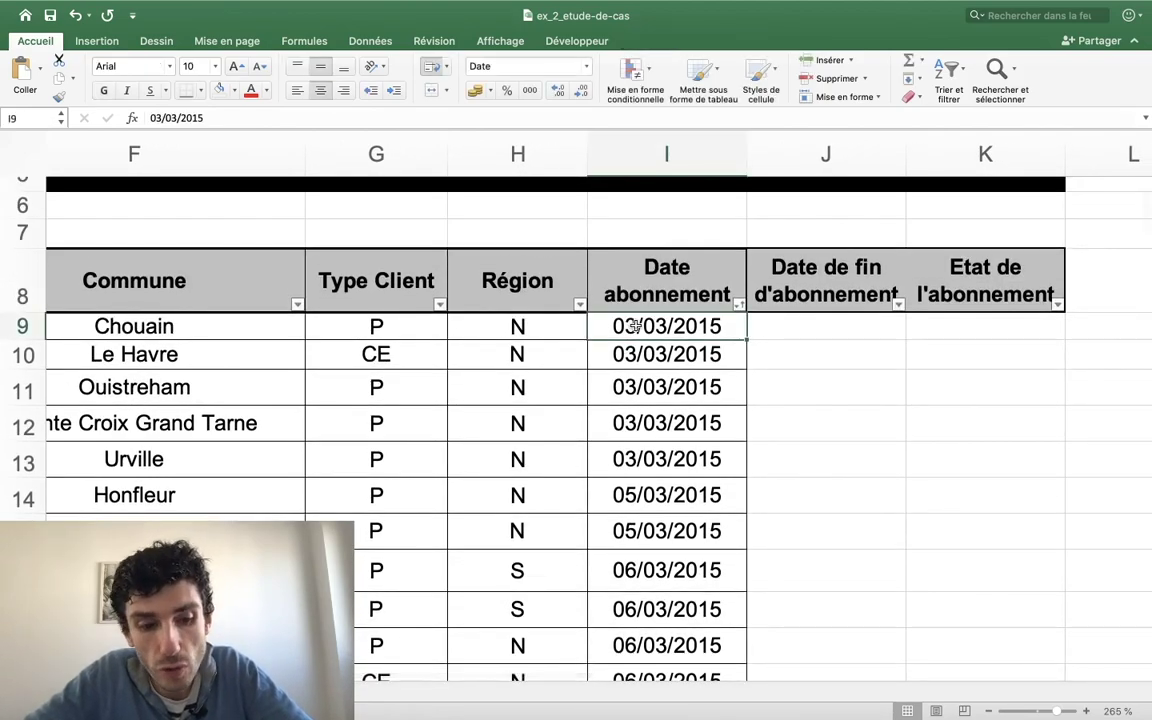
{"action": "key", "text": "super+shift+Down"}
{"action": "scroll", "coordinate": [636, 326], "scroll_direction": "down", "scroll_amount": 2}
{"action": "scroll", "coordinate": [636, 326], "scroll_direction": "up", "scroll_amount": 15}
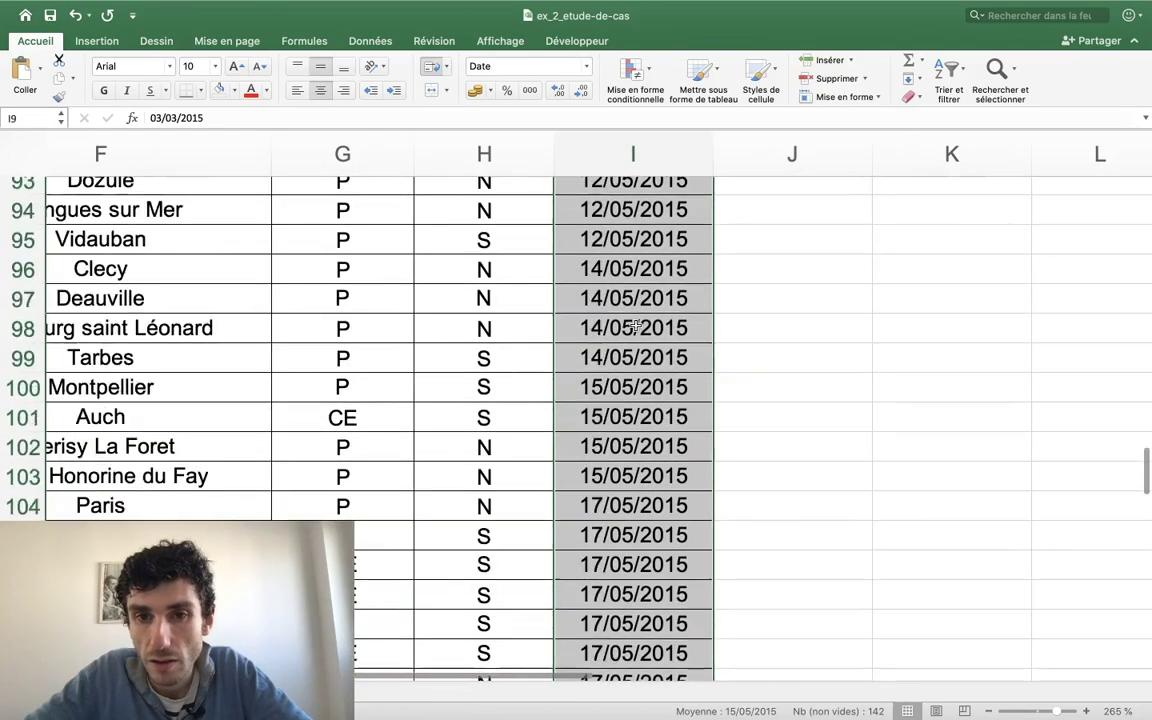
{"action": "scroll", "coordinate": [636, 326], "scroll_direction": "up", "scroll_amount": 15}
{"action": "scroll", "coordinate": [636, 326], "scroll_direction": "right", "scroll_amount": 2}
{"action": "scroll", "coordinate": [636, 326], "scroll_direction": "up", "scroll_amount": 4}
{"action": "scroll", "coordinate": [636, 326], "scroll_direction": "up", "scroll_amount": 5}
{"action": "scroll", "coordinate": [636, 326], "scroll_direction": "up", "scroll_amount": 5}
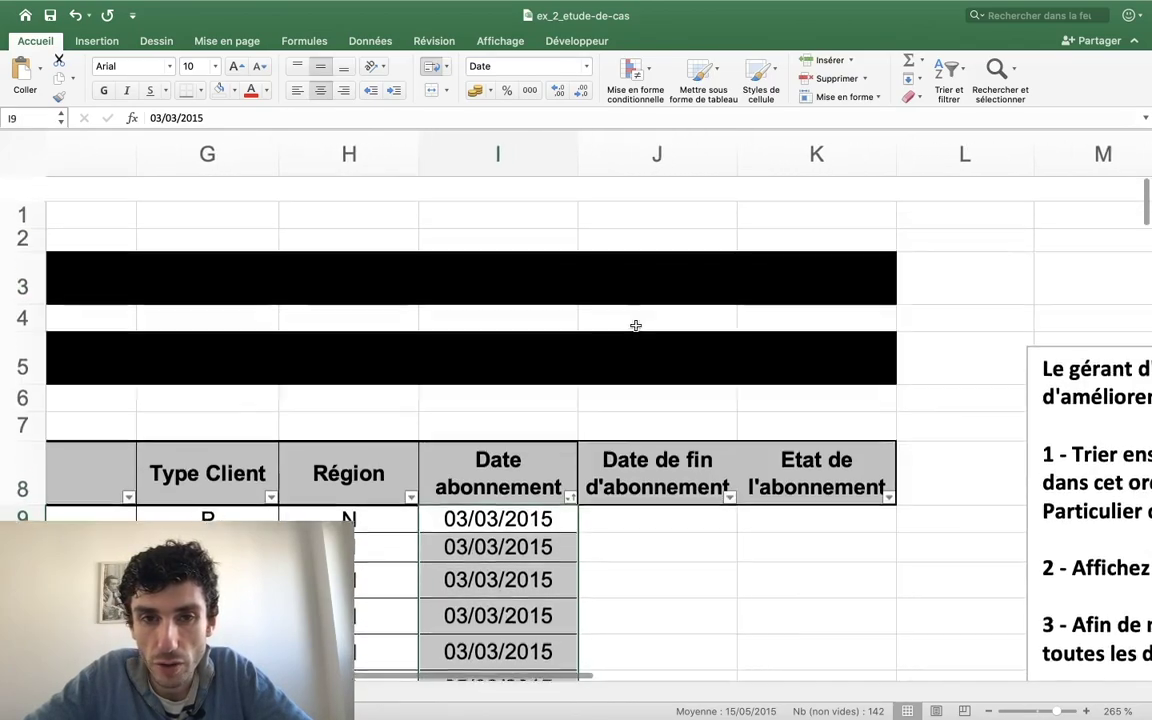
{"action": "scroll", "coordinate": [636, 326], "scroll_direction": "down", "scroll_amount": 1}
{"action": "scroll", "coordinate": [636, 326], "scroll_direction": "down", "scroll_amount": 1}
{"action": "scroll", "coordinate": [636, 326], "scroll_direction": "left", "scroll_amount": 1}
{"action": "scroll", "coordinate": [636, 326], "scroll_direction": "down", "scroll_amount": 1}
{"action": "scroll", "coordinate": [636, 326], "scroll_direction": "up", "scroll_amount": 1}
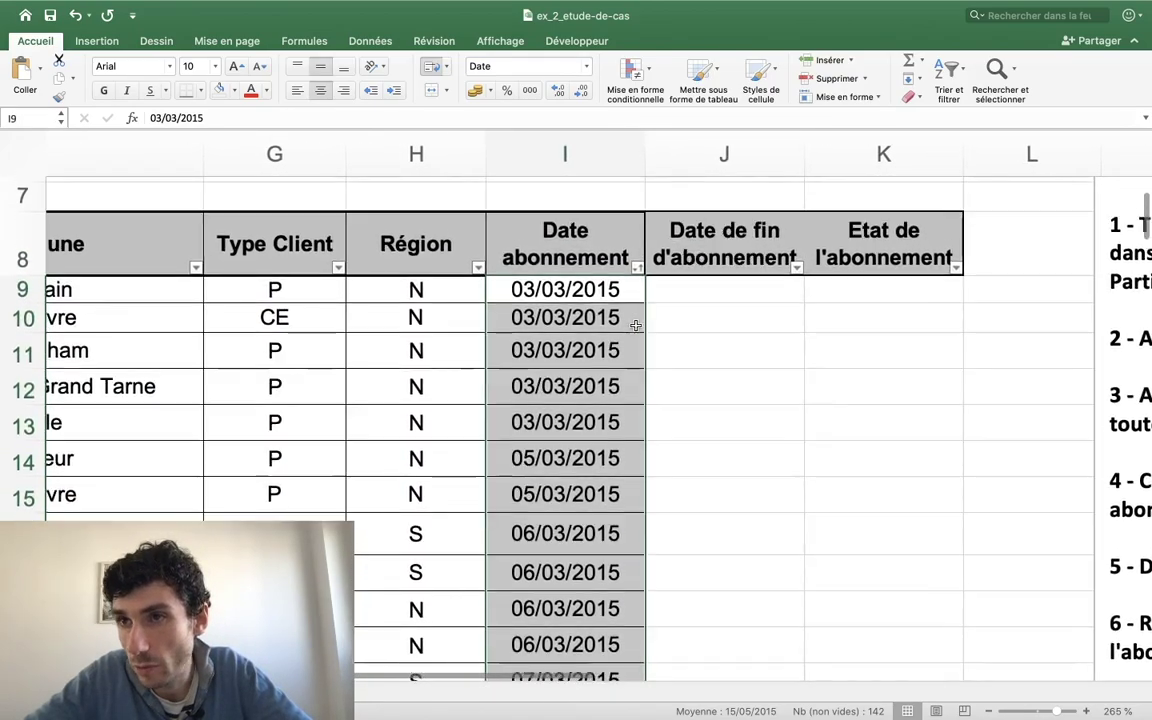
{"action": "scroll", "coordinate": [636, 326], "scroll_direction": "up", "scroll_amount": 2}
{"action": "scroll", "coordinate": [636, 326], "scroll_direction": "down", "scroll_amount": 2}
{"action": "scroll", "coordinate": [636, 326], "scroll_direction": "right", "scroll_amount": 2}
{"action": "scroll", "coordinate": [636, 326], "scroll_direction": "up", "scroll_amount": 2}
{"action": "scroll", "coordinate": [636, 326], "scroll_direction": "right", "scroll_amount": 1}
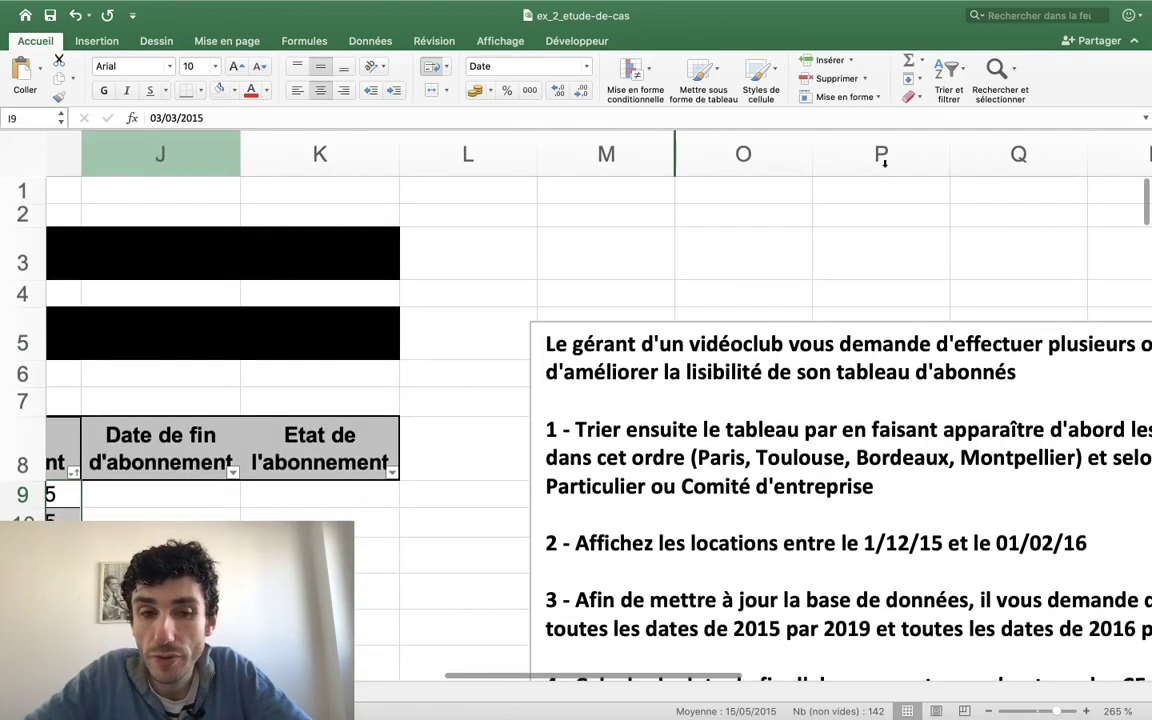
{"action": "scroll", "coordinate": [381, 483], "scroll_direction": "left", "scroll_amount": 1}
{"action": "scroll", "coordinate": [386, 486], "scroll_direction": "down", "scroll_amount": 5}
{"action": "scroll", "coordinate": [386, 486], "scroll_direction": "left", "scroll_amount": 2}
{"action": "scroll", "coordinate": [386, 486], "scroll_direction": "up", "scroll_amount": 5}
{"action": "scroll", "coordinate": [386, 486], "scroll_direction": "right", "scroll_amount": 1}
{"action": "scroll", "coordinate": [386, 486], "scroll_direction": "right", "scroll_amount": 2}
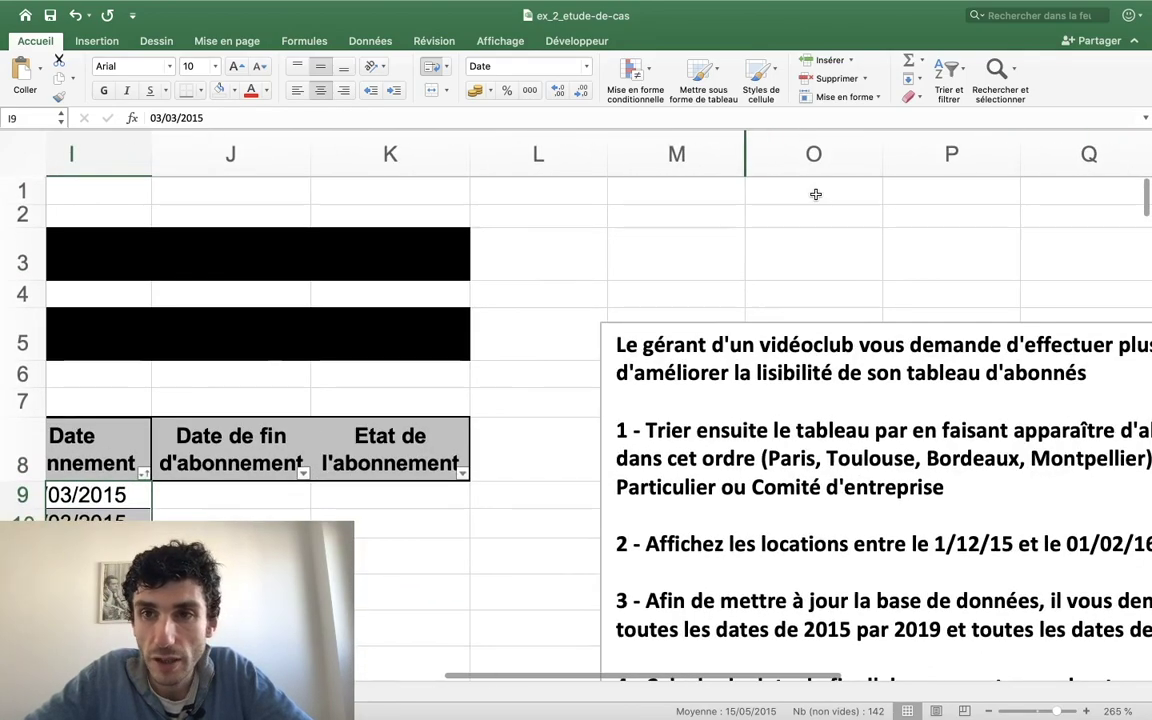
Replace all occurrences of 2015 with 2019 within the sheet, confirming the 131 replacements.
{"action": "left_click", "coordinate": [1005, 85]}
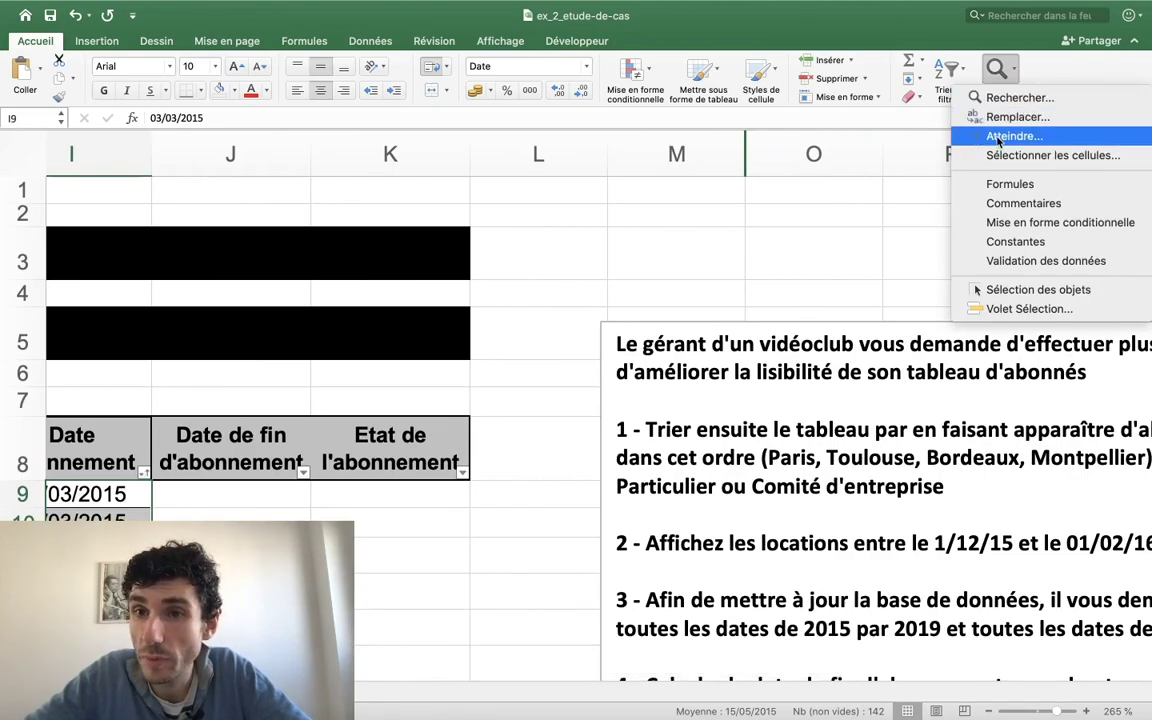
{"action": "left_click", "coordinate": [998, 117]}
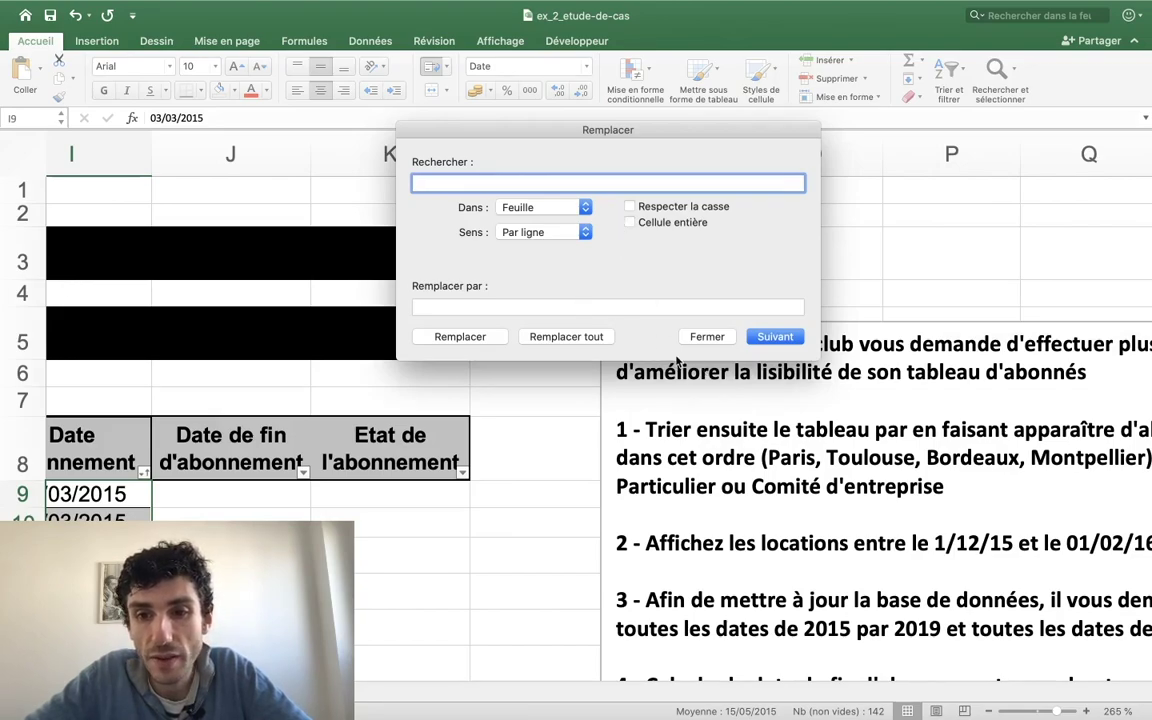
{"action": "type", "text": "2"}
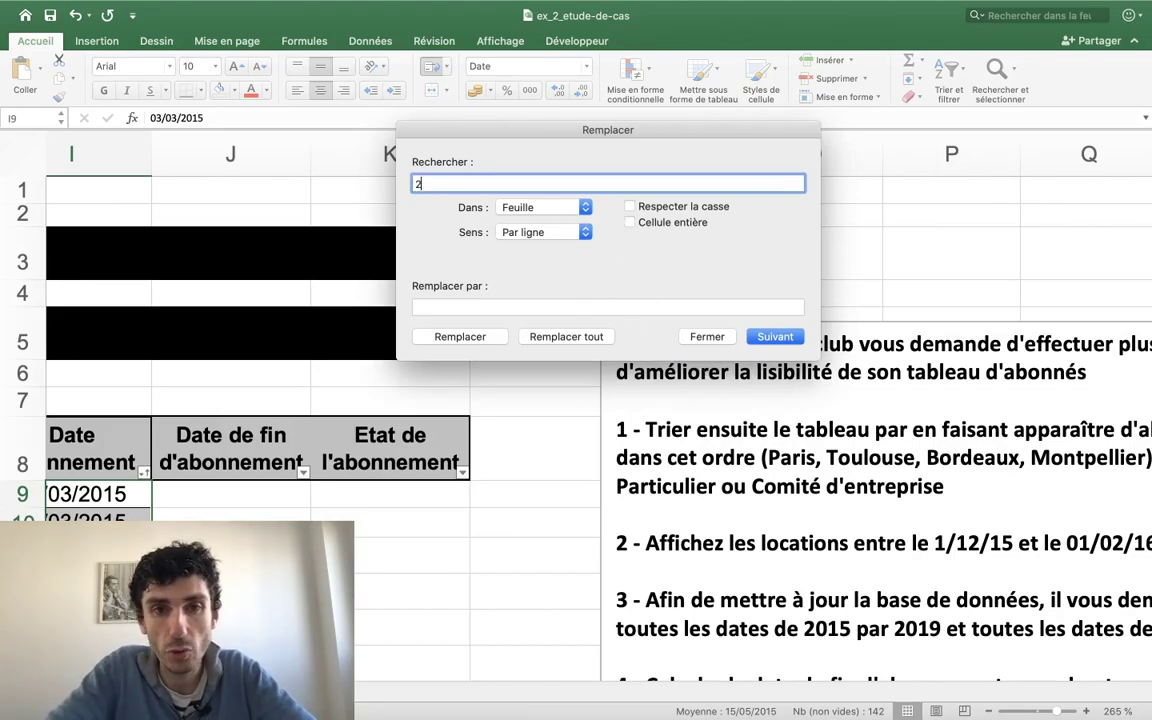
{"action": "type", "text": "015"}
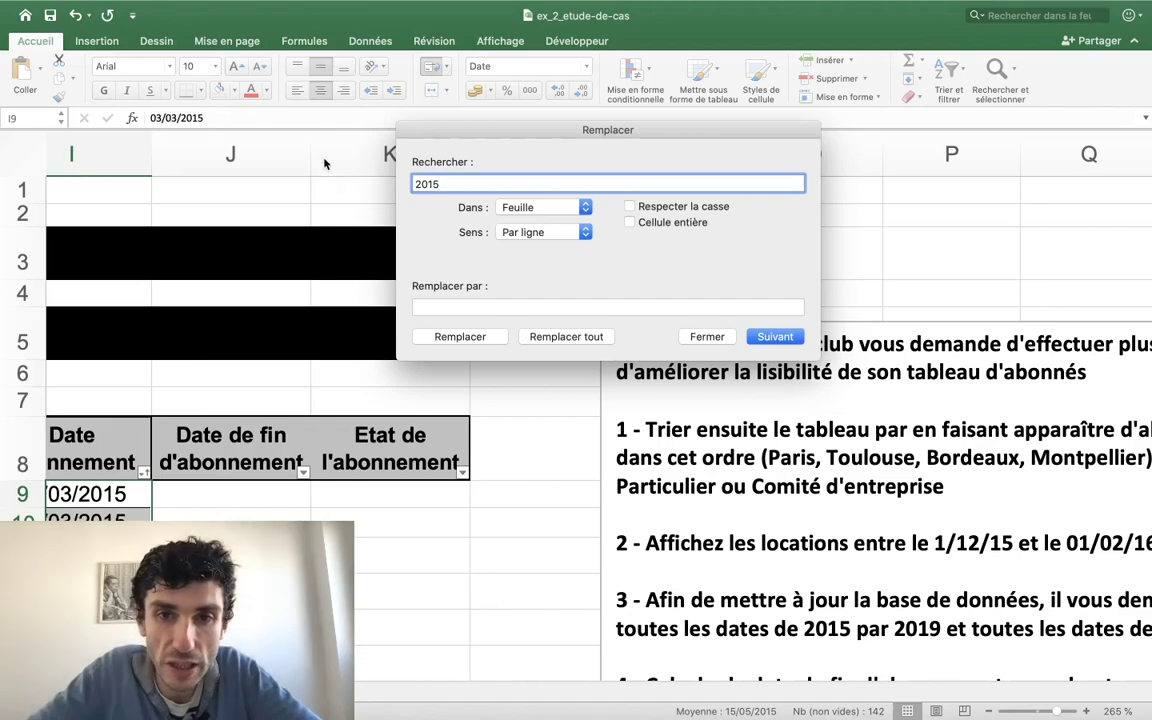
{"action": "left_click", "coordinate": [565, 210]}
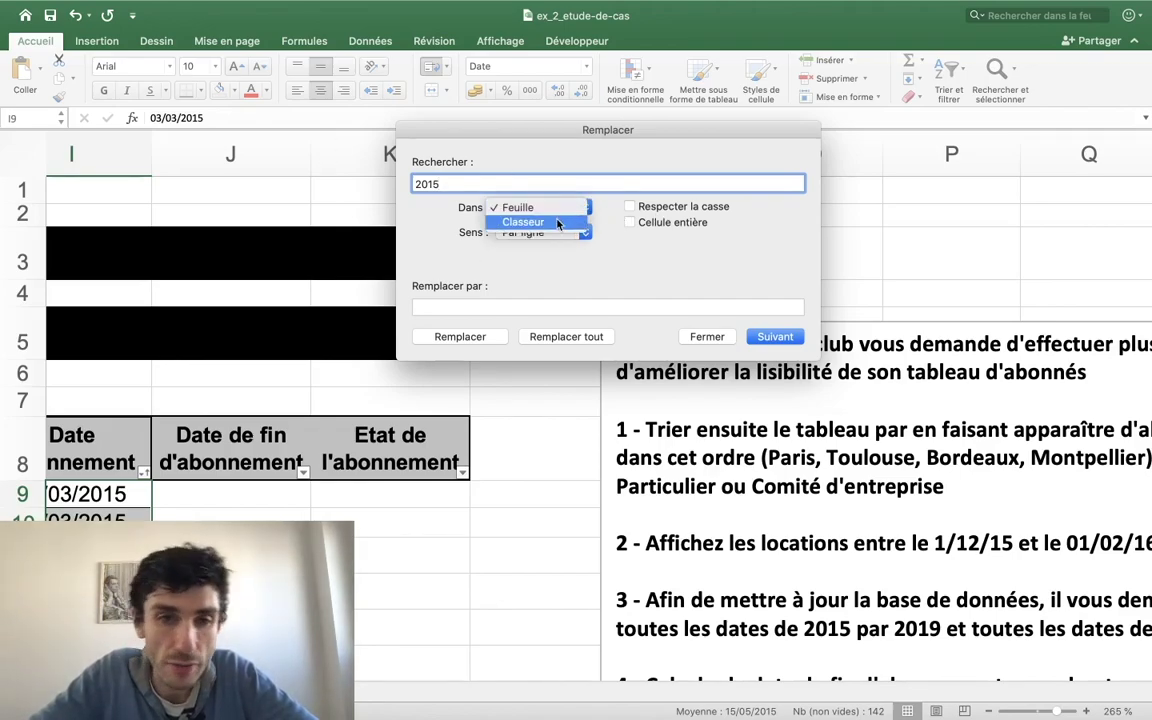
{"action": "left_click", "coordinate": [562, 208]}
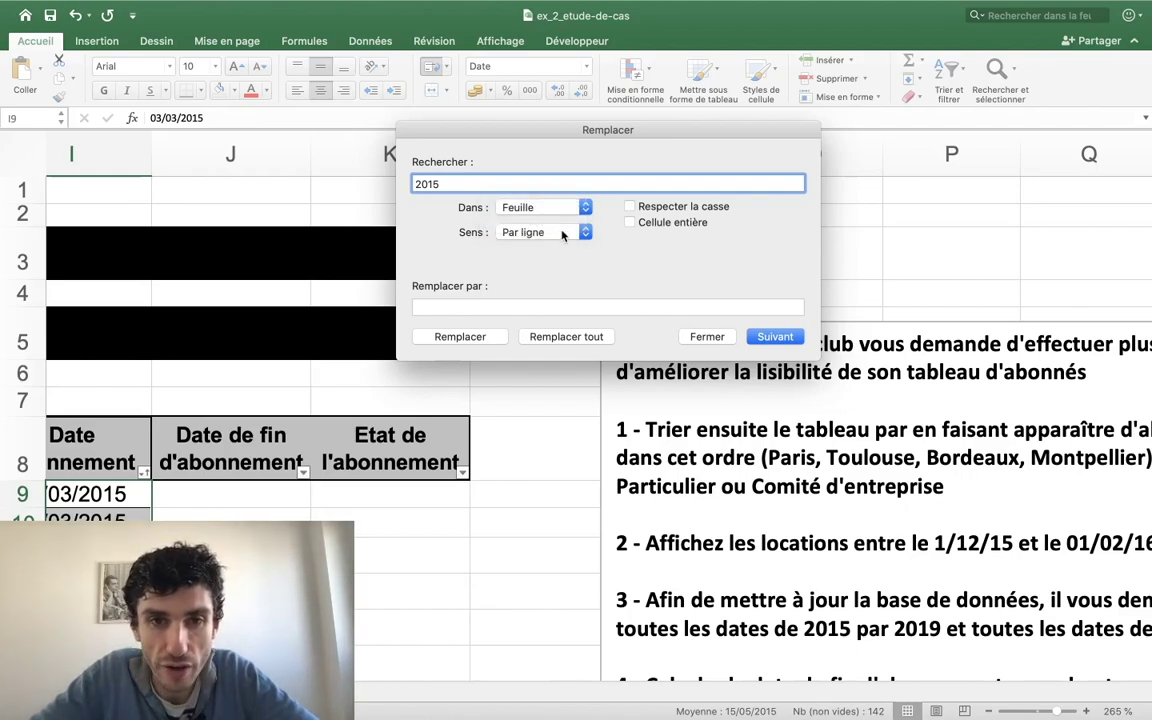
{"action": "left_click", "coordinate": [568, 232]}
{"action": "left_click", "coordinate": [568, 232]}
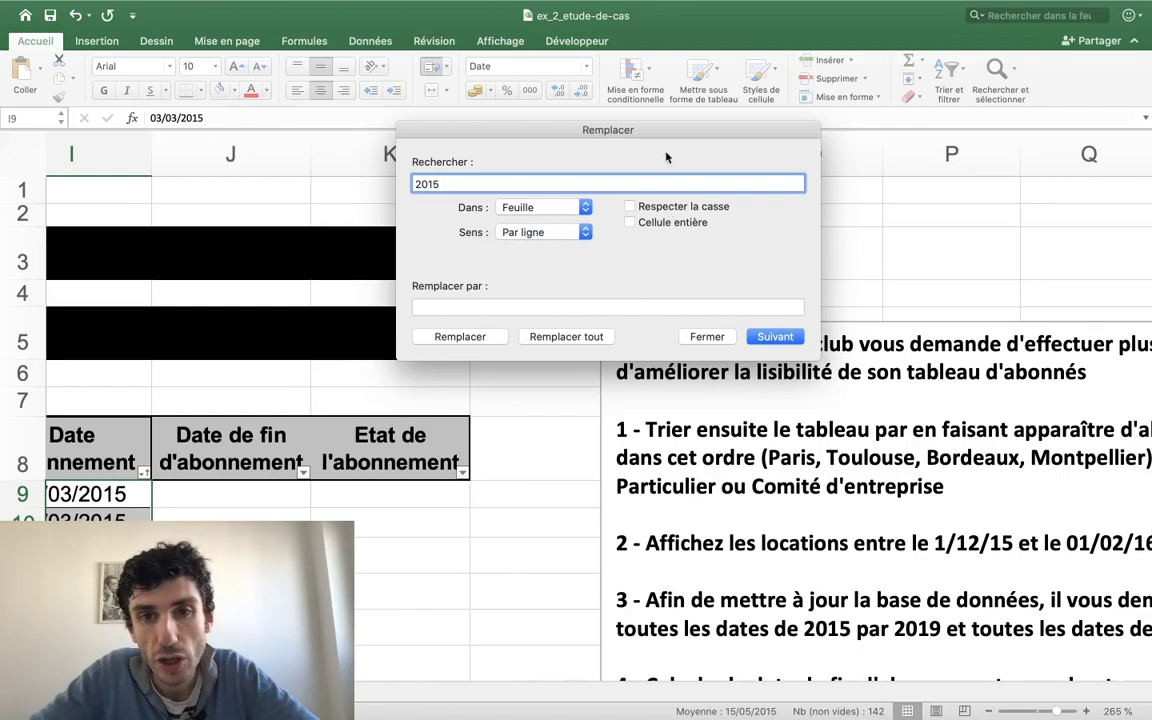
{"action": "left_click", "coordinate": [482, 308]}
{"action": "type", "text": "2019"}
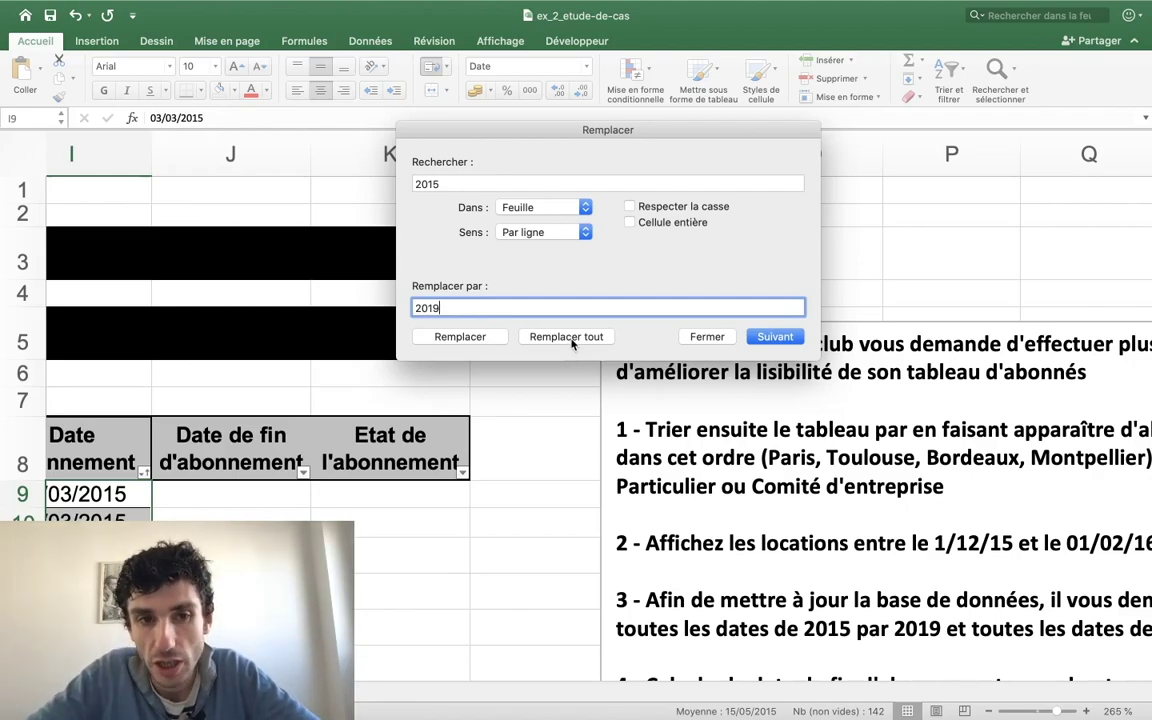
{"action": "left_click", "coordinate": [570, 339]}
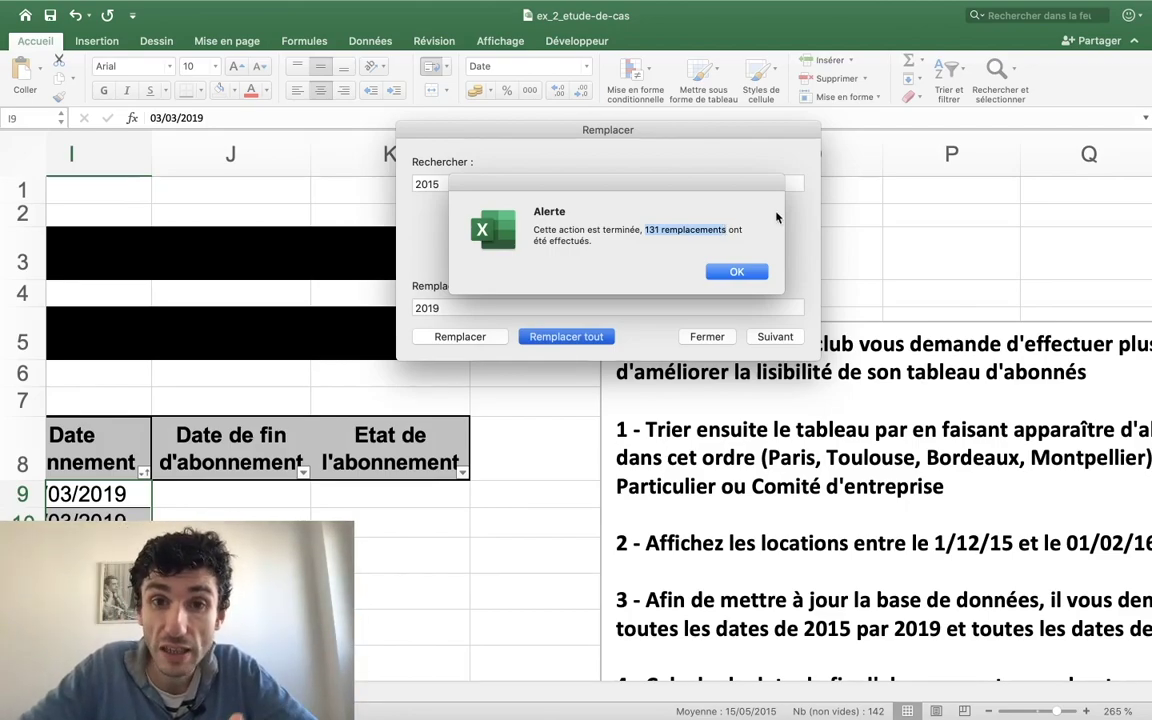
{"action": "left_click", "coordinate": [728, 276]}
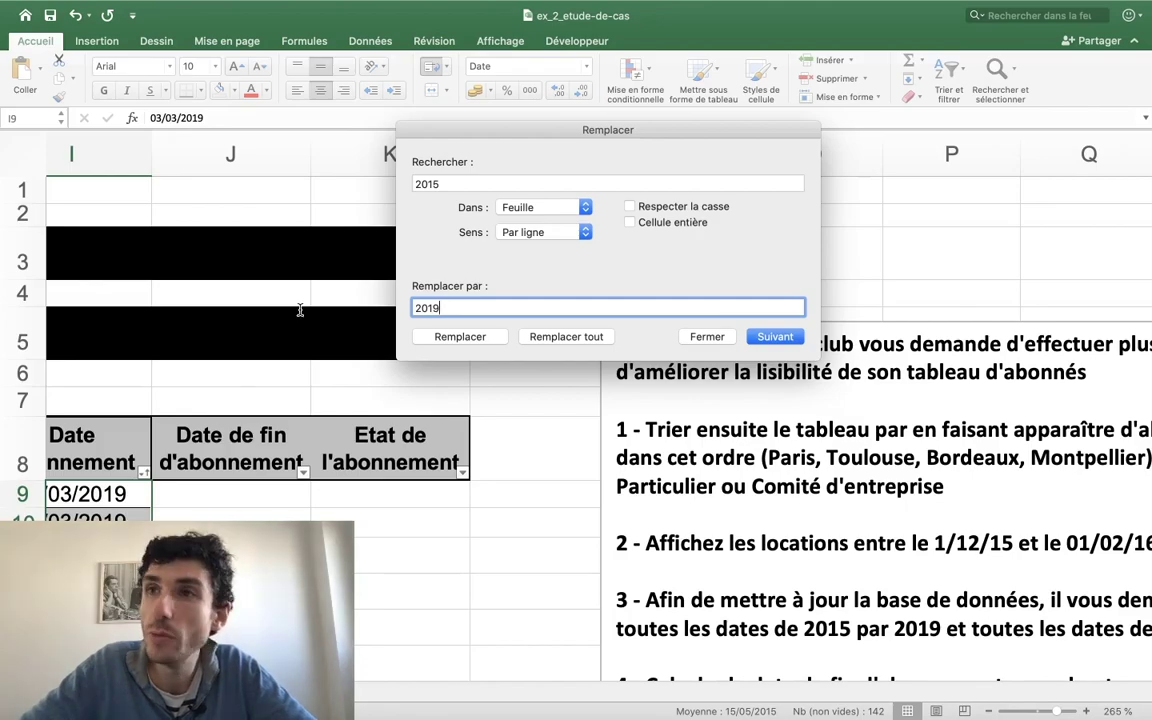
Close the Replace dialog and check the dates now run 03/03/2019 to 17/05/2019.
{"action": "left_click", "coordinate": [707, 337]}
{"action": "scroll", "coordinate": [254, 470], "scroll_direction": "down", "scroll_amount": 10}
{"action": "scroll", "coordinate": [254, 470], "scroll_direction": "left", "scroll_amount": 3}
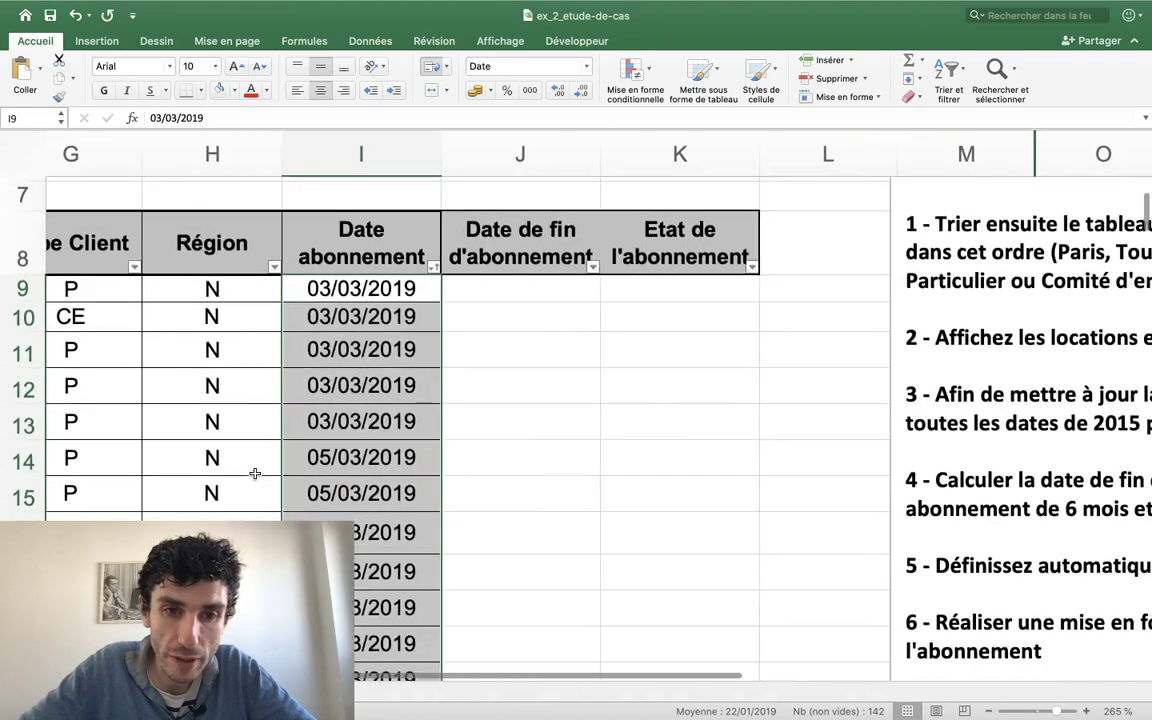
{"action": "scroll", "coordinate": [255, 473], "scroll_direction": "down", "scroll_amount": 5}
{"action": "scroll", "coordinate": [255, 473], "scroll_direction": "down", "scroll_amount": 4}
{"action": "scroll", "coordinate": [255, 473], "scroll_direction": "down", "scroll_amount": 5}
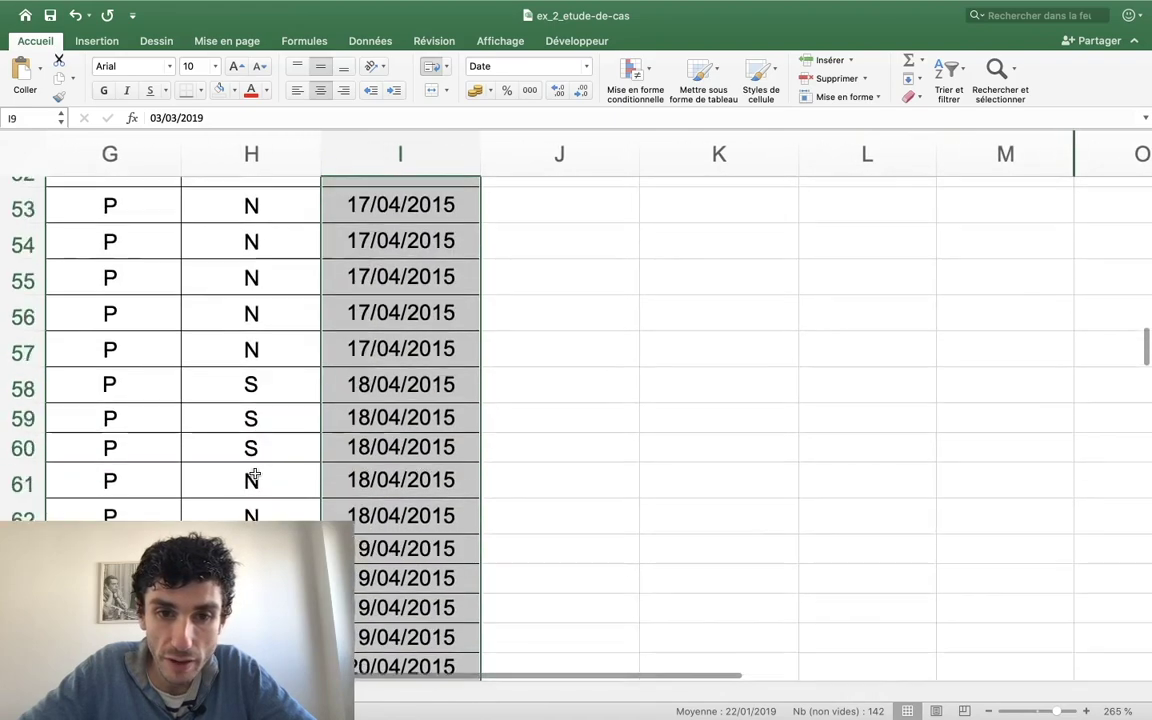
{"action": "scroll", "coordinate": [256, 474], "scroll_direction": "down", "scroll_amount": 1}
{"action": "scroll", "coordinate": [256, 474], "scroll_direction": "down", "scroll_amount": 2}
{"action": "scroll", "coordinate": [256, 474], "scroll_direction": "down", "scroll_amount": 5}
{"action": "scroll", "coordinate": [256, 474], "scroll_direction": "up", "scroll_amount": 15}
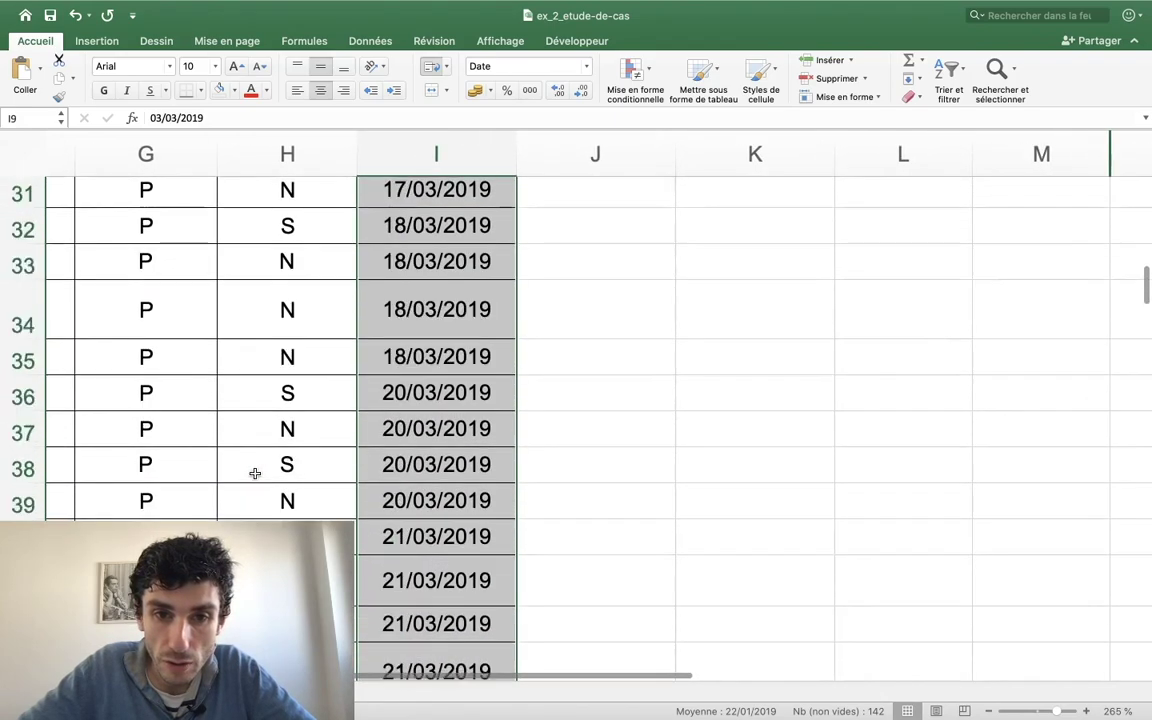
{"action": "scroll", "coordinate": [255, 473], "scroll_direction": "down", "scroll_amount": 6}
{"action": "scroll", "coordinate": [255, 473], "scroll_direction": "left", "scroll_amount": 1}
{"action": "scroll", "coordinate": [255, 473], "scroll_direction": "down", "scroll_amount": 2}
{"action": "scroll", "coordinate": [255, 473], "scroll_direction": "down", "scroll_amount": 3}
{"action": "scroll", "coordinate": [255, 473], "scroll_direction": "down", "scroll_amount": 5}
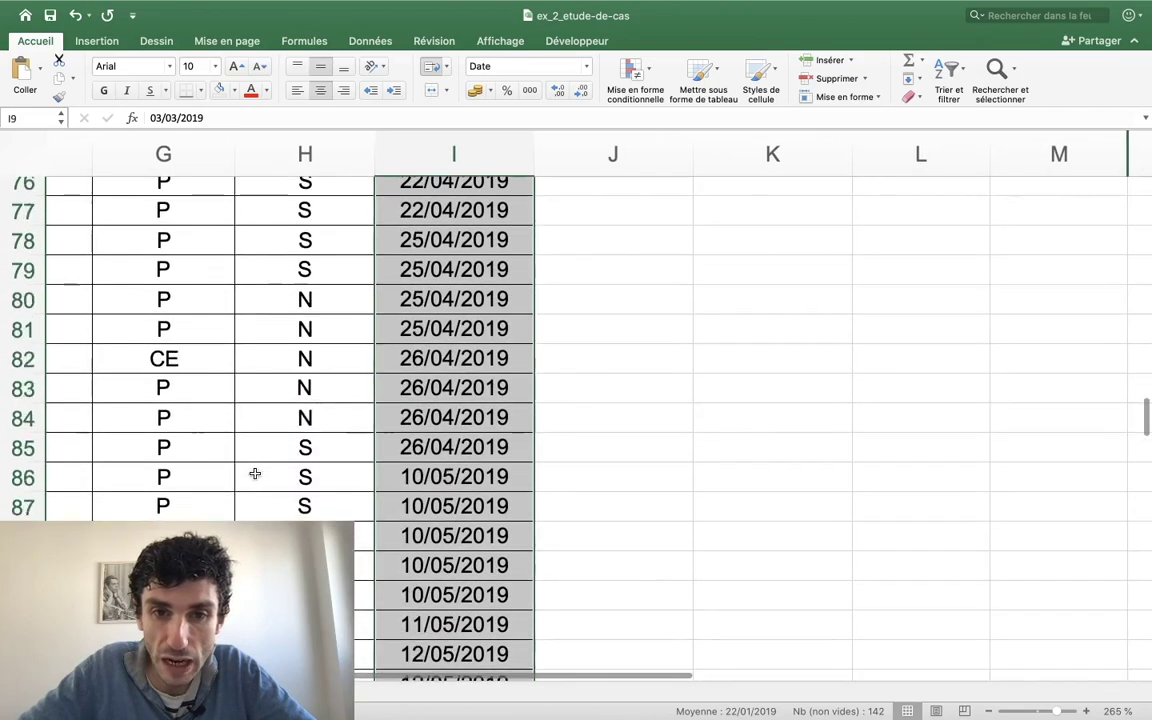
{"action": "scroll", "coordinate": [255, 473], "scroll_direction": "down", "scroll_amount": 5}
{"action": "scroll", "coordinate": [255, 473], "scroll_direction": "down", "scroll_amount": 4}
{"action": "scroll", "coordinate": [255, 473], "scroll_direction": "down", "scroll_amount": 2}
{"action": "scroll", "coordinate": [255, 473], "scroll_direction": "down", "scroll_amount": 1}
{"action": "scroll", "coordinate": [255, 473], "scroll_direction": "left", "scroll_amount": 1}
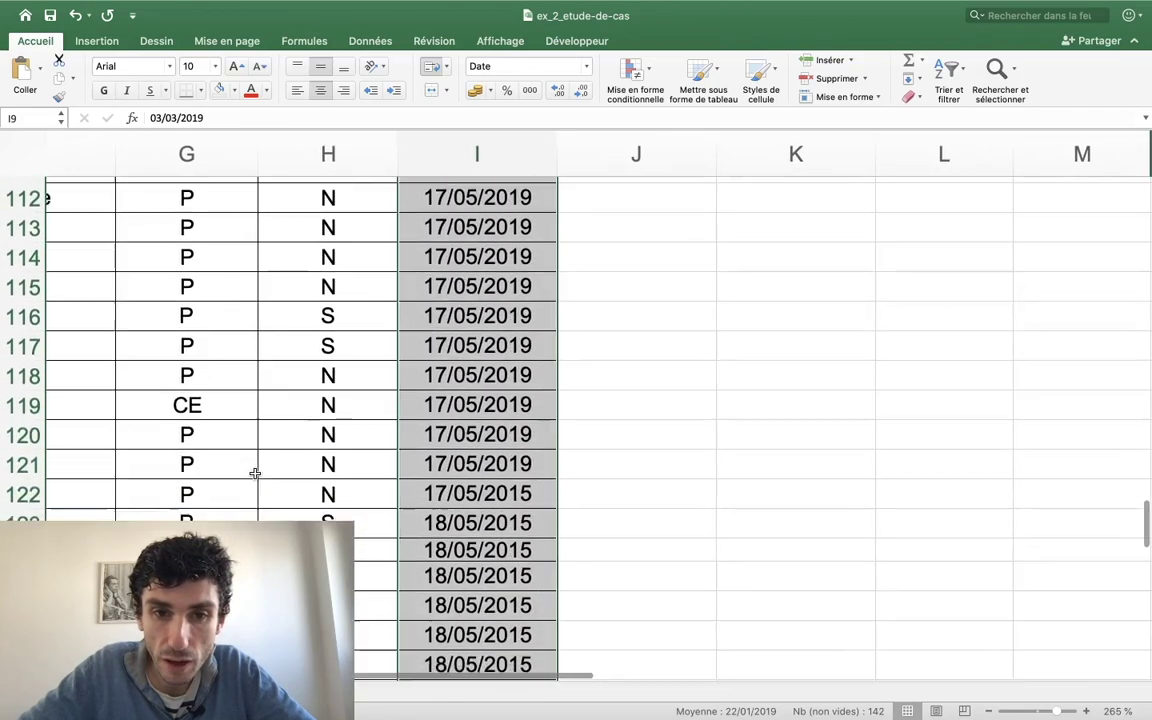
{"action": "scroll", "coordinate": [255, 473], "scroll_direction": "down", "scroll_amount": 2}
{"action": "scroll", "coordinate": [255, 473], "scroll_direction": "left", "scroll_amount": 1}
{"action": "scroll", "coordinate": [255, 473], "scroll_direction": "up", "scroll_amount": 2}
{"action": "scroll", "coordinate": [255, 473], "scroll_direction": "right", "scroll_amount": 1}
{"action": "scroll", "coordinate": [255, 473], "scroll_direction": "up", "scroll_amount": 3}
{"action": "scroll", "coordinate": [255, 473], "scroll_direction": "up", "scroll_amount": 15}
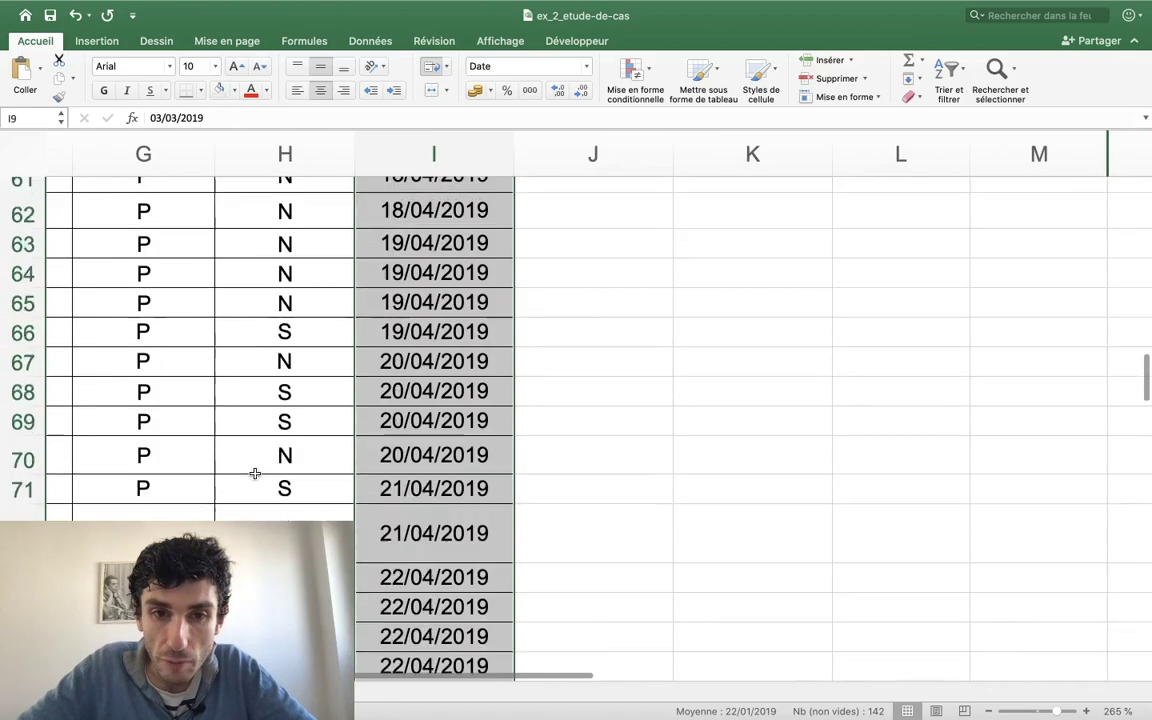
{"action": "scroll", "coordinate": [255, 473], "scroll_direction": "up", "scroll_amount": 15}
{"action": "scroll", "coordinate": [255, 473], "scroll_direction": "up", "scroll_amount": 10}
{"action": "scroll", "coordinate": [255, 473], "scroll_direction": "left", "scroll_amount": 2}
{"action": "scroll", "coordinate": [255, 473], "scroll_direction": "left", "scroll_amount": 2}
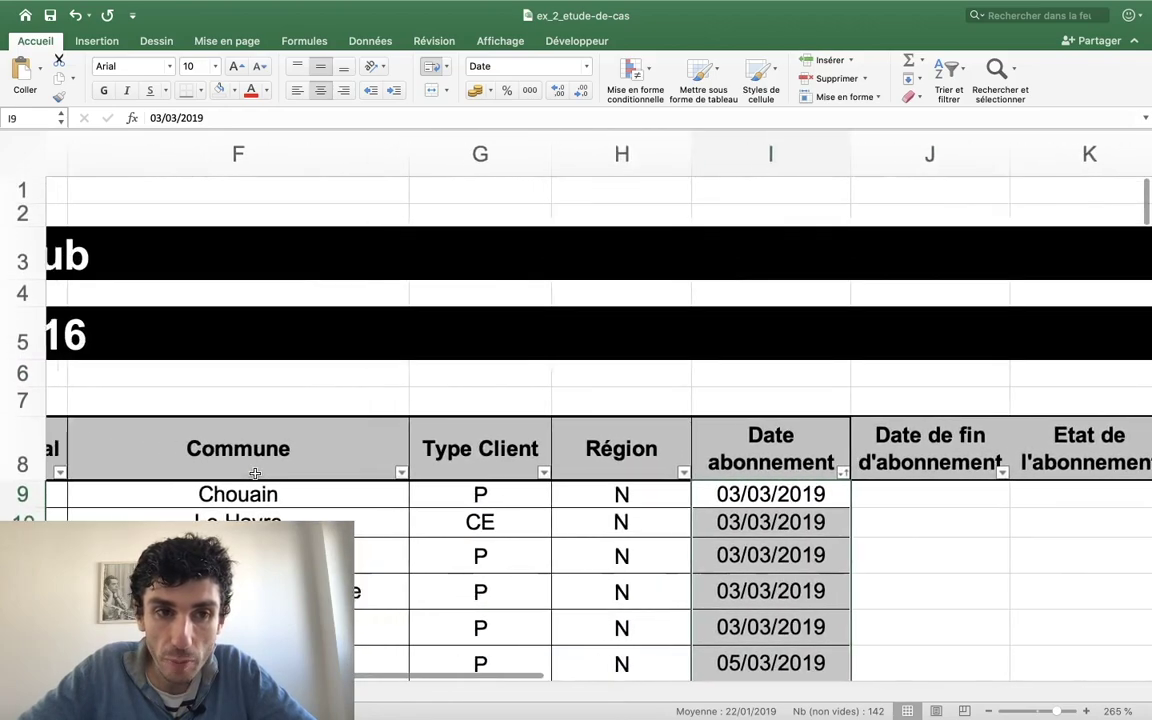
{"action": "scroll", "coordinate": [255, 473], "scroll_direction": "left", "scroll_amount": 5}
{"action": "scroll", "coordinate": [255, 477], "scroll_direction": "right", "scroll_amount": 5}
{"action": "scroll", "coordinate": [257, 473], "scroll_direction": "right", "scroll_amount": 2}
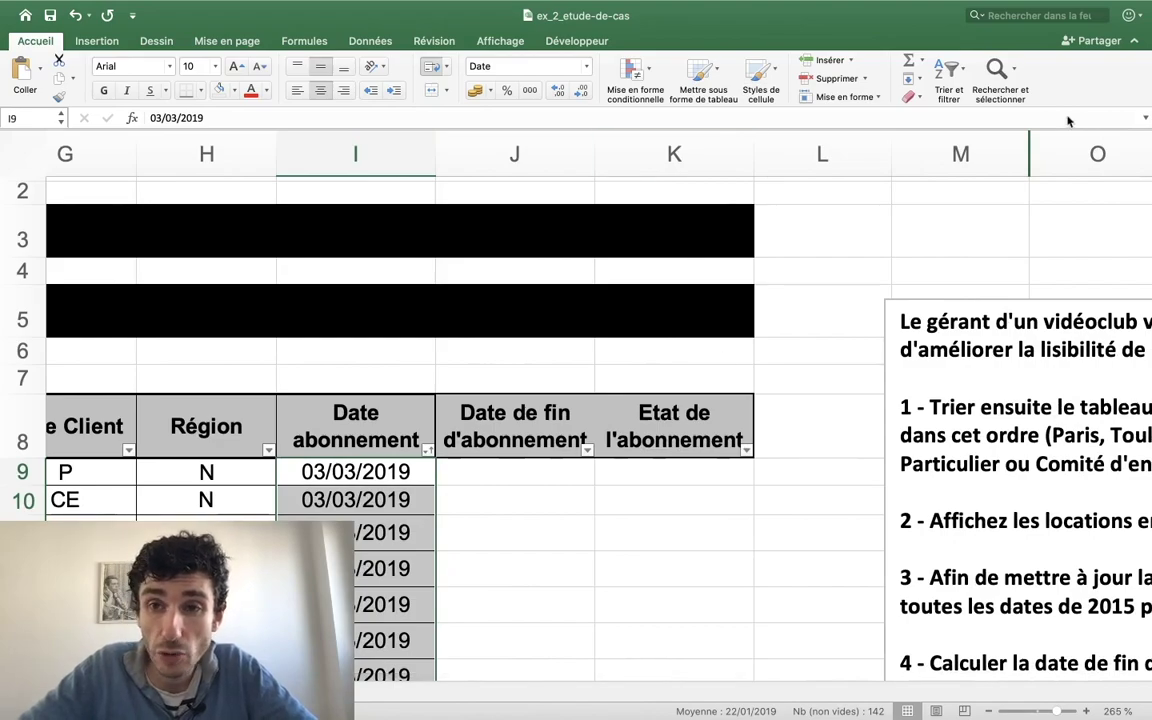
Replace all occurrences of 2016 with 2020, confirming the 11 replacements.
{"action": "left_click", "coordinate": [1003, 64]}
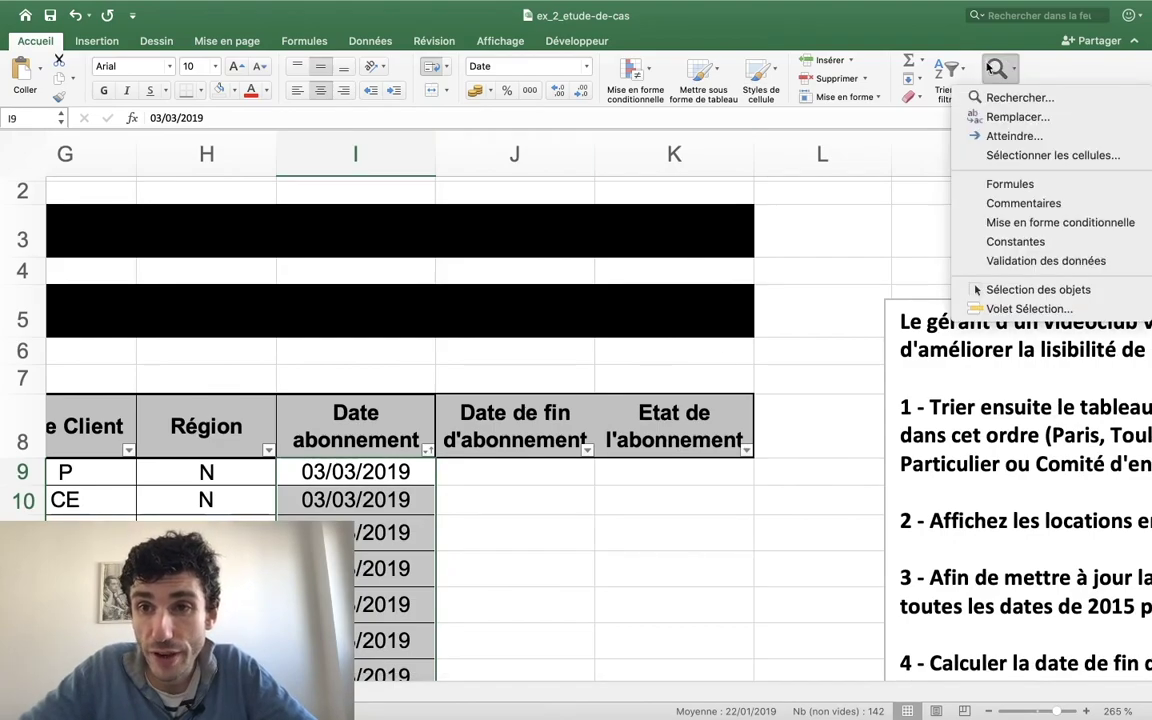
{"action": "left_click", "coordinate": [1003, 117]}
{"action": "type", "text": "2"}
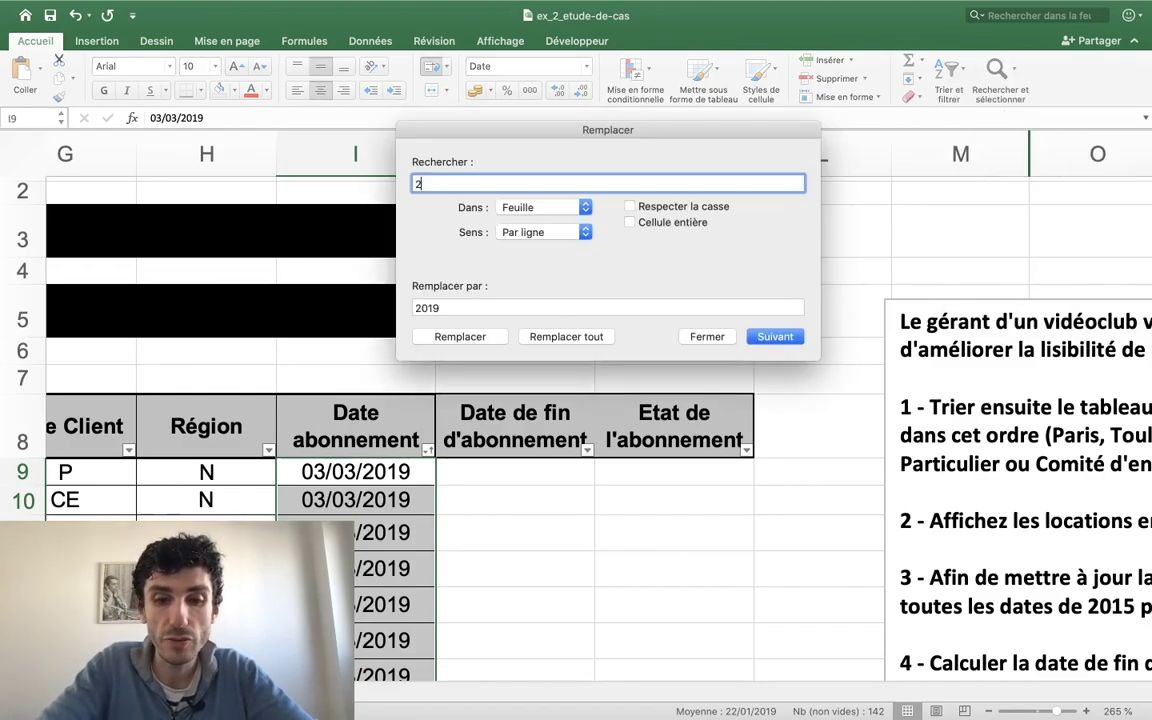
{"action": "type", "text": "016"}
{"action": "key", "text": "Tab"}
{"action": "type", "text": "2020"}
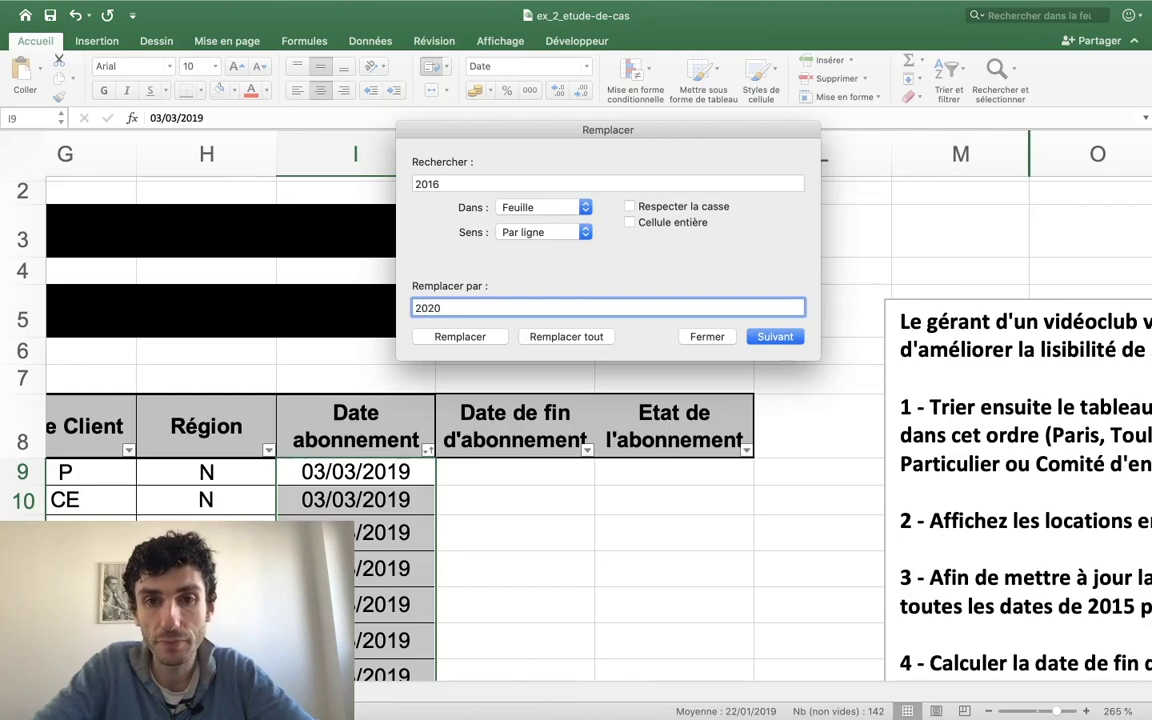
{"action": "left_click", "coordinate": [541, 343]}
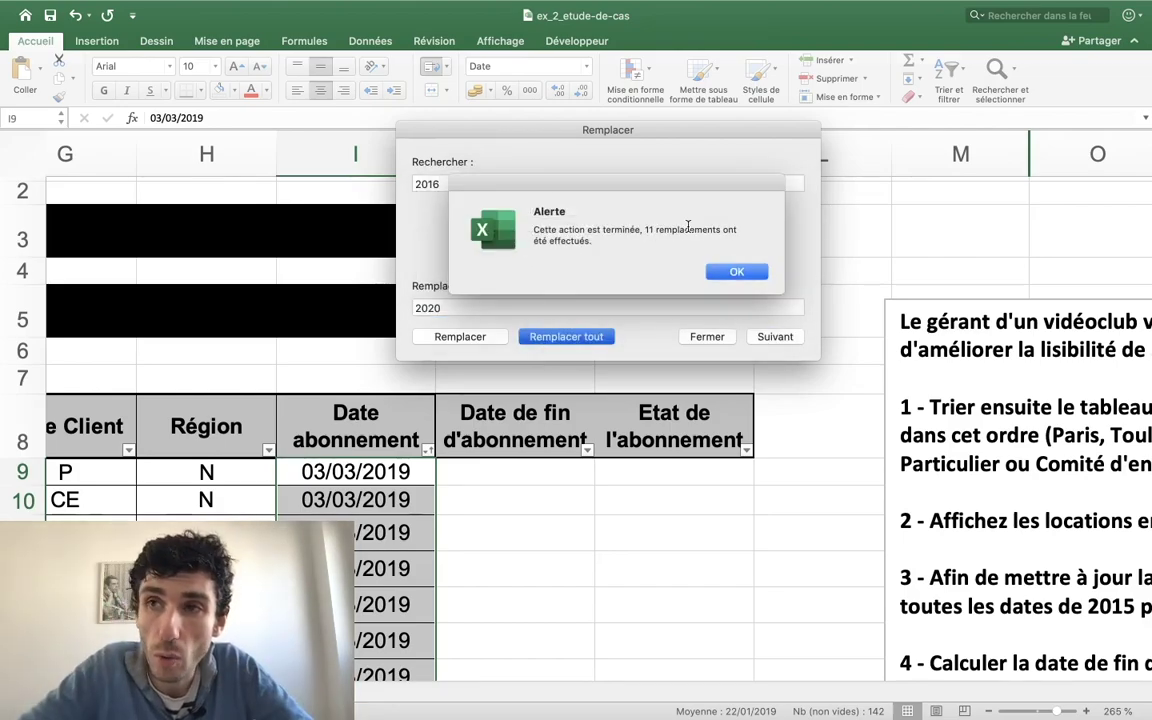
{"action": "left_click", "coordinate": [737, 273]}
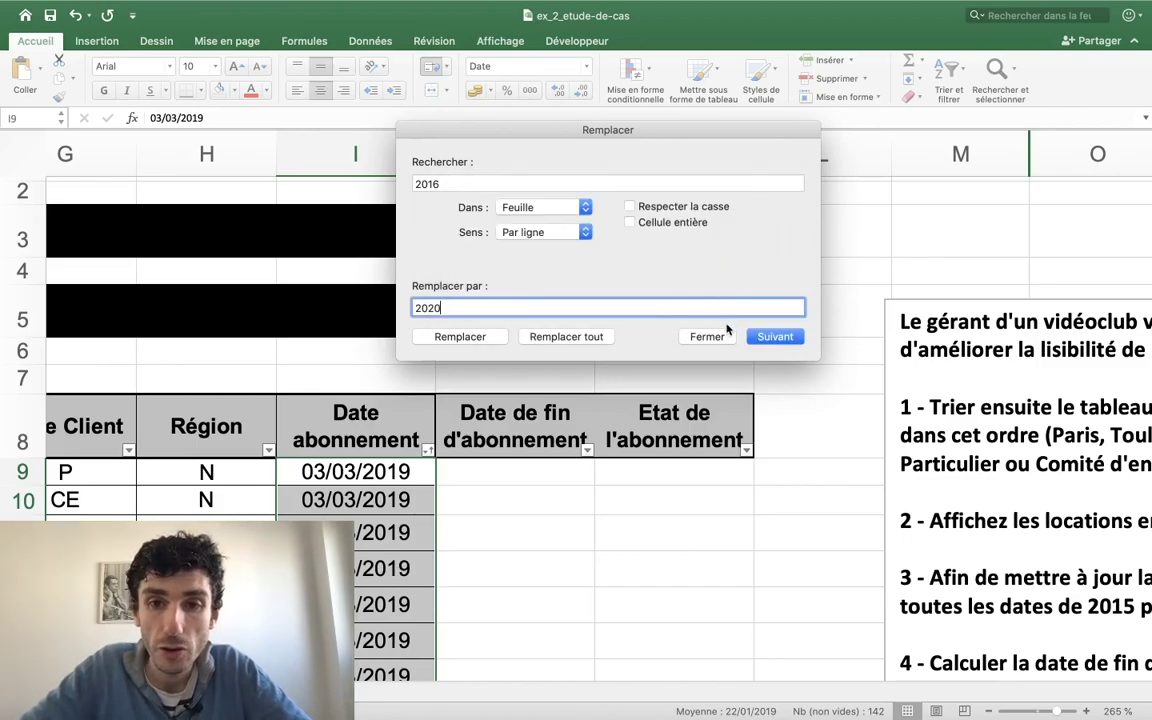
Close the Replace window and scroll through the Date abonnement column to confirm the 2019/2020 years.
{"action": "left_click", "coordinate": [718, 342]}
{"action": "scroll", "coordinate": [645, 363], "scroll_direction": "down", "scroll_amount": 5}
{"action": "scroll", "coordinate": [645, 363], "scroll_direction": "down", "scroll_amount": 10}
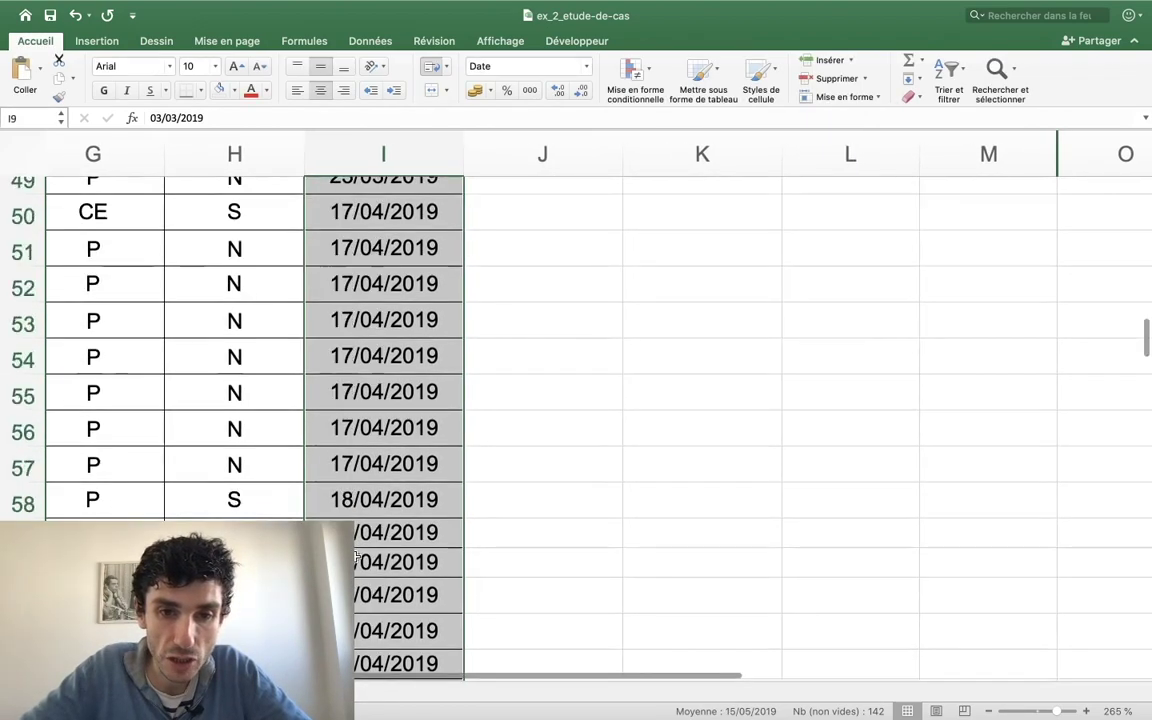
{"action": "scroll", "coordinate": [357, 556], "scroll_direction": "down", "scroll_amount": 20}
{"action": "scroll", "coordinate": [357, 556], "scroll_direction": "down", "scroll_amount": 15}
{"action": "scroll", "coordinate": [357, 556], "scroll_direction": "up", "scroll_amount": 5}
{"action": "scroll", "coordinate": [357, 556], "scroll_direction": "up", "scroll_amount": 3}
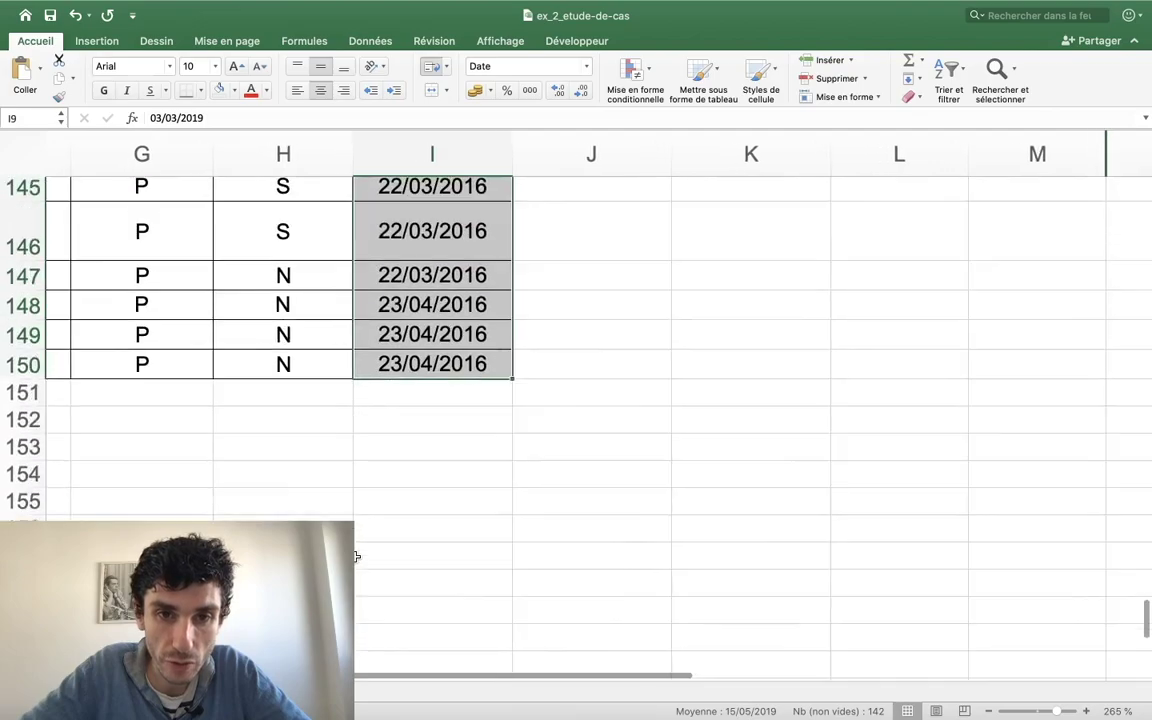
{"action": "scroll", "coordinate": [357, 556], "scroll_direction": "up", "scroll_amount": 5}
{"action": "scroll", "coordinate": [357, 556], "scroll_direction": "up", "scroll_amount": 2}
{"action": "scroll", "coordinate": [357, 556], "scroll_direction": "up", "scroll_amount": 1}
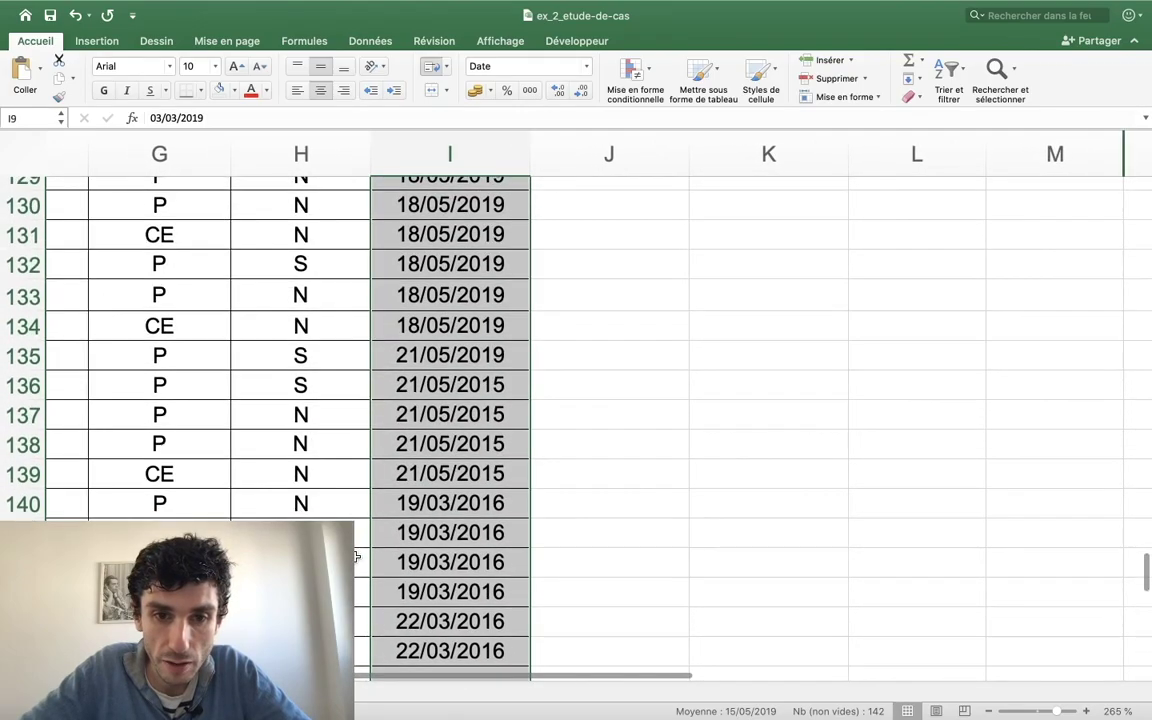
{"action": "scroll", "coordinate": [357, 556], "scroll_direction": "up", "scroll_amount": 1}
{"action": "scroll", "coordinate": [357, 556], "scroll_direction": "up", "scroll_amount": 4}
{"action": "scroll", "coordinate": [357, 556], "scroll_direction": "up", "scroll_amount": 2}
{"action": "scroll", "coordinate": [357, 556], "scroll_direction": "up", "scroll_amount": 4}
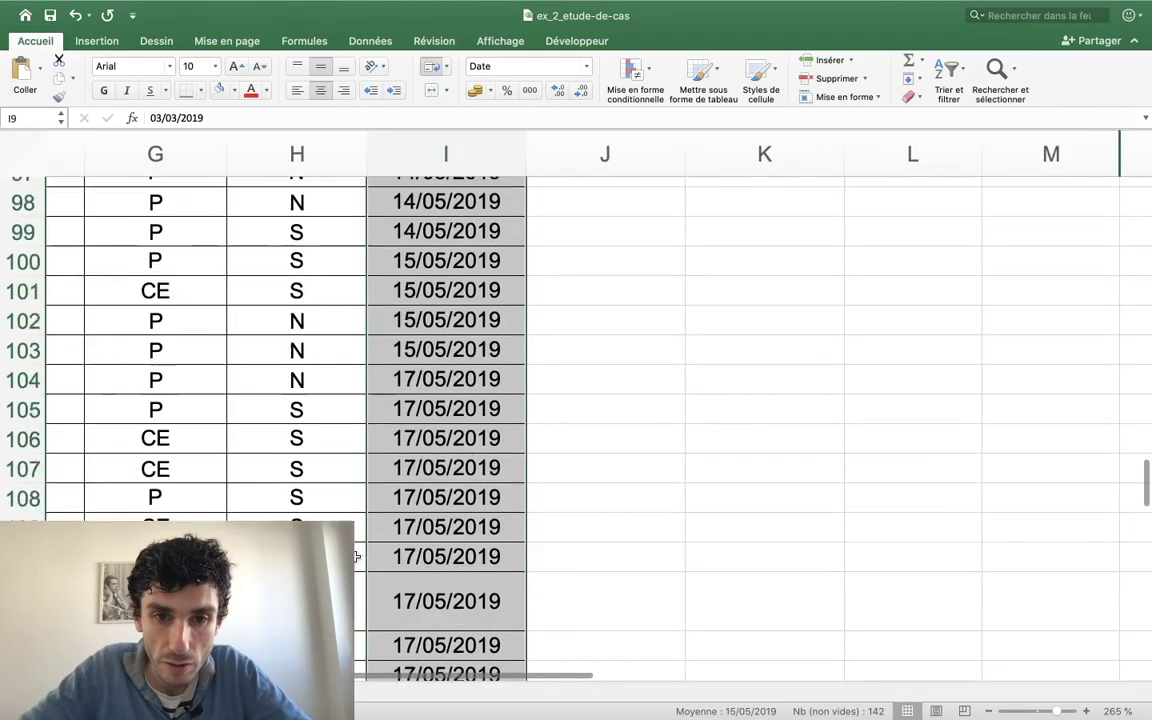
{"action": "scroll", "coordinate": [357, 556], "scroll_direction": "up", "scroll_amount": 9}
{"action": "scroll", "coordinate": [357, 556], "scroll_direction": "up", "scroll_amount": 9}
{"action": "scroll", "coordinate": [357, 556], "scroll_direction": "up", "scroll_amount": 5}
{"action": "scroll", "coordinate": [357, 556], "scroll_direction": "up", "scroll_amount": 9}
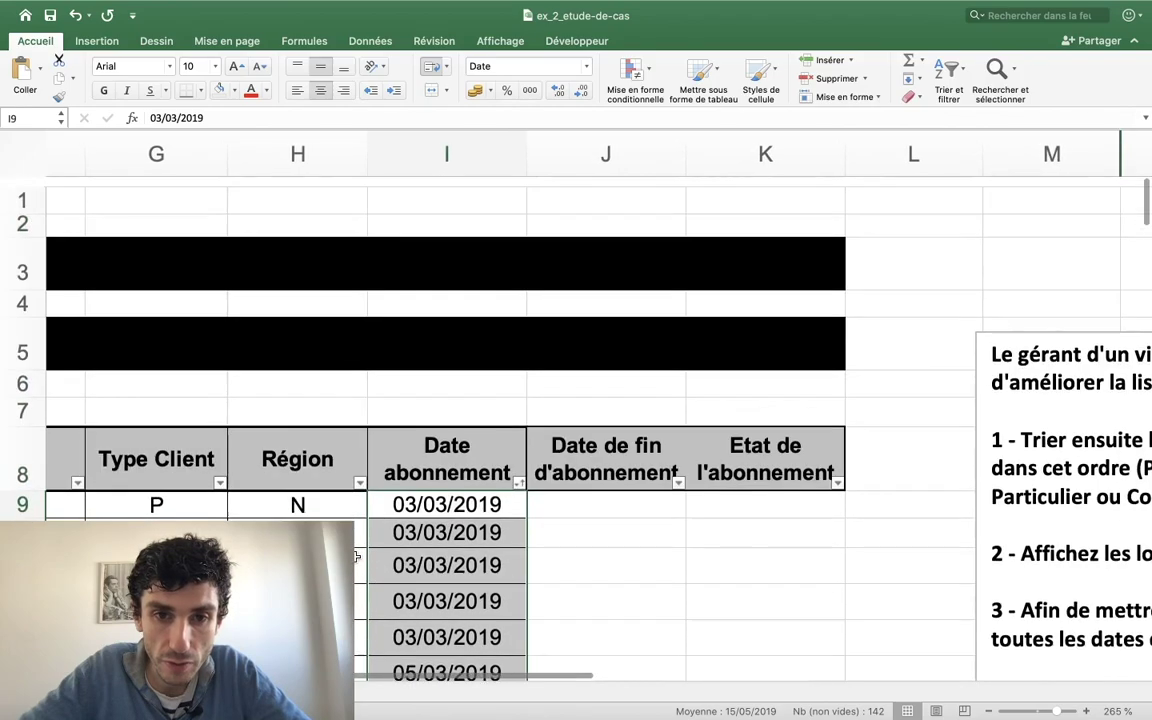
{"action": "scroll", "coordinate": [357, 556], "scroll_direction": "down", "scroll_amount": 9}
{"action": "scroll", "coordinate": [357, 556], "scroll_direction": "down", "scroll_amount": 5}
{"action": "scroll", "coordinate": [357, 556], "scroll_direction": "down", "scroll_amount": 10}
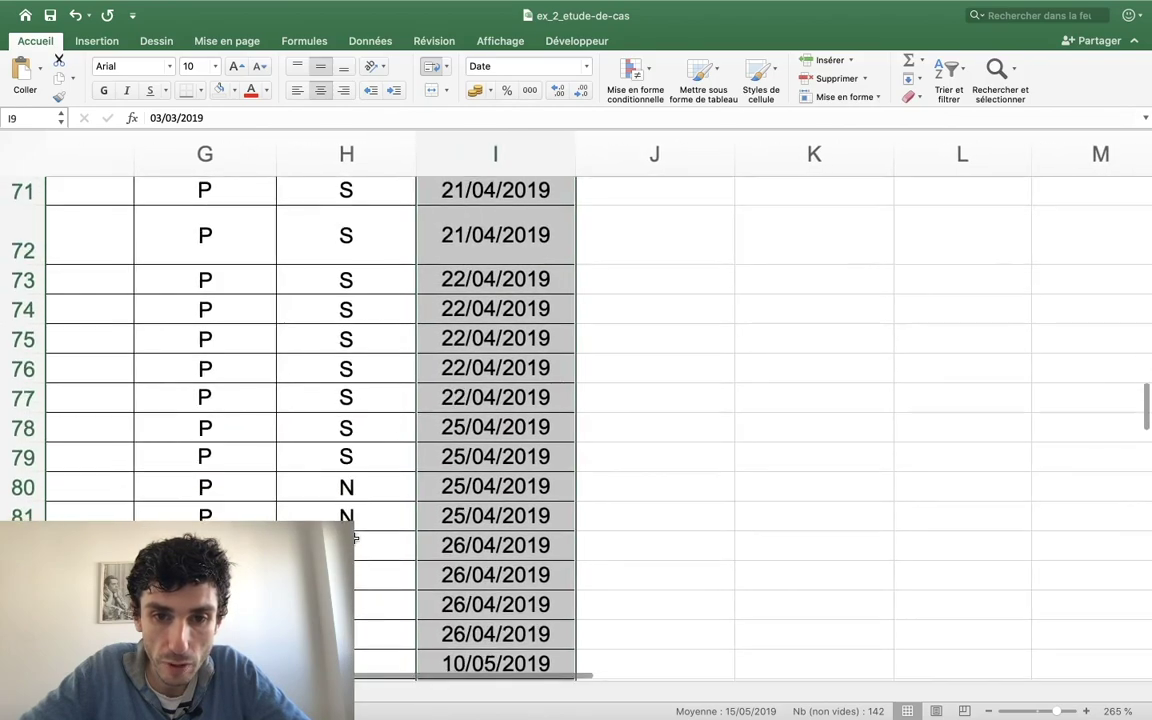
Select the dates from row 81 to row 113 and check they end at 23/04/2020.
{"action": "left_click", "coordinate": [385, 545]}
{"action": "left_click", "coordinate": [501, 521]}
{"action": "scroll", "coordinate": [501, 521], "scroll_direction": "down", "scroll_amount": 9}
{"action": "scroll", "coordinate": [501, 521], "scroll_direction": "down", "scroll_amount": 2}
{"action": "left_click", "coordinate": [501, 521], "text": "shift"}
{"action": "scroll", "coordinate": [501, 521], "scroll_direction": "down", "scroll_amount": 4}
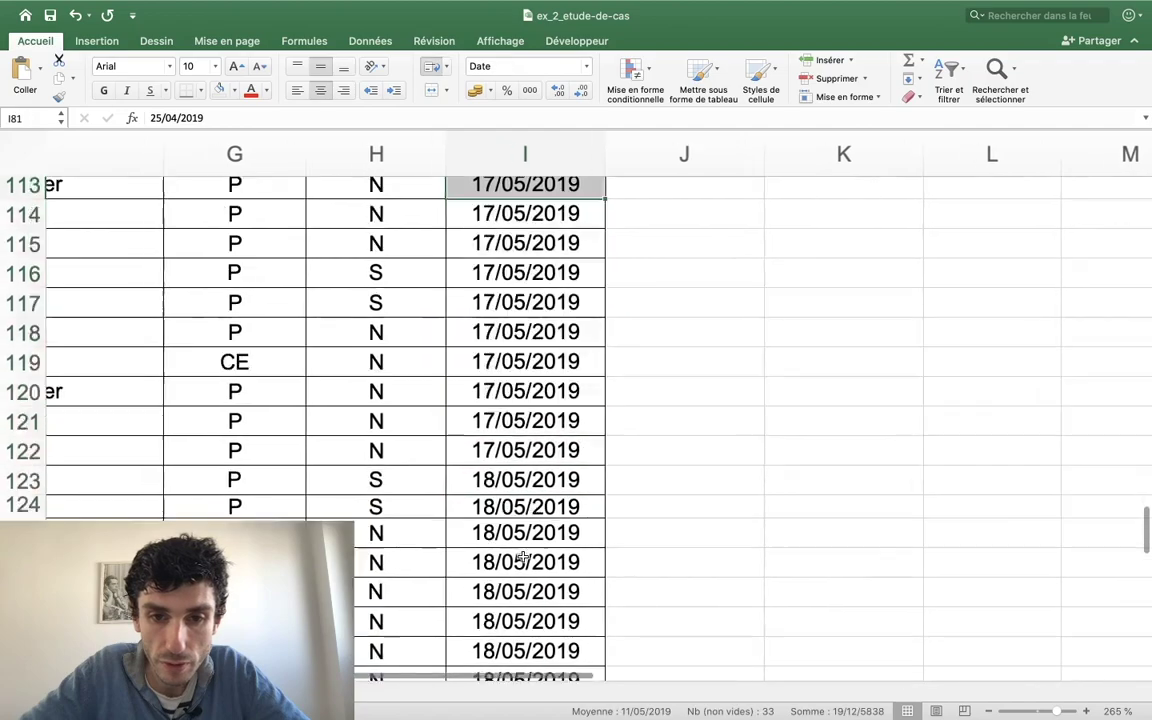
{"action": "scroll", "coordinate": [523, 556], "scroll_direction": "down", "scroll_amount": 5}
{"action": "scroll", "coordinate": [523, 556], "scroll_direction": "down", "scroll_amount": 4}
{"action": "scroll", "coordinate": [523, 556], "scroll_direction": "up", "scroll_amount": 4}
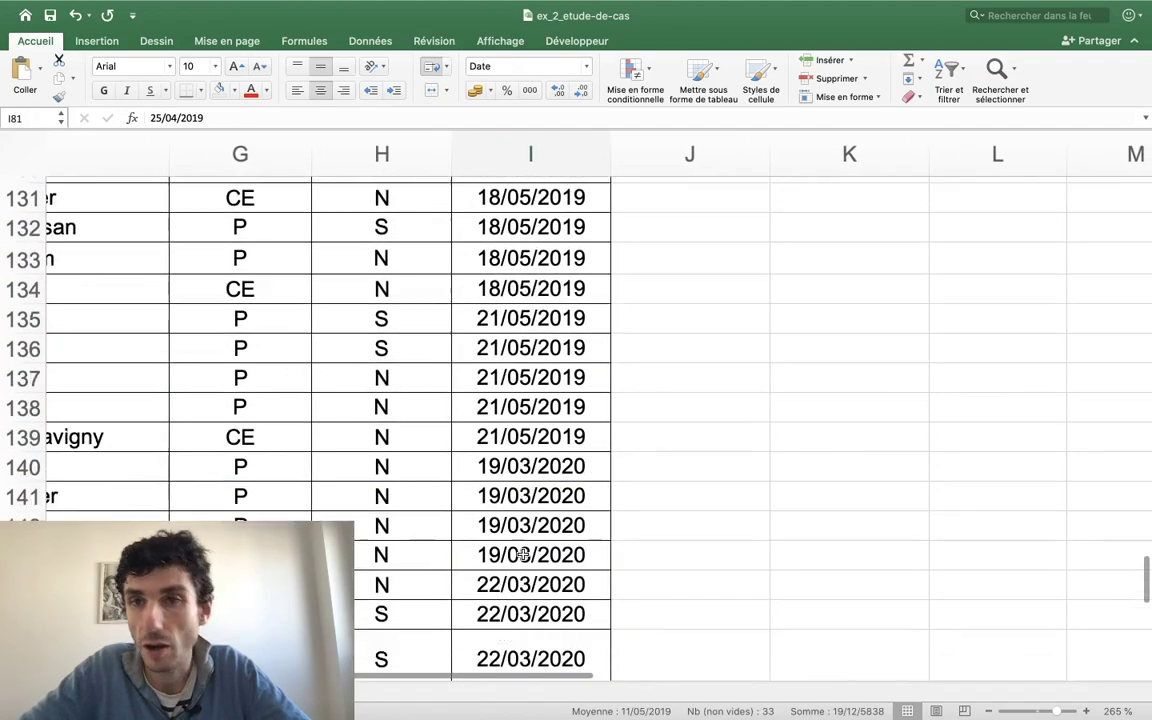
{"action": "scroll", "coordinate": [523, 556], "scroll_direction": "down", "scroll_amount": 1}
{"action": "scroll", "coordinate": [523, 556], "scroll_direction": "up", "scroll_amount": 7}
{"action": "scroll", "coordinate": [523, 556], "scroll_direction": "up", "scroll_amount": 4}
{"action": "scroll", "coordinate": [523, 556], "scroll_direction": "down", "scroll_amount": 9}
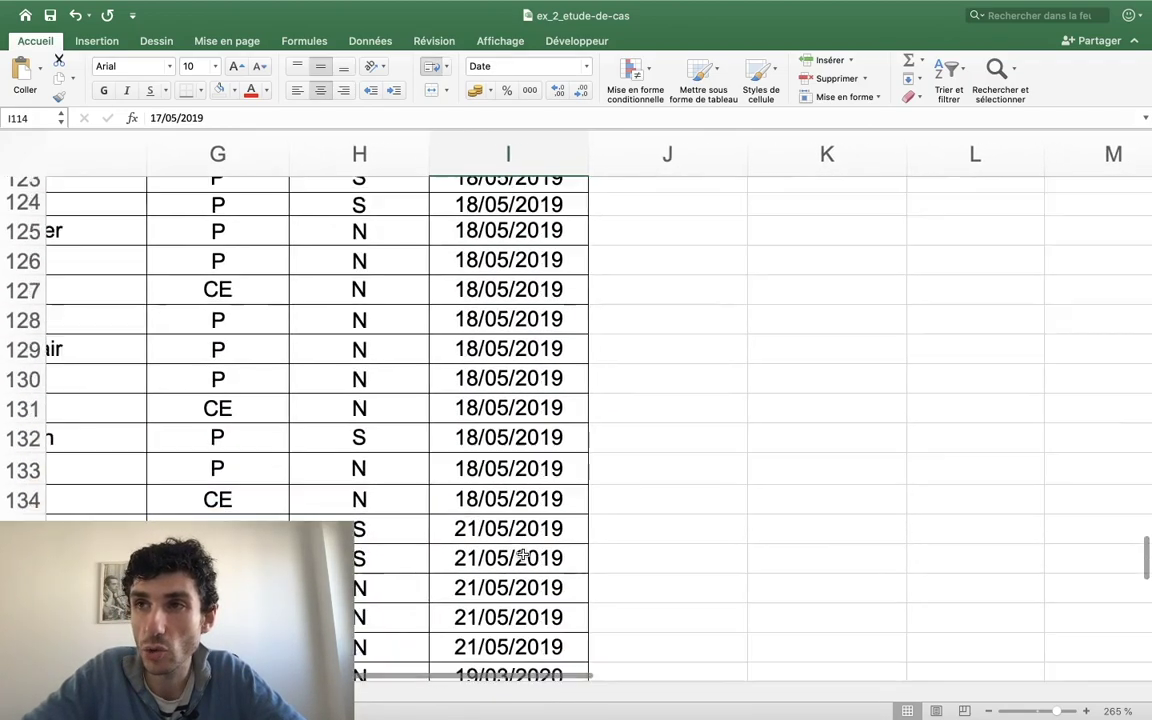
{"action": "scroll", "coordinate": [523, 556], "scroll_direction": "down", "scroll_amount": 1}
{"action": "scroll", "coordinate": [523, 556], "scroll_direction": "down", "scroll_amount": 8}
{"action": "scroll", "coordinate": [527, 494], "scroll_direction": "down", "scroll_amount": 7}
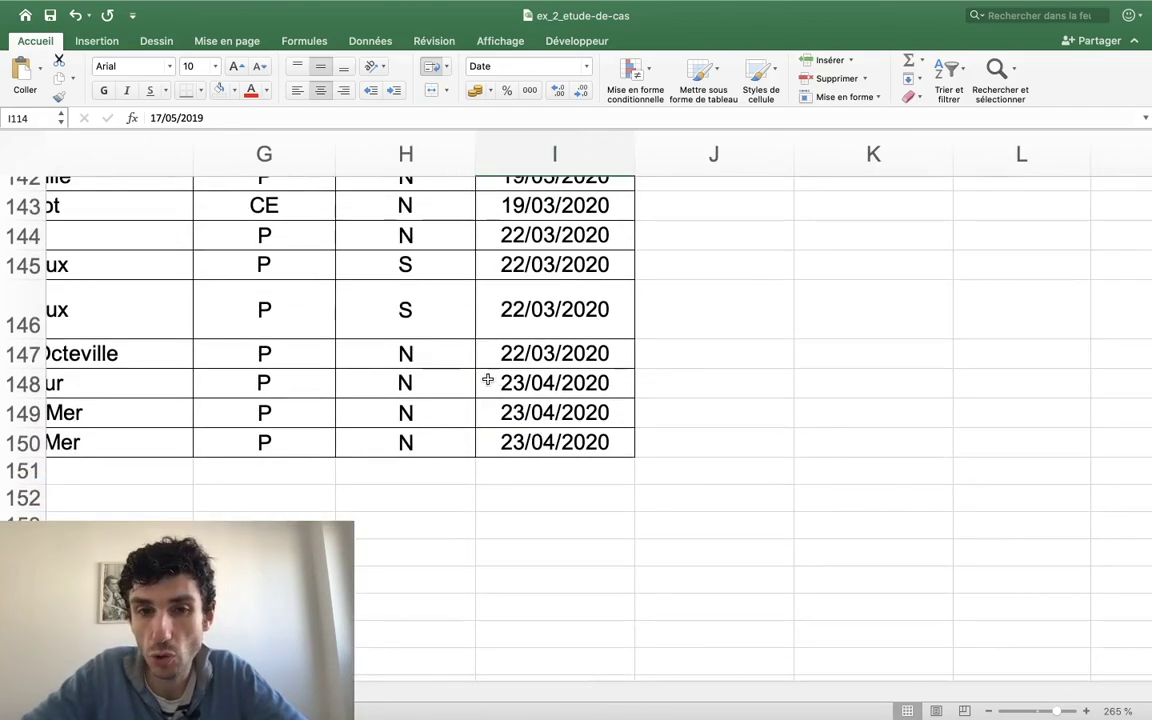
{"action": "scroll", "coordinate": [487, 415], "scroll_direction": "up", "scroll_amount": 18}
{"action": "scroll", "coordinate": [487, 415], "scroll_direction": "up", "scroll_amount": 3}
{"action": "scroll", "coordinate": [487, 415], "scroll_direction": "down", "scroll_amount": 12}
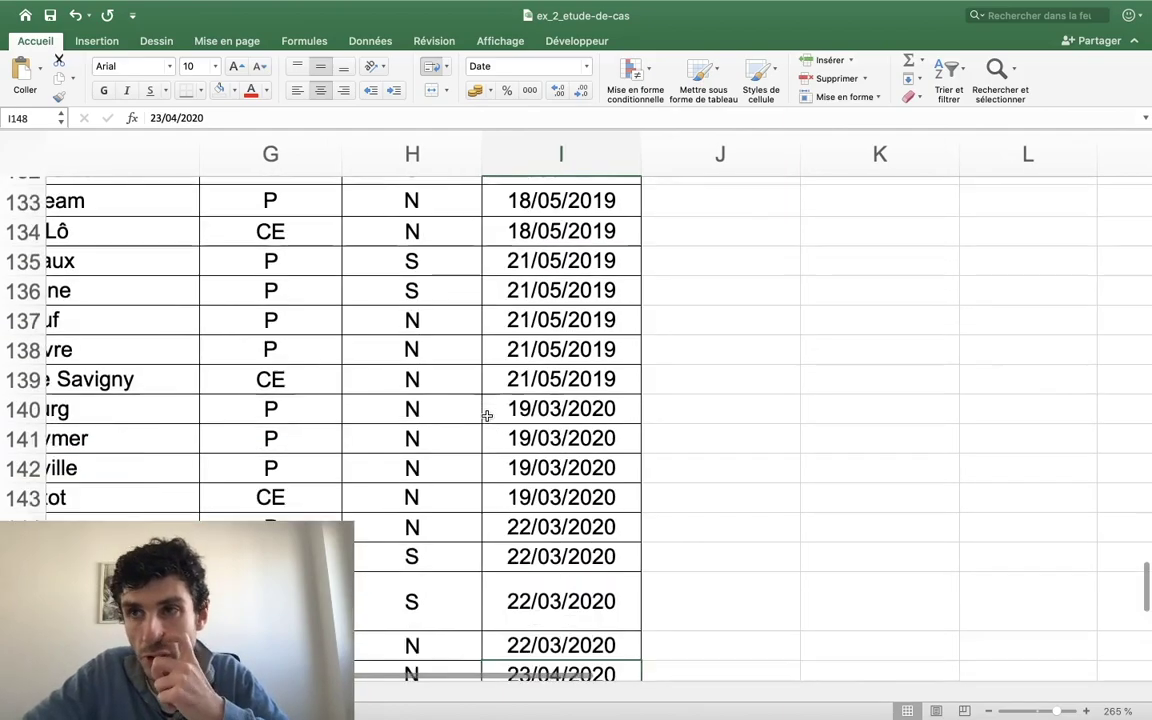
{"action": "scroll", "coordinate": [487, 415], "scroll_direction": "up", "scroll_amount": 18}
{"action": "scroll", "coordinate": [487, 415], "scroll_direction": "up", "scroll_amount": 6}
{"action": "scroll", "coordinate": [487, 415], "scroll_direction": "up", "scroll_amount": 1}
{"action": "scroll", "coordinate": [487, 415], "scroll_direction": "down", "scroll_amount": 5}
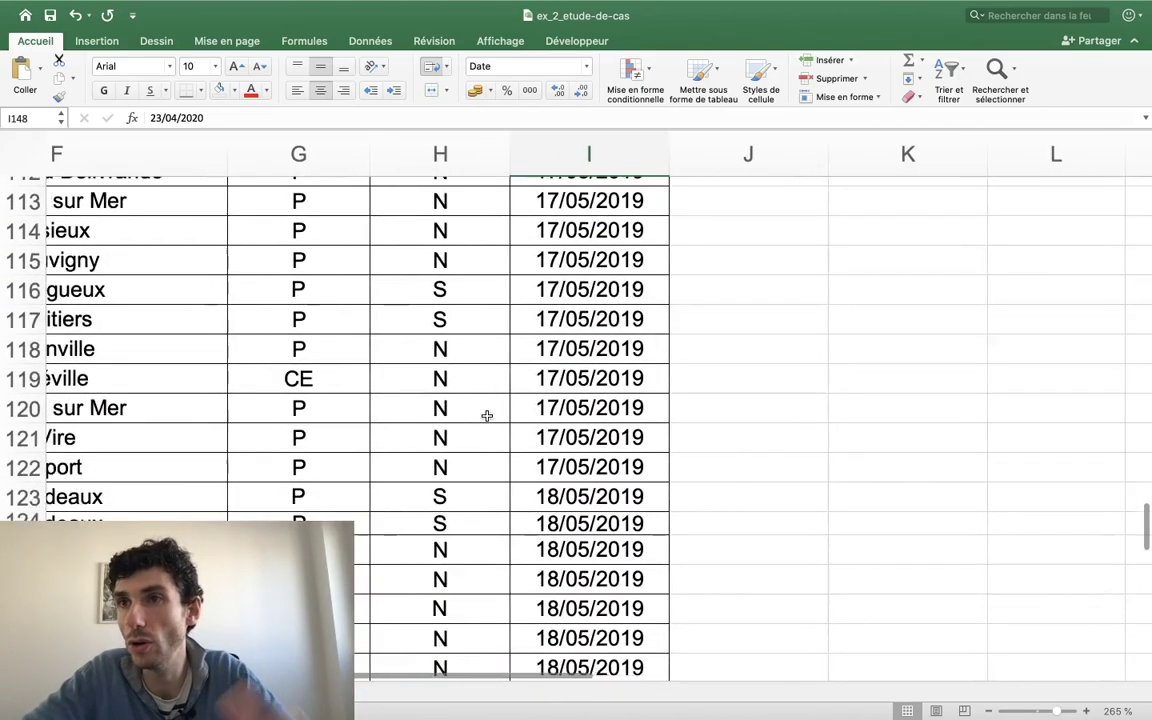
{"action": "scroll", "coordinate": [487, 415], "scroll_direction": "down", "scroll_amount": 16}
{"action": "scroll", "coordinate": [487, 415], "scroll_direction": "down", "scroll_amount": 7}
{"action": "scroll", "coordinate": [487, 415], "scroll_direction": "down", "scroll_amount": 1}
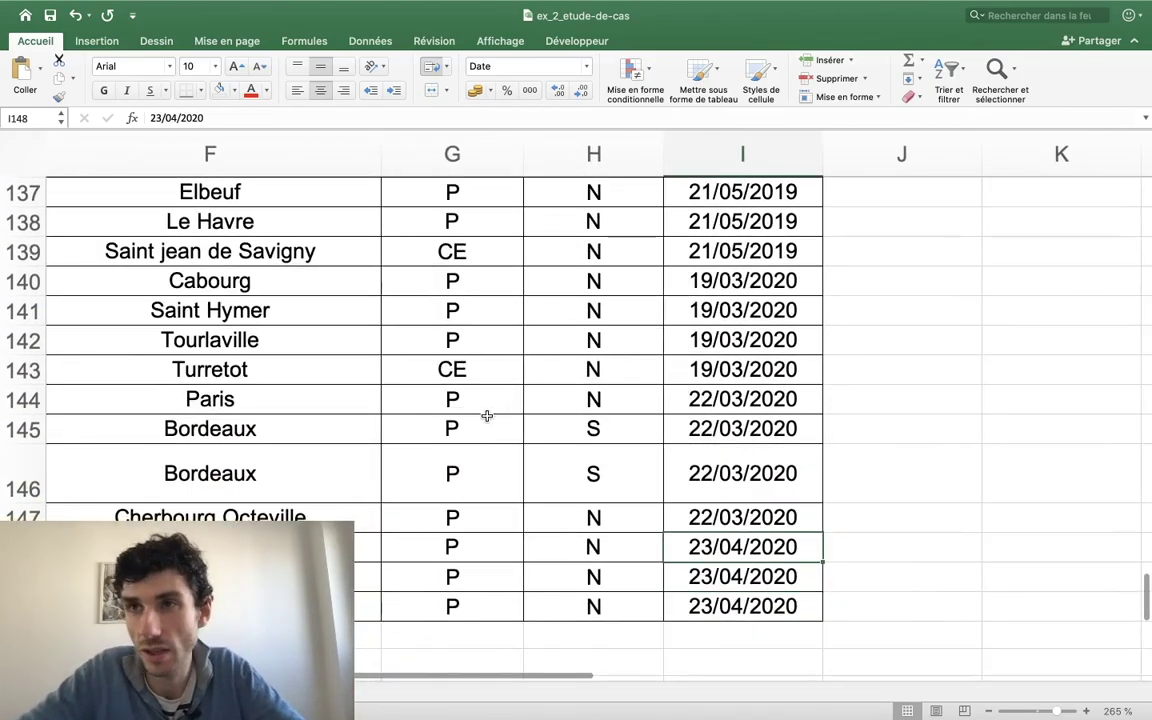
{"action": "scroll", "coordinate": [487, 415], "scroll_direction": "up", "scroll_amount": 20}
{"action": "scroll", "coordinate": [487, 415], "scroll_direction": "up", "scroll_amount": 20}
{"action": "scroll", "coordinate": [487, 415], "scroll_direction": "up", "scroll_amount": 20}
{"action": "scroll", "coordinate": [487, 415], "scroll_direction": "left", "scroll_amount": 5}
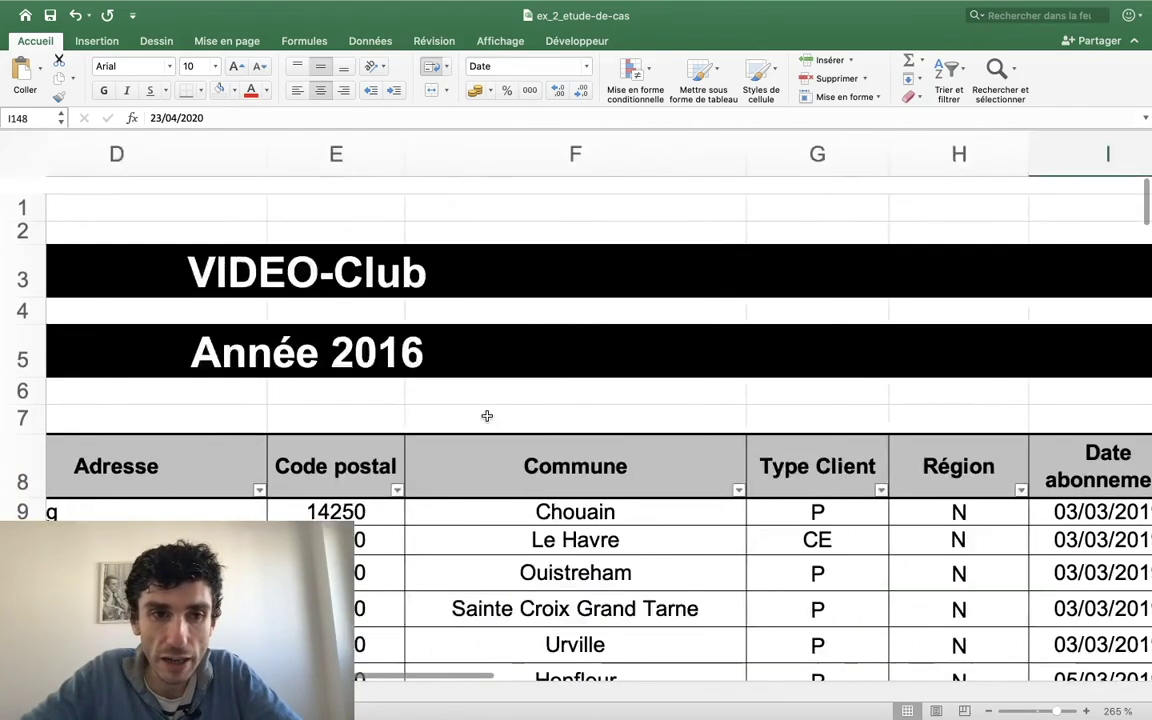
{"action": "scroll", "coordinate": [487, 415], "scroll_direction": "left", "scroll_amount": 2}
{"action": "scroll", "coordinate": [487, 415], "scroll_direction": "right", "scroll_amount": 3}
{"action": "scroll", "coordinate": [487, 415], "scroll_direction": "left", "scroll_amount": 2}
{"action": "scroll", "coordinate": [491, 414], "scroll_direction": "right", "scroll_amount": 3}
{"action": "scroll", "coordinate": [491, 414], "scroll_direction": "down", "scroll_amount": 8}
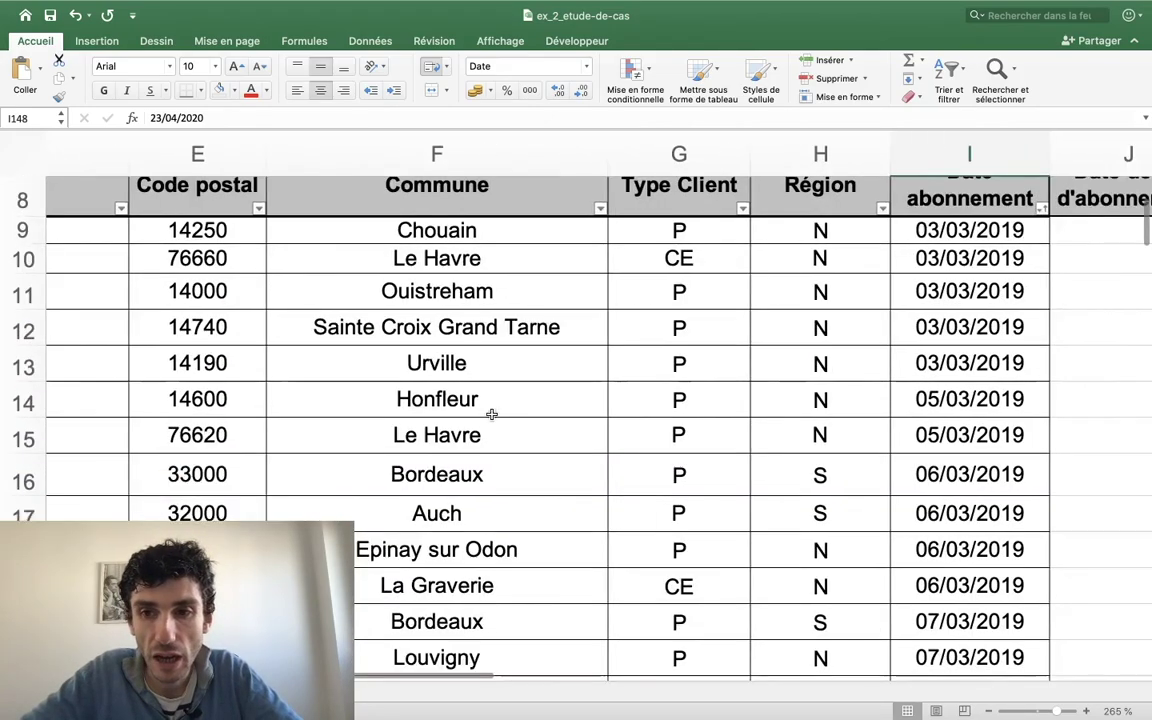
{"action": "scroll", "coordinate": [510, 412], "scroll_direction": "right", "scroll_amount": 2}
{"action": "scroll", "coordinate": [843, 219], "scroll_direction": "up", "scroll_amount": 3}
{"action": "scroll", "coordinate": [704, 630], "scroll_direction": "up", "scroll_amount": 4}
{"action": "scroll", "coordinate": [704, 630], "scroll_direction": "left", "scroll_amount": 2}
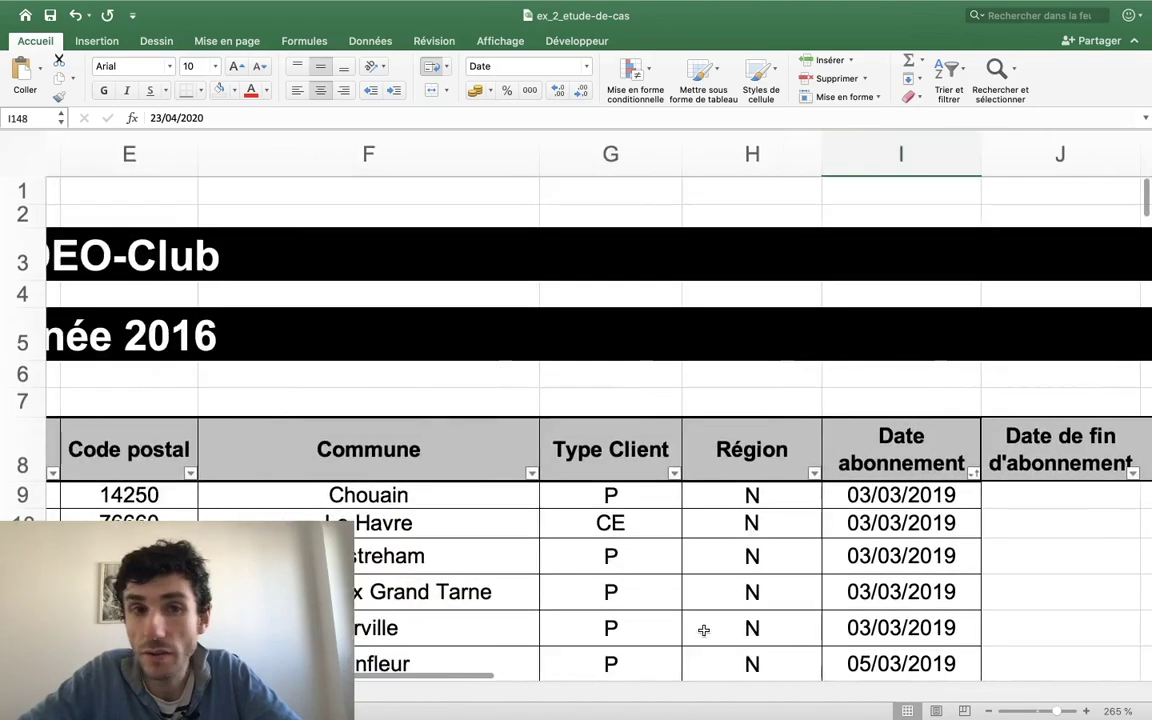
{"action": "scroll", "coordinate": [704, 630], "scroll_direction": "left", "scroll_amount": 5}
{"action": "scroll", "coordinate": [965, 481], "scroll_direction": "right", "scroll_amount": 1}
Change the title in A5 from Année 2016 to Année 2020.
{"action": "double_click", "coordinate": [914, 334]}
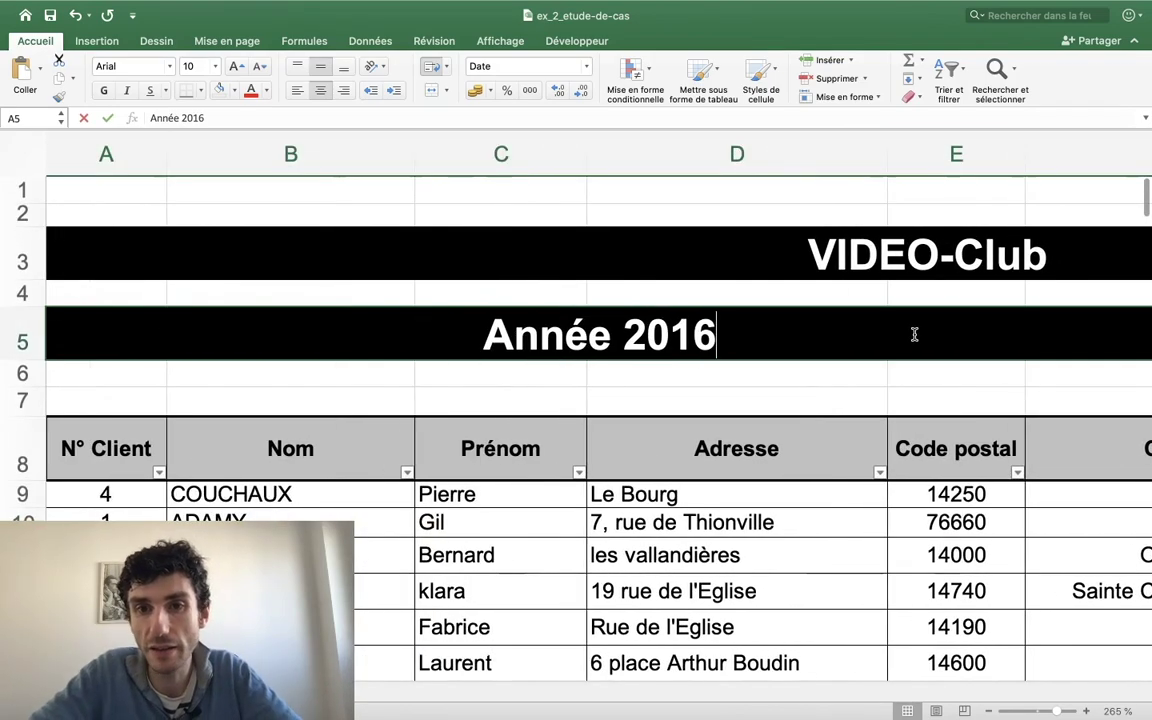
{"action": "key", "text": "BackSpace"}
{"action": "type", "text": "0"}
{"action": "key", "text": "Return"}
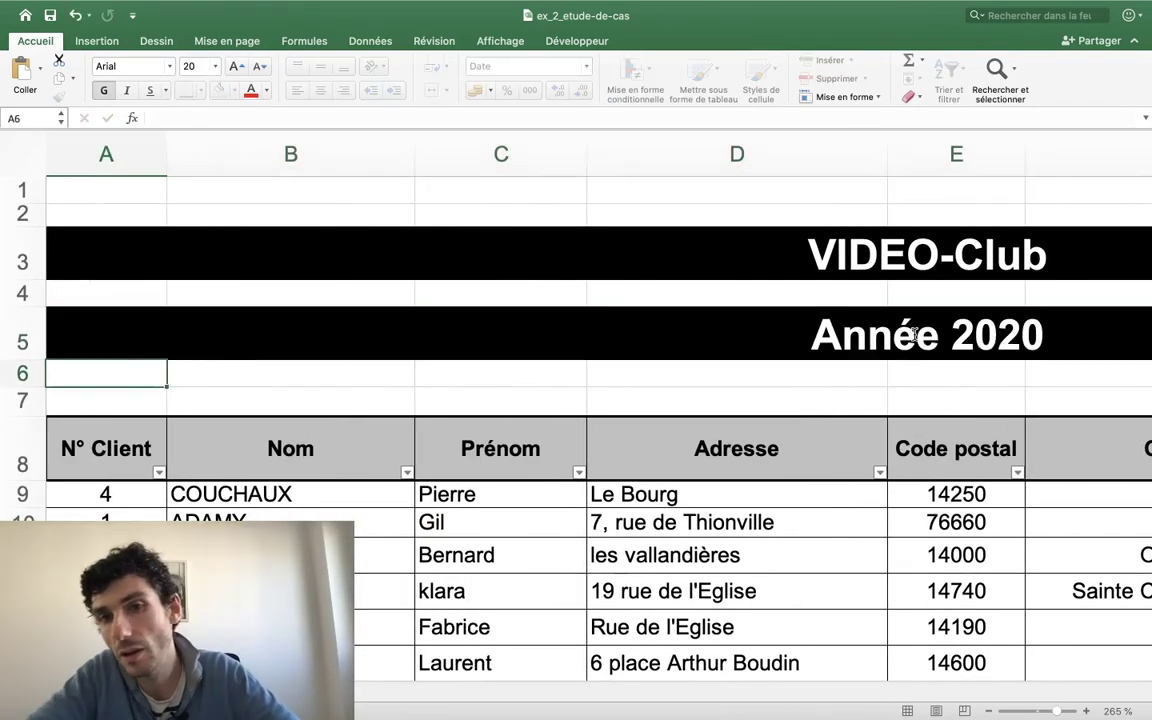
Scroll right to bring the exercise instruction text box into view.
{"action": "scroll", "coordinate": [914, 334], "scroll_direction": "right", "scroll_amount": 2}
{"action": "scroll", "coordinate": [914, 334], "scroll_direction": "down", "scroll_amount": 2}
{"action": "scroll", "coordinate": [914, 334], "scroll_direction": "right", "scroll_amount": 1}
{"action": "scroll", "coordinate": [914, 334], "scroll_direction": "right", "scroll_amount": 1}
{"action": "scroll", "coordinate": [914, 334], "scroll_direction": "down", "scroll_amount": 5}
{"action": "scroll", "coordinate": [914, 334], "scroll_direction": "down", "scroll_amount": 4}
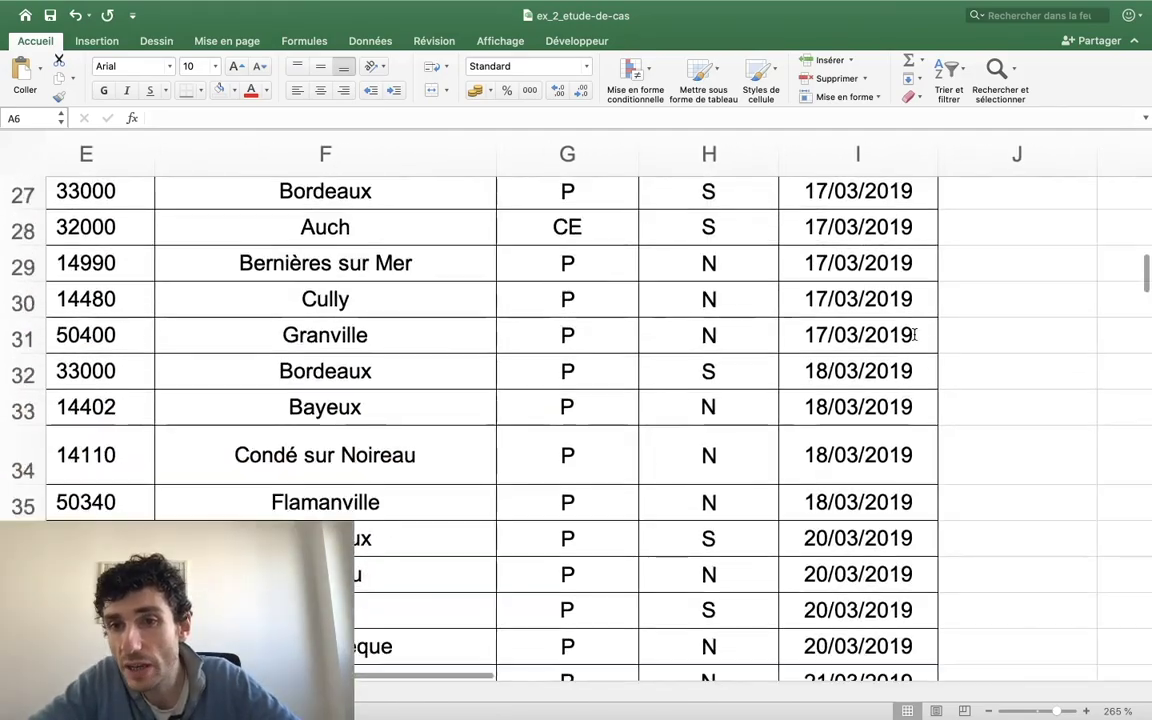
{"action": "scroll", "coordinate": [914, 334], "scroll_direction": "down", "scroll_amount": 6}
{"action": "scroll", "coordinate": [914, 334], "scroll_direction": "down", "scroll_amount": 5}
{"action": "scroll", "coordinate": [914, 334], "scroll_direction": "down", "scroll_amount": 5}
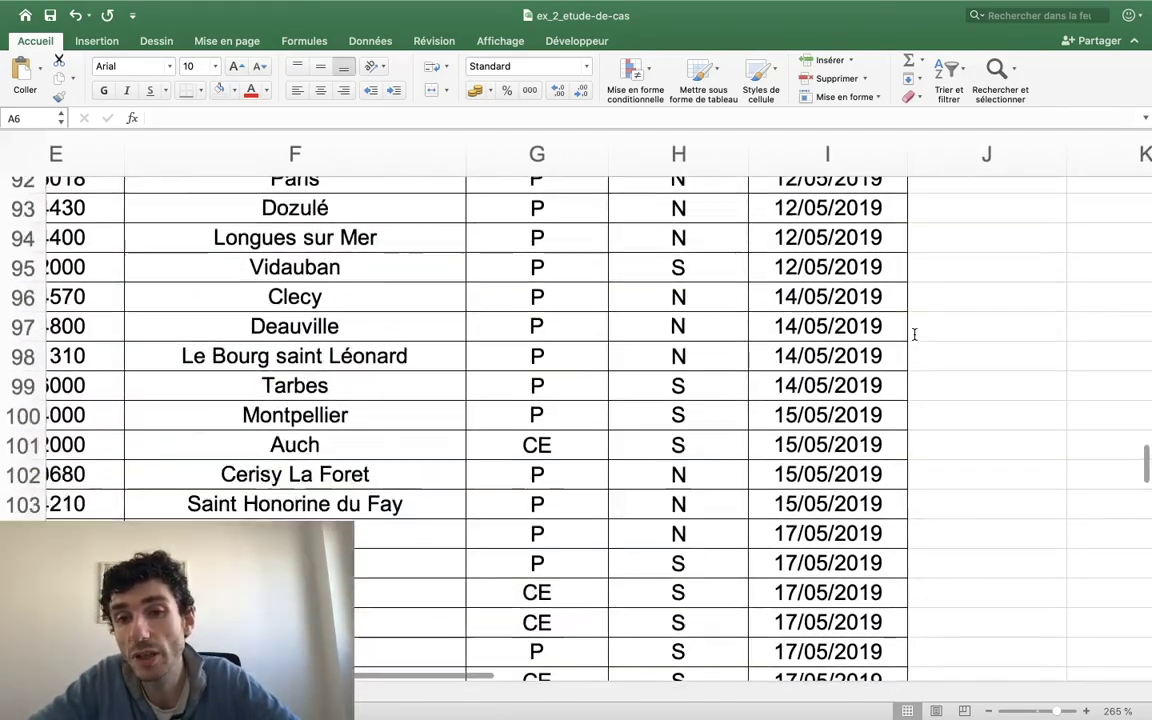
{"action": "scroll", "coordinate": [914, 334], "scroll_direction": "down", "scroll_amount": 5}
{"action": "scroll", "coordinate": [914, 334], "scroll_direction": "down", "scroll_amount": 1}
{"action": "scroll", "coordinate": [914, 334], "scroll_direction": "right", "scroll_amount": 1}
{"action": "scroll", "coordinate": [914, 334], "scroll_direction": "down", "scroll_amount": 6}
{"action": "scroll", "coordinate": [914, 334], "scroll_direction": "down", "scroll_amount": 3}
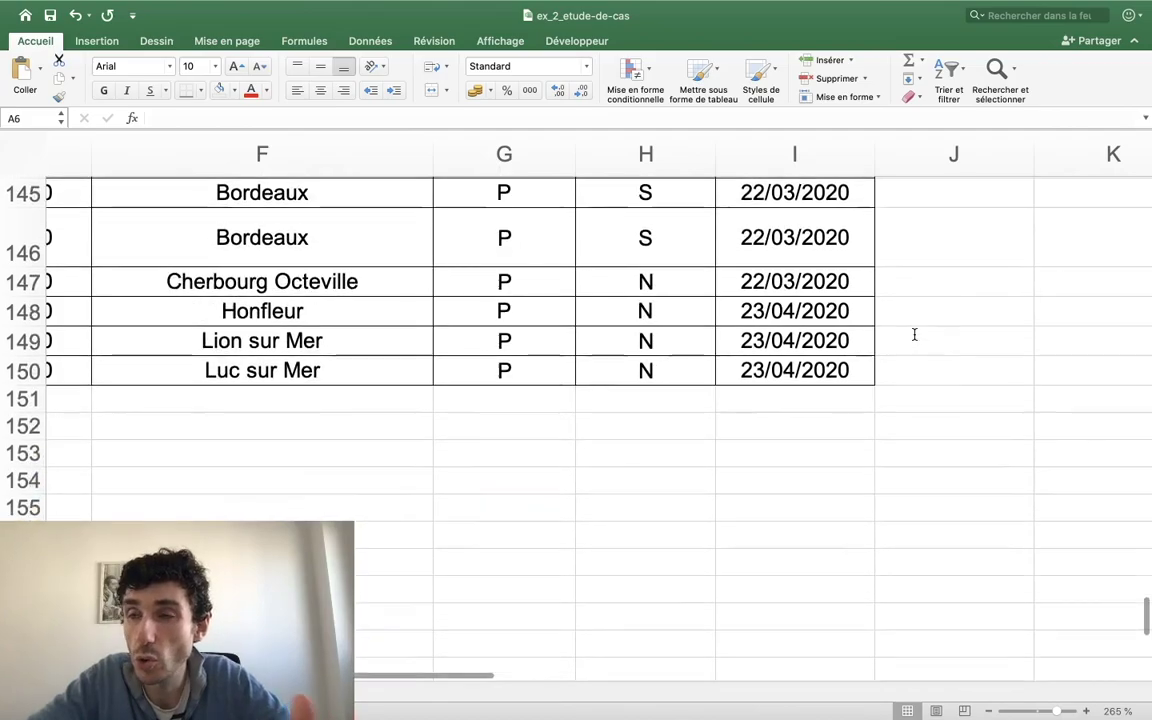
{"action": "scroll", "coordinate": [914, 334], "scroll_direction": "up", "scroll_amount": 1}
{"action": "scroll", "coordinate": [914, 334], "scroll_direction": "right", "scroll_amount": 1}
{"action": "scroll", "coordinate": [914, 334], "scroll_direction": "up", "scroll_amount": 15}
{"action": "scroll", "coordinate": [914, 334], "scroll_direction": "up", "scroll_amount": 15}
{"action": "scroll", "coordinate": [914, 334], "scroll_direction": "right", "scroll_amount": 3}
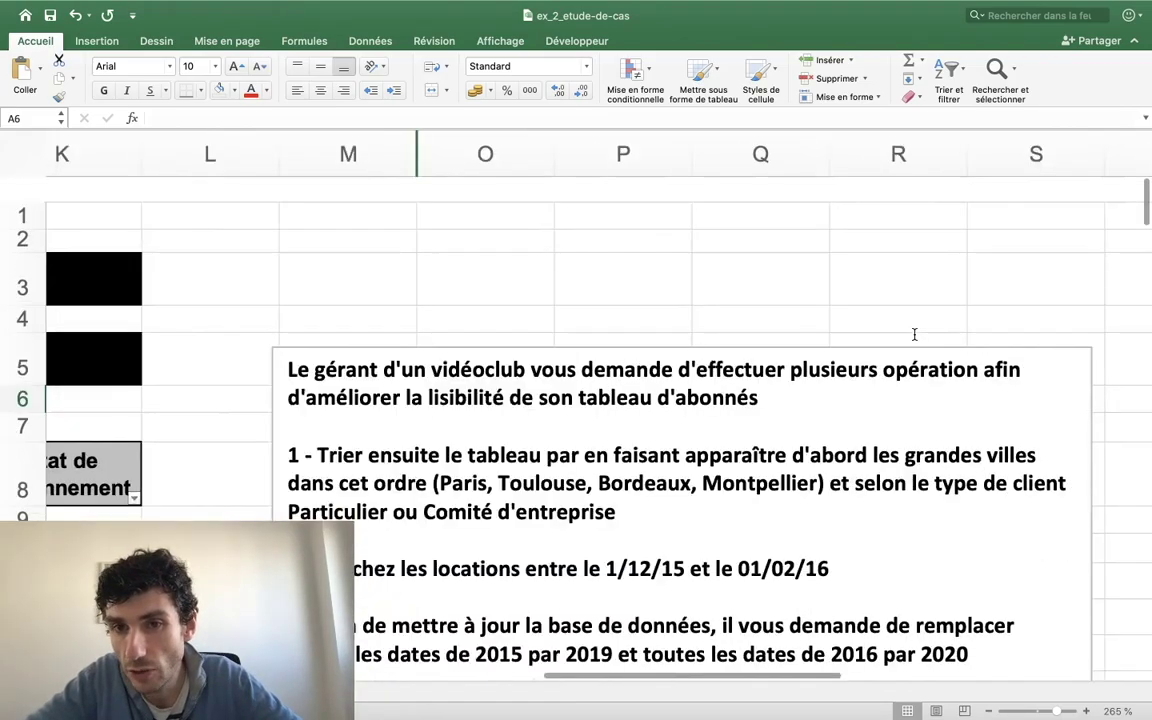
{"action": "scroll", "coordinate": [914, 334], "scroll_direction": "right", "scroll_amount": 3}
{"action": "scroll", "coordinate": [914, 334], "scroll_direction": "left", "scroll_amount": 2}
{"action": "scroll", "coordinate": [914, 334], "scroll_direction": "down", "scroll_amount": 4}
{"action": "scroll", "coordinate": [914, 334], "scroll_direction": "left", "scroll_amount": 1}
{"action": "scroll", "coordinate": [914, 334], "scroll_direction": "down", "scroll_amount": 4}
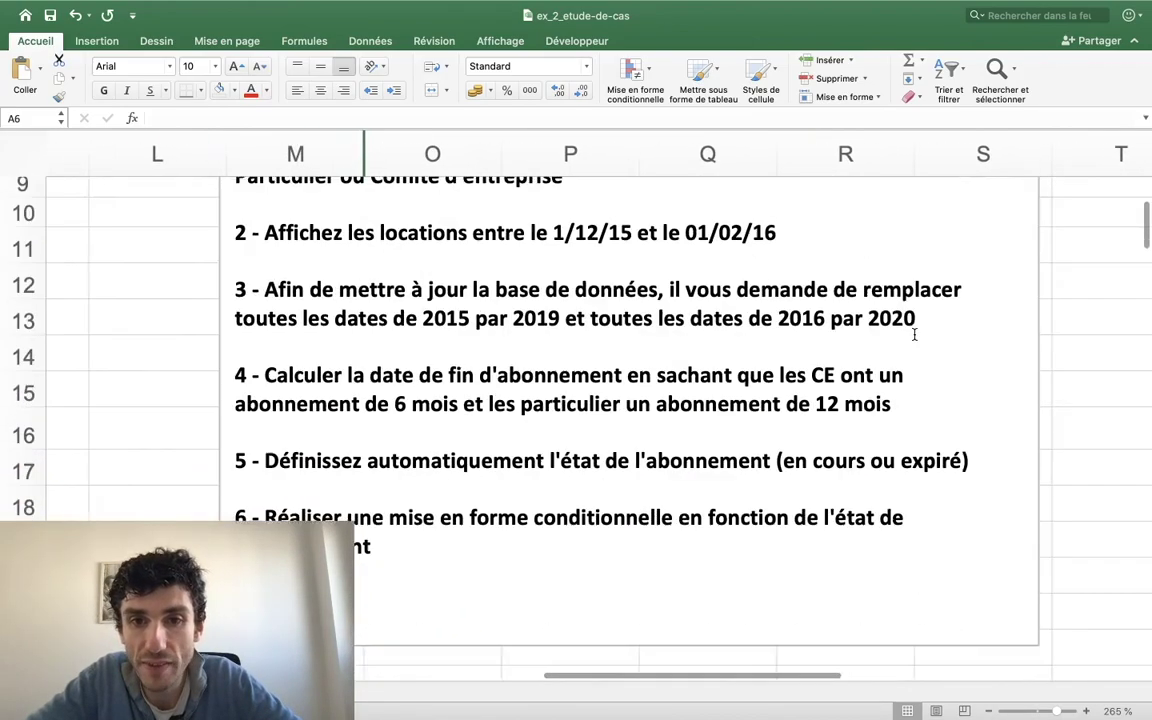
{"action": "scroll", "coordinate": [914, 334], "scroll_direction": "down", "scroll_amount": 1}
{"action": "scroll", "coordinate": [489, 366], "scroll_direction": "up", "scroll_amount": 3}
{"action": "scroll", "coordinate": [489, 366], "scroll_direction": "up", "scroll_amount": 1}
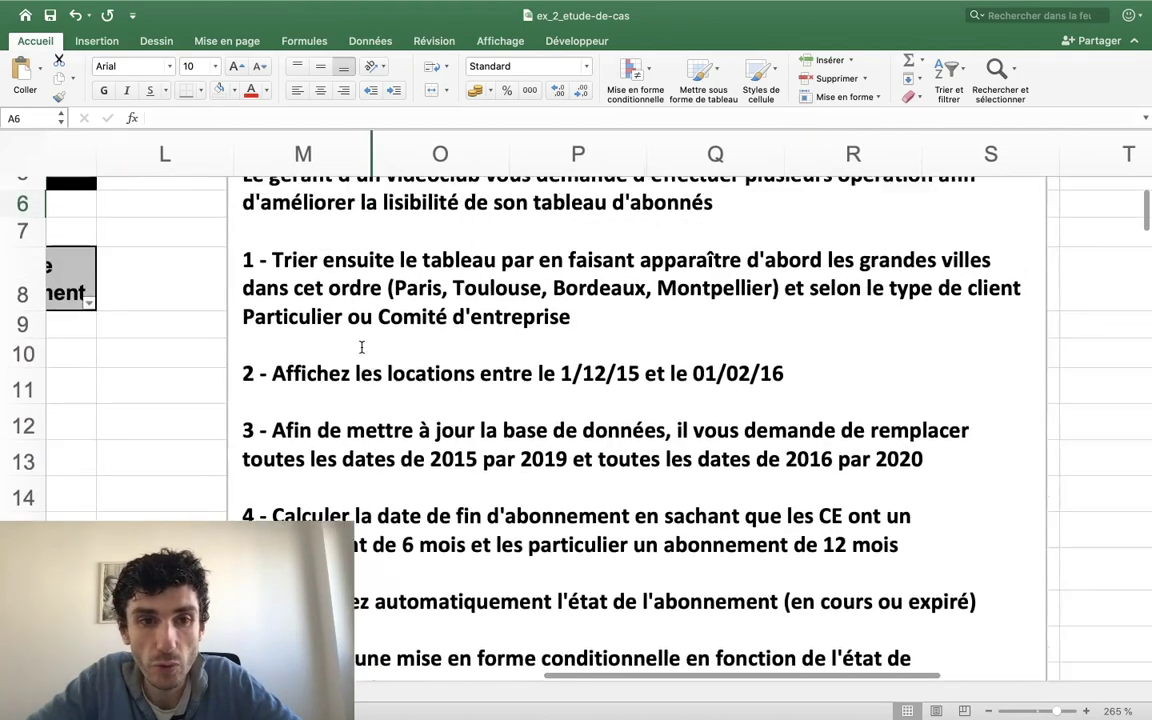
{"action": "scroll", "coordinate": [400, 330], "scroll_direction": "down", "scroll_amount": 4}
{"action": "scroll", "coordinate": [400, 330], "scroll_direction": "left", "scroll_amount": 1}
{"action": "scroll", "coordinate": [336, 300], "scroll_direction": "down", "scroll_amount": 1}
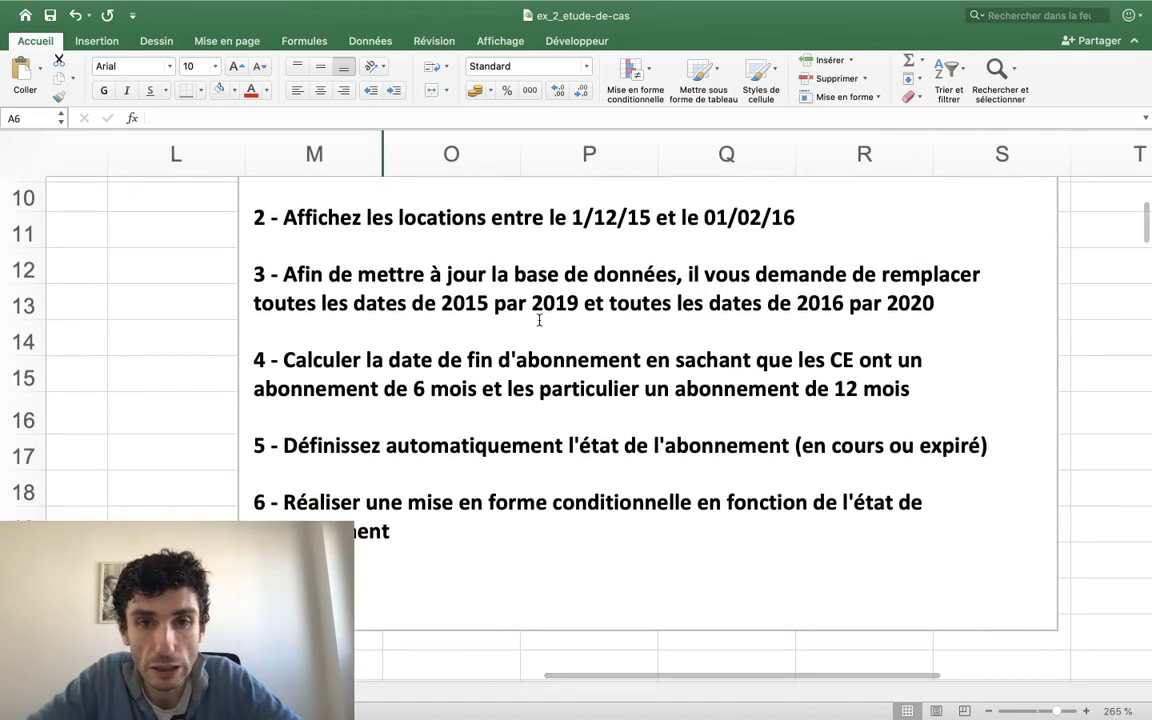
Correct instruction item 4 to read 'particuliers' and open Save As for ex_2_etude-de-cas.xlsx.
{"action": "left_click", "coordinate": [258, 359]}
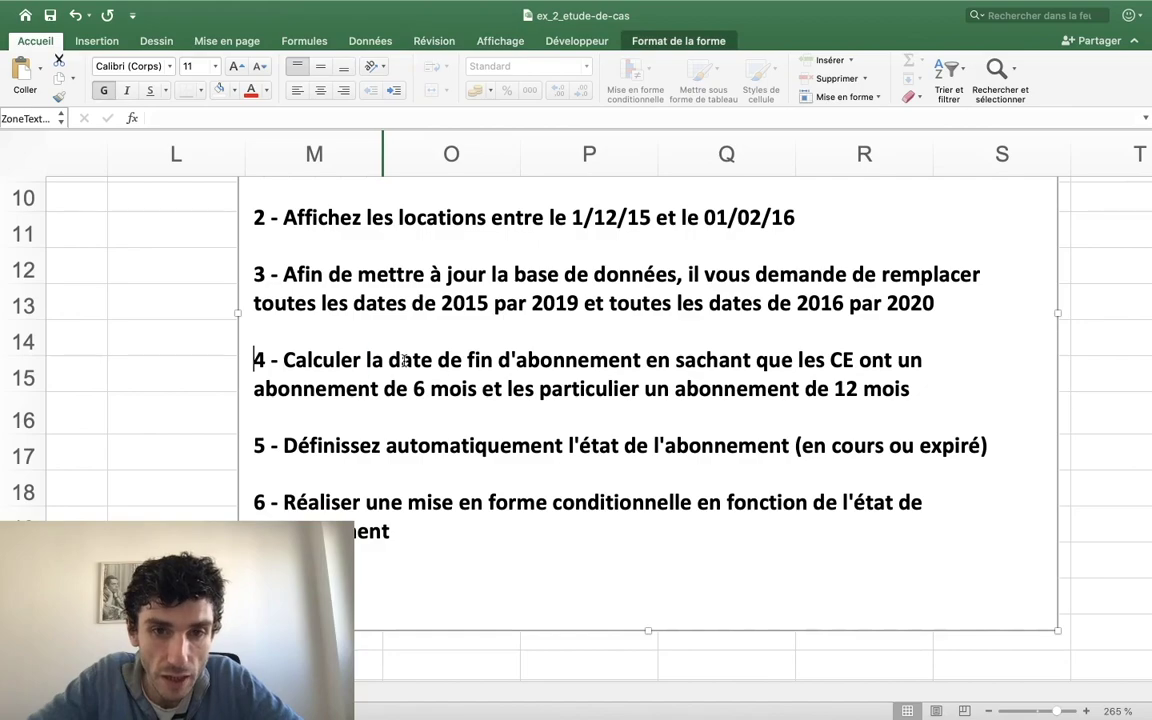
{"action": "mouse_move", "coordinate": [594, 371]}
{"action": "left_mouse_down"}
{"action": "mouse_move", "coordinate": [874, 390]}
{"action": "mouse_move", "coordinate": [897, 404]}
{"action": "left_mouse_up"}
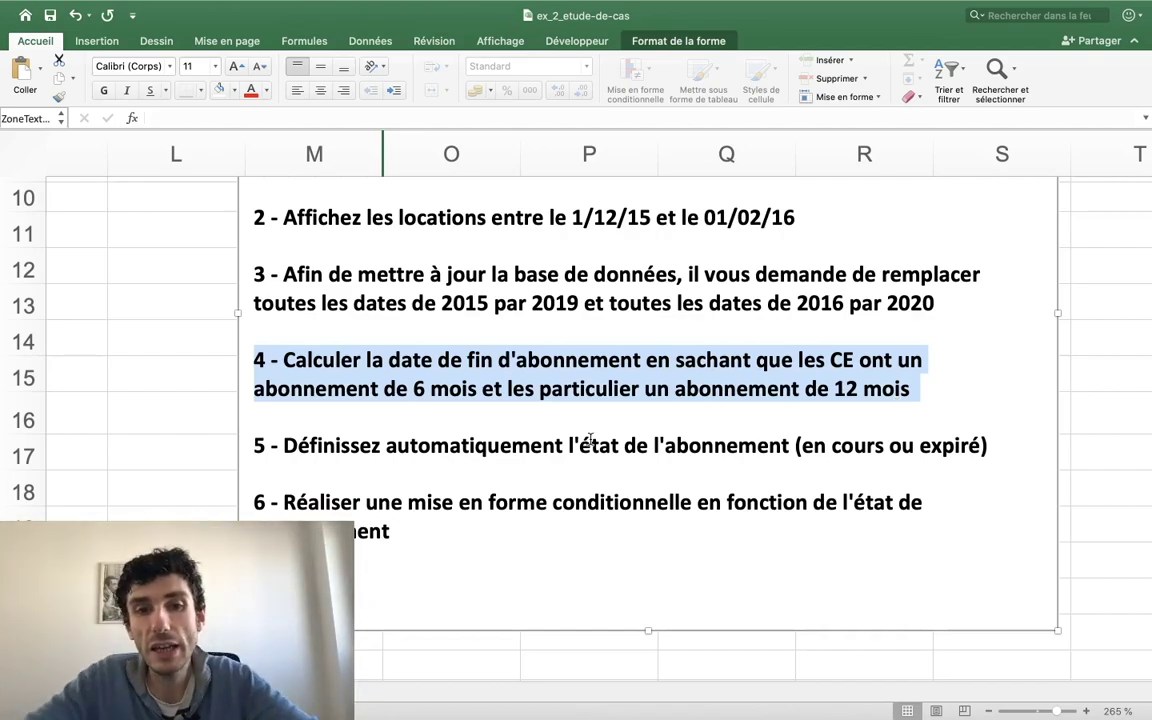
{"action": "left_click", "coordinate": [639, 389]}
{"action": "type", "text": "s"}
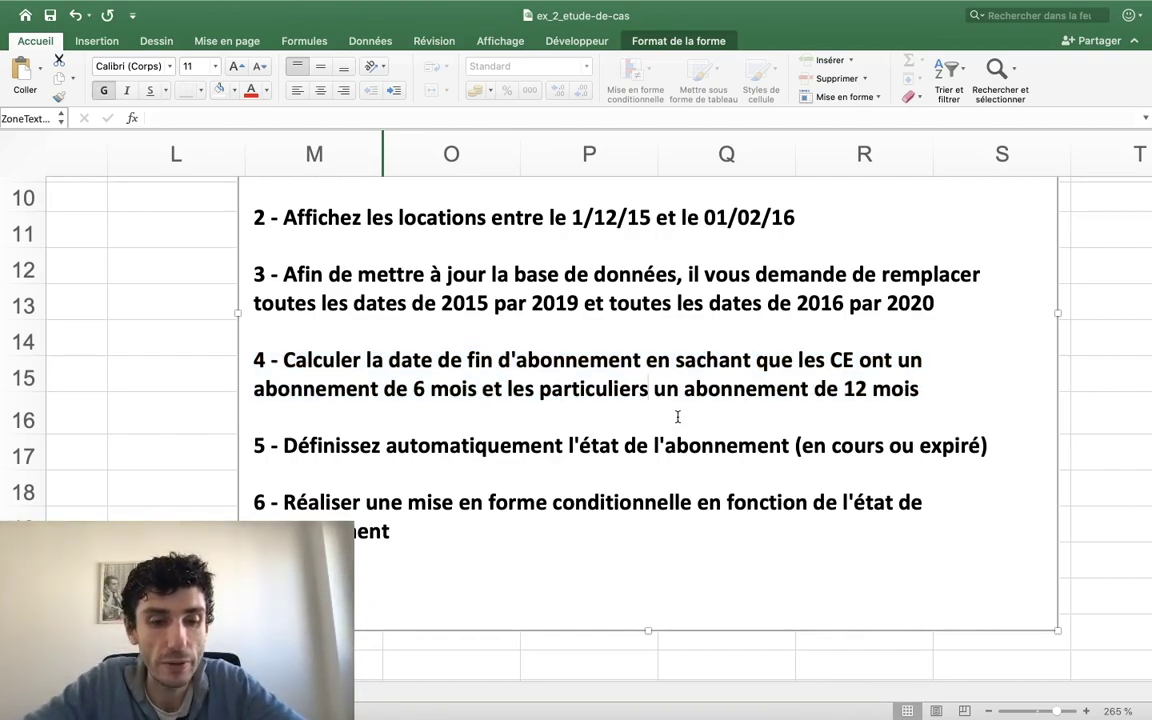
{"action": "key", "text": "super+shift+s"}
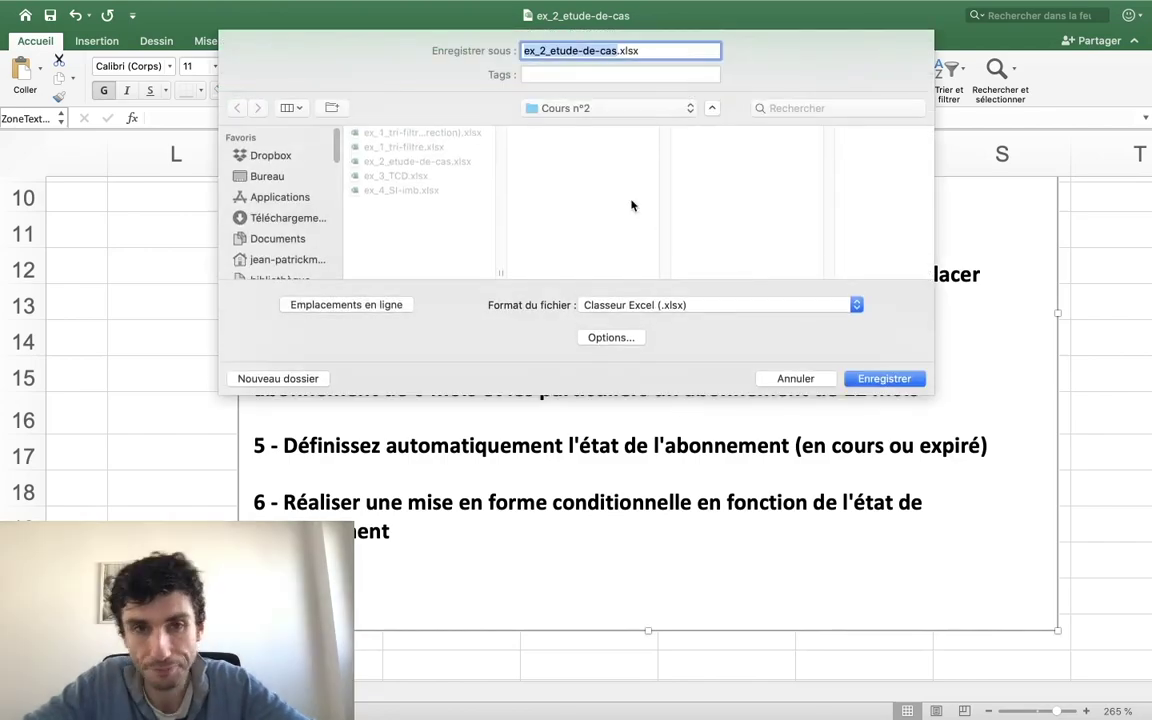
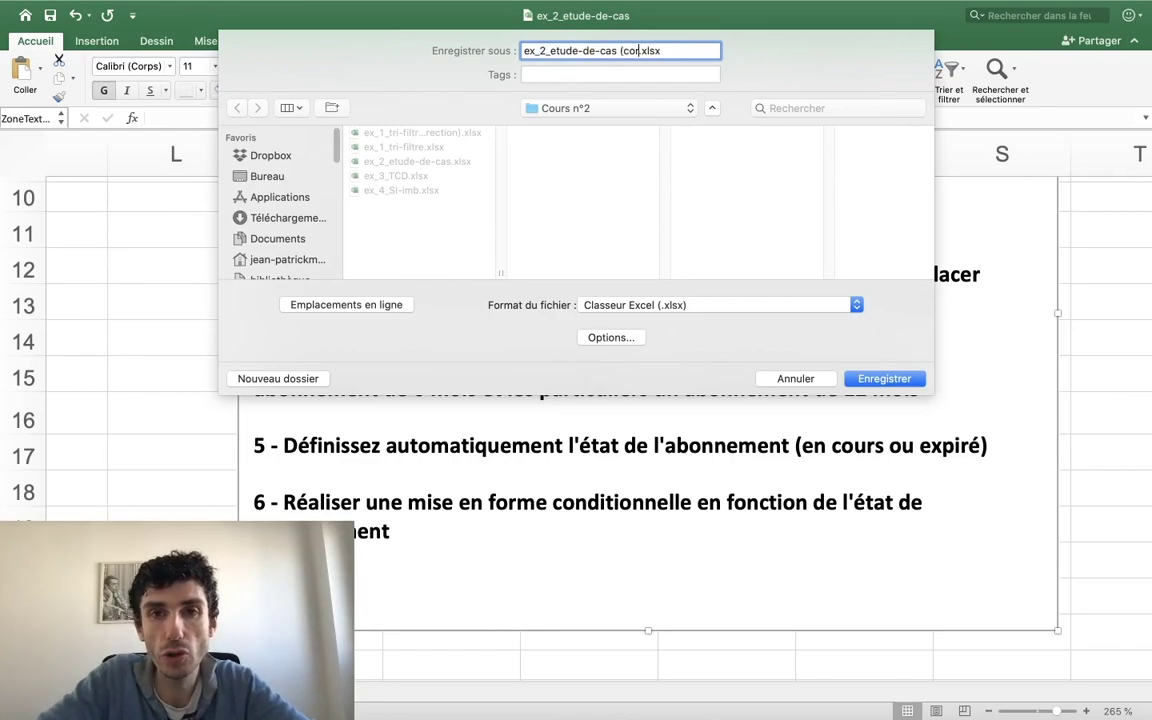
Save the workbook copy under the name 'ex_2_etude-de-cas (correction).xlsx'.
{"action": "type", "text": "cteion"}
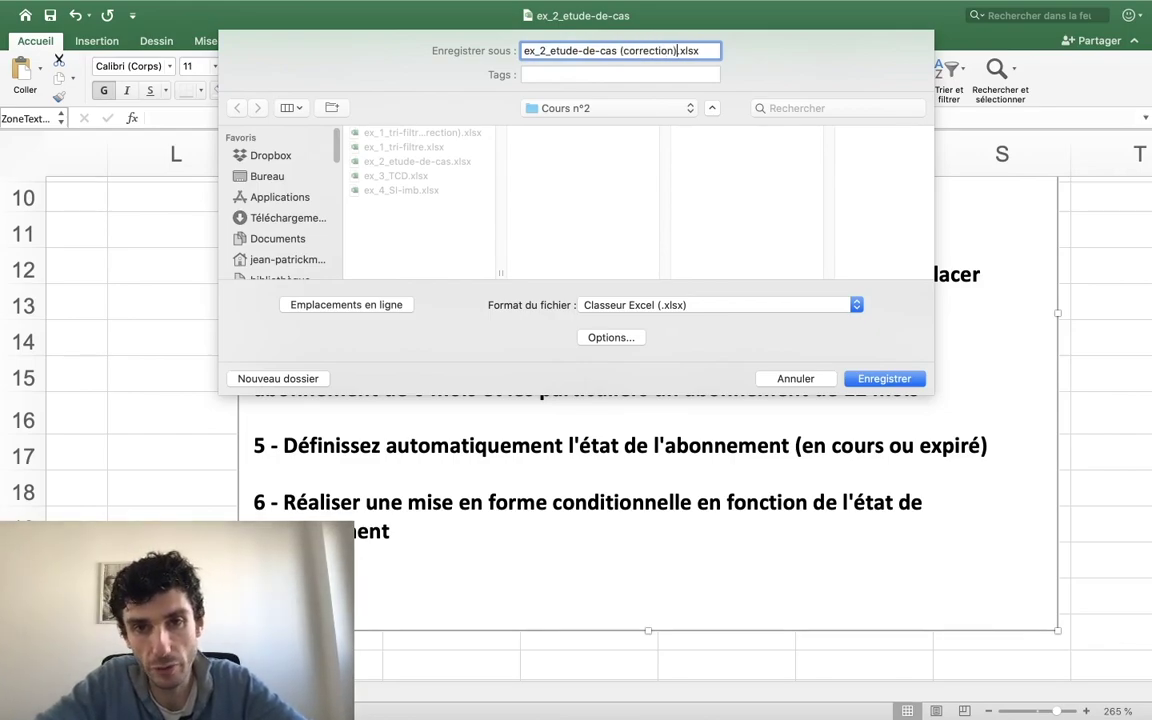
{"action": "key", "text": "Return"}
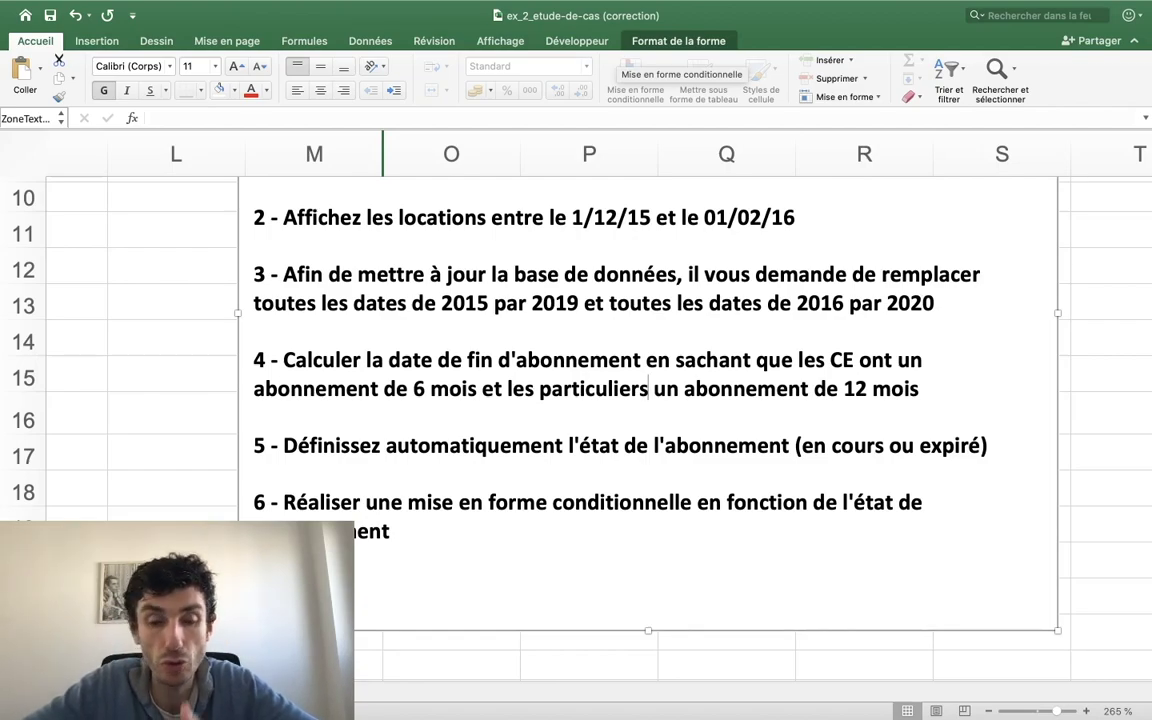
Enter the label 'Type de client' in cell M23.
{"action": "scroll", "coordinate": [667, 362], "scroll_direction": "left", "scroll_amount": 1}
{"action": "scroll", "coordinate": [667, 362], "scroll_direction": "left", "scroll_amount": 10}
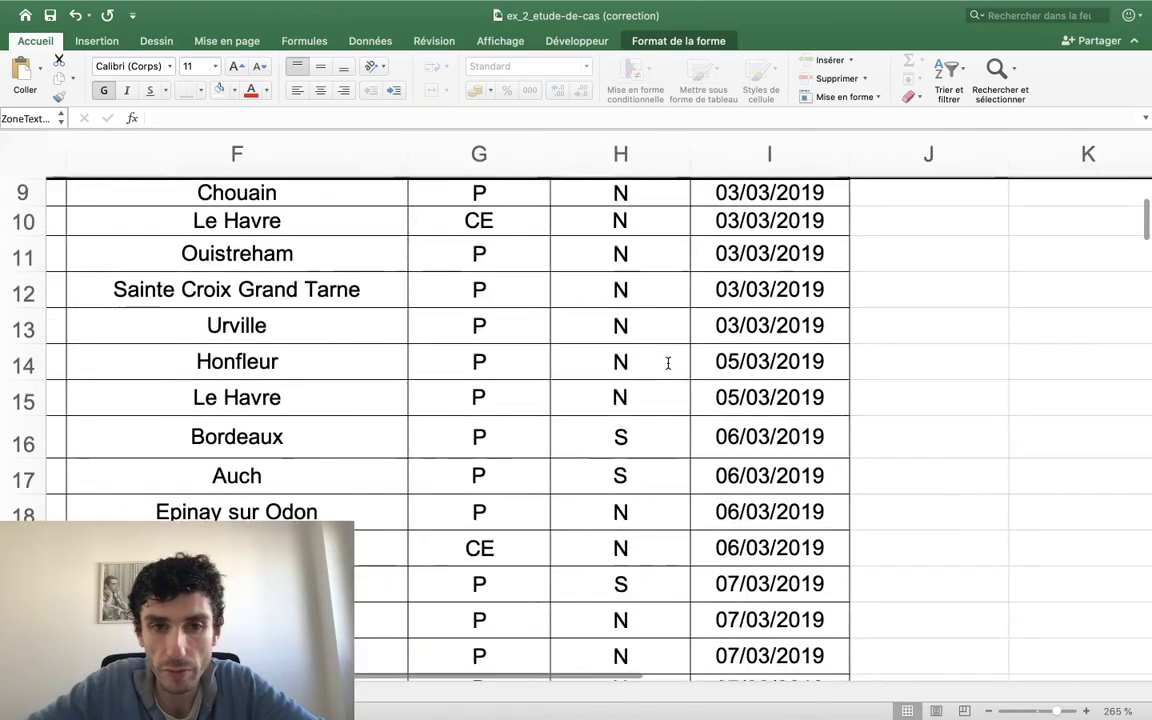
{"action": "scroll", "coordinate": [667, 362], "scroll_direction": "up", "scroll_amount": 5}
{"action": "scroll", "coordinate": [667, 362], "scroll_direction": "right", "scroll_amount": 2}
{"action": "scroll", "coordinate": [667, 362], "scroll_direction": "down", "scroll_amount": 3}
{"action": "scroll", "coordinate": [667, 362], "scroll_direction": "right", "scroll_amount": 3}
{"action": "scroll", "coordinate": [667, 362], "scroll_direction": "down", "scroll_amount": 1}
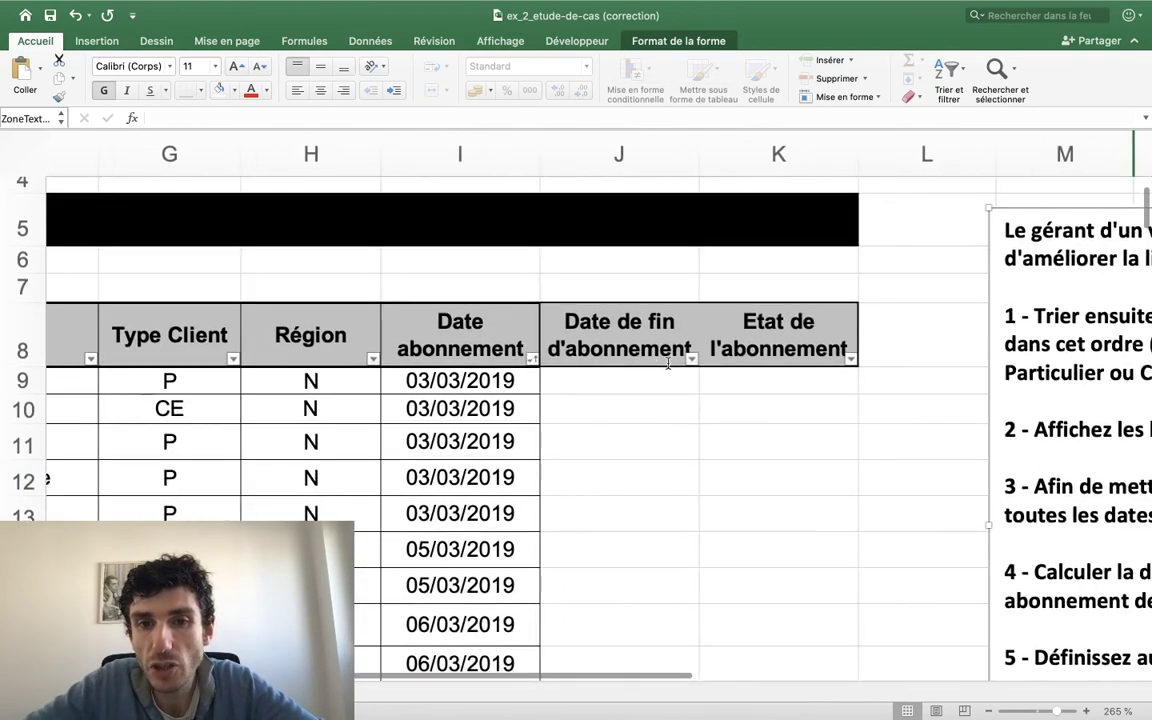
{"action": "left_click", "coordinate": [591, 363]}
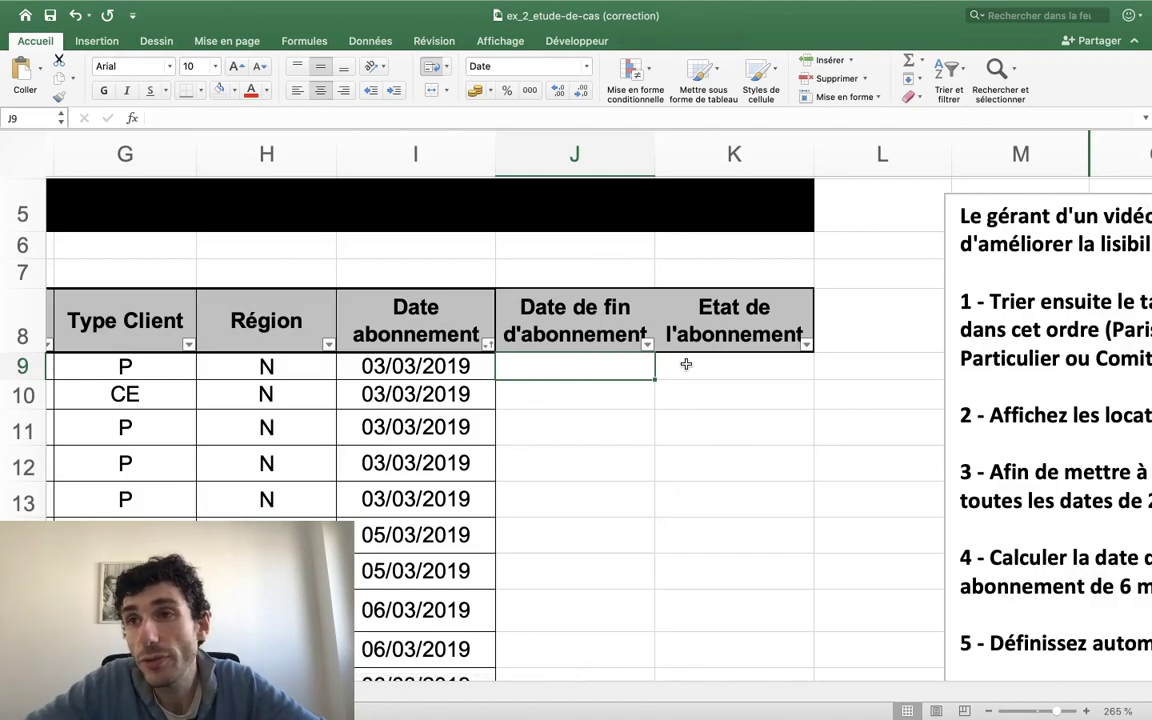
{"action": "scroll", "coordinate": [686, 364], "scroll_direction": "right", "scroll_amount": 10}
{"action": "scroll", "coordinate": [686, 364], "scroll_direction": "down", "scroll_amount": 1}
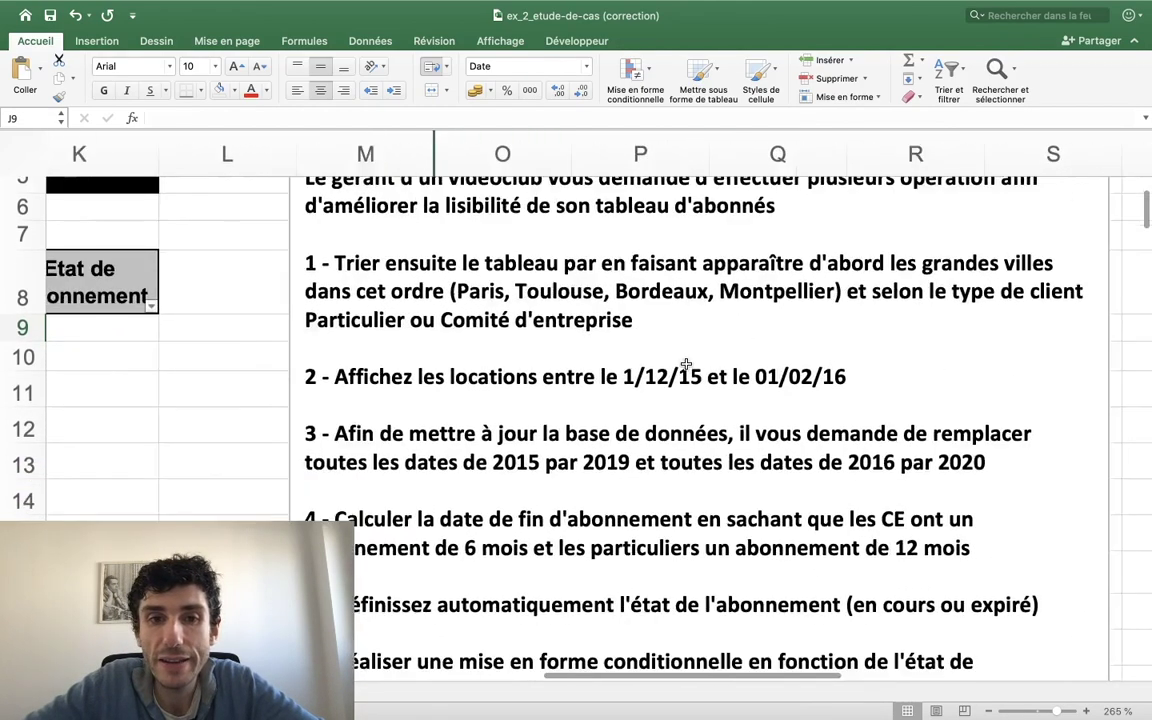
{"action": "scroll", "coordinate": [686, 364], "scroll_direction": "down", "scroll_amount": 3}
{"action": "scroll", "coordinate": [686, 364], "scroll_direction": "down", "scroll_amount": 2}
{"action": "scroll", "coordinate": [686, 364], "scroll_direction": "up", "scroll_amount": 4}
{"action": "scroll", "coordinate": [686, 364], "scroll_direction": "right", "scroll_amount": 2}
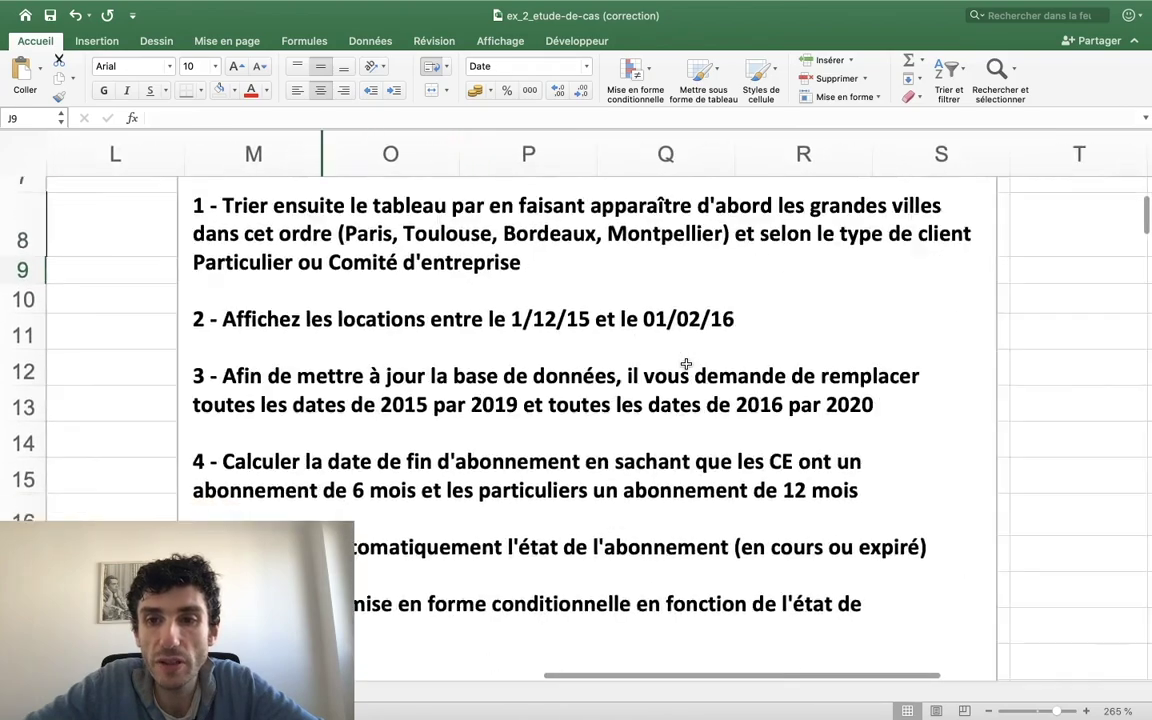
{"action": "scroll", "coordinate": [686, 364], "scroll_direction": "left", "scroll_amount": 2}
{"action": "scroll", "coordinate": [686, 364], "scroll_direction": "down", "scroll_amount": 5}
{"action": "scroll", "coordinate": [686, 364], "scroll_direction": "down", "scroll_amount": 2}
{"action": "scroll", "coordinate": [686, 364], "scroll_direction": "down", "scroll_amount": 2}
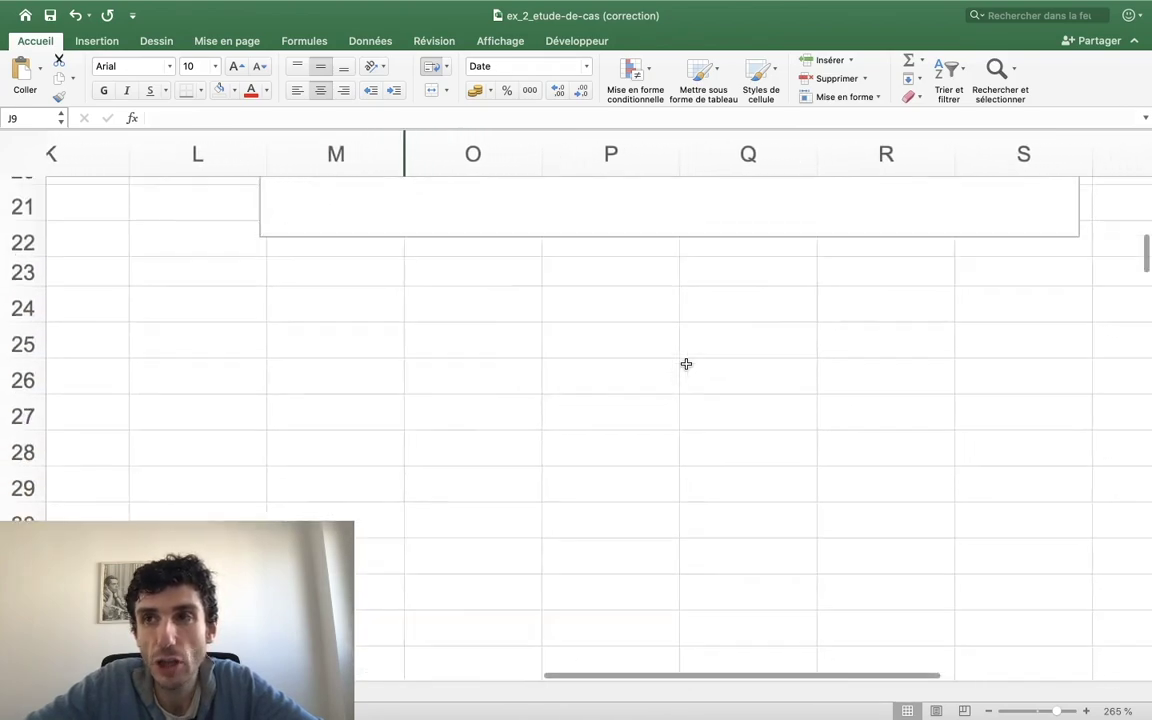
{"action": "scroll", "coordinate": [686, 364], "scroll_direction": "up", "scroll_amount": 1}
{"action": "scroll", "coordinate": [686, 364], "scroll_direction": "right", "scroll_amount": 1}
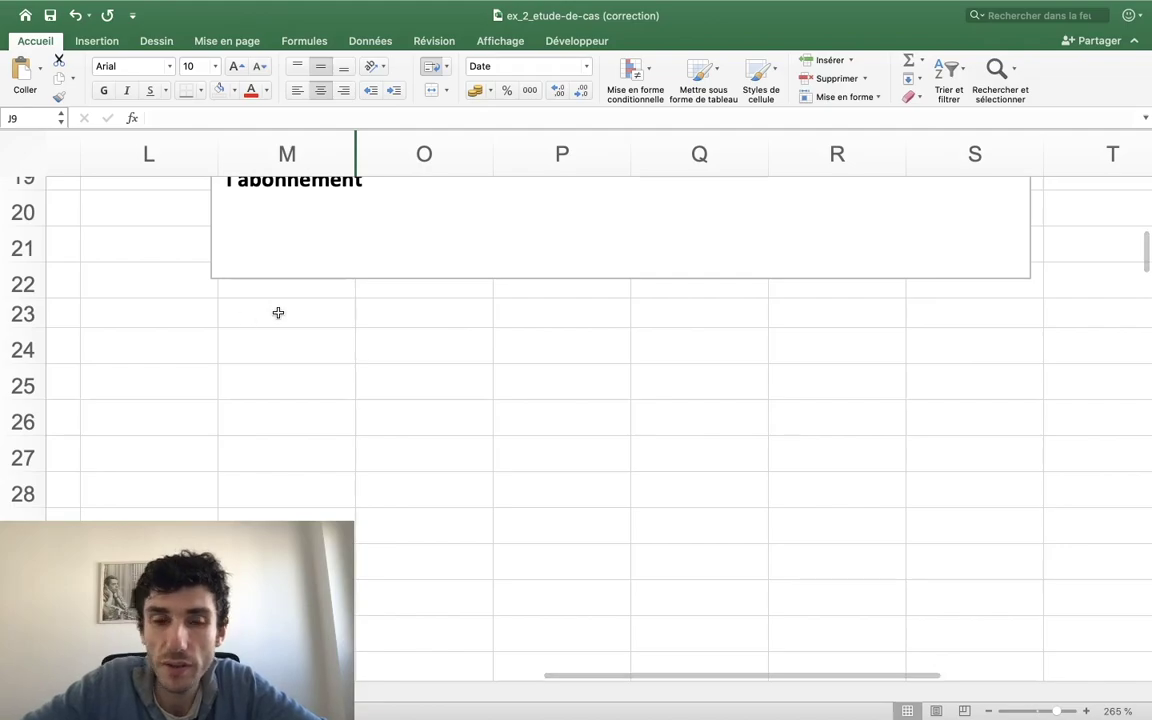
{"action": "left_click", "coordinate": [278, 313]}
{"action": "type", "text": "T"}
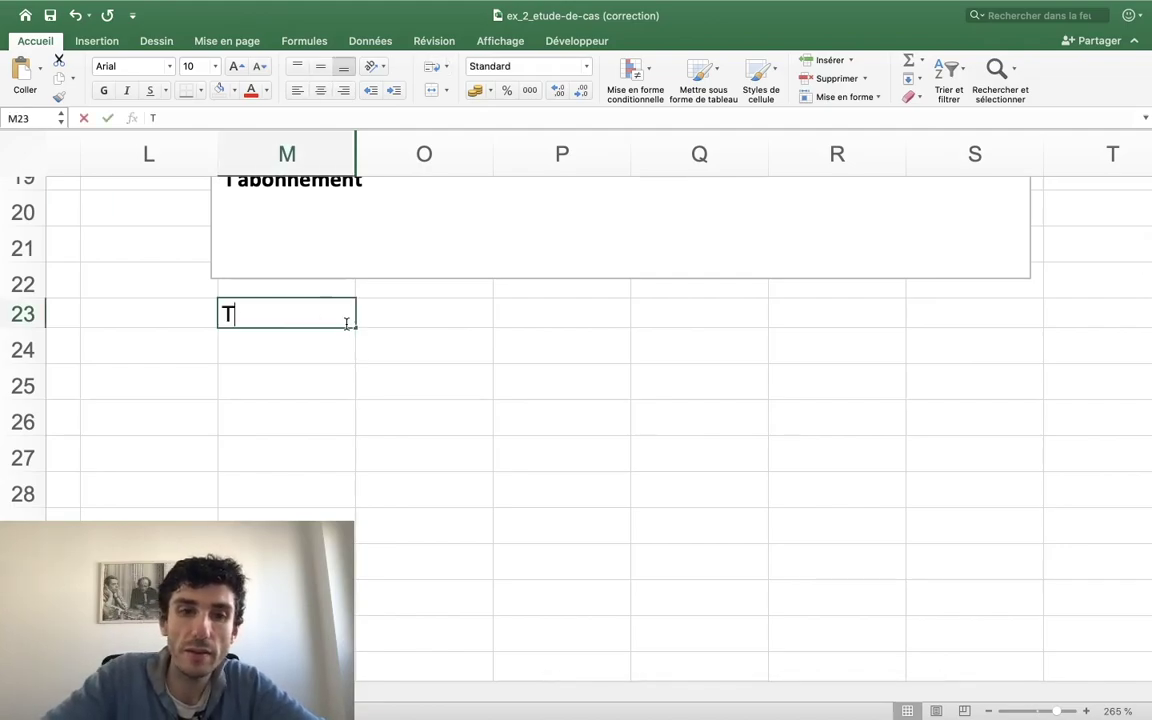
{"action": "type", "text": "ype de client"}
{"action": "key", "text": "Return"}
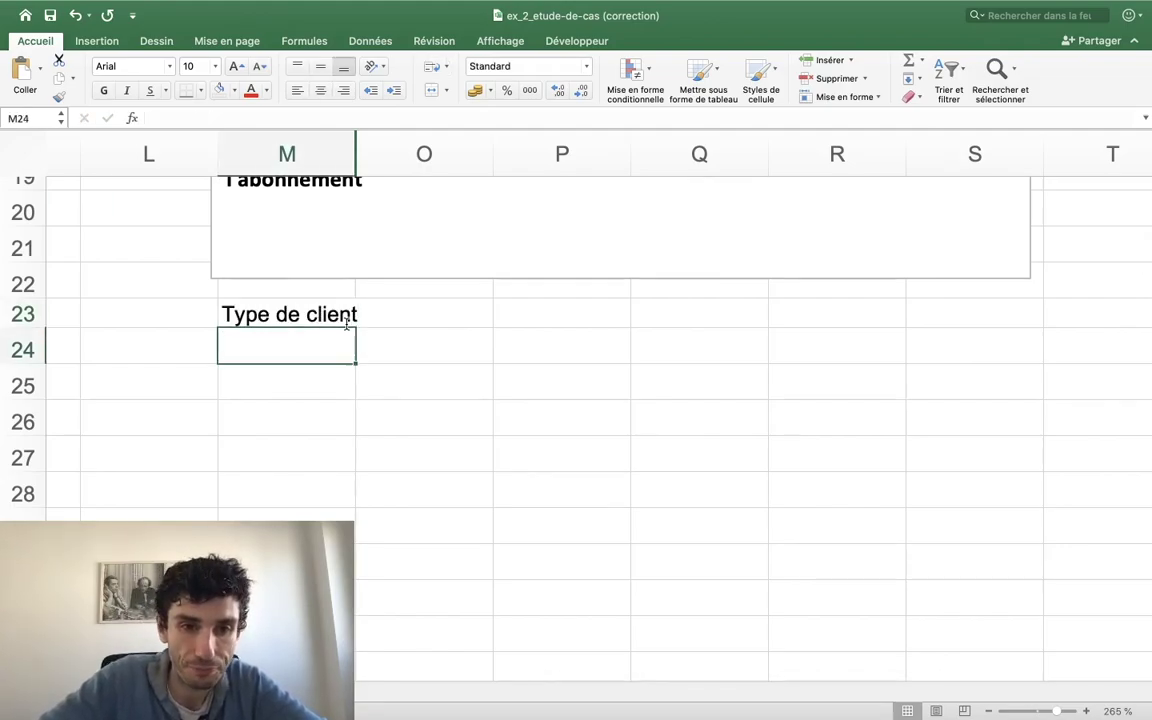
Widen column M and enter 'Durée d'abonnement' in cell O23.
{"action": "key", "text": "Up"}
{"action": "key", "text": "Up"}
{"action": "key", "text": "Right"}
{"action": "key", "text": "Right"}
{"action": "key", "text": "Down"}
{"action": "key", "text": "Down"}
{"action": "key", "text": "Left"}
{"action": "key", "text": "Up"}
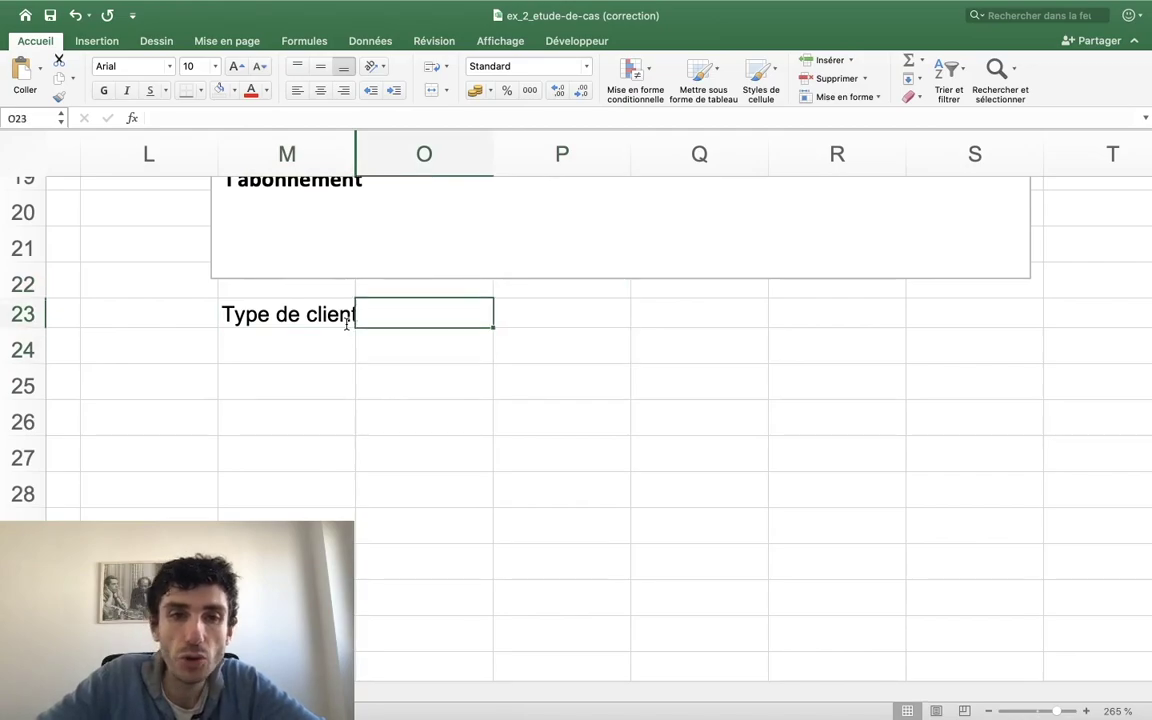
{"action": "left_click_drag", "start_coordinate": [355, 150], "coordinate": [374, 150]}
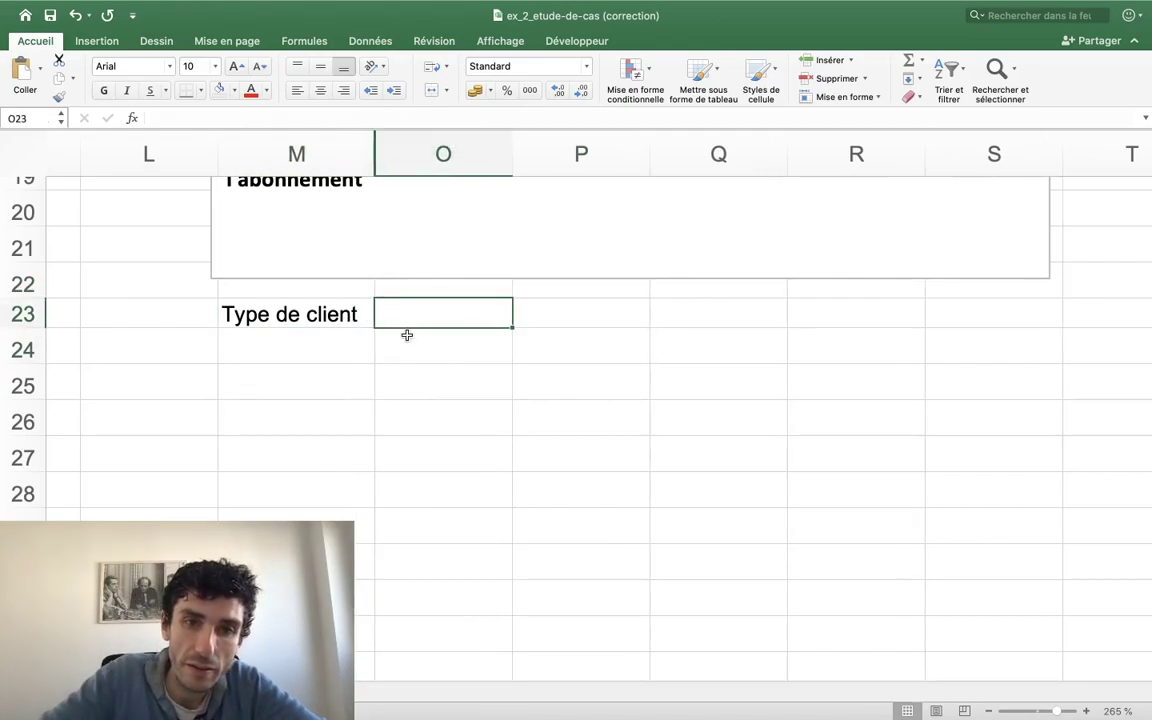
{"action": "type", "text": "D"}
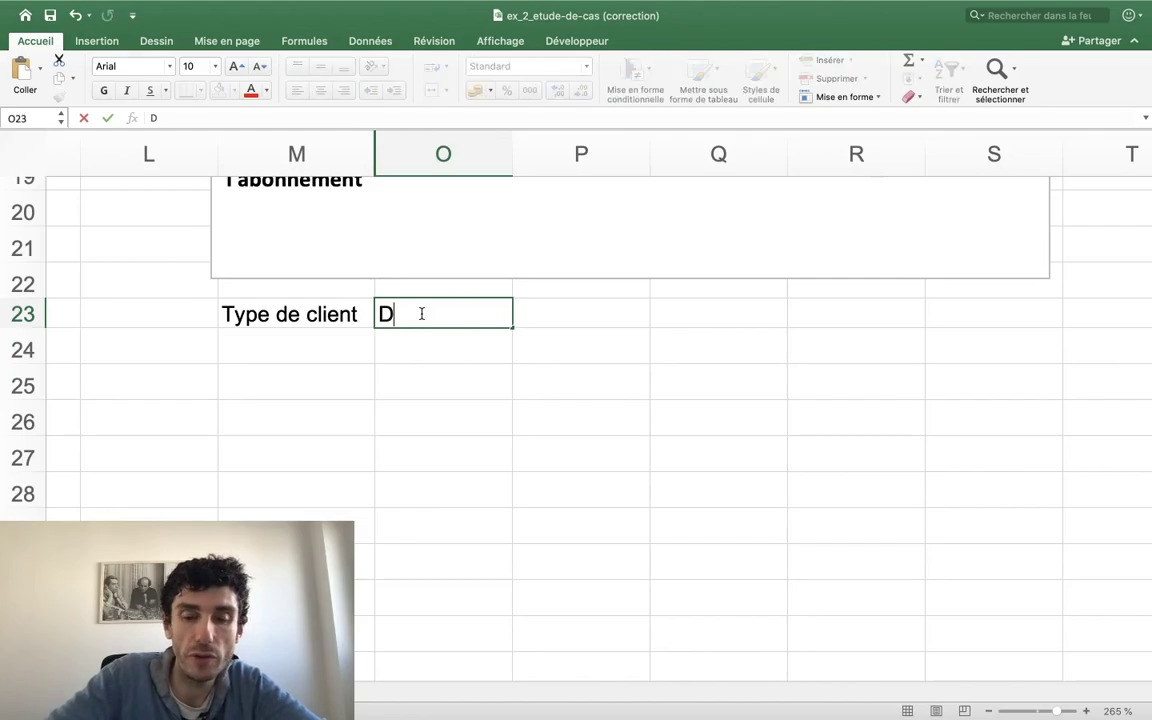
{"action": "type", "text": "urée d'abon"}
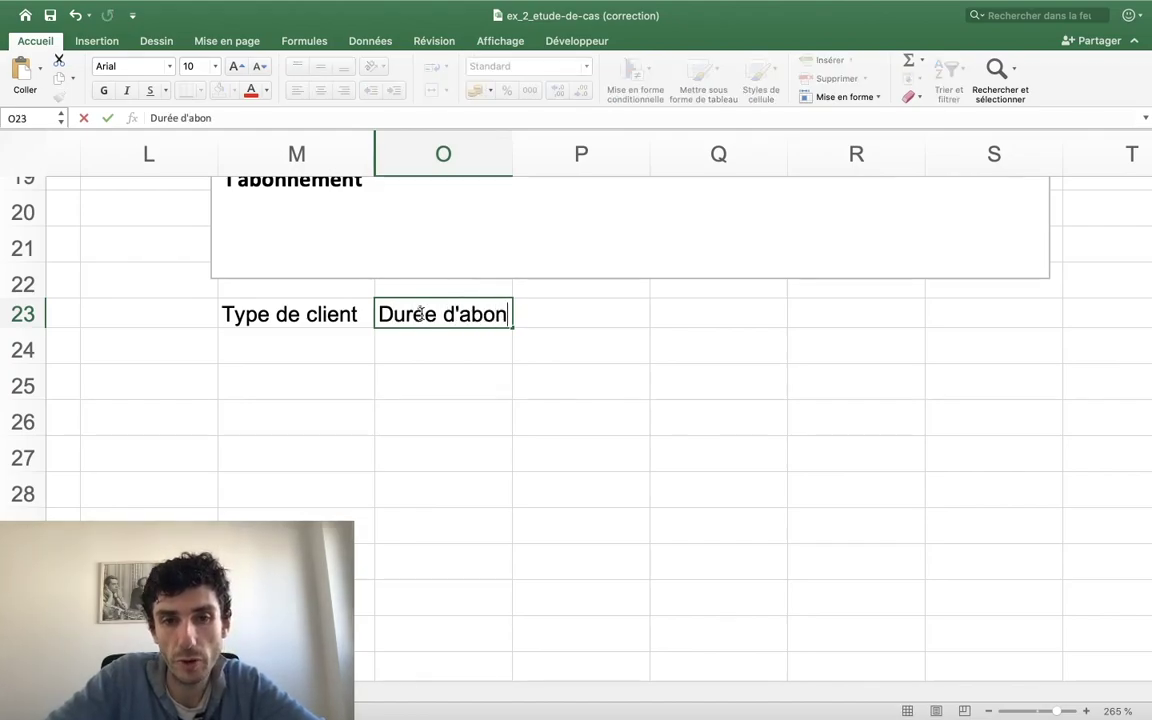
{"action": "type", "text": "t"}
{"action": "key", "text": "Return"}
{"action": "left_click_drag", "start_coordinate": [515, 153], "coordinate": [515, 153]}
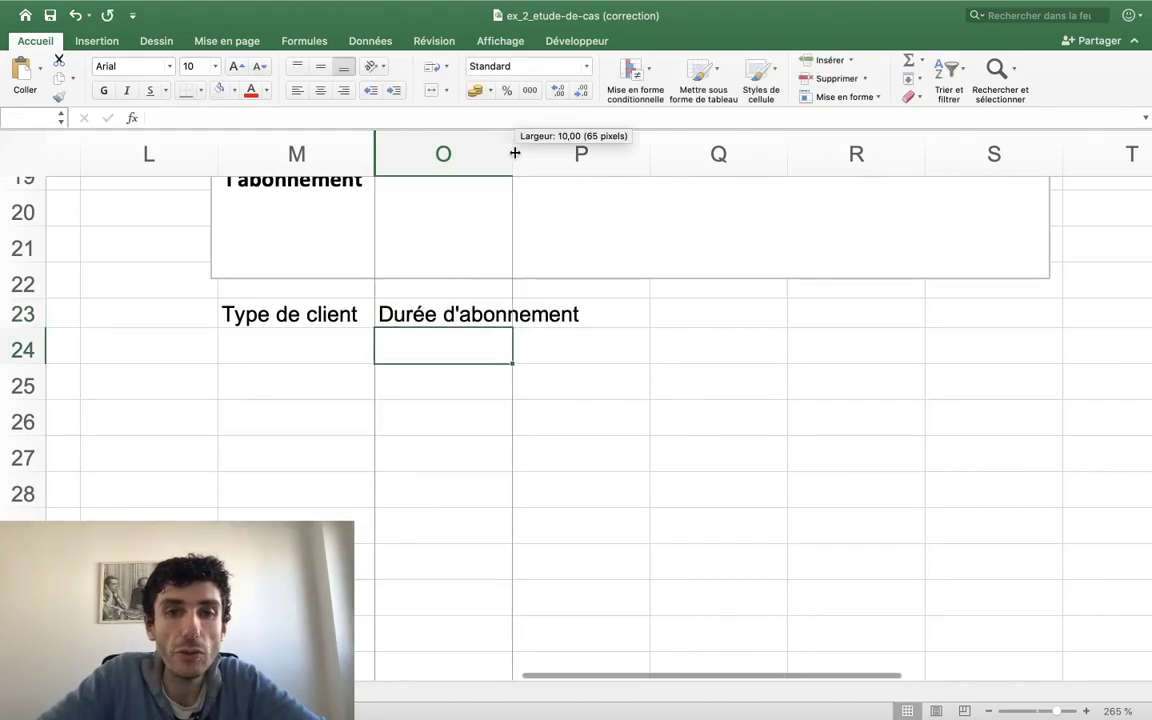
{"action": "scroll", "coordinate": [403, 378], "scroll_direction": "up", "scroll_amount": 5}
{"action": "scroll", "coordinate": [403, 378], "scroll_direction": "left", "scroll_amount": 5}
{"action": "scroll", "coordinate": [406, 378], "scroll_direction": "up", "scroll_amount": 10}
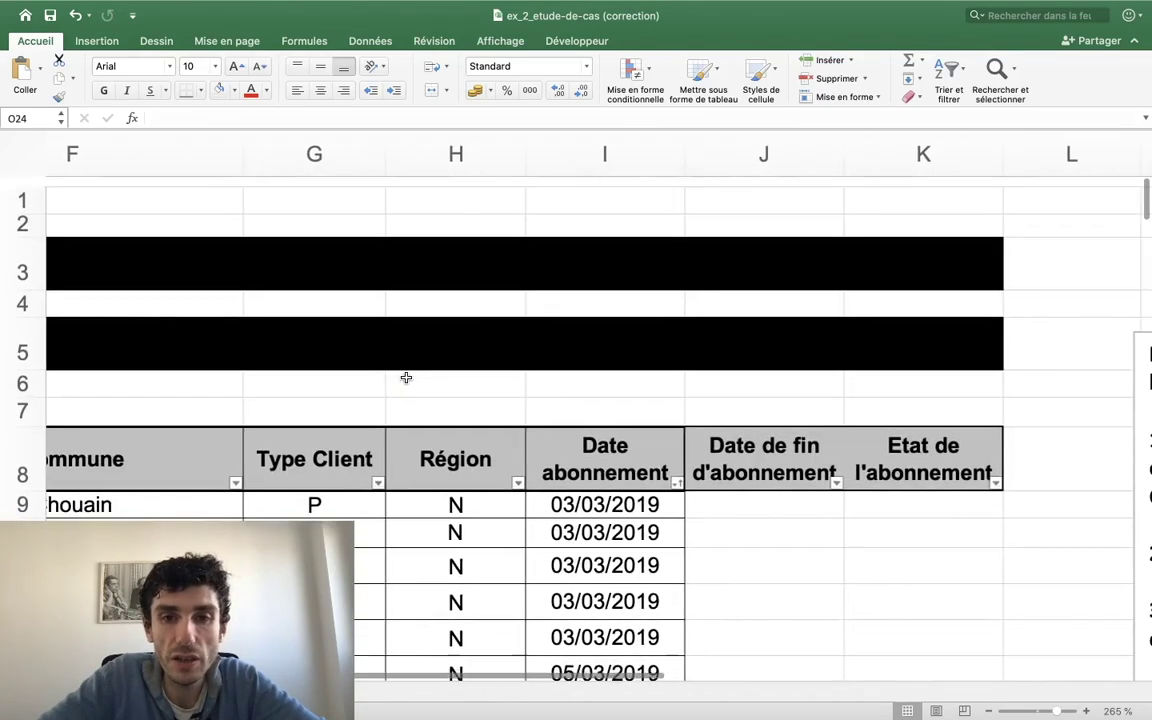
{"action": "scroll", "coordinate": [533, 497], "scroll_direction": "right", "scroll_amount": 1}
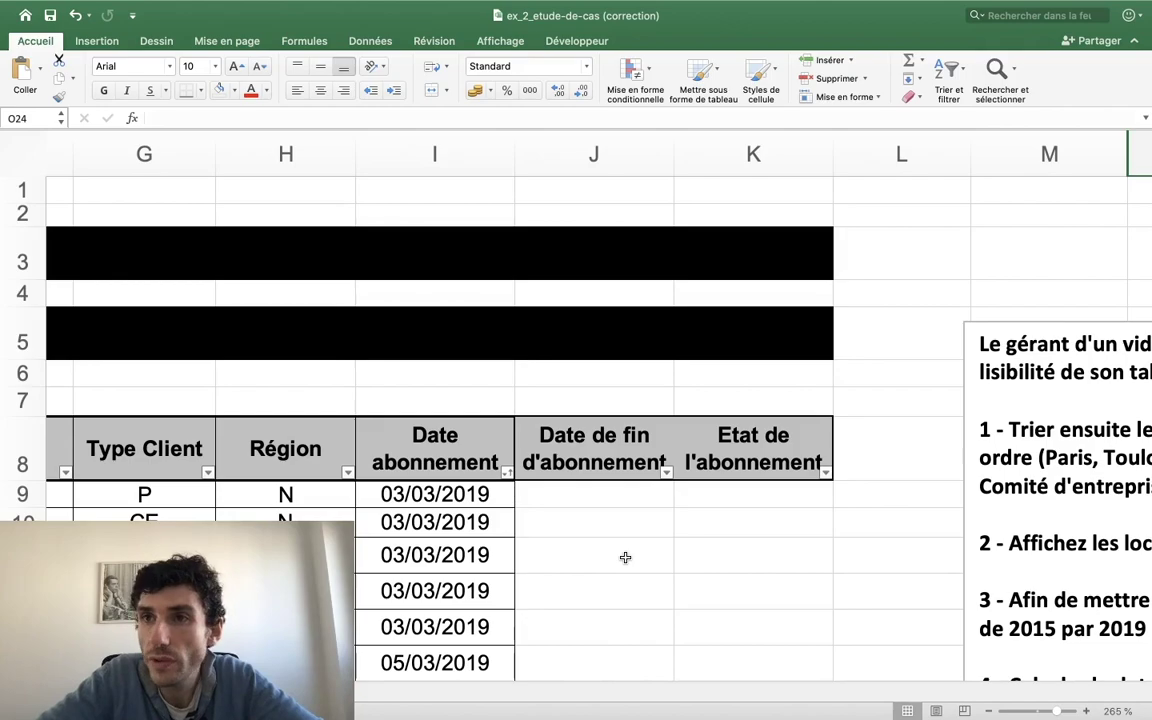
{"action": "scroll", "coordinate": [625, 557], "scroll_direction": "down", "scroll_amount": 3}
{"action": "scroll", "coordinate": [624, 557], "scroll_direction": "right", "scroll_amount": 5}
{"action": "scroll", "coordinate": [624, 557], "scroll_direction": "down", "scroll_amount": 3}
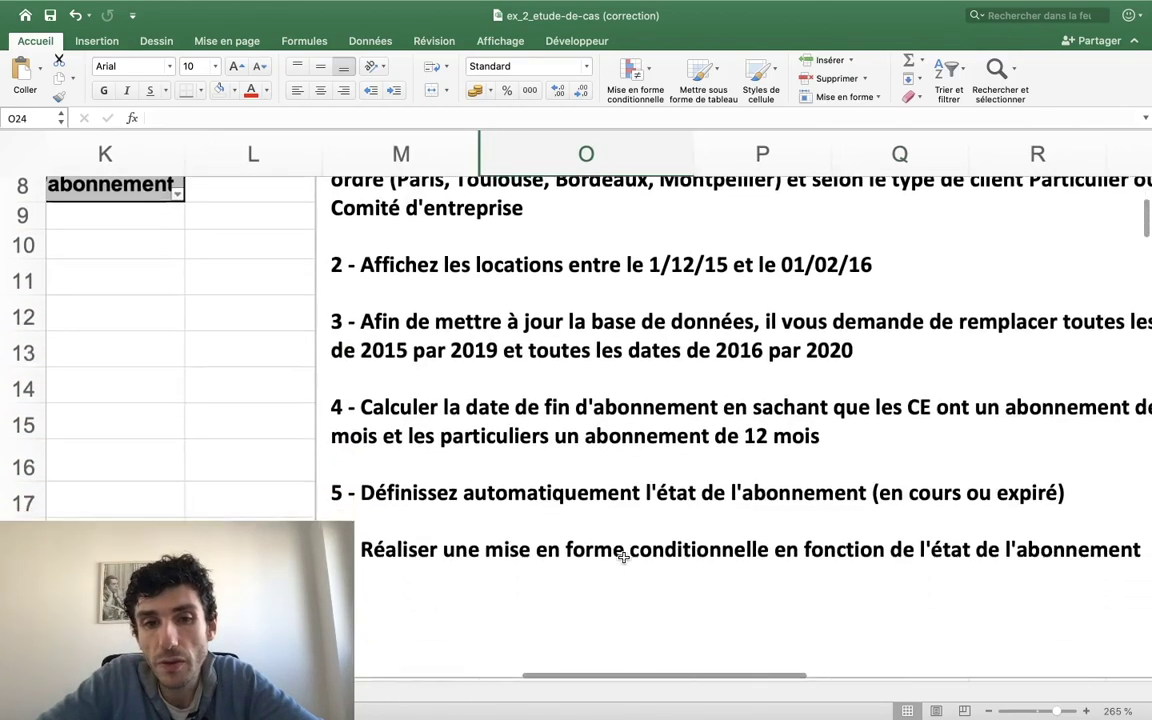
{"action": "scroll", "coordinate": [623, 556], "scroll_direction": "down", "scroll_amount": 2}
{"action": "scroll", "coordinate": [611, 314], "scroll_direction": "down", "scroll_amount": 3}
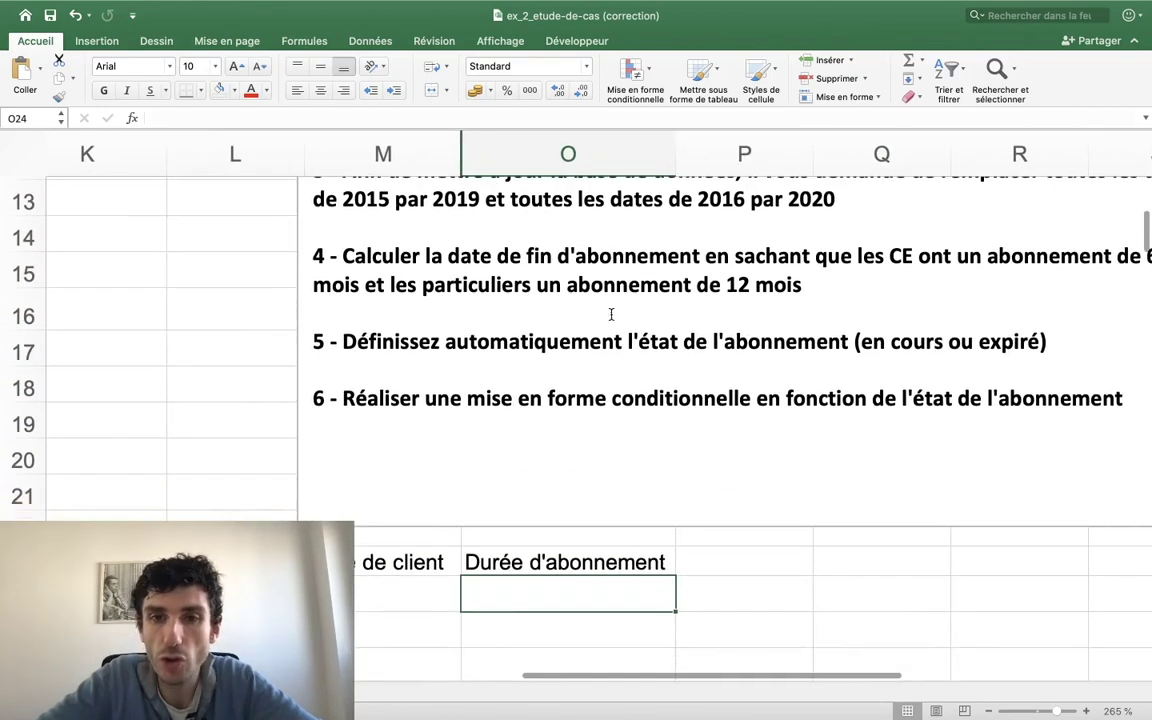
Append '(Formule Si)' after '12 mois' in point 4 of the instructions box.
{"action": "left_click", "coordinate": [510, 256]}
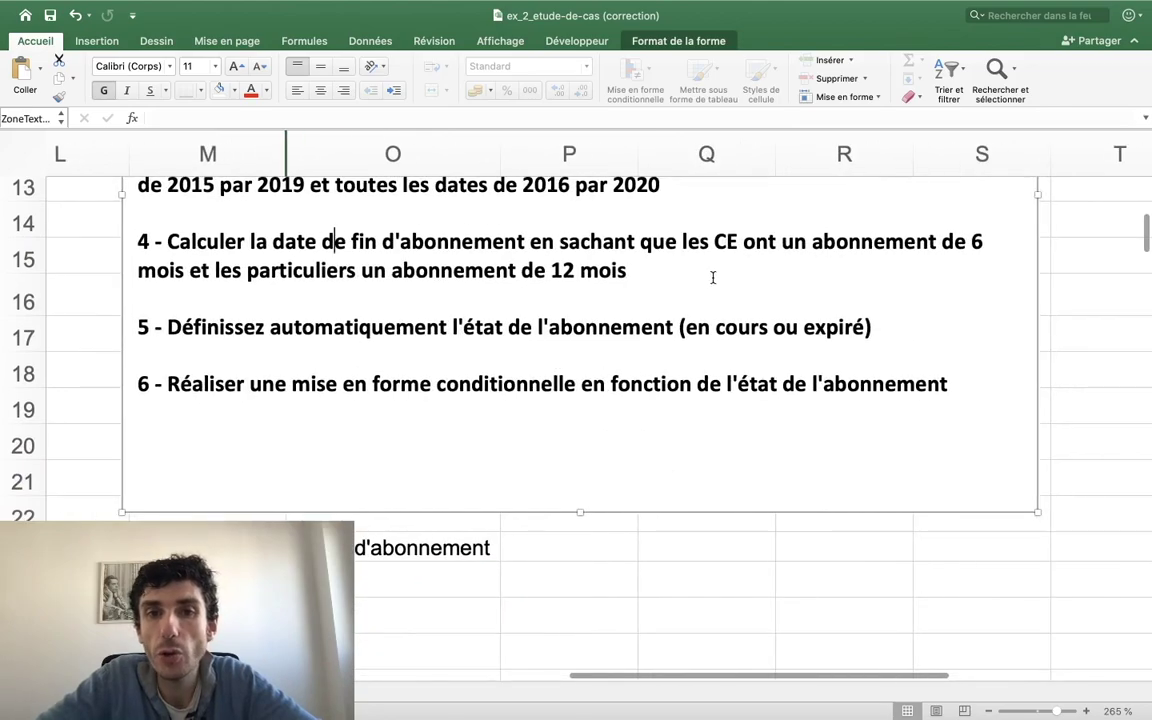
{"action": "left_click", "coordinate": [662, 270]}
{"action": "type", "text": "(F"}
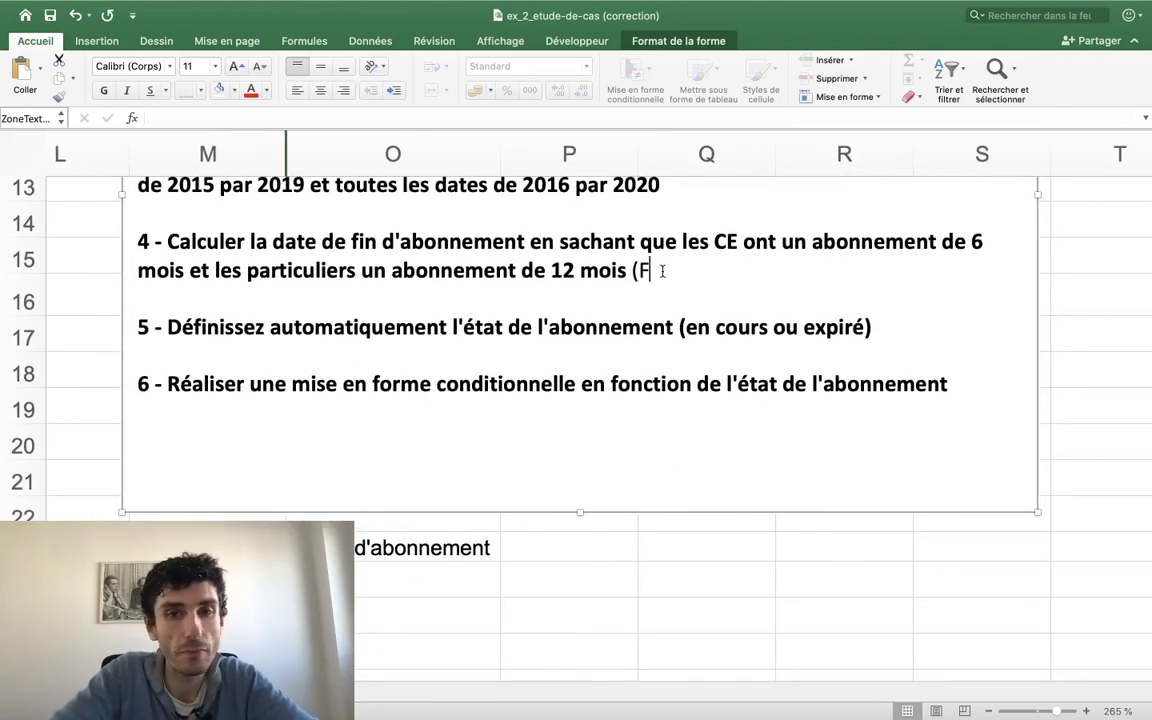
{"action": "type", "text": "ormule Si"}
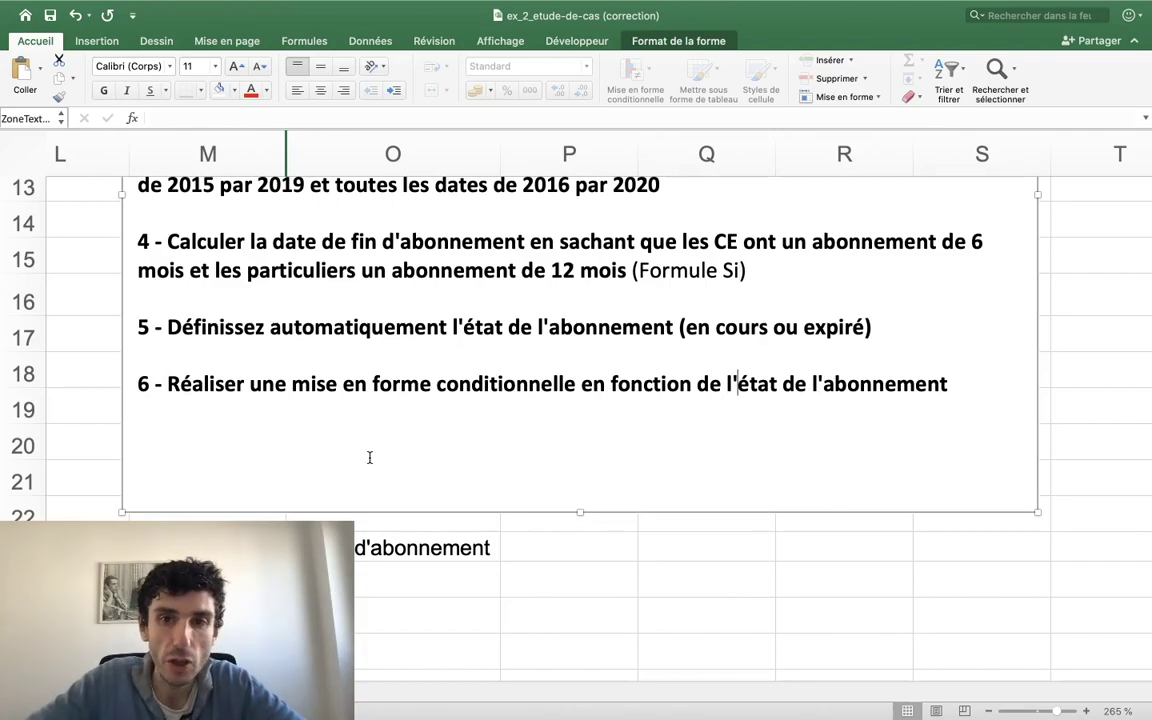
Add the heading 'Condition' in cell Q23.
{"action": "left_click", "coordinate": [623, 548]}
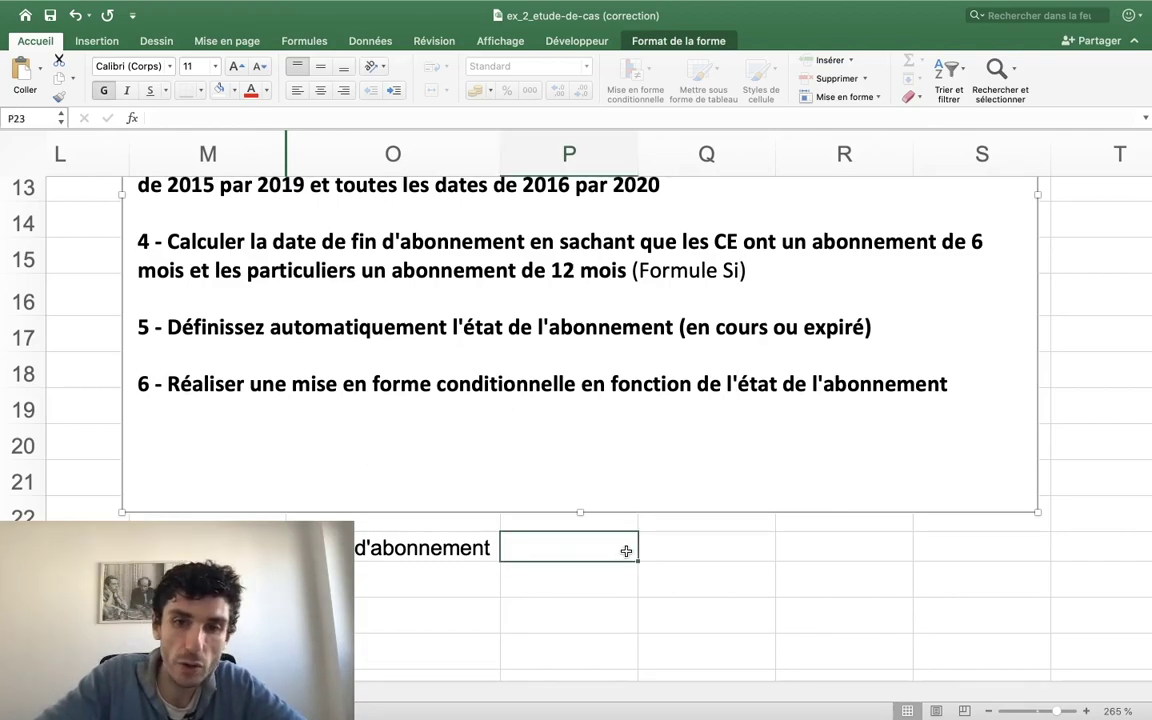
{"action": "left_click", "coordinate": [733, 560]}
{"action": "left_click", "coordinate": [731, 540]}
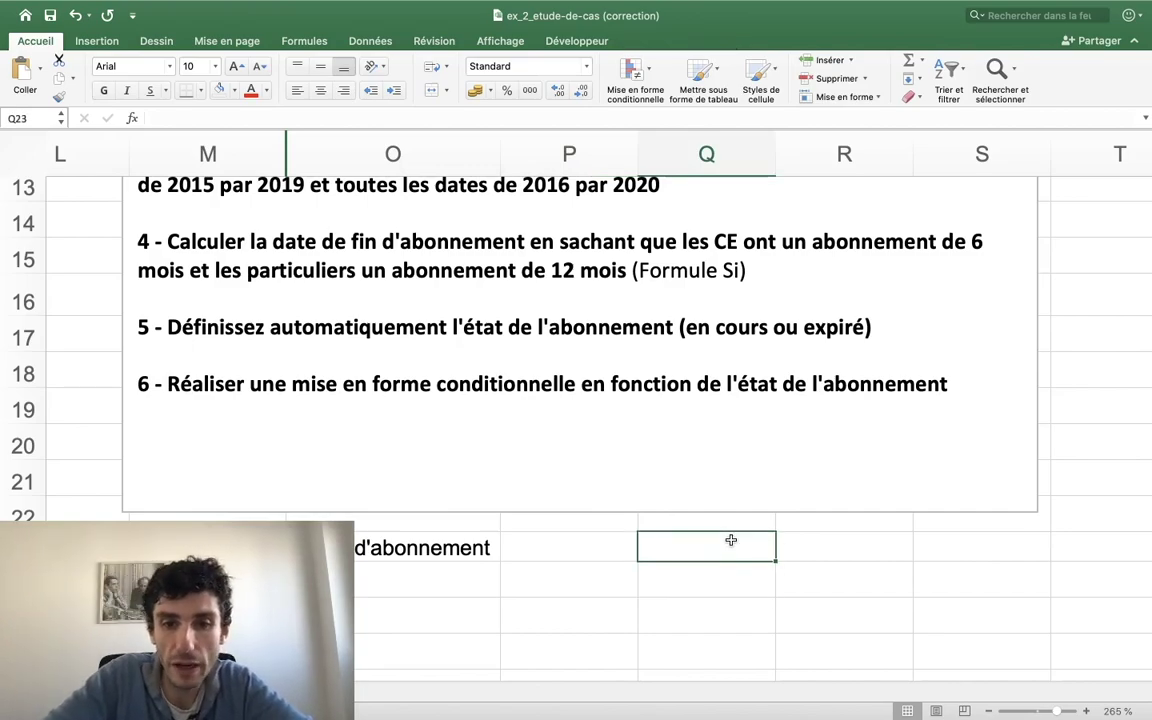
{"action": "type", "text": "Condition"}
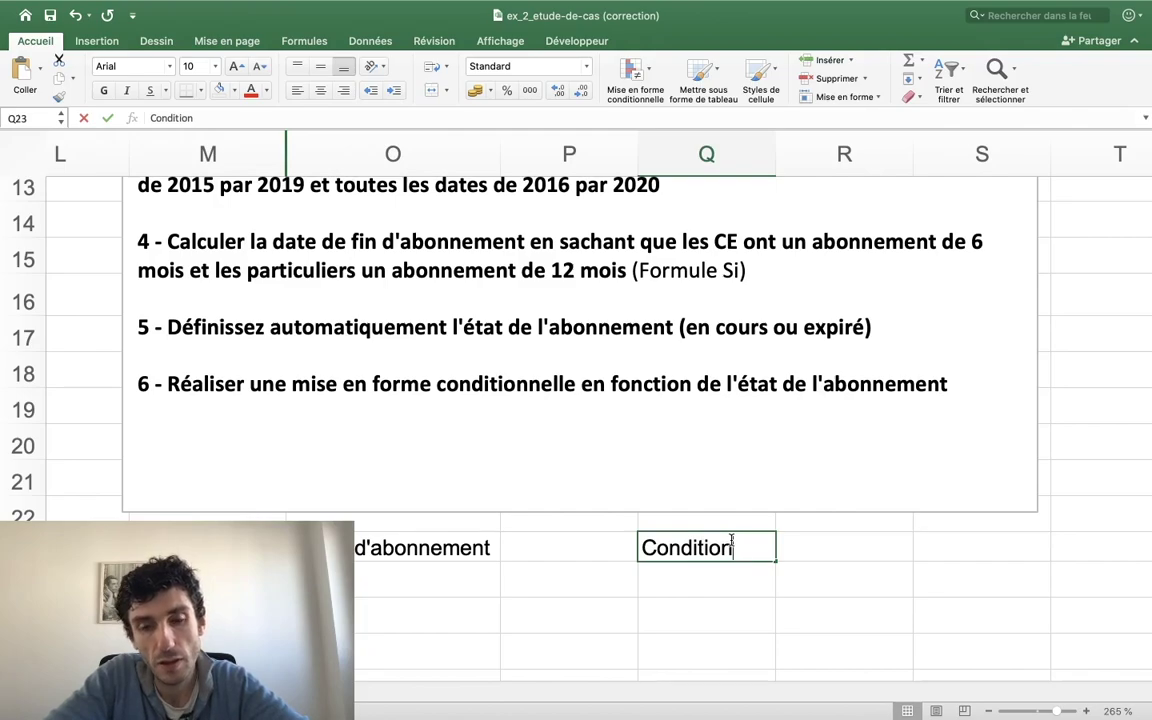
{"action": "key", "text": "Return"}
Enter the condition that a particulier gets 6 mois d'abonnement.
{"action": "type", "text": "Lorsque je suis un particulier j'ai le droit à)"}
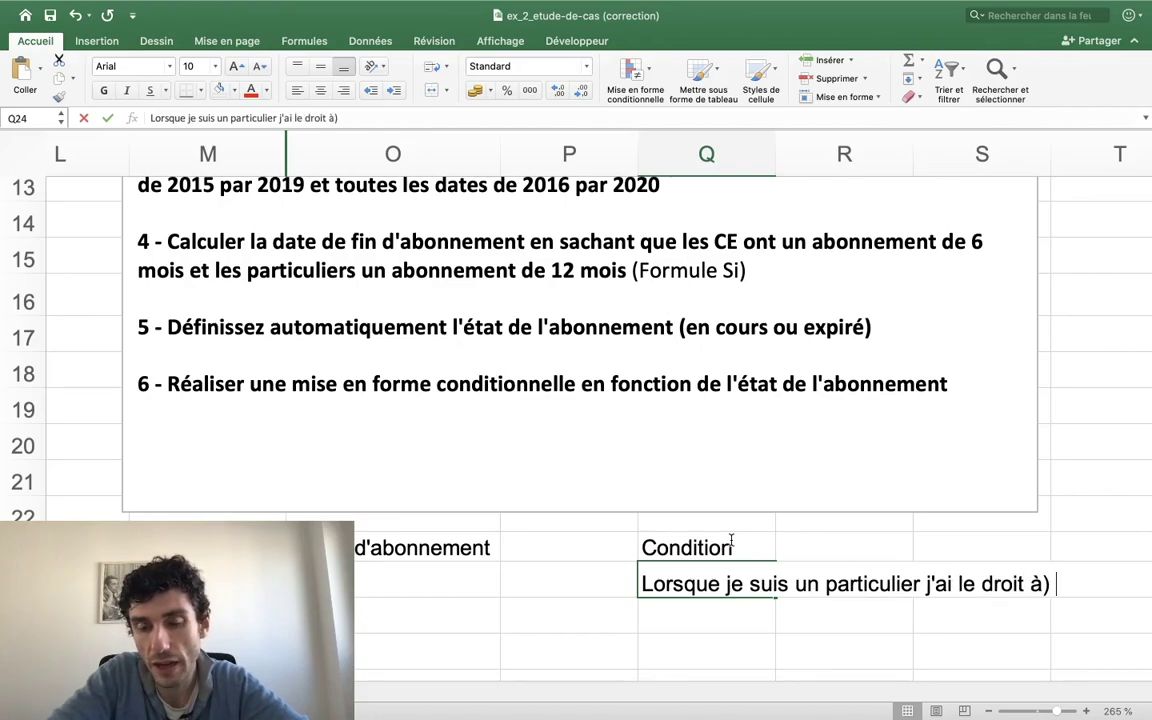
{"action": "key", "text": "BackSpace"}
{"action": "type", "text": "6 mois d"}
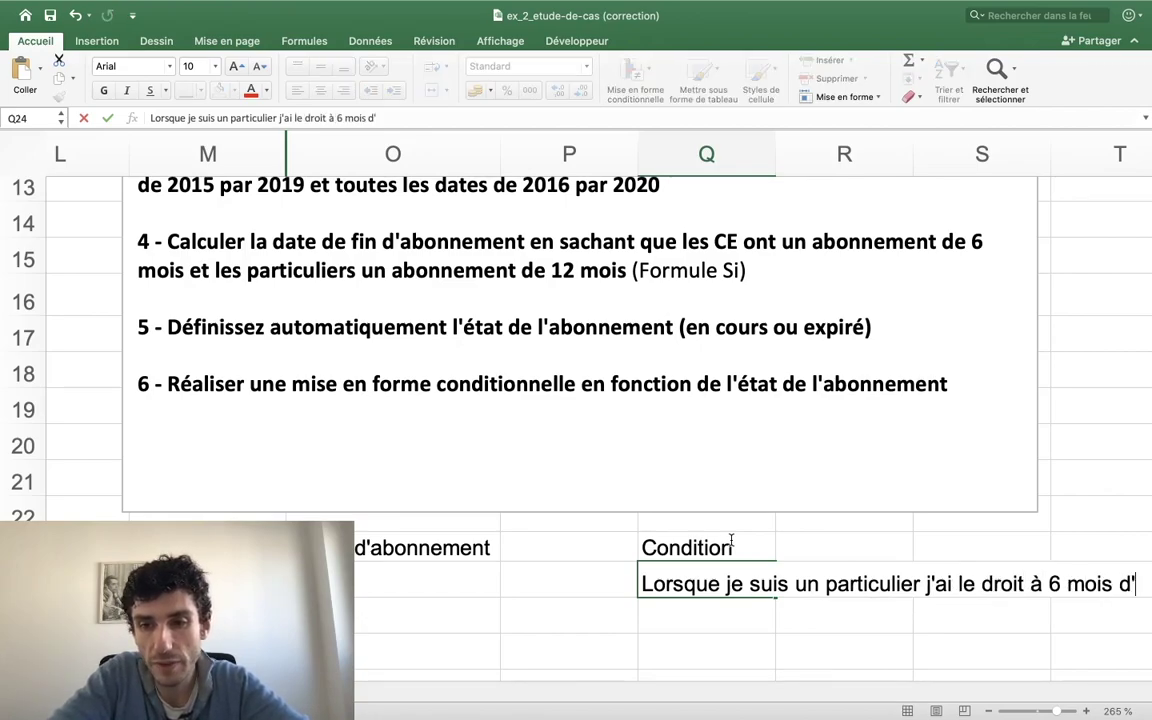
{"action": "type", "text": "abonnement"}
{"action": "key", "text": "Return"}
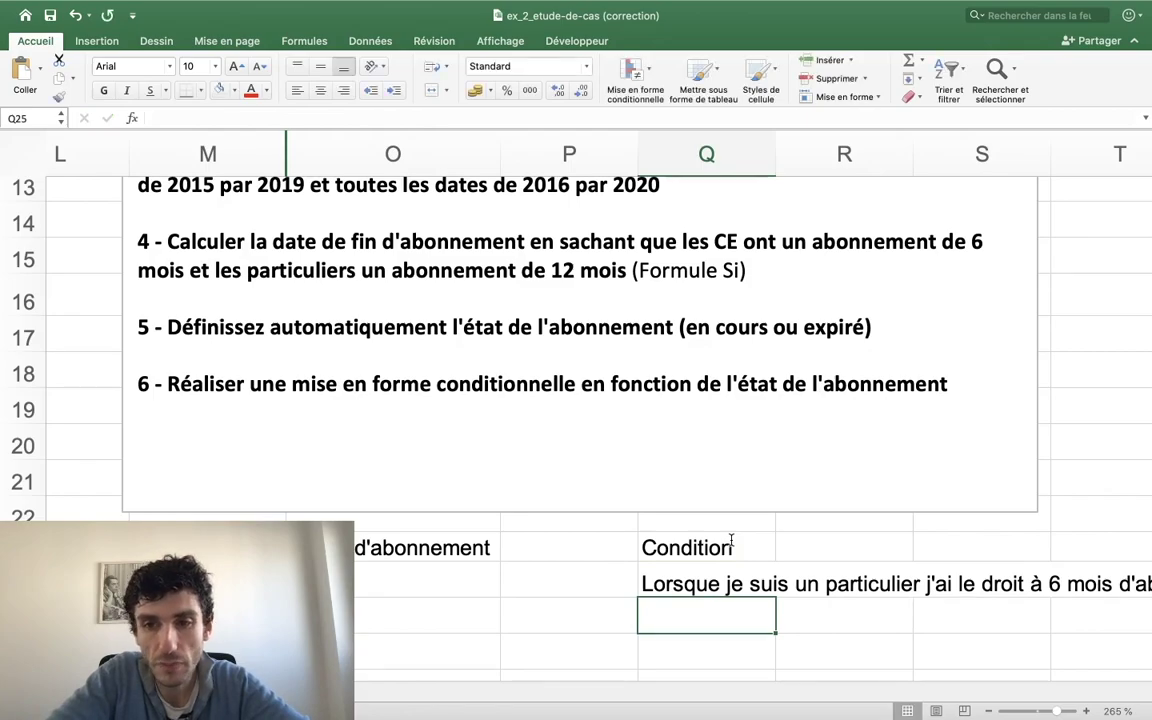
Enter the condition that a comité d'entreprise gets 12 mois d'abonnement.
{"action": "type", "text": "Lorsque je "}
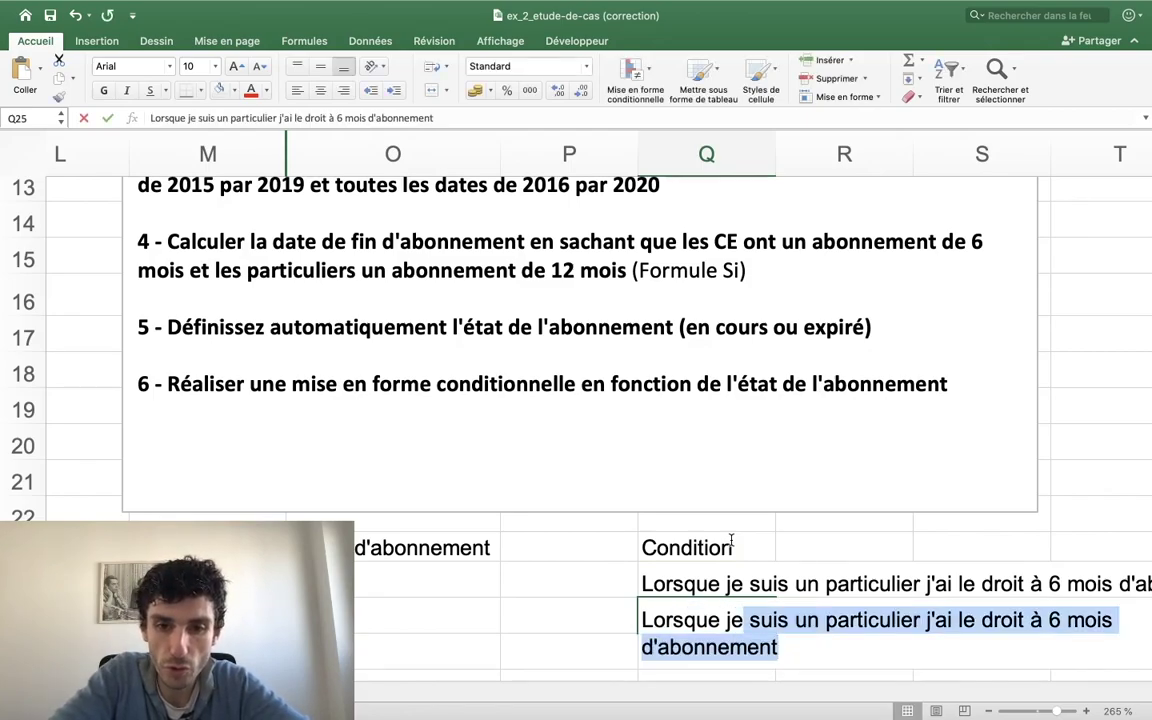
{"action": "type", "text": "suis un comi "}
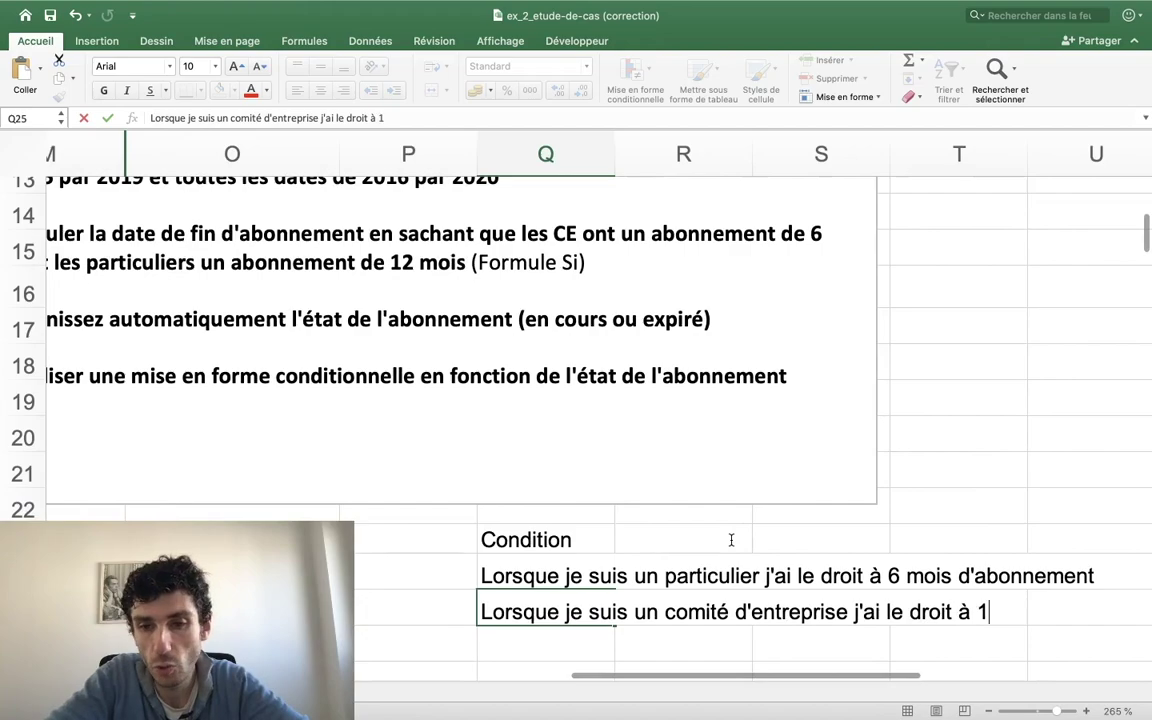
{"action": "type", "text": " 2 mois d'avon"}
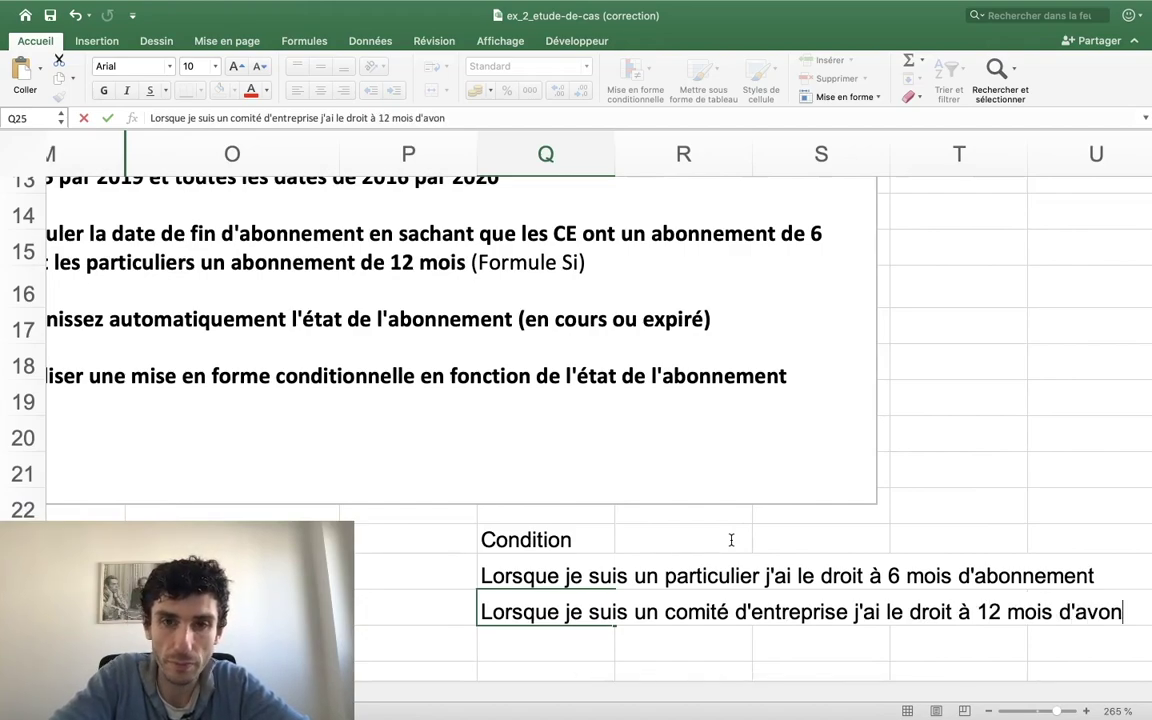
{"action": "key", "text": "BackSpace"}
{"action": "scroll", "coordinate": [577, 655], "scroll_direction": "right", "scroll_amount": 3}
{"action": "scroll", "coordinate": [590, 600], "scroll_direction": "down", "scroll_amount": 1}
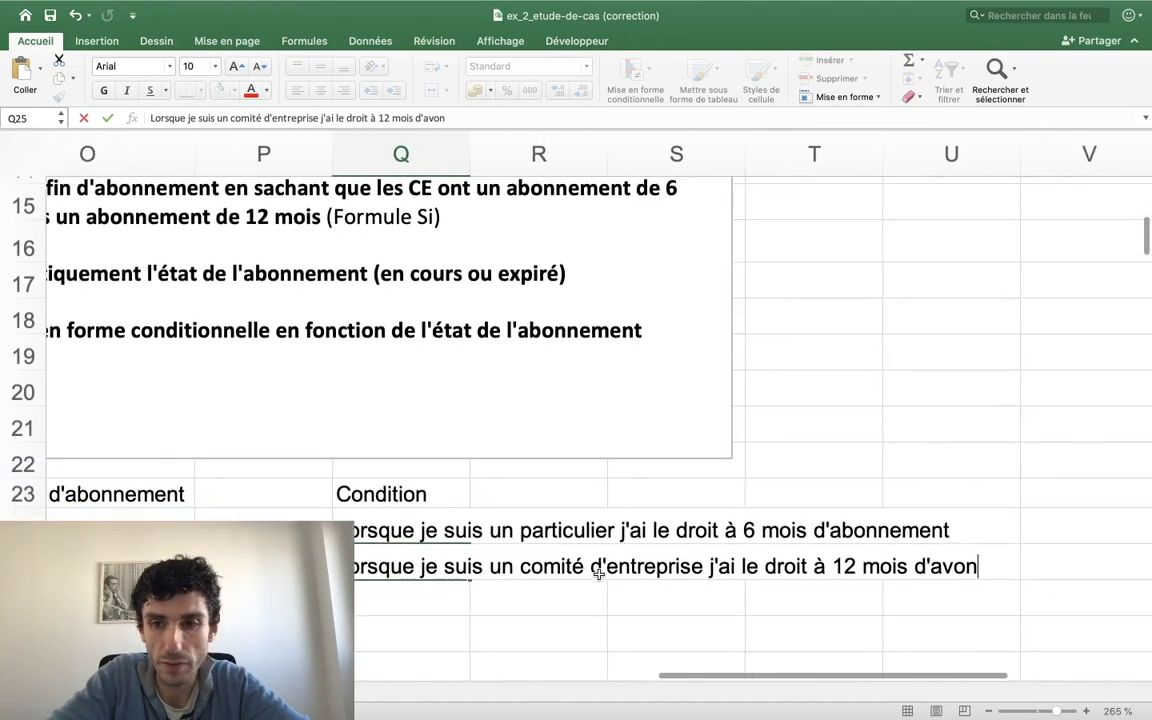
{"action": "type", "text": "n"}
{"action": "key", "text": "BackSpace"}
{"action": "key", "text": "BackSpace"}
{"action": "key", "text": "BackSpace"}
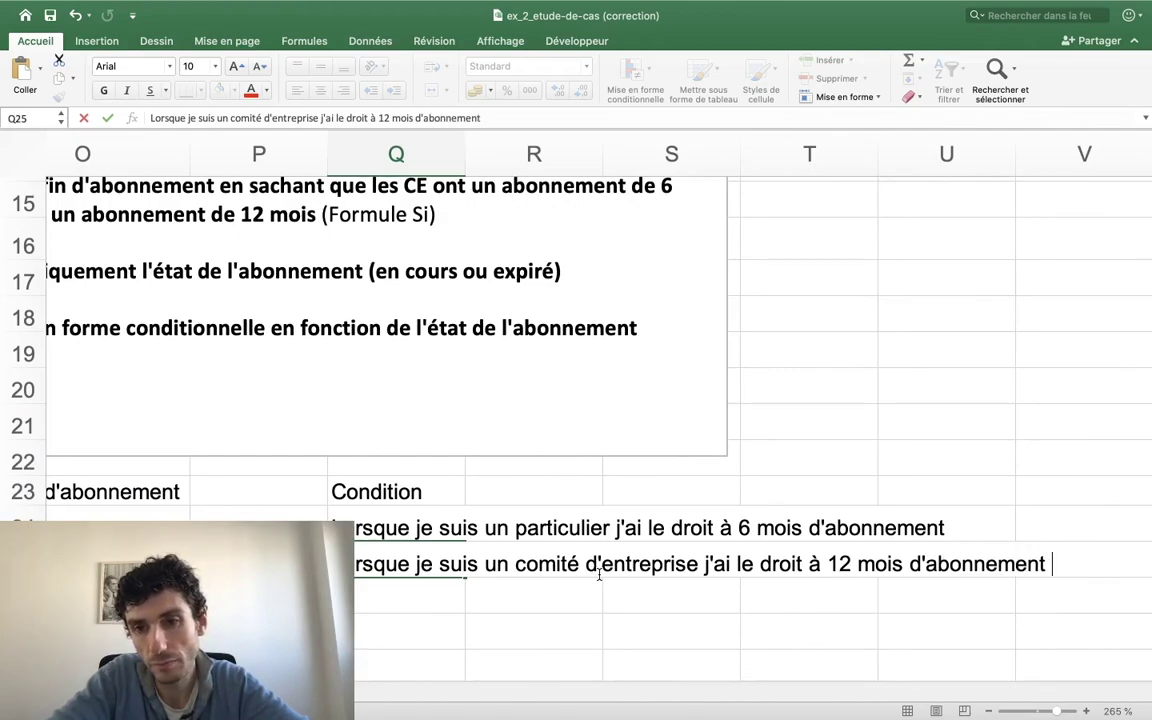
{"action": "key", "text": "Return"}
Review the condition cells and select Q27 for an example start date.
{"action": "key", "text": "Up"}
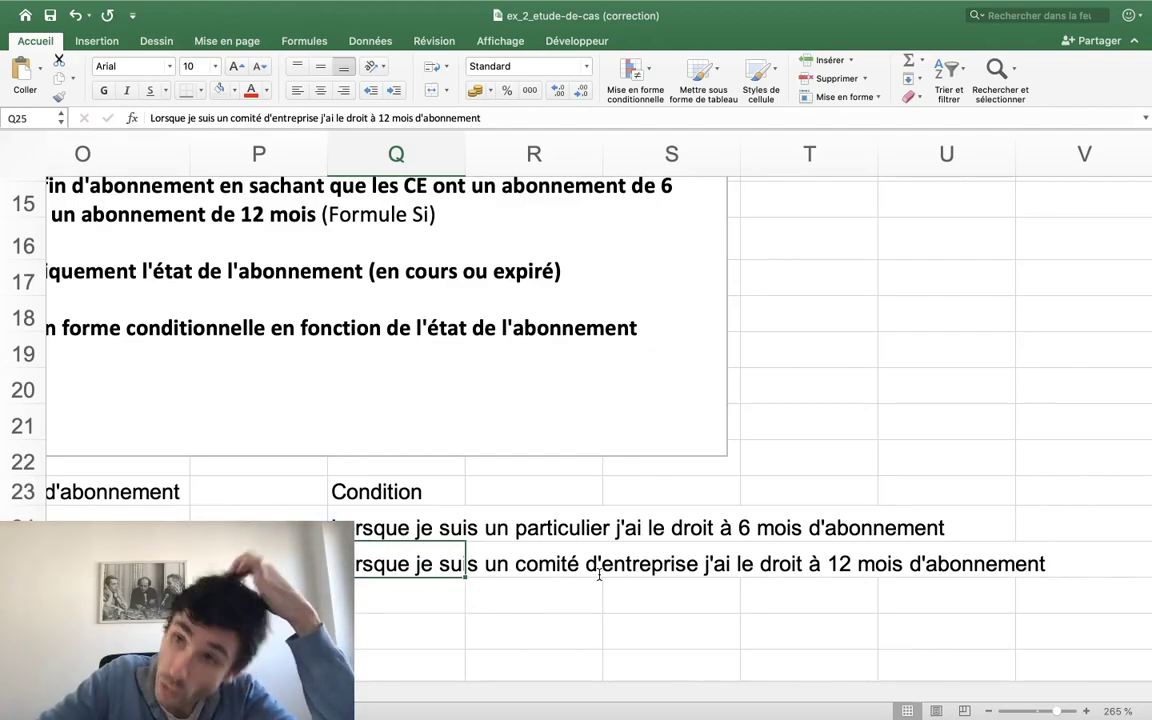
{"action": "key", "text": "Down"}
{"action": "key", "text": "Down"}
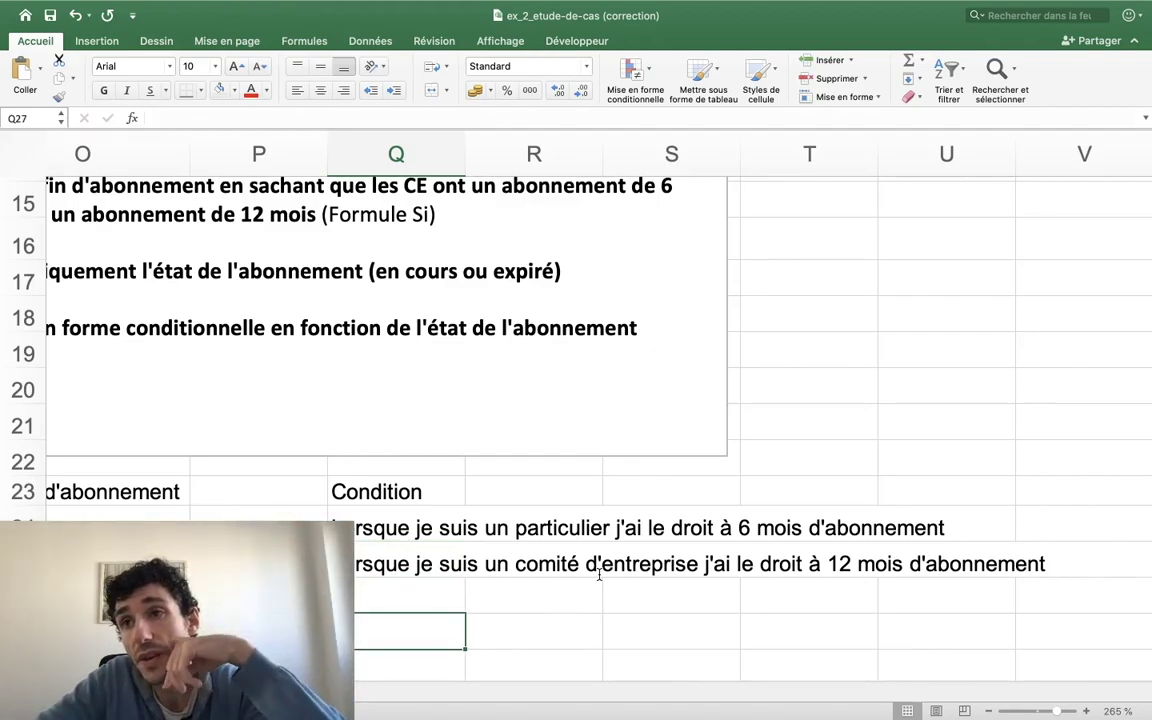
{"action": "key", "text": "Left"}
{"action": "scroll", "coordinate": [600, 573], "scroll_direction": "down", "scroll_amount": 1}
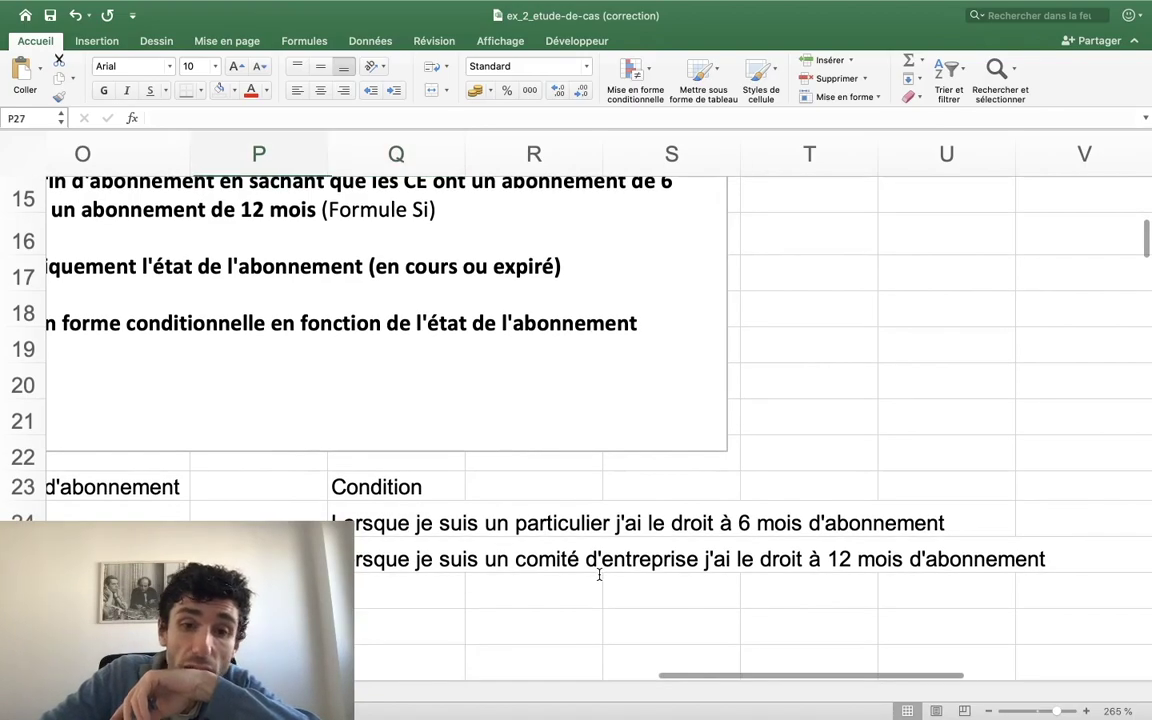
{"action": "key", "text": "Up"}
{"action": "scroll", "coordinate": [599, 574], "scroll_direction": "left", "scroll_amount": 10}
{"action": "scroll", "coordinate": [599, 574], "scroll_direction": "up", "scroll_amount": 10}
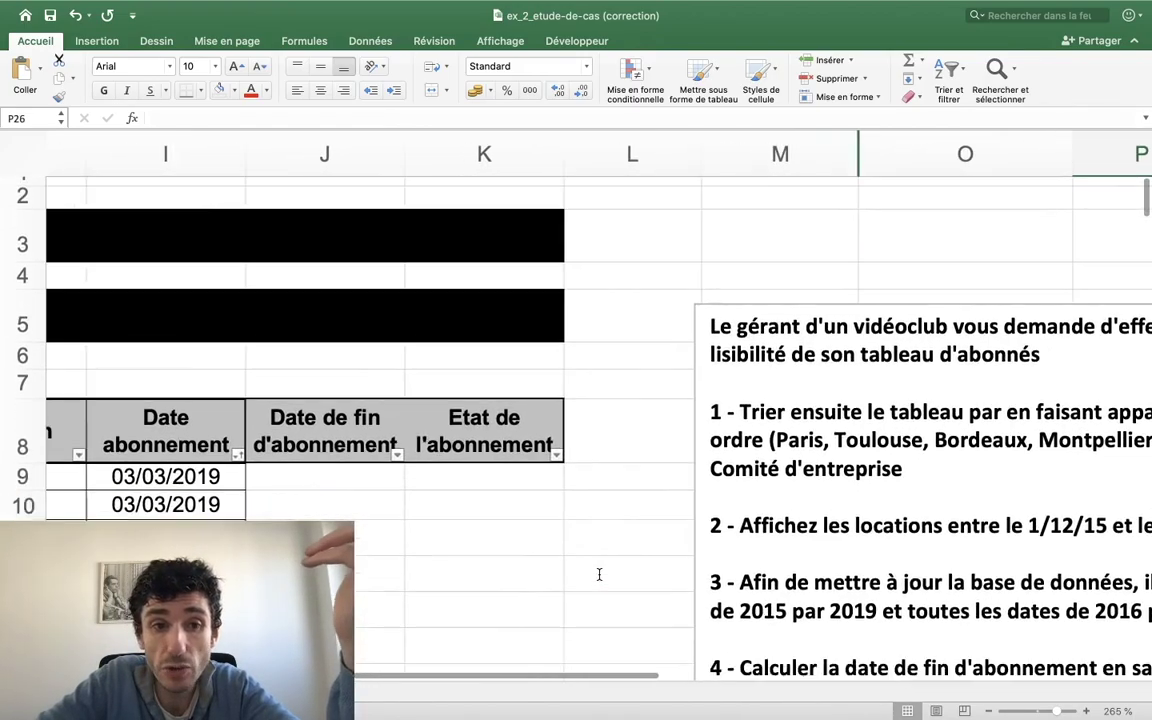
{"action": "scroll", "coordinate": [599, 574], "scroll_direction": "down", "scroll_amount": 3}
{"action": "scroll", "coordinate": [599, 574], "scroll_direction": "down", "scroll_amount": 1}
{"action": "scroll", "coordinate": [599, 574], "scroll_direction": "down", "scroll_amount": 1}
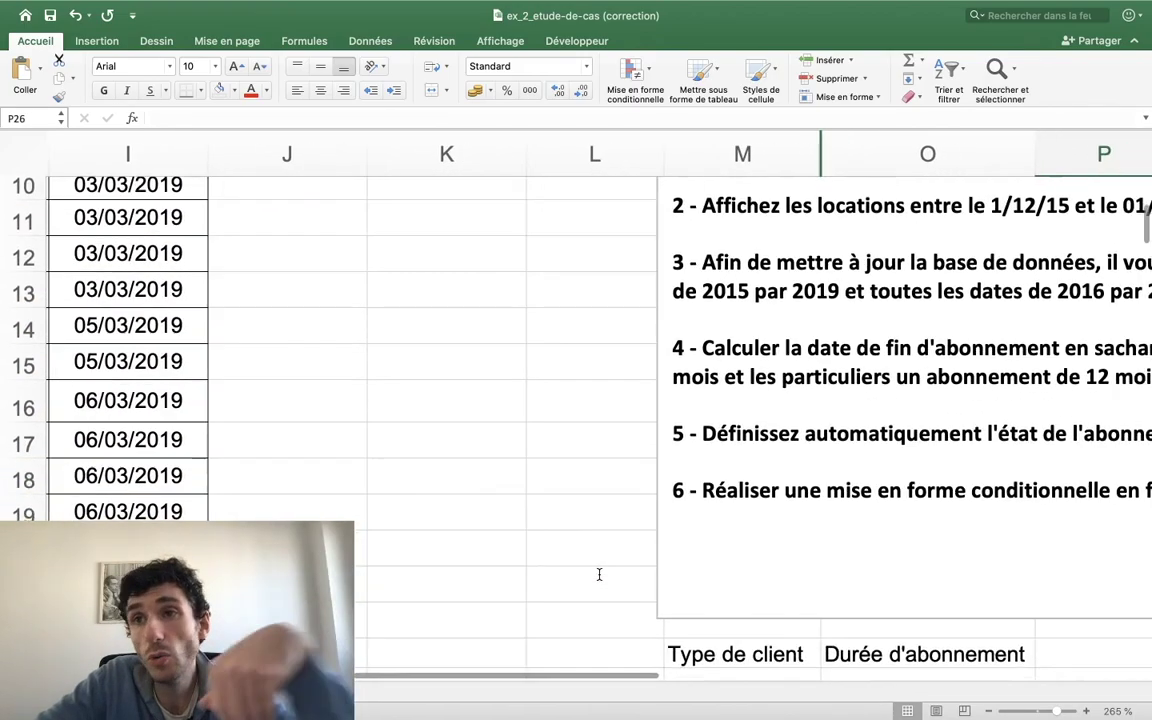
{"action": "scroll", "coordinate": [599, 574], "scroll_direction": "up", "scroll_amount": 3}
{"action": "scroll", "coordinate": [599, 574], "scroll_direction": "down", "scroll_amount": 10}
{"action": "scroll", "coordinate": [599, 574], "scroll_direction": "right", "scroll_amount": 1}
{"action": "scroll", "coordinate": [538, 445], "scroll_direction": "up", "scroll_amount": 2}
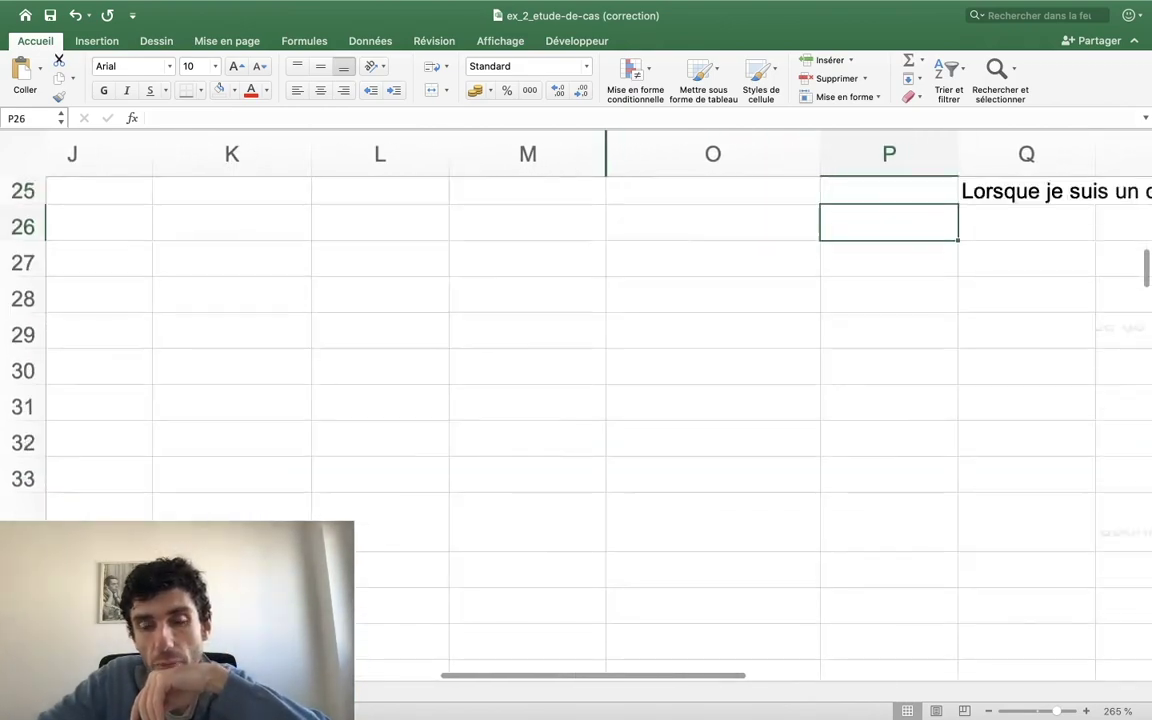
{"action": "scroll", "coordinate": [538, 445], "scroll_direction": "up", "scroll_amount": 5}
{"action": "scroll", "coordinate": [538, 445], "scroll_direction": "right", "scroll_amount": 2}
{"action": "scroll", "coordinate": [538, 445], "scroll_direction": "right", "scroll_amount": 2}
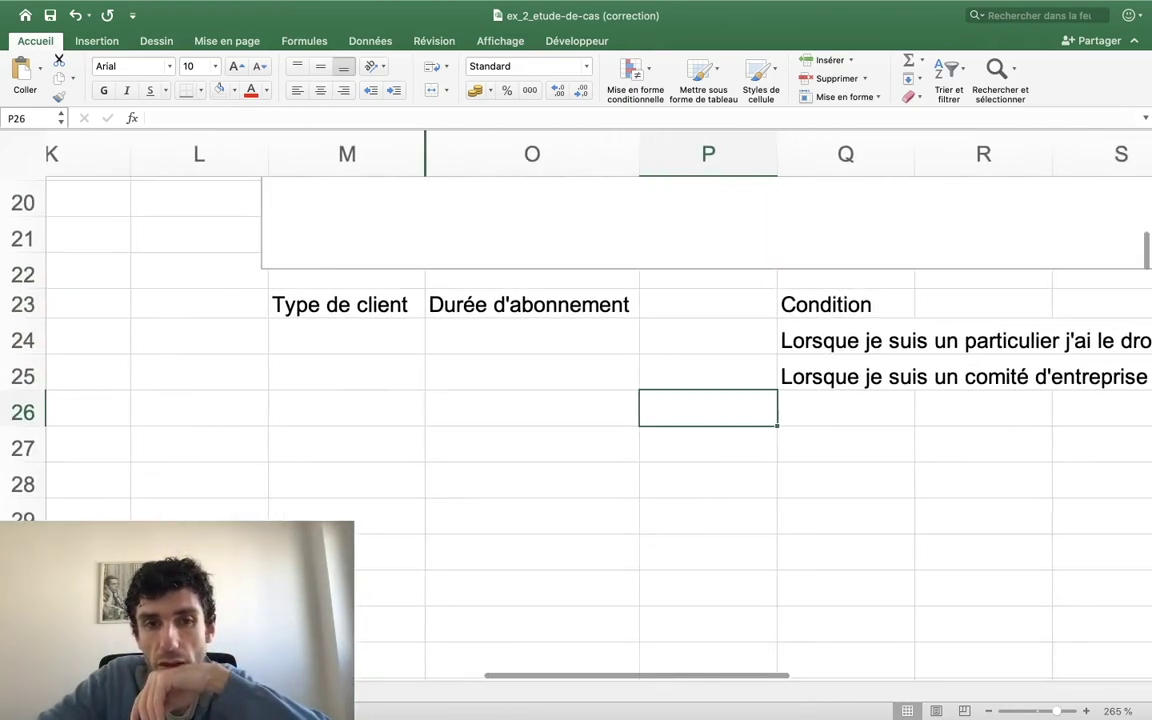
{"action": "left_click", "coordinate": [840, 442]}
Enter the example start date 03/03/2019 in cell Q27.
{"action": "type", "text": "03/20"}
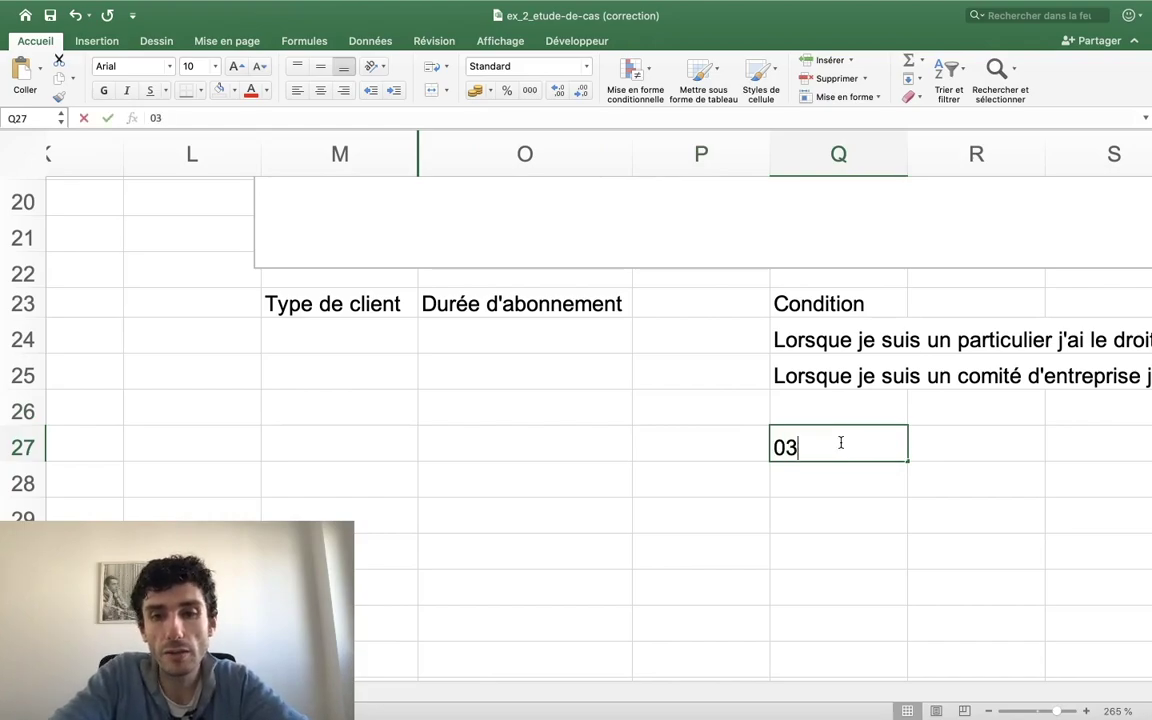
{"action": "type", "text": "19"}
{"action": "key", "text": "Return"}
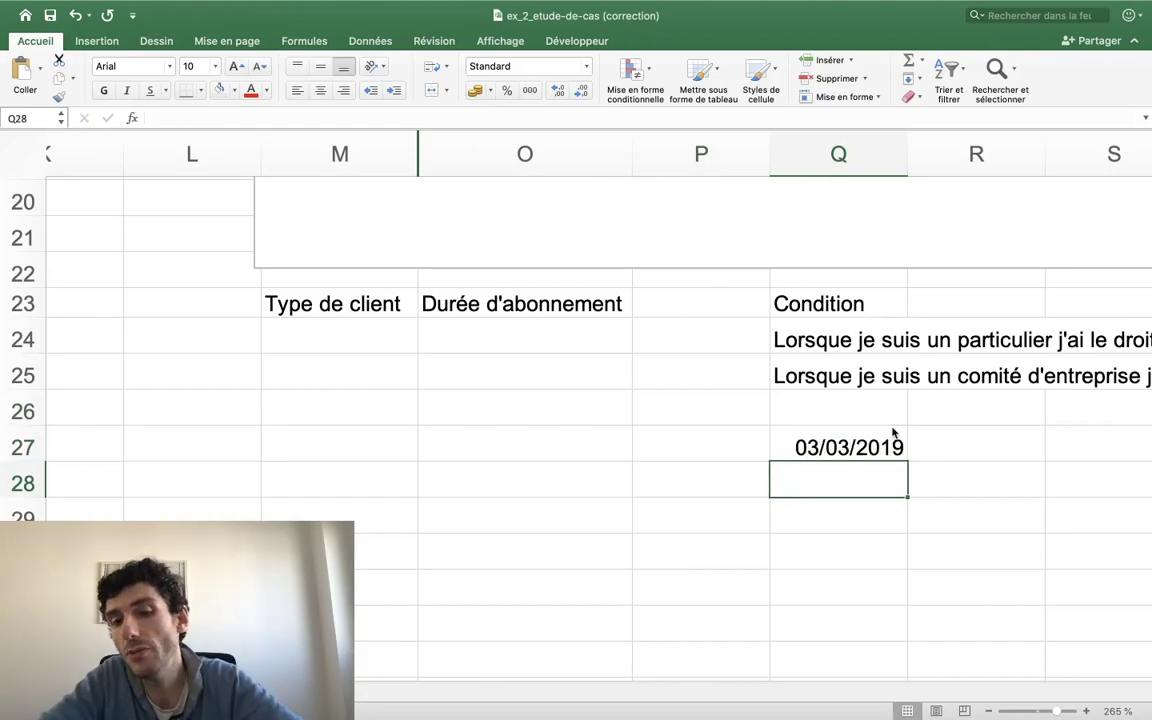
{"action": "scroll", "coordinate": [900, 445], "scroll_direction": "right", "scroll_amount": 1}
{"action": "left_click", "coordinate": [885, 453]}
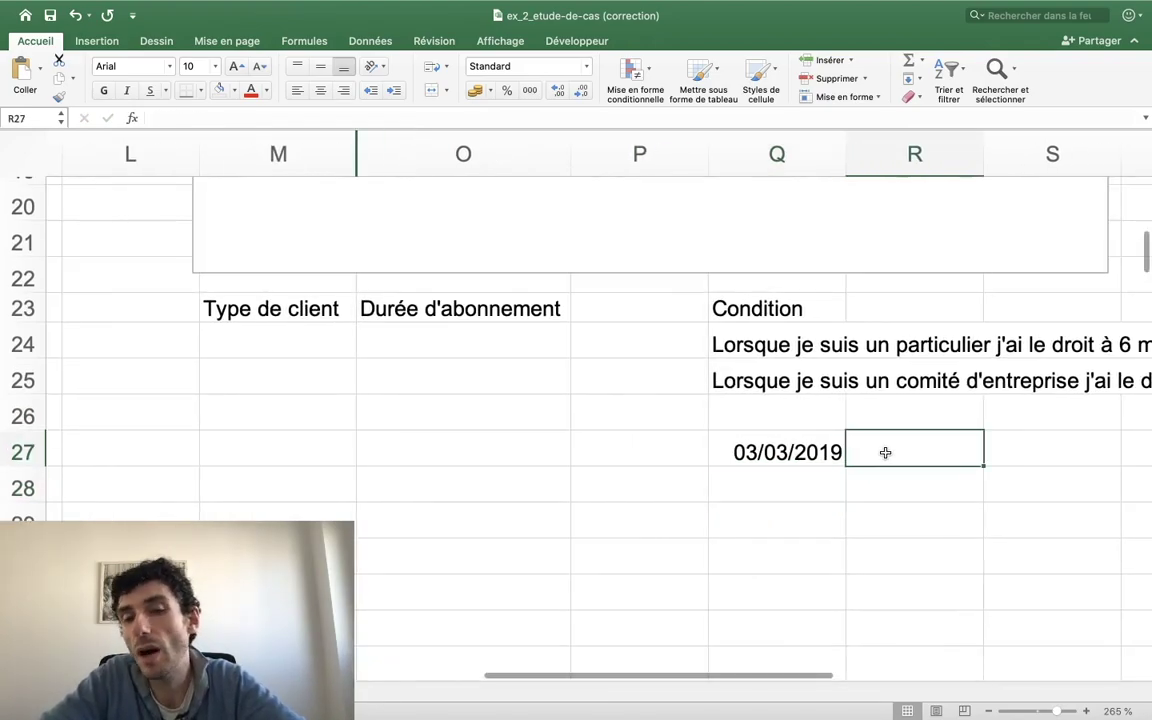
Add the headings P and CE in cells R26 and S26.
{"action": "key", "text": "Up"}
{"action": "key", "text": "Right"}
{"action": "key", "text": "Down"}
{"action": "key", "text": "Left"}
{"action": "key", "text": "Up"}
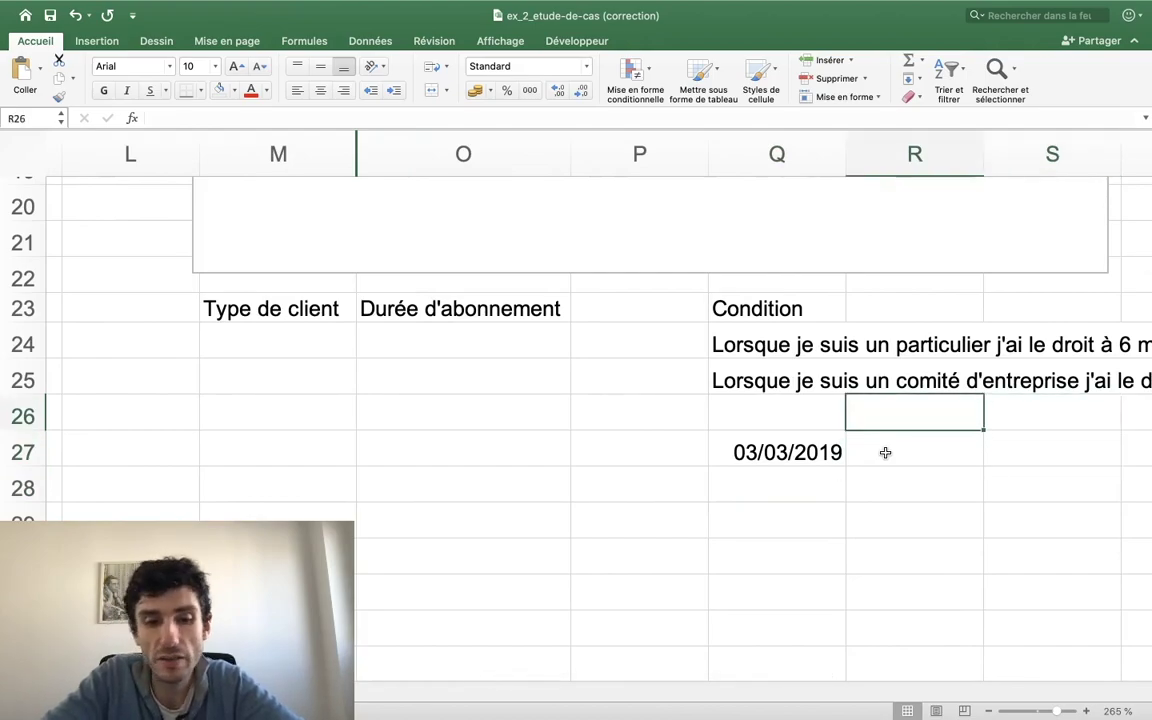
{"action": "type", "text": "P"}
{"action": "key", "text": "Return"}
{"action": "key", "text": "Right"}
{"action": "key", "text": "Up"}
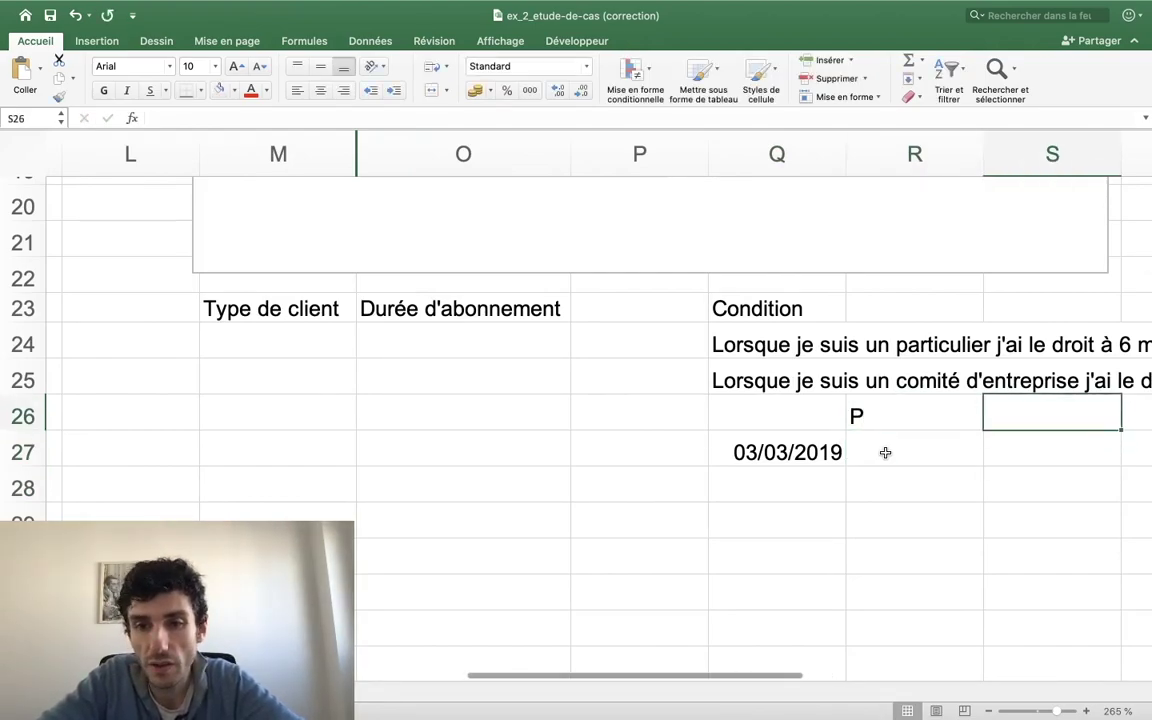
{"action": "type", "text": "CE"}
{"action": "key", "text": "Left"}
Try a +6mois entry under P, then cancel the invalid formula.
{"action": "key", "text": "Down"}
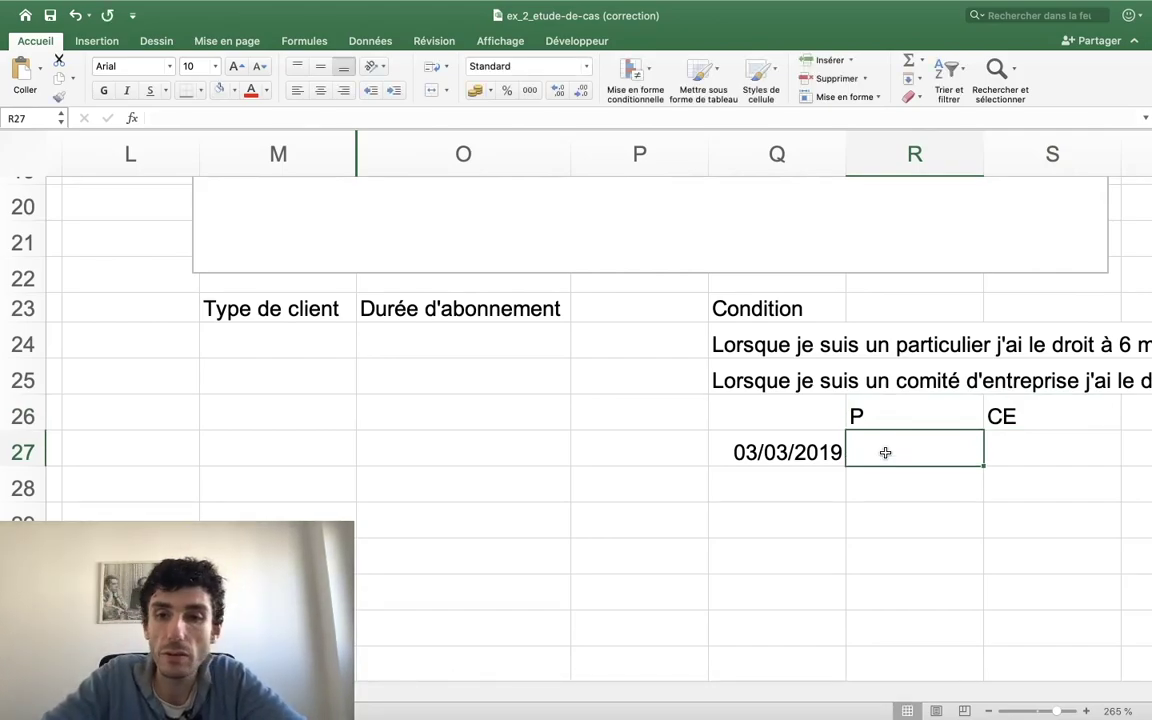
{"action": "type", "text": "+6ù"}
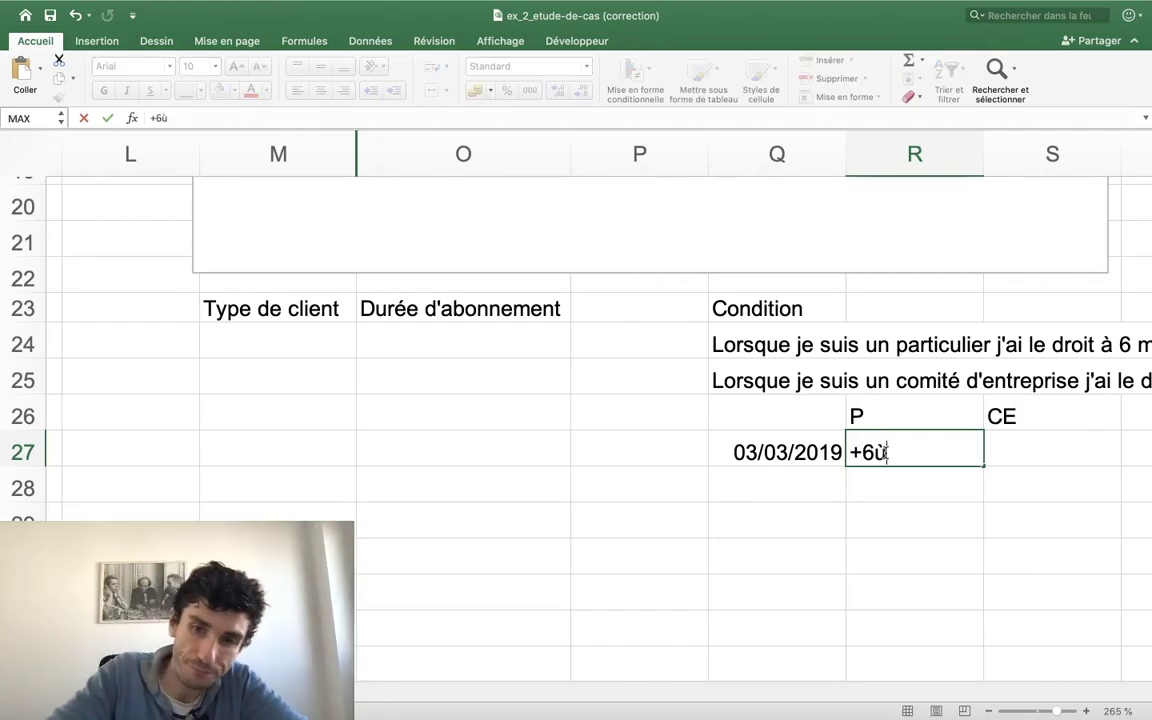
{"action": "type", "text": "po"}
{"action": "key", "text": "BackSpace"}
{"action": "key", "text": "BackSpace"}
{"action": "key", "text": "BackSpace"}
{"action": "type", "text": "moi"}
{"action": "key", "text": "BackSpace"}
{"action": "key", "text": "BackSpace"}
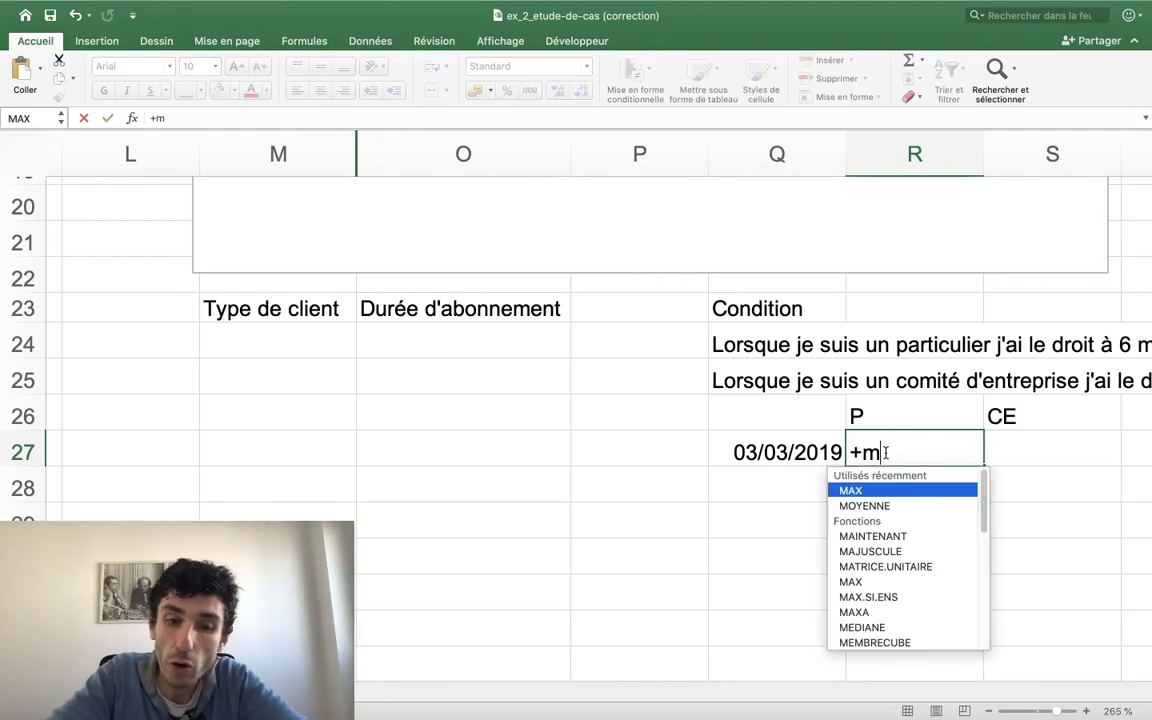
{"action": "key", "text": "BackSpace"}
{"action": "type", "text": "mo"}
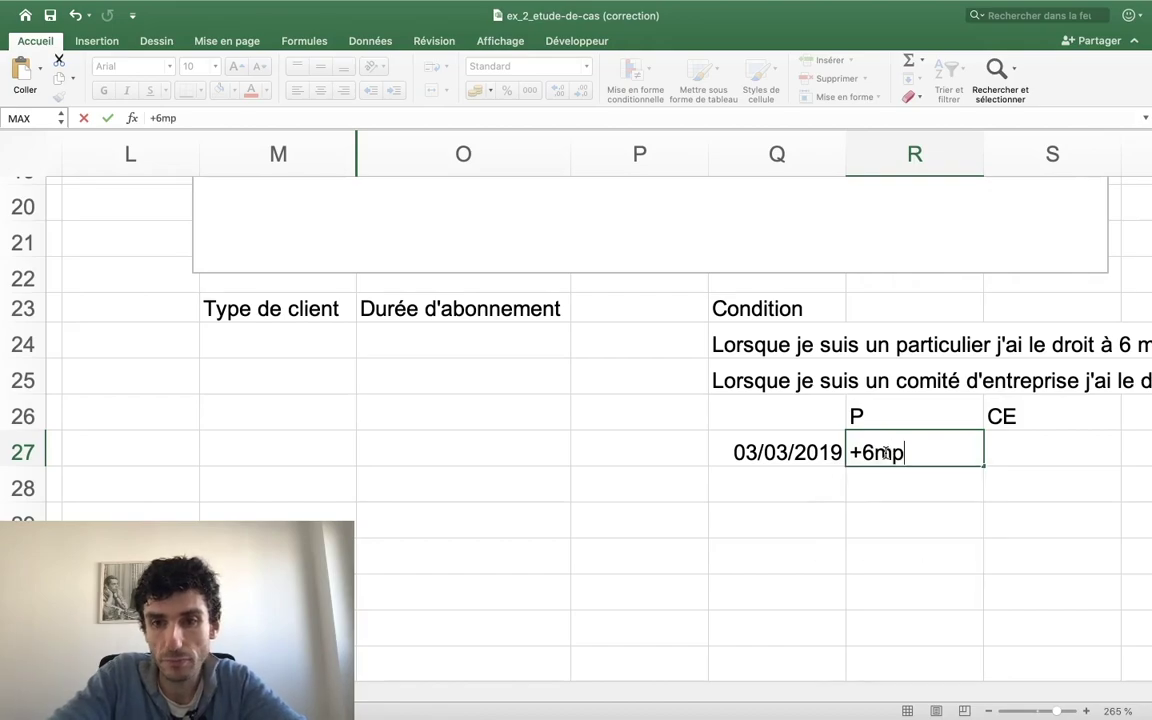
{"action": "key", "text": "BackSpace"}
{"action": "key", "text": "BackSpace"}
{"action": "type", "text": "mois"}
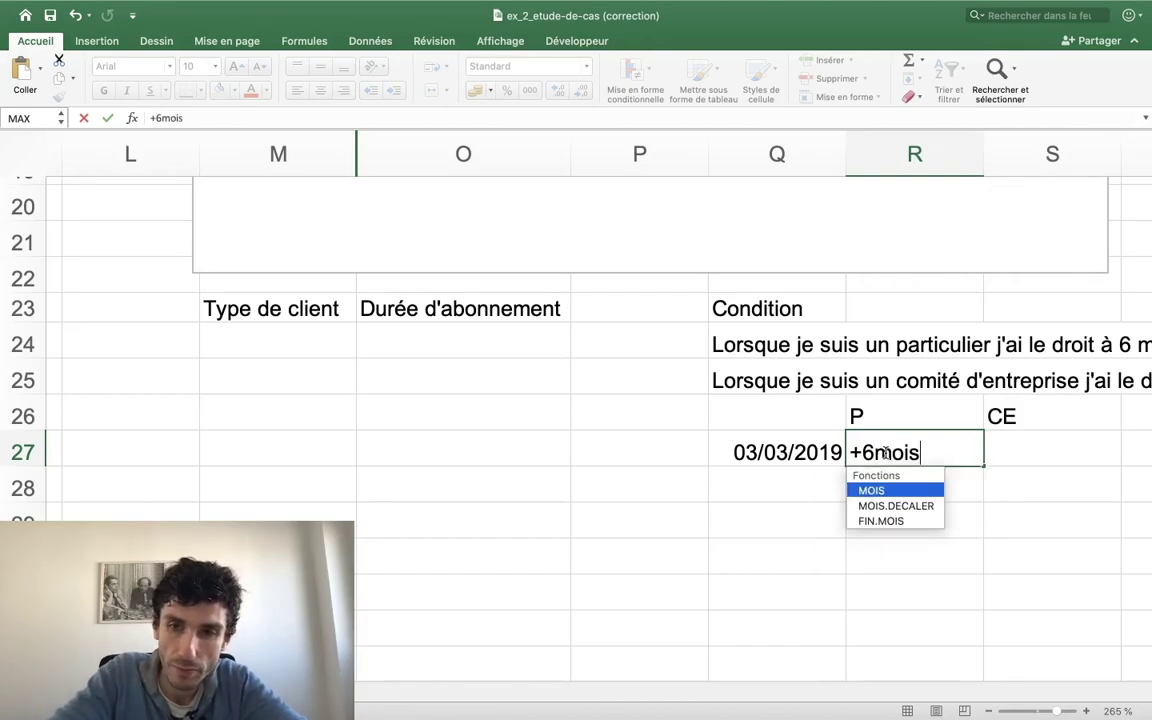
{"action": "key", "text": "Return"}
{"action": "key", "text": "Return"}
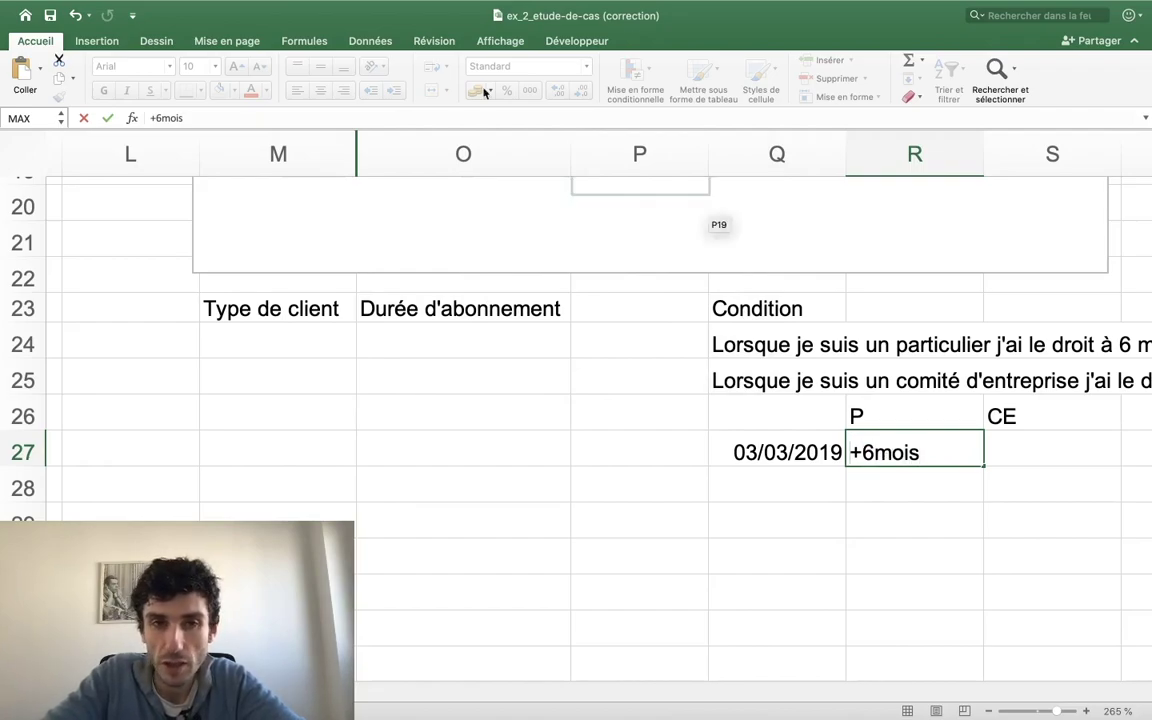
{"action": "key", "text": "Escape"}
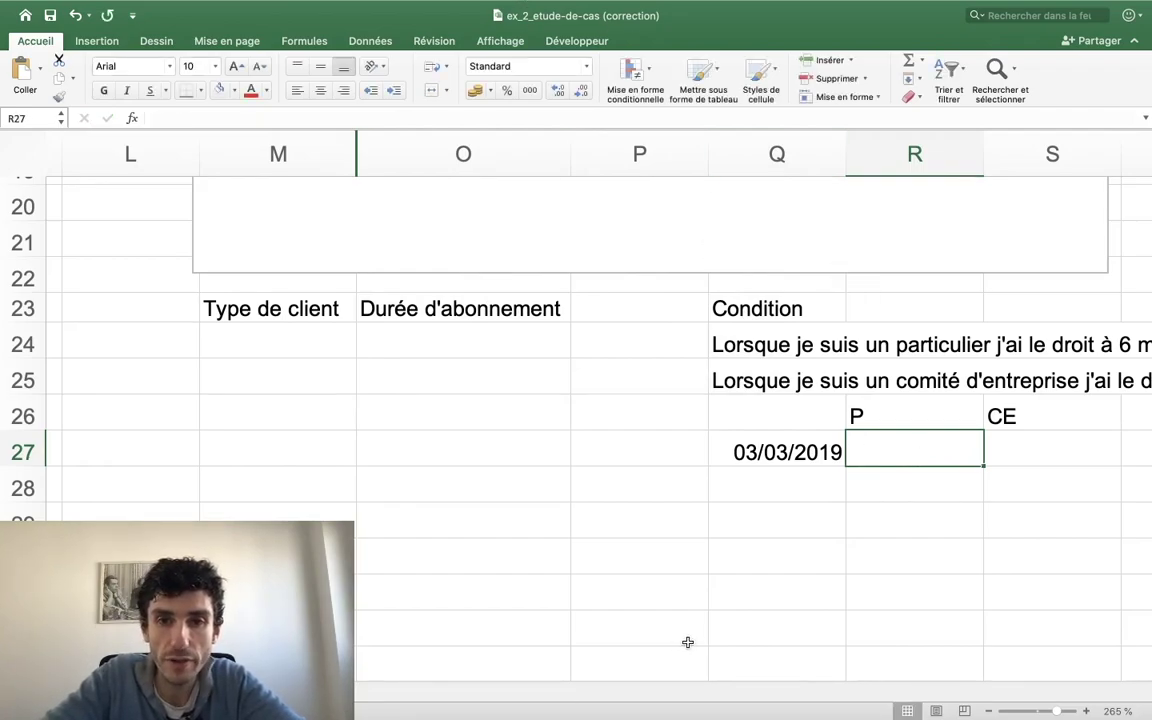
{"action": "left_click", "coordinate": [687, 642]}
Enter 6mois in cell R27 under the P heading.
{"action": "left_click", "coordinate": [883, 451]}
{"action": "type", "text": "6"}
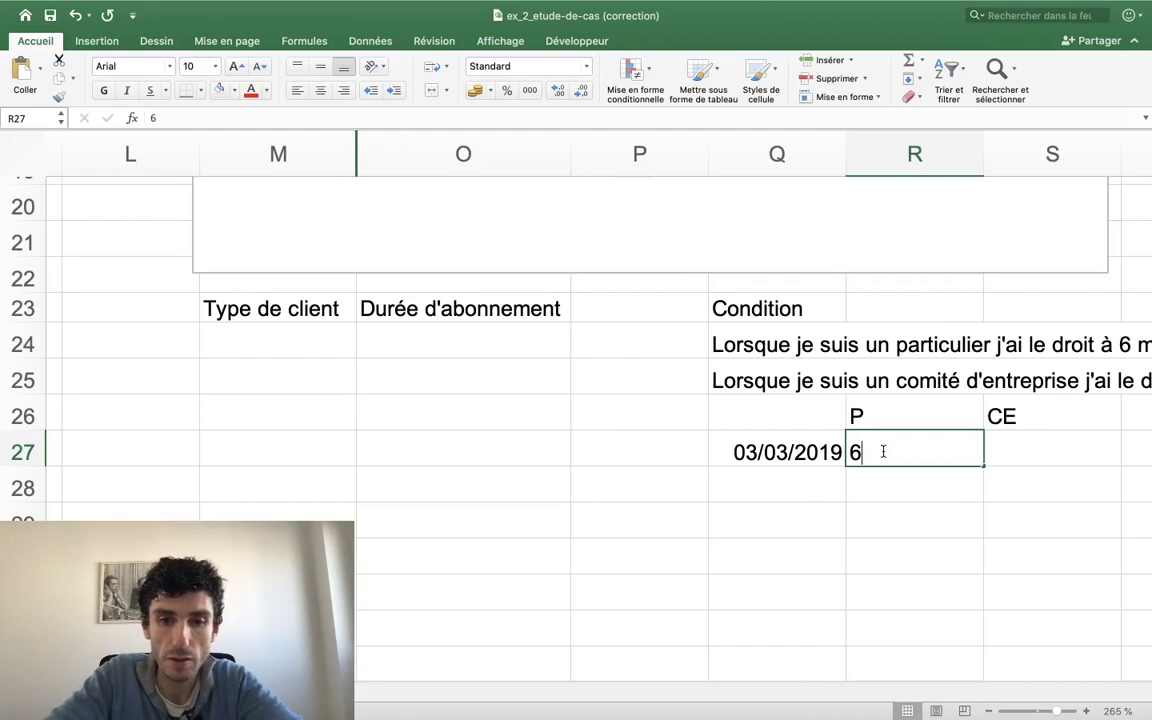
{"action": "type", "text": "mois"}
{"action": "key", "text": "Return"}
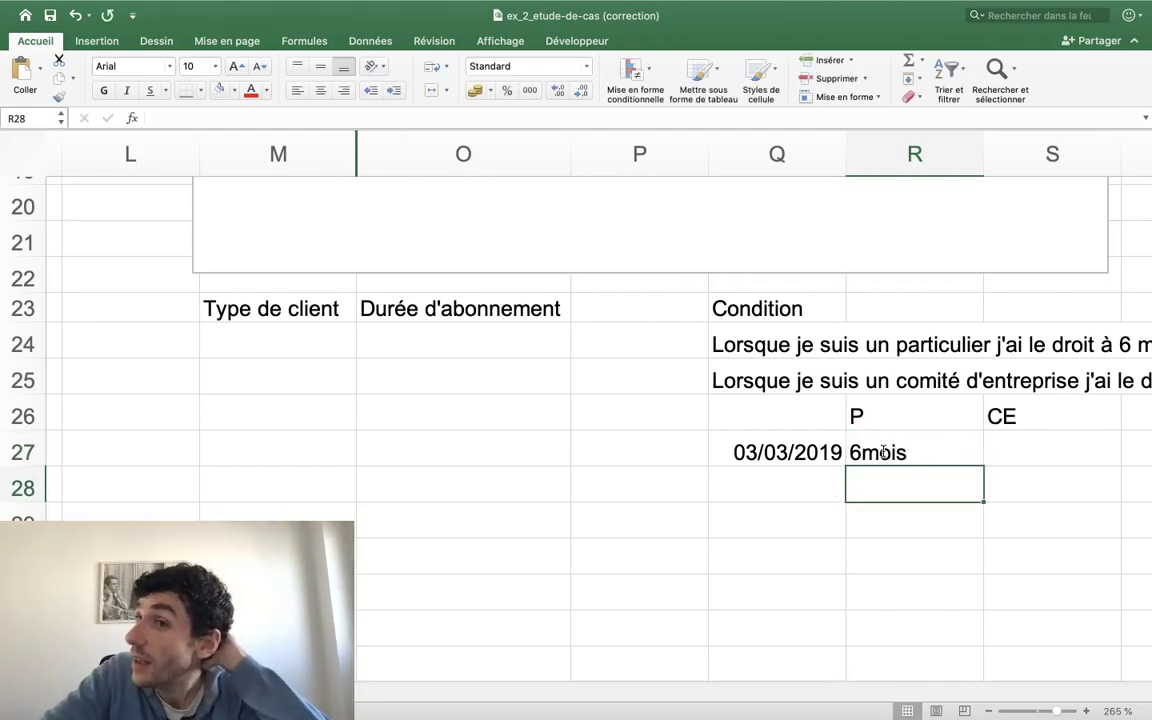
{"action": "key", "text": "Return"}
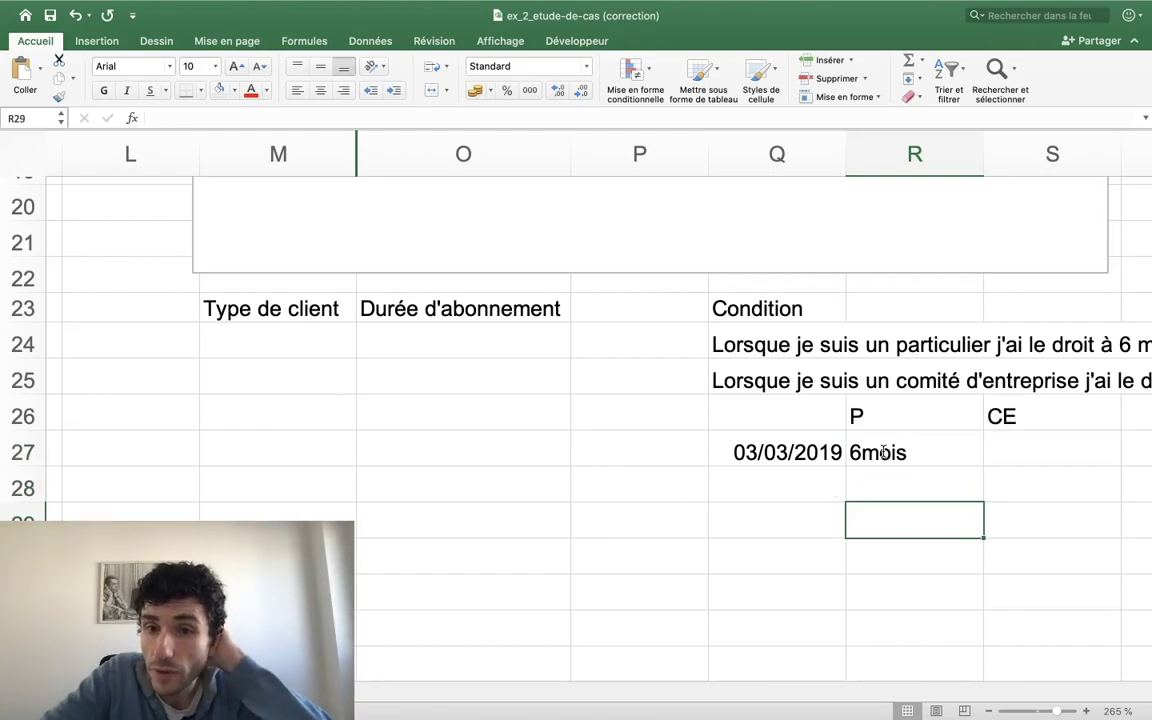
{"action": "left_click", "coordinate": [813, 444]}
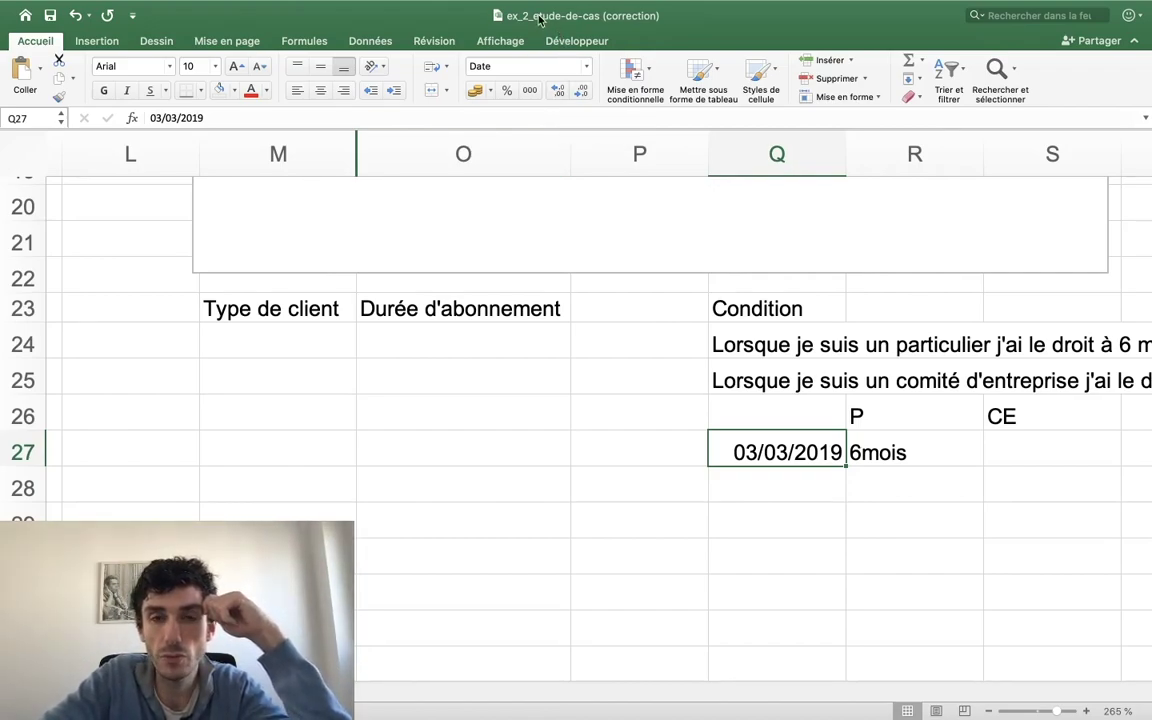
{"action": "left_click", "coordinate": [588, 67]}
{"action": "left_click", "coordinate": [588, 67]}
{"action": "left_click", "coordinate": [588, 67]}
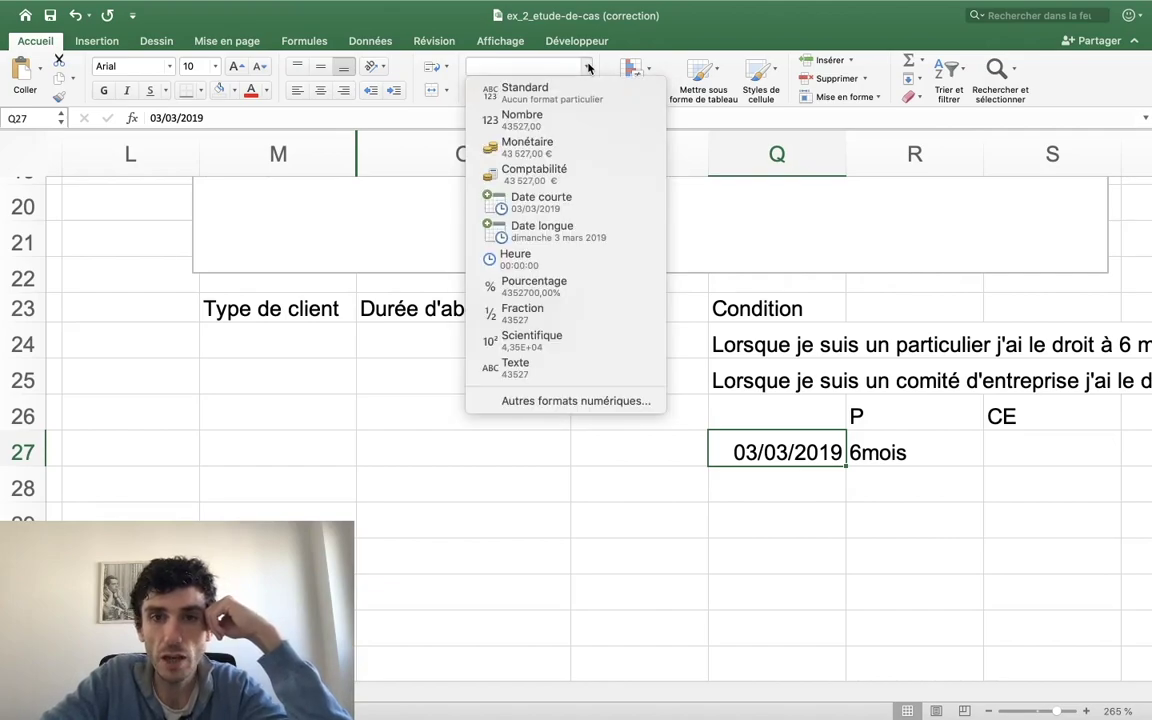
{"action": "left_click", "coordinate": [524, 92]}
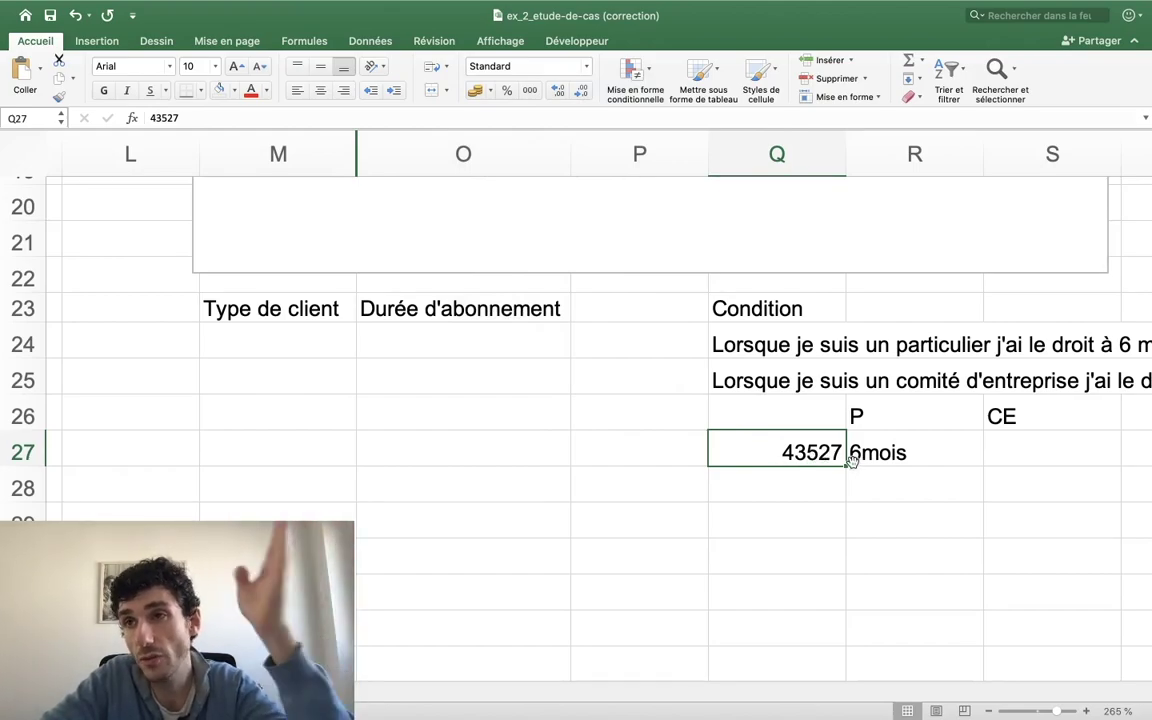
{"action": "left_click", "coordinate": [586, 68]}
{"action": "left_click", "coordinate": [565, 201]}
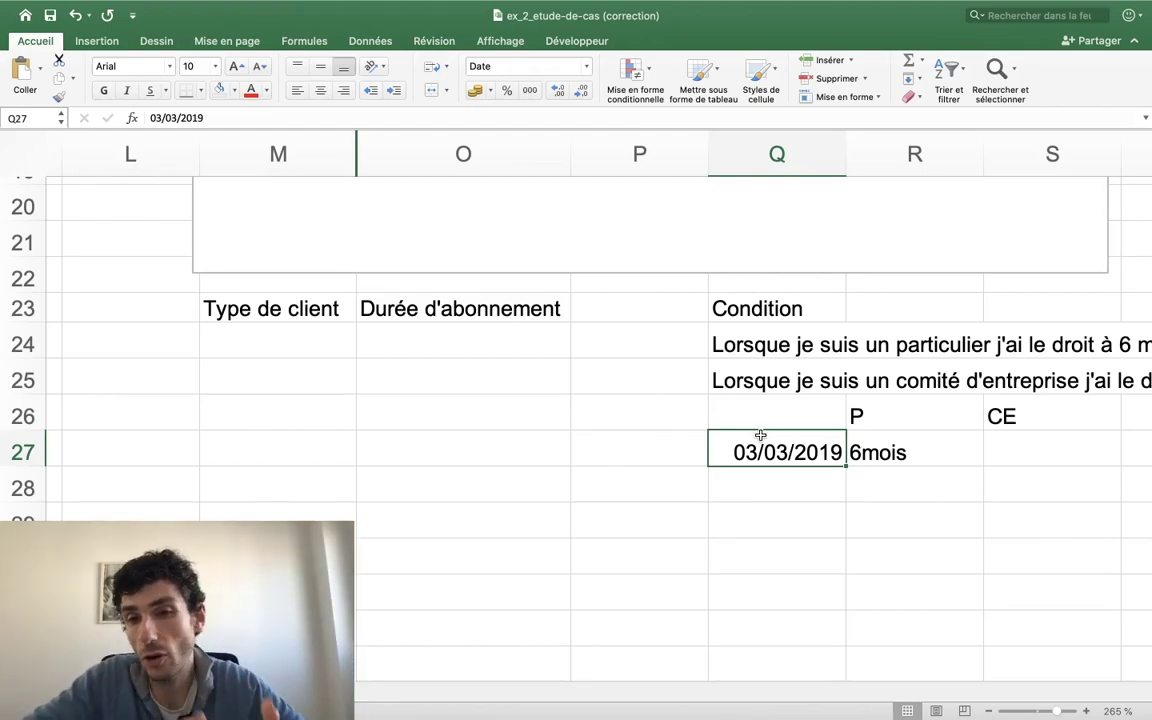
{"action": "mouse_move", "coordinate": [508, 6]}
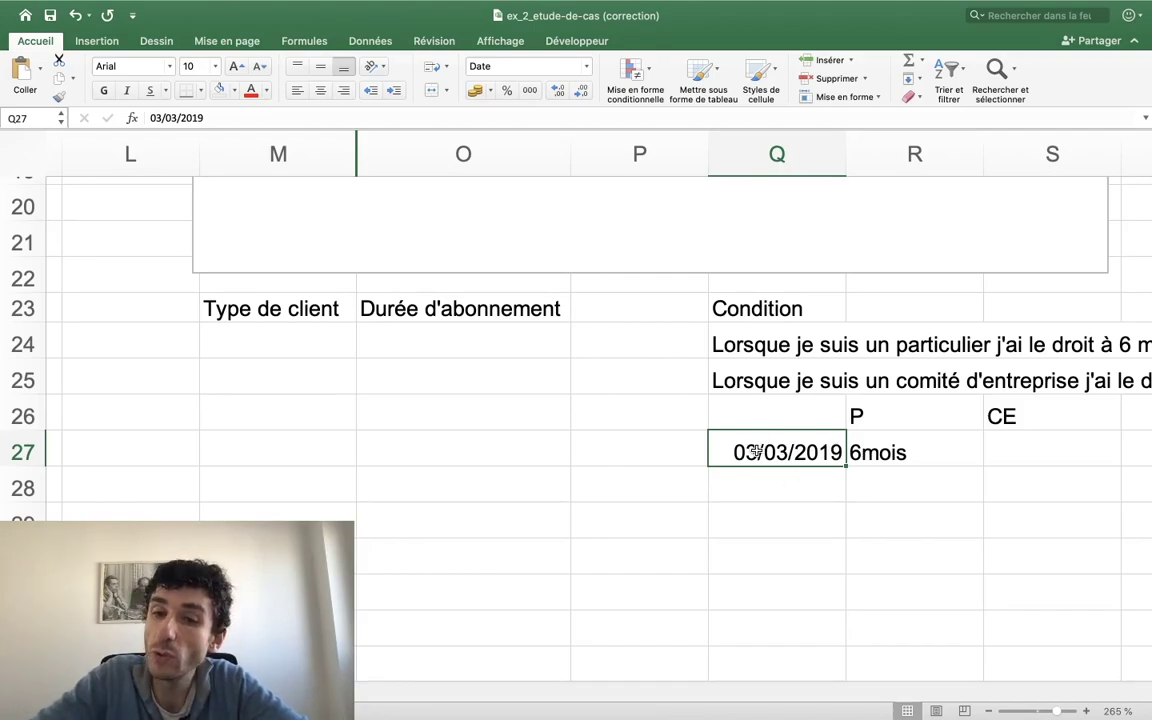
Label Q26 'début abonnement' and widen column Q so the heading fits.
{"action": "left_click", "coordinate": [812, 414]}
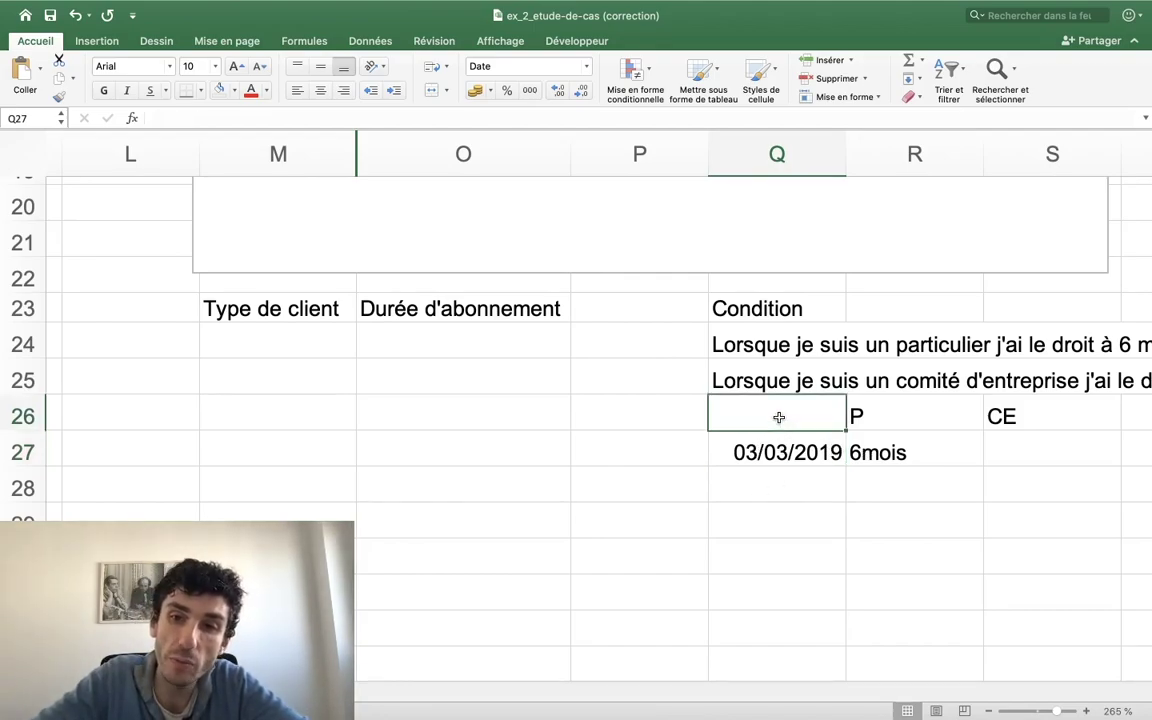
{"action": "type", "text": "date"}
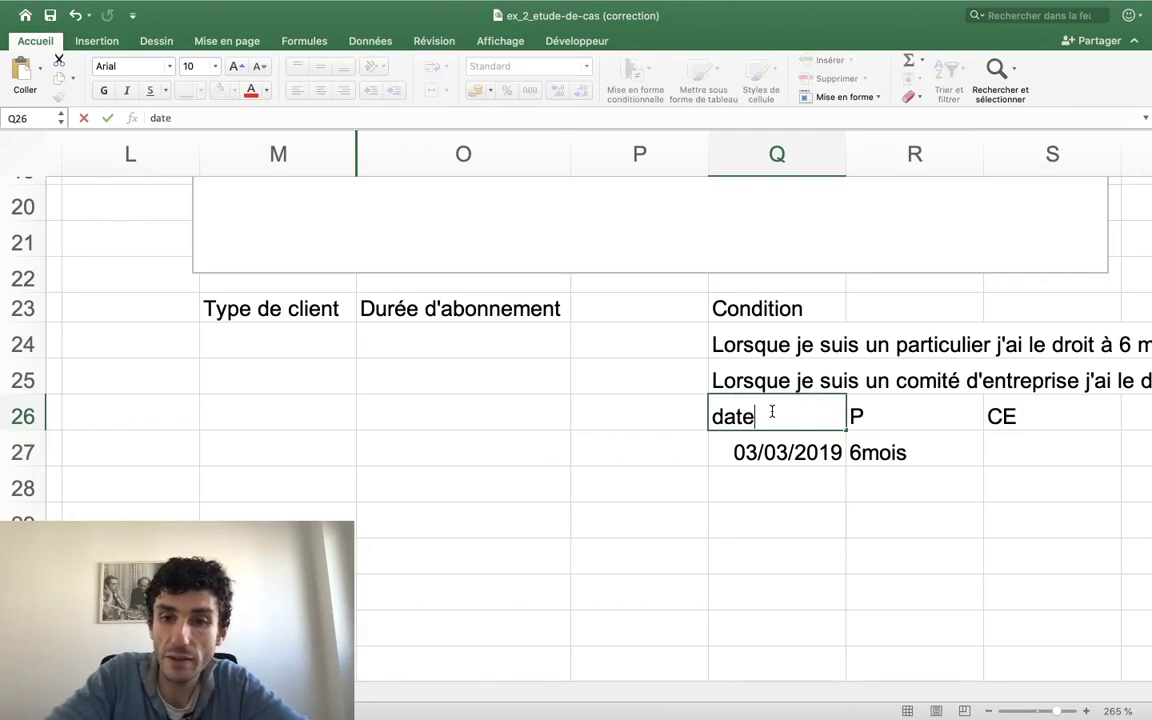
{"action": "type", "text": "ébu"}
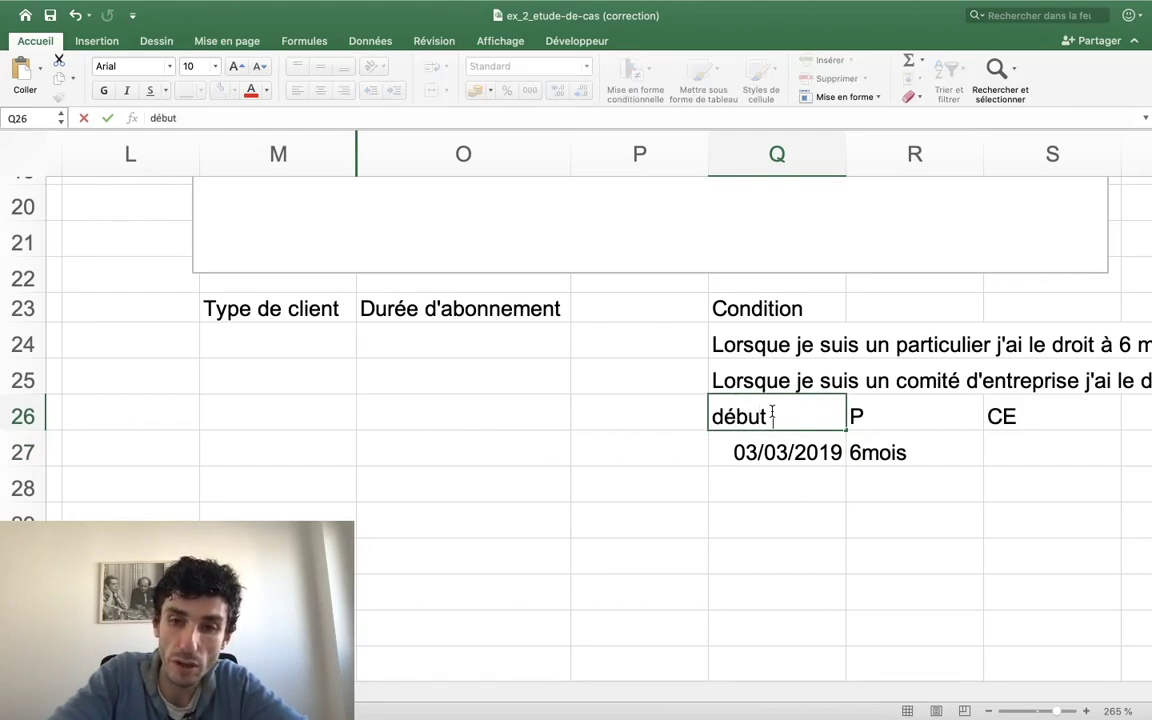
{"action": "type", "text": " abonnement"}
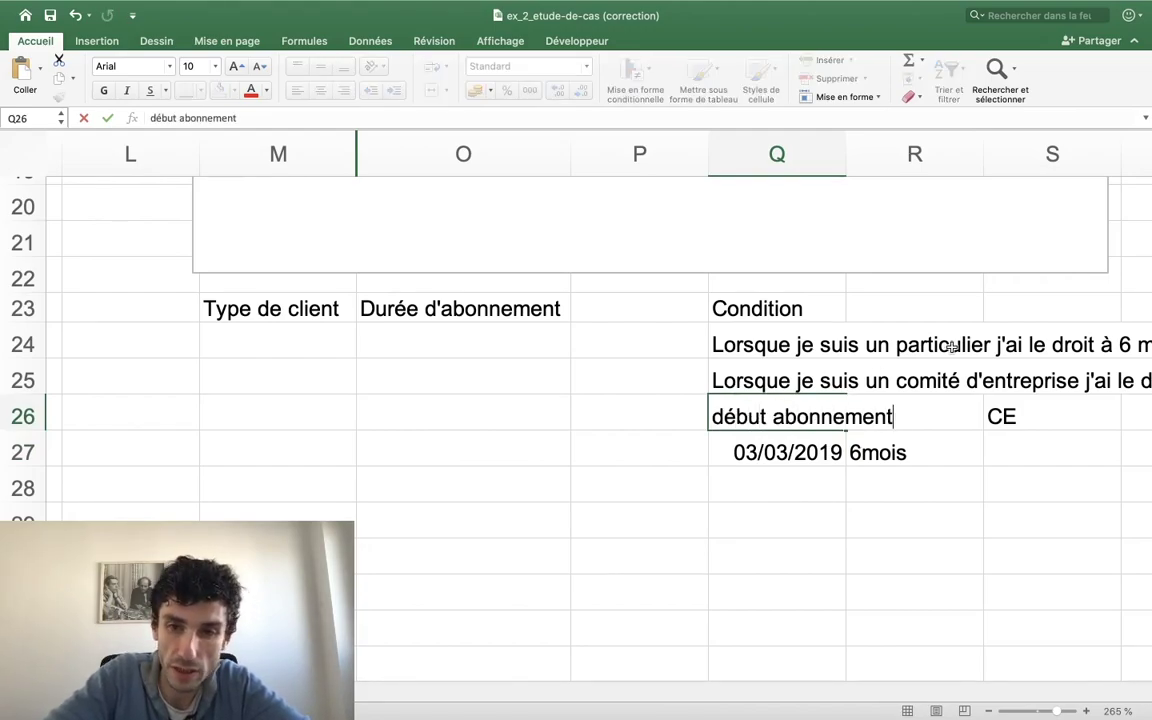
{"action": "key", "text": "Return"}
{"action": "double_click", "coordinate": [846, 153]}
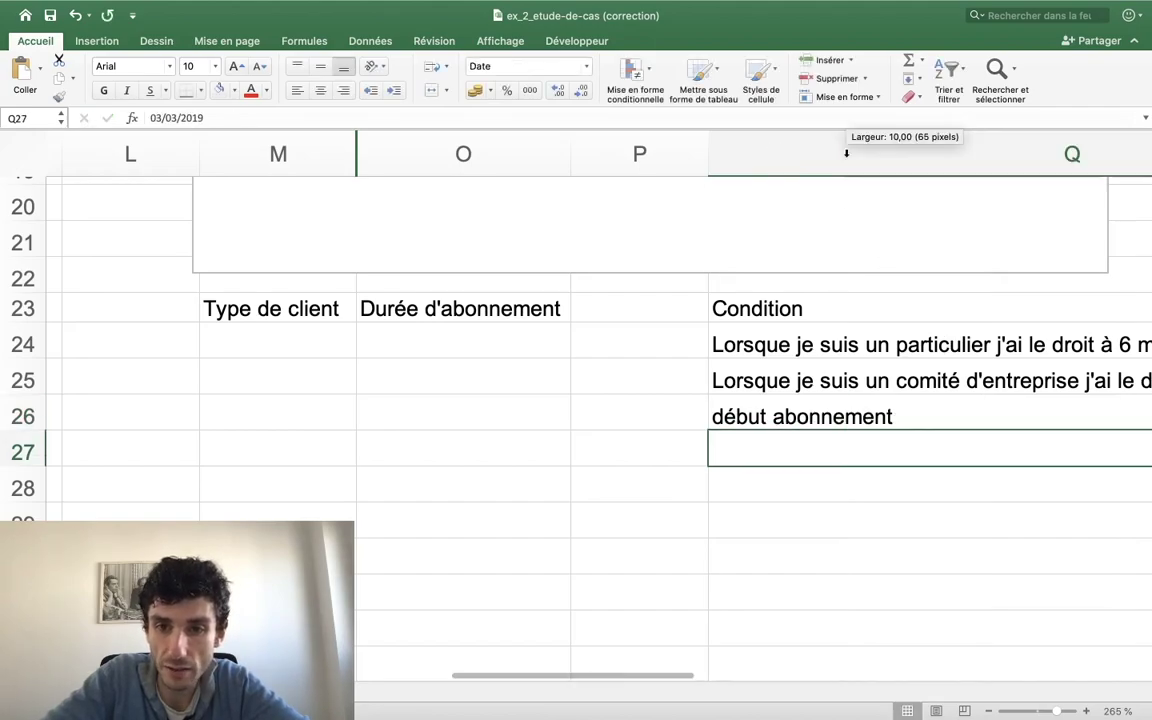
{"action": "key", "text": "super+z"}
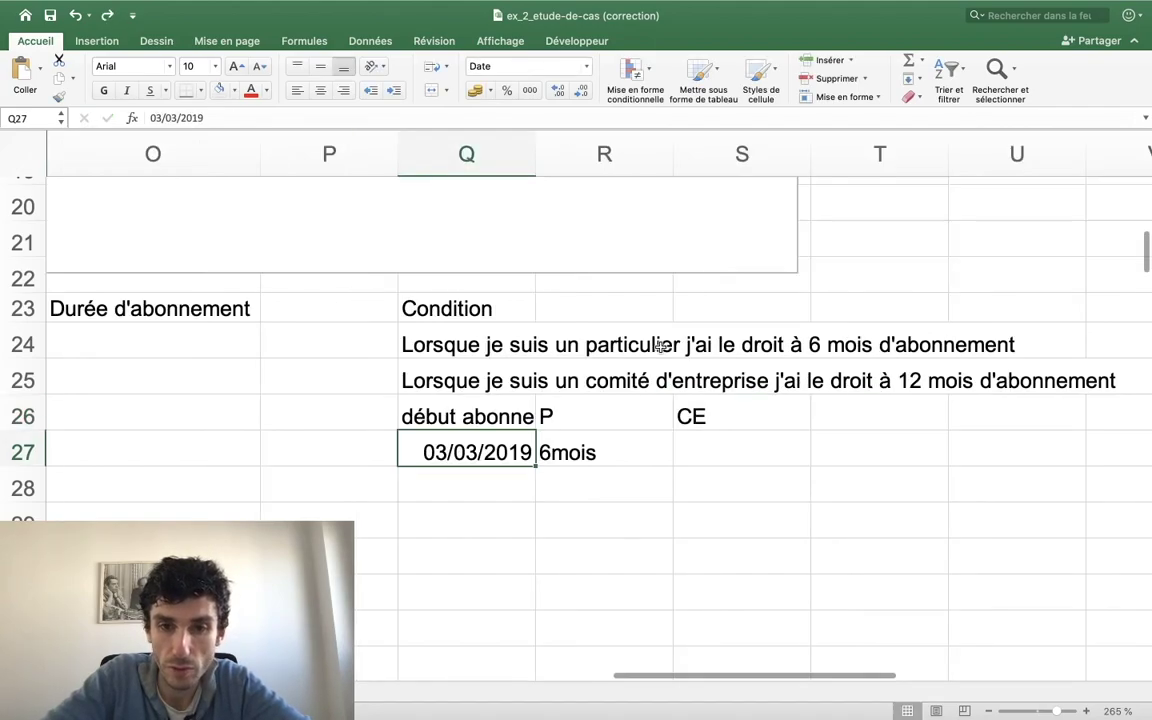
{"action": "left_click_drag", "start_coordinate": [535, 157], "coordinate": [595, 157]}
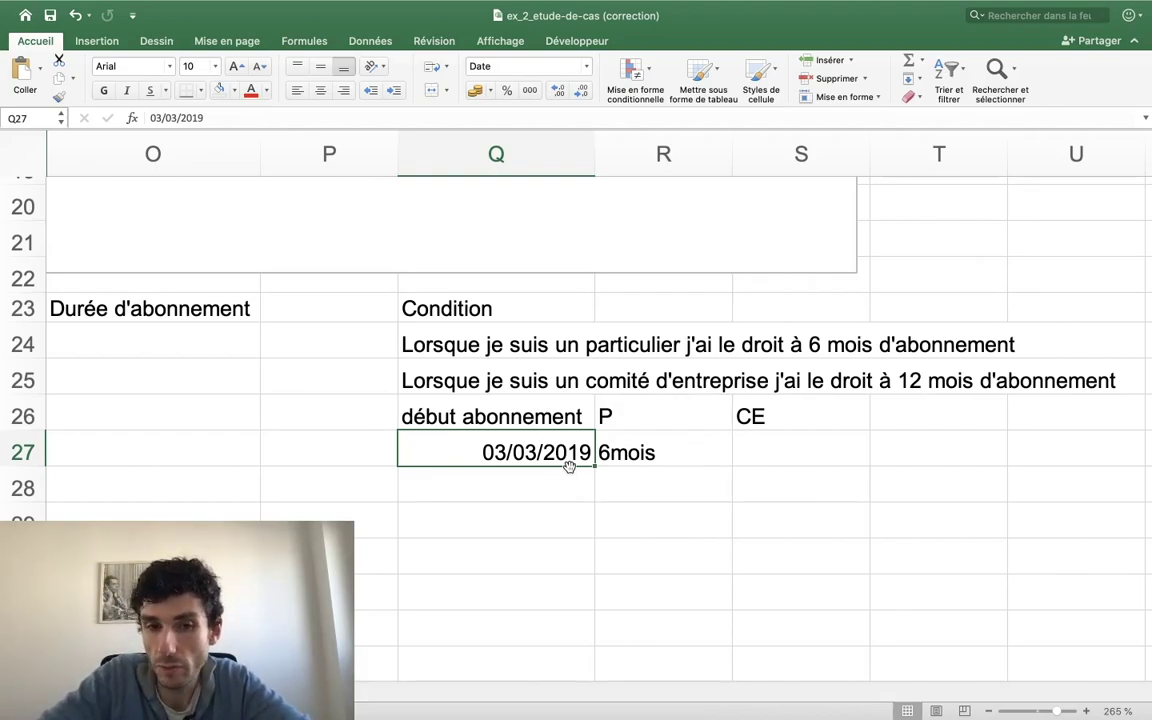
Head R26 and S26 as 'fin abo (P)' and 'fin abo (CE)'.
{"action": "key", "text": "Up"}
{"action": "key", "text": "Right"}
{"action": "key", "text": "Down"}
{"action": "key", "text": "Down"}
{"action": "key", "text": "Up"}
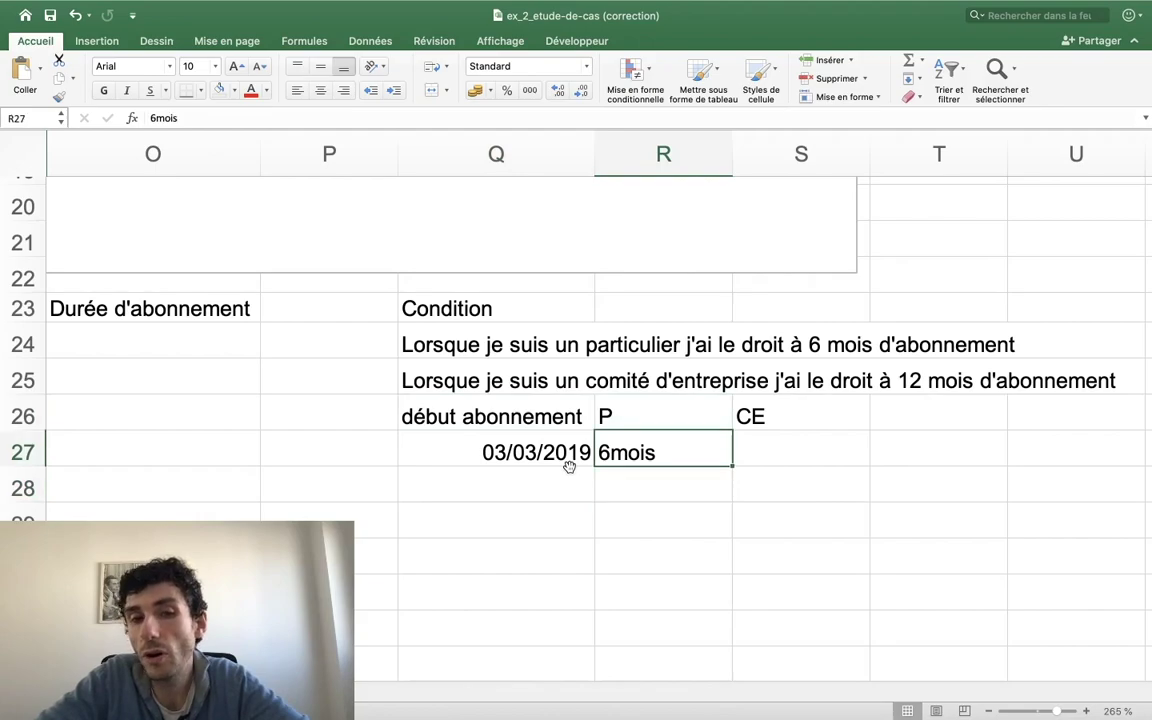
{"action": "key", "text": "Up"}
{"action": "key", "text": "Left"}
{"action": "key", "text": "Right"}
{"action": "key", "text": "Left"}
{"action": "key", "text": "Right"}
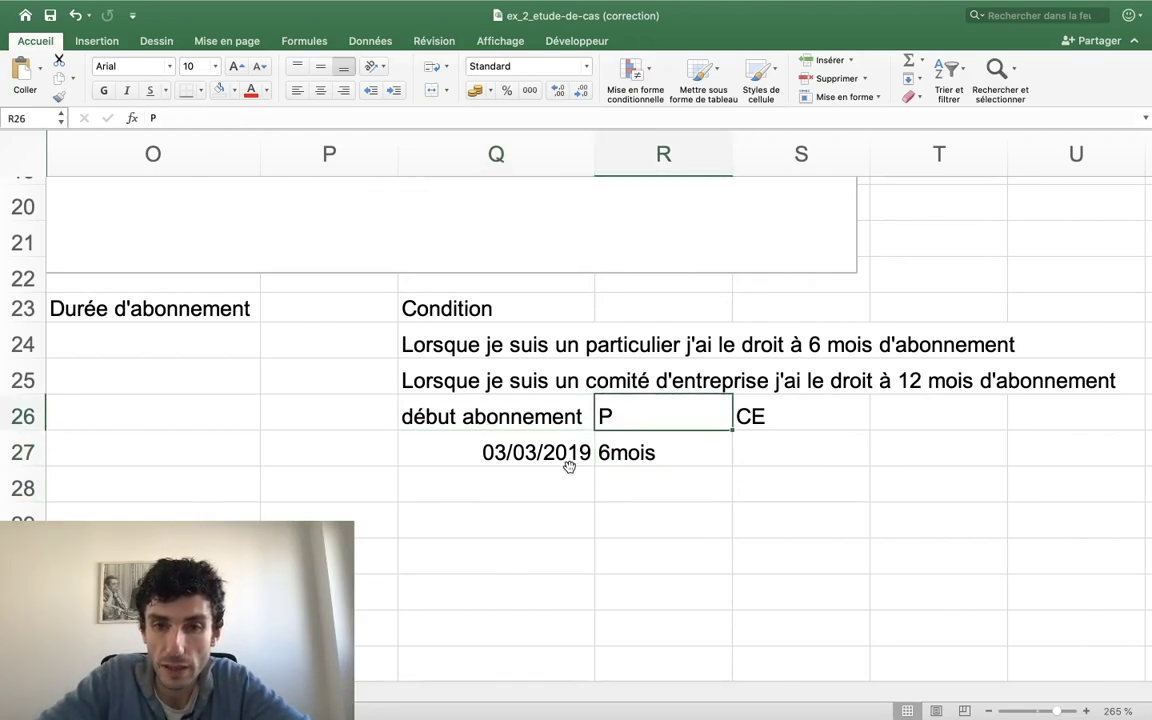
{"action": "double_click", "coordinate": [606, 413]}
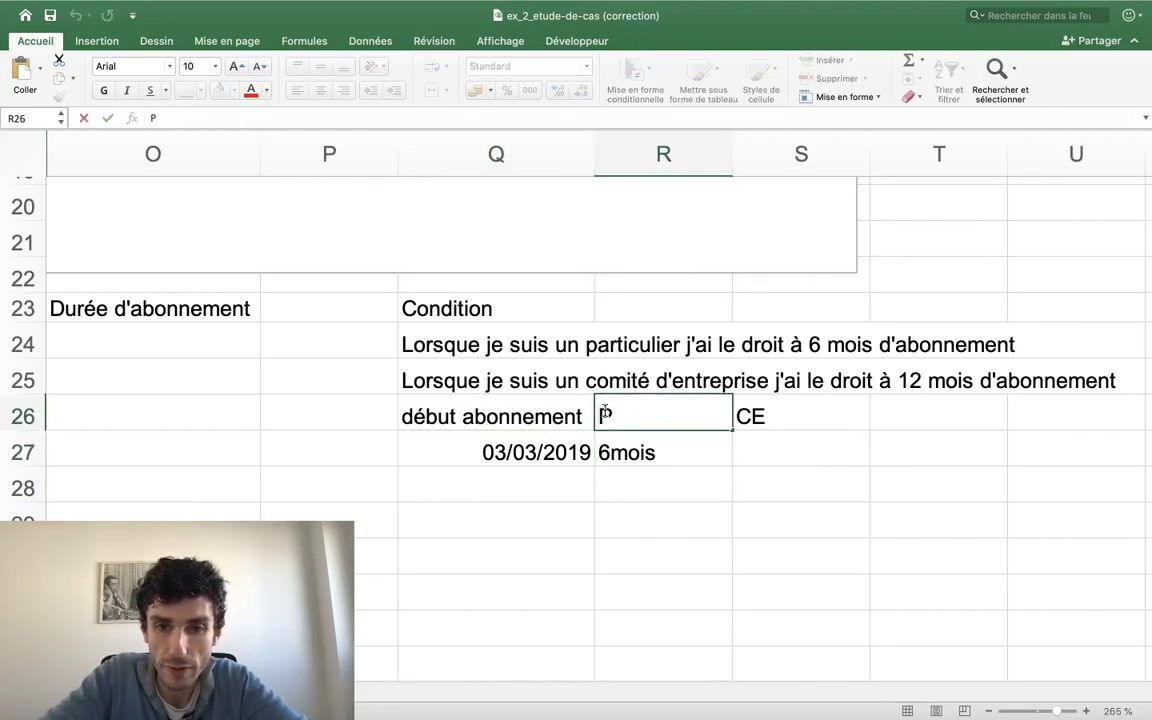
{"action": "type", "text": "fin abo (P"}
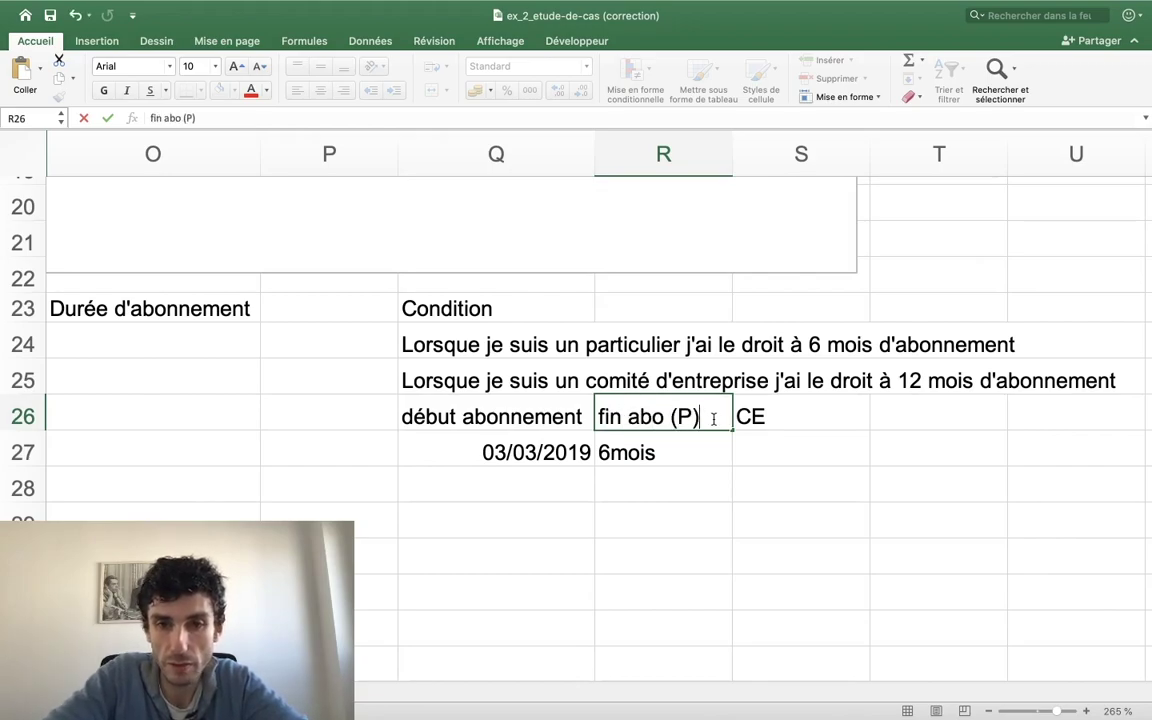
{"action": "left_click", "coordinate": [744, 416]}
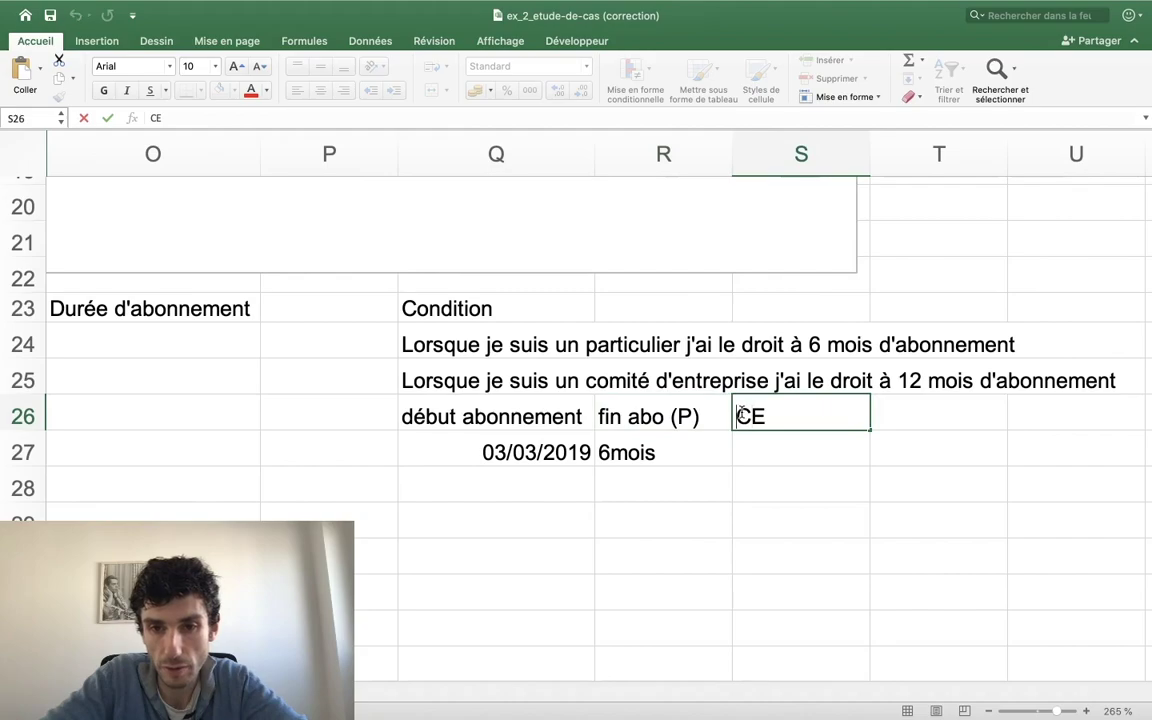
{"action": "type", "text": "fin abo "}
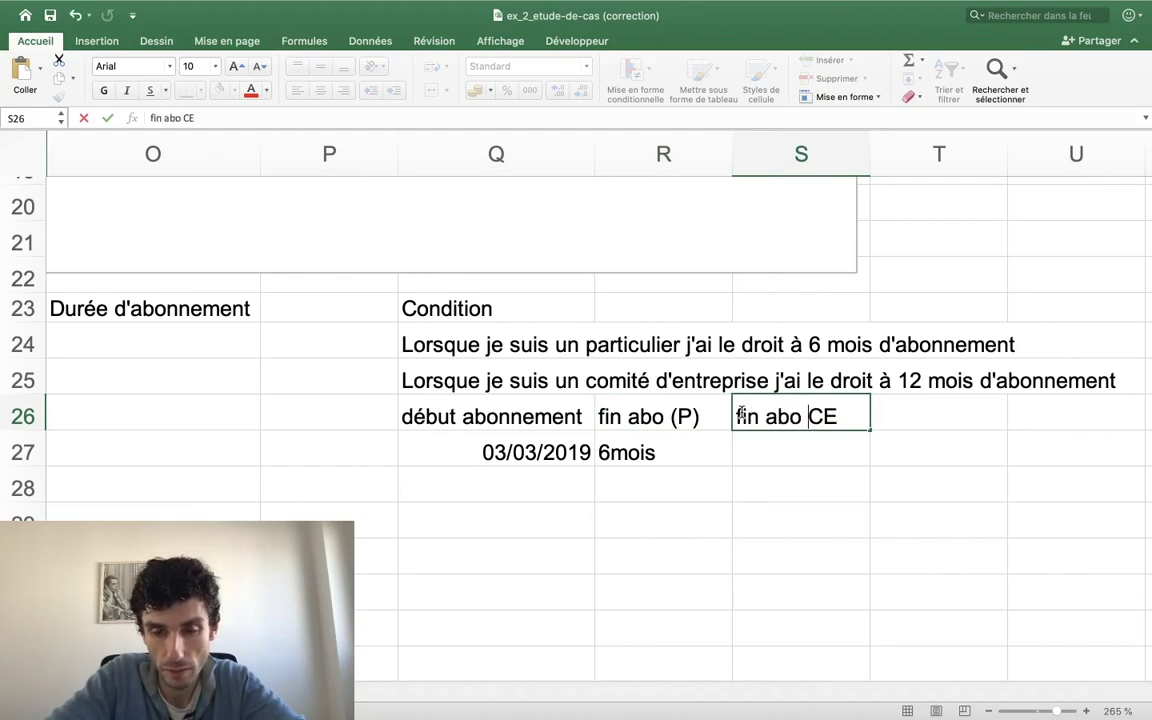
{"action": "type", "text": "(CE"}
{"action": "key", "text": "Return"}
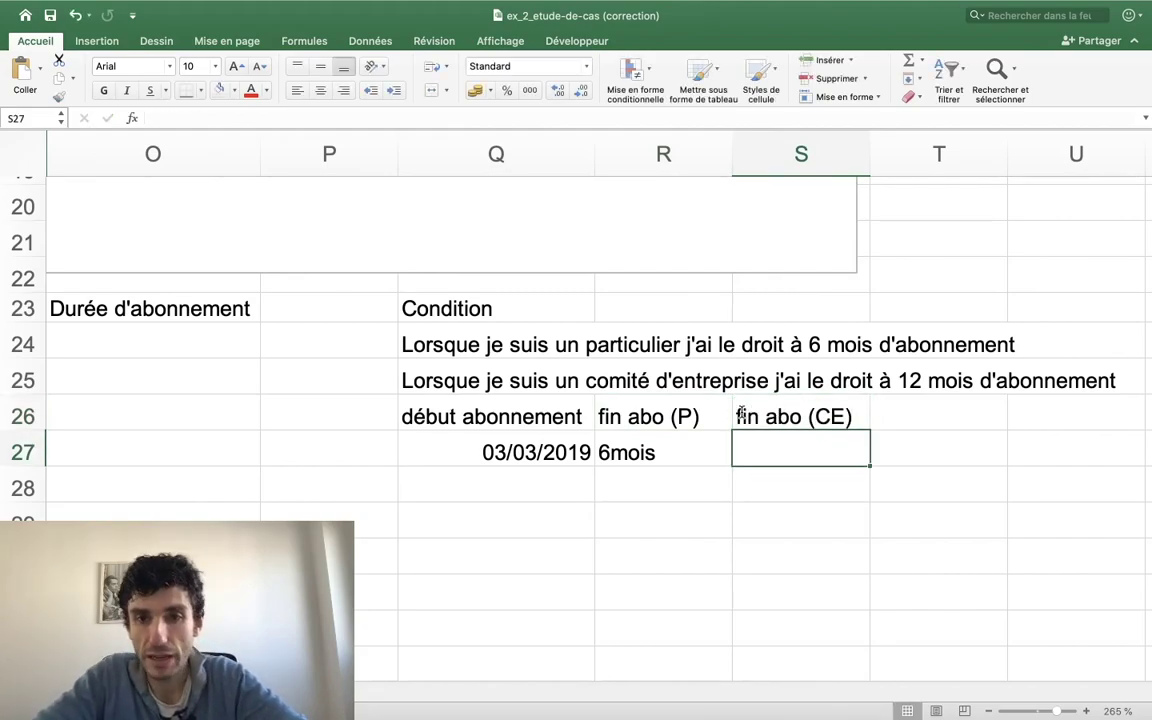
Add the note '1 mois = 30 jours' in Q30.
{"action": "key", "text": "Left"}
{"action": "key", "text": "Down"}
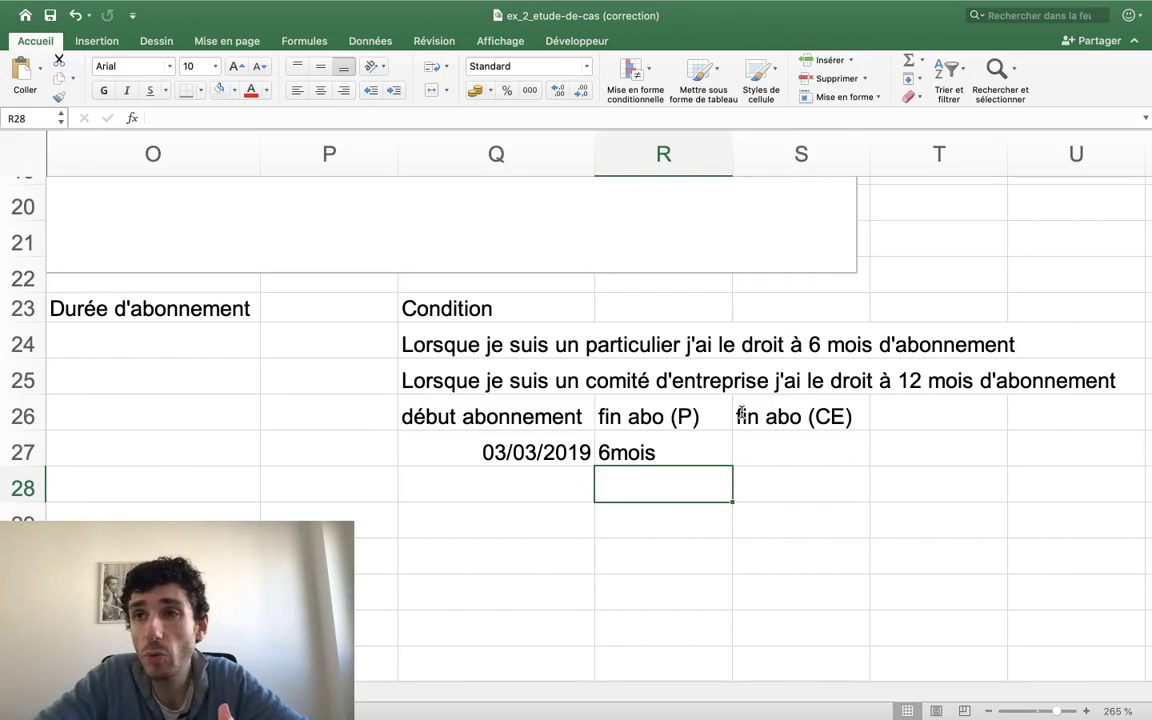
{"action": "key", "text": "Down"}
{"action": "key", "text": "Up"}
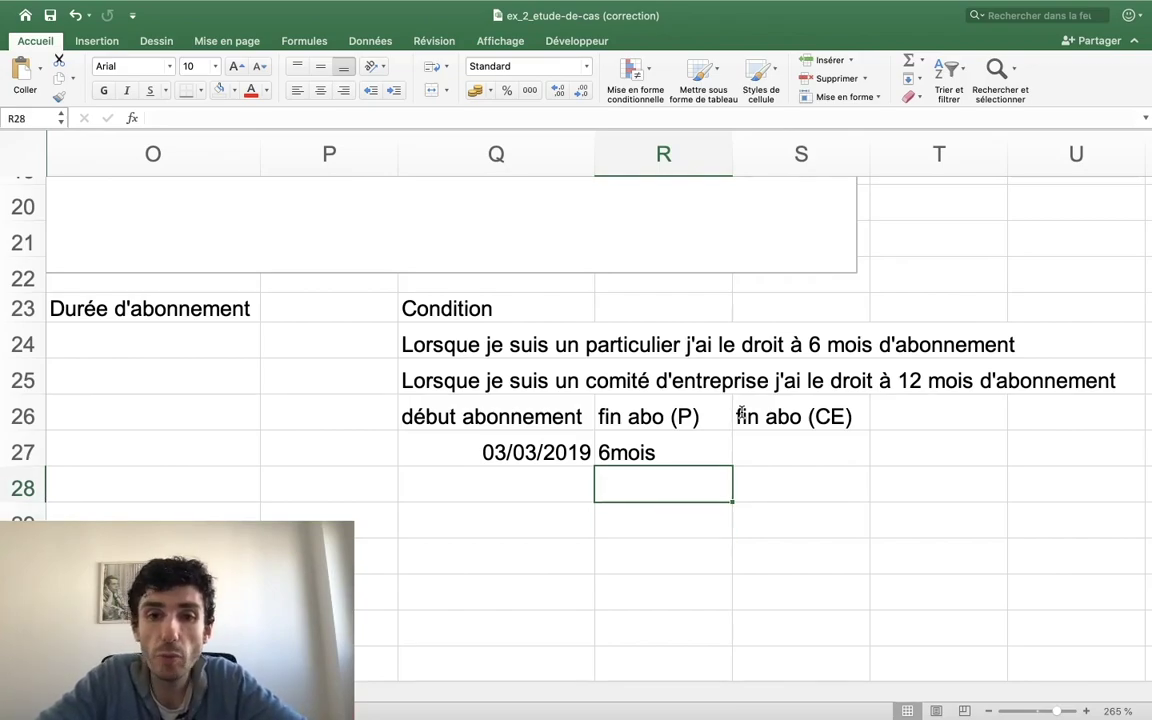
{"action": "key", "text": "Down"}
{"action": "key", "text": "Down"}
{"action": "key", "text": "Left"}
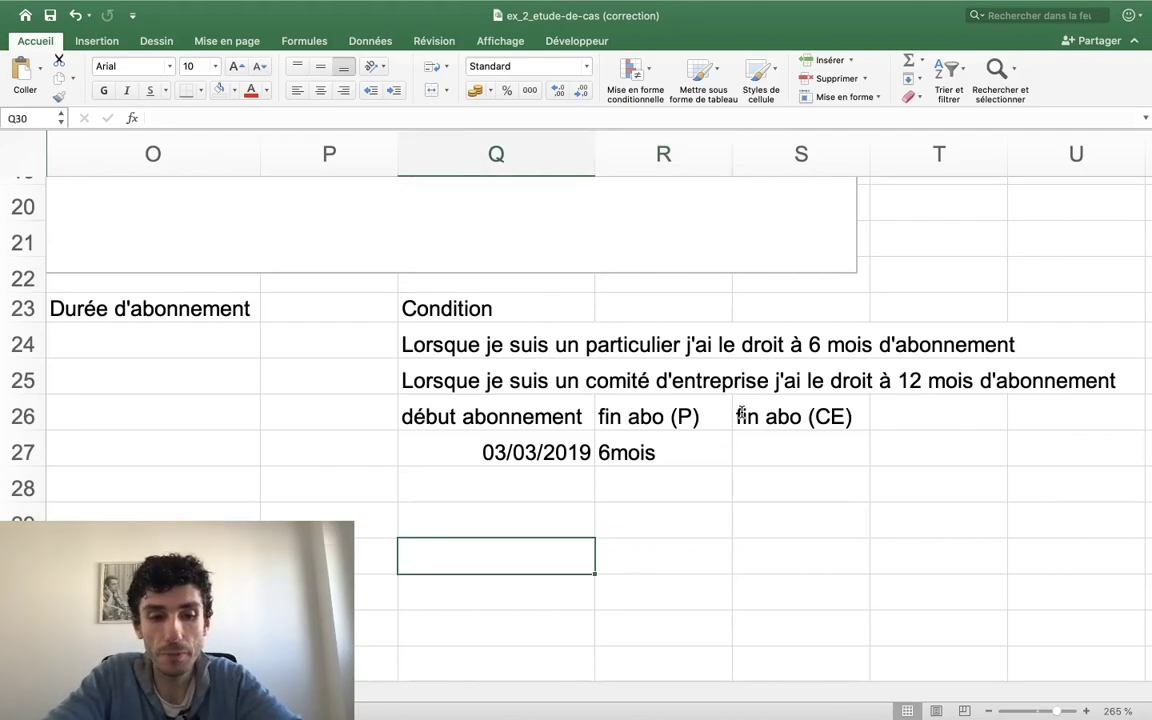
{"action": "type", "text": "1"}
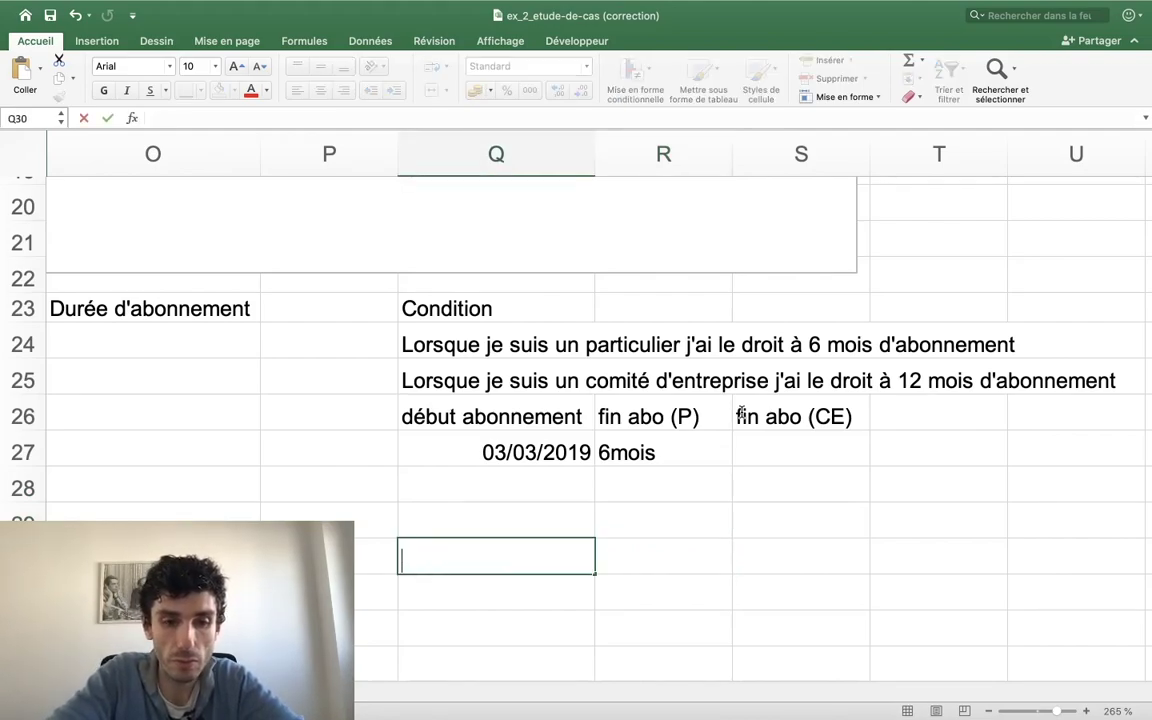
{"action": "type", "text": "mois ="}
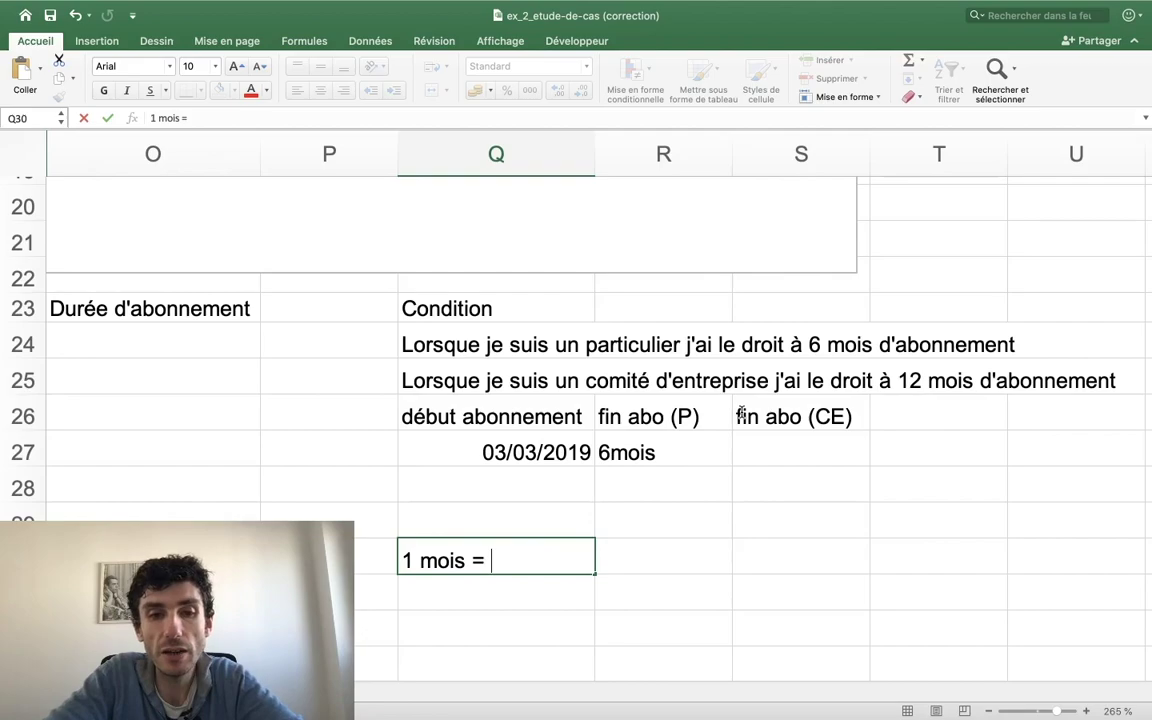
{"action": "type", "text": "0"}
{"action": "key", "text": "BackSpace"}
{"action": "key", "text": "BackSpace"}
{"action": "key", "text": "BackSpace"}
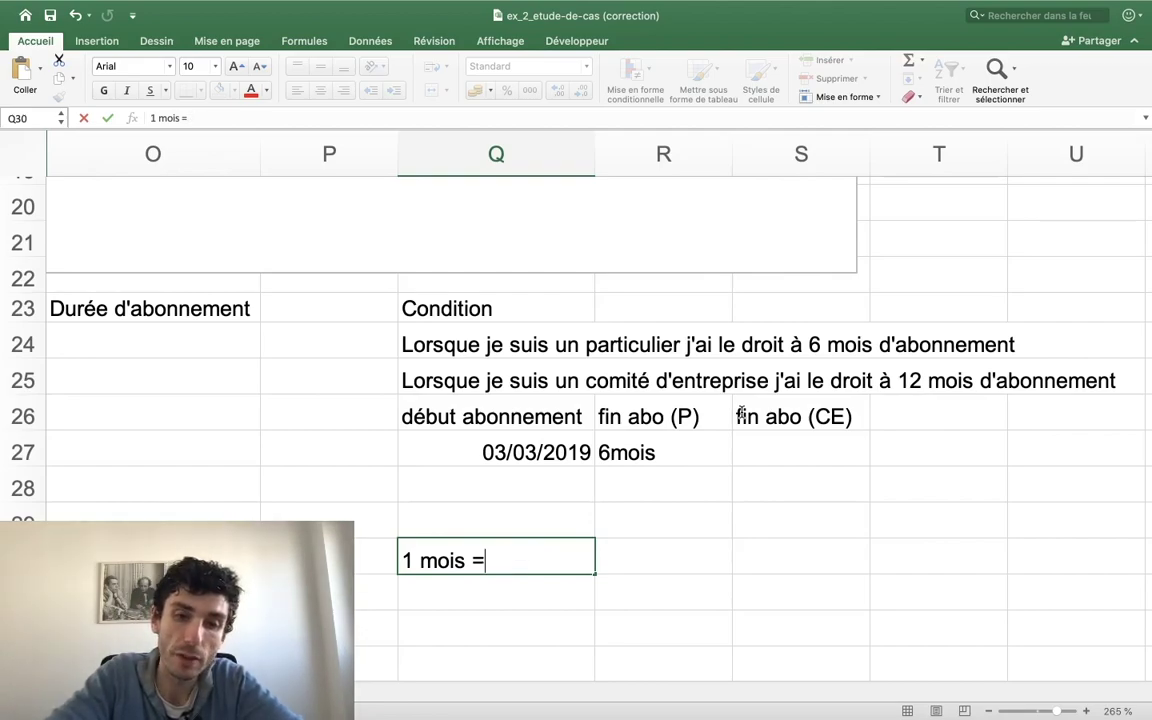
{"action": "type", "text": "3"}
{"action": "key", "text": "BackSpace"}
{"action": "type", "text": "3"}
{"action": "type", "text": "0jo"}
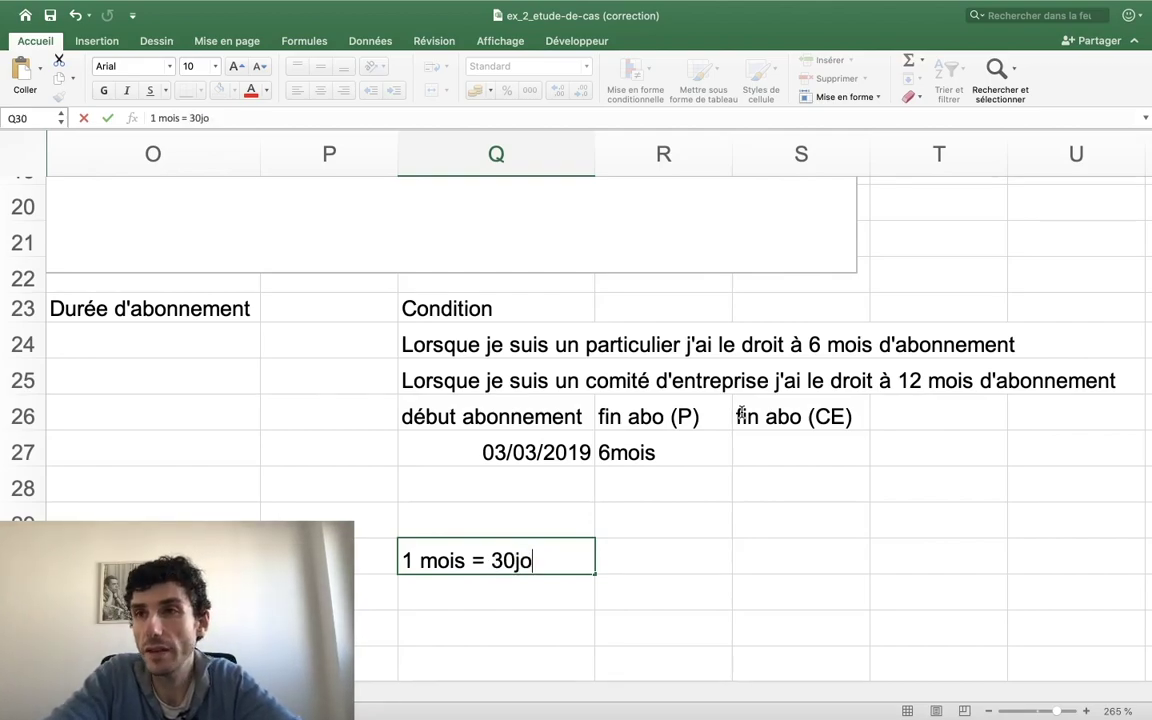
{"action": "type", "text": "u"}
{"action": "key", "text": "BackSpace"}
{"action": "key", "text": "BackSpace"}
{"action": "key", "text": "BackSpace"}
{"action": "type", "text": "jours"}
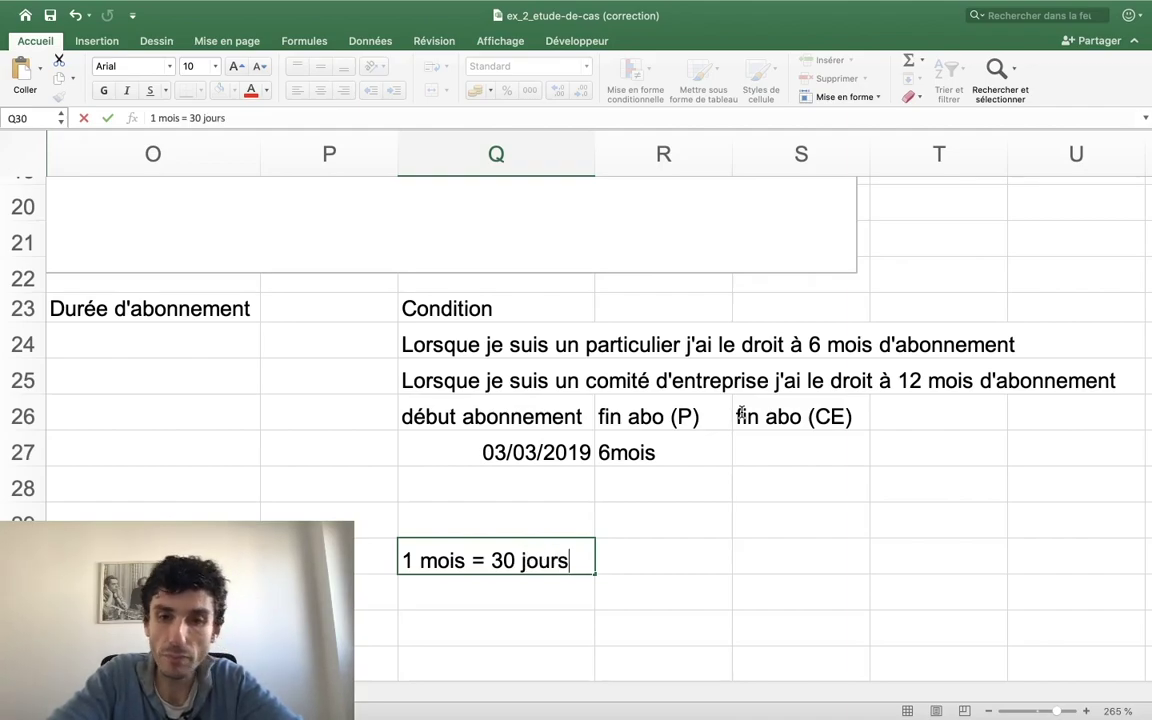
{"action": "key", "text": "Return"}
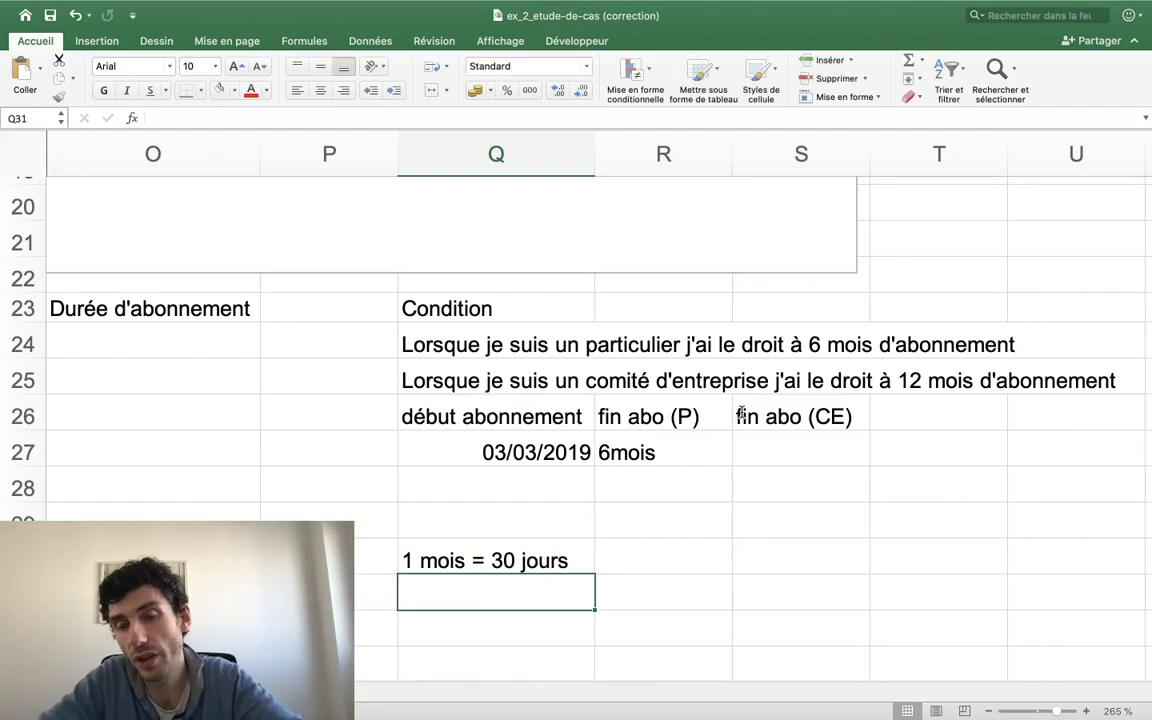
Enter '6 mois = 30 x 6 jours' in Q31, directly below the first note.
{"action": "key", "text": "Up"}
{"action": "key", "text": "Up"}
{"action": "key", "text": "Up"}
{"action": "key", "text": "Up"}
{"action": "key", "text": "Right"}
{"action": "key", "text": "Left"}
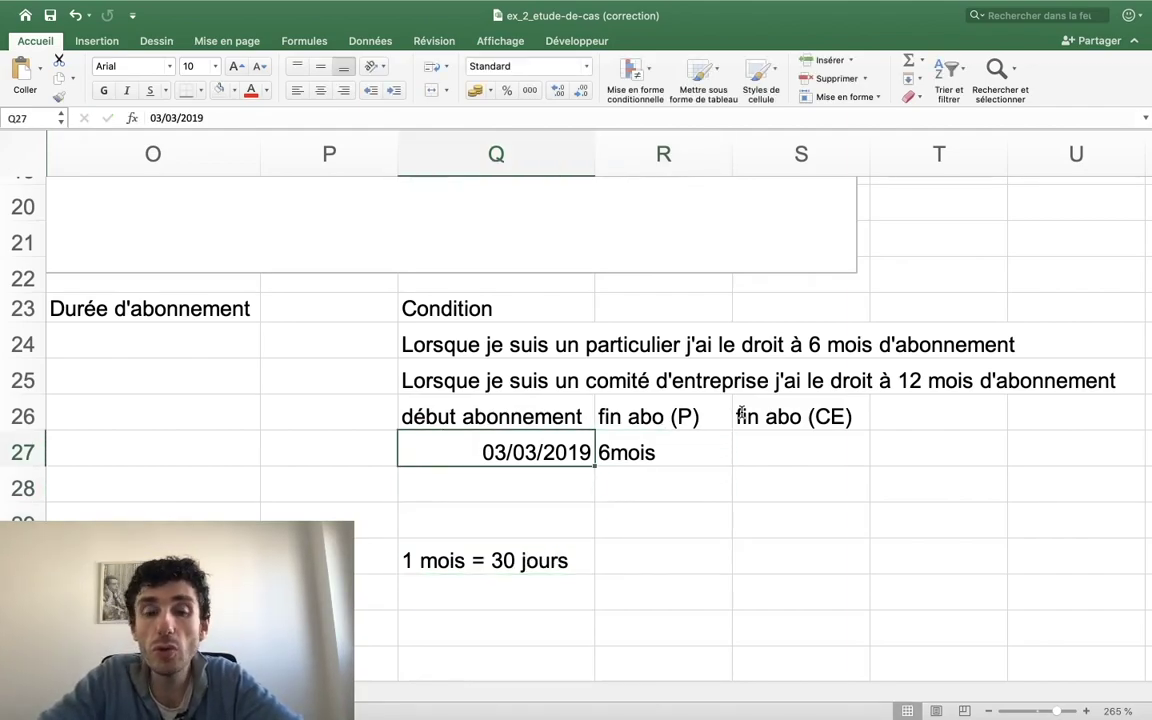
{"action": "key", "text": "Right"}
{"action": "key", "text": "Down"}
{"action": "key", "text": "Down"}
{"action": "key", "text": "Left"}
{"action": "key", "text": "Down"}
{"action": "key", "text": "Right"}
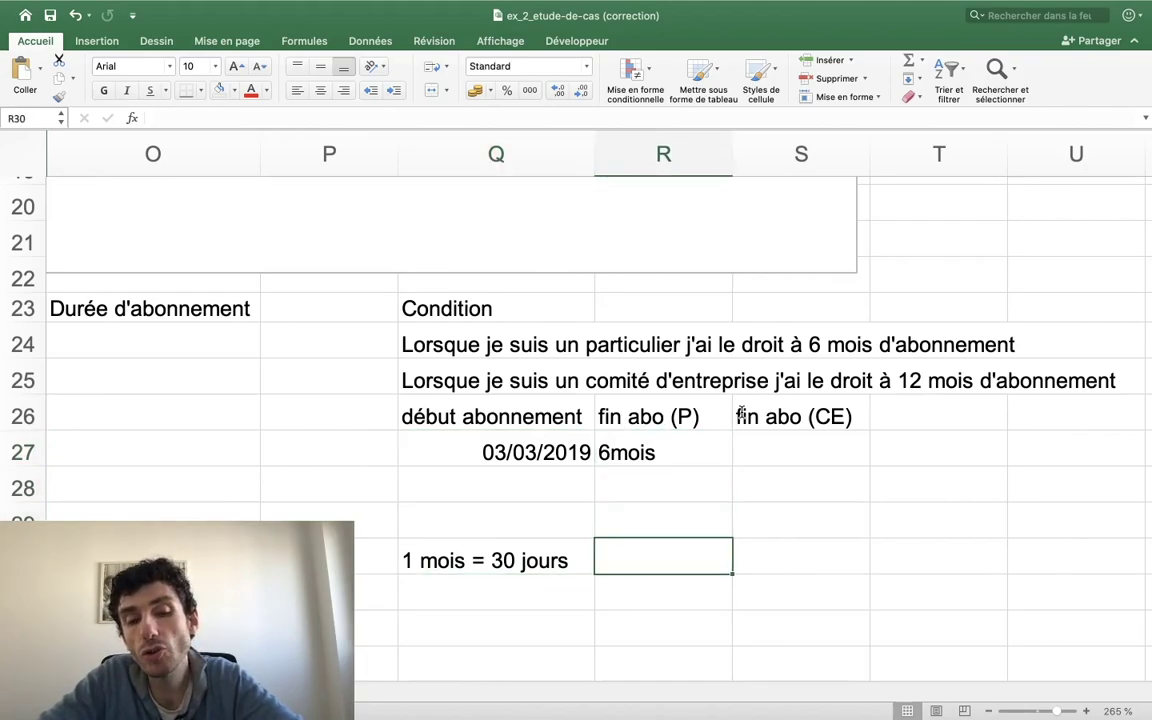
{"action": "key", "text": "Left"}
{"action": "key", "text": "Down"}
{"action": "key", "text": "Up"}
{"action": "key", "text": "Up"}
{"action": "key", "text": "Up"}
{"action": "key", "text": "Up"}
{"action": "key", "text": "Right"}
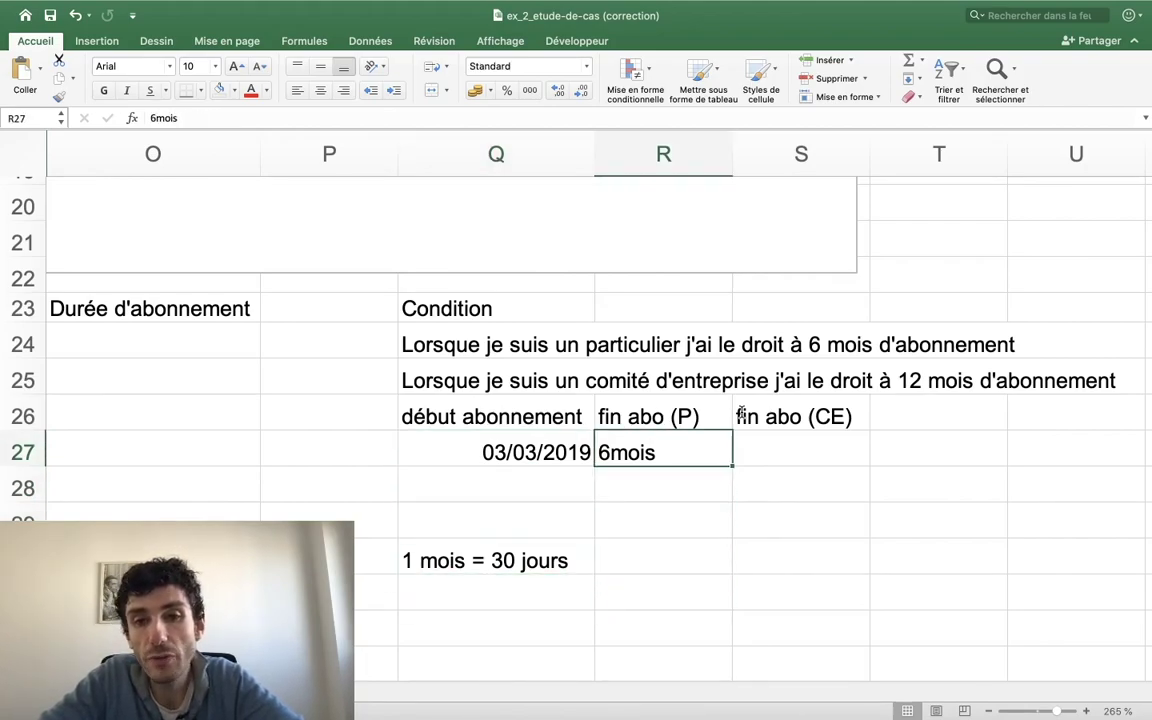
{"action": "key", "text": "Left"}
{"action": "key", "text": "Down"}
{"action": "key", "text": "Down"}
{"action": "key", "text": "Down"}
{"action": "key", "text": "Down"}
{"action": "key", "text": "Up"}
{"action": "key", "text": "Down"}
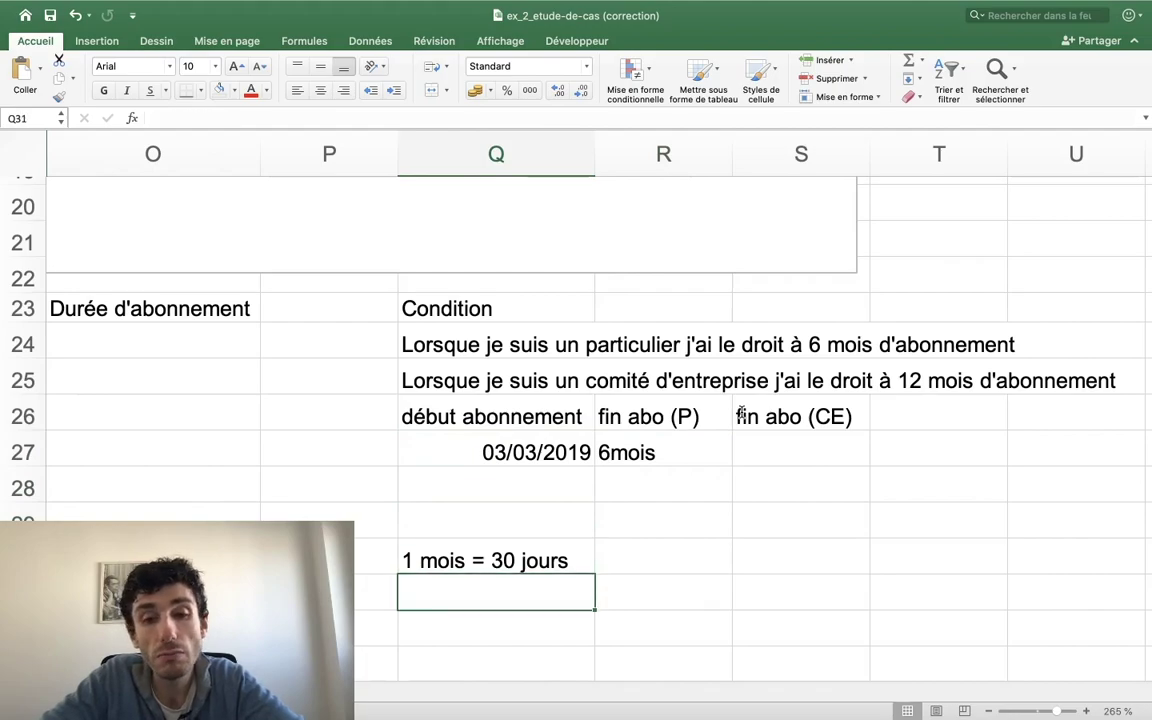
{"action": "key", "text": "Up"}
{"action": "key", "text": "Up"}
{"action": "key", "text": "Up"}
{"action": "key", "text": "Right"}
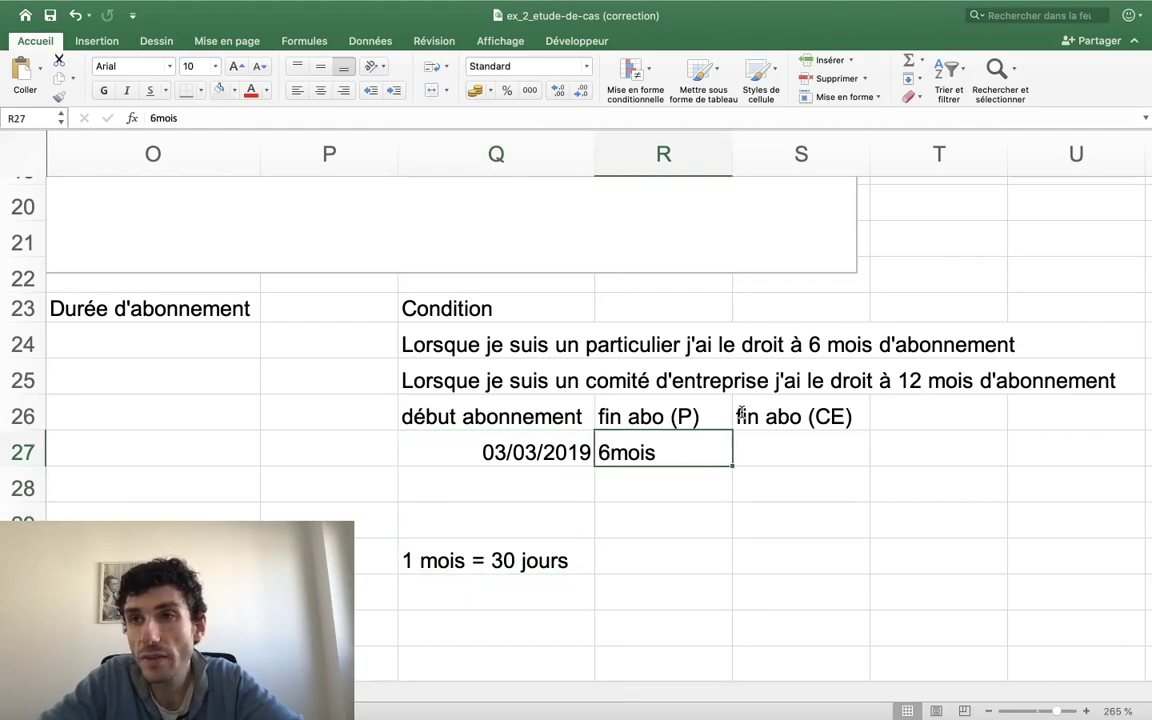
{"action": "key", "text": "Down"}
{"action": "key", "text": "Down"}
{"action": "key", "text": "Down"}
{"action": "key", "text": "Left"}
{"action": "key", "text": "Down"}
{"action": "key", "text": "Up"}
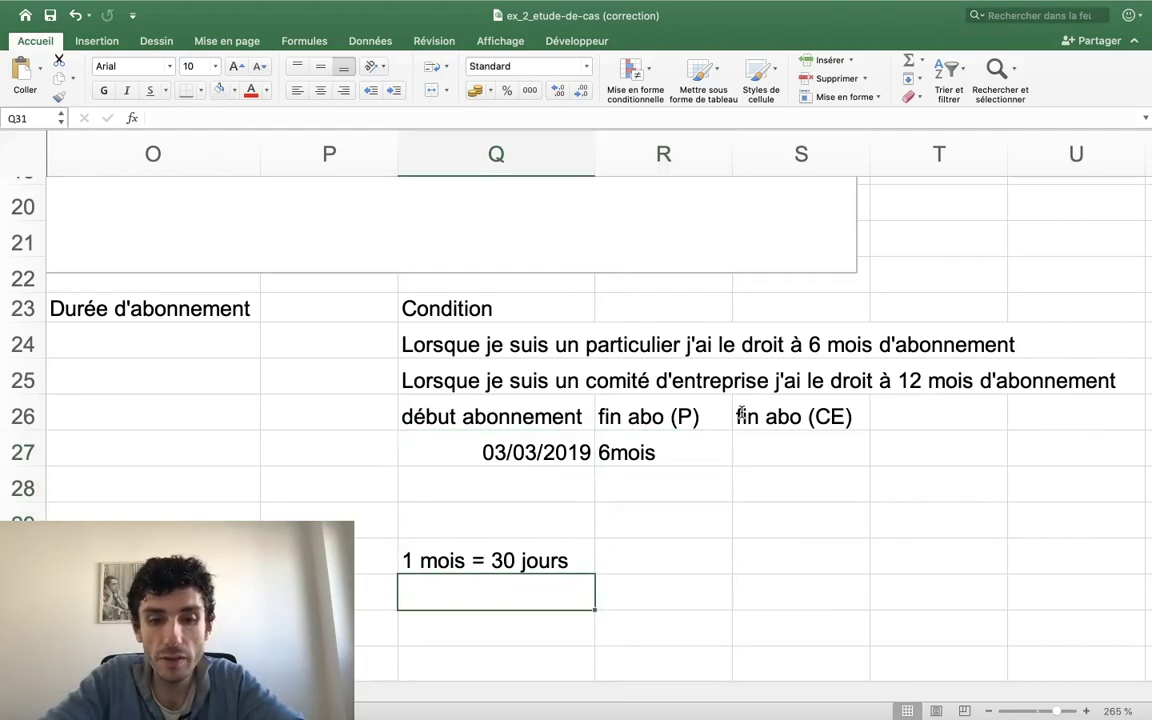
{"action": "type", "text": "6 moiss ="}
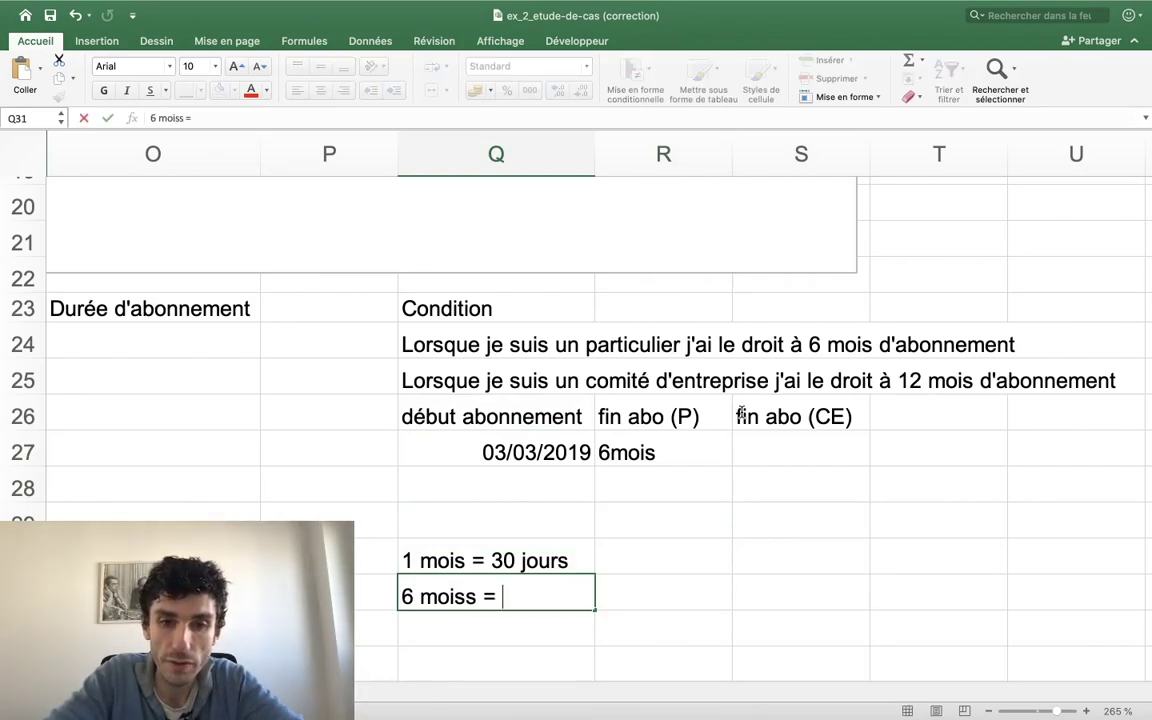
{"action": "key", "text": "BackSpace"}
{"action": "key", "text": "BackSpace"}
{"action": "key", "text": "BackSpace"}
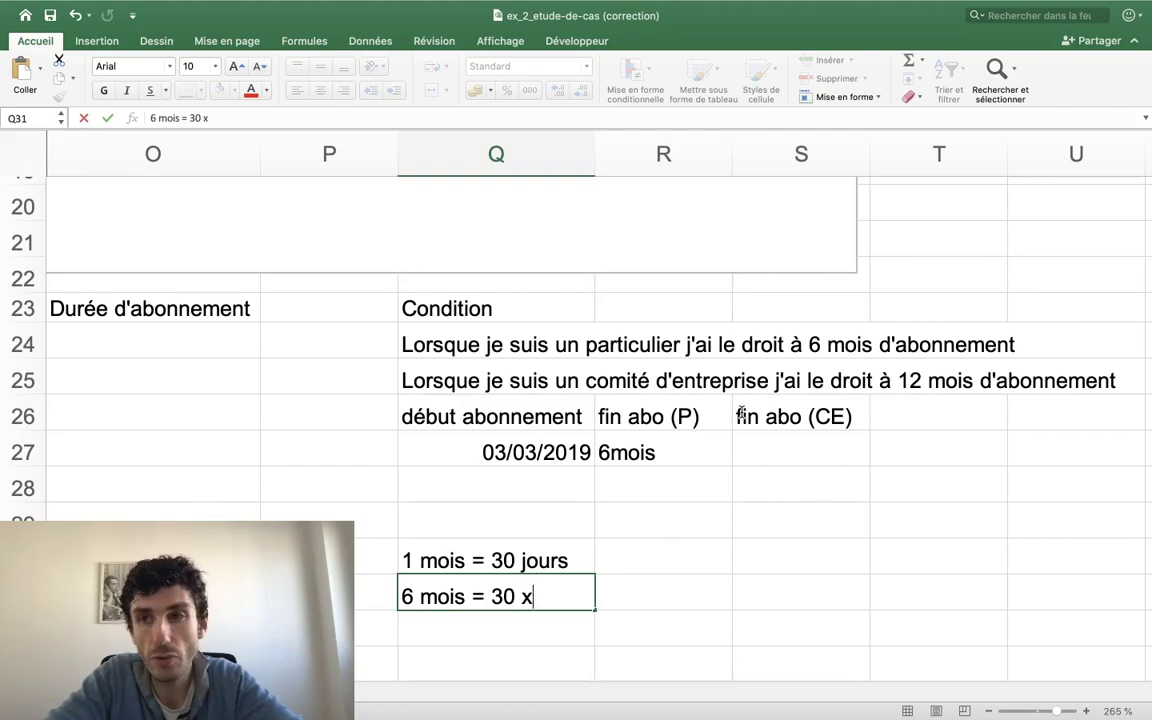
{"action": "type", "text": " 6 jour"}
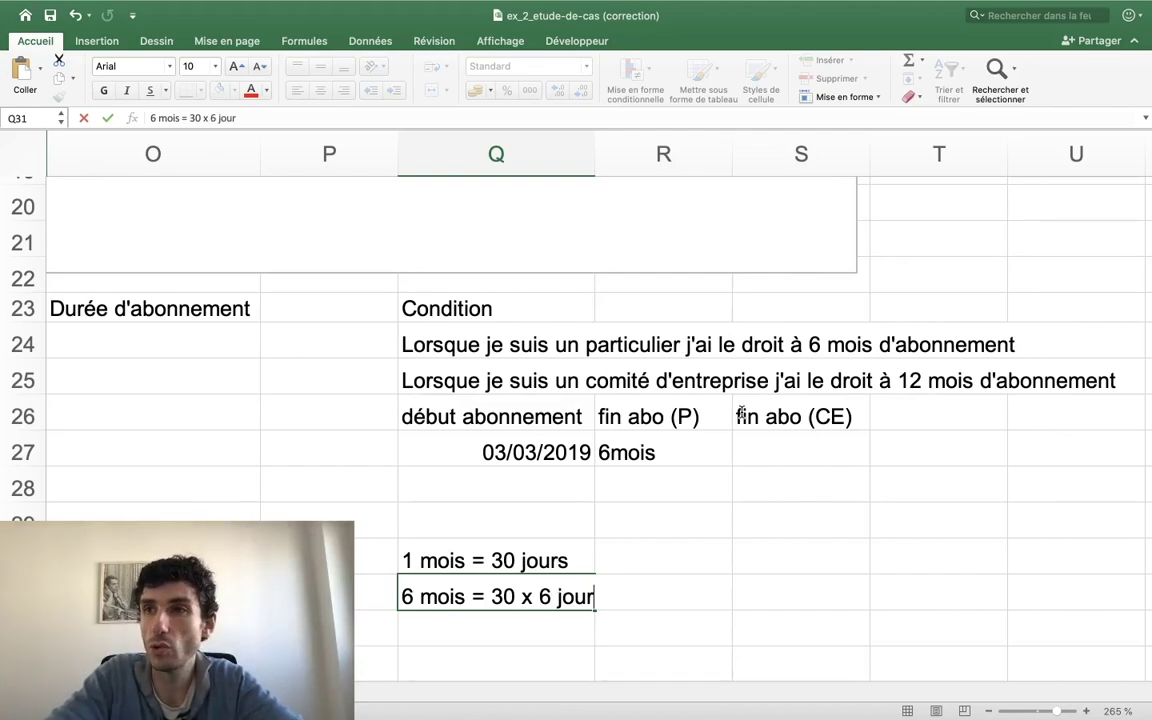
{"action": "type", "text": "s"}
{"action": "key", "text": "Return"}
Clear the '6mois' duration value above the notes.
{"action": "key", "text": "Up"}
{"action": "key", "text": "Up"}
{"action": "key", "text": "Up"}
{"action": "key", "text": "Up"}
{"action": "key", "text": "Up"}
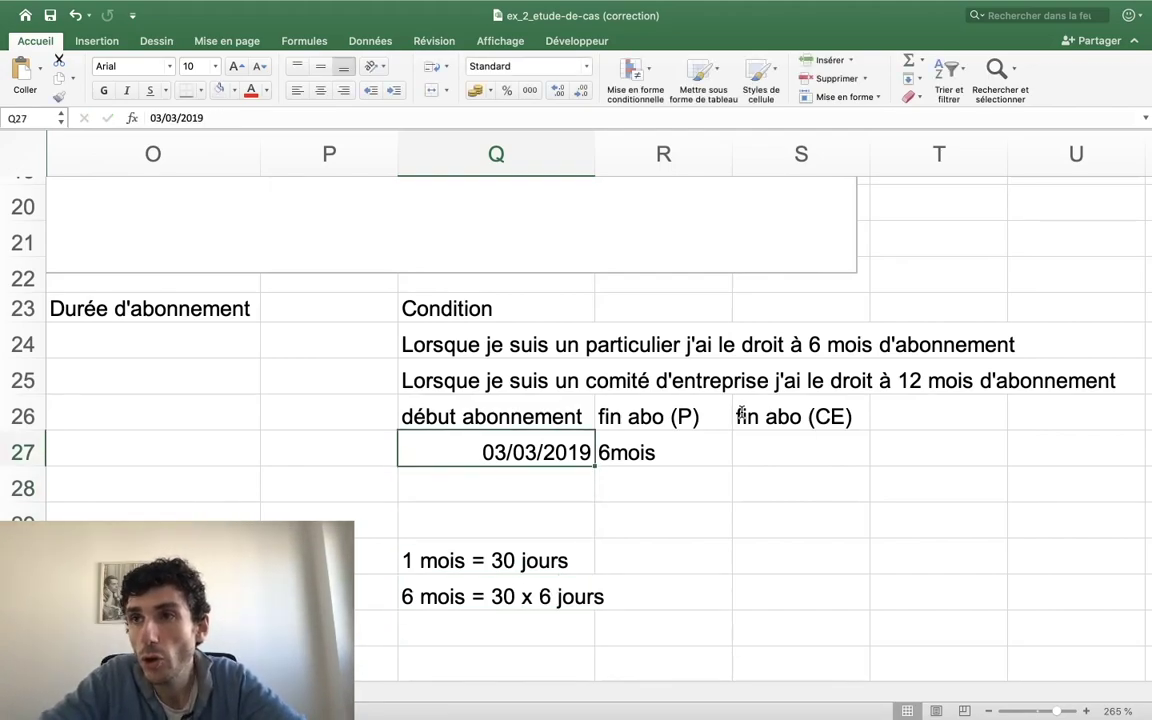
{"action": "key", "text": "Right"}
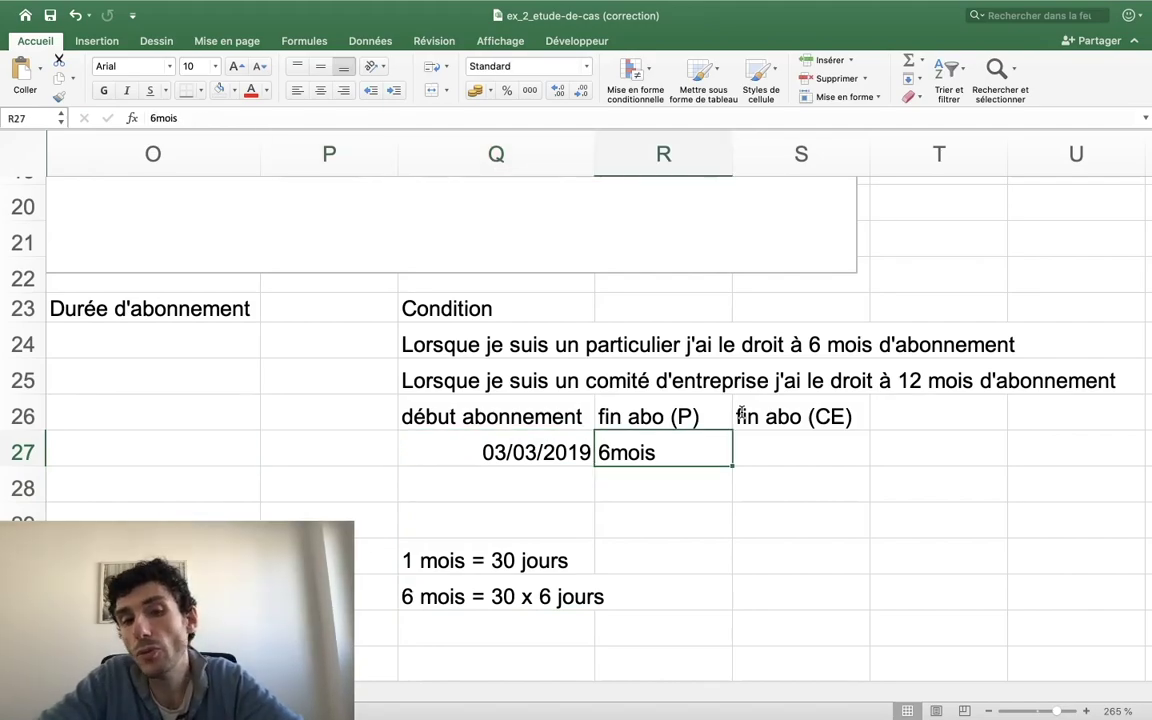
{"action": "key", "text": "BackSpace"}
{"action": "type", "text": "="}
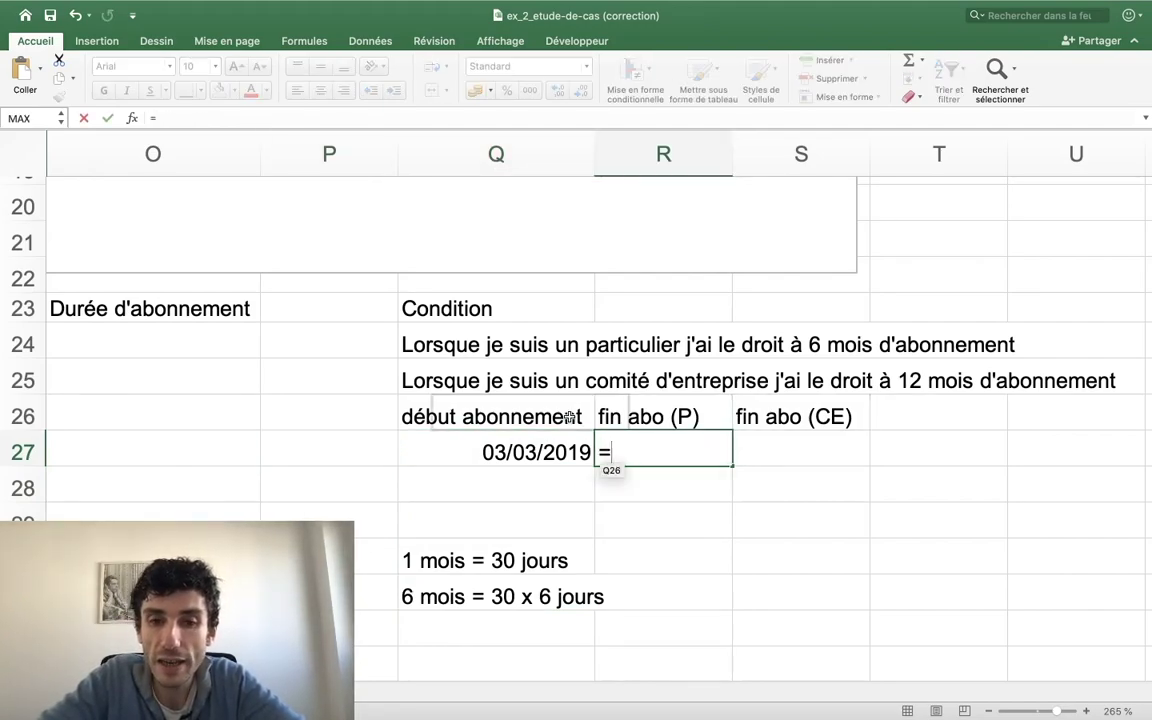
Enter =Q27+180 in R27, giving the end date 30/08/2019.
{"action": "left_click", "coordinate": [517, 451]}
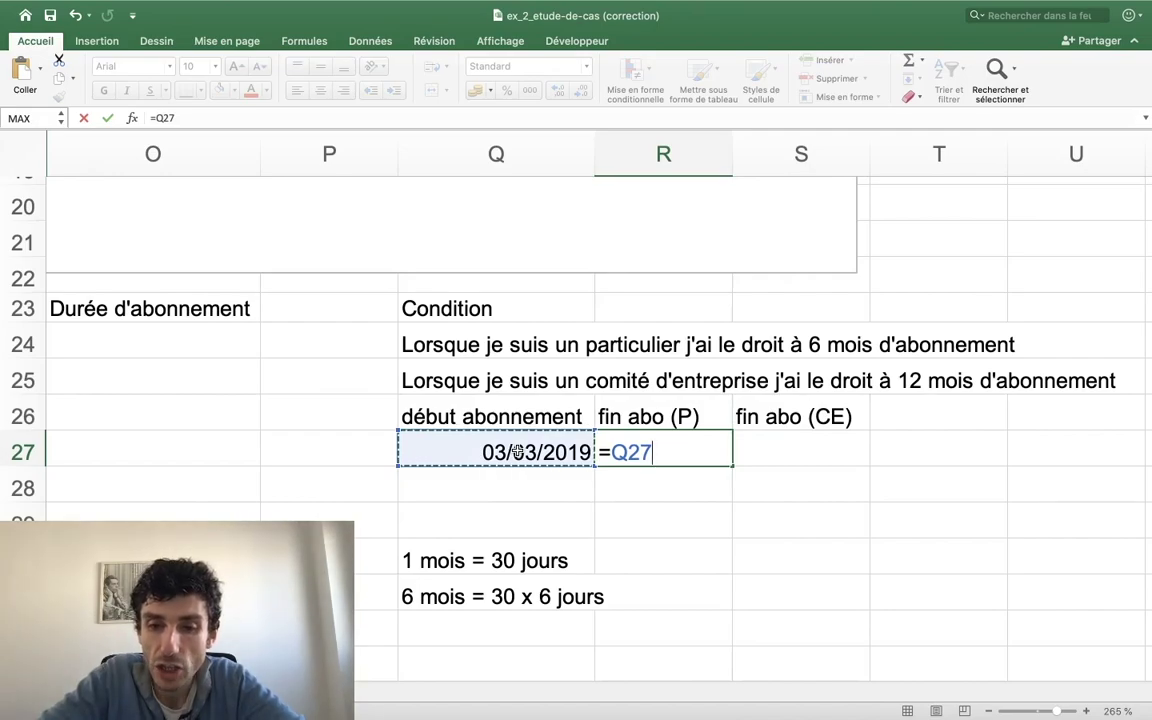
{"action": "type", "text": "+"}
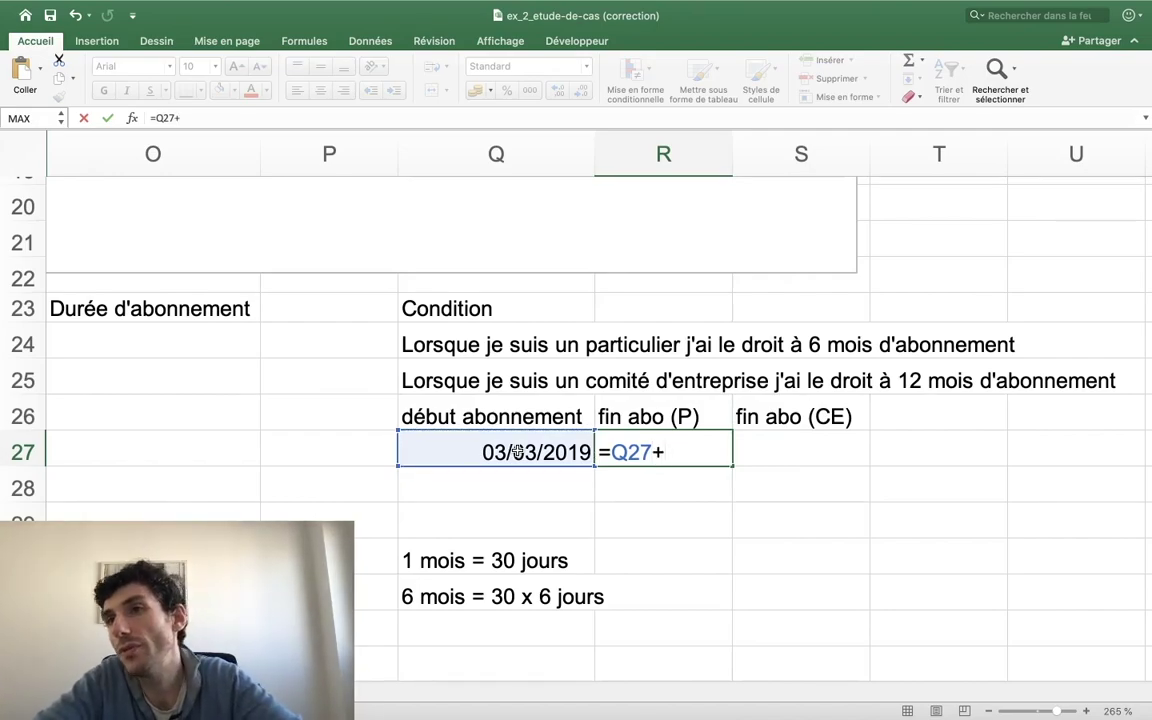
{"action": "type", "text": "180"}
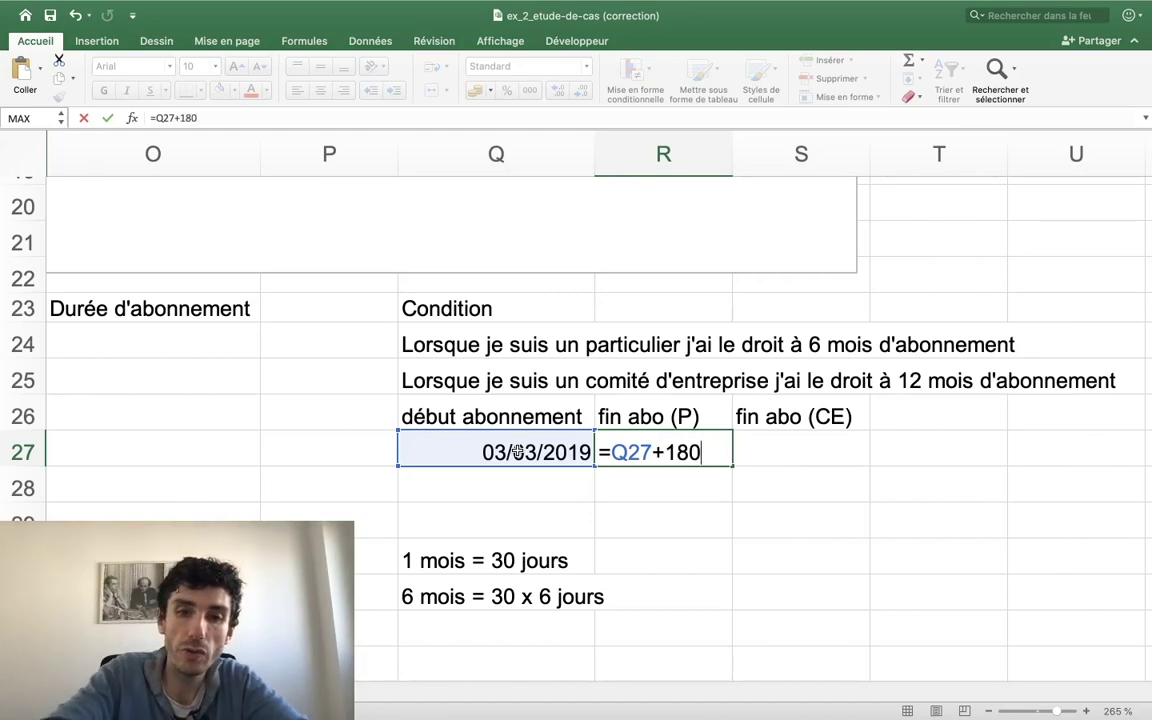
{"action": "key", "text": "Return"}
Compare the start date in Q27 with the end-date formula in R27.
{"action": "left_click", "coordinate": [518, 453]}
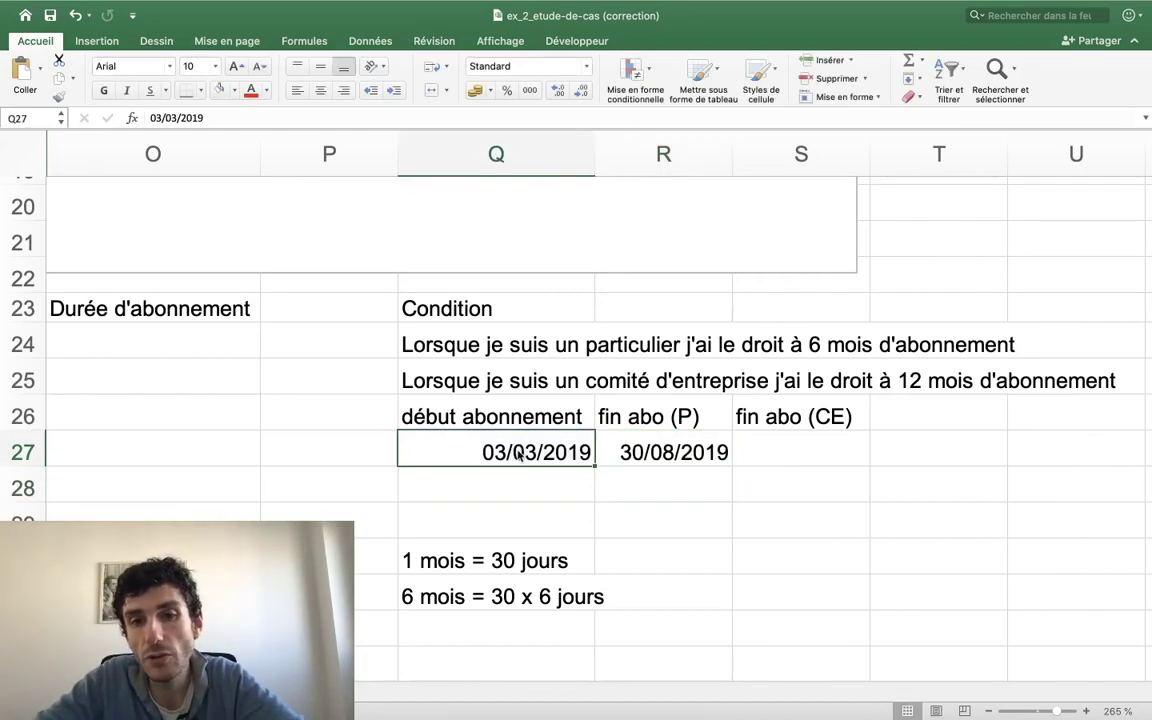
{"action": "key", "text": "Left"}
{"action": "key", "text": "Right"}
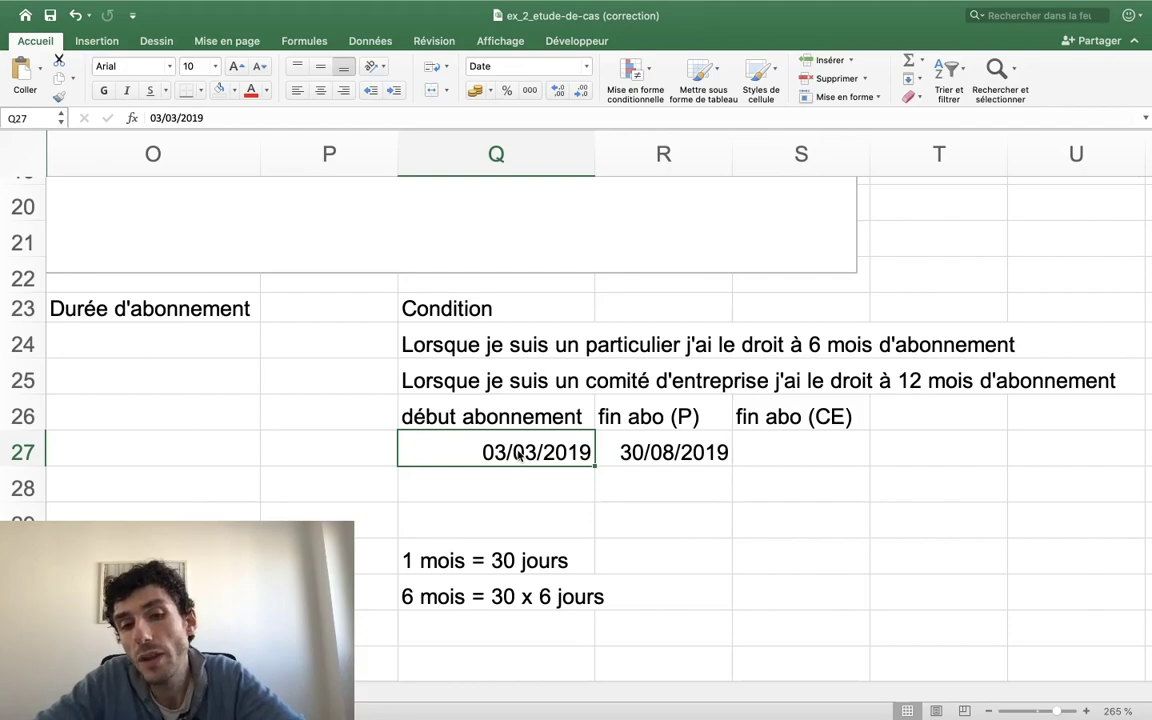
{"action": "key", "text": "Right"}
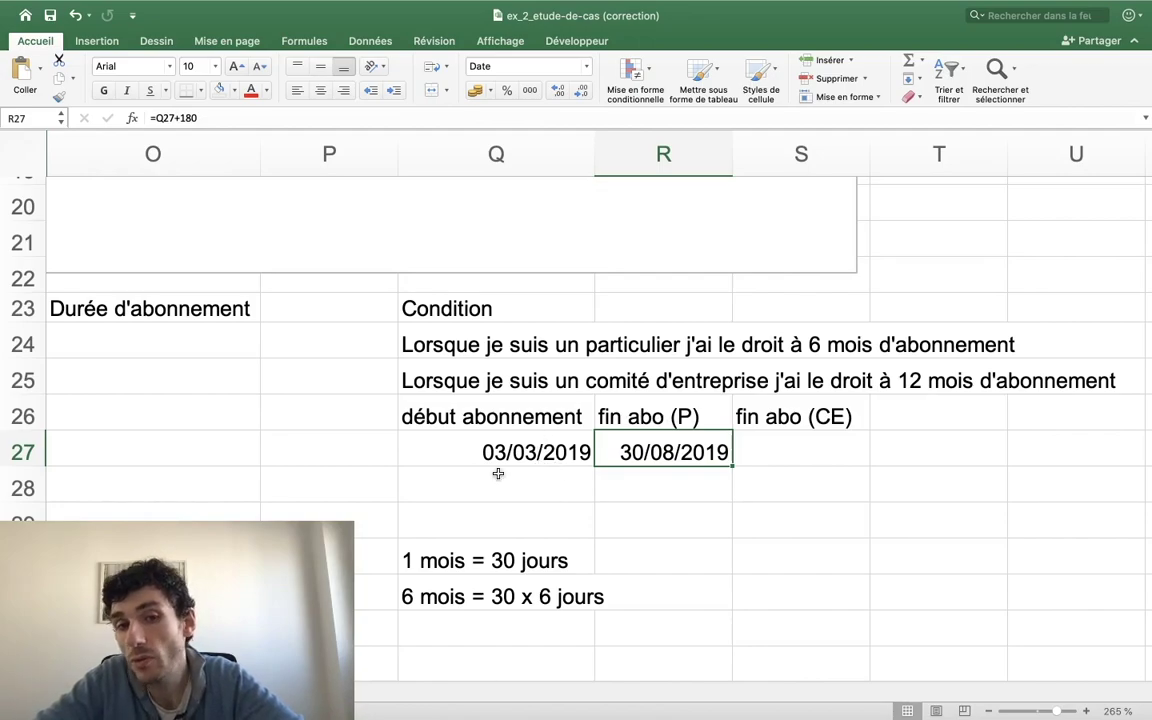
{"action": "left_click", "coordinate": [514, 447]}
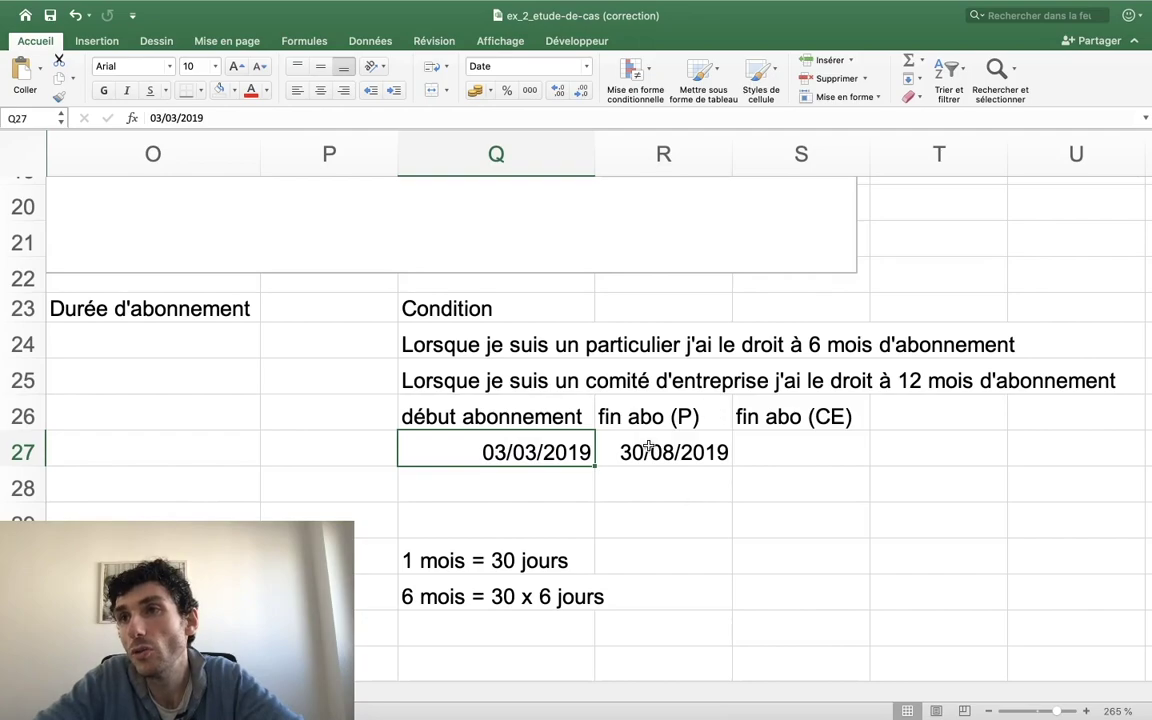
Move the two conversion notes up to Q29:Q30 and fill them yellow.
{"action": "scroll", "coordinate": [702, 478], "scroll_direction": "right", "scroll_amount": 5}
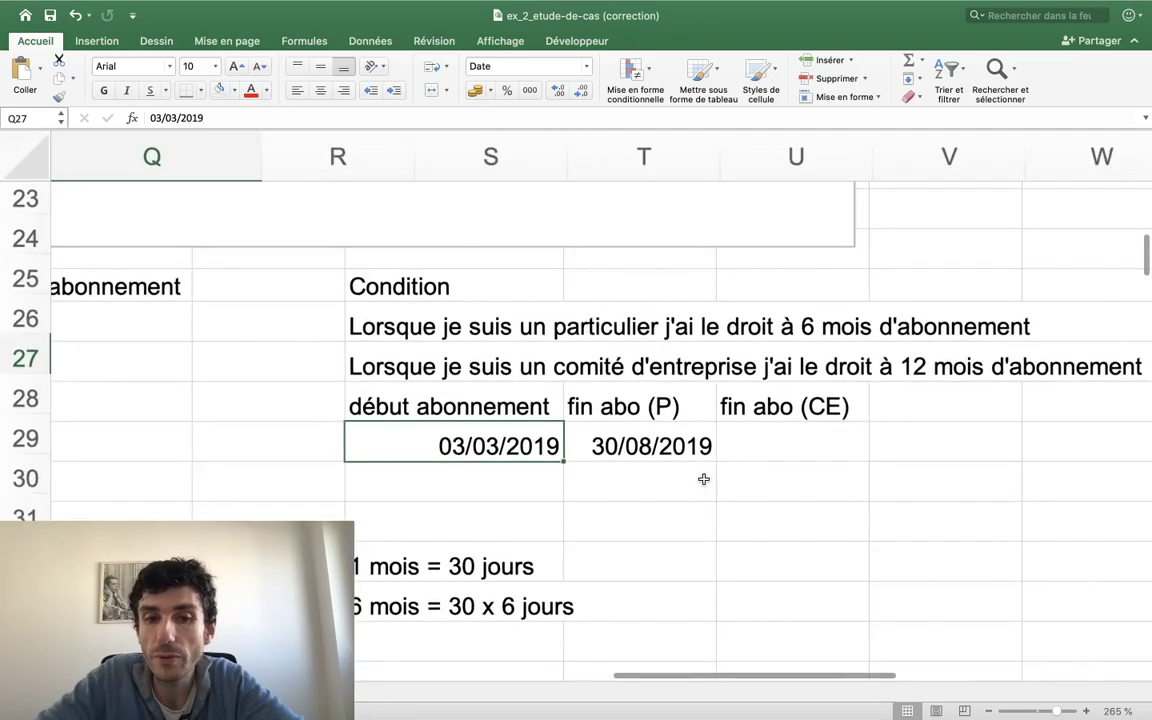
{"action": "scroll", "coordinate": [702, 478], "scroll_direction": "up", "scroll_amount": 3}
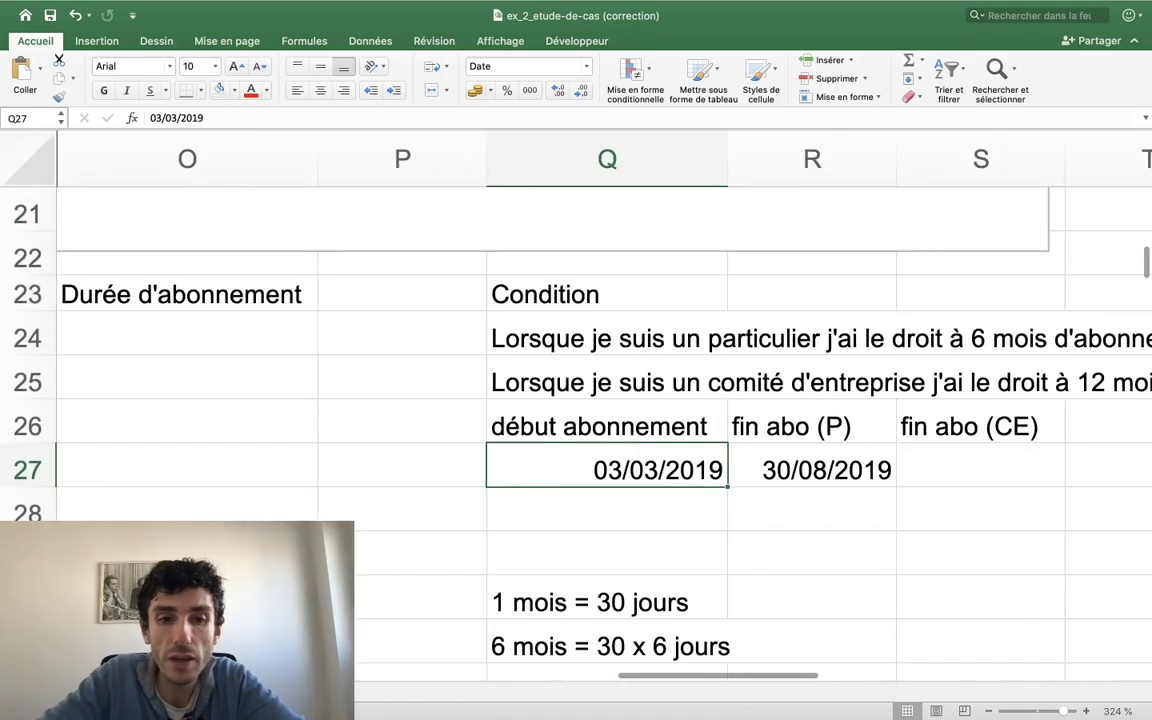
{"action": "scroll", "coordinate": [504, 586], "scroll_direction": "down", "scroll_amount": 1}
{"action": "left_click_drag", "start_coordinate": [535, 586], "coordinate": [545, 615]}
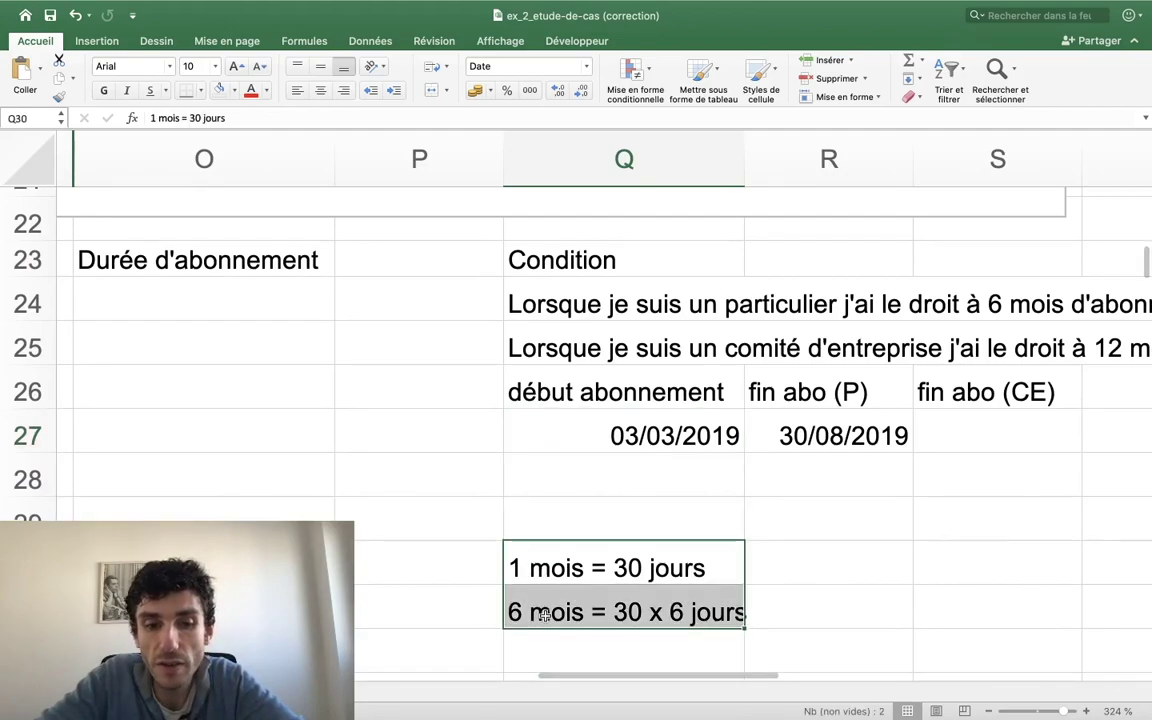
{"action": "left_click_drag", "start_coordinate": [558, 542], "coordinate": [562, 520]}
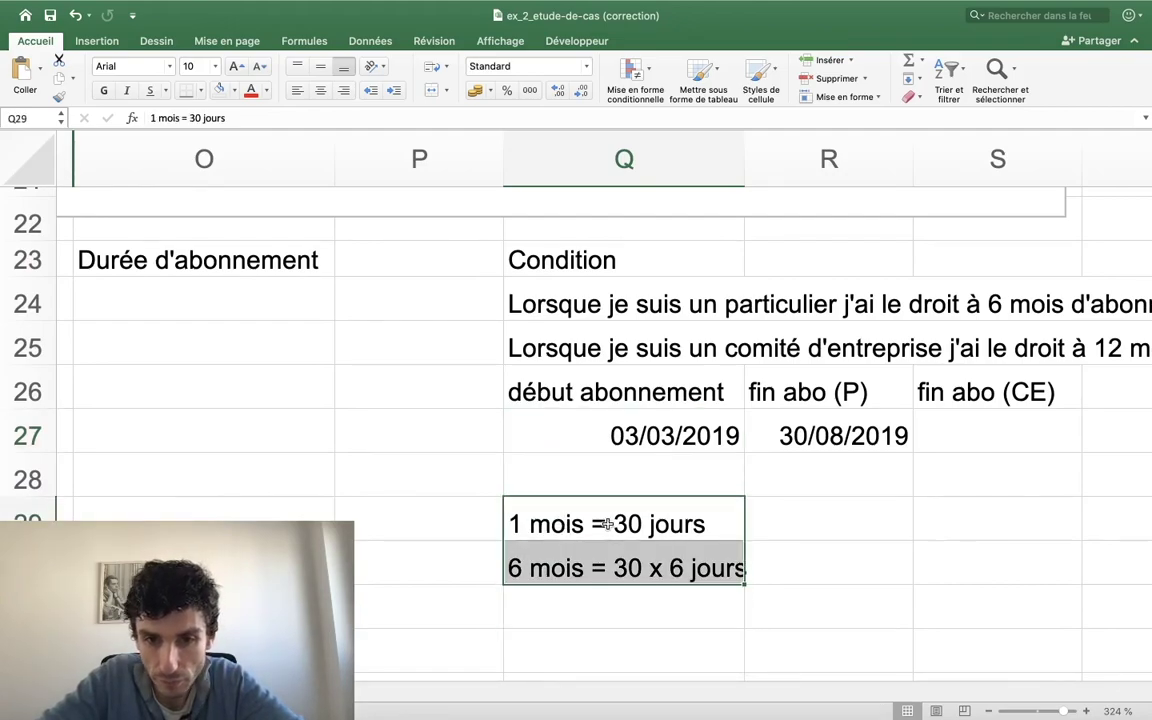
{"action": "left_click", "coordinate": [237, 90]}
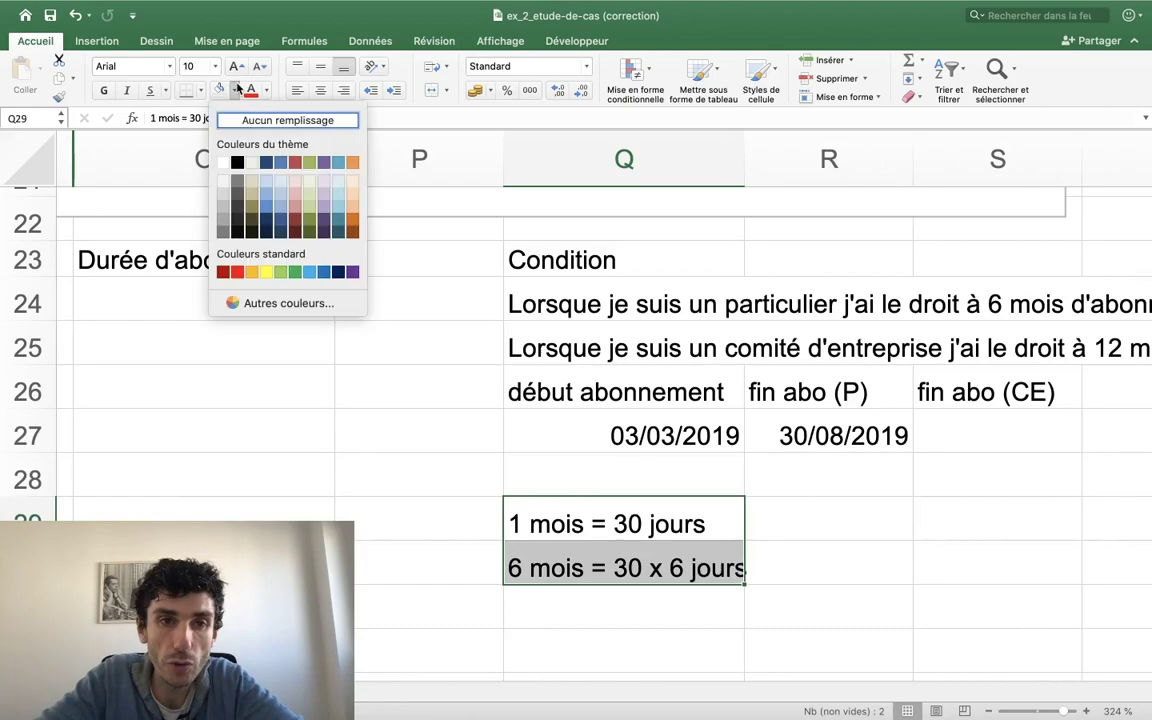
{"action": "left_click", "coordinate": [268, 273]}
Write a French explanation in Q31 that months are converted to days at 1 mois = 30 jours.
{"action": "left_click", "coordinate": [571, 630]}
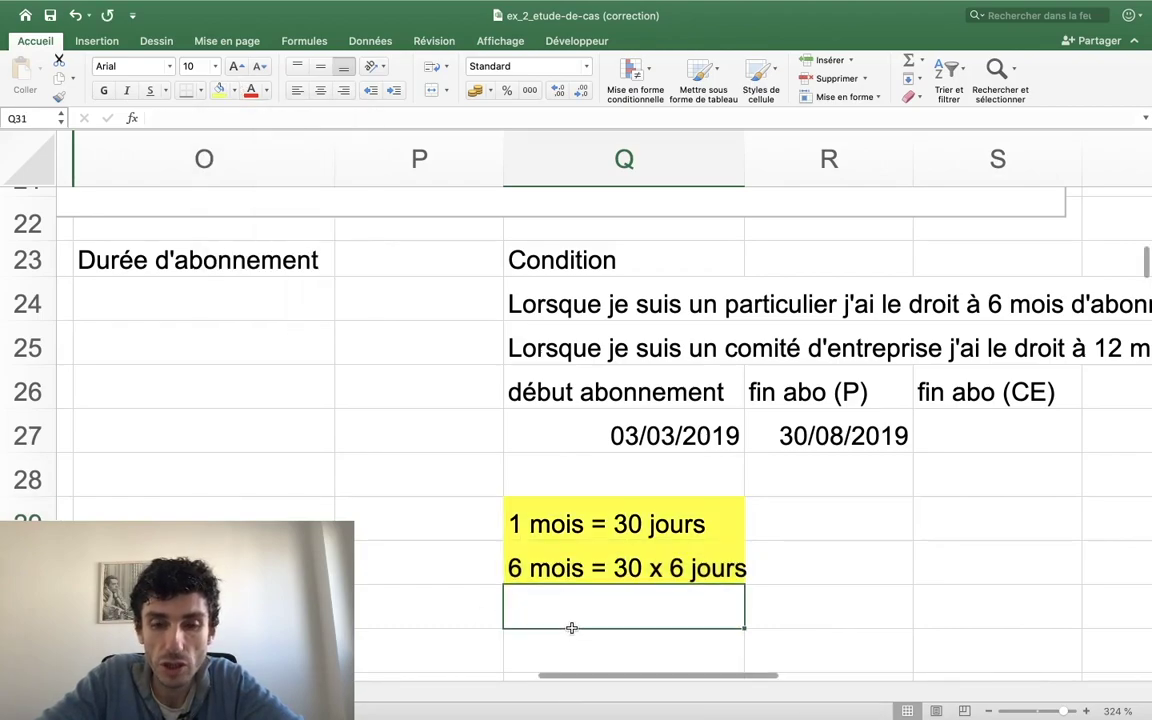
{"action": "type", "text": "j'adido"}
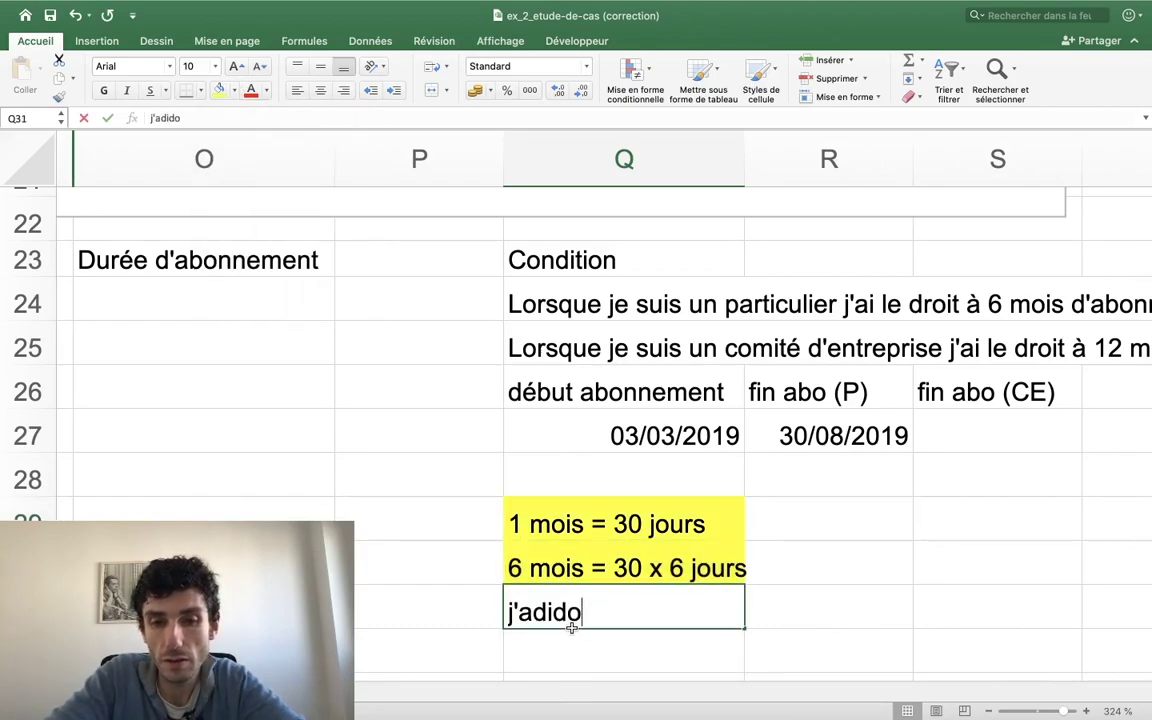
{"action": "key", "text": "BackSpace"}
{"action": "type", "text": "tnne"}
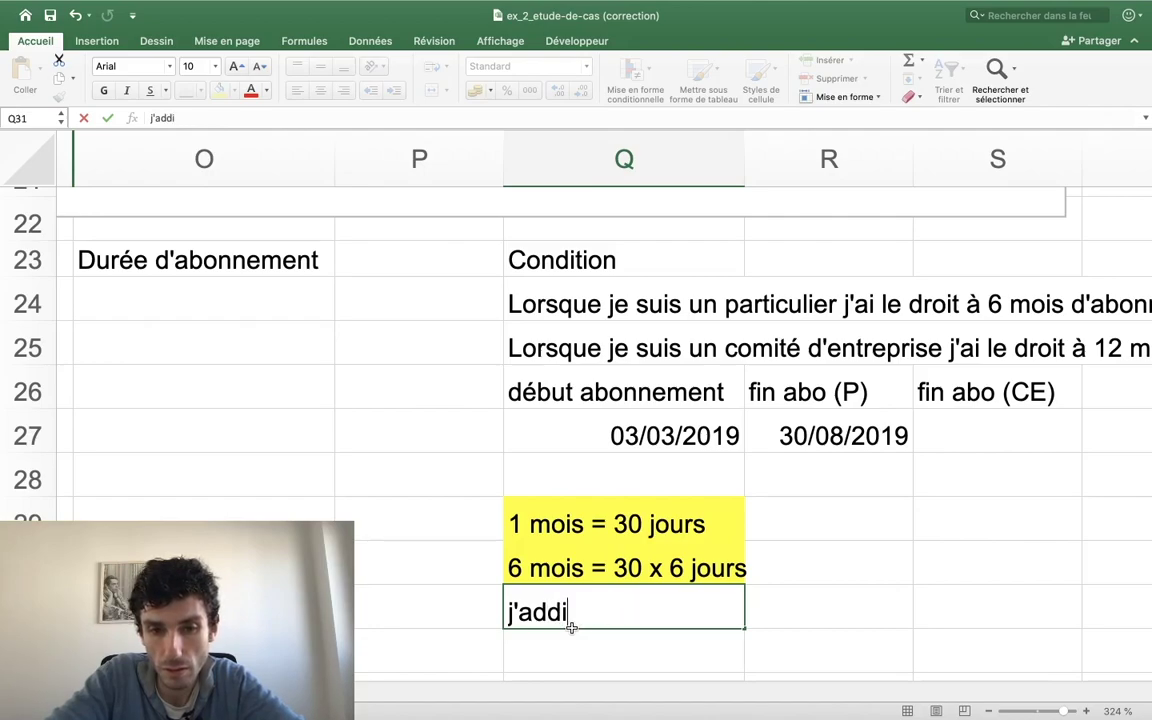
{"action": "type", "text": "ne le nom"}
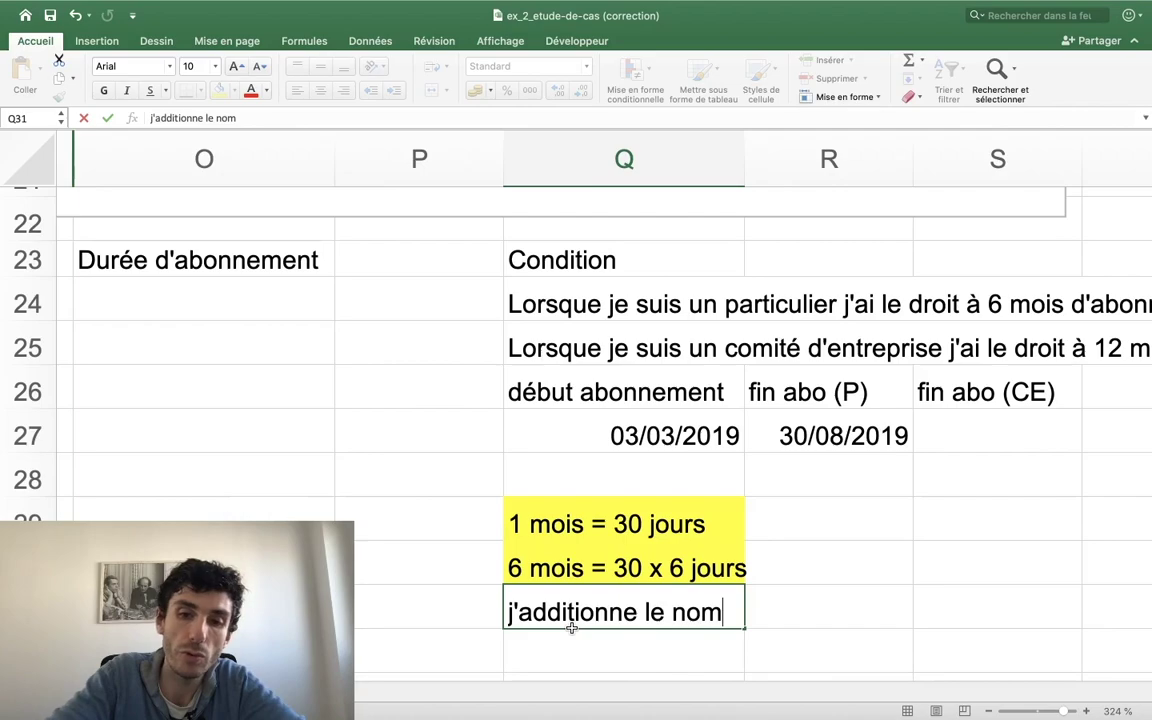
{"action": "key", "text": "BackSpace"}
{"action": "key", "text": "BackSpace"}
{"action": "key", "text": "BackSpace"}
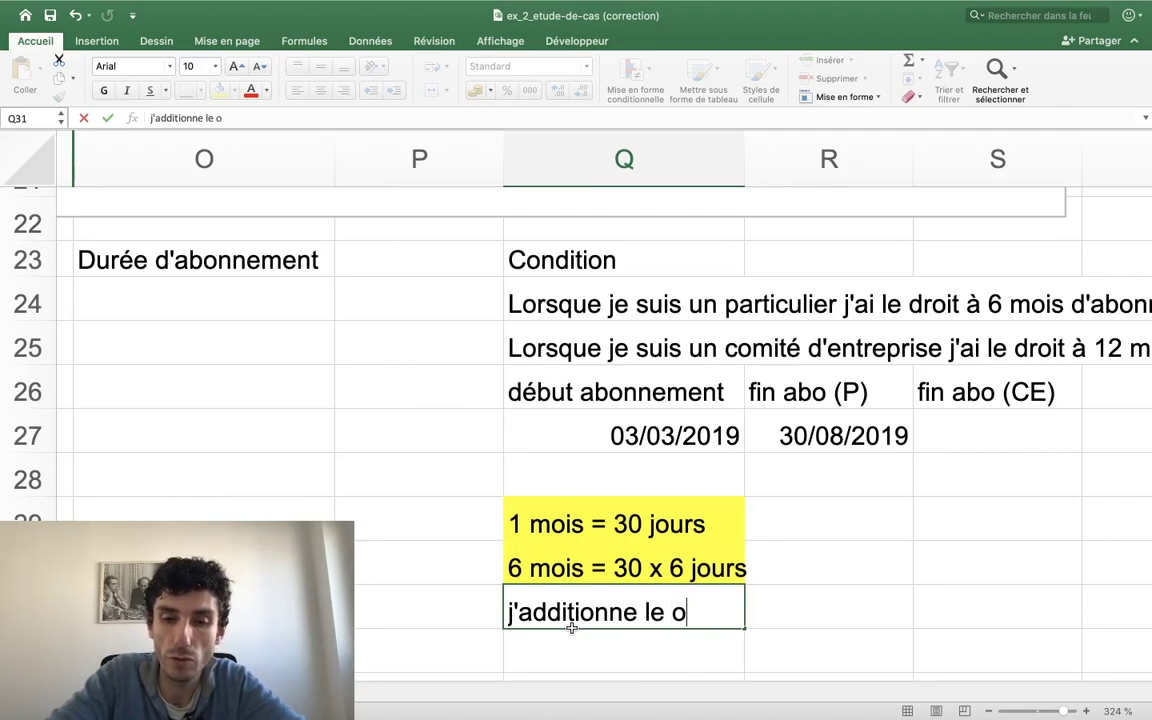
{"action": "key", "text": "BackSpace"}
{"action": "type", "text": "nombre de "}
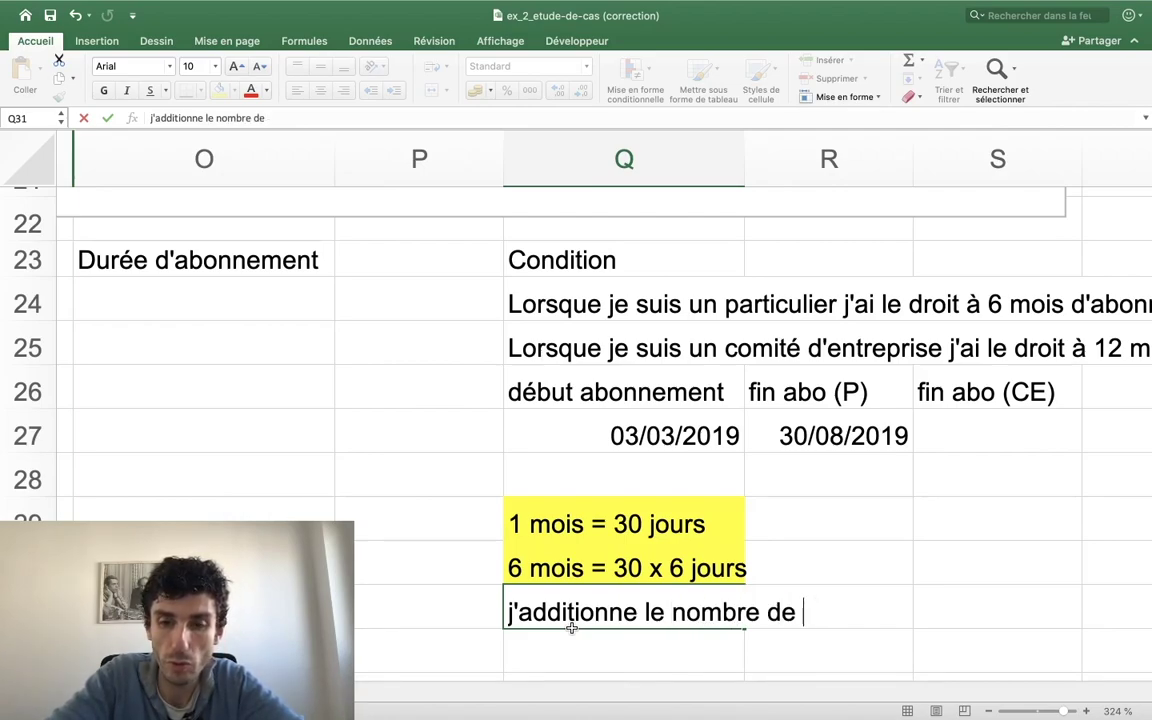
{"action": "type", "text": "mois convert"}
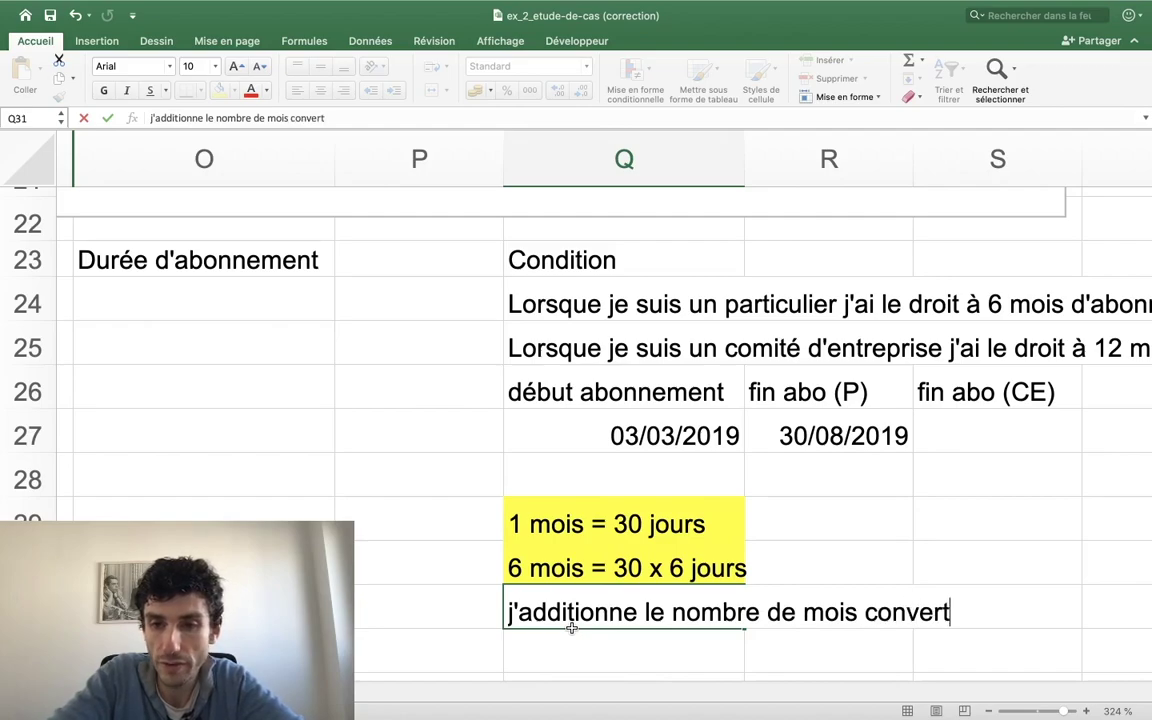
{"action": "type", "text": "i en jour"}
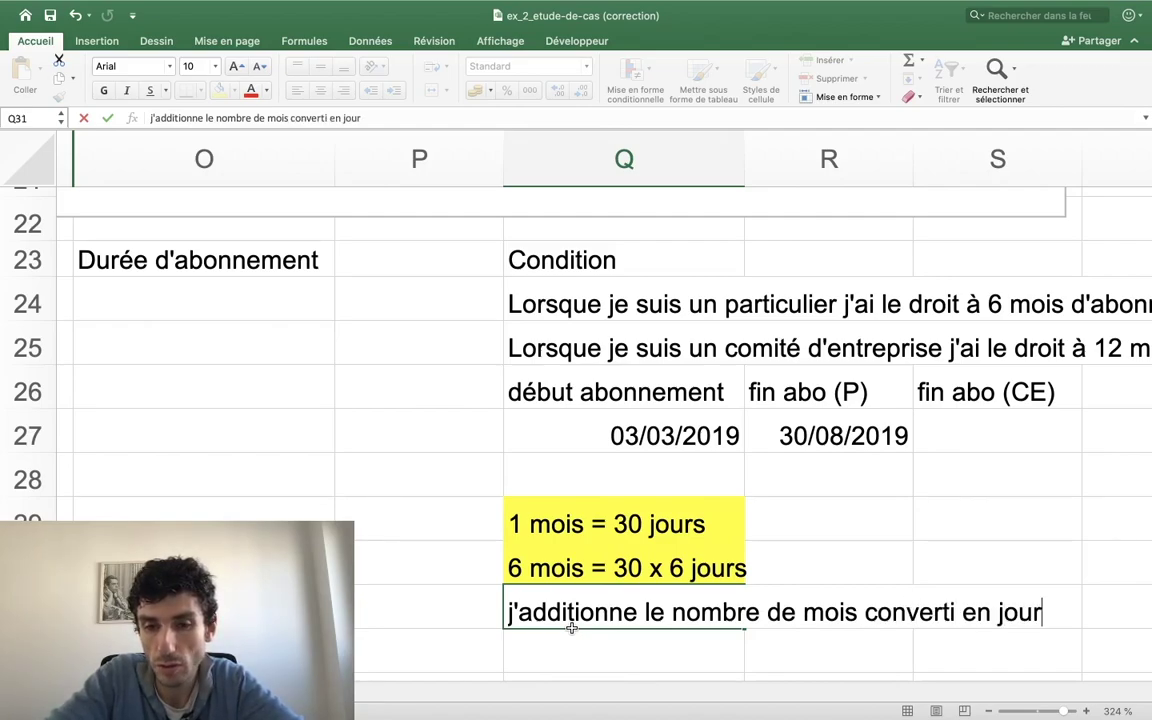
{"action": "type", "text": " en par"}
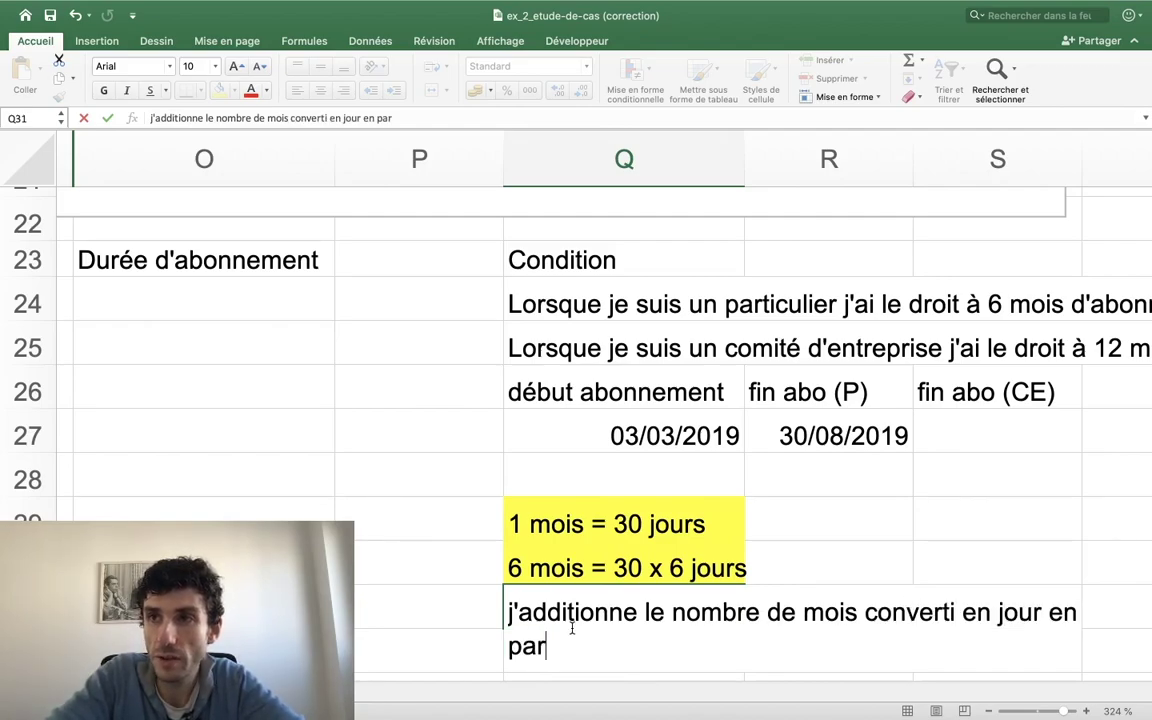
{"action": "key", "text": "BackSpace"}
{"action": "key", "text": "BackSpace"}
{"action": "key", "text": "BackSpace"}
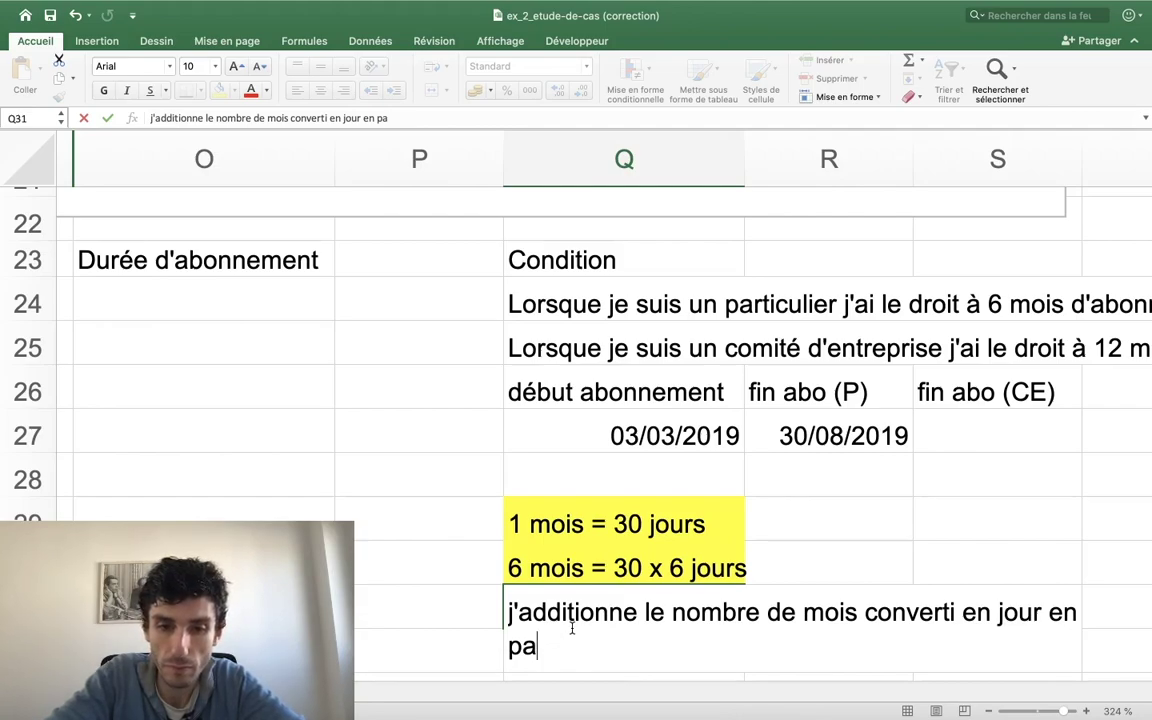
{"action": "type", "text": "rtant du princupe"}
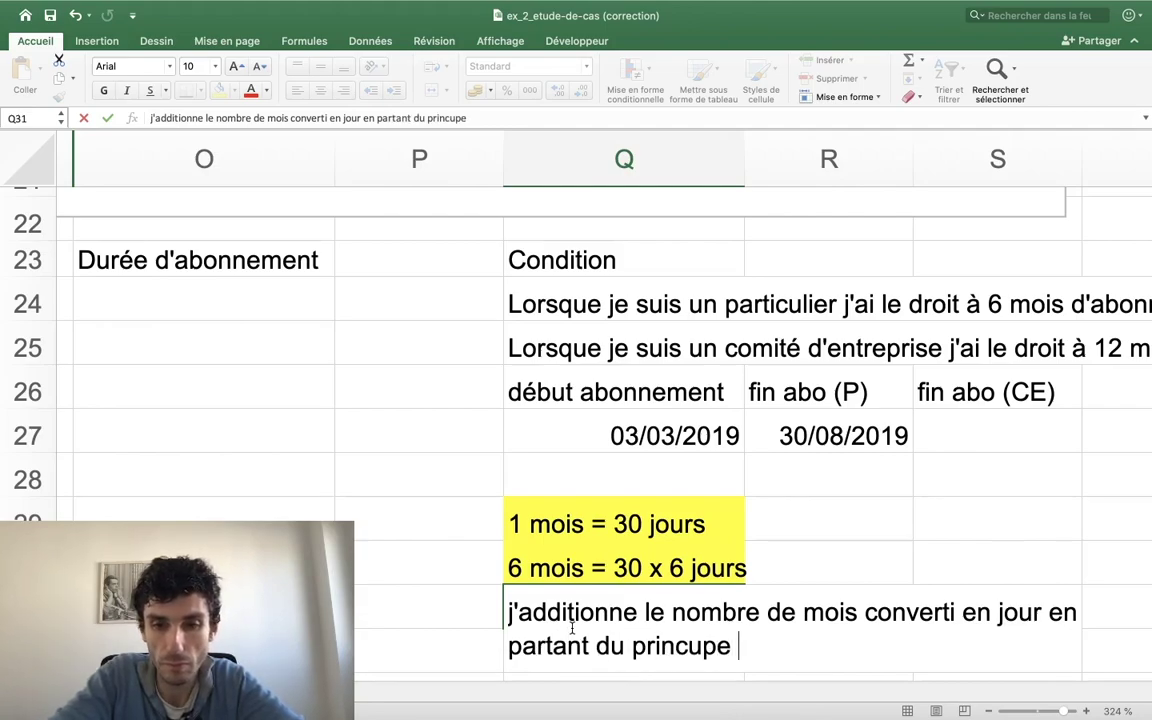
{"action": "key", "text": "BackSpace"}
{"action": "key", "text": "BackSpace"}
{"action": "key", "text": "BackSpace"}
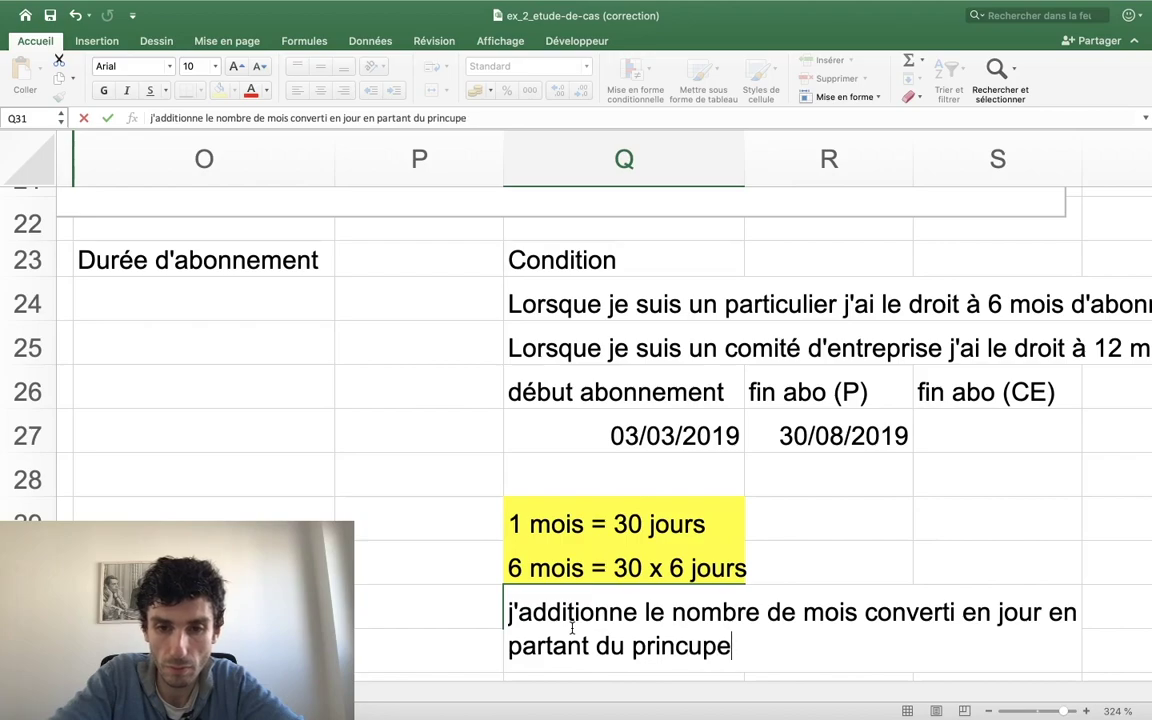
{"action": "key", "text": "BackSpace"}
{"action": "key", "text": "BackSpace"}
{"action": "key", "text": "BackSpace"}
{"action": "type", "text": "ipipe "}
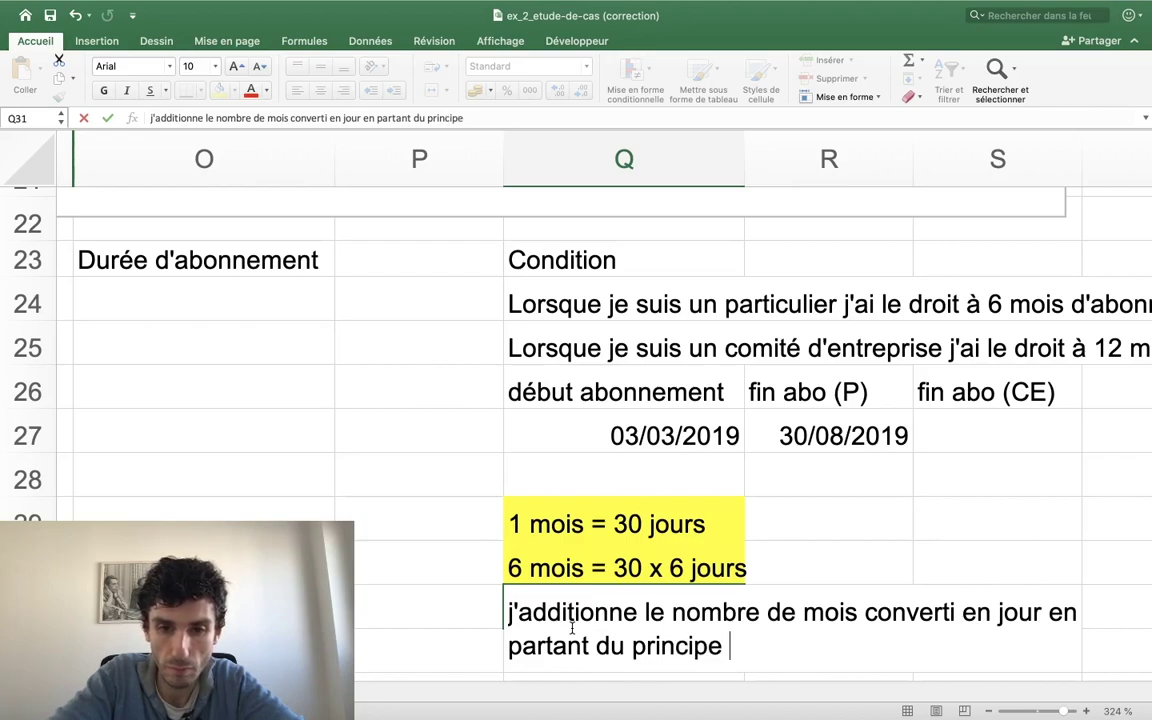
{"action": "type", "text": "que 1 mois ="}
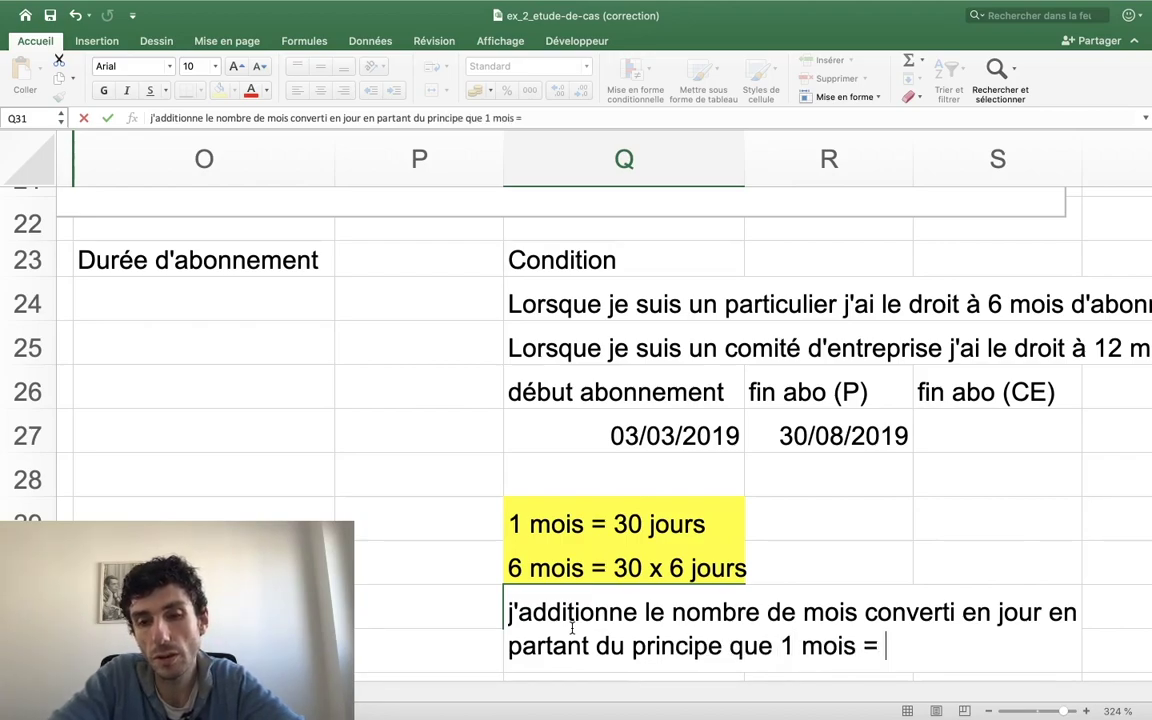
{"action": "type", "text": " jours"}
{"action": "key", "text": "Return"}
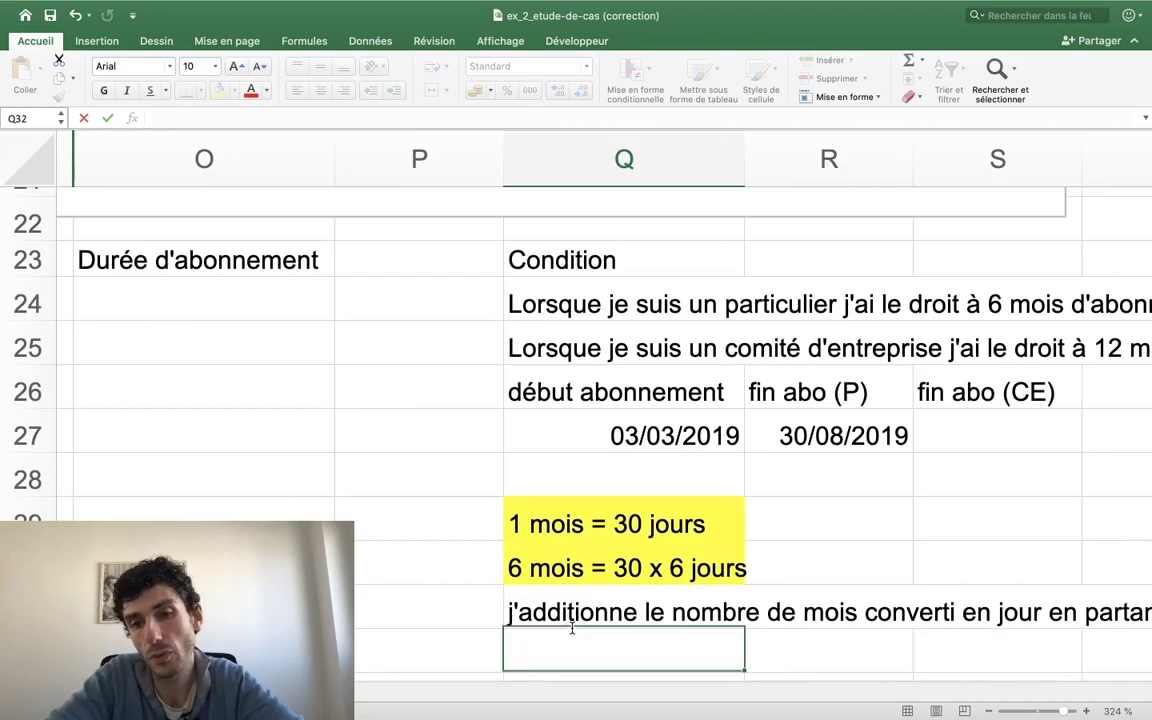
{"action": "key", "text": "Up"}
{"action": "scroll", "coordinate": [572, 628], "scroll_direction": "right", "scroll_amount": 1}
{"action": "scroll", "coordinate": [572, 628], "scroll_direction": "right", "scroll_amount": 3}
{"action": "scroll", "coordinate": [572, 628], "scroll_direction": "right", "scroll_amount": 2}
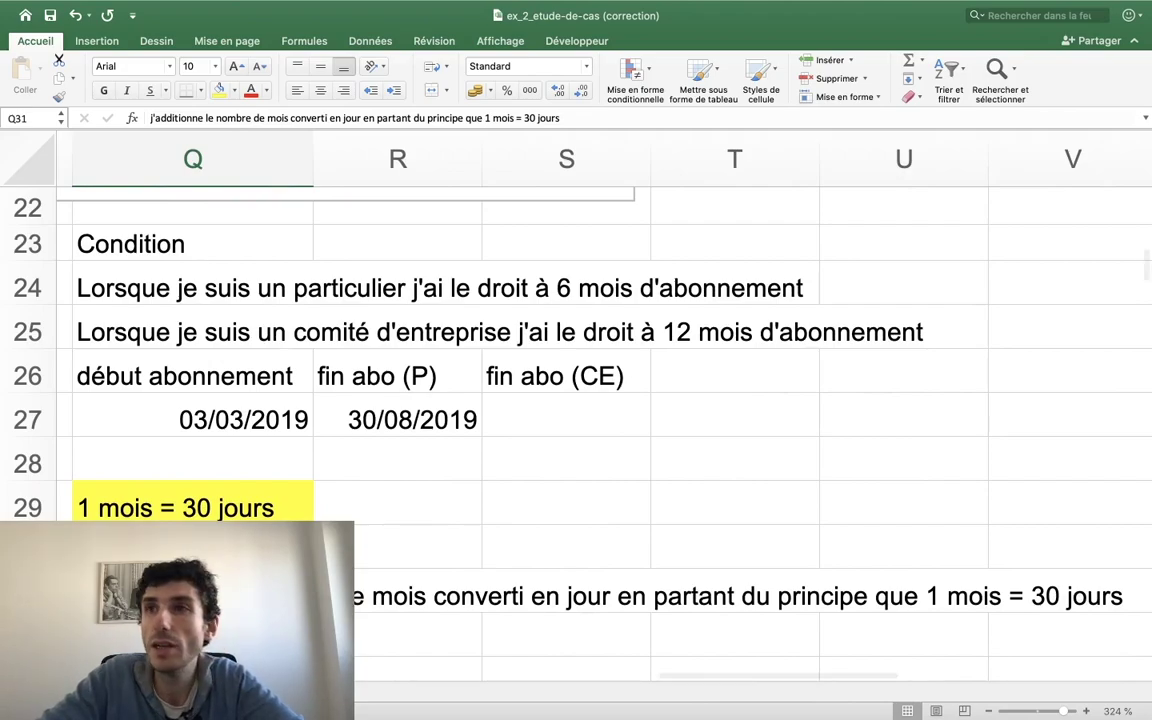
{"action": "scroll", "coordinate": [572, 628], "scroll_direction": "left", "scroll_amount": 3}
{"action": "scroll", "coordinate": [269, 489], "scroll_direction": "up", "scroll_amount": 1}
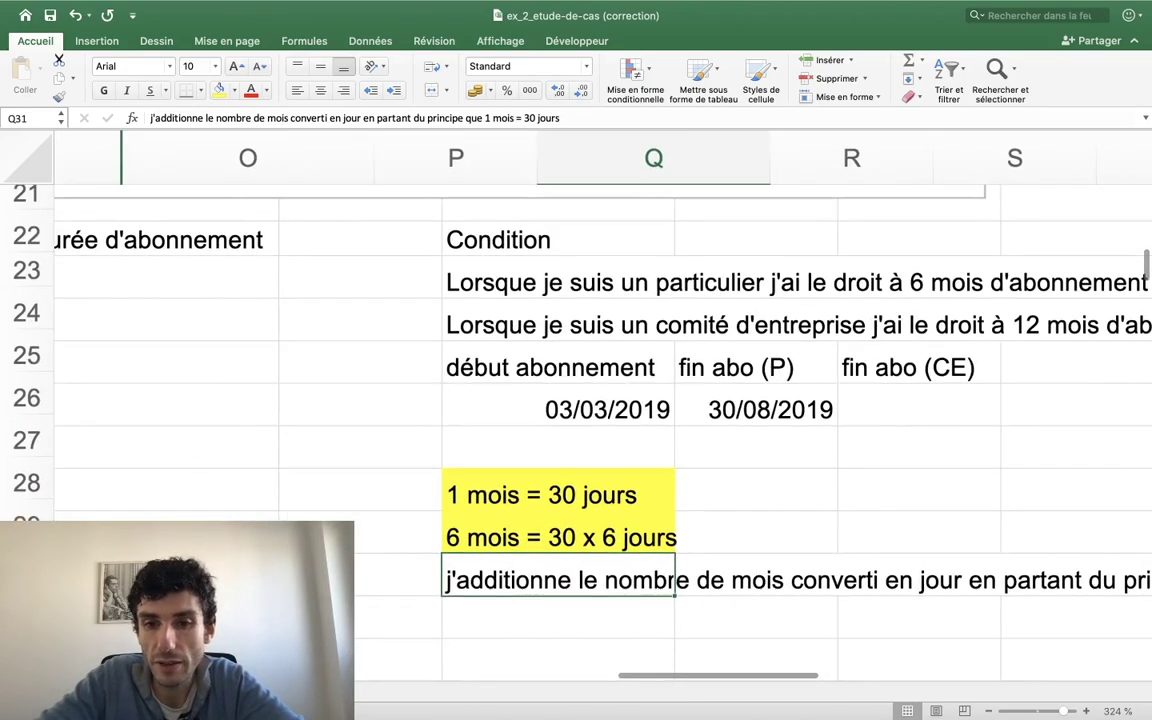
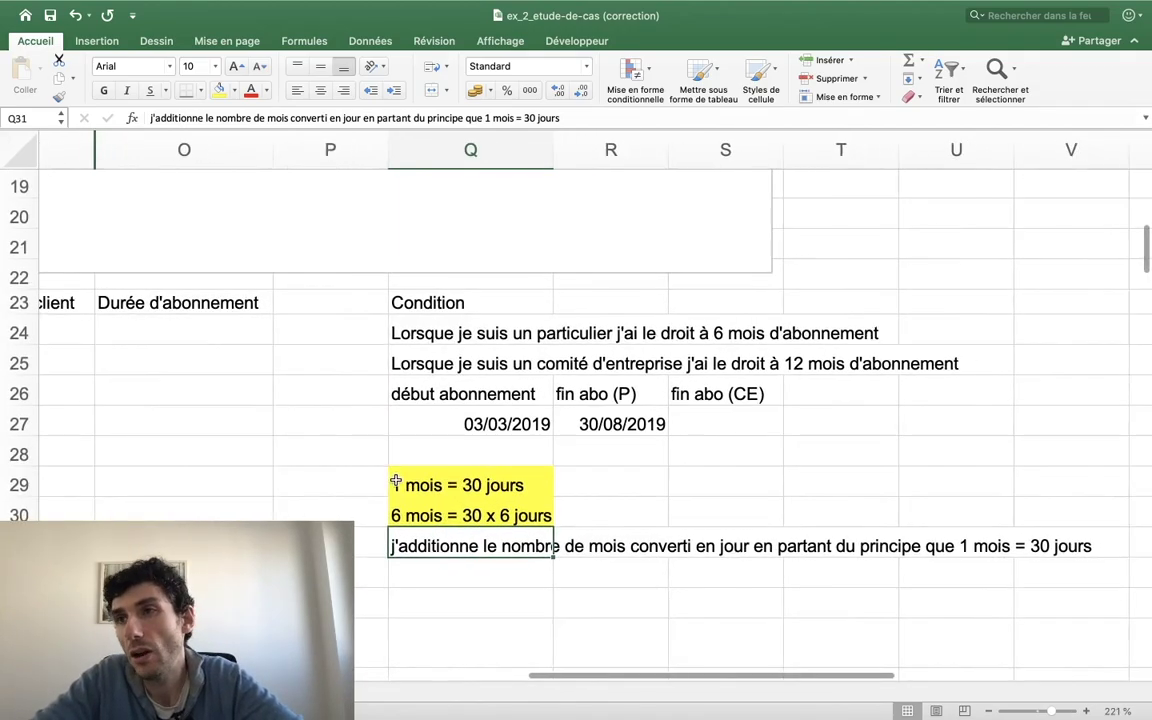
Add the note 'j'utilise une formule qui s'appelle mois.decaler' in cell Q32.
{"action": "scroll", "coordinate": [396, 480], "scroll_direction": "down", "scroll_amount": 3}
{"action": "scroll", "coordinate": [396, 480], "scroll_direction": "right", "scroll_amount": 2}
{"action": "scroll", "coordinate": [396, 480], "scroll_direction": "down", "scroll_amount": 1}
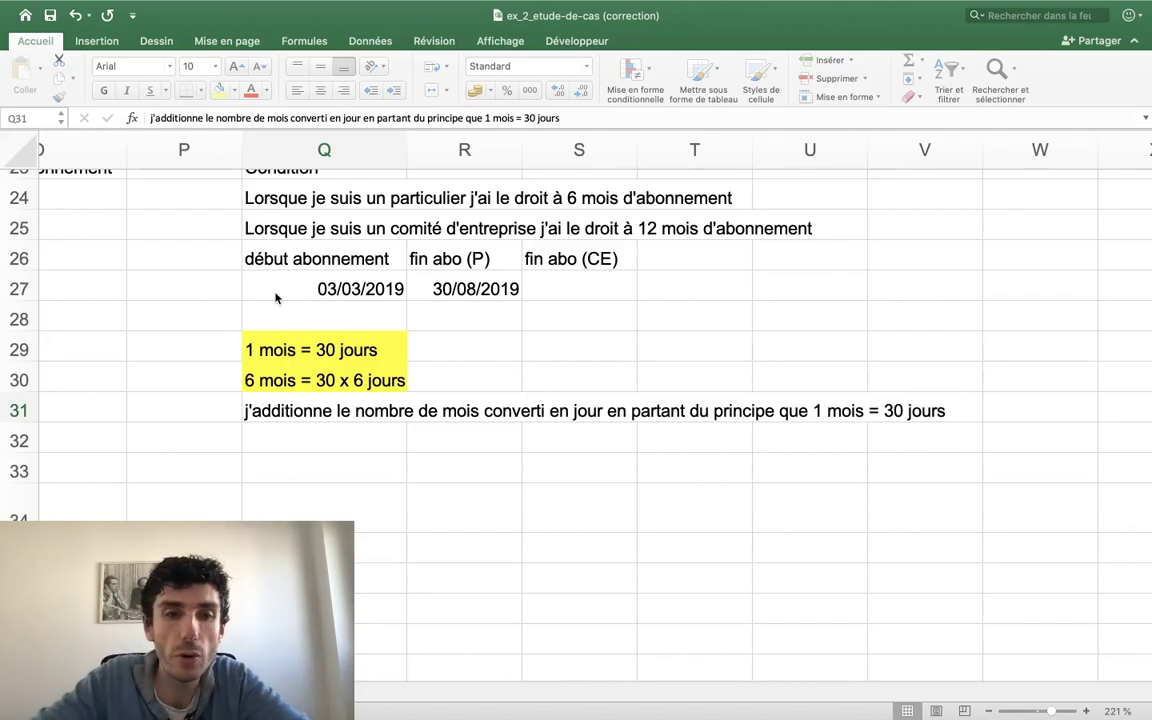
{"action": "left_click", "coordinate": [332, 445]}
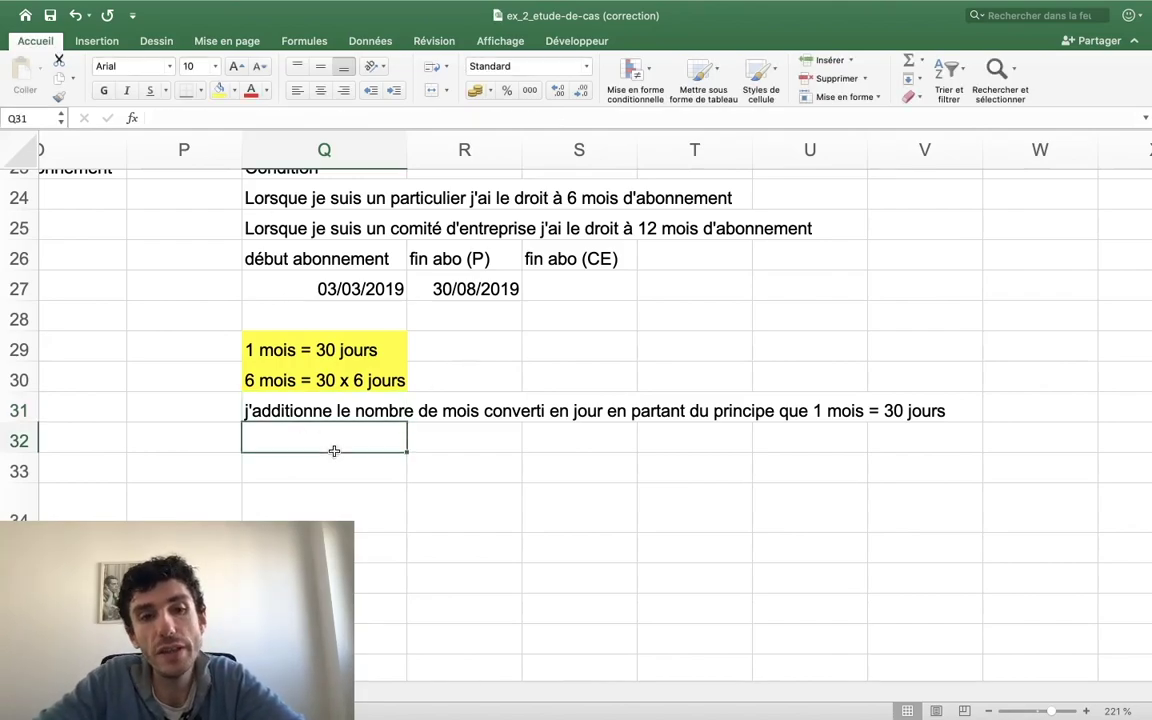
{"action": "type", "text": "j'utilise"}
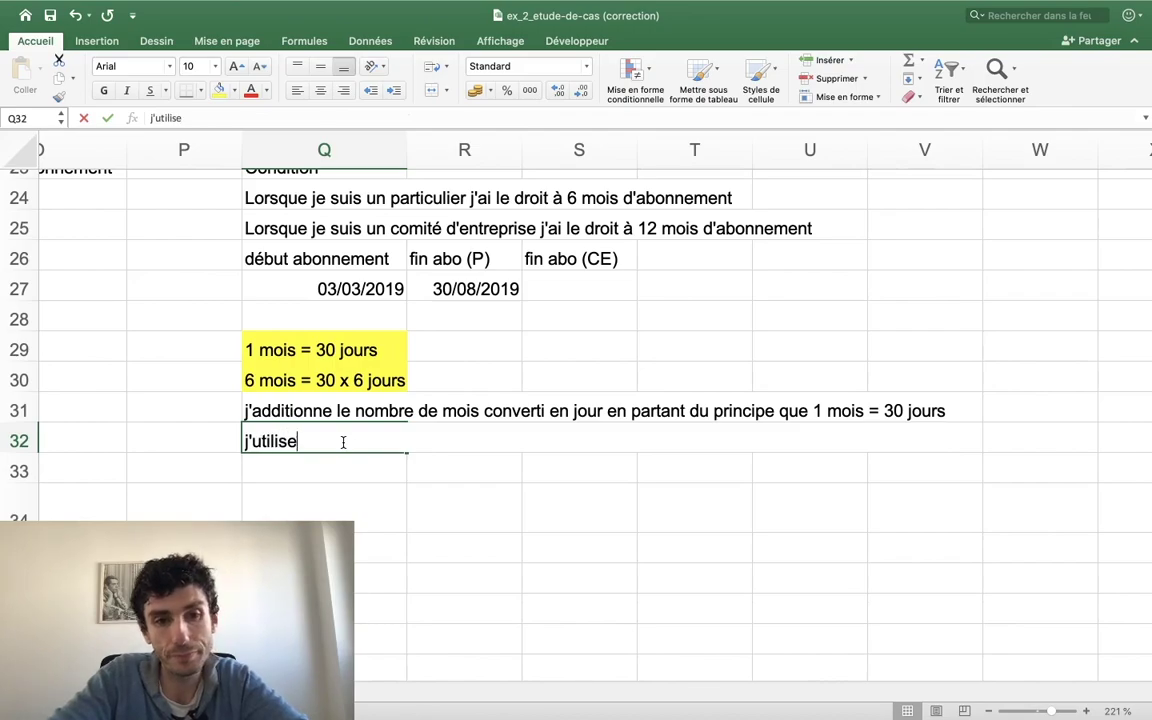
{"action": "type", "text": "moi"}
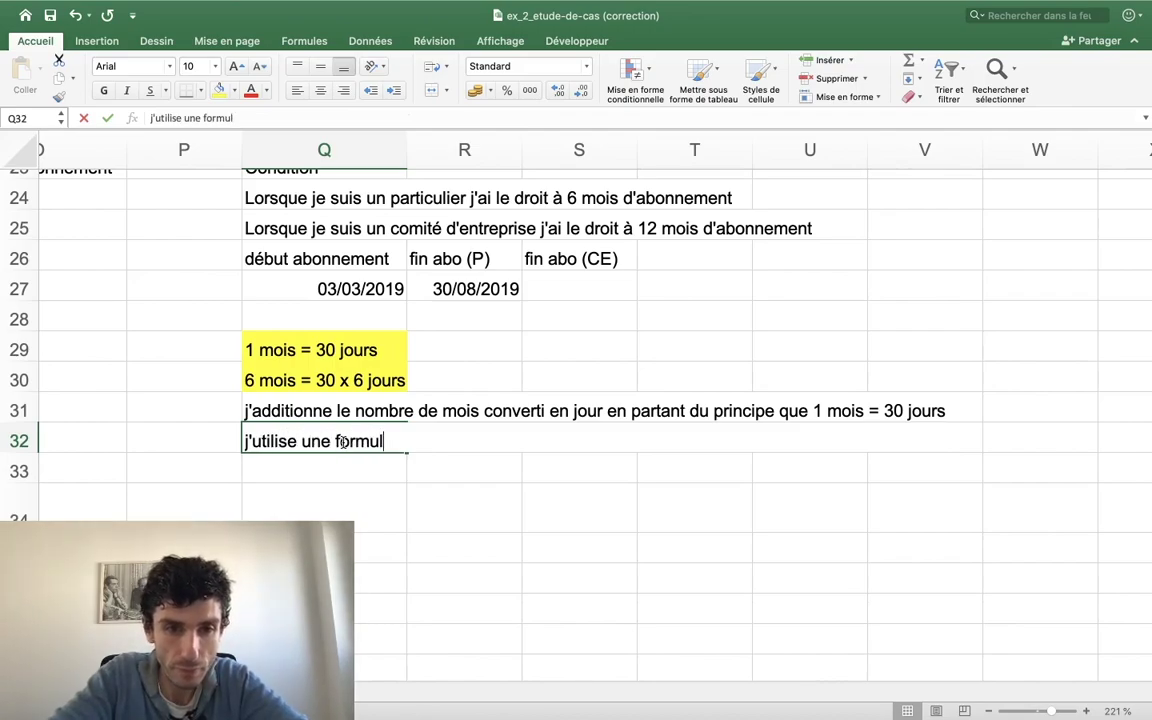
{"action": "type", "text": "ui s'appe"}
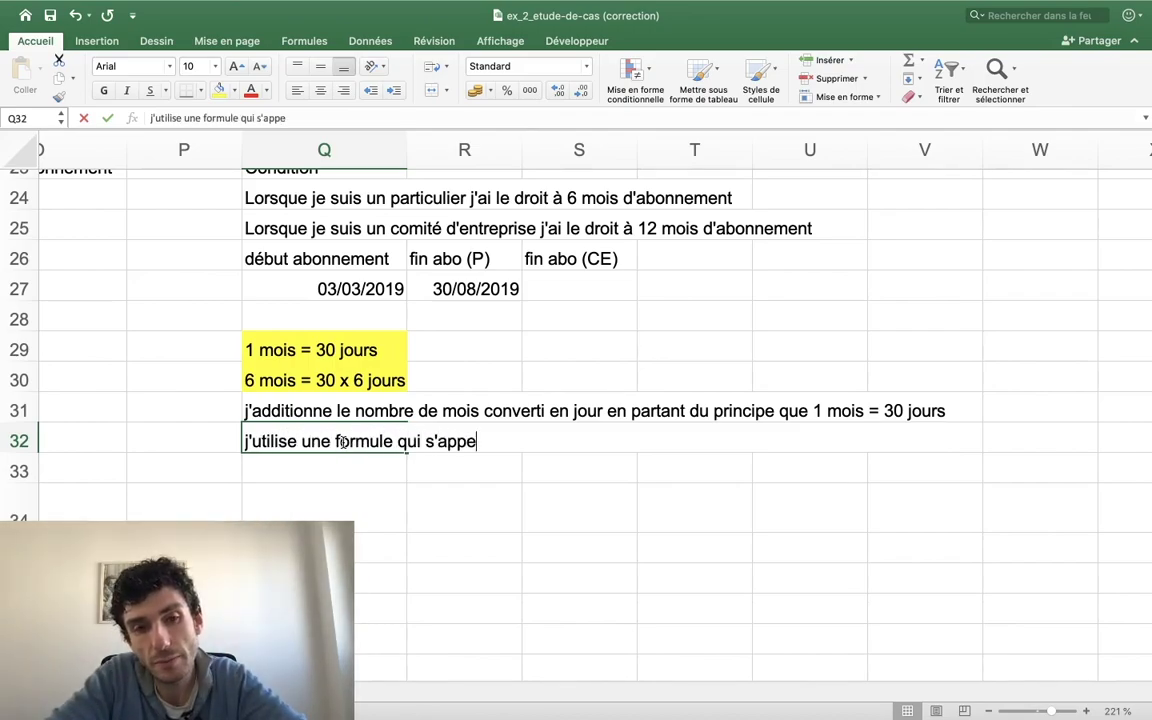
{"action": "type", "text": "lle mo"}
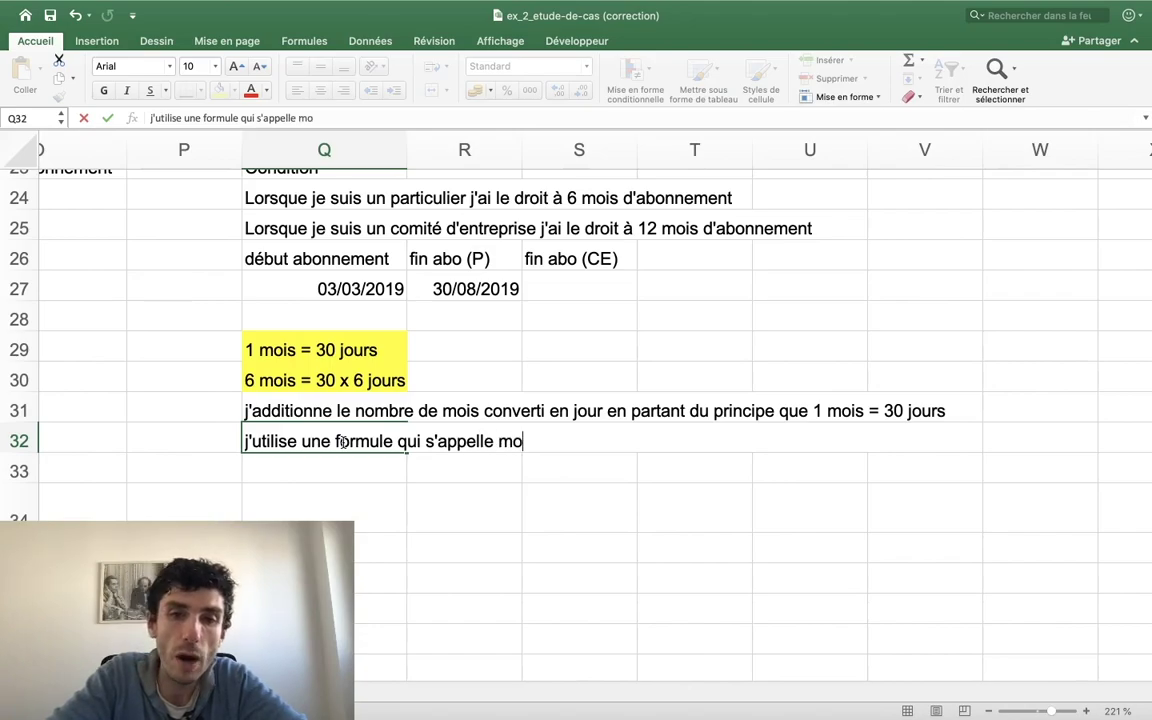
{"action": "type", "text": "is.decl"}
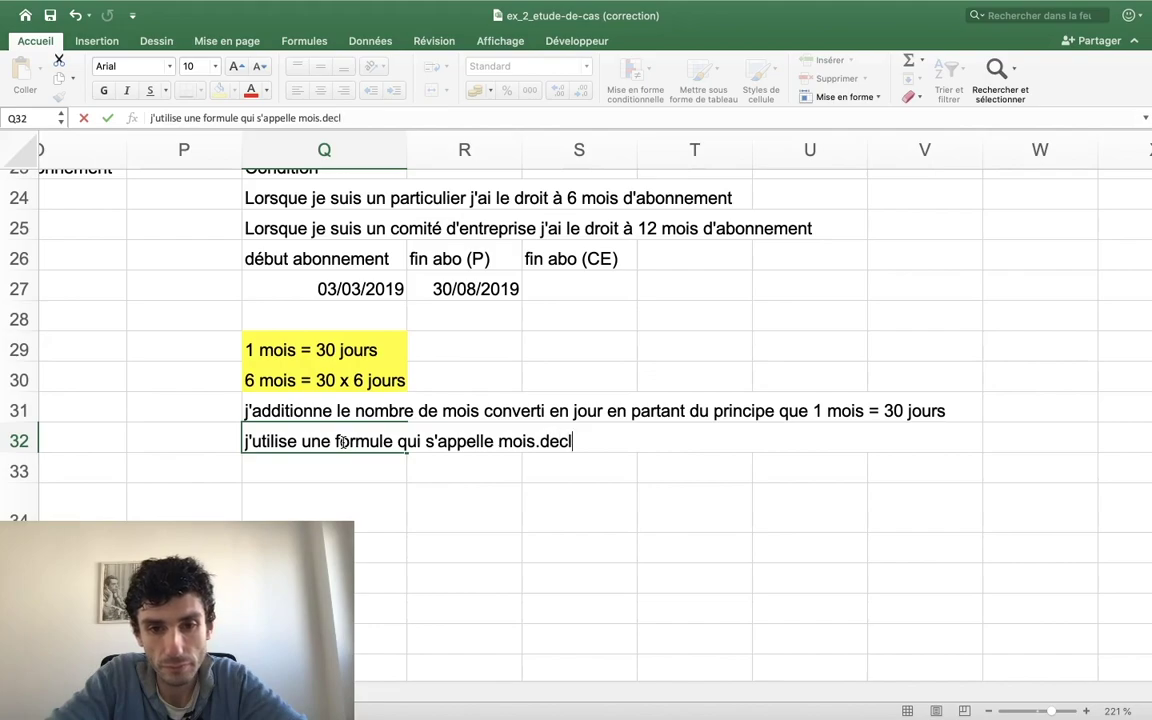
{"action": "type", "text": "r"}
{"action": "key", "text": "Return"}
{"action": "key", "text": "Up"}
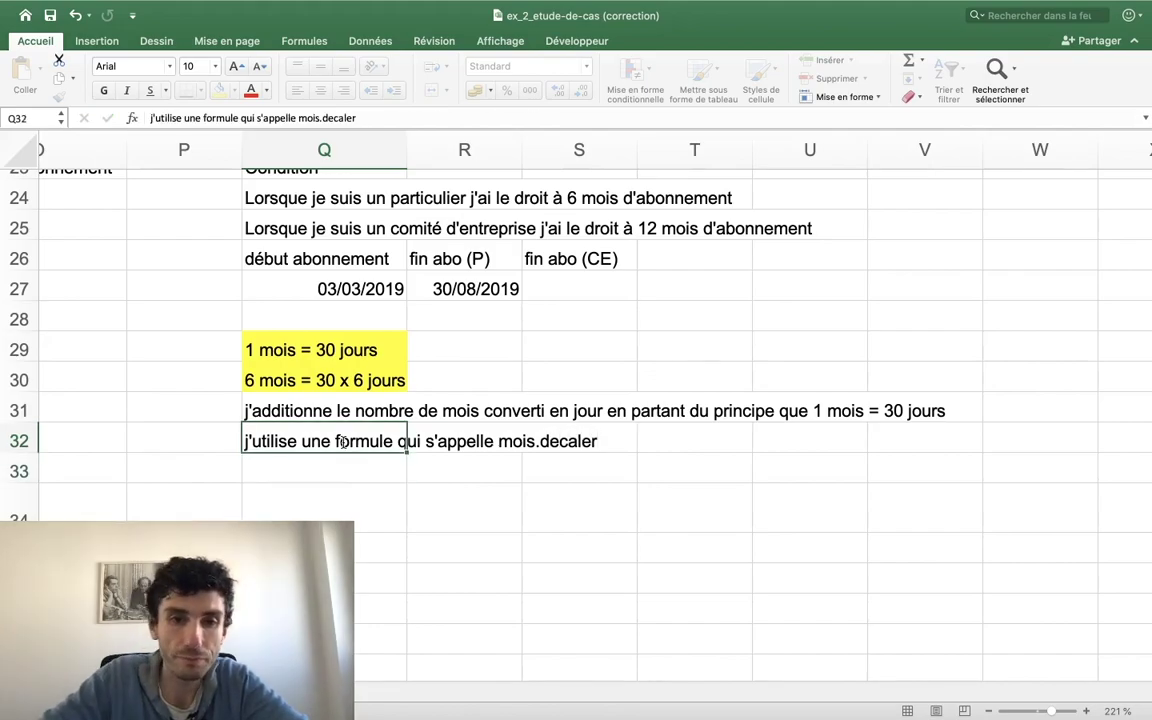
{"action": "key", "text": "Up"}
{"action": "key", "text": "Up"}
{"action": "key", "text": "Up"}
{"action": "key", "text": "Up"}
{"action": "key", "text": "Right"}
{"action": "key", "text": "Right"}
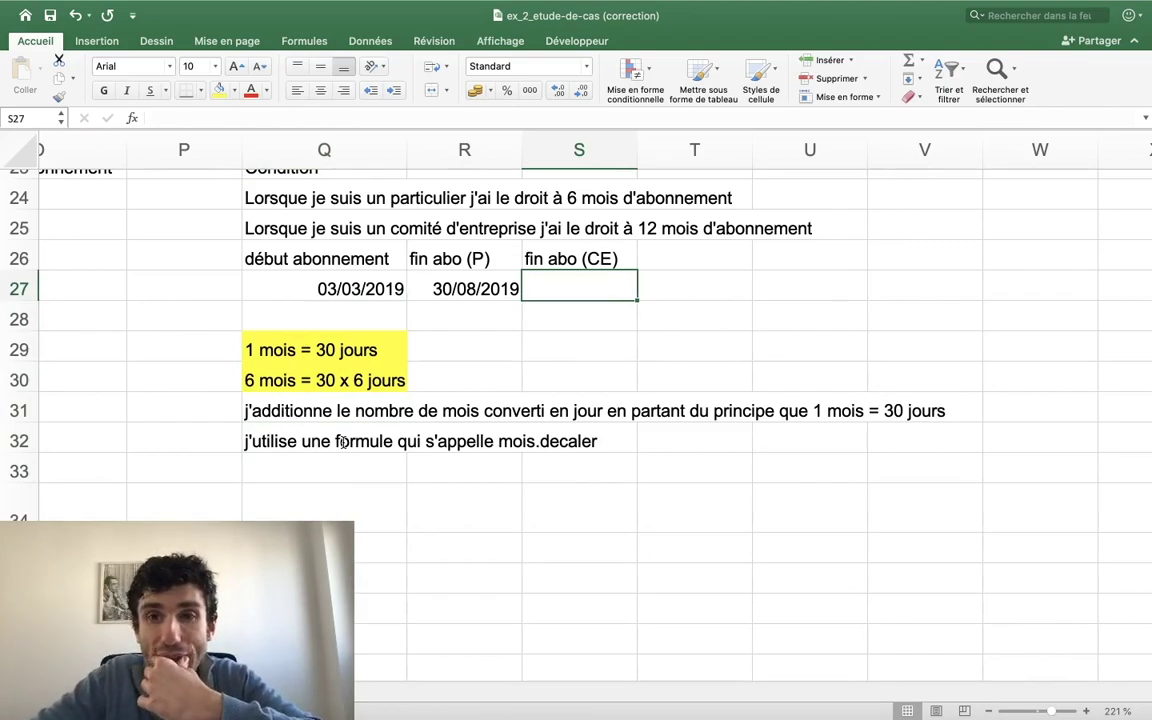
Copy the start date 03/03/2019 from Q27 into Q28.
{"action": "key", "text": "Left"}
{"action": "key", "text": "Right"}
{"action": "key", "text": "Right"}
{"action": "key", "text": "Left"}
{"action": "key", "text": "Left"}
{"action": "key", "text": "Down"}
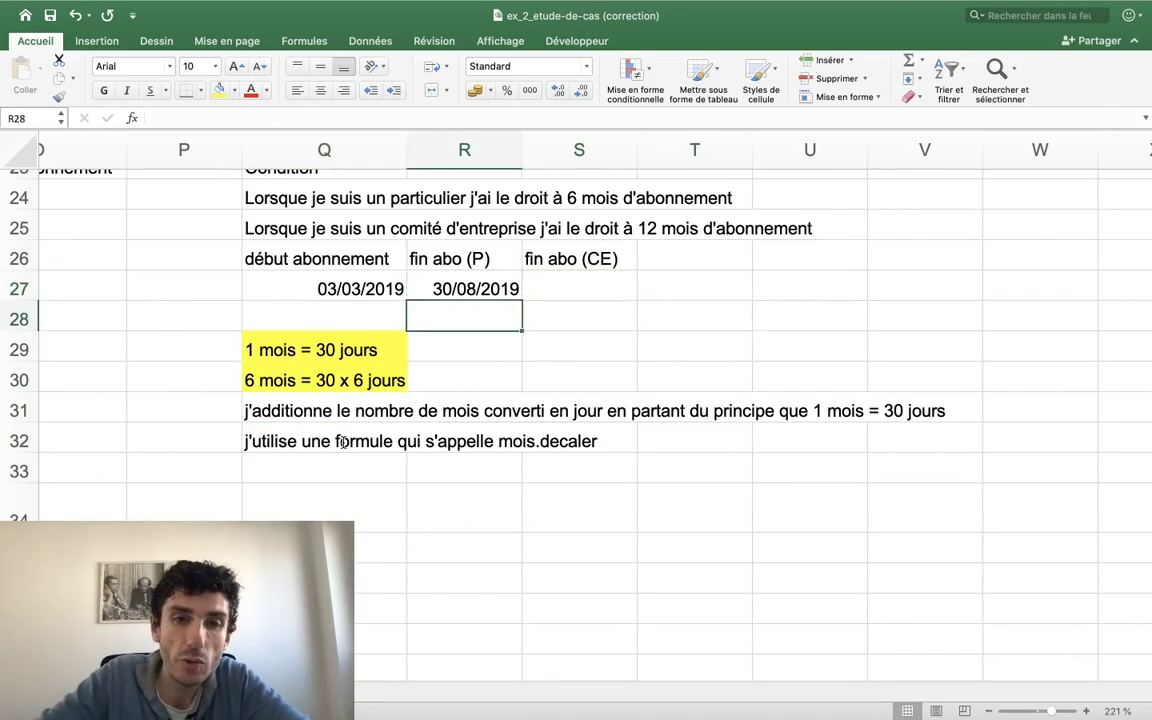
{"action": "key", "text": "Up"}
{"action": "key", "text": "Left"}
{"action": "key", "text": "Left"}
{"action": "key", "text": "Right"}
{"action": "key", "text": "ctrl+c"}
{"action": "key", "text": "Down"}
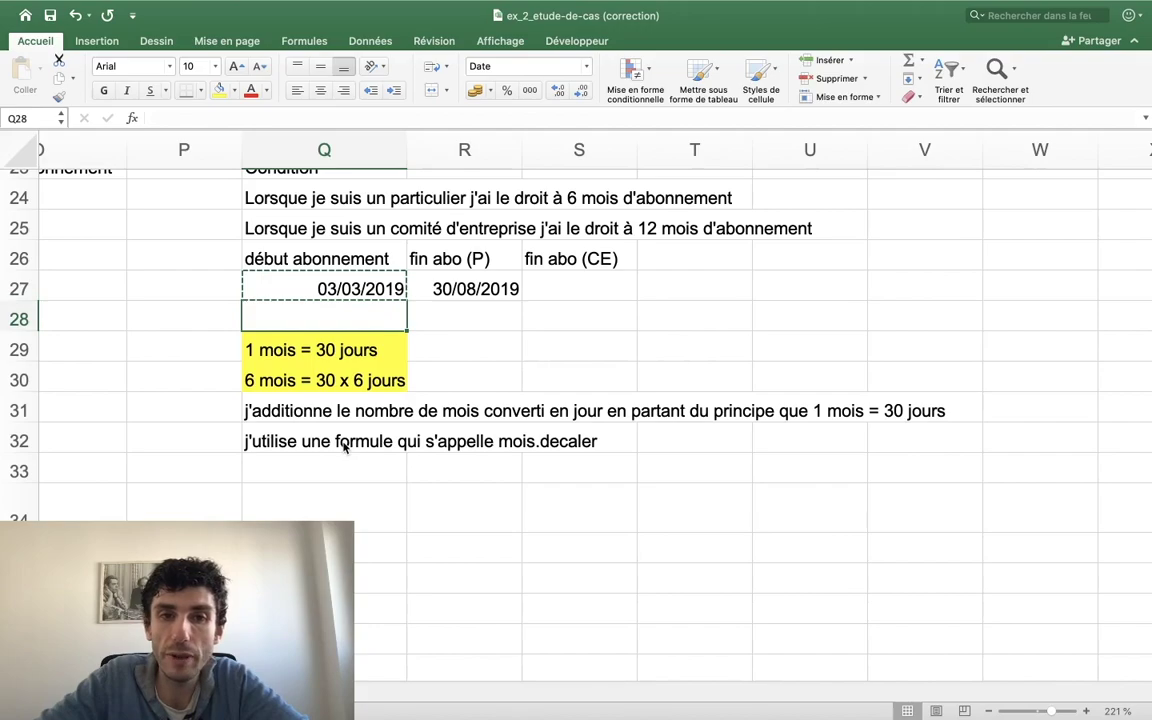
{"action": "key", "text": "ctrl+v"}
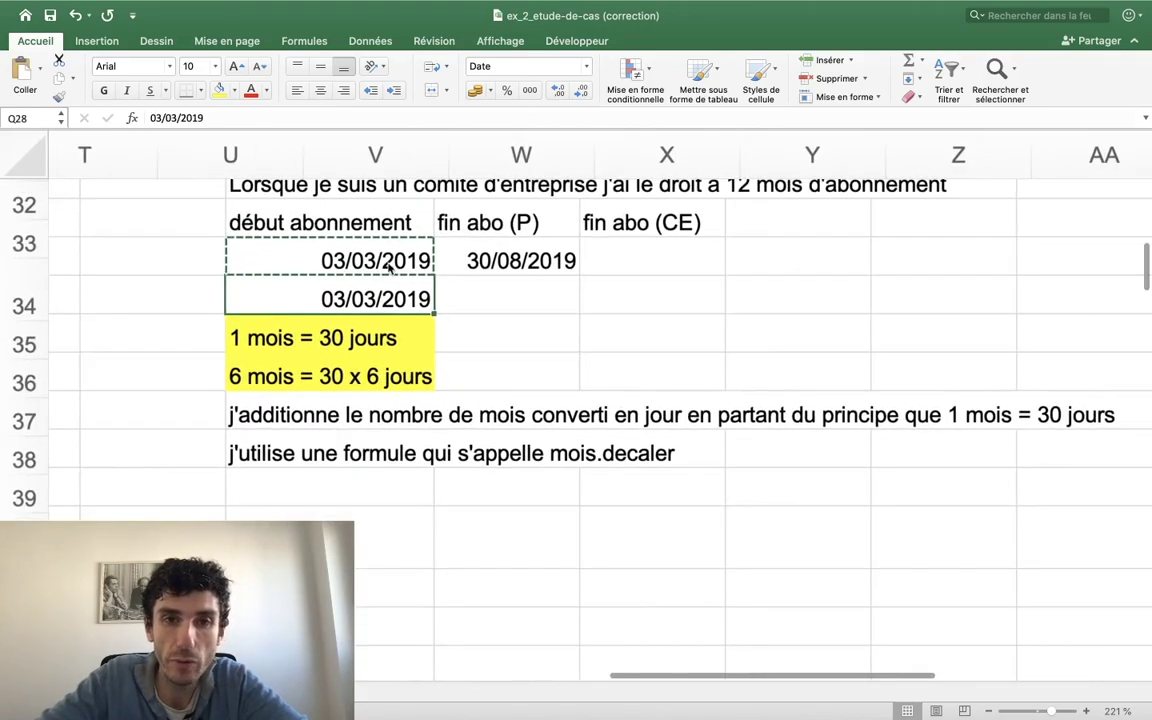
Apply all borders (Toutes les bordures) to the date table Q26:S28.
{"action": "left_click_drag", "start_coordinate": [445, 240], "coordinate": [836, 313]}
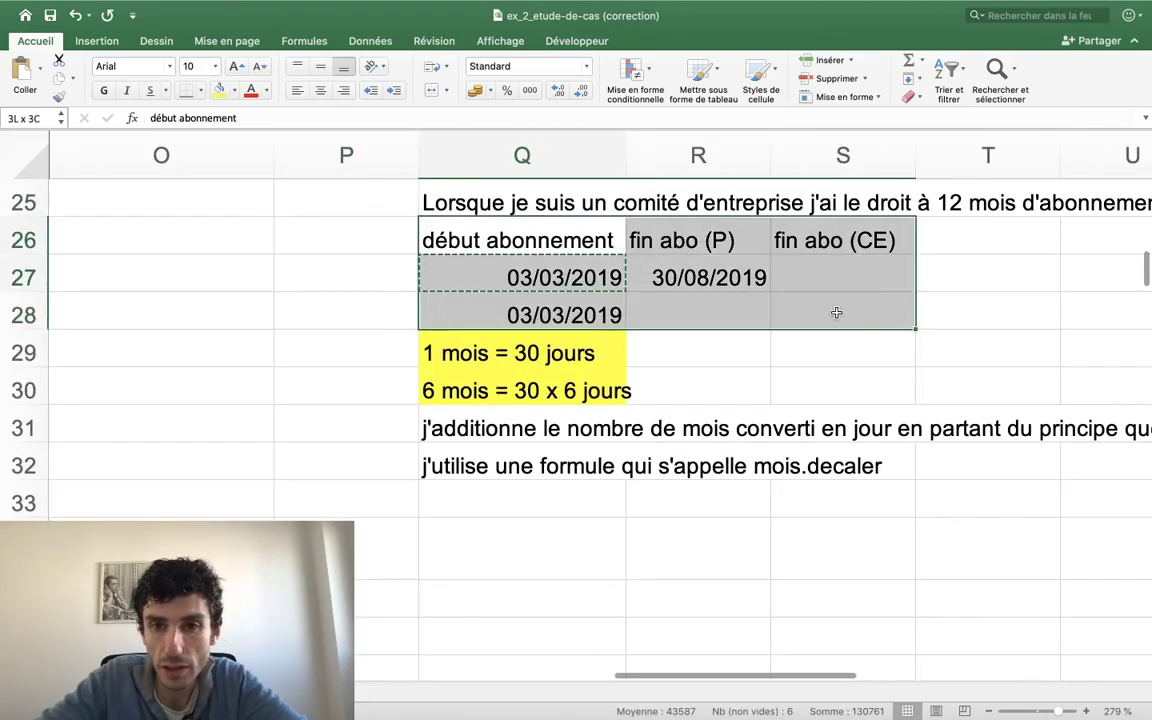
{"action": "left_click", "coordinate": [201, 91]}
{"action": "left_click", "coordinate": [226, 237]}
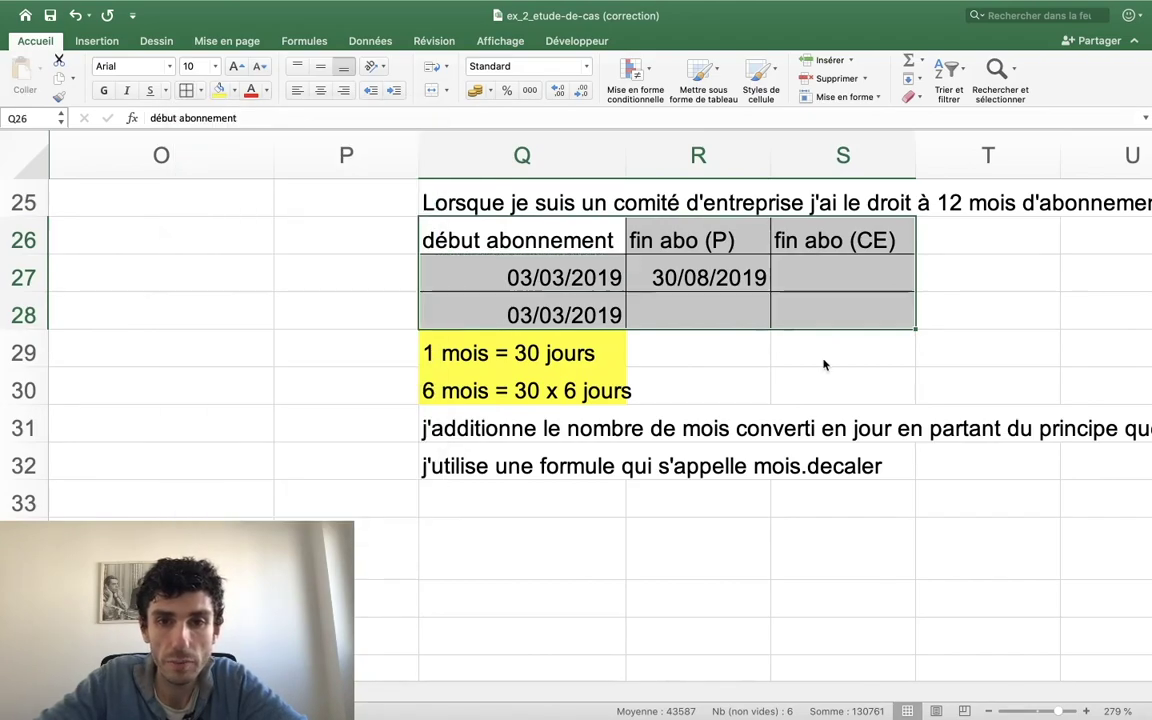
{"action": "left_click", "coordinate": [797, 334]}
{"action": "left_click", "coordinate": [741, 314]}
{"action": "scroll", "coordinate": [738, 314], "scroll_direction": "right", "scroll_amount": 2}
{"action": "scroll", "coordinate": [738, 314], "scroll_direction": "up", "scroll_amount": 1}
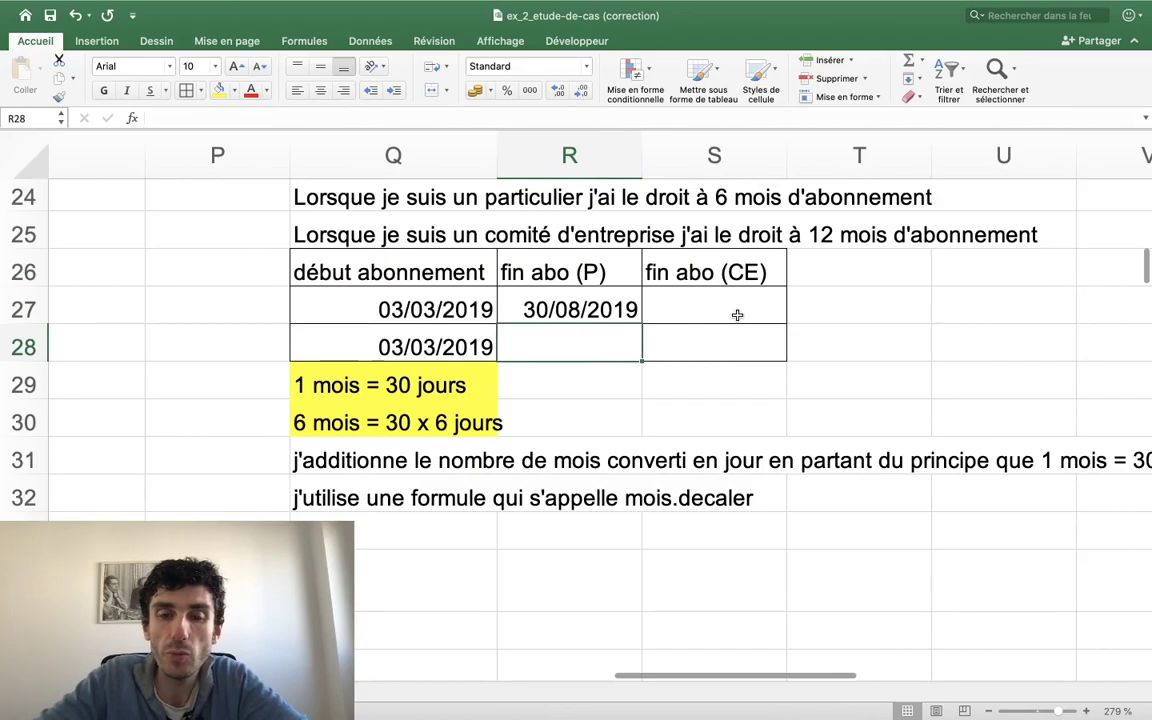
Start a formula in R28 referencing Q28 and insert the MOIS.DECALER function.
{"action": "type", "text": "="}
{"action": "key", "text": "Left"}
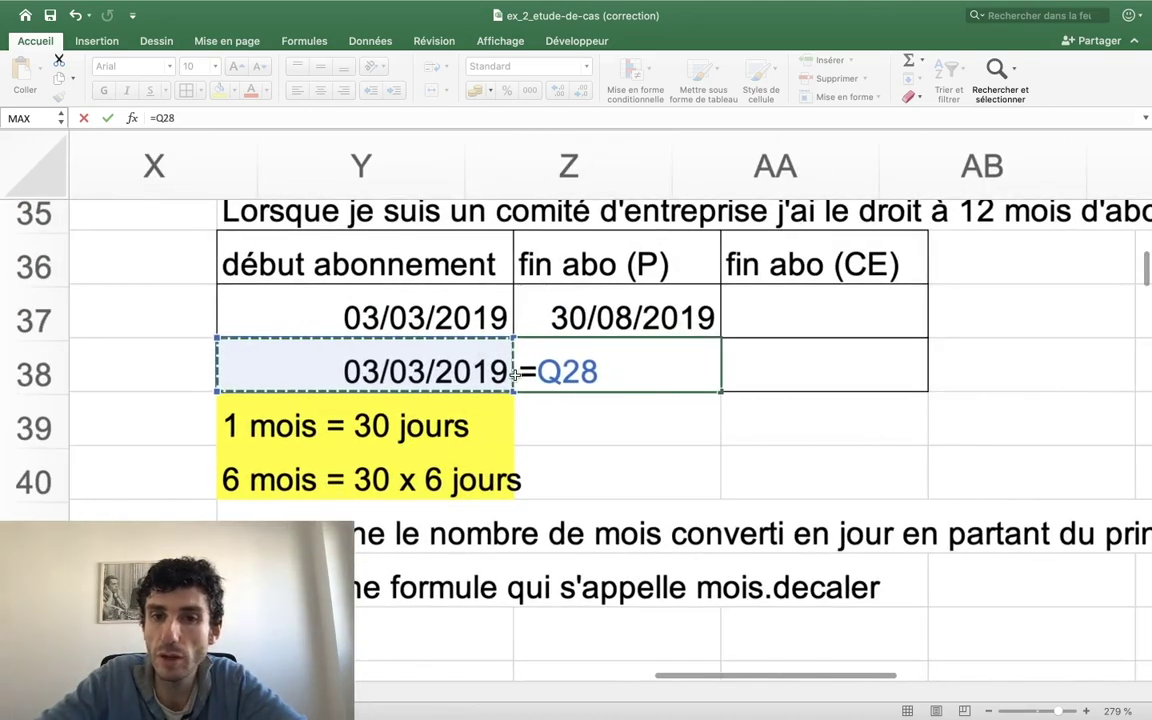
{"action": "left_click", "coordinate": [607, 337]}
{"action": "left_click", "coordinate": [562, 382]}
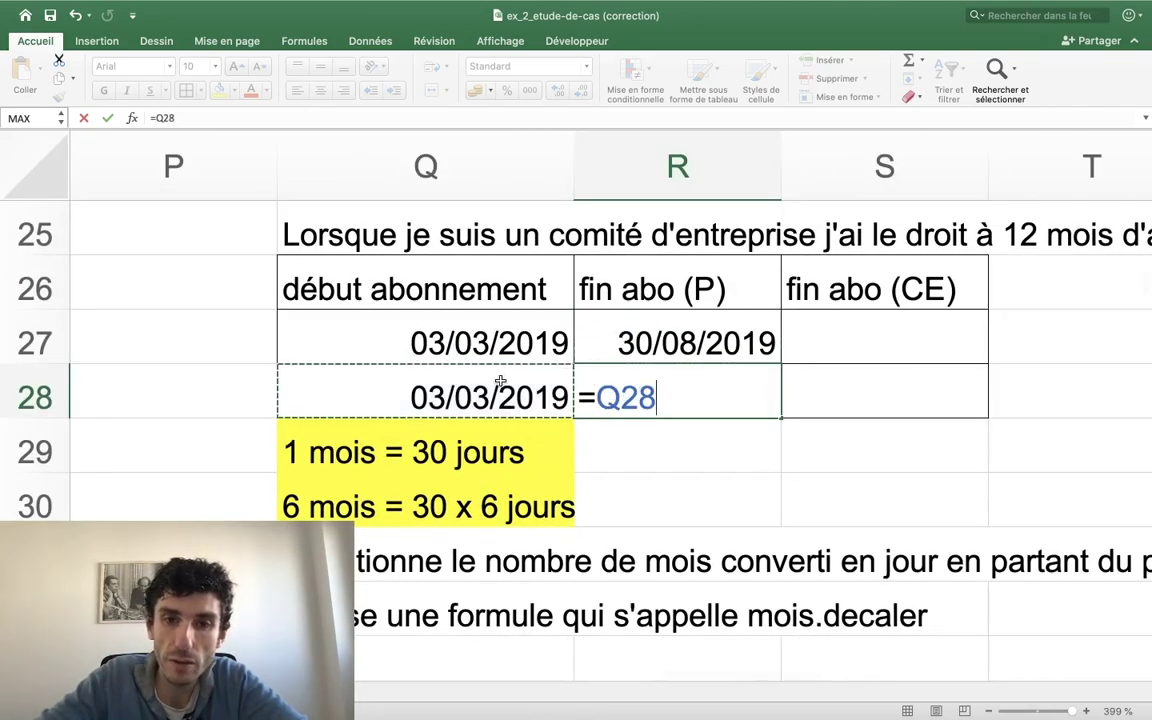
{"action": "type", "text": "-m"}
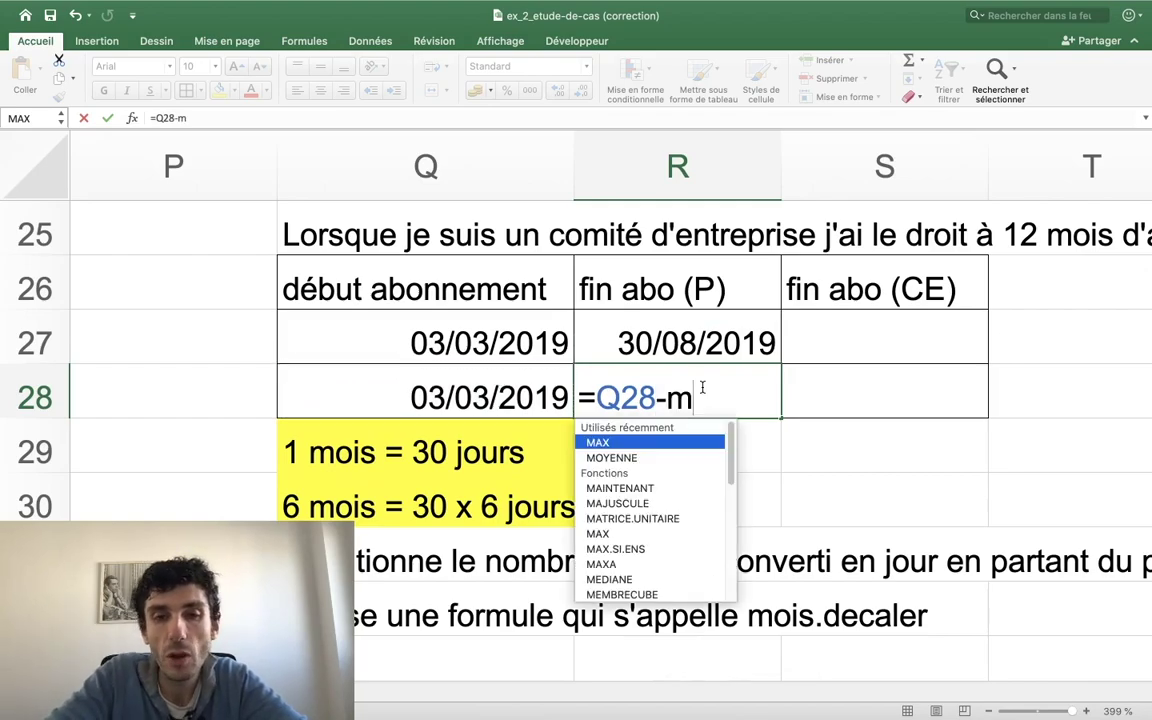
{"action": "type", "text": "ois."}
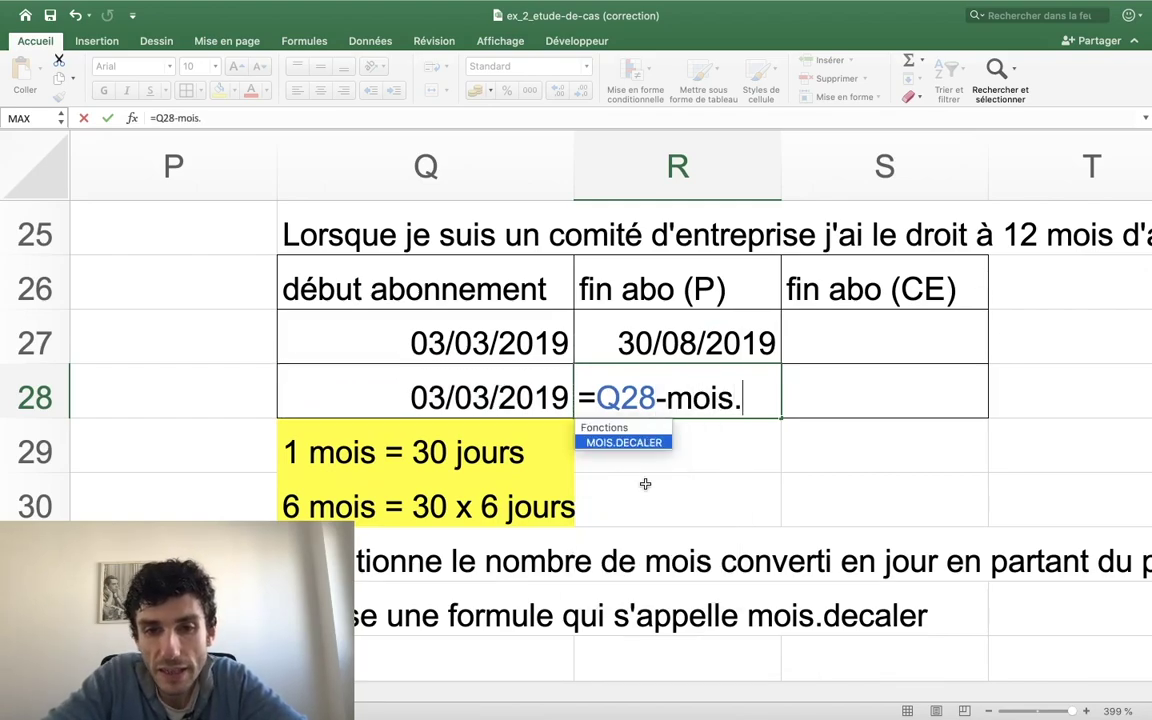
{"action": "double_click", "coordinate": [643, 447]}
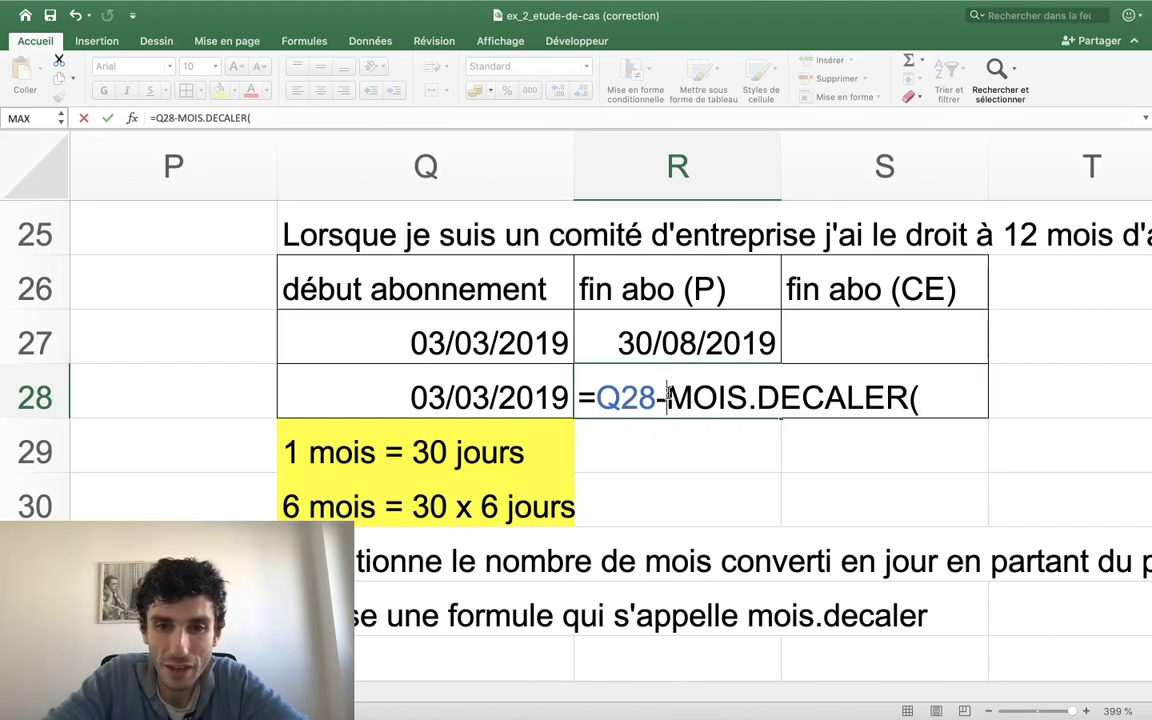
Rewrite R28 as =MOIS.DECALER(Q28;3), which returns the serial 43619.
{"action": "mouse_move", "coordinate": [656, 396]}
{"action": "left_mouse_down"}
{"action": "mouse_move", "coordinate": [633, 395]}
{"action": "mouse_move", "coordinate": [928, 360]}
{"action": "left_mouse_up"}
{"action": "key", "text": "BackSpace"}
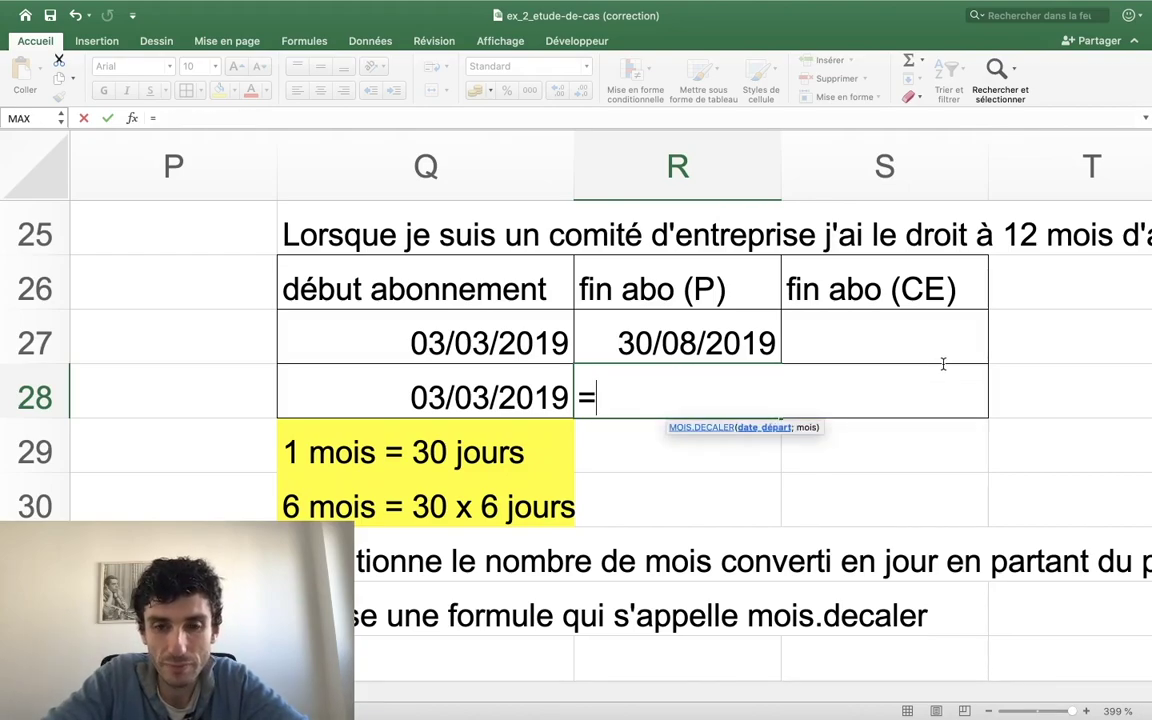
{"action": "type", "text": "mois"}
{"action": "key", "text": "Down"}
{"action": "key", "text": "Tab"}
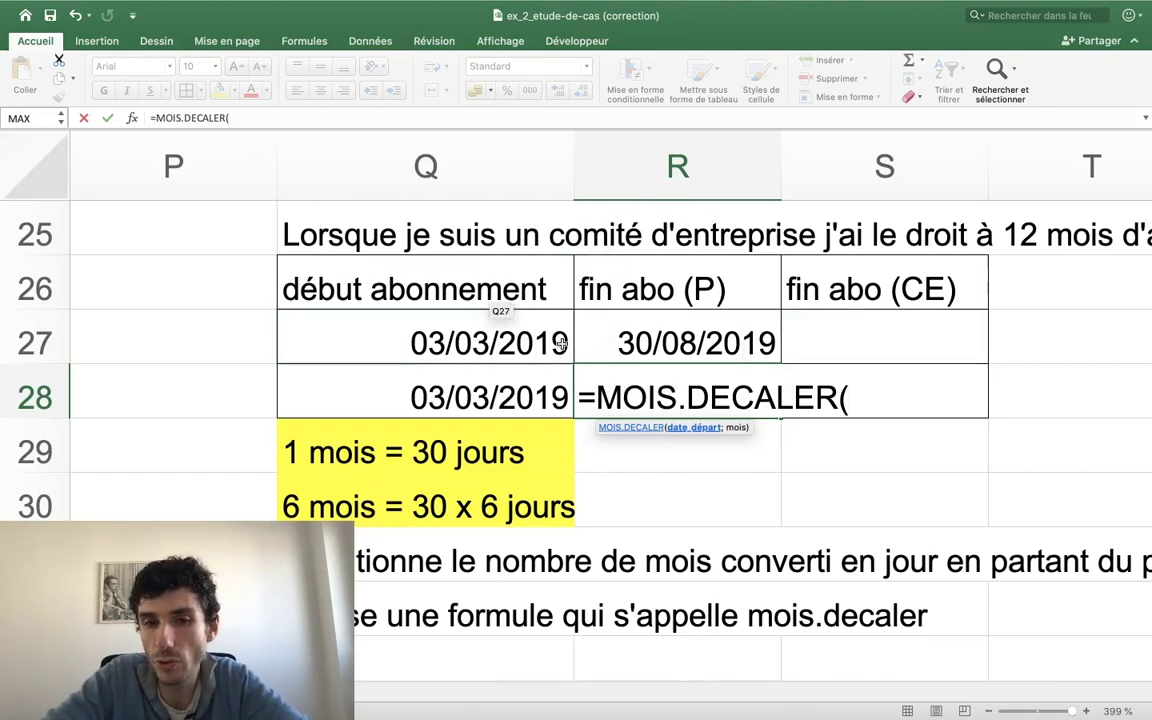
{"action": "left_click", "coordinate": [524, 392]}
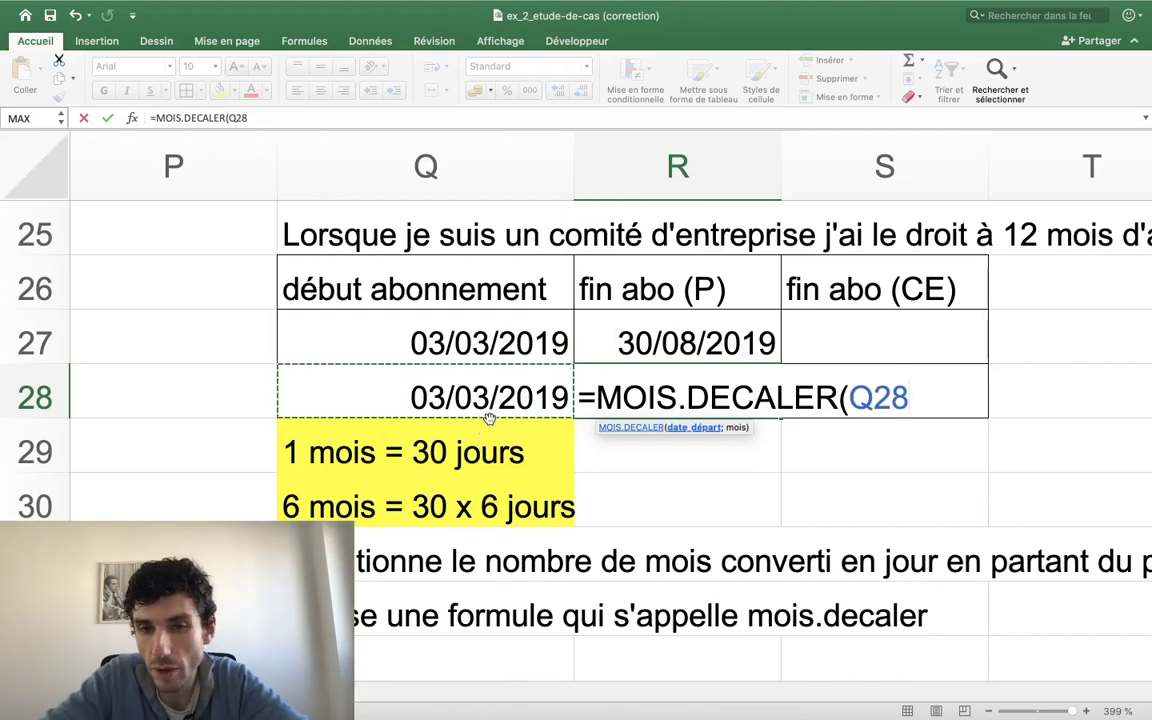
{"action": "type", "text": ";3"}
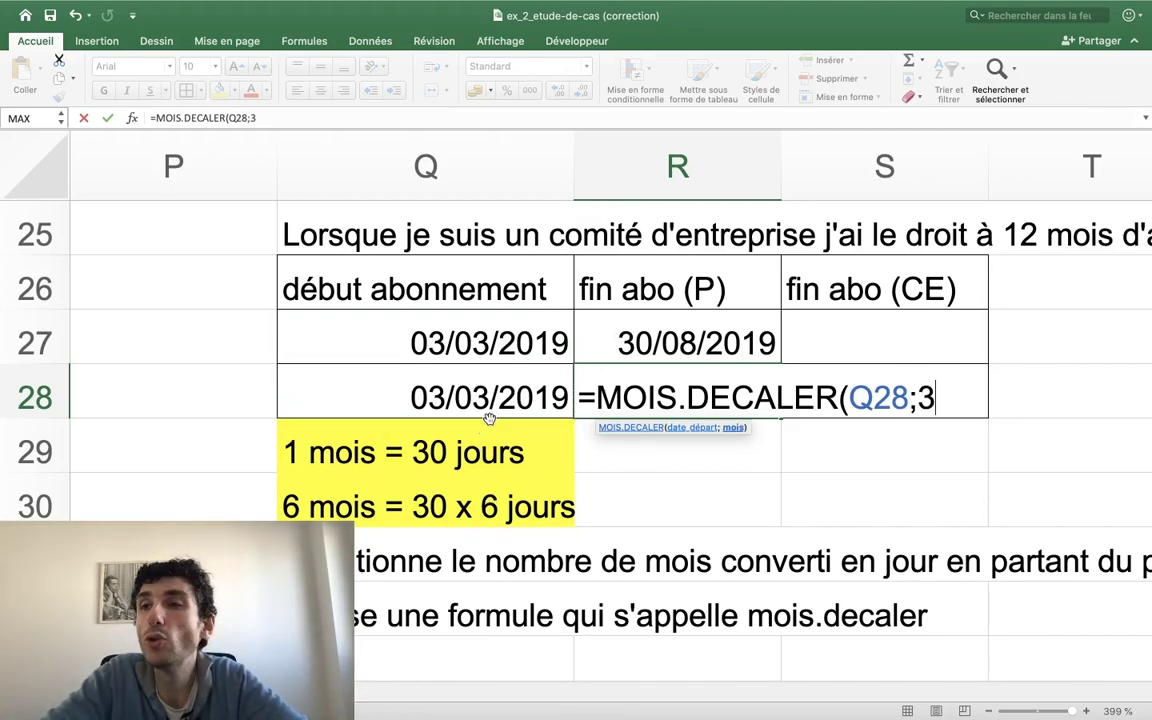
{"action": "type", "text": ")"}
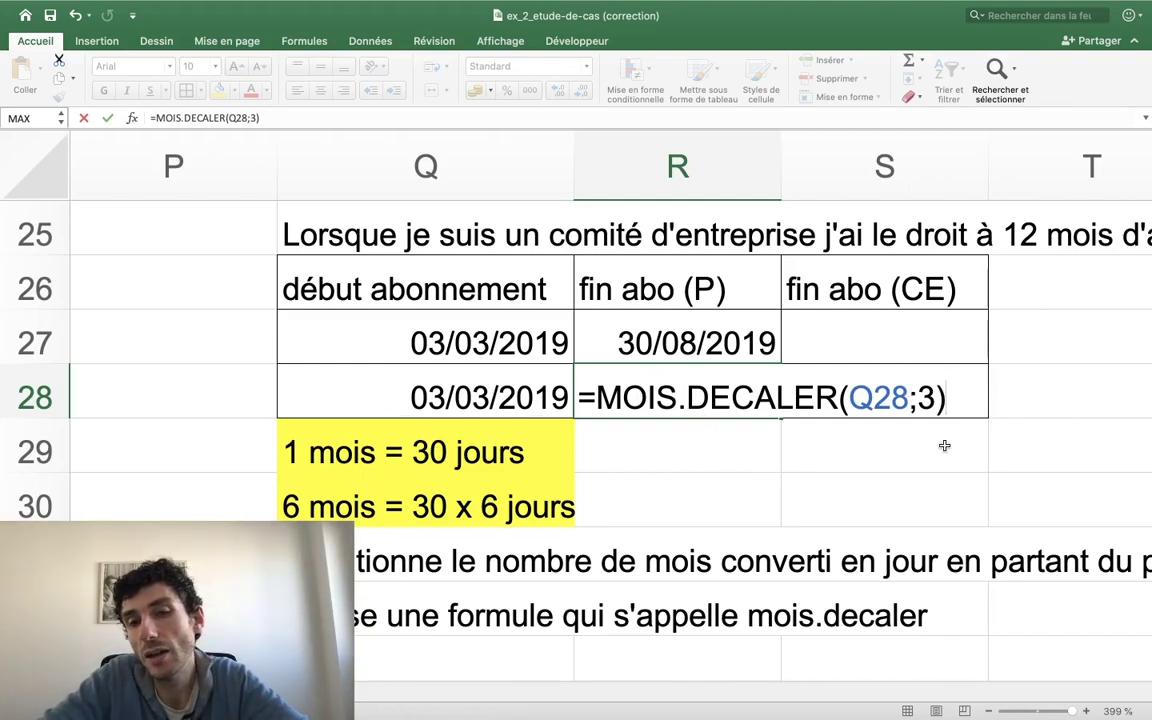
{"action": "key", "text": "Return"}
{"action": "key", "text": "Up"}
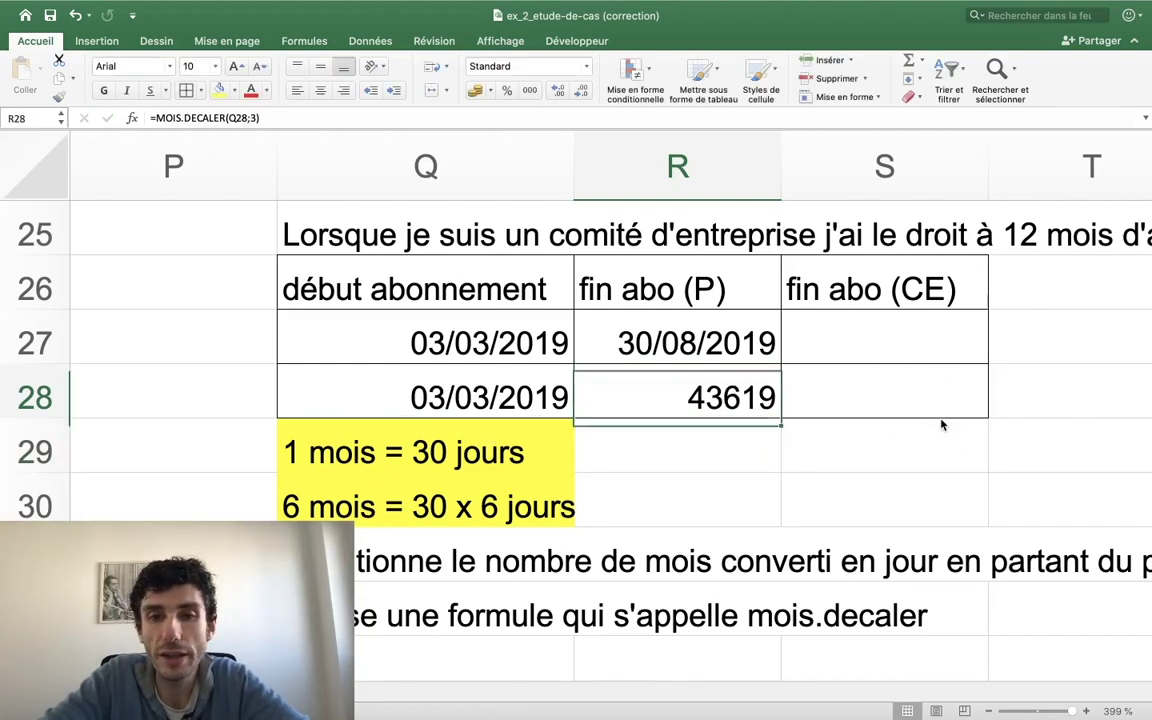
Format R28 as a short date.
{"action": "left_click", "coordinate": [540, 66]}
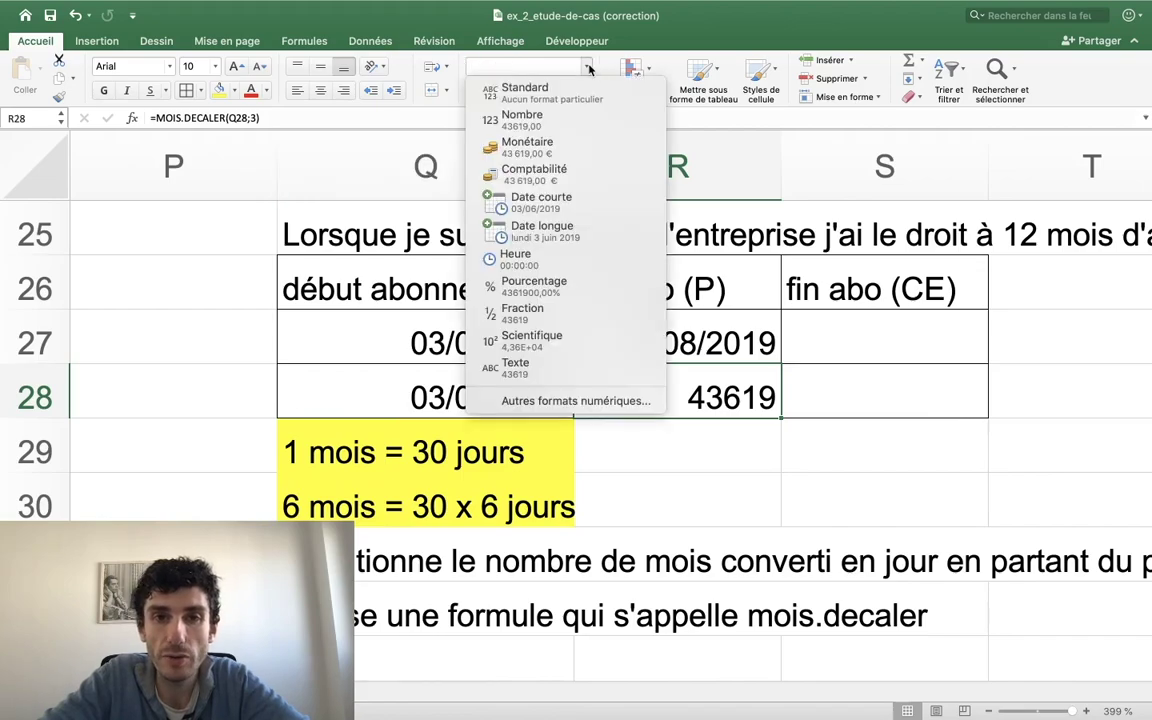
{"action": "left_click", "coordinate": [519, 215]}
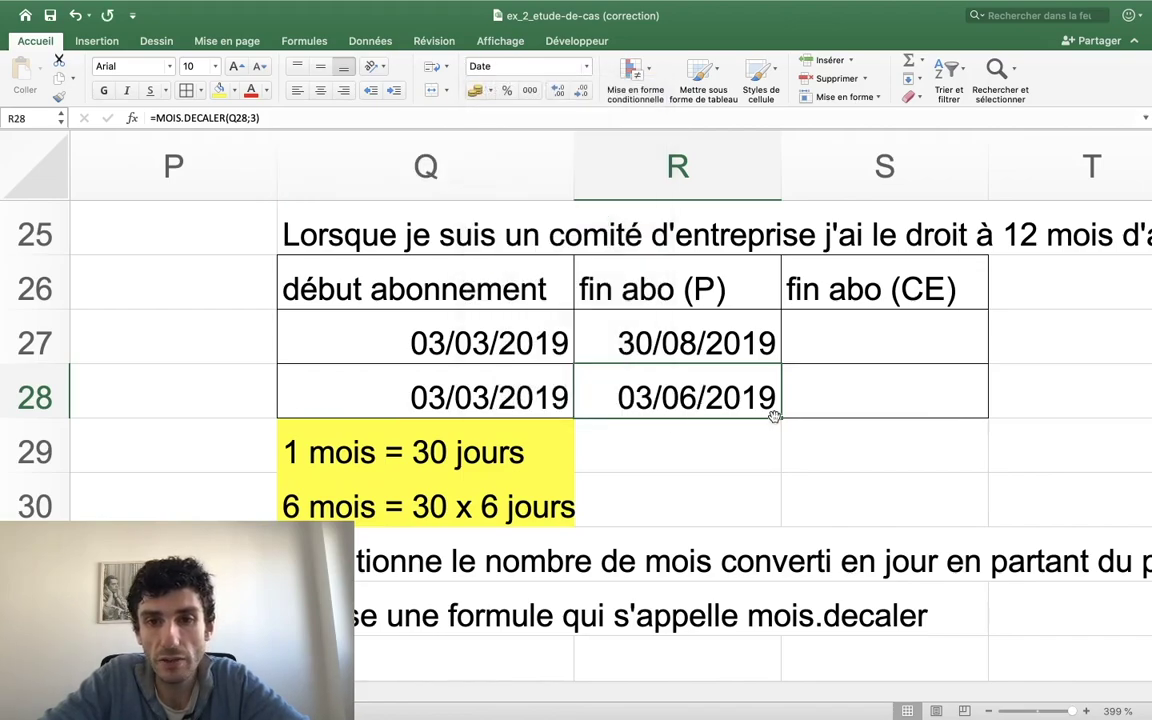
{"action": "key", "text": "Down"}
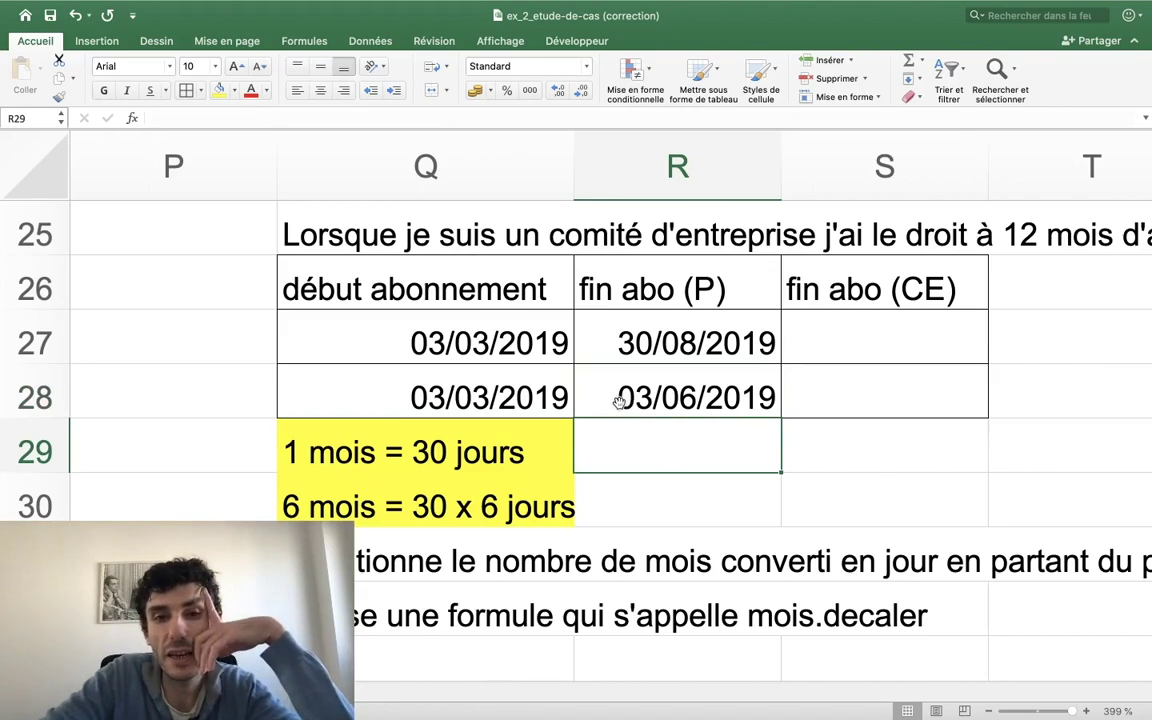
Change R28's month count from 3 to 6 so it shows 03/09/2019.
{"action": "left_click", "coordinate": [643, 401]}
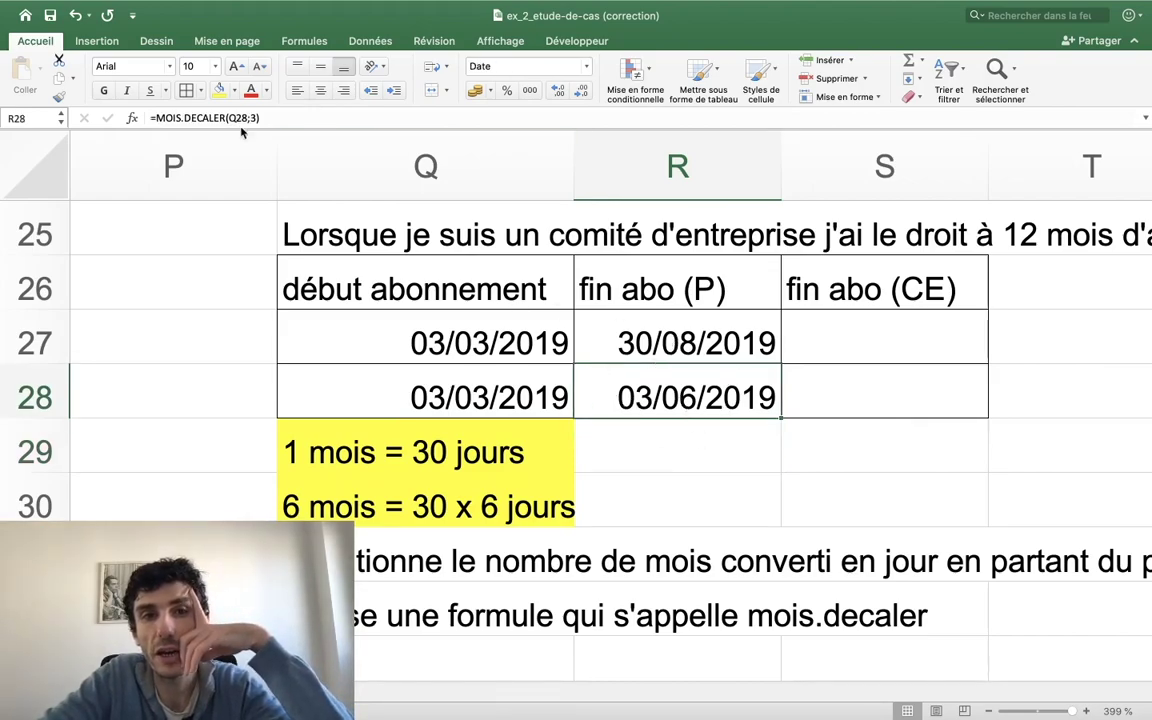
{"action": "left_click", "coordinate": [293, 122]}
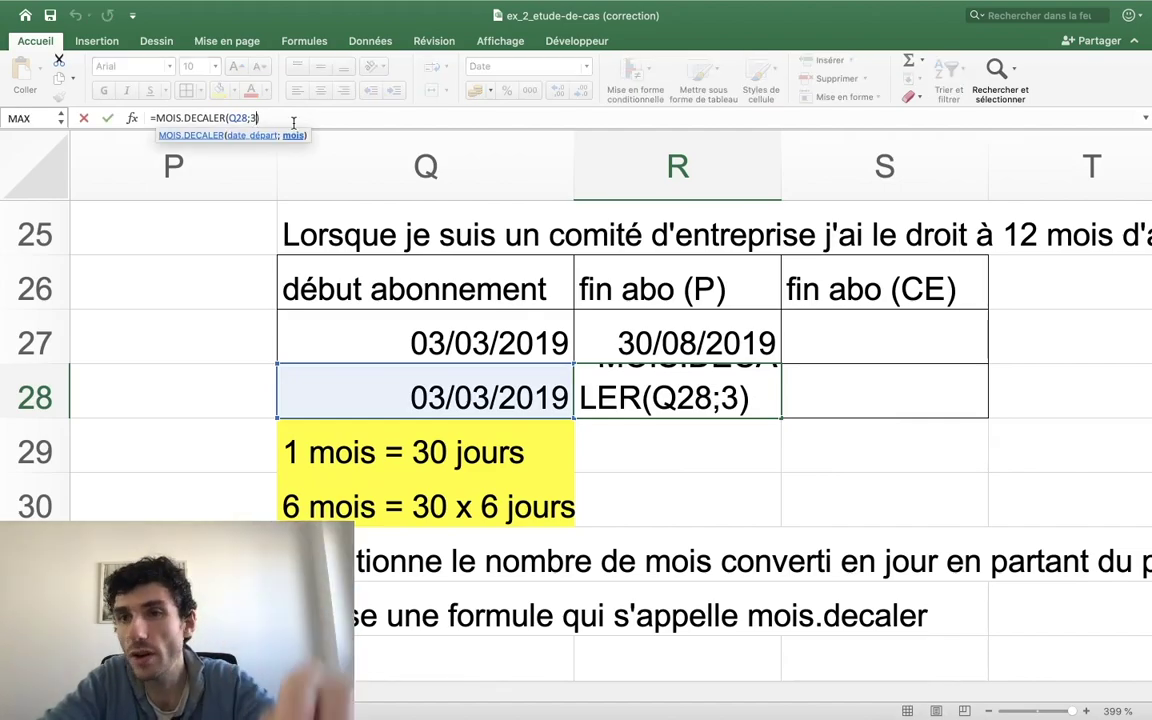
{"action": "key", "text": "BackSpace"}
{"action": "type", "text": "6"}
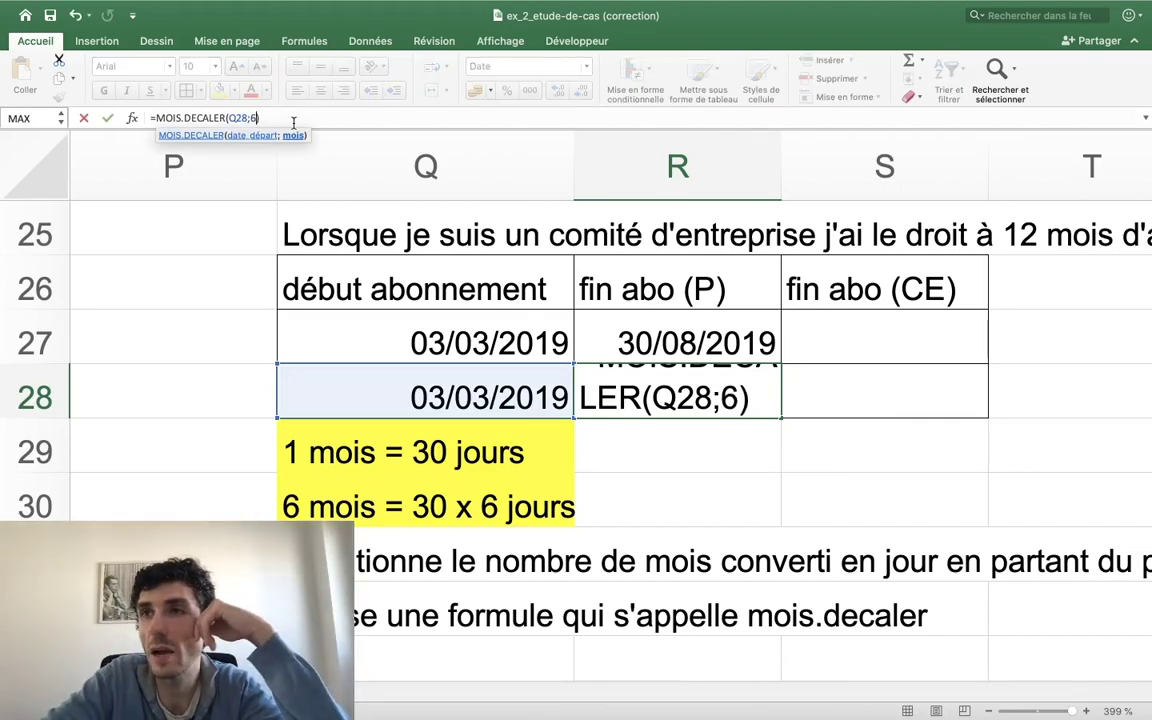
{"action": "key", "text": "Return"}
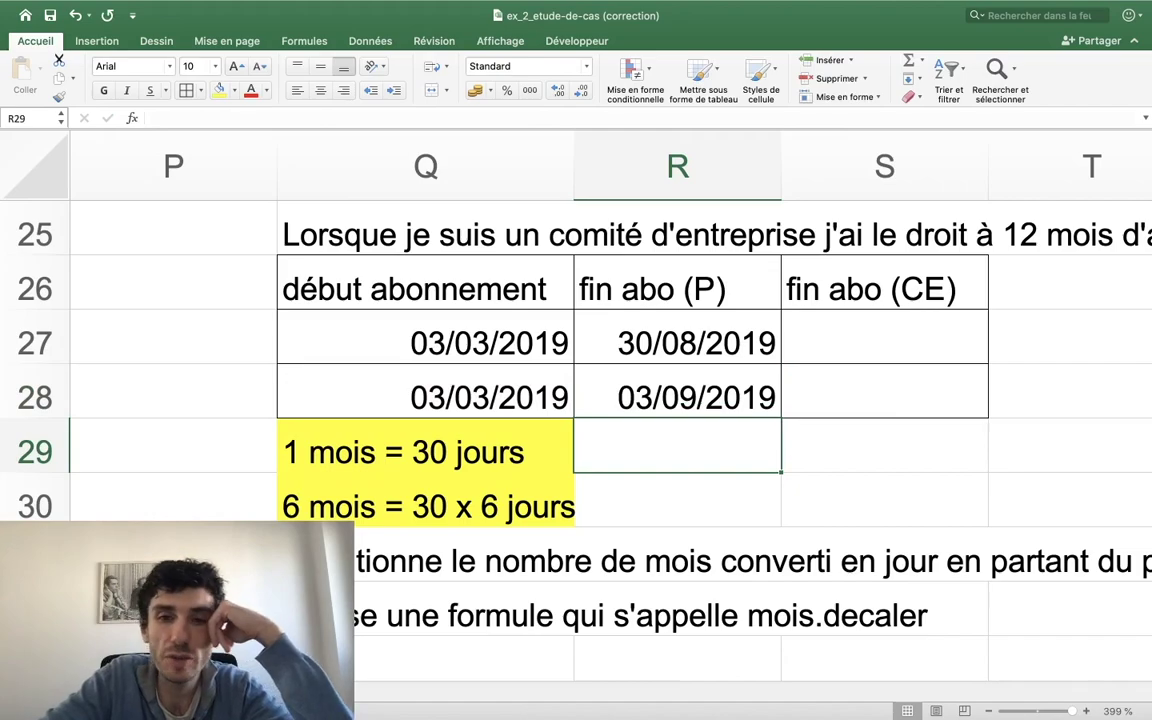
{"action": "left_click", "coordinate": [650, 400]}
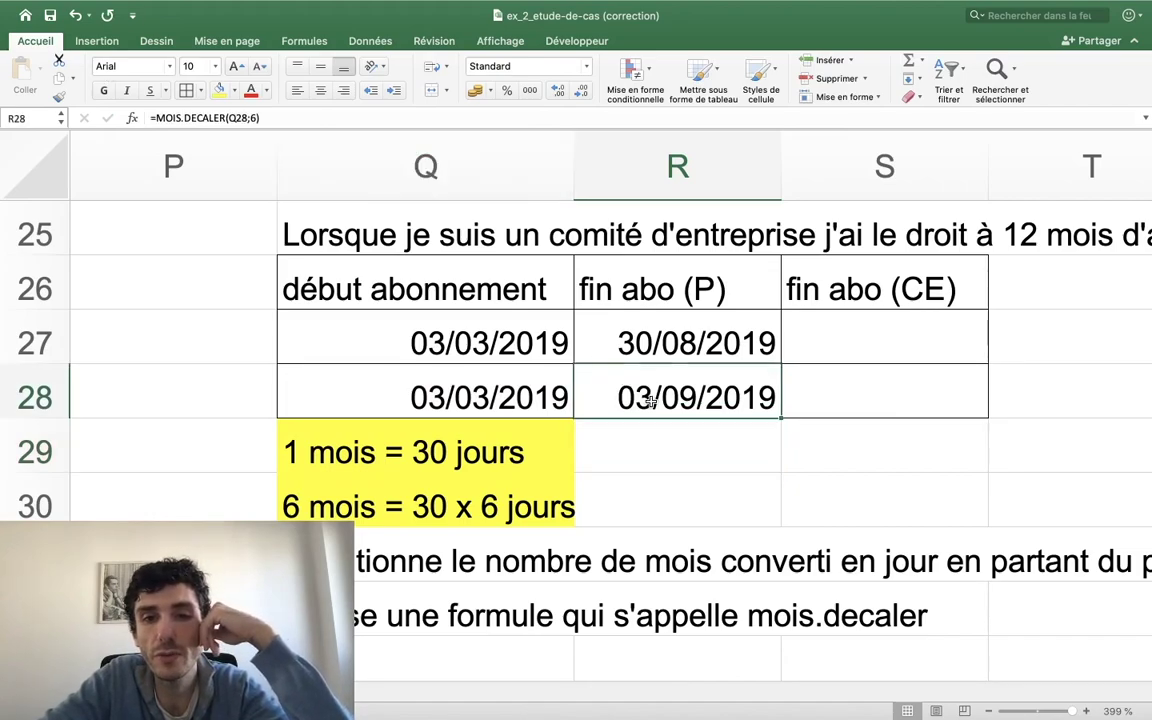
{"action": "left_click_drag", "start_coordinate": [155, 118], "coordinate": [259, 118]}
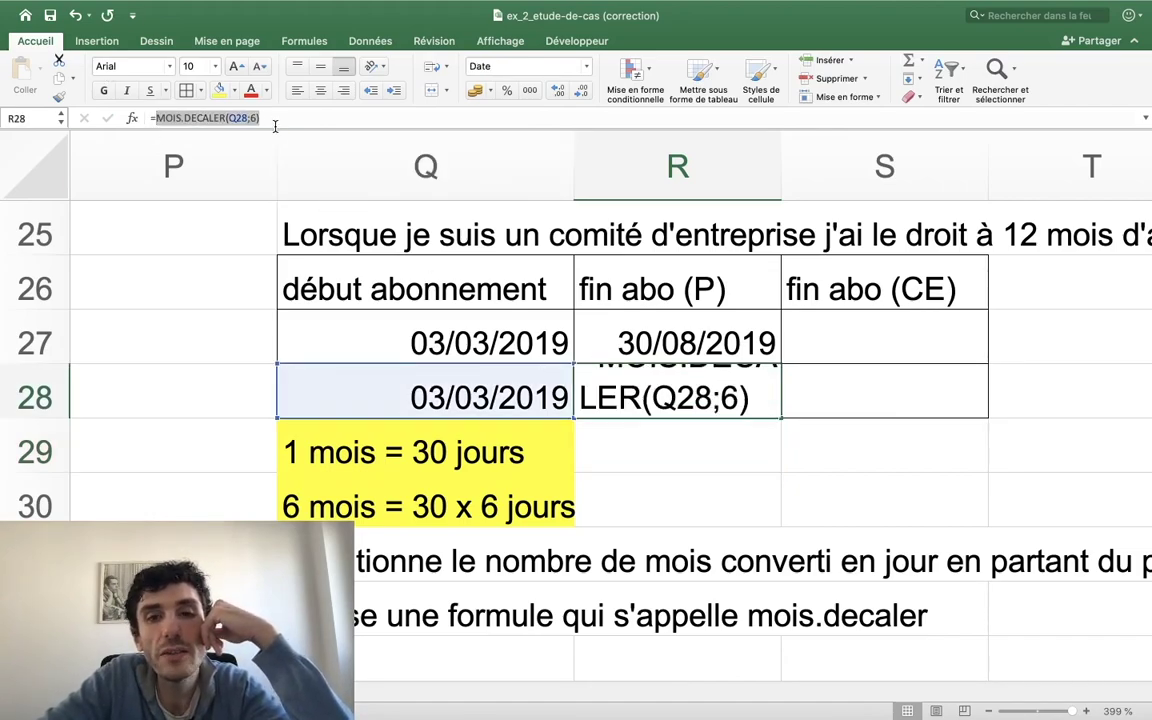
{"action": "key", "text": "Return"}
{"action": "scroll", "coordinate": [805, 410], "scroll_direction": "down", "scroll_amount": 1}
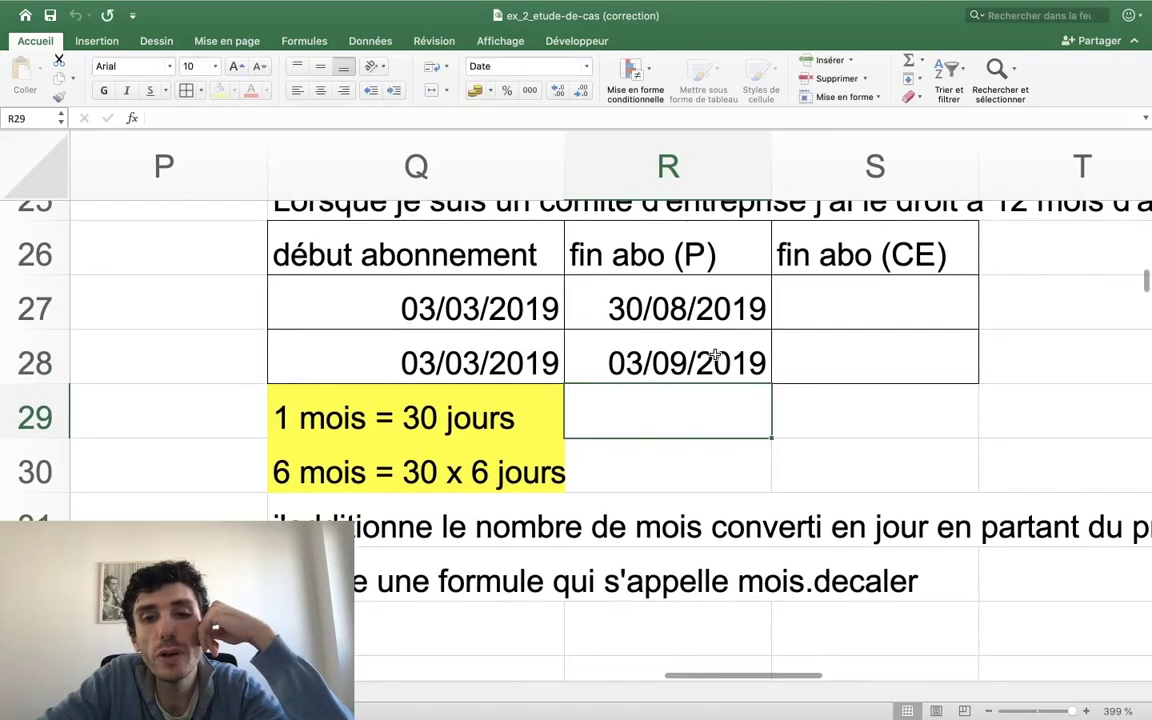
Set R29's number format to Texte.
{"action": "type", "text": "="}
{"action": "key", "text": "BackSpace"}
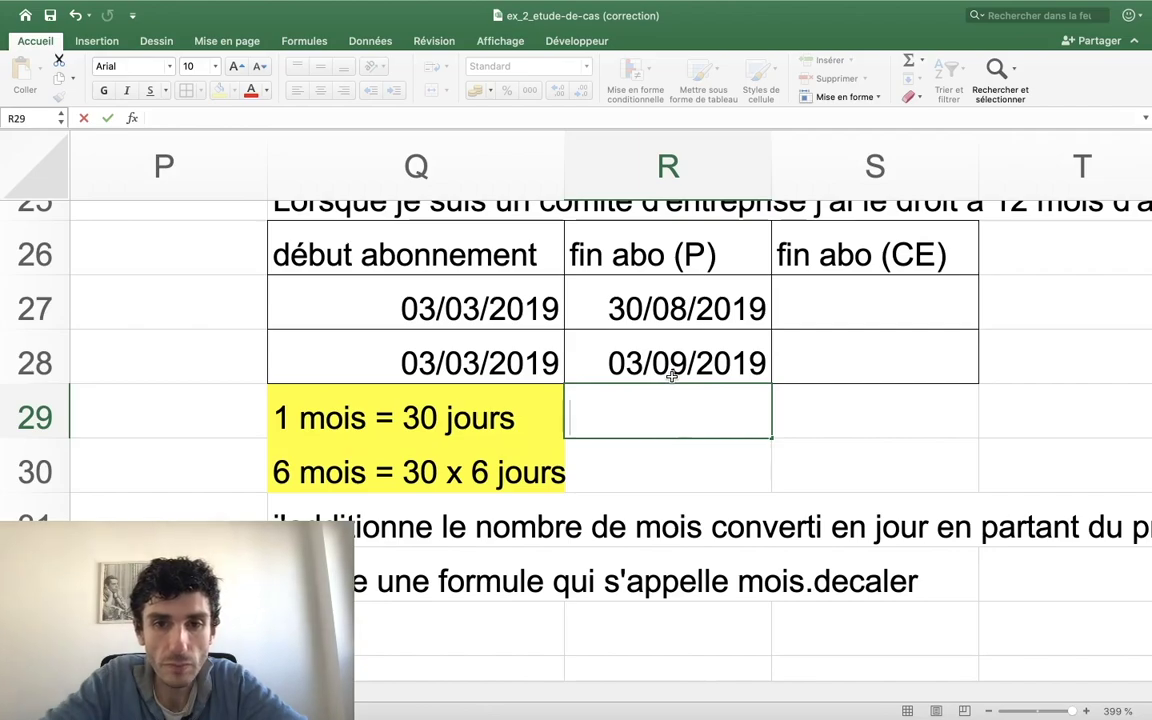
{"action": "key", "text": "Escape"}
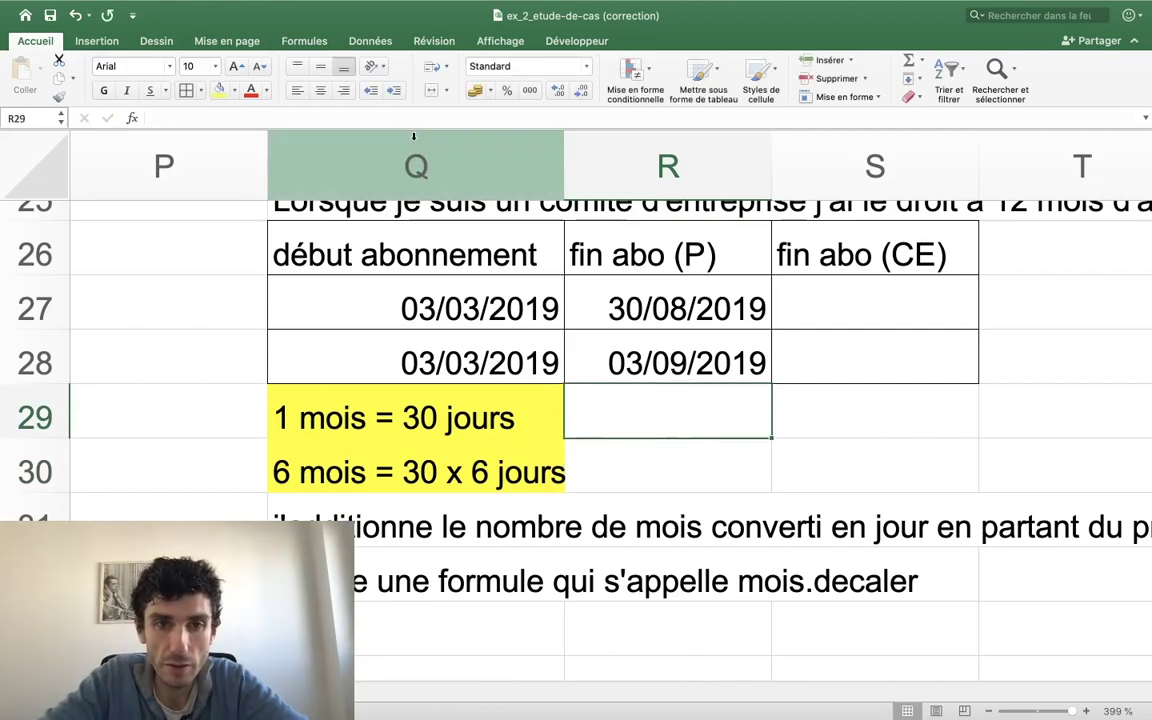
{"action": "left_click", "coordinate": [590, 67]}
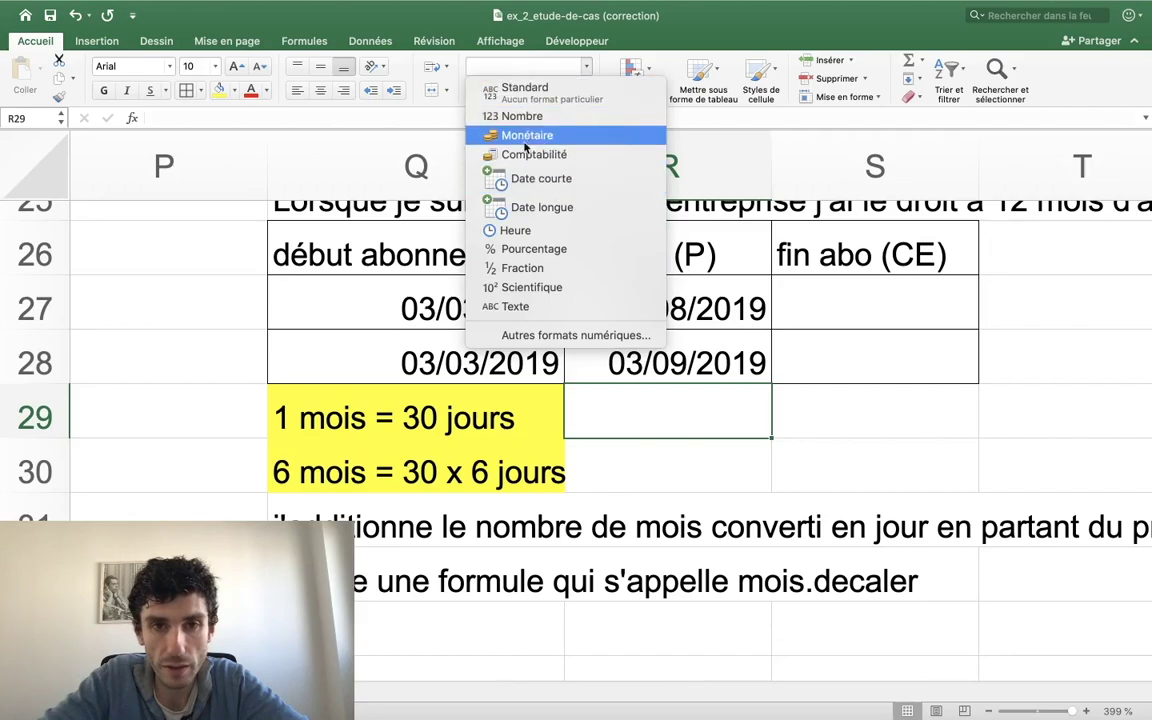
{"action": "left_click", "coordinate": [518, 306]}
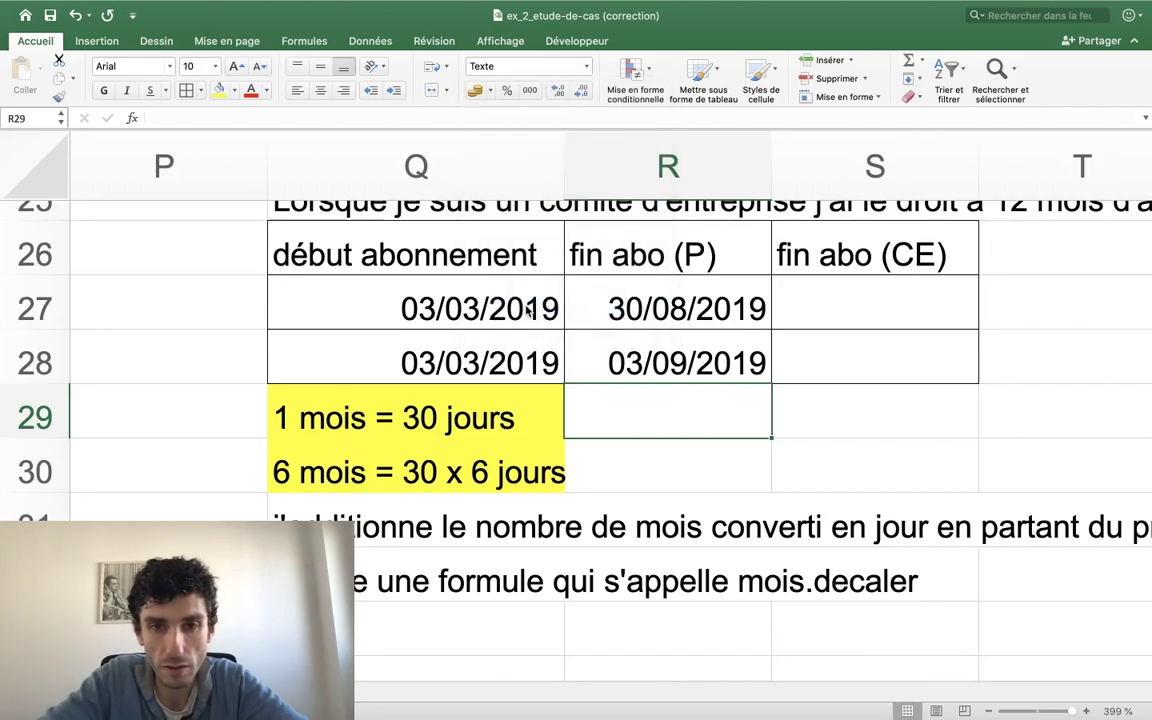
Enter the text formula ="mois.decaler(Q28;3)" in R29.
{"action": "type", "text": "=moiss."}
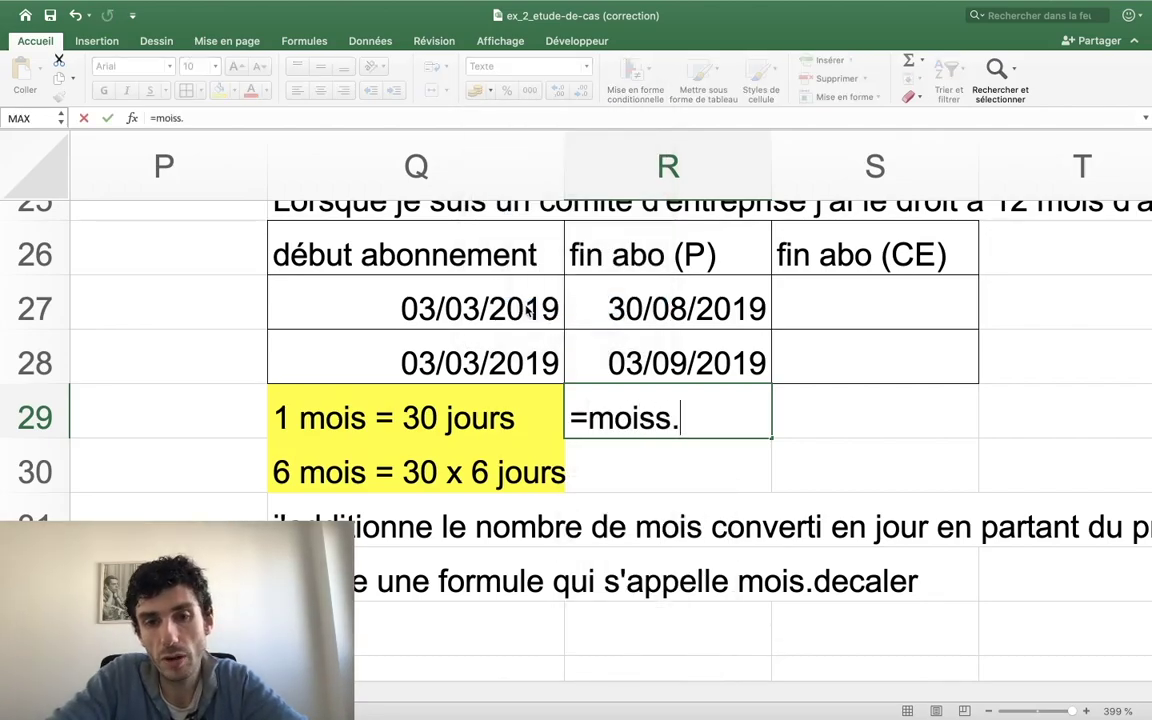
{"action": "key", "text": "BackSpace"}
{"action": "key", "text": "BackSpace"}
{"action": "key", "text": "BackSpace"}
{"action": "type", "text": "./"}
{"action": "key", "text": "BackSpace"}
{"action": "type", "text": "s/"}
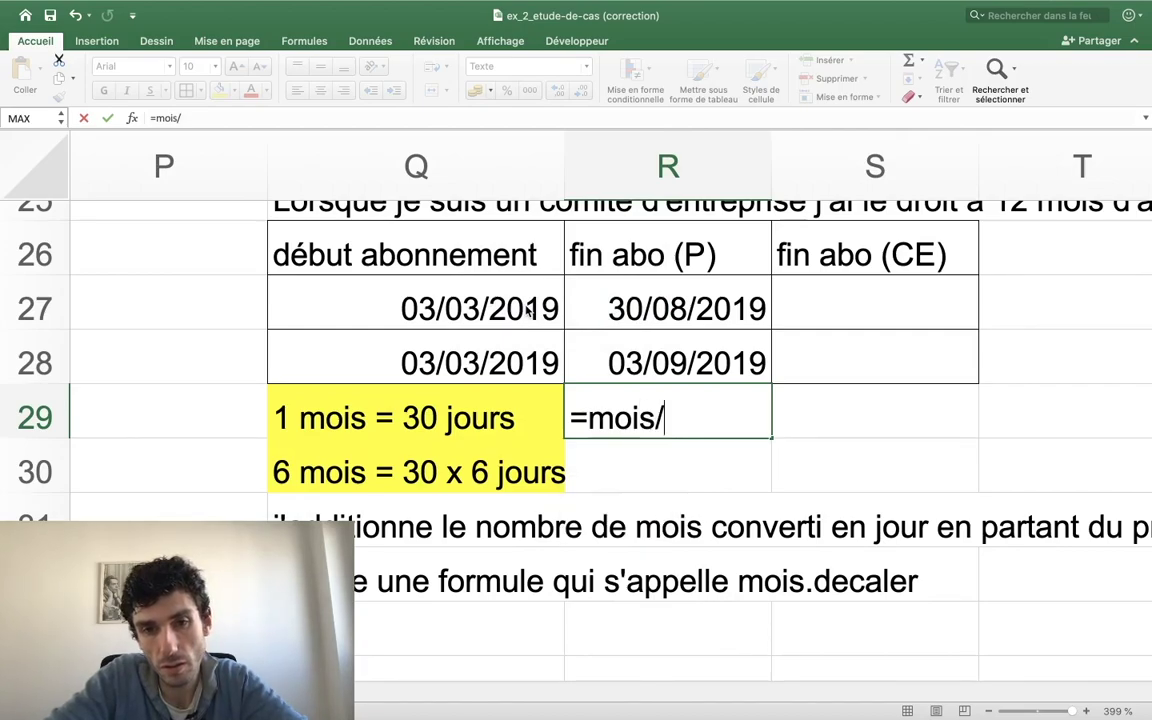
{"action": "key", "text": "BackSpace"}
{"action": "type", "text": "."}
{"action": "key", "text": "BackSpace"}
{"action": "key", "text": "BackSpace"}
{"action": "key", "text": "BackSpace"}
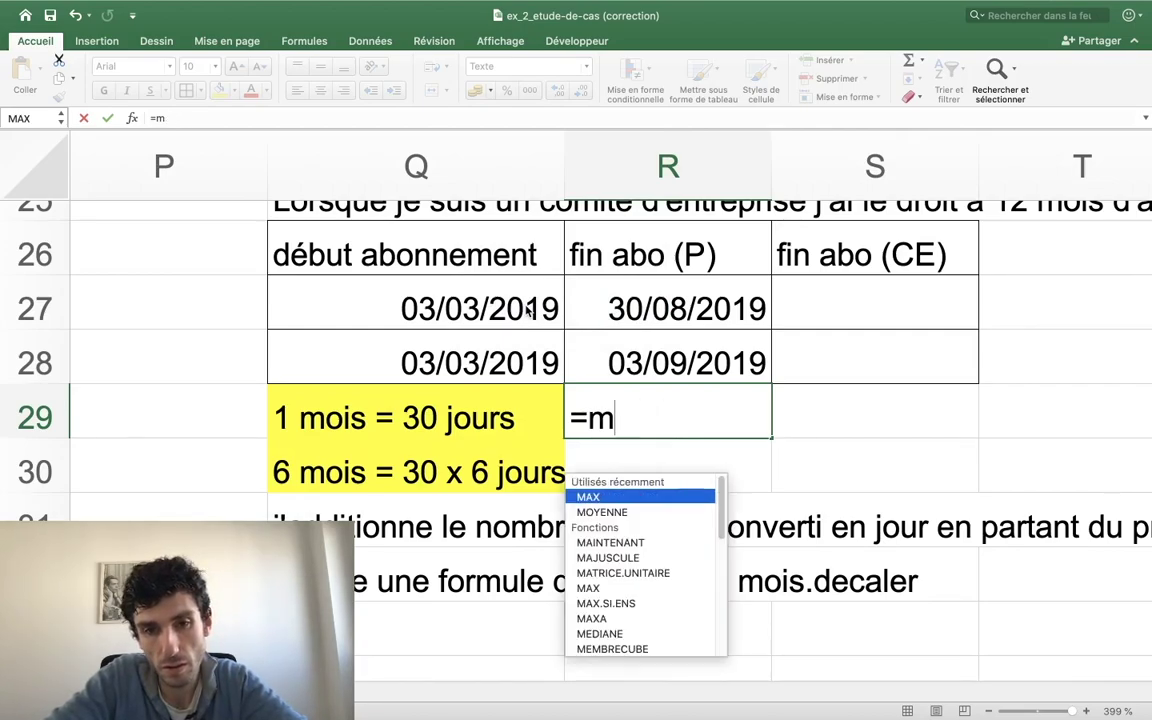
{"action": "key", "text": "BackSpace"}
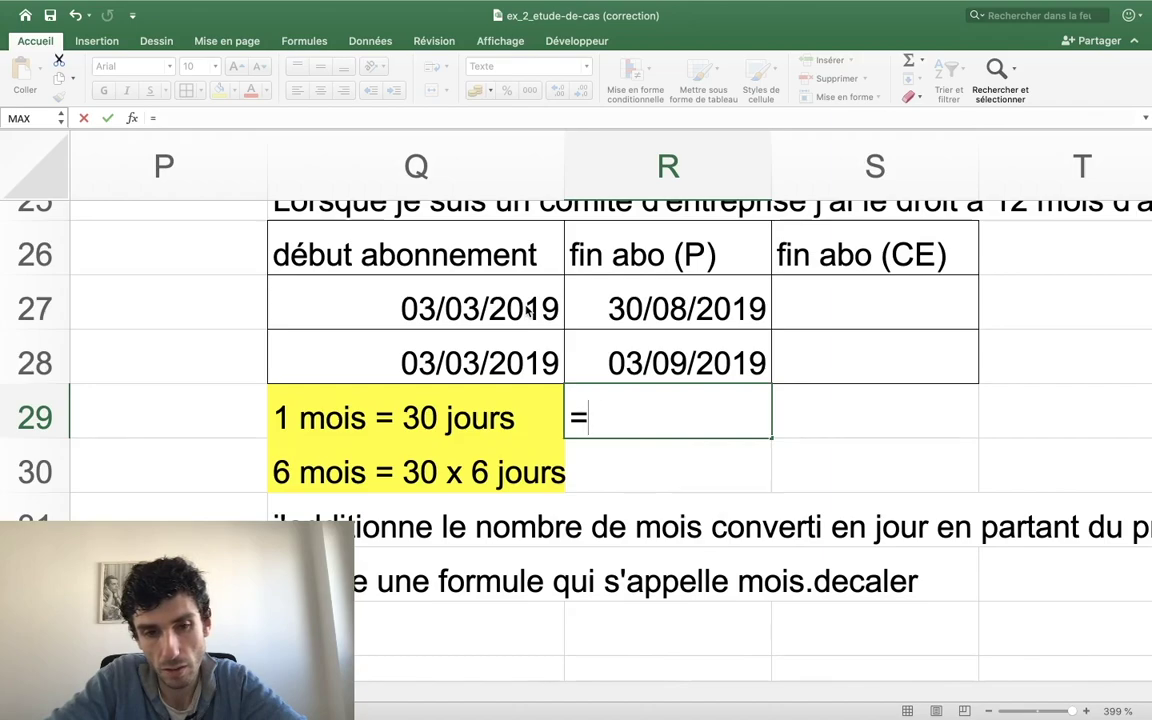
{"action": "type", "text": "\"mo"}
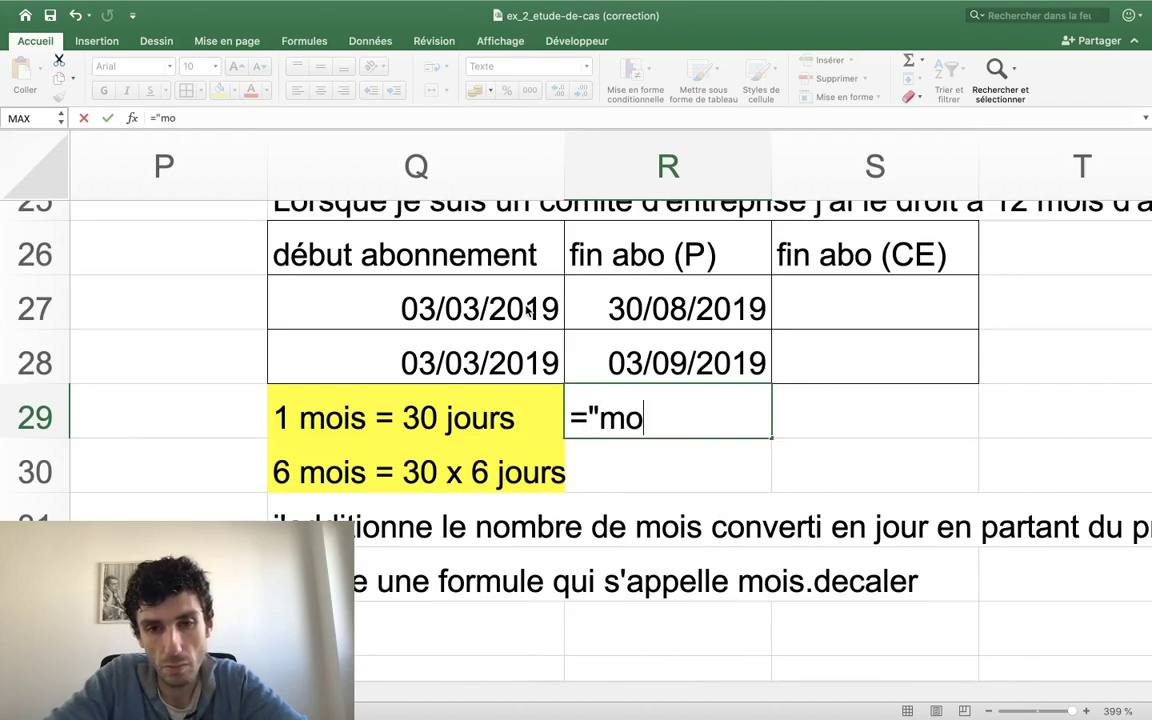
{"action": "type", "text": "iis.decaler"}
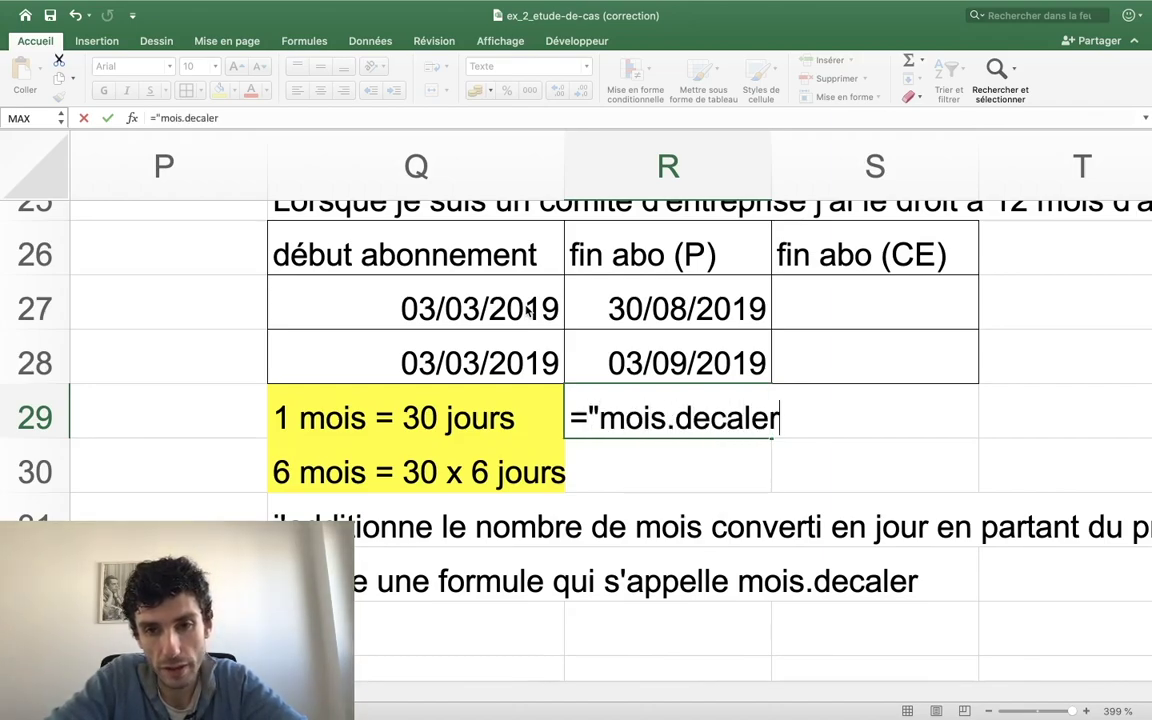
{"action": "type", "text": "("}
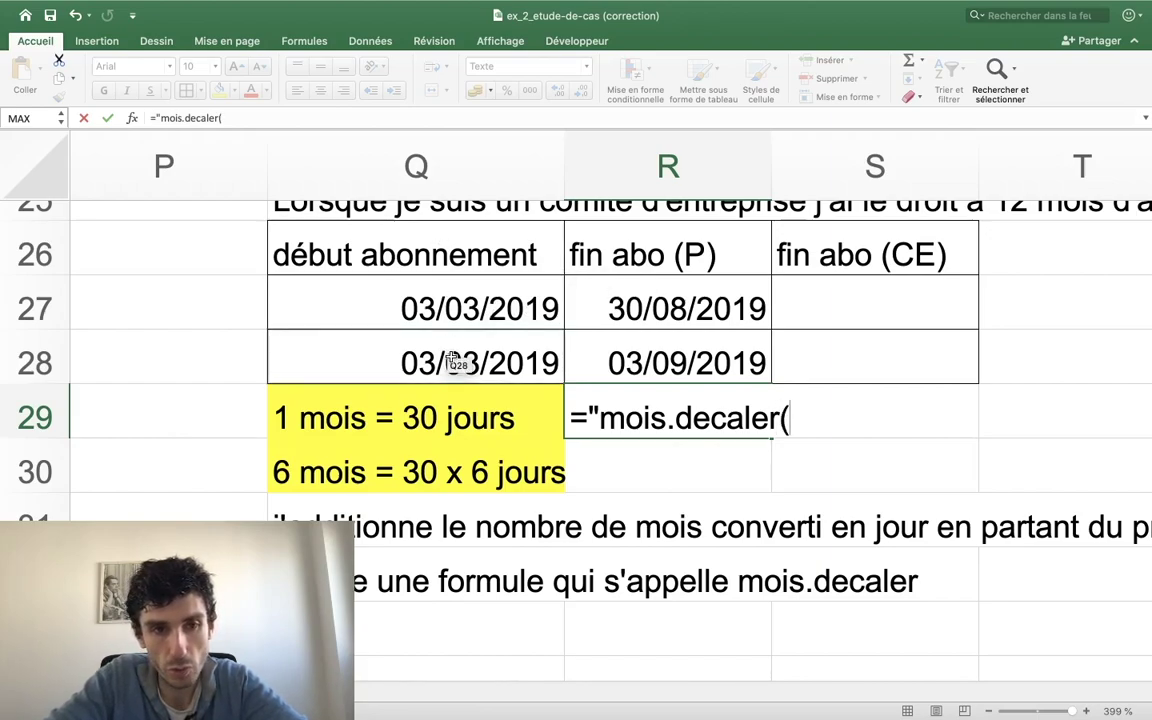
{"action": "type", "text": "Q28"}
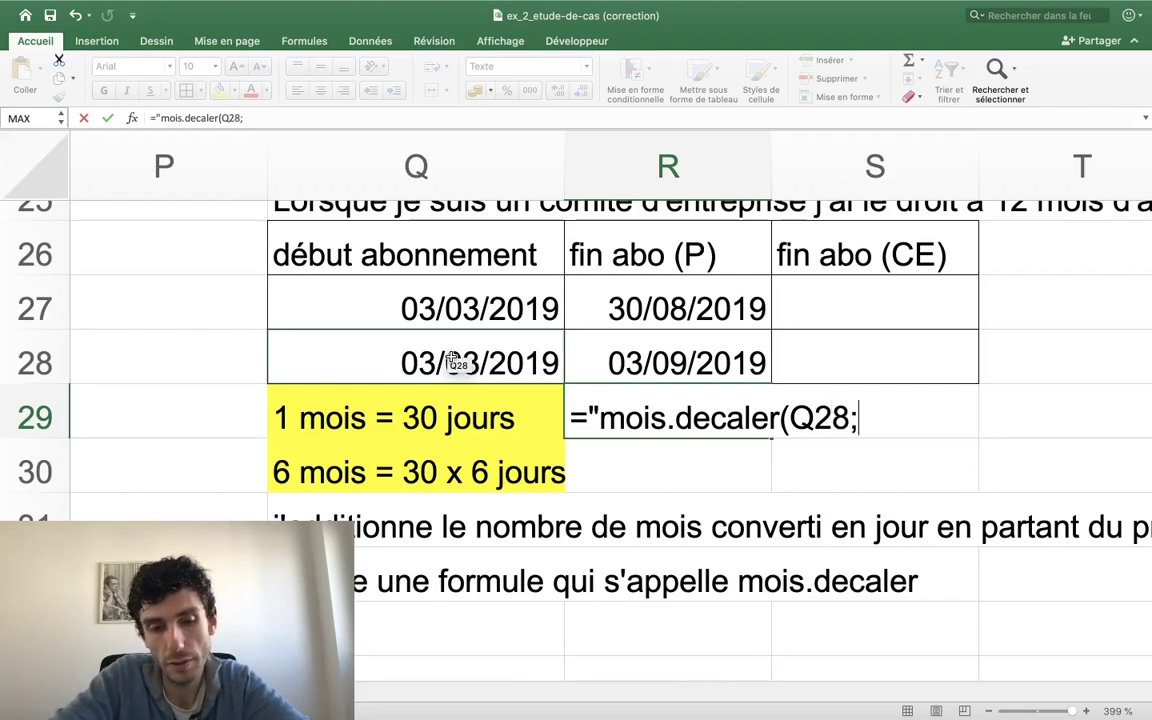
{"action": "type", "text": "3)\""}
{"action": "key", "text": "Return"}
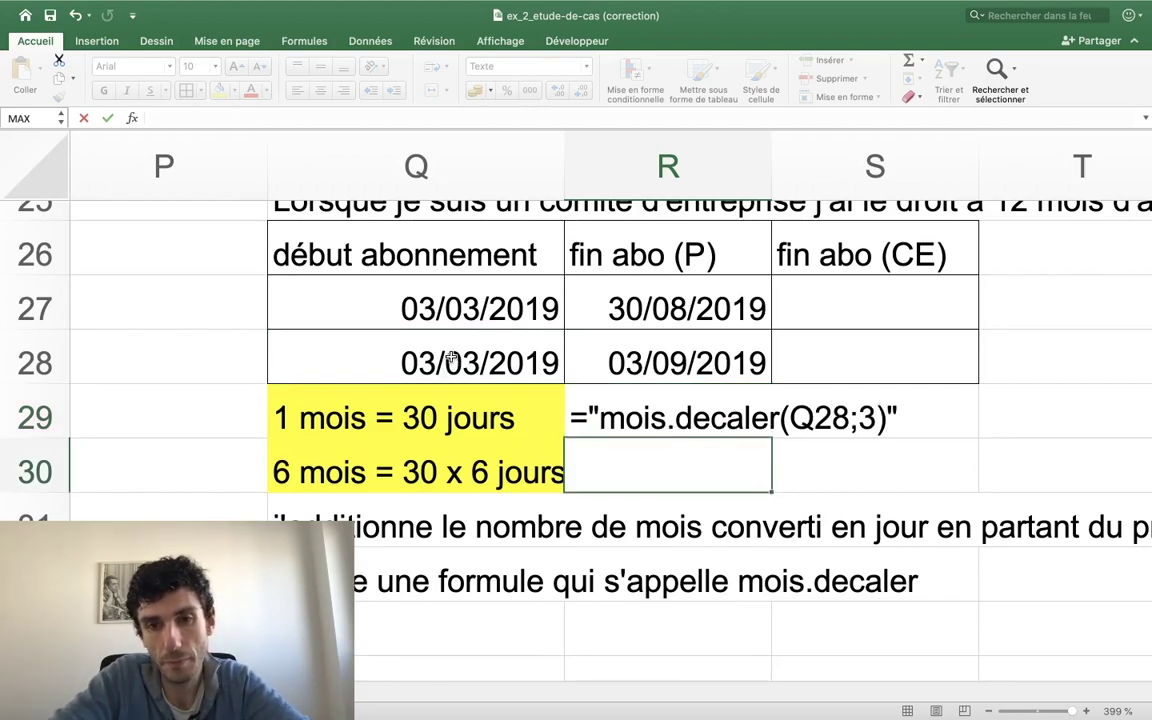
{"action": "key", "text": "Up"}
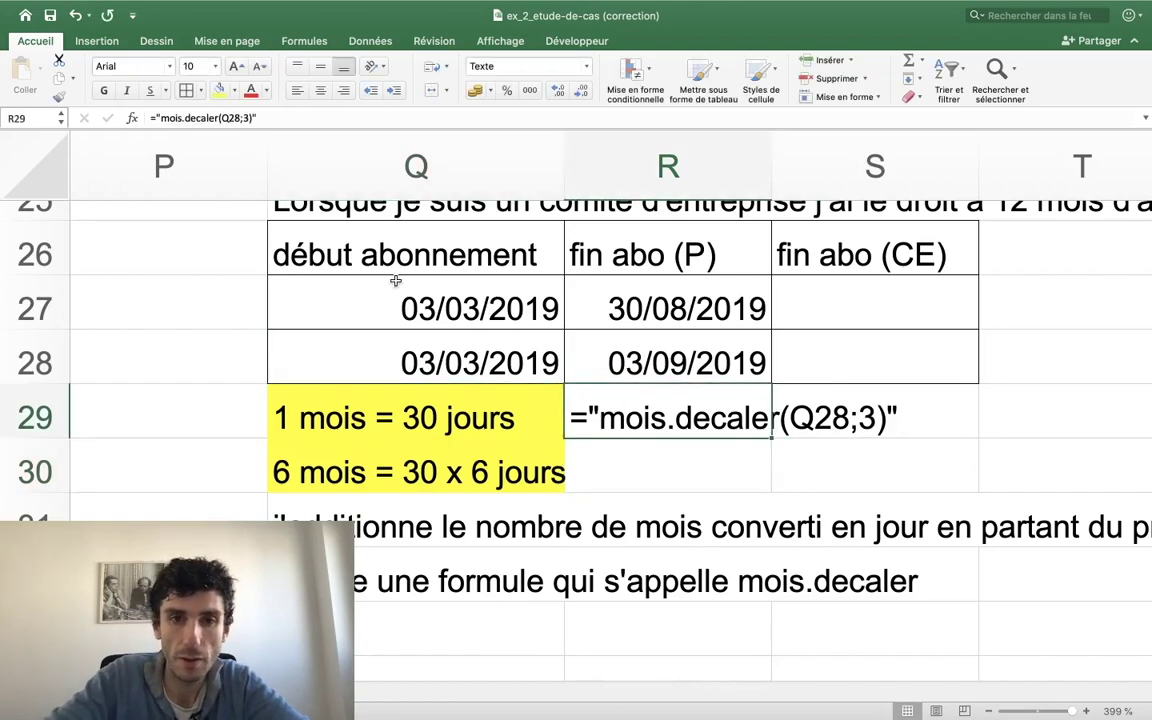
Set R29 back to Standard format and re-commit it so the note text displays.
{"action": "left_click", "coordinate": [589, 68]}
{"action": "left_click", "coordinate": [524, 92]}
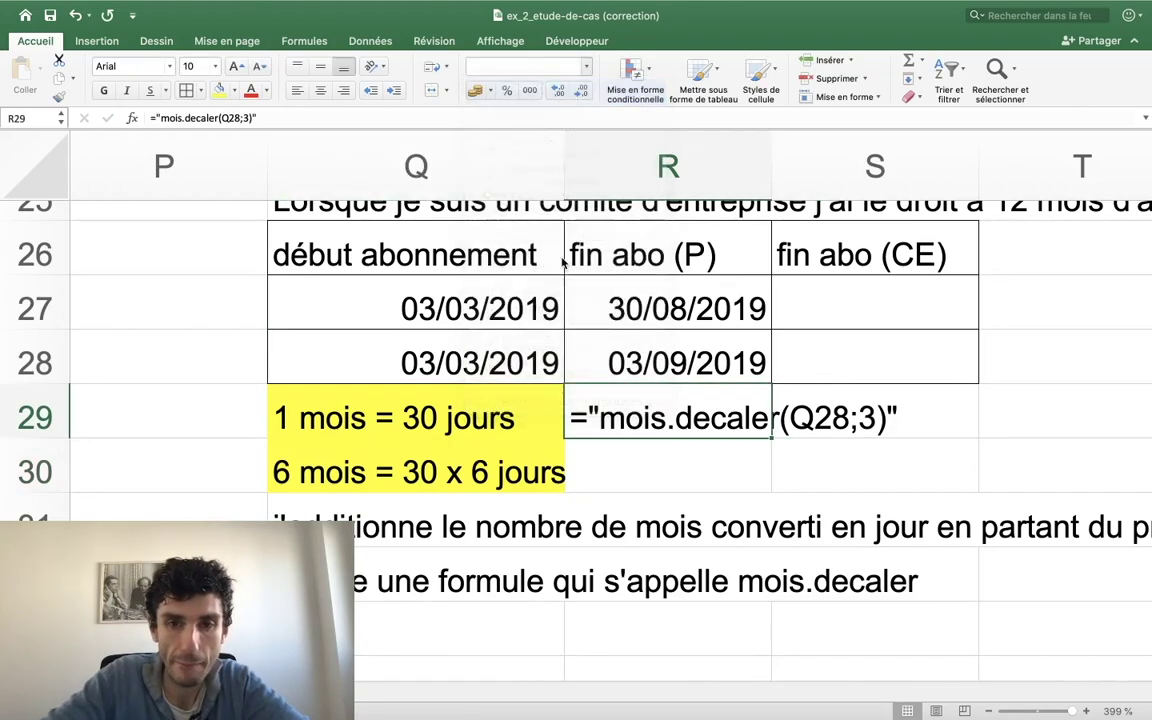
{"action": "double_click", "coordinate": [655, 433]}
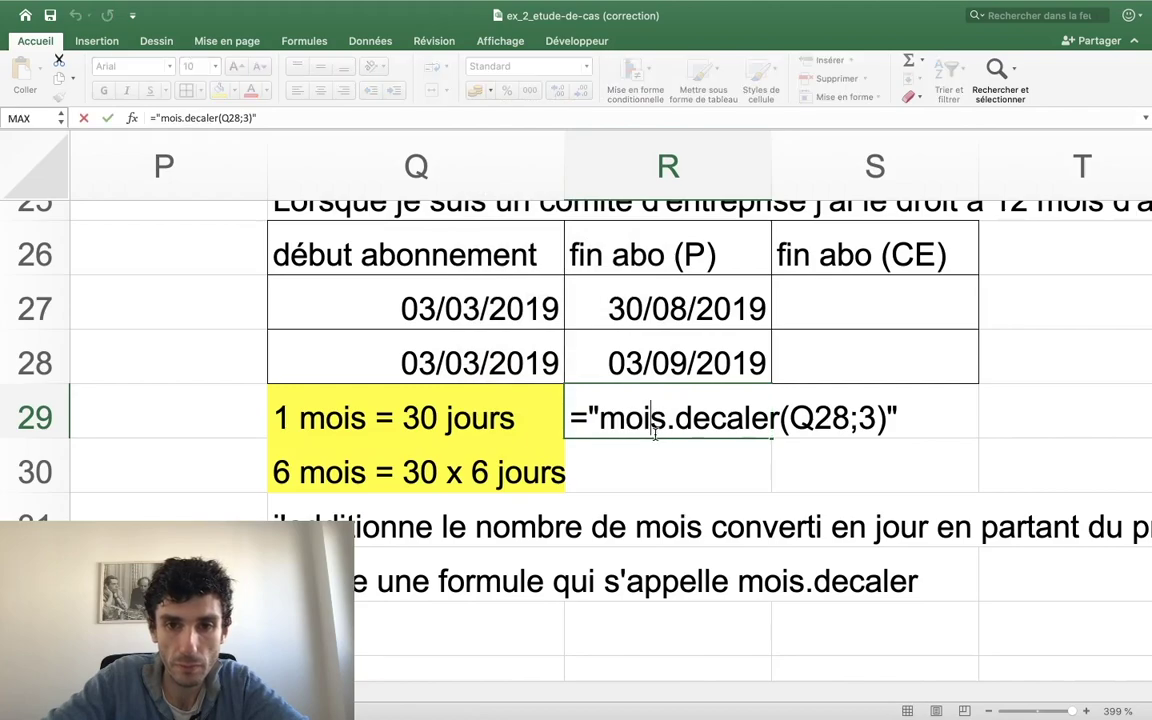
{"action": "key", "text": "Return"}
{"action": "left_click", "coordinate": [662, 410]}
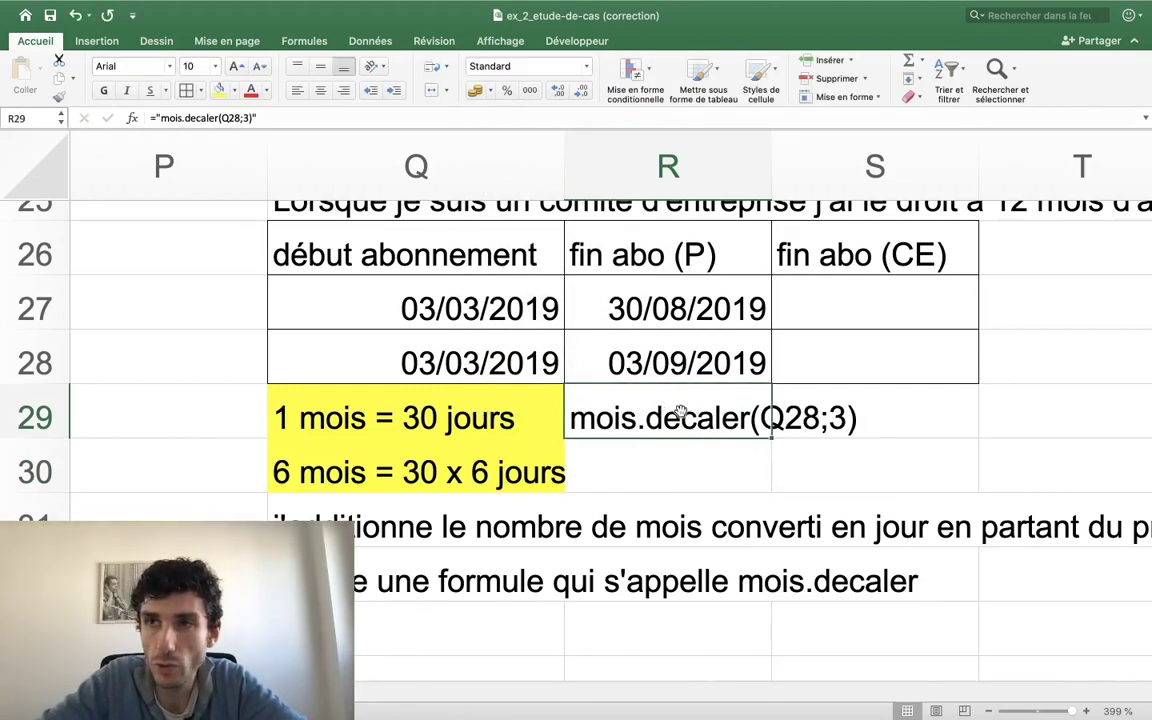
Scroll around the date table and select cell S27 under 'fin abo (CE)'.
{"action": "scroll", "coordinate": [660, 554], "scroll_direction": "down", "scroll_amount": 3}
{"action": "scroll", "coordinate": [660, 554], "scroll_direction": "up", "scroll_amount": 3}
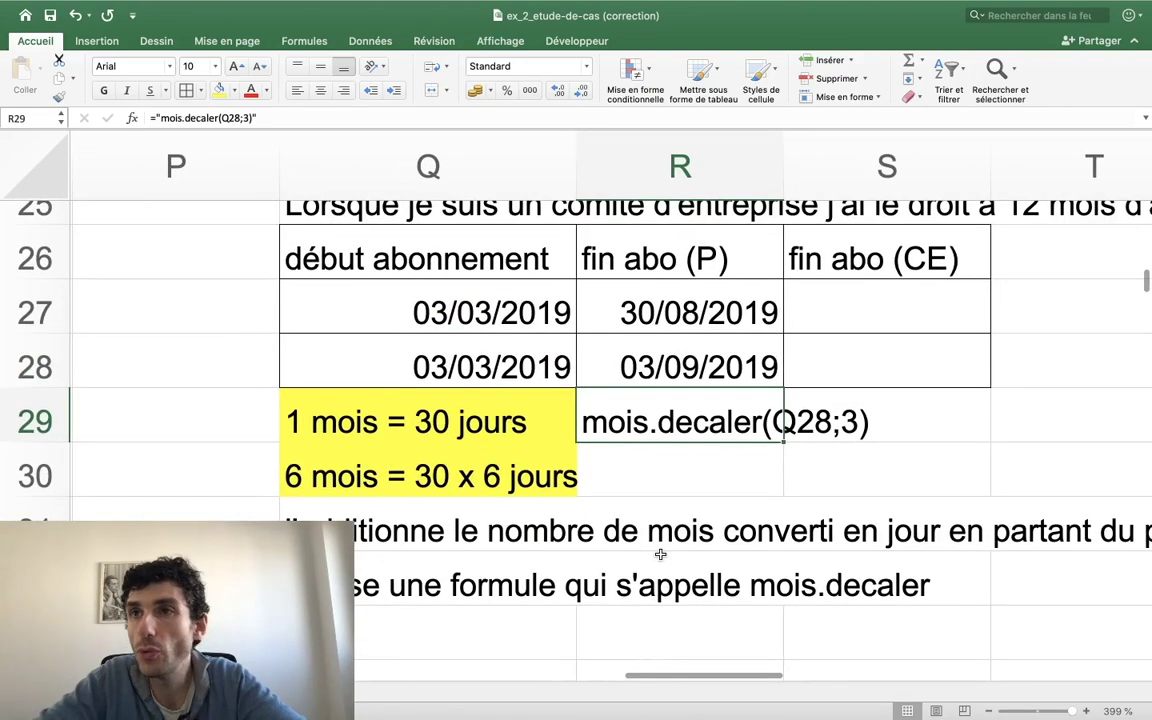
{"action": "scroll", "coordinate": [630, 510], "scroll_direction": "up", "scroll_amount": 2}
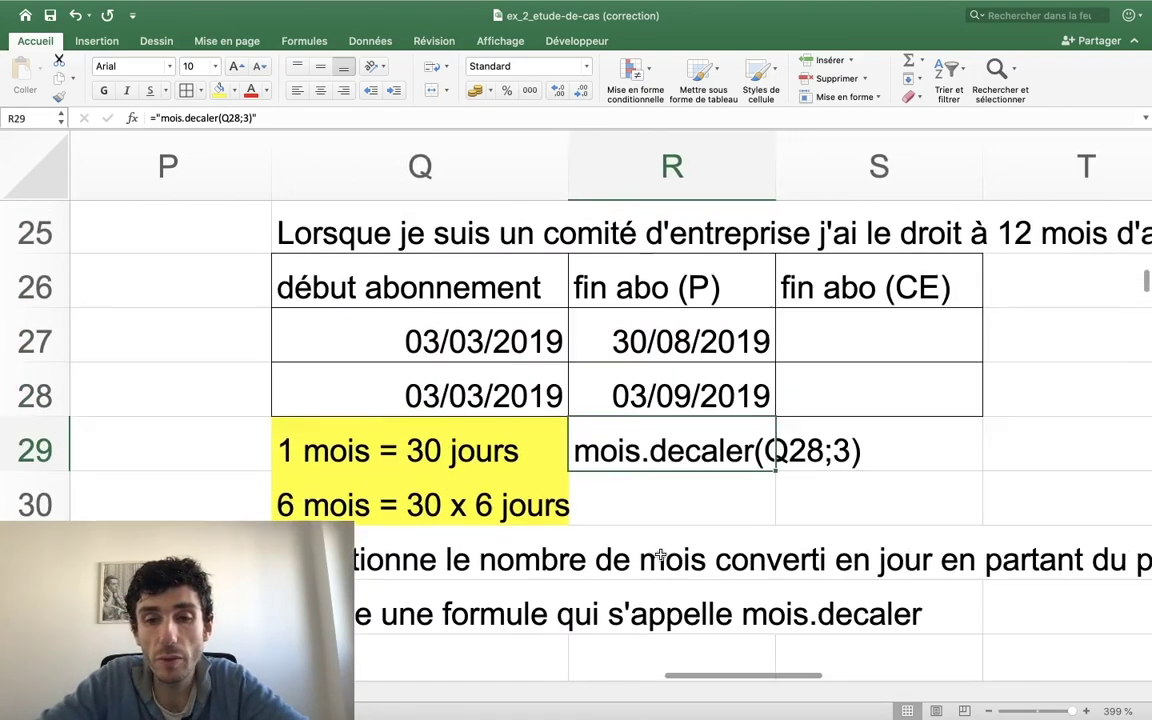
{"action": "scroll", "coordinate": [615, 485], "scroll_direction": "right", "scroll_amount": 1}
{"action": "scroll", "coordinate": [787, 337], "scroll_direction": "down", "scroll_amount": 3}
{"action": "scroll", "coordinate": [787, 337], "scroll_direction": "left", "scroll_amount": 1}
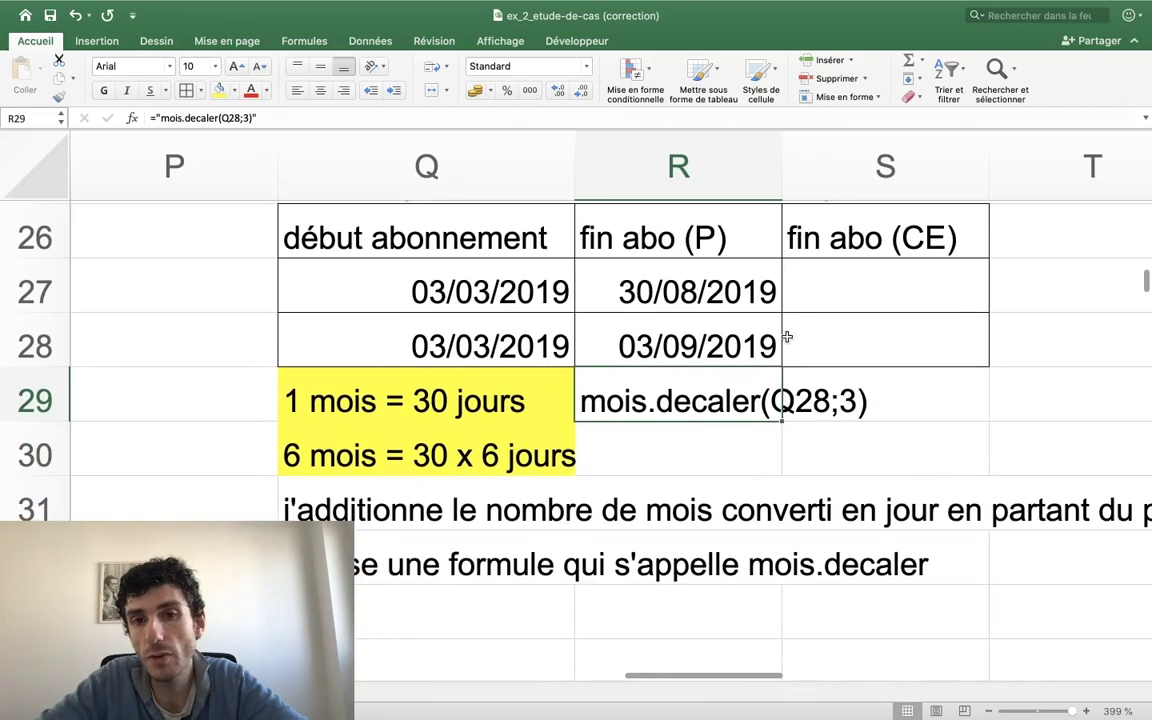
{"action": "scroll", "coordinate": [419, 527], "scroll_direction": "left", "scroll_amount": 2}
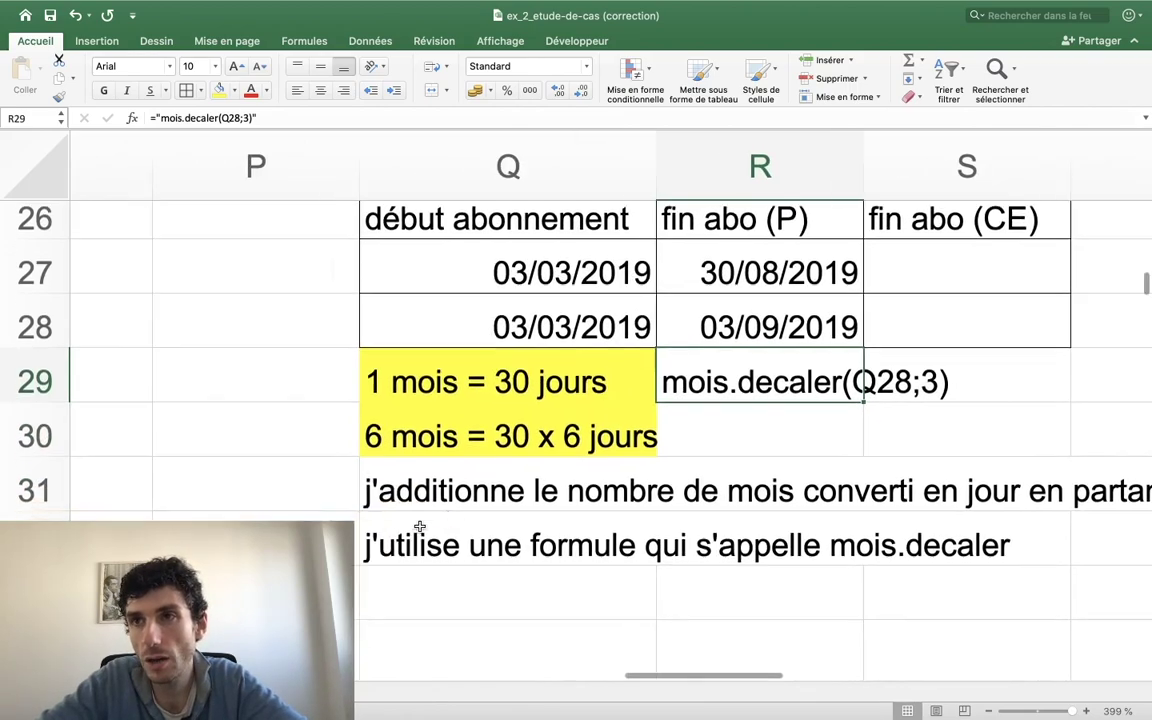
{"action": "scroll", "coordinate": [419, 526], "scroll_direction": "down", "scroll_amount": 1}
{"action": "scroll", "coordinate": [419, 526], "scroll_direction": "right", "scroll_amount": 1}
{"action": "scroll", "coordinate": [419, 527], "scroll_direction": "up", "scroll_amount": 1}
{"action": "scroll", "coordinate": [419, 527], "scroll_direction": "right", "scroll_amount": 1}
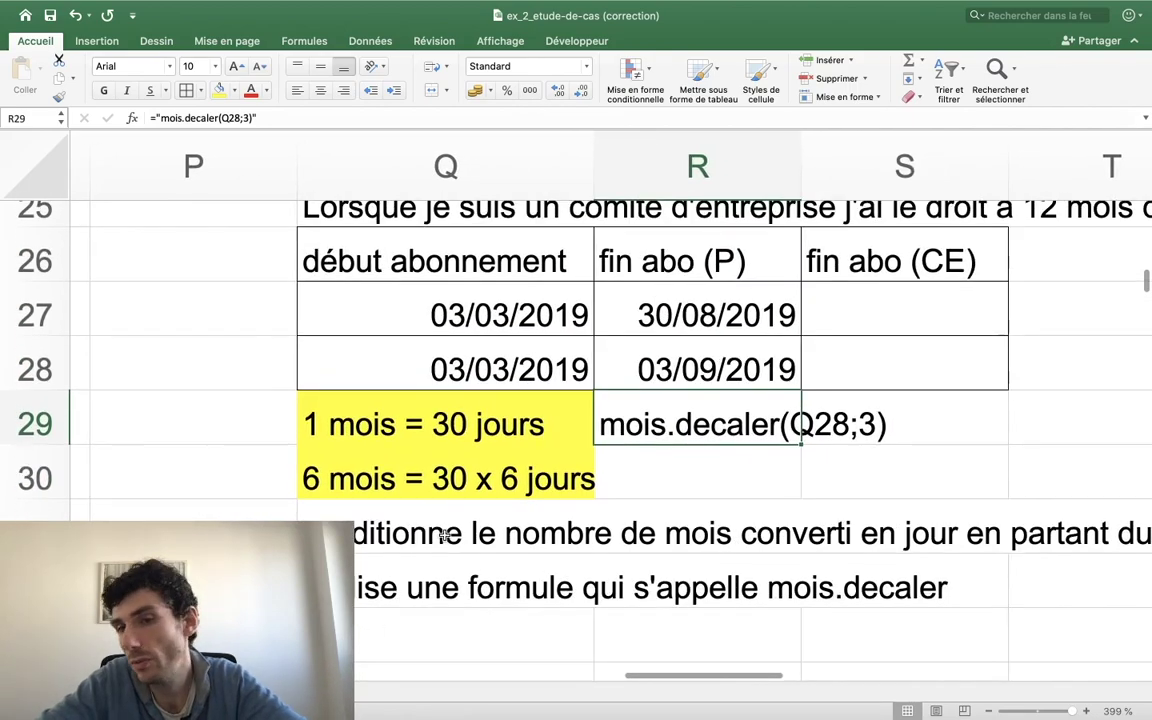
{"action": "scroll", "coordinate": [444, 536], "scroll_direction": "left", "scroll_amount": 1}
{"action": "scroll", "coordinate": [436, 536], "scroll_direction": "right", "scroll_amount": 3}
{"action": "scroll", "coordinate": [436, 536], "scroll_direction": "down", "scroll_amount": 1}
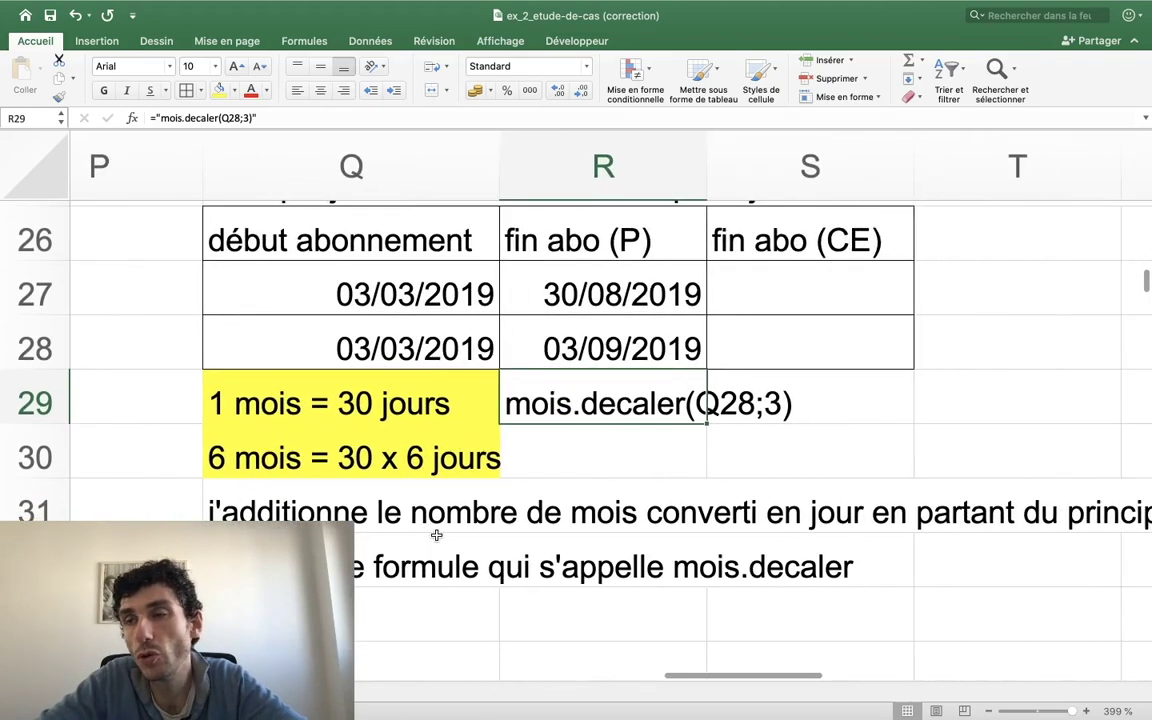
{"action": "scroll", "coordinate": [436, 536], "scroll_direction": "right", "scroll_amount": 1}
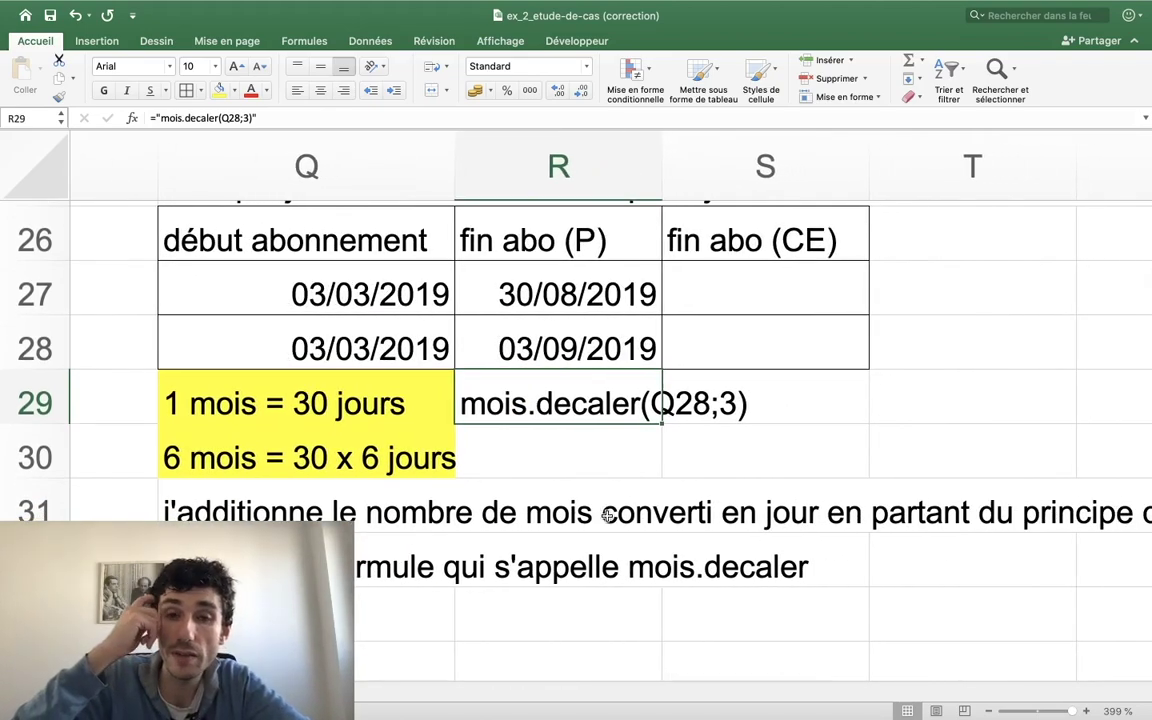
{"action": "left_click", "coordinate": [729, 298]}
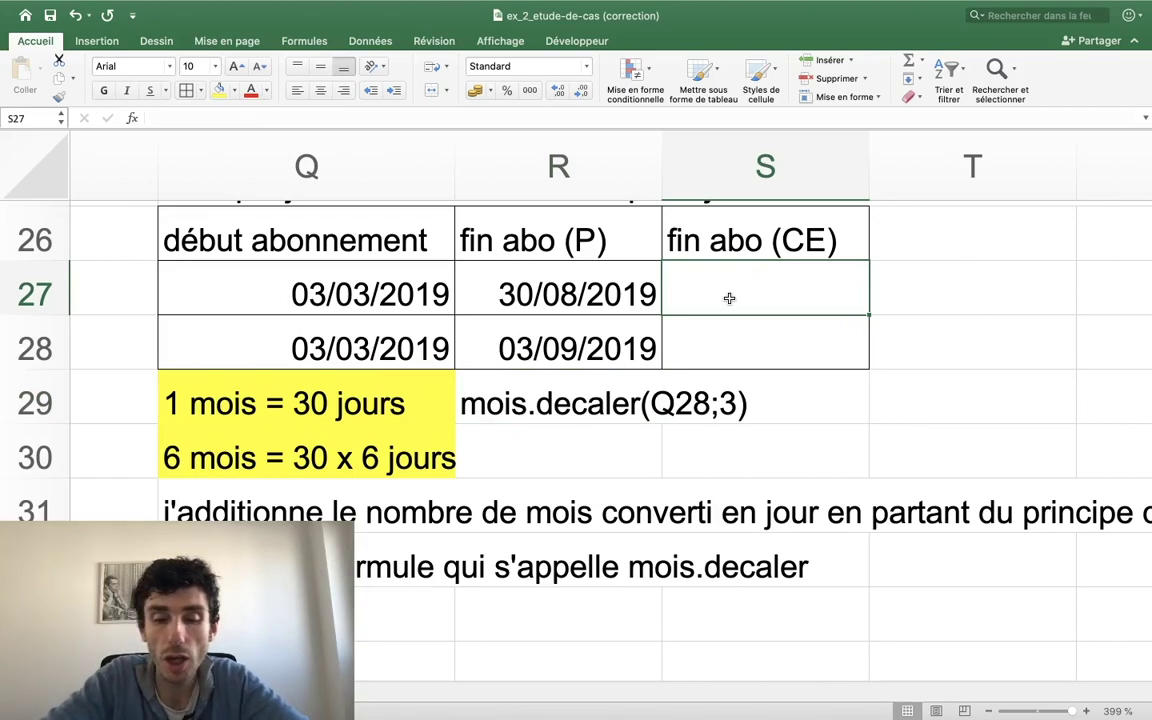
Enter =Q27-365 in S27 so the CE end date shows 03/03/2018.
{"action": "type", "text": "="}
{"action": "left_click", "coordinate": [560, 294]}
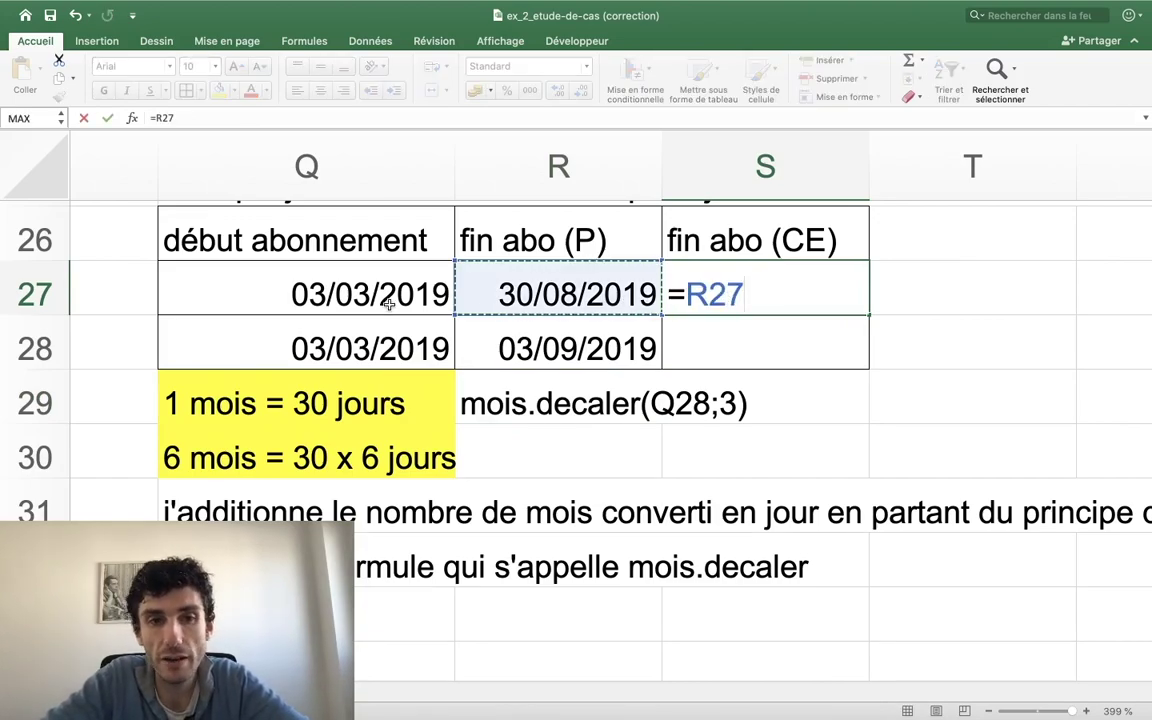
{"action": "left_click", "coordinate": [378, 296]}
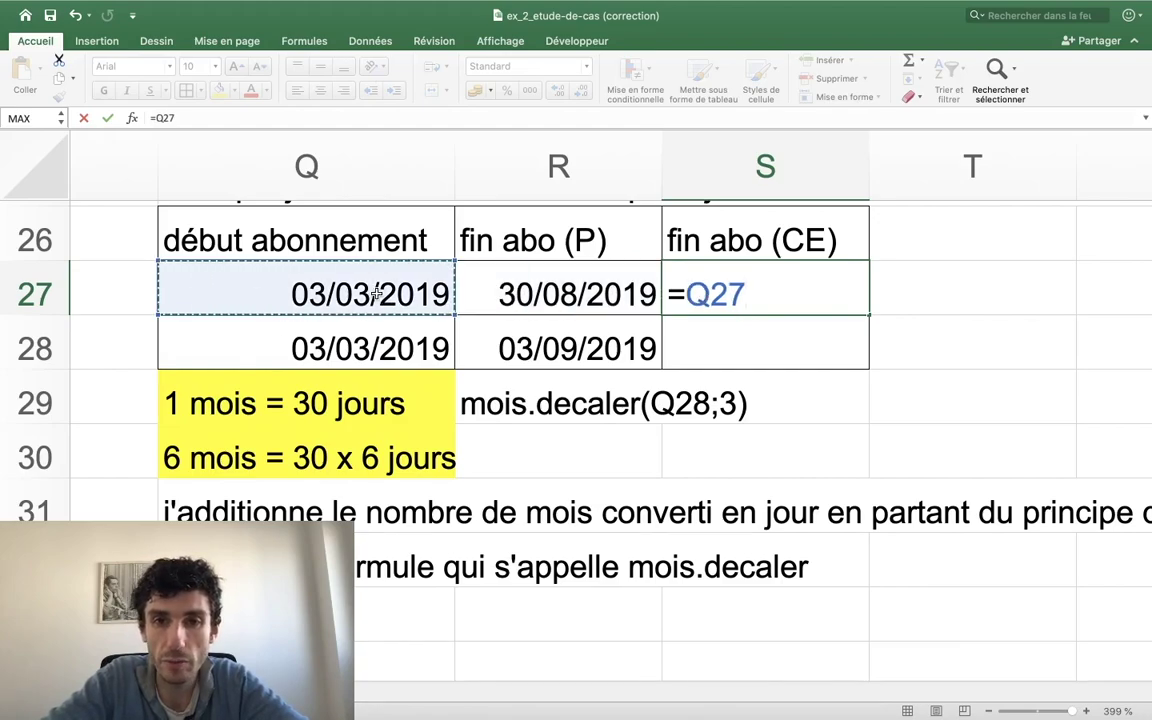
{"action": "type", "text": "-"}
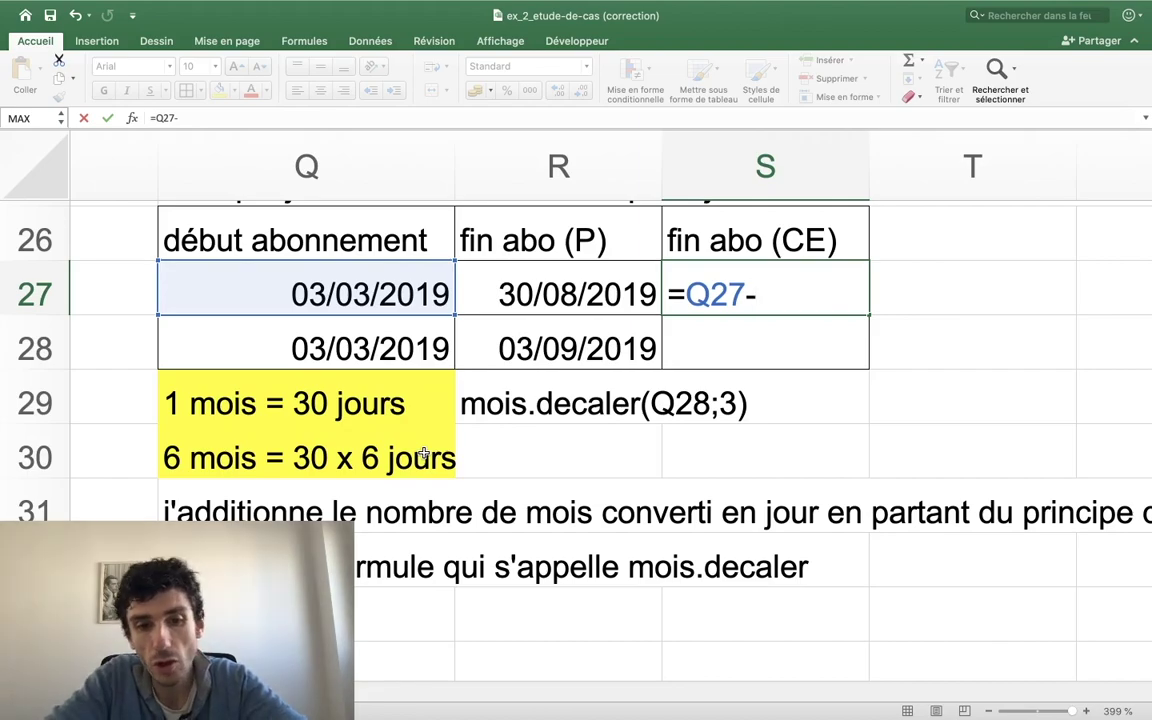
{"action": "type", "text": "356"}
{"action": "key", "text": "BackSpace"}
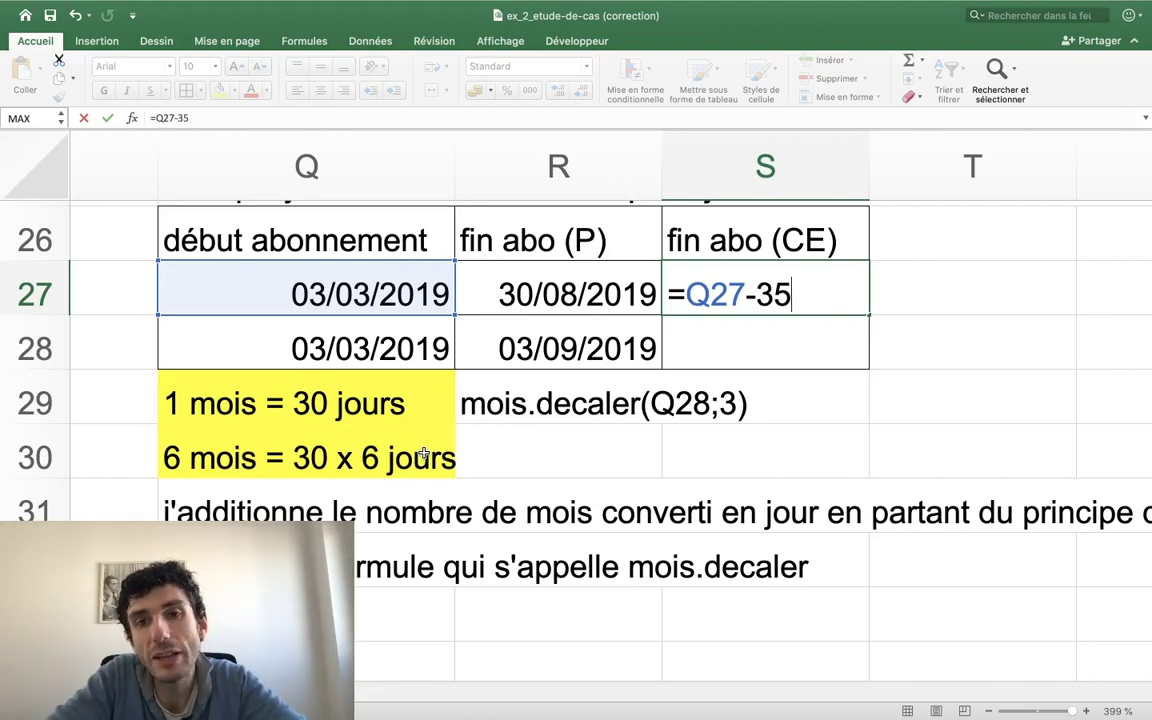
{"action": "key", "text": "BackSpace"}
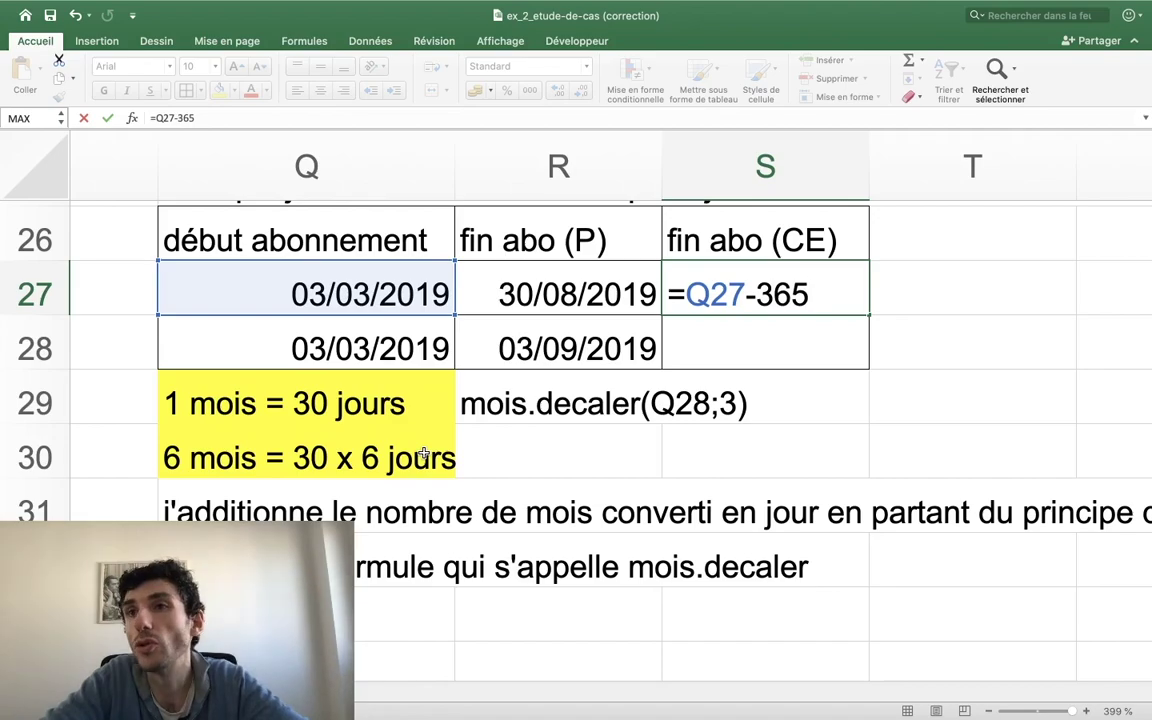
{"action": "key", "text": "Escape"}
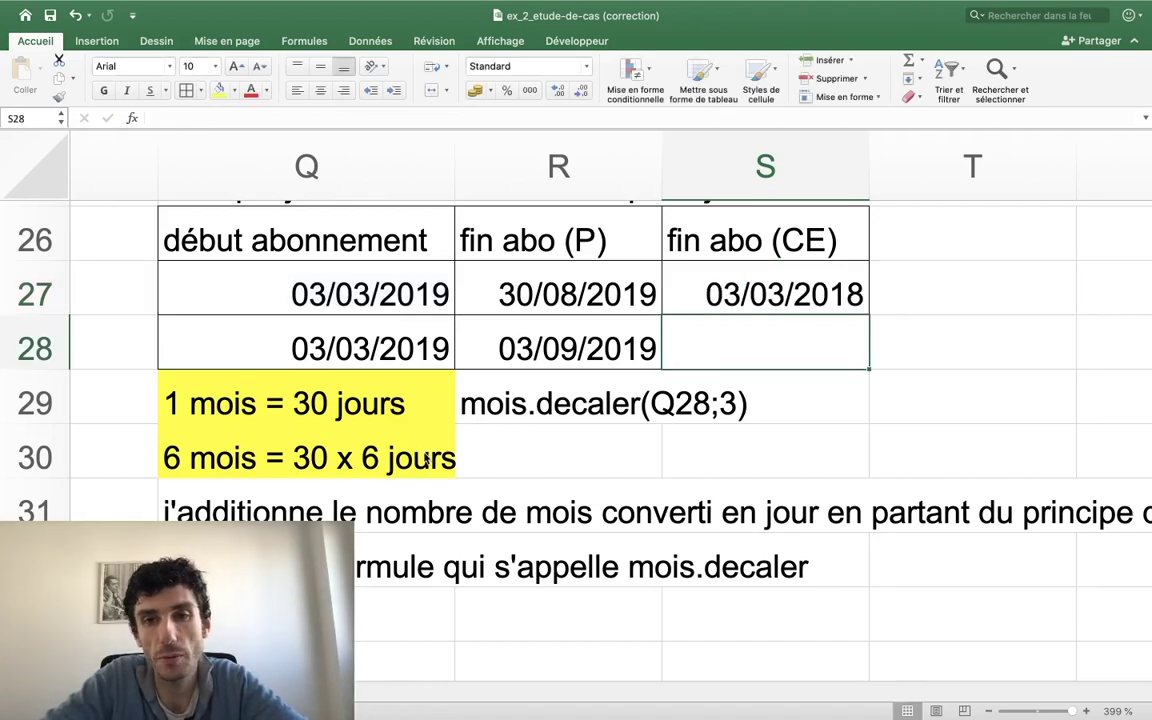
Step across row 27 to compare the dates and return to S27.
{"action": "key", "text": "Up"}
{"action": "key", "text": "Up"}
{"action": "key", "text": "Left"}
{"action": "key", "text": "Down"}
{"action": "key", "text": "Down"}
{"action": "key", "text": "Left"}
{"action": "key", "text": "Left"}
{"action": "key", "text": "Up"}
{"action": "key", "text": "Right"}
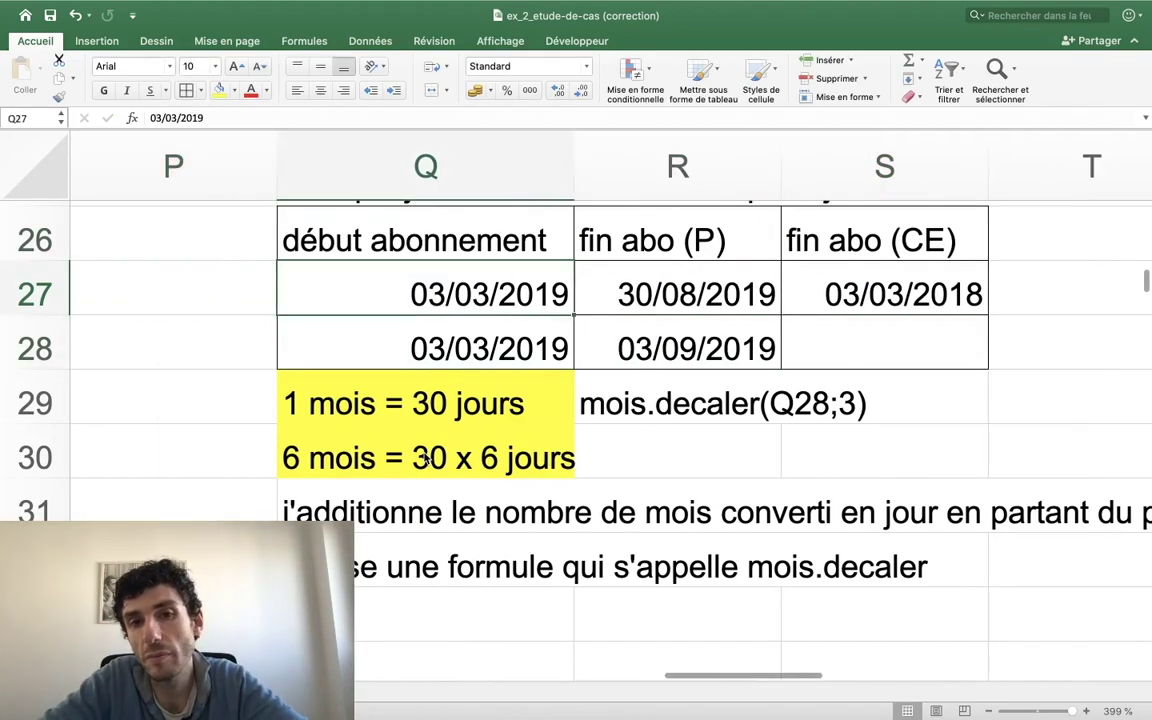
{"action": "key", "text": "Right"}
{"action": "key", "text": "Right"}
{"action": "key", "text": "Right"}
{"action": "key", "text": "Left"}
{"action": "key", "text": "Left"}
{"action": "key", "text": "Right"}
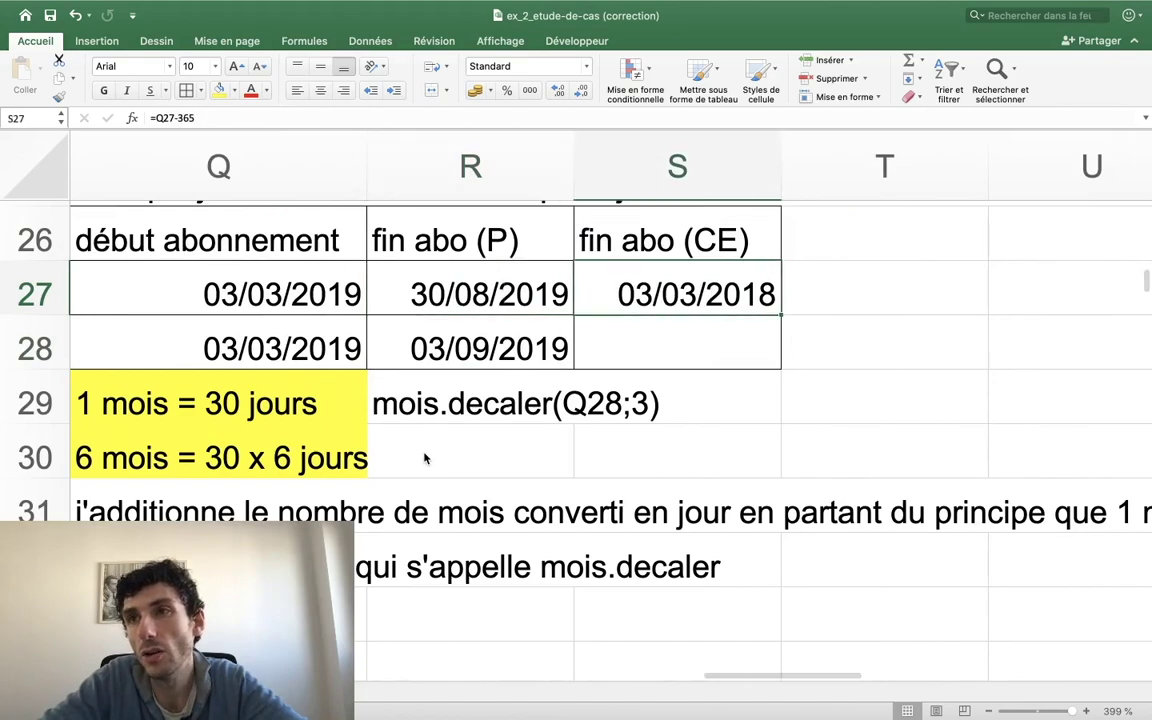
{"action": "key", "text": "Right"}
{"action": "key", "text": "Left"}
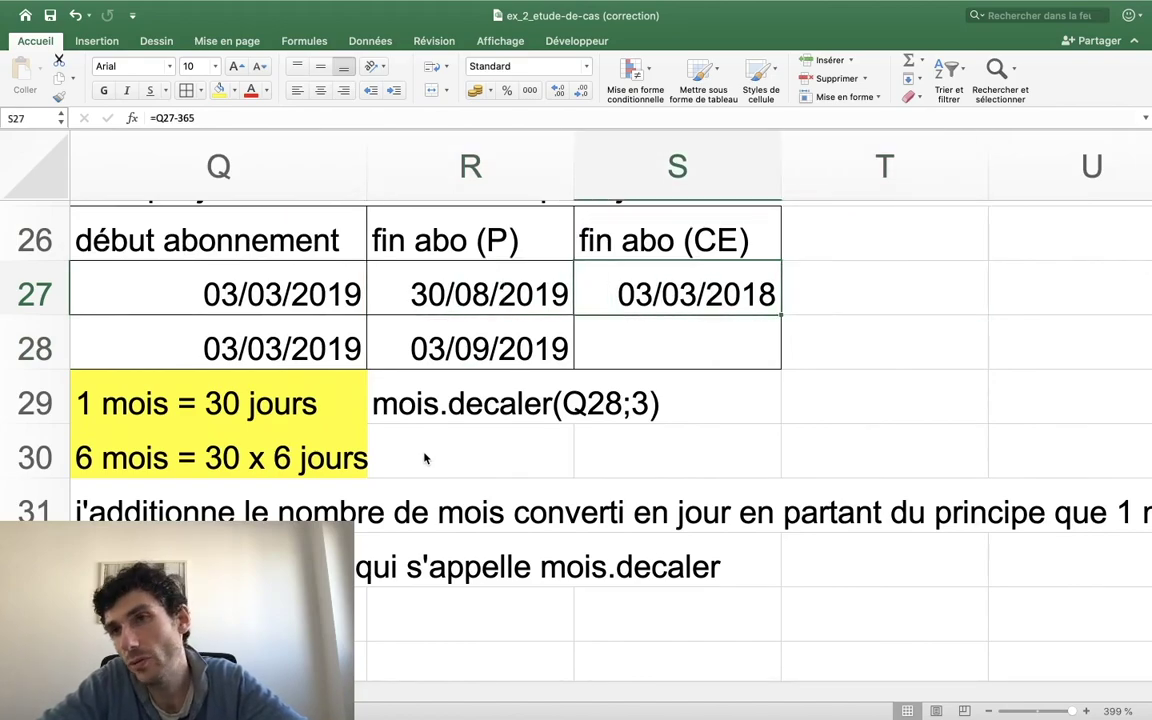
Enter =MOIS.DECALER(Q28;12) in S28.
{"action": "key", "text": "Down"}
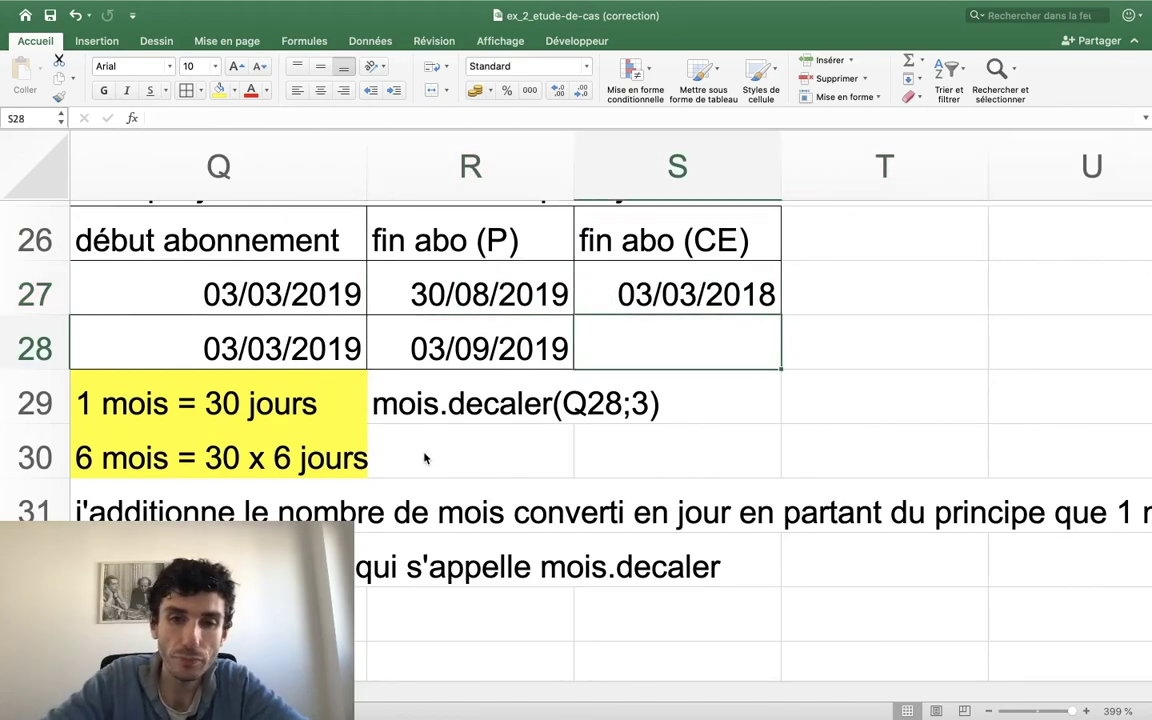
{"action": "type", "text": "="}
{"action": "key", "text": "BackSpace"}
{"action": "type", "text": "="}
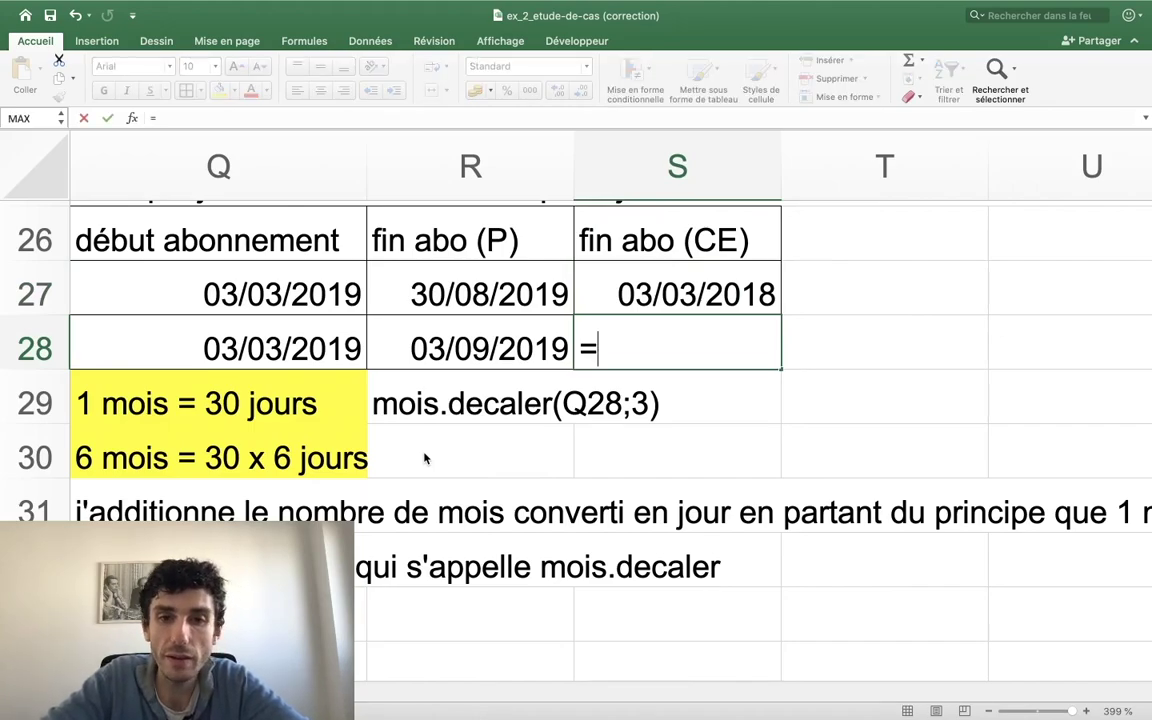
{"action": "key", "text": "BackSpace"}
{"action": "type", "text": "="}
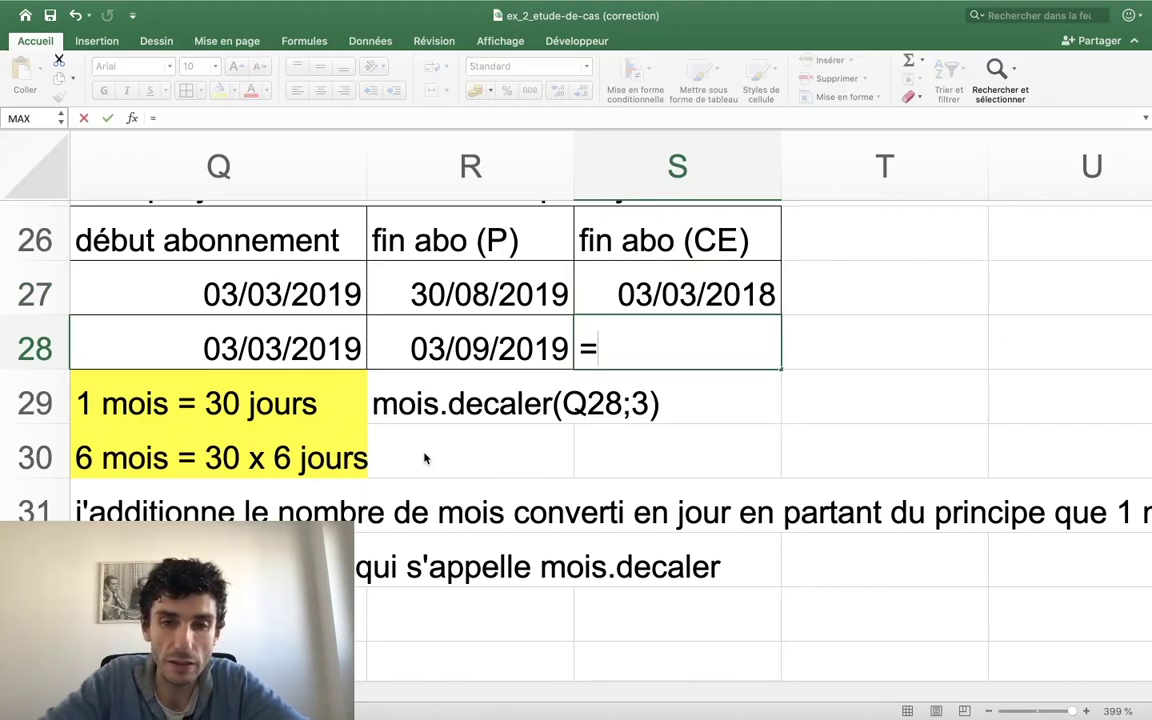
{"action": "type", "text": "m"}
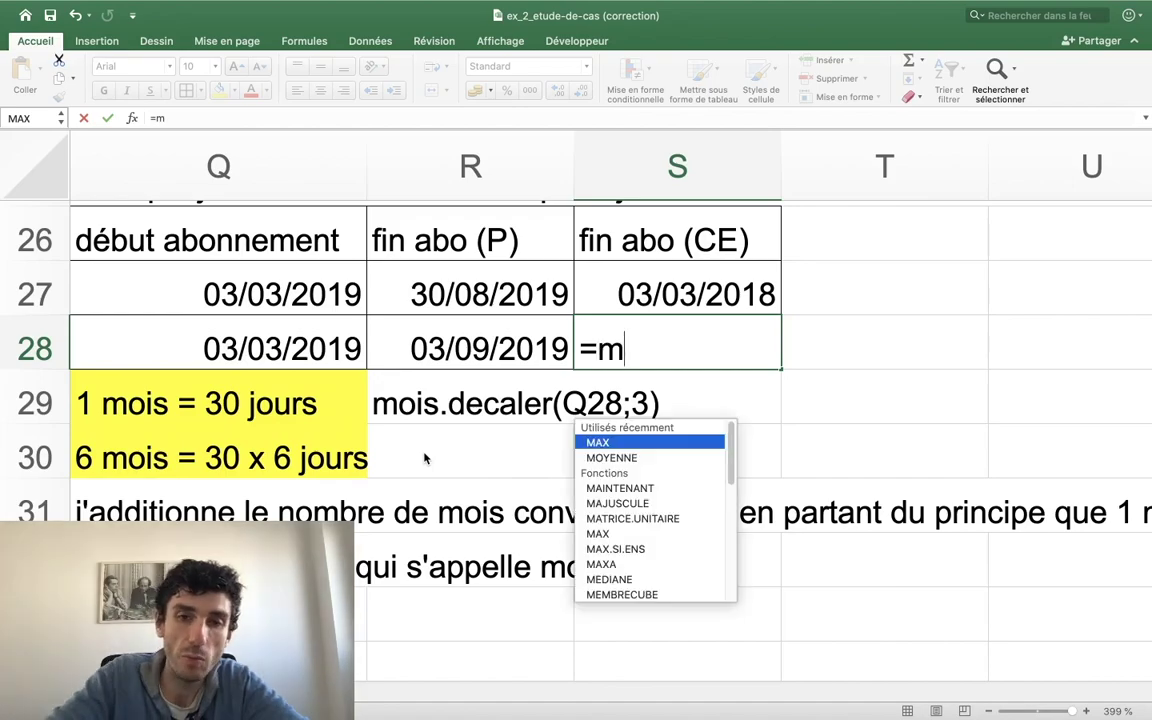
{"action": "key", "text": "BackSpace"}
{"action": "type", "text": "mois"}
{"action": "key", "text": "Down"}
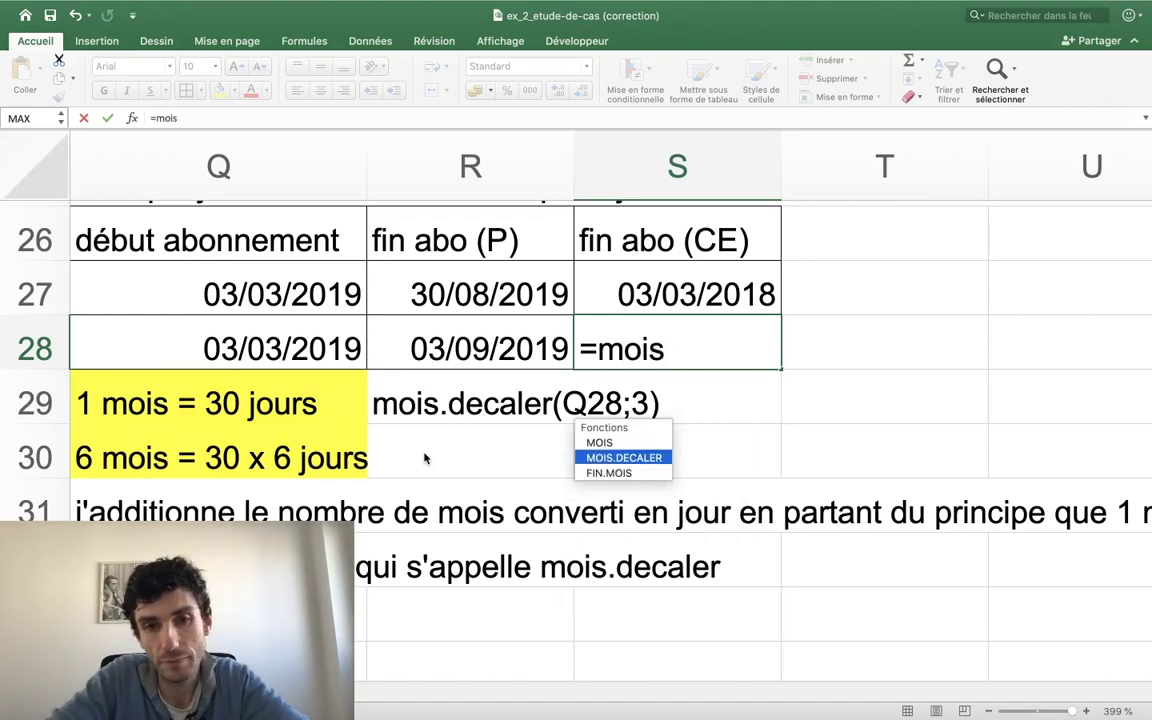
{"action": "key", "text": "Tab"}
{"action": "left_click", "coordinate": [331, 341]}
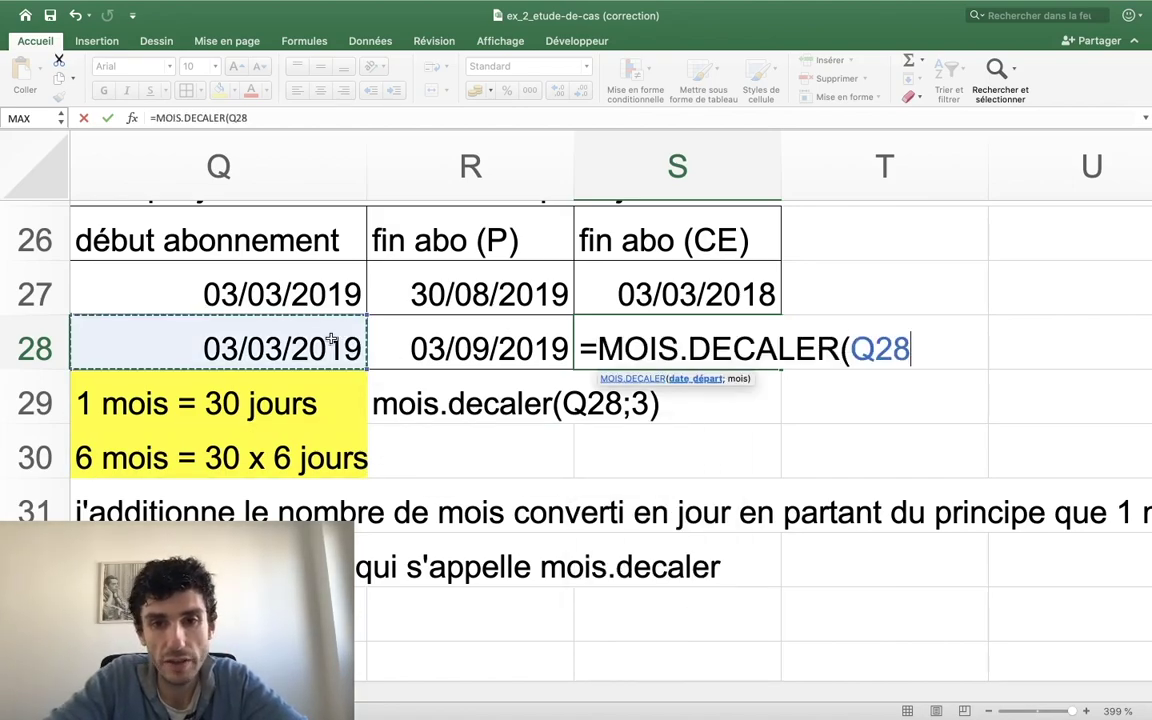
{"action": "type", "text": ","}
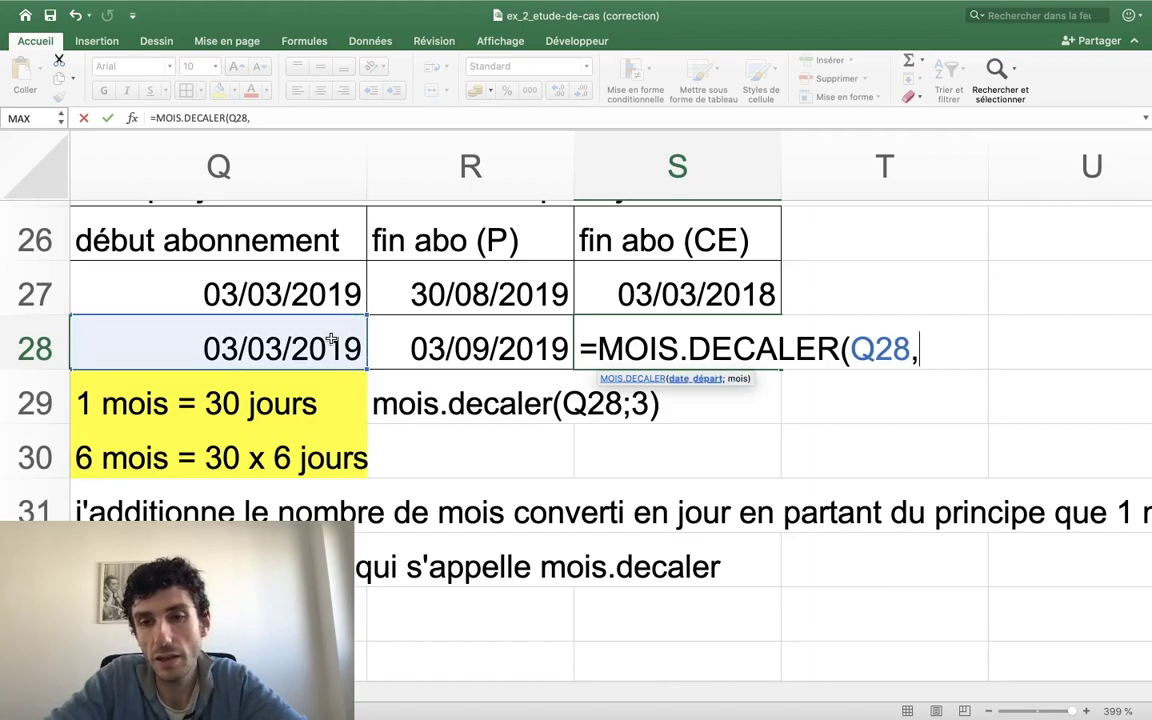
{"action": "type", "text": ")"}
{"action": "key", "text": "Return"}
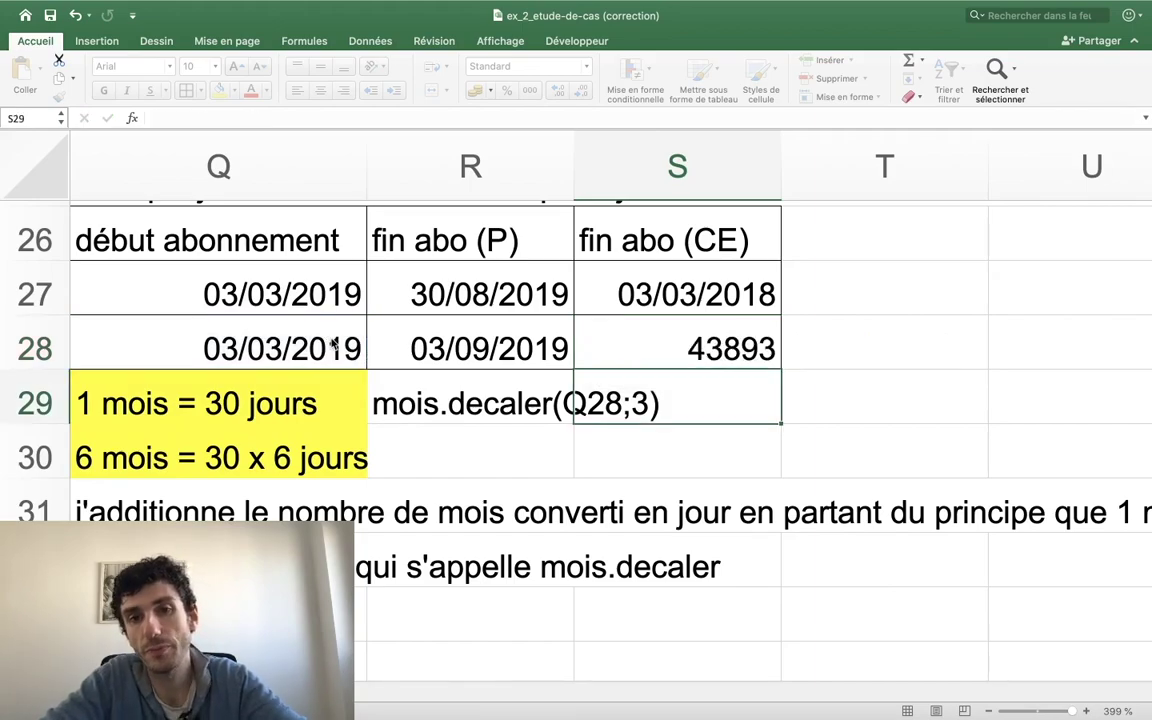
{"action": "key", "text": "Up"}
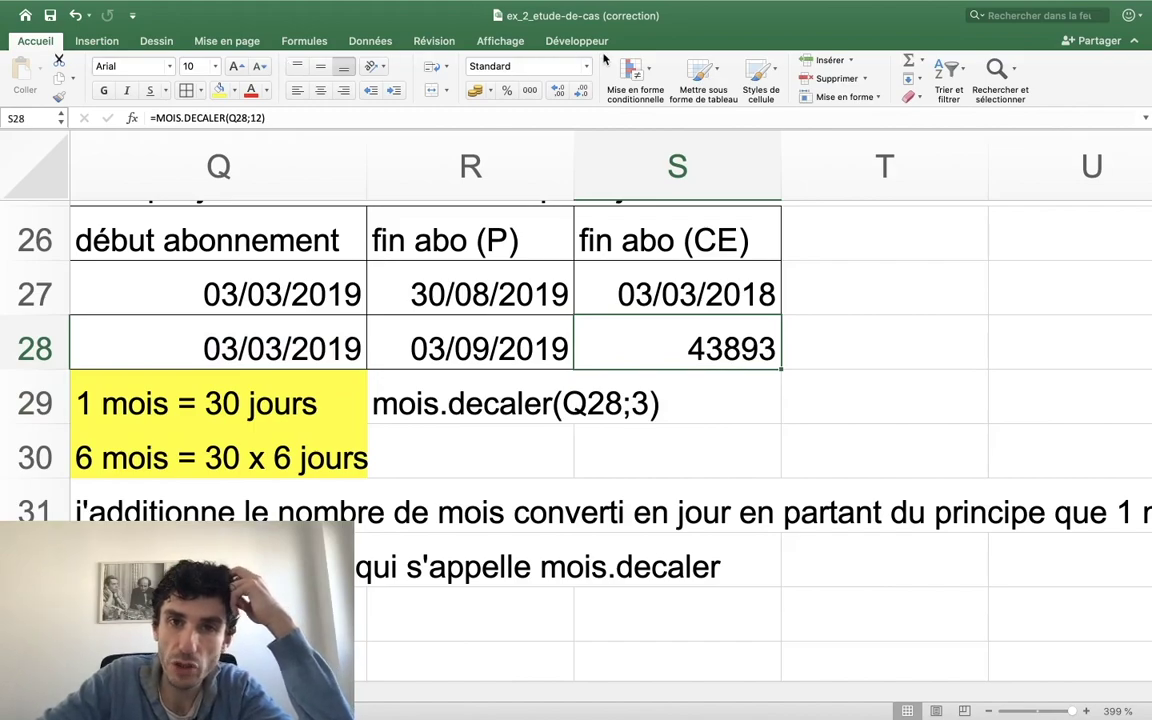
Format S28 as a short date (Date courte), showing 03/03/2020.
{"action": "left_click", "coordinate": [545, 66]}
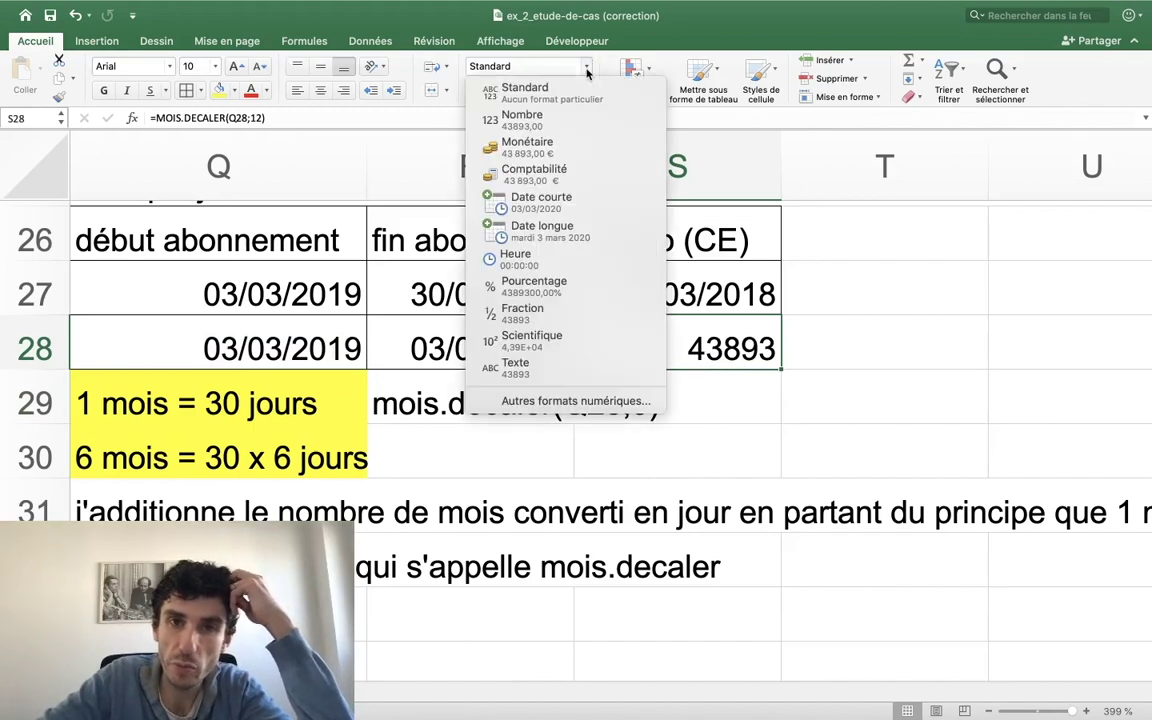
{"action": "left_click", "coordinate": [541, 201]}
{"action": "scroll", "coordinate": [717, 325], "scroll_direction": "up", "scroll_amount": 2}
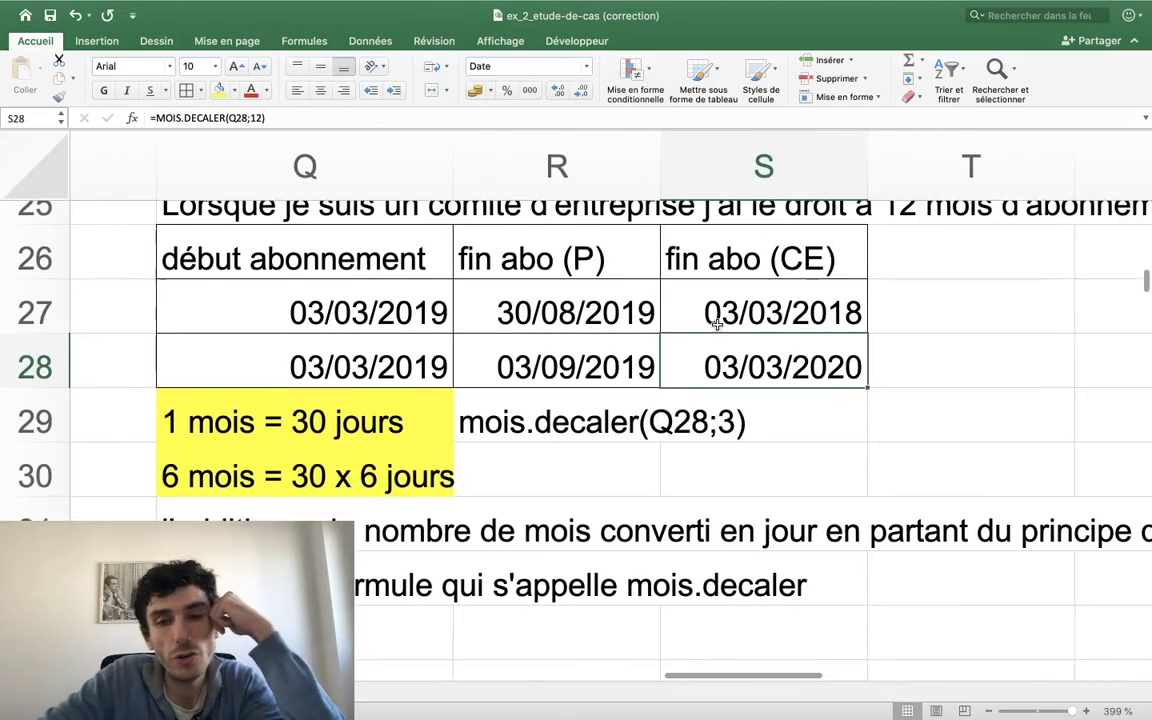
{"action": "scroll", "coordinate": [956, 254], "scroll_direction": "left", "scroll_amount": 3}
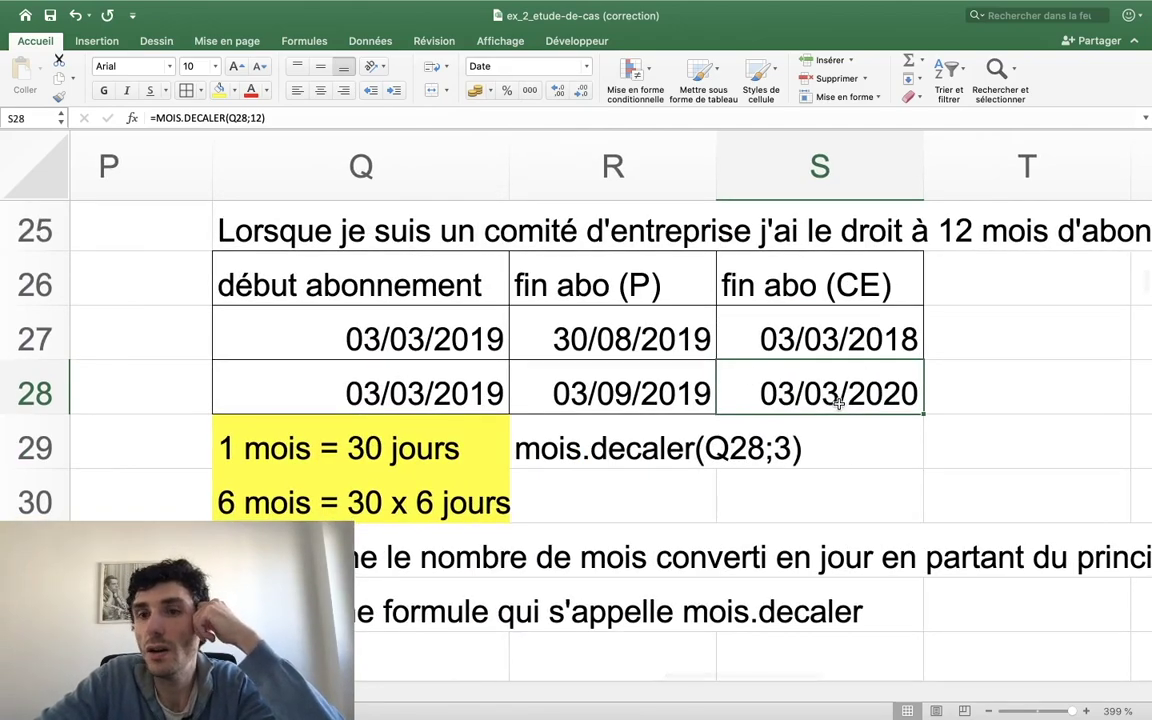
Scroll back up and left to the main subscription table headers around row 8.
{"action": "scroll", "coordinate": [811, 336], "scroll_direction": "down", "scroll_amount": 2}
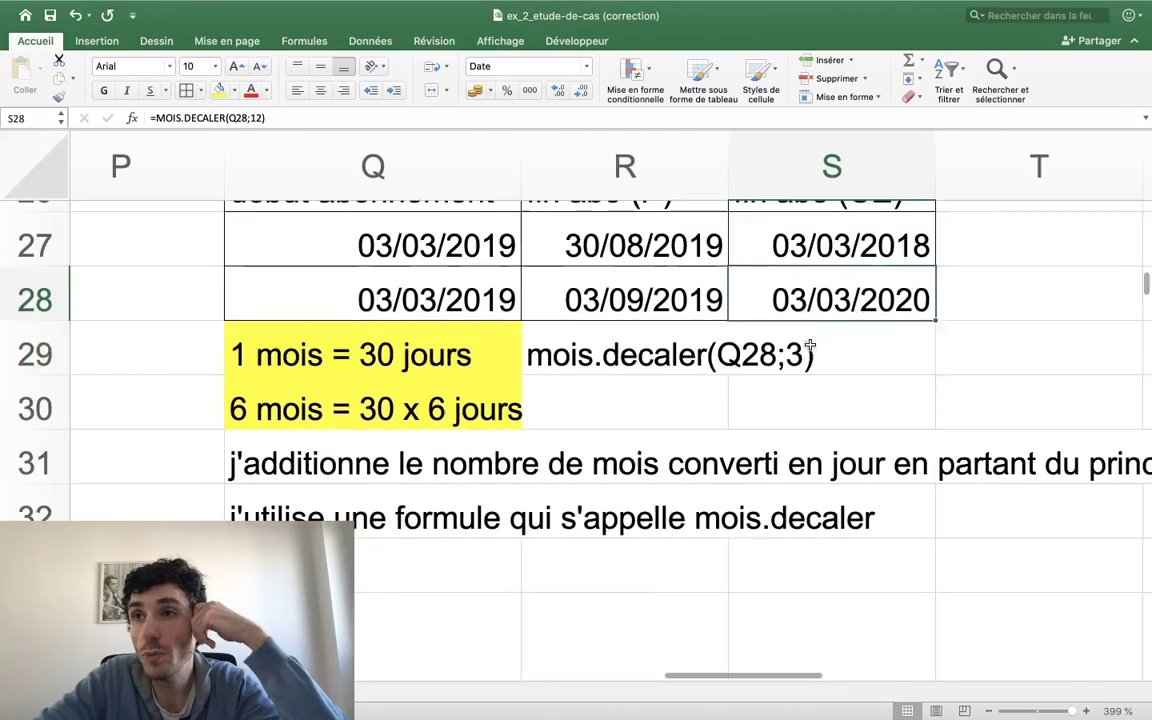
{"action": "scroll", "coordinate": [810, 345], "scroll_direction": "right", "scroll_amount": 1}
{"action": "scroll", "coordinate": [810, 345], "scroll_direction": "right", "scroll_amount": 1}
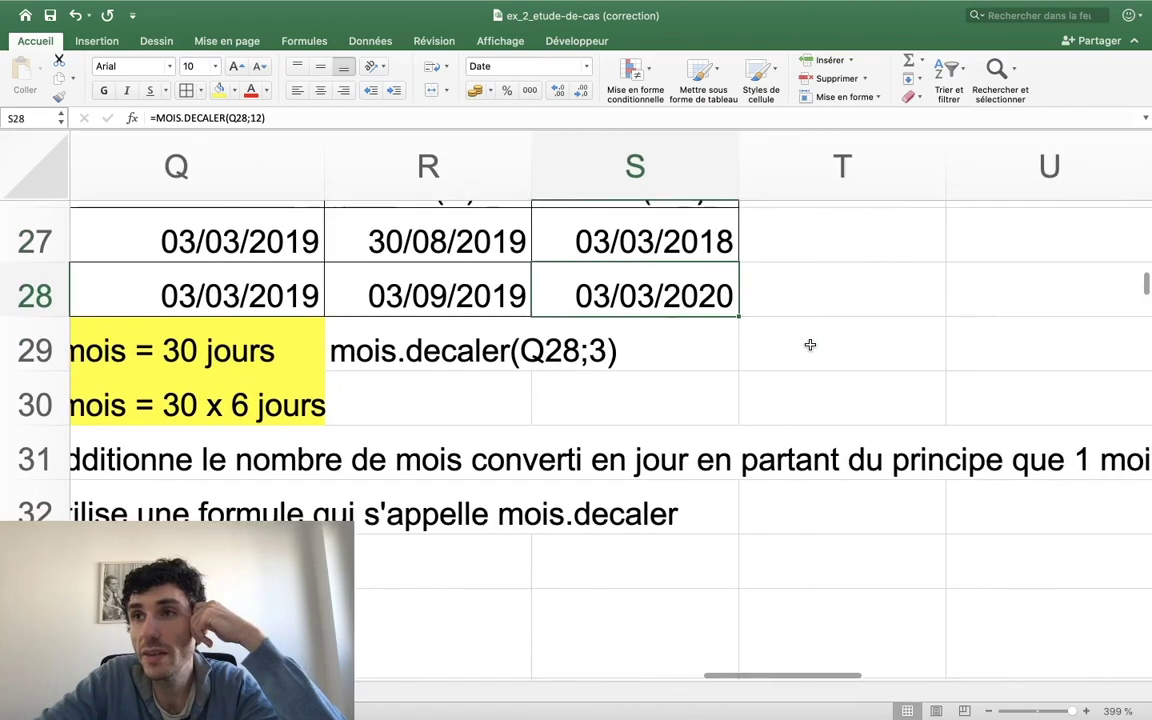
{"action": "scroll", "coordinate": [810, 345], "scroll_direction": "down", "scroll_amount": 1}
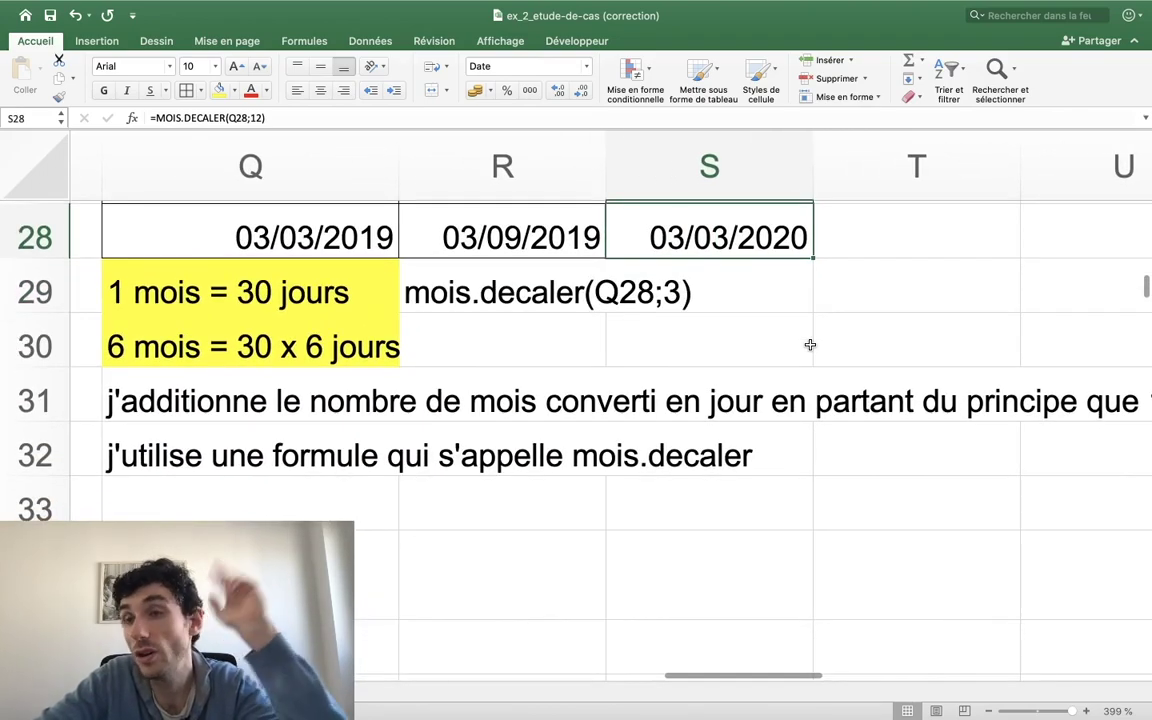
{"action": "scroll", "coordinate": [810, 345], "scroll_direction": "left", "scroll_amount": 1}
{"action": "scroll", "coordinate": [810, 345], "scroll_direction": "down", "scroll_amount": 2}
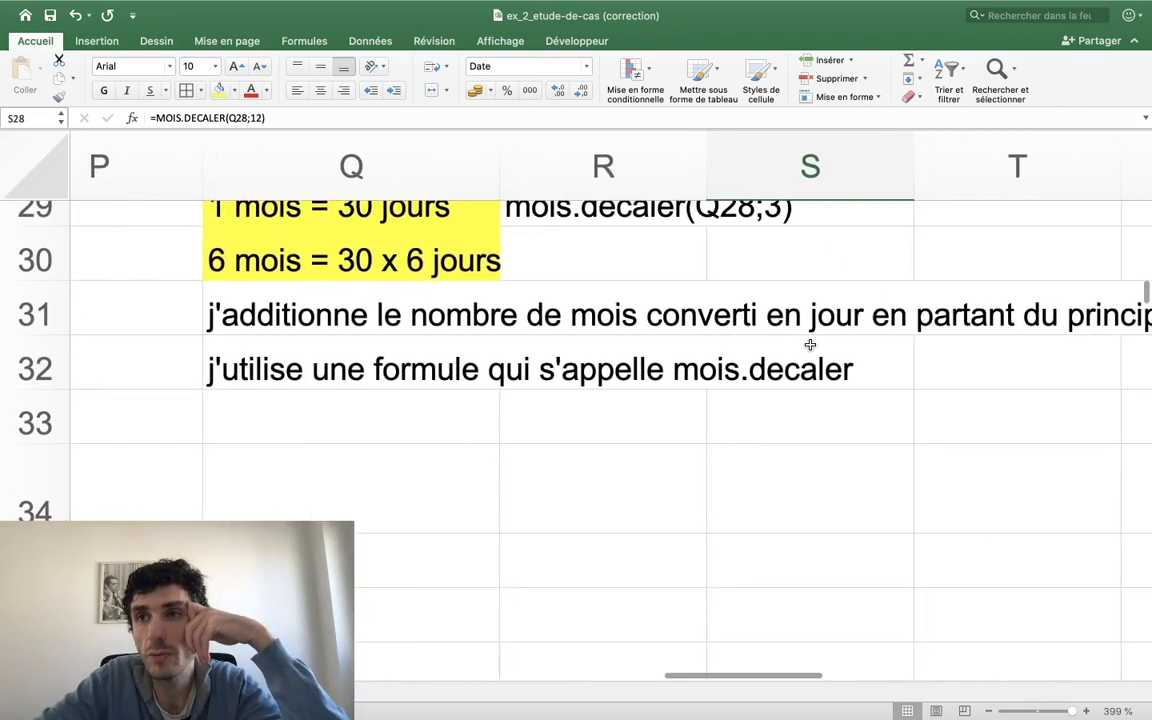
{"action": "scroll", "coordinate": [810, 345], "scroll_direction": "up", "scroll_amount": 3}
{"action": "scroll", "coordinate": [810, 345], "scroll_direction": "right", "scroll_amount": 1}
{"action": "scroll", "coordinate": [810, 345], "scroll_direction": "left", "scroll_amount": 2}
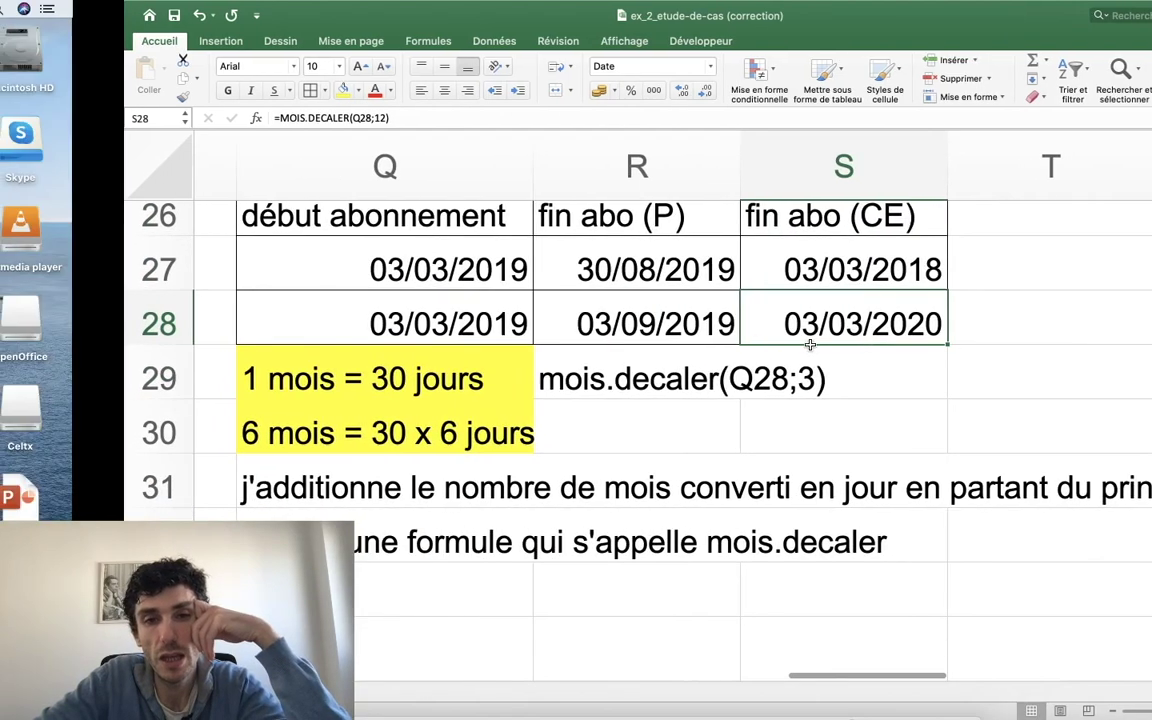
{"action": "scroll", "coordinate": [810, 345], "scroll_direction": "left", "scroll_amount": 2}
{"action": "scroll", "coordinate": [810, 345], "scroll_direction": "left", "scroll_amount": 5}
{"action": "scroll", "coordinate": [810, 345], "scroll_direction": "up", "scroll_amount": 3}
{"action": "scroll", "coordinate": [815, 352], "scroll_direction": "up", "scroll_amount": 1}
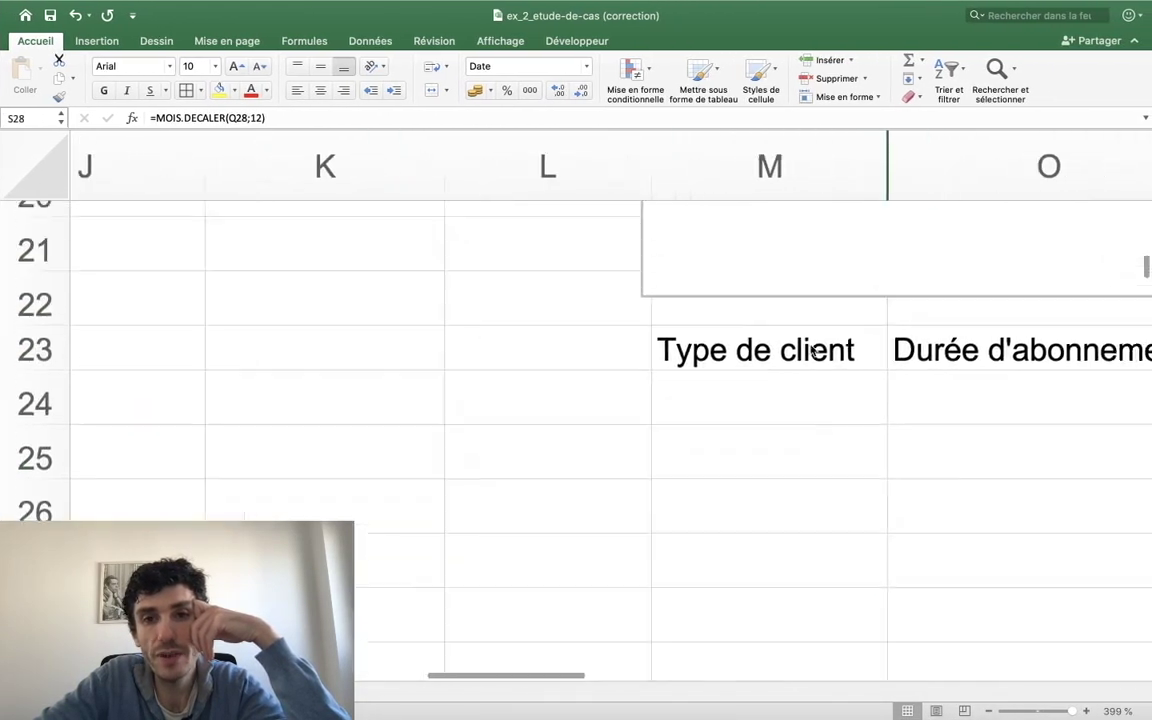
{"action": "scroll", "coordinate": [815, 352], "scroll_direction": "up", "scroll_amount": 5}
{"action": "scroll", "coordinate": [815, 352], "scroll_direction": "up", "scroll_amount": 8}
{"action": "scroll", "coordinate": [815, 352], "scroll_direction": "left", "scroll_amount": 2}
{"action": "scroll", "coordinate": [813, 351], "scroll_direction": "left", "scroll_amount": 2}
{"action": "scroll", "coordinate": [811, 350], "scroll_direction": "down", "scroll_amount": 1}
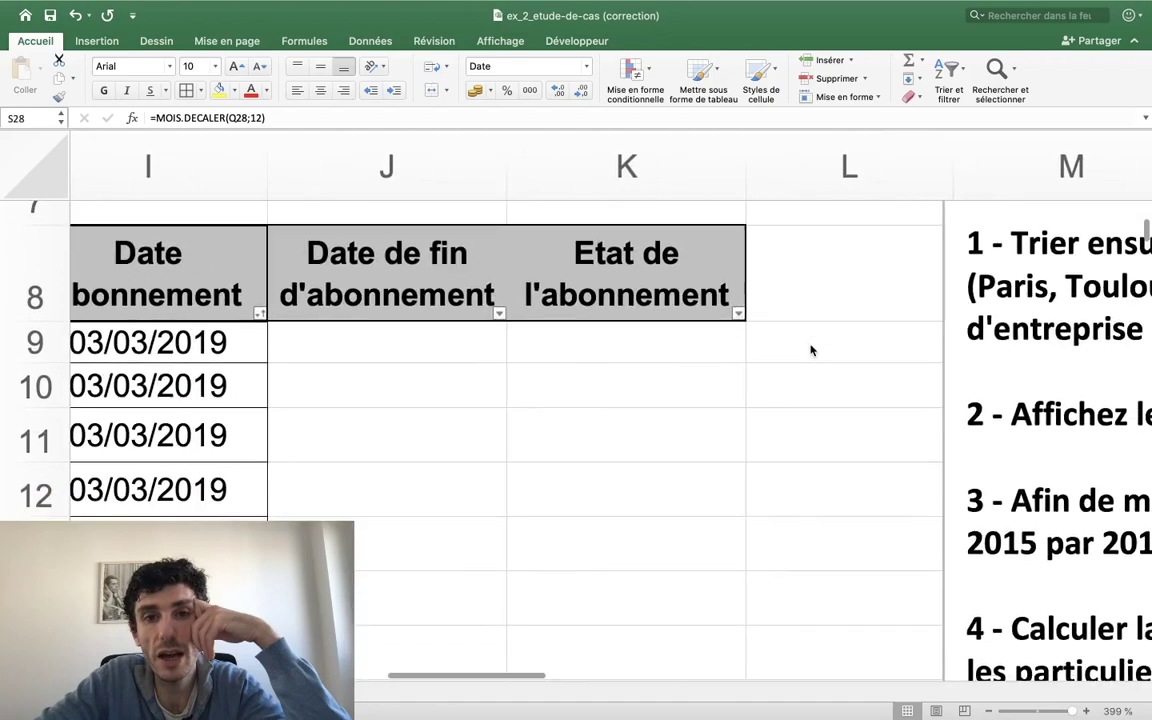
{"action": "scroll", "coordinate": [811, 350], "scroll_direction": "left", "scroll_amount": 3}
{"action": "scroll", "coordinate": [650, 340], "scroll_direction": "up", "scroll_amount": 2}
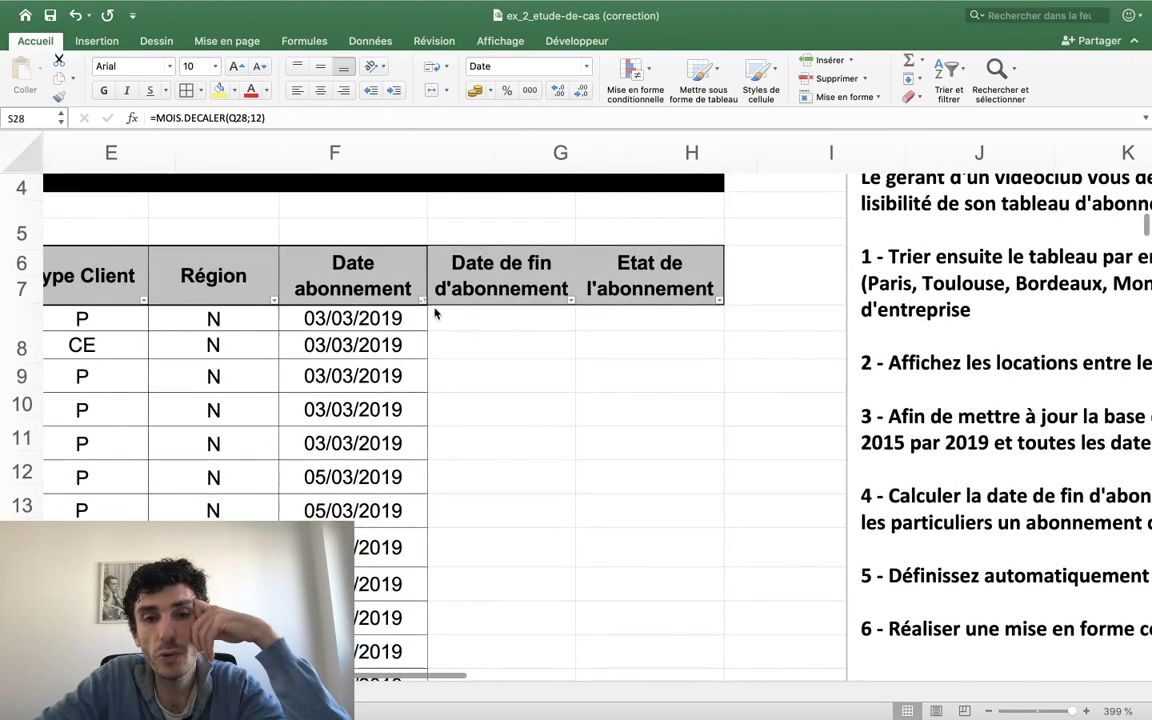
Clear the 'Type de client' and 'Durée d'abonnement' labels in M23:O23.
{"action": "left_click", "coordinate": [465, 312]}
{"action": "left_click", "coordinate": [403, 349]}
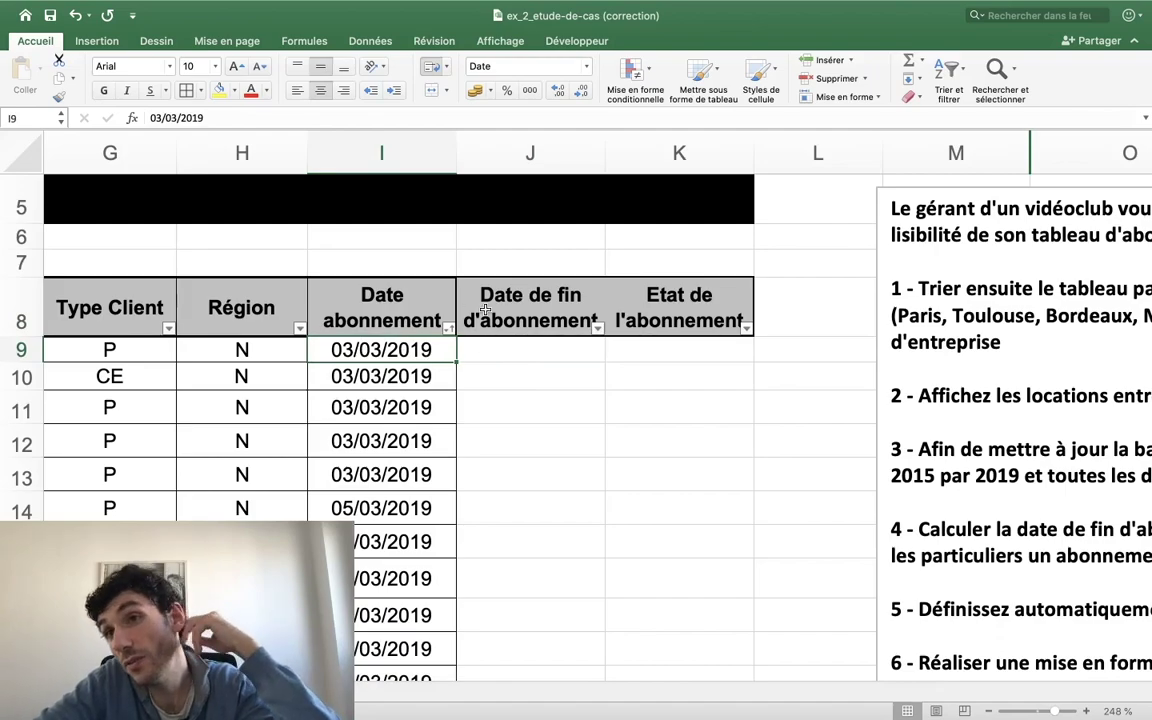
{"action": "scroll", "coordinate": [485, 310], "scroll_direction": "left", "scroll_amount": 4}
{"action": "scroll", "coordinate": [485, 310], "scroll_direction": "left", "scroll_amount": 3}
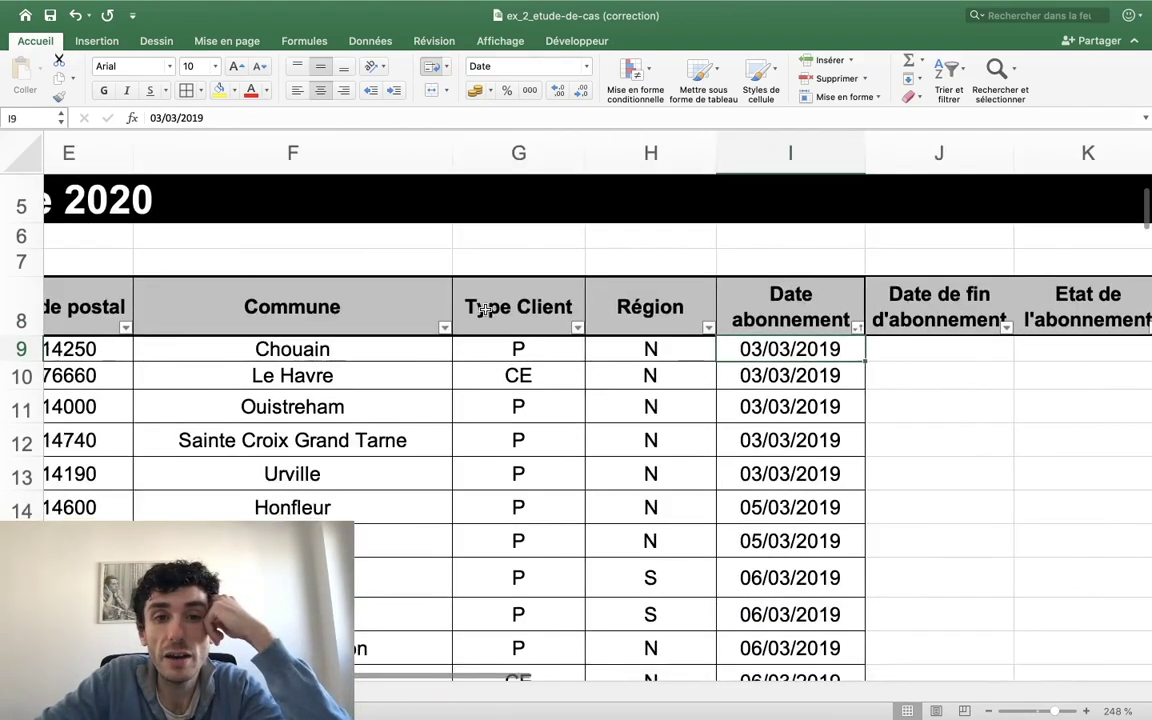
{"action": "scroll", "coordinate": [485, 310], "scroll_direction": "left", "scroll_amount": 3}
{"action": "scroll", "coordinate": [485, 310], "scroll_direction": "right", "scroll_amount": 3}
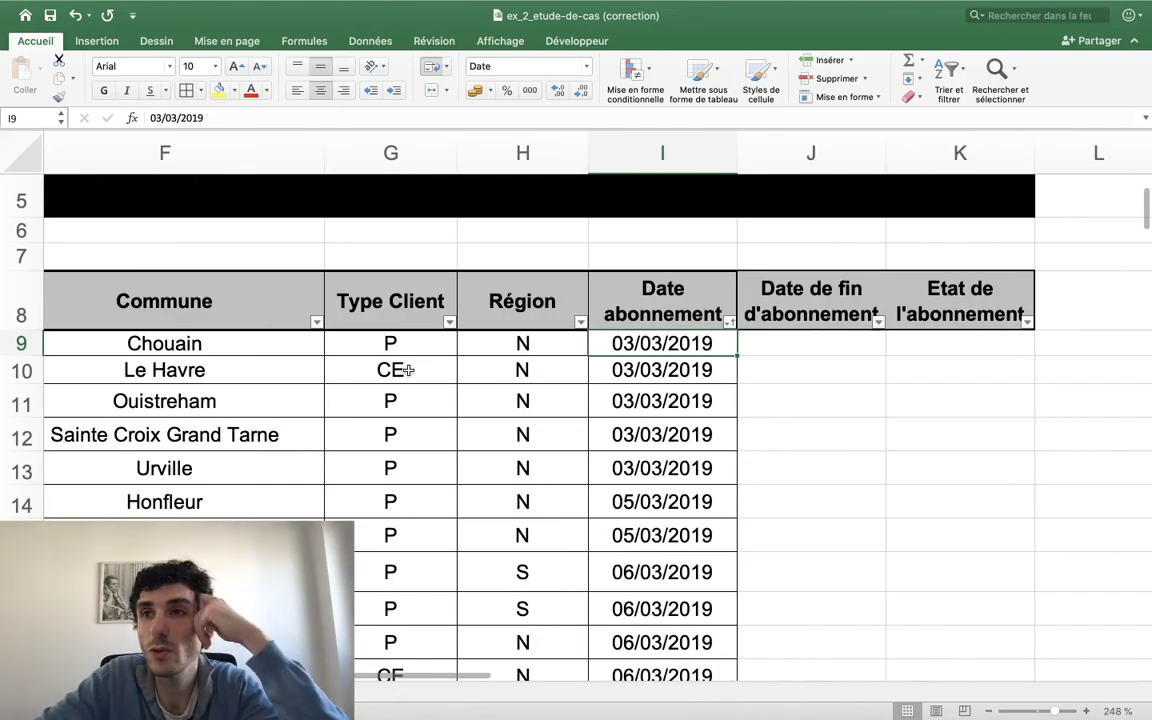
{"action": "scroll", "coordinate": [404, 368], "scroll_direction": "right", "scroll_amount": 3}
{"action": "scroll", "coordinate": [408, 370], "scroll_direction": "right", "scroll_amount": 2}
{"action": "scroll", "coordinate": [408, 370], "scroll_direction": "right", "scroll_amount": 2}
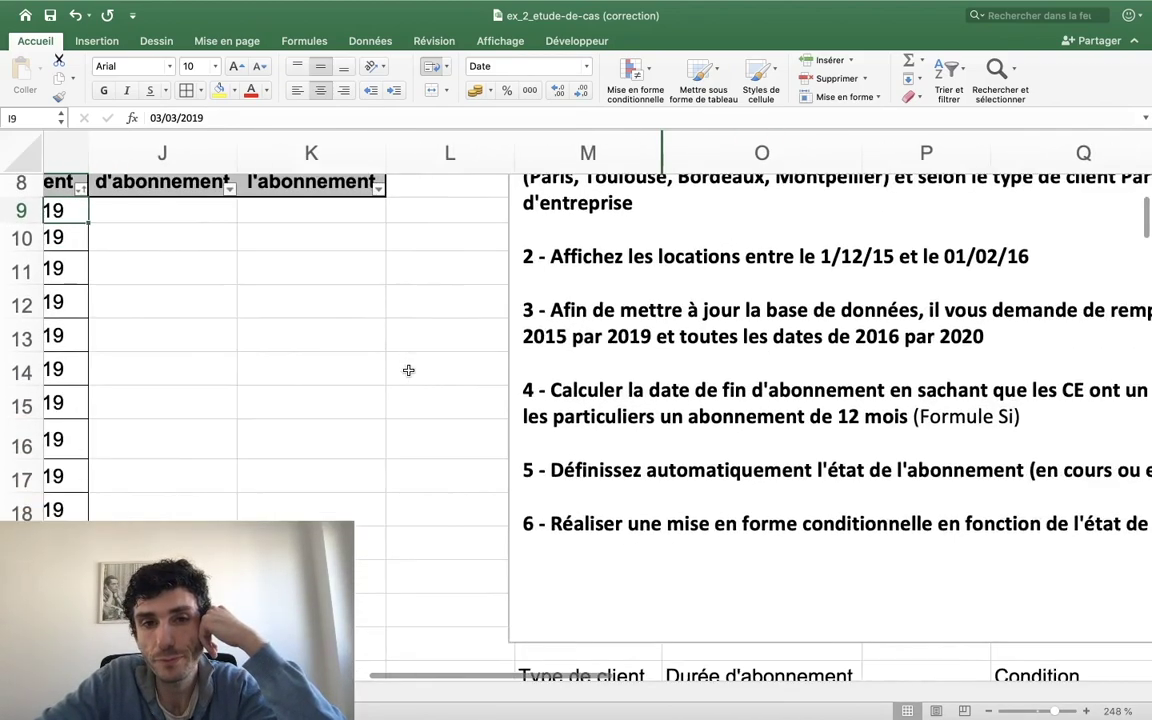
{"action": "scroll", "coordinate": [408, 370], "scroll_direction": "down", "scroll_amount": 5}
{"action": "scroll", "coordinate": [408, 370], "scroll_direction": "down", "scroll_amount": 1}
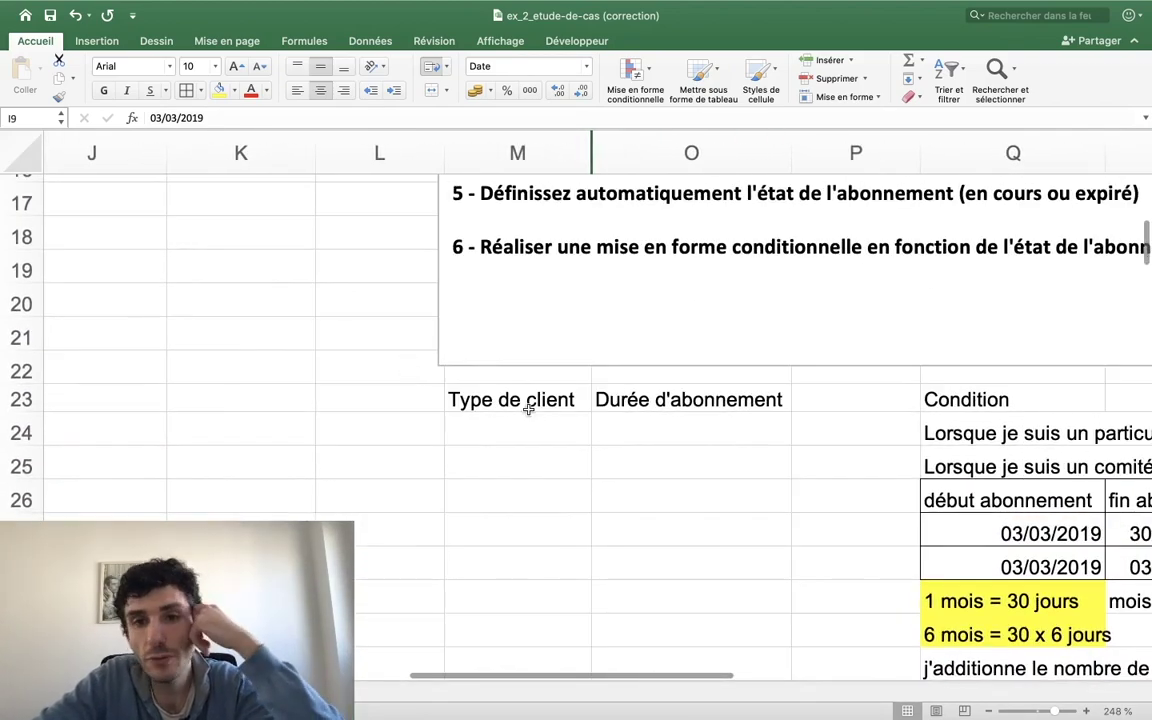
{"action": "left_click_drag", "start_coordinate": [524, 401], "coordinate": [661, 400]}
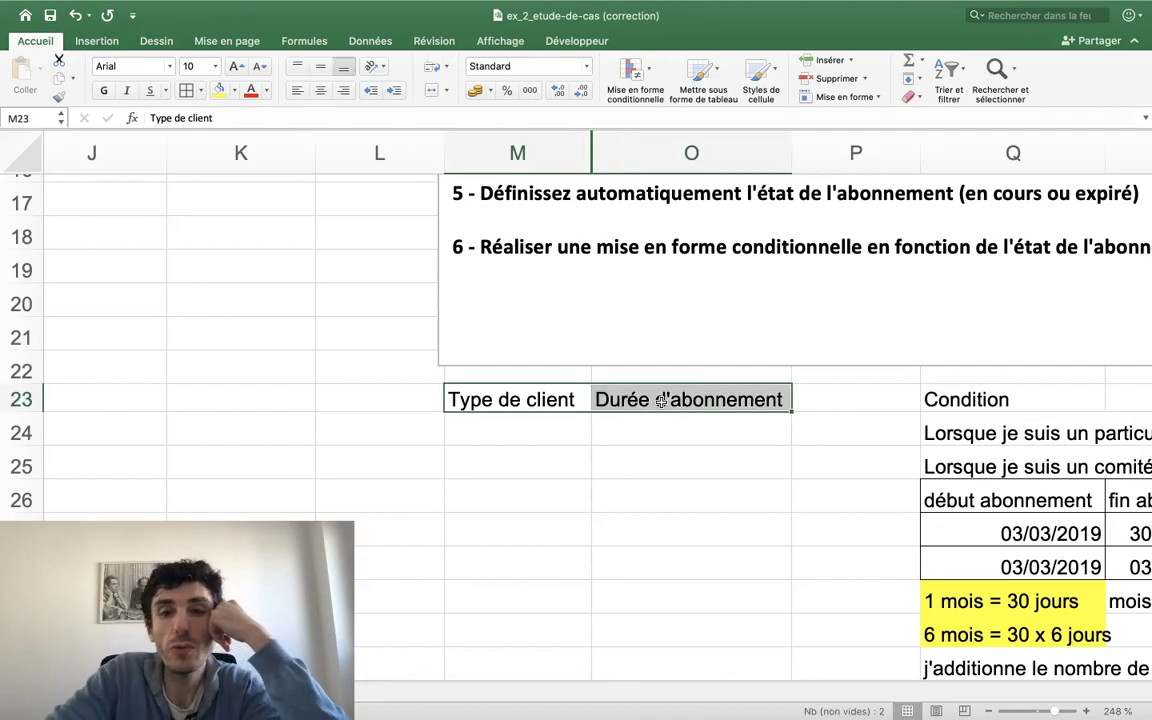
{"action": "key", "text": "Delete"}
{"action": "left_click", "coordinate": [480, 395]}
Widen column L to make room for notes.
{"action": "scroll", "coordinate": [435, 373], "scroll_direction": "up", "scroll_amount": 4}
{"action": "scroll", "coordinate": [435, 373], "scroll_direction": "left", "scroll_amount": 2}
{"action": "scroll", "coordinate": [435, 373], "scroll_direction": "up", "scroll_amount": 3}
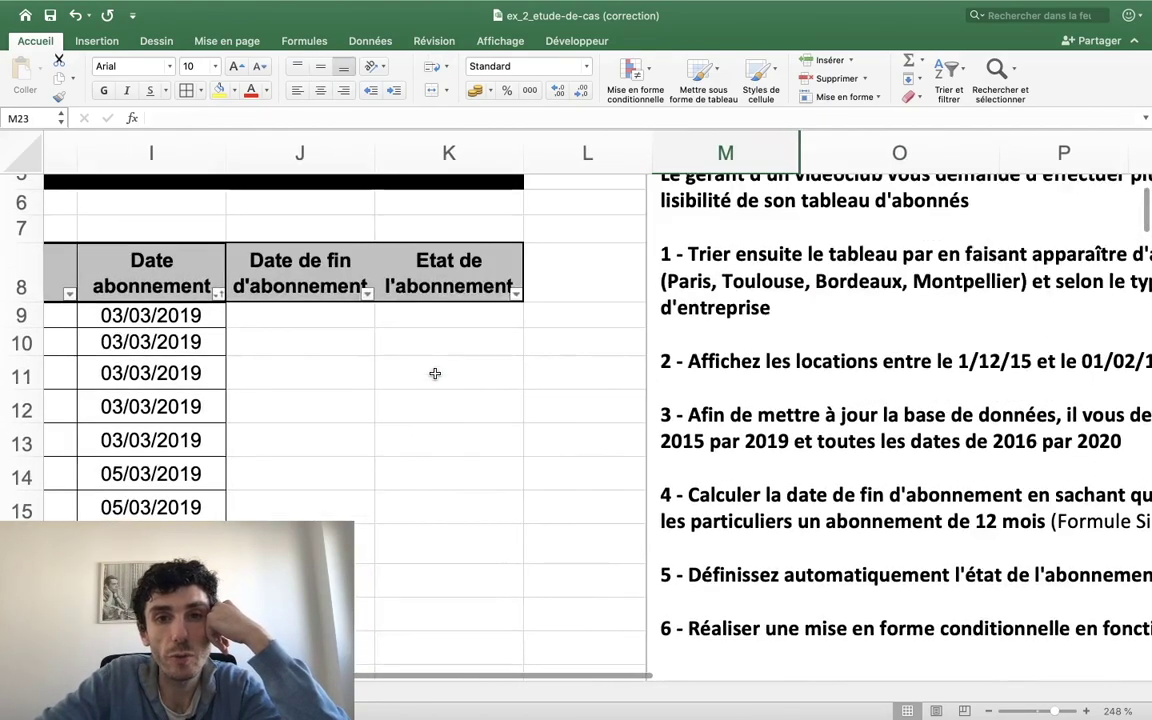
{"action": "scroll", "coordinate": [435, 373], "scroll_direction": "down", "scroll_amount": 2}
{"action": "scroll", "coordinate": [435, 373], "scroll_direction": "left", "scroll_amount": 1}
{"action": "left_click_drag", "start_coordinate": [678, 147], "coordinate": [930, 147]}
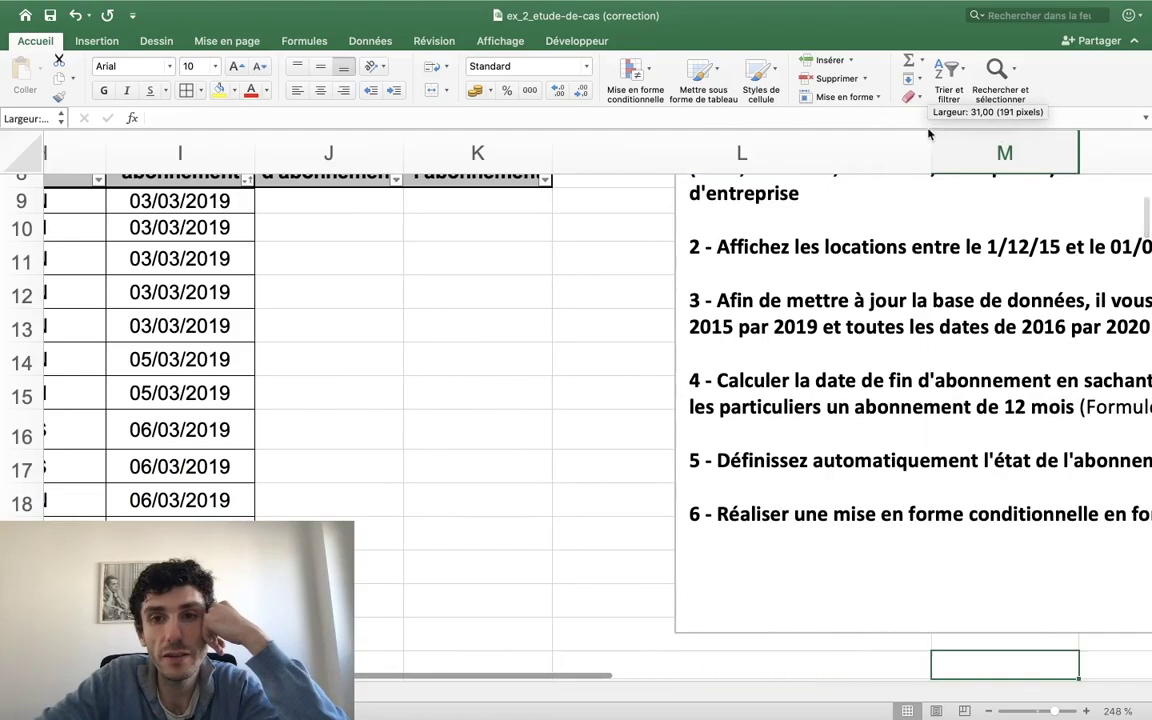
Move the instructions text box further right, clear of the main table.
{"action": "scroll", "coordinate": [676, 221], "scroll_direction": "up", "scroll_amount": 5}
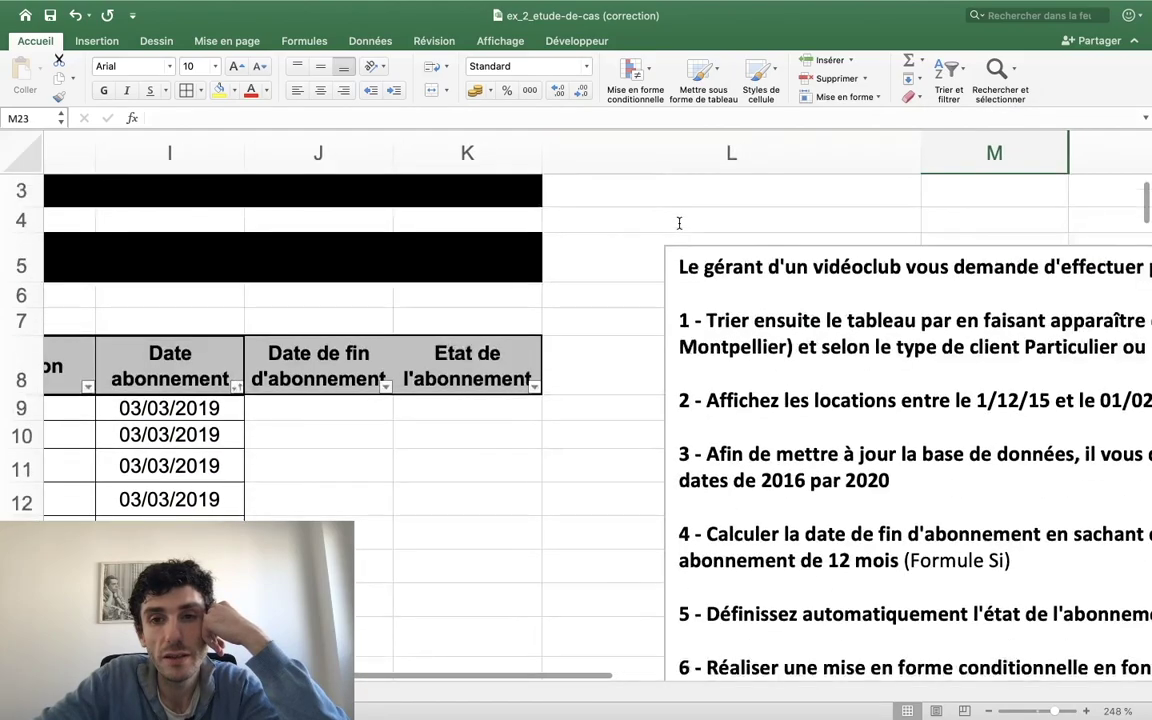
{"action": "scroll", "coordinate": [620, 208], "scroll_direction": "right", "scroll_amount": 2}
{"action": "scroll", "coordinate": [620, 208], "scroll_direction": "down", "scroll_amount": 5}
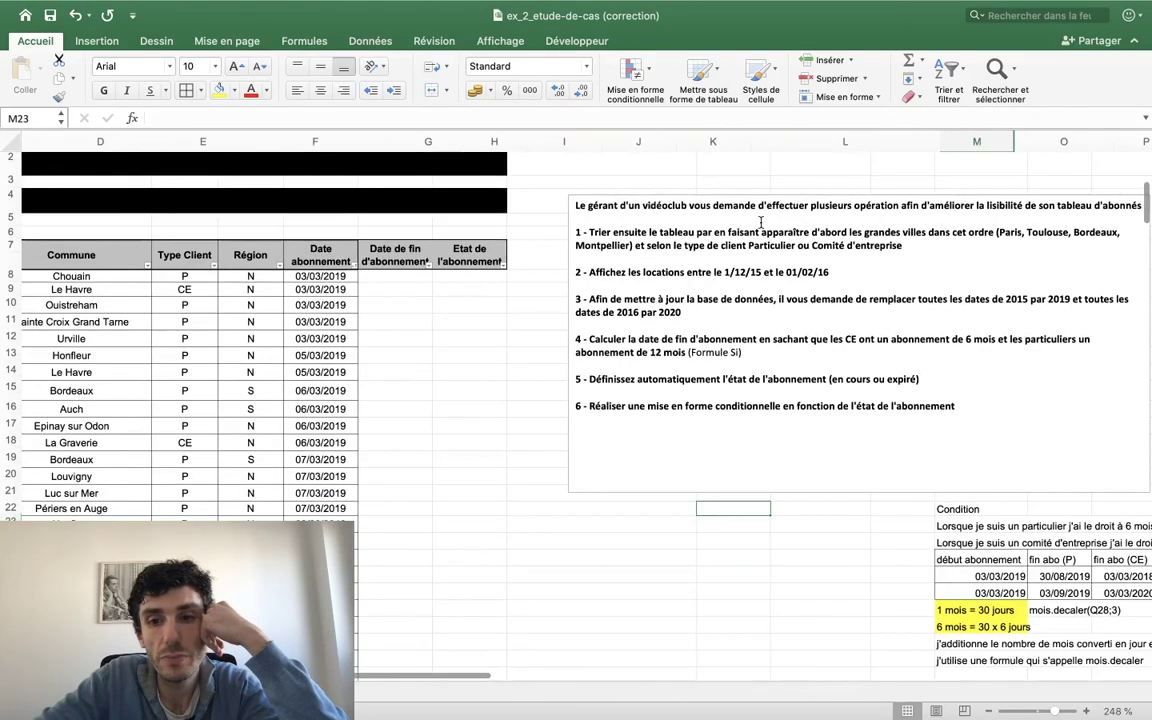
{"action": "scroll", "coordinate": [731, 131], "scroll_direction": "up", "scroll_amount": 1}
{"action": "scroll", "coordinate": [862, 228], "scroll_direction": "up", "scroll_amount": 5}
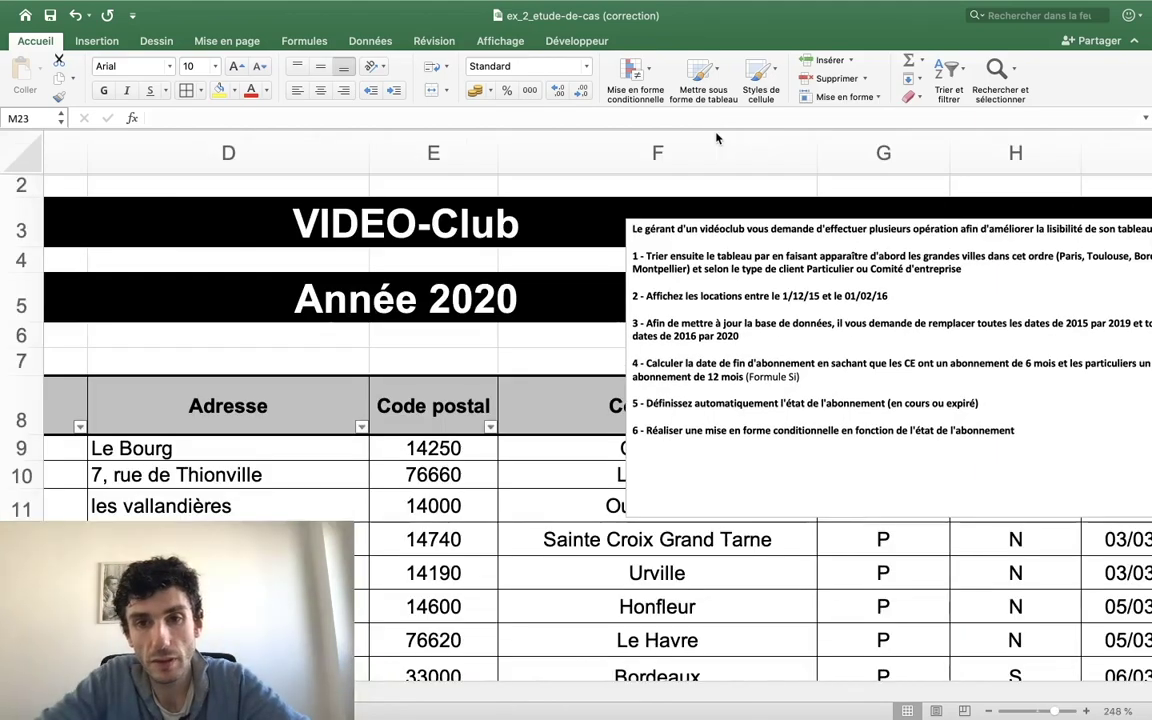
{"action": "left_click", "coordinate": [828, 257]}
{"action": "scroll", "coordinate": [828, 257], "scroll_direction": "right", "scroll_amount": 3}
{"action": "scroll", "coordinate": [828, 257], "scroll_direction": "right", "scroll_amount": 3}
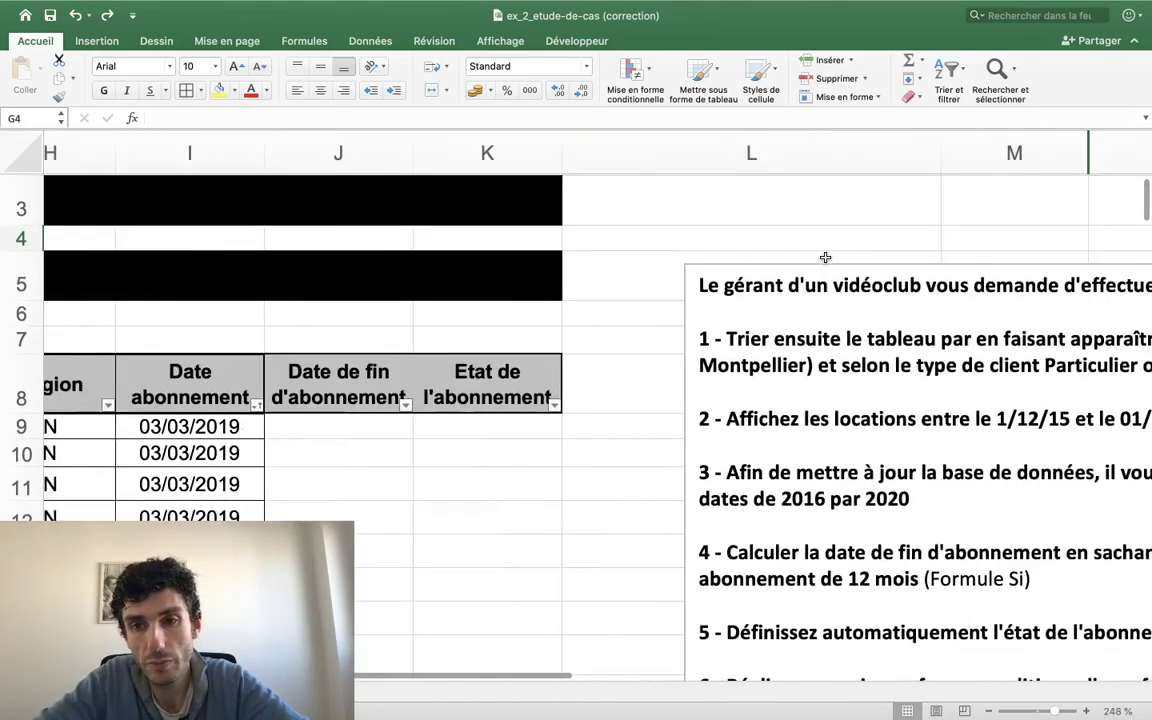
{"action": "scroll", "coordinate": [810, 263], "scroll_direction": "right", "scroll_amount": 3}
{"action": "scroll", "coordinate": [810, 263], "scroll_direction": "down", "scroll_amount": 3}
{"action": "scroll", "coordinate": [791, 273], "scroll_direction": "up", "scroll_amount": 2}
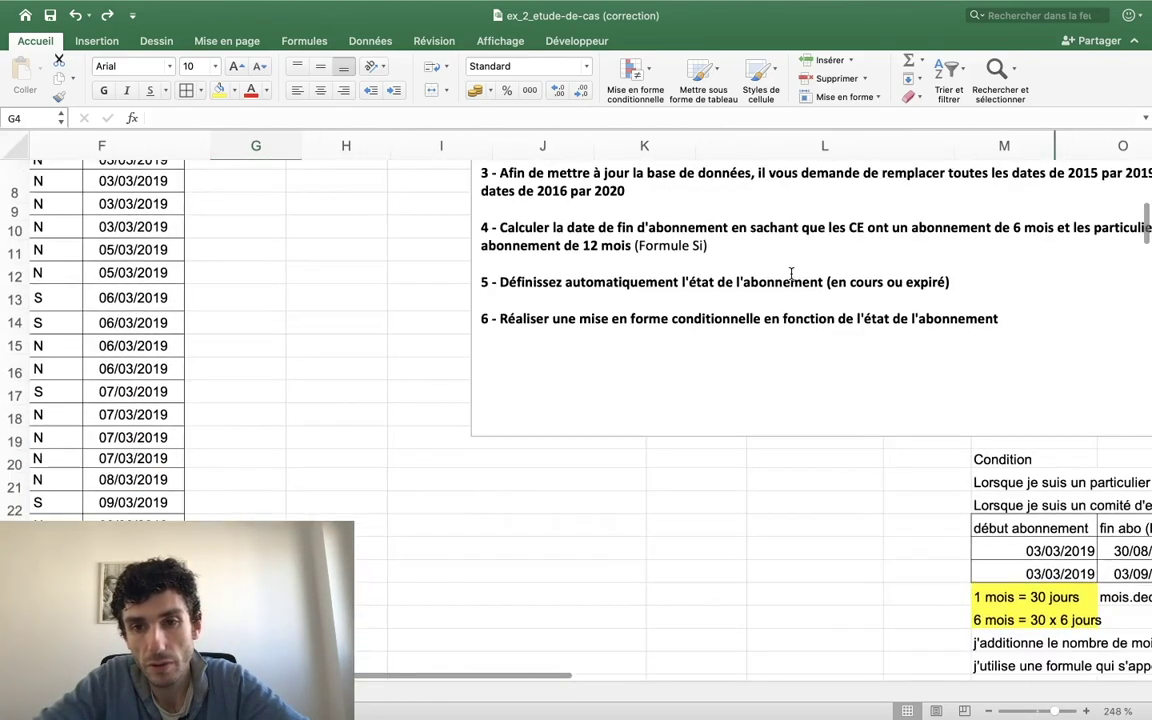
{"action": "scroll", "coordinate": [710, 371], "scroll_direction": "down", "scroll_amount": 3}
{"action": "left_click", "coordinate": [717, 363]}
{"action": "mouse_move", "coordinate": [507, 368]}
{"action": "left_mouse_down"}
{"action": "mouse_move", "coordinate": [969, 366]}
{"action": "mouse_move", "coordinate": [951, 350]}
{"action": "left_mouse_up"}
{"action": "scroll", "coordinate": [931, 381], "scroll_direction": "up", "scroll_amount": 5}
{"action": "scroll", "coordinate": [635, 383], "scroll_direction": "left", "scroll_amount": 2}
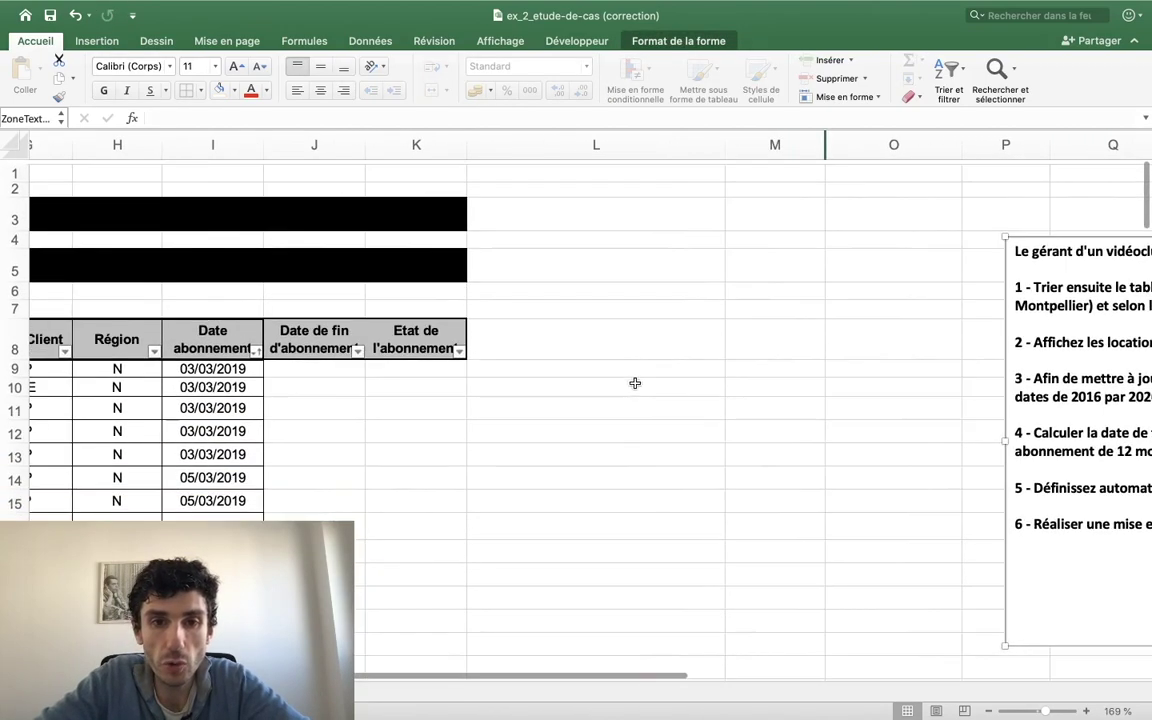
{"action": "left_click", "coordinate": [580, 382]}
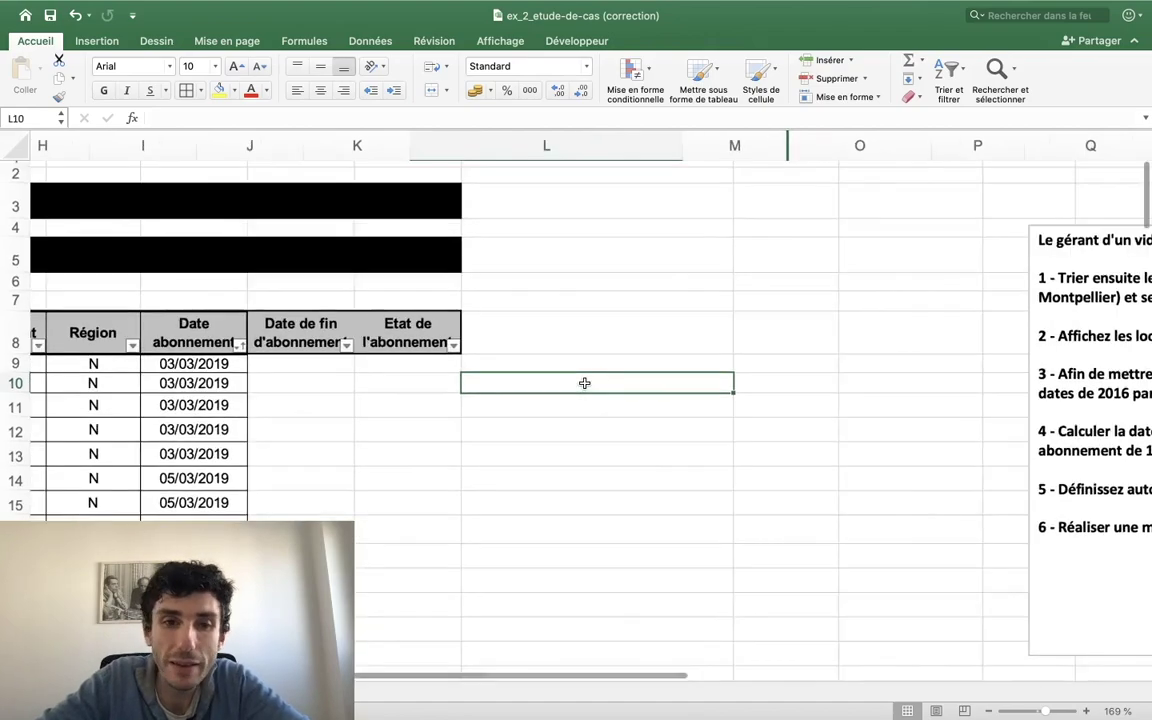
Apply the yellow fill to J9, the first Date de fin d'abonnement cell.
{"action": "scroll", "coordinate": [585, 383], "scroll_direction": "up", "scroll_amount": 2}
{"action": "scroll", "coordinate": [585, 385], "scroll_direction": "up", "scroll_amount": 2}
{"action": "scroll", "coordinate": [586, 387], "scroll_direction": "up", "scroll_amount": 2}
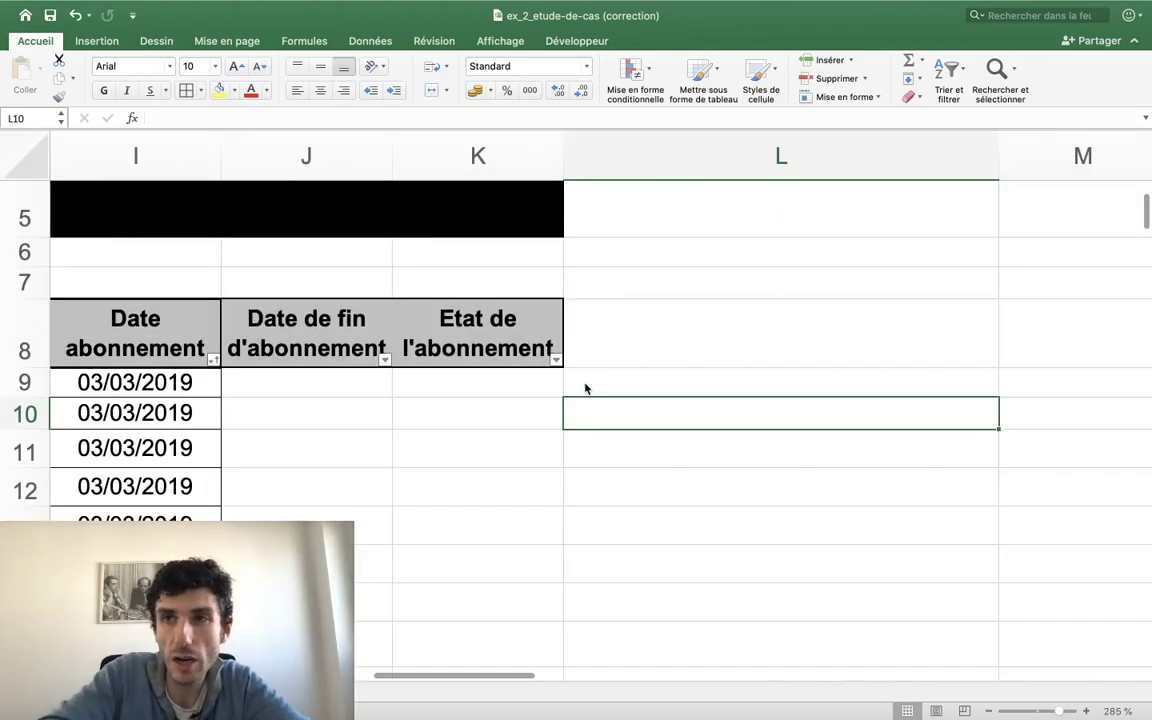
{"action": "scroll", "coordinate": [585, 388], "scroll_direction": "right", "scroll_amount": 2}
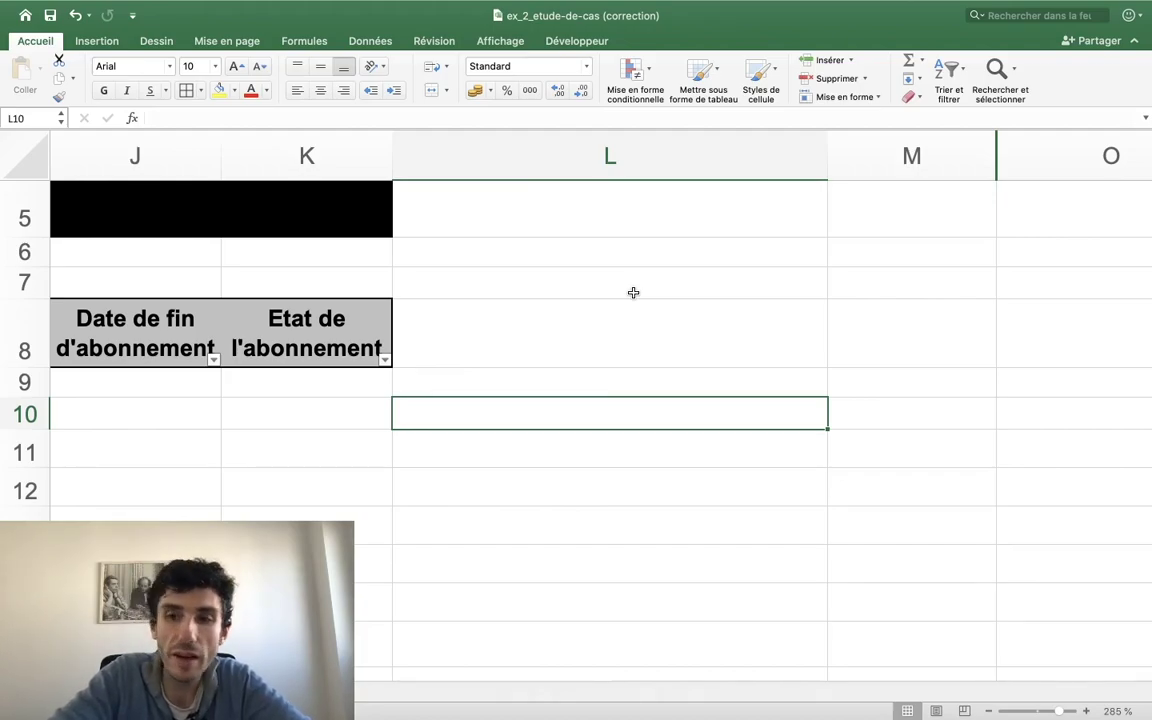
{"action": "scroll", "coordinate": [633, 292], "scroll_direction": "left", "scroll_amount": 5}
{"action": "scroll", "coordinate": [633, 292], "scroll_direction": "up", "scroll_amount": 2}
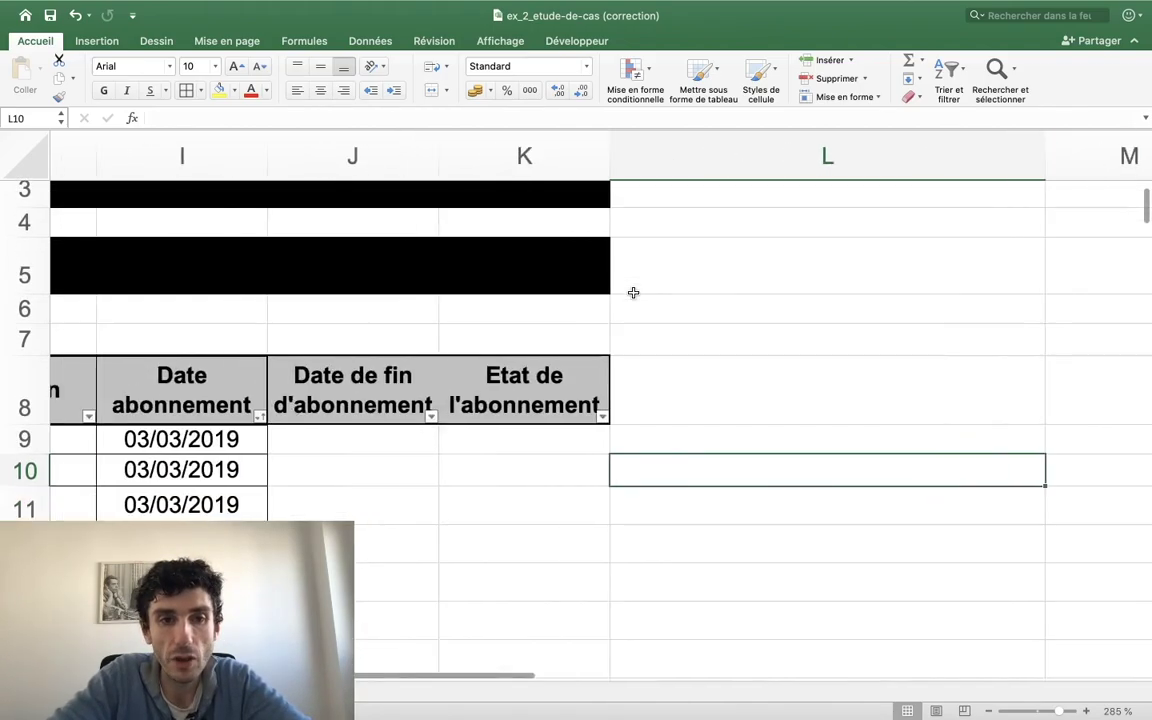
{"action": "left_click", "coordinate": [548, 452]}
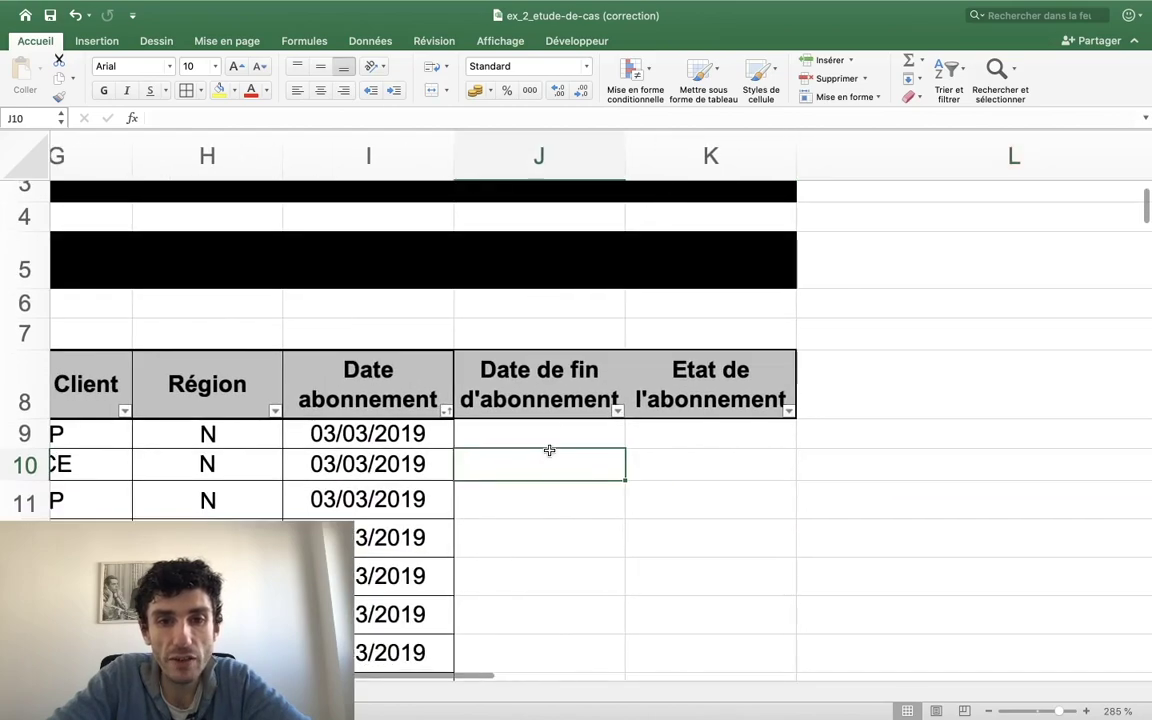
{"action": "left_click", "coordinate": [501, 432]}
{"action": "key", "text": "super+z"}
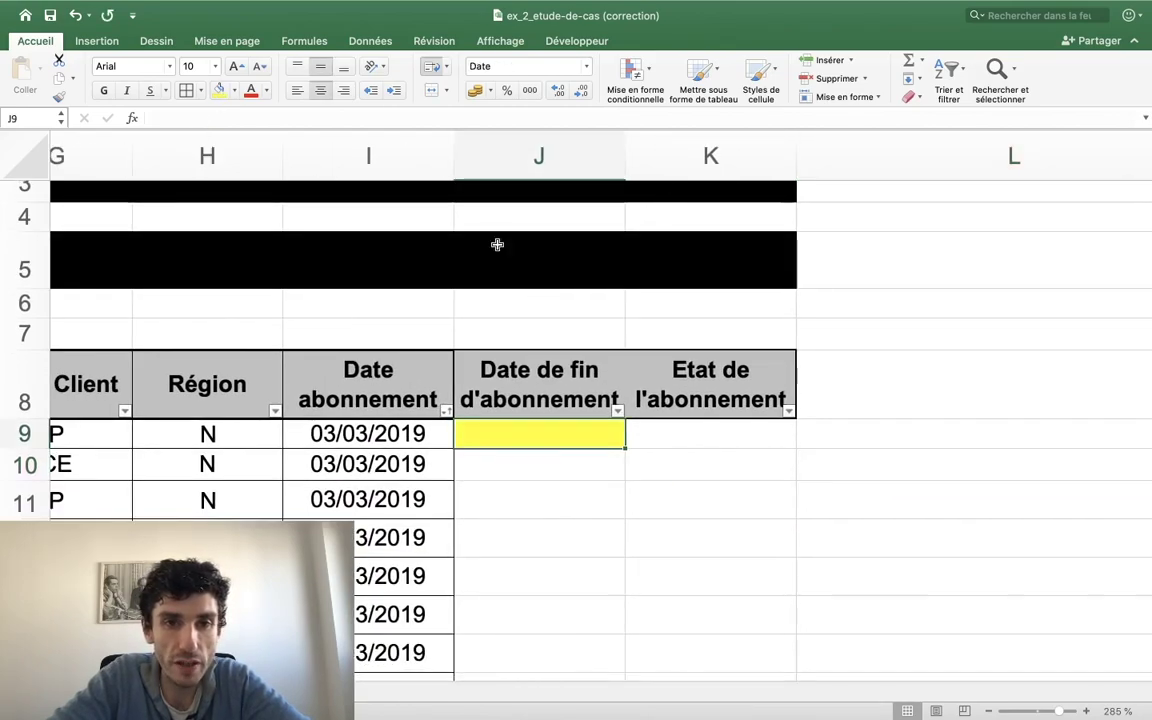
{"action": "scroll", "coordinate": [760, 420], "scroll_direction": "right", "scroll_amount": 3}
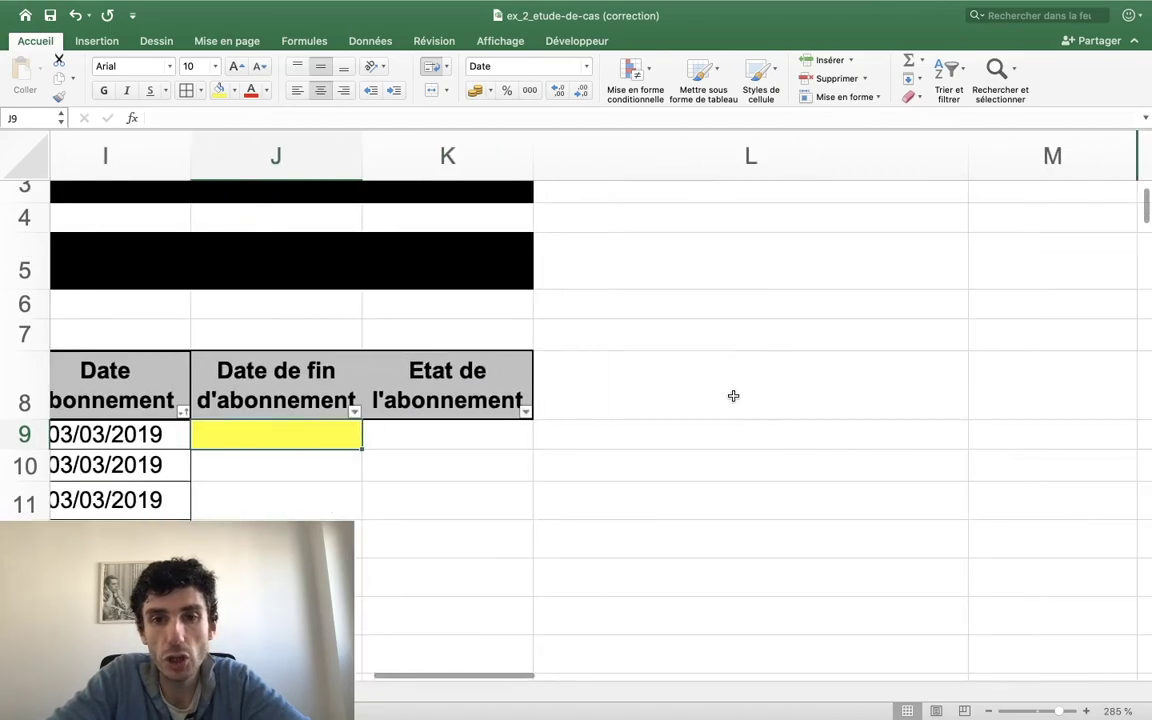
{"action": "left_click", "coordinate": [731, 394]}
Write the L8 note 'dans une formule si je travaille ligne par ligne'.
{"action": "type", "text": "ans une fu"}
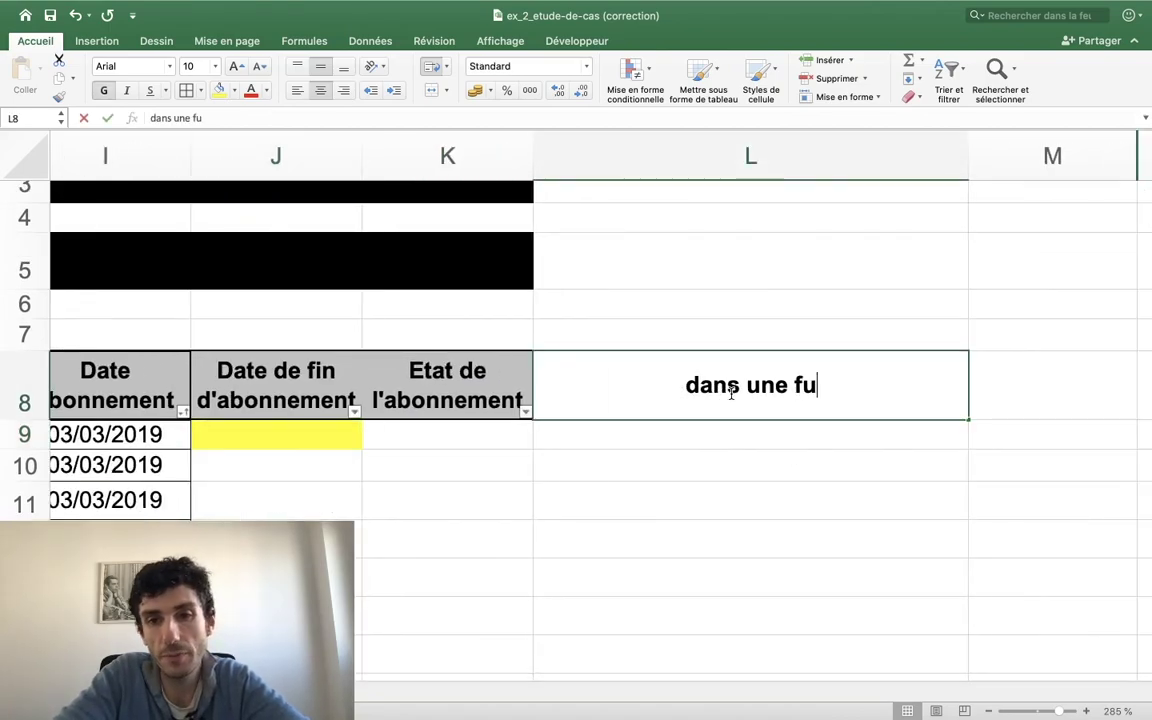
{"action": "type", "text": "l"}
{"action": "key", "text": "BackSpace"}
{"action": "key", "text": "BackSpace"}
{"action": "type", "text": "ormule si "}
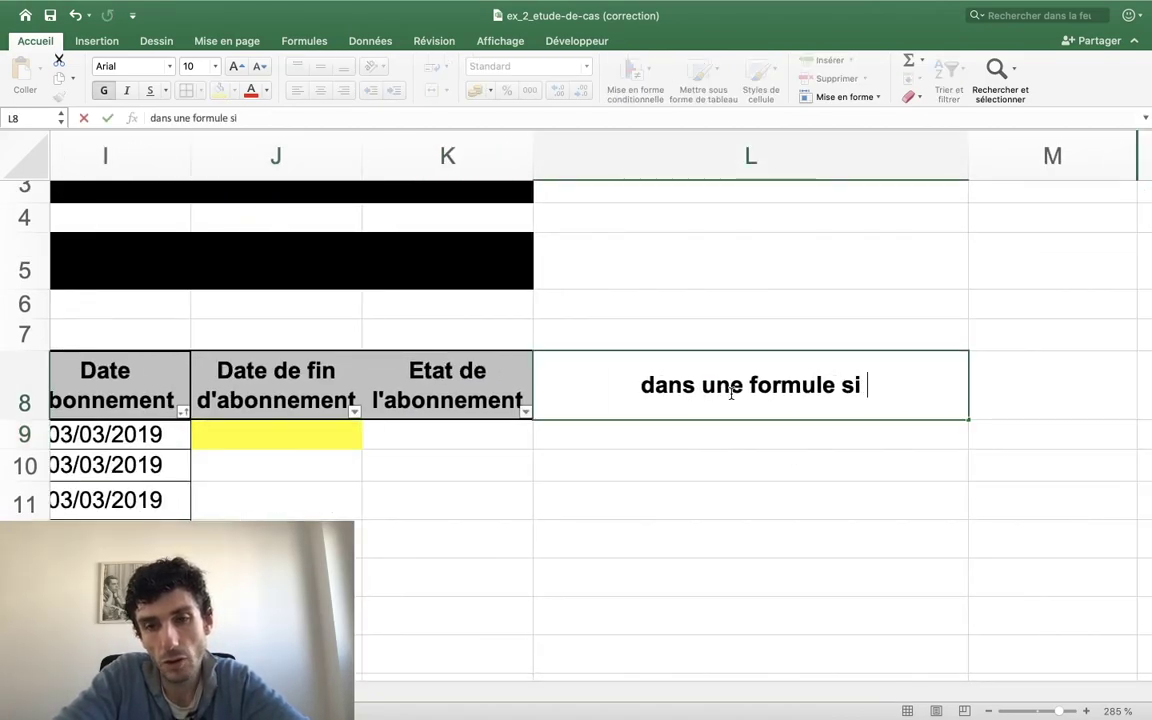
{"action": "type", "text": "je travaille li"}
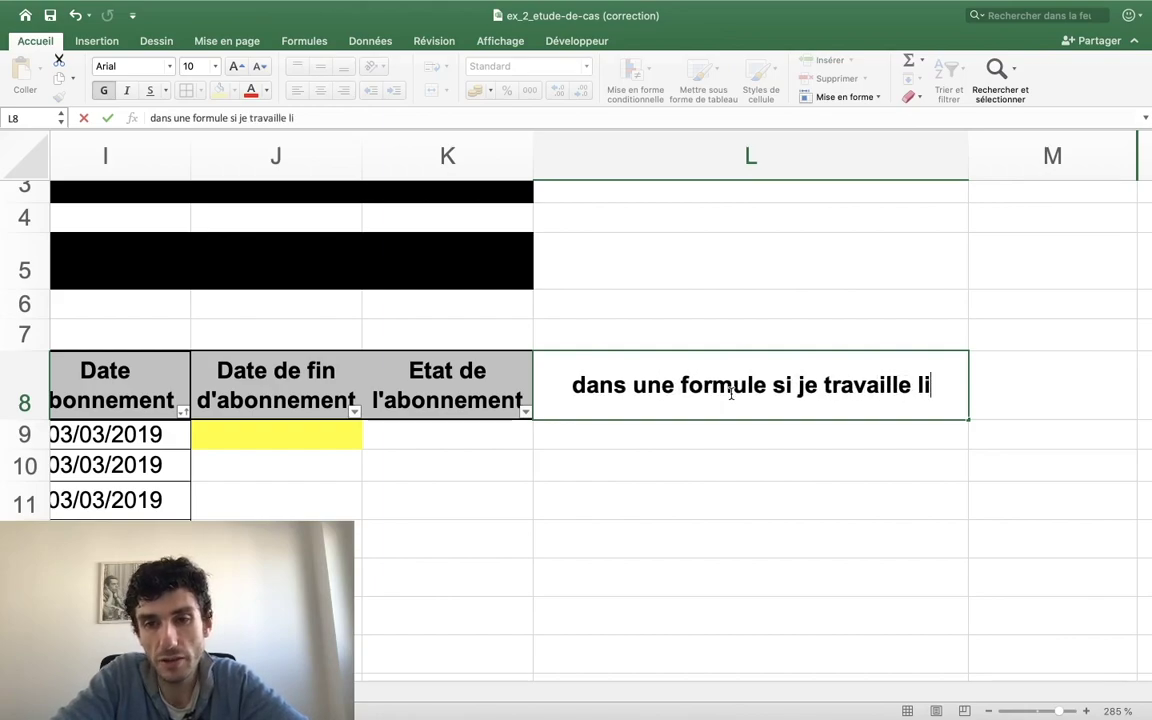
{"action": "type", "text": "gne par ligne"}
{"action": "key", "text": "Return"}
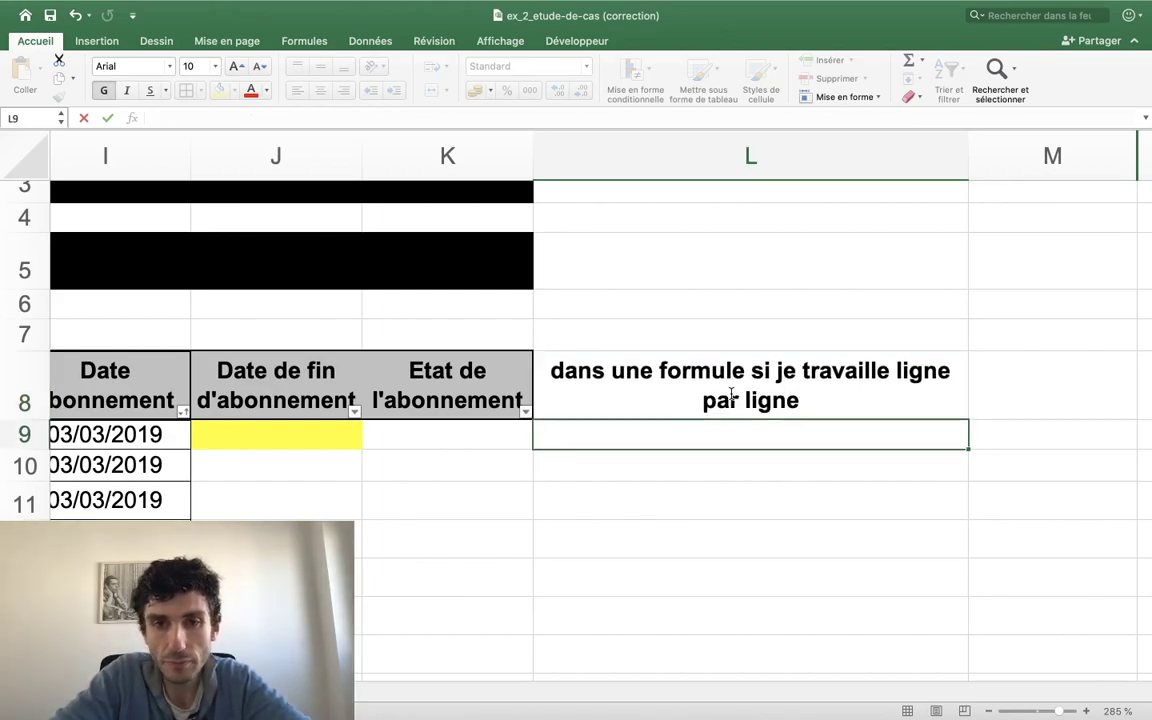
{"action": "left_click", "coordinate": [731, 393]}
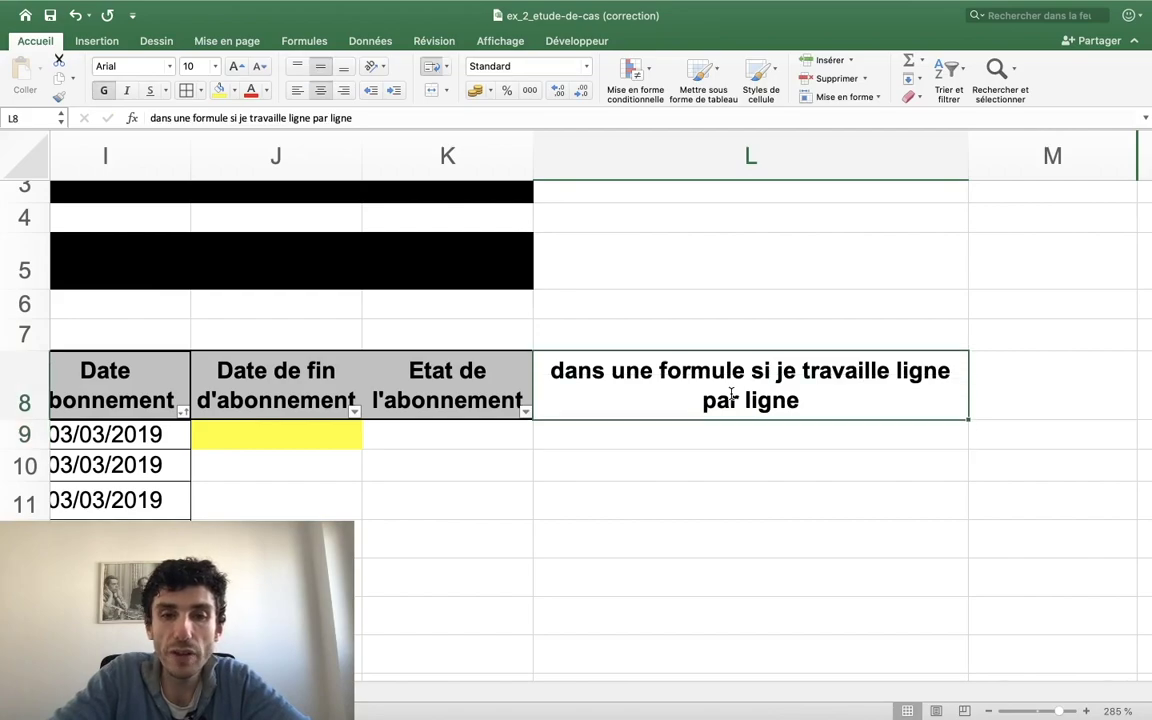
{"action": "double_click", "coordinate": [835, 399]}
Enter 'je travaille en J9' in L9, correcting the lowercase j9.
{"action": "left_click", "coordinate": [764, 429]}
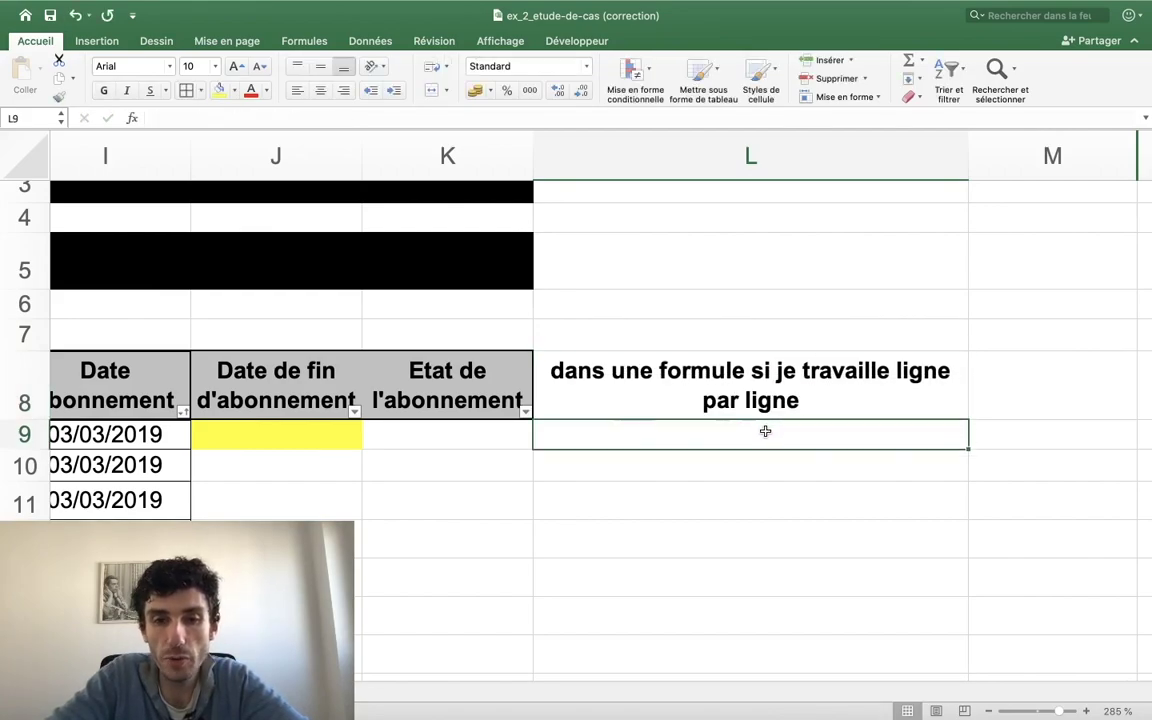
{"action": "type", "text": "je travaille en"}
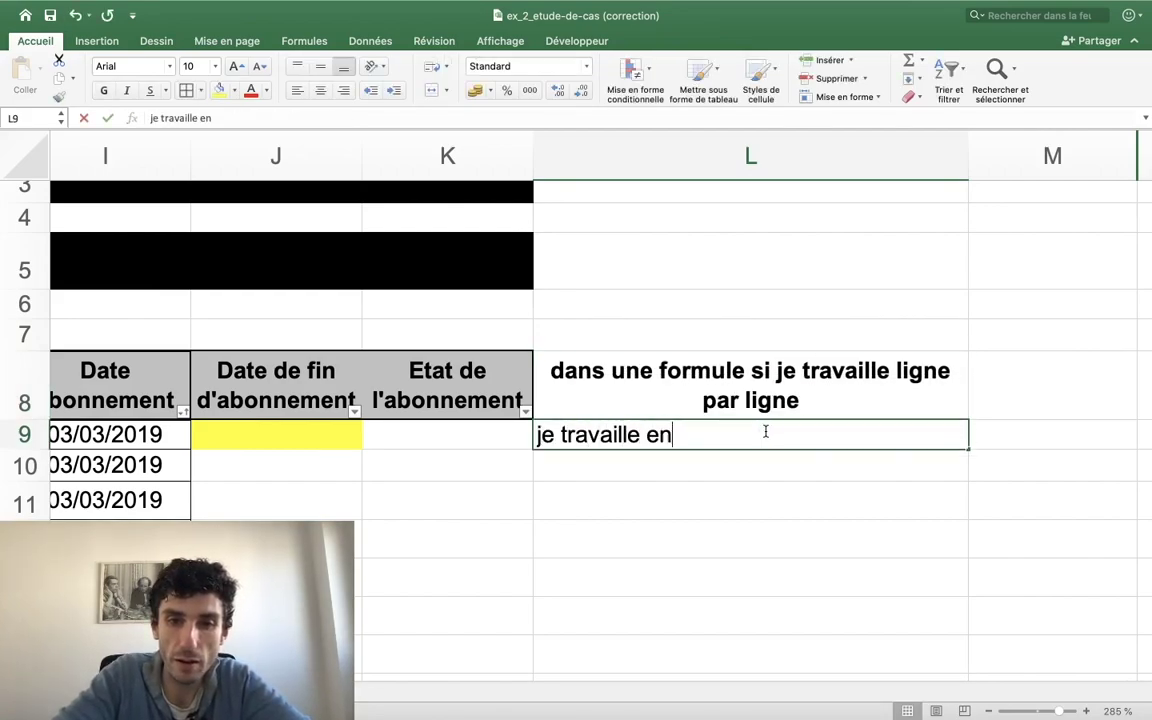
{"action": "type", "text": "0 "}
{"action": "type", "text": "9"}
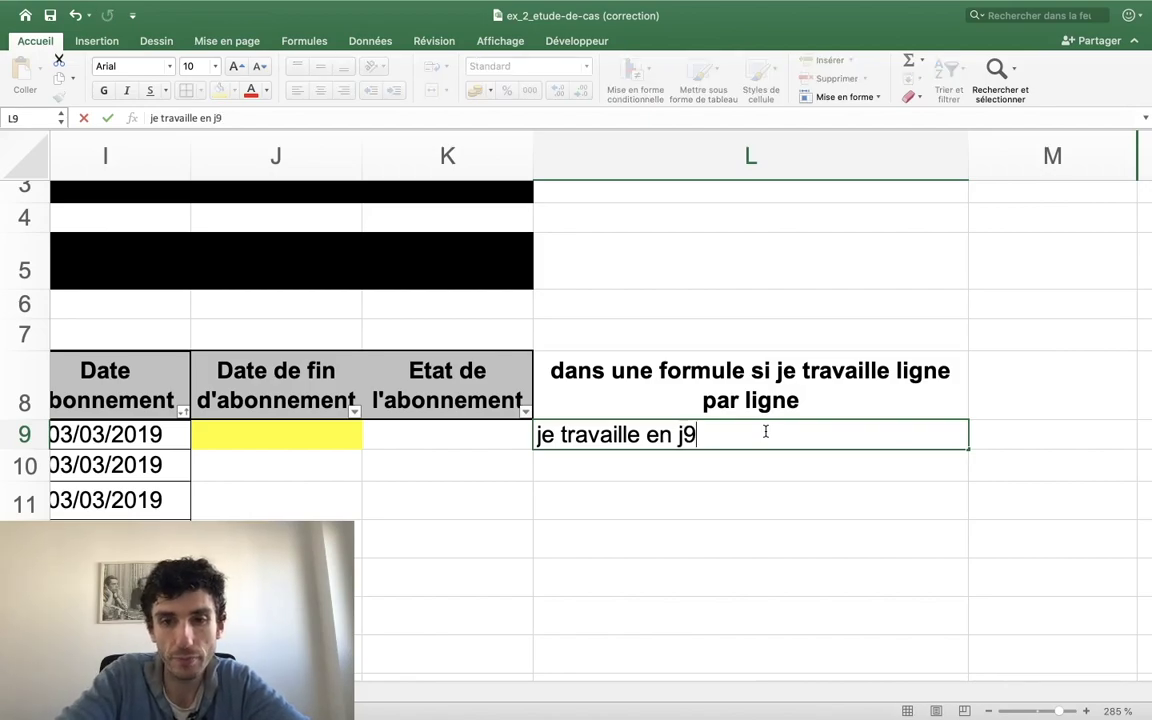
{"action": "key", "text": "Return"}
{"action": "key", "text": "Up"}
{"action": "key", "text": "Up"}
{"action": "key", "text": "Down"}
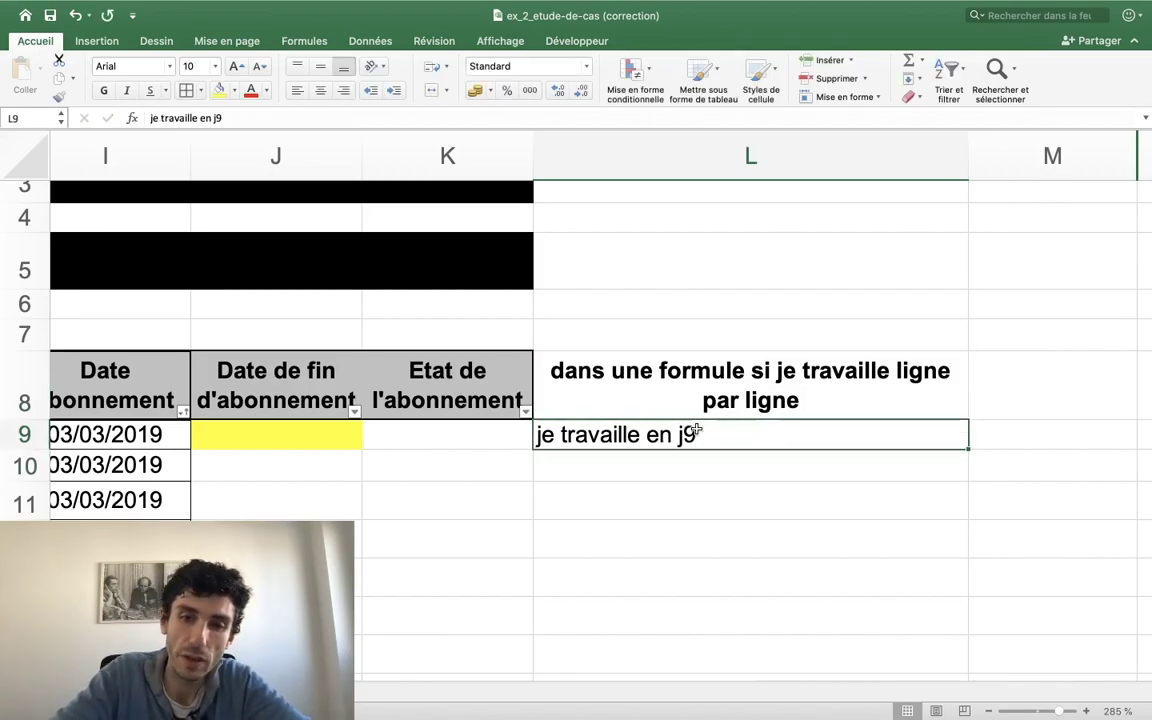
{"action": "double_click", "coordinate": [690, 432]}
{"action": "key", "text": "BackSpace"}
{"action": "key", "text": "BackSpace"}
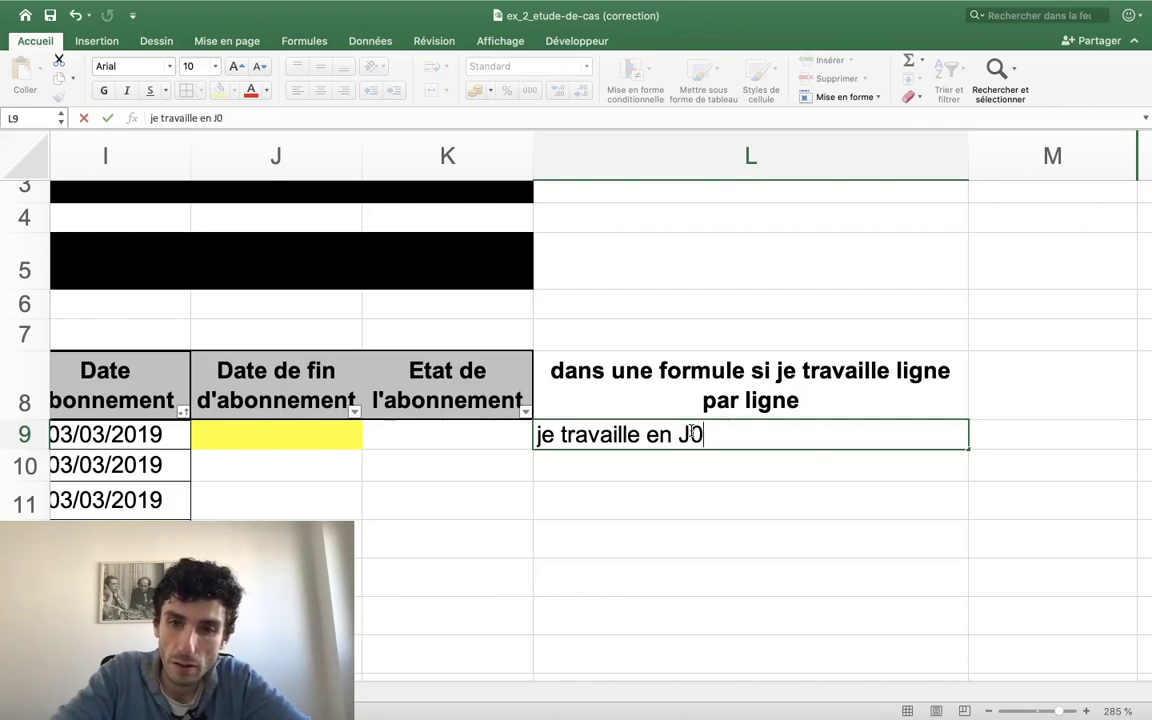
{"action": "key", "text": "Return"}
Type 'si le type de client de la cellule G9 est un particulier' in L10.
{"action": "type", "text": "si"}
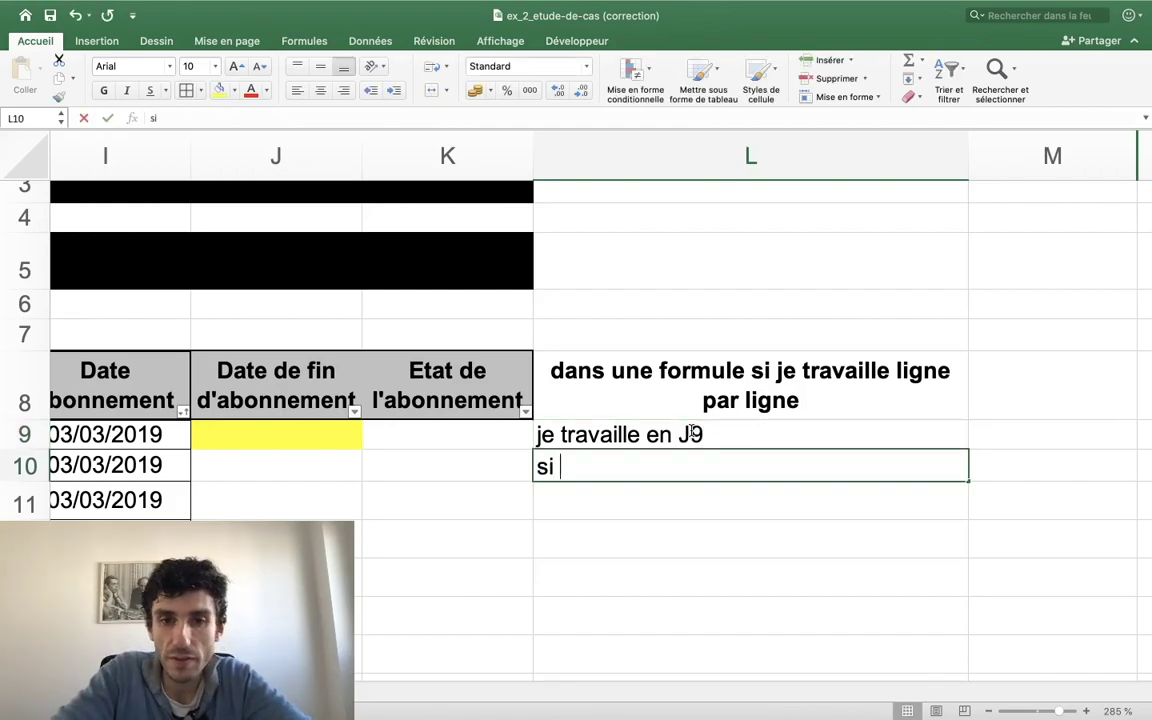
{"action": "scroll", "coordinate": [445, 486], "scroll_direction": "left", "scroll_amount": 10}
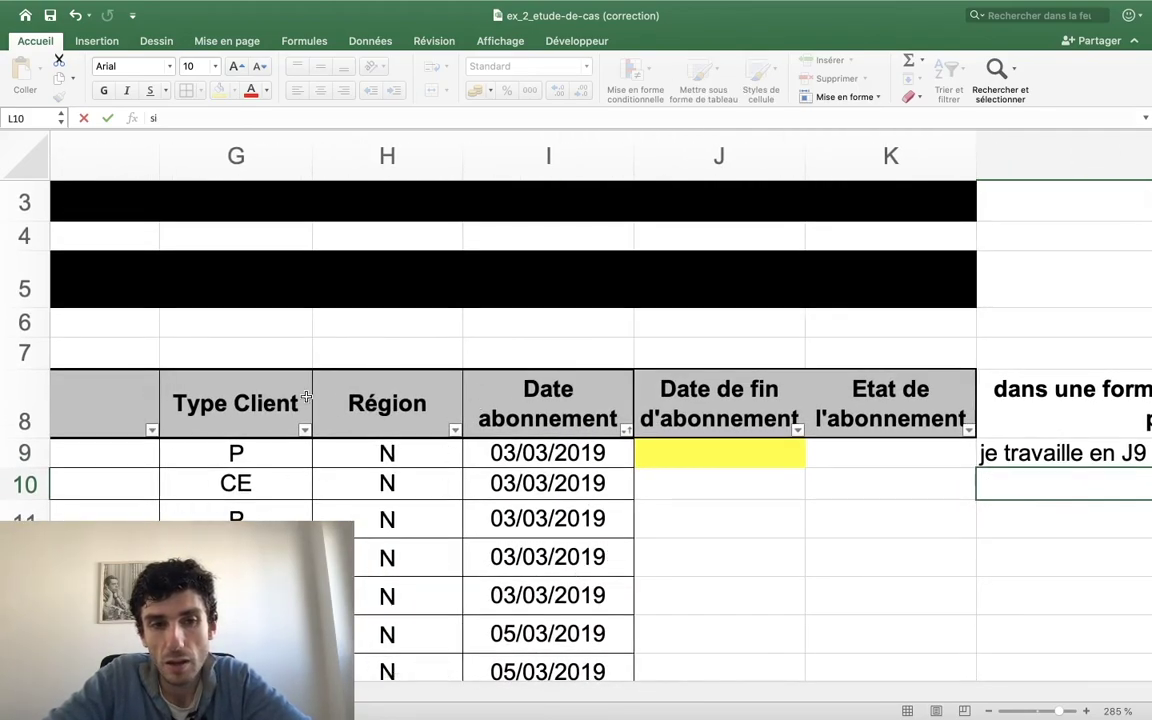
{"action": "scroll", "coordinate": [250, 441], "scroll_direction": "right", "scroll_amount": 10}
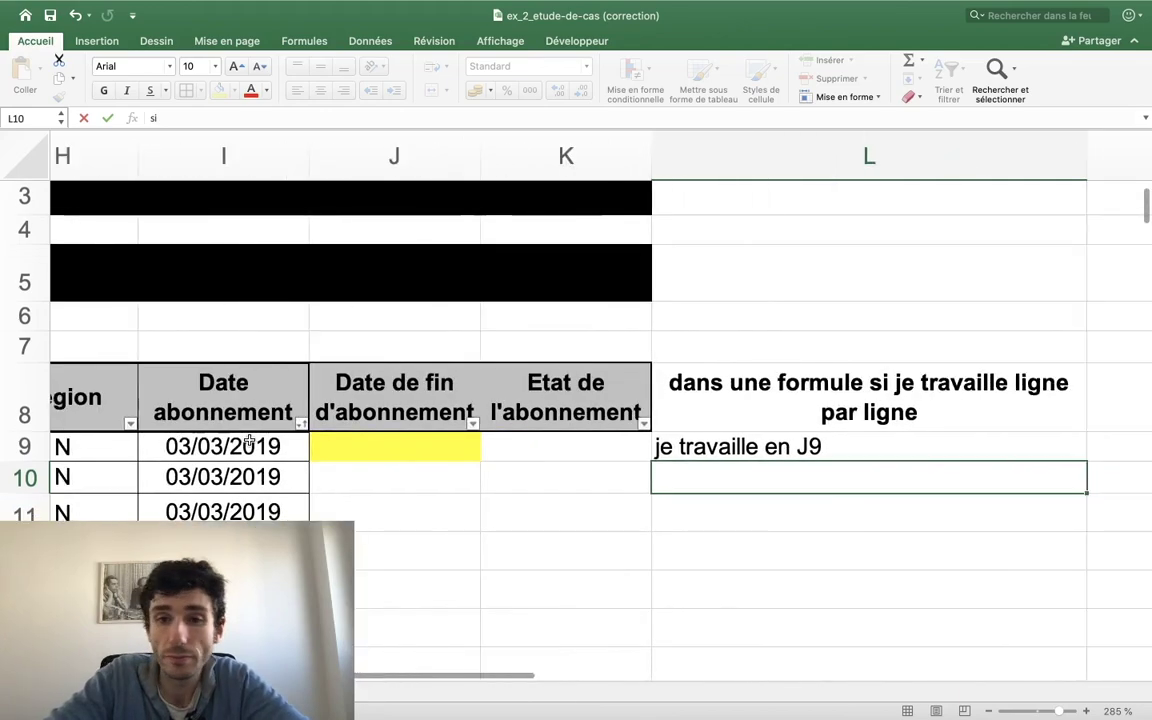
{"action": "scroll", "coordinate": [249, 444], "scroll_direction": "left", "scroll_amount": 2}
{"action": "type", "text": " le"}
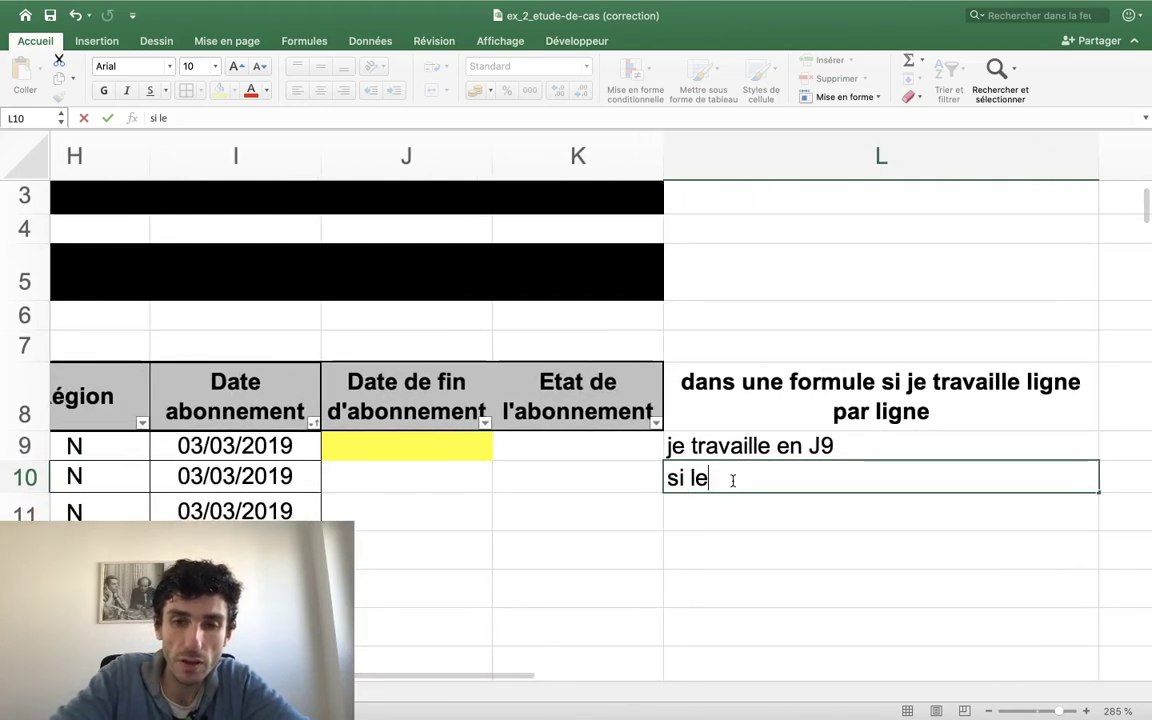
{"action": "type", "text": " type de client de la cellule"}
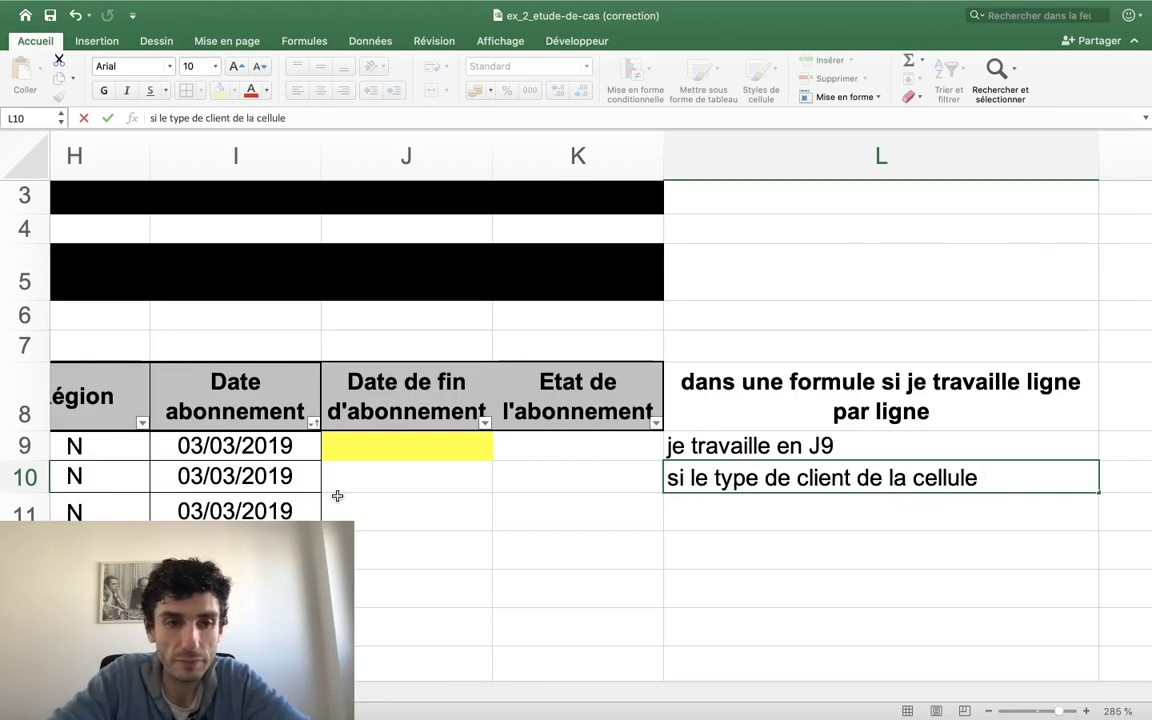
{"action": "scroll", "coordinate": [337, 496], "scroll_direction": "left", "scroll_amount": 6}
{"action": "scroll", "coordinate": [334, 489], "scroll_direction": "left", "scroll_amount": 4}
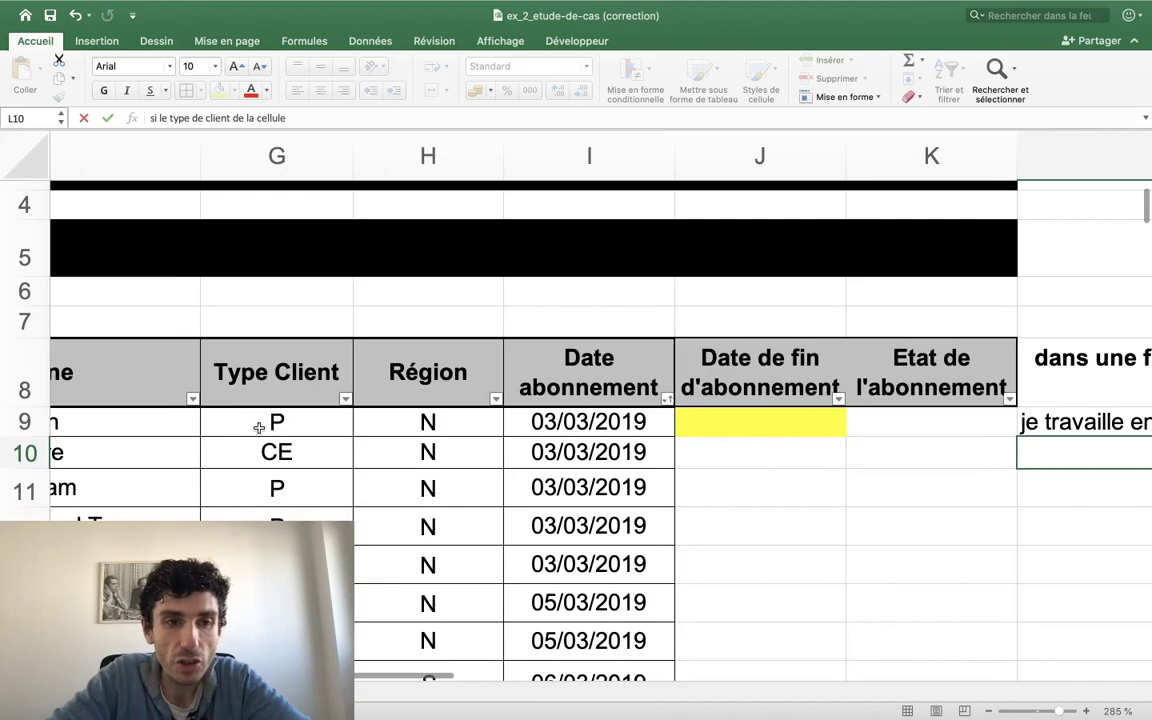
{"action": "scroll", "coordinate": [260, 429], "scroll_direction": "right", "scroll_amount": 8}
{"action": "scroll", "coordinate": [262, 431], "scroll_direction": "left", "scroll_amount": 2}
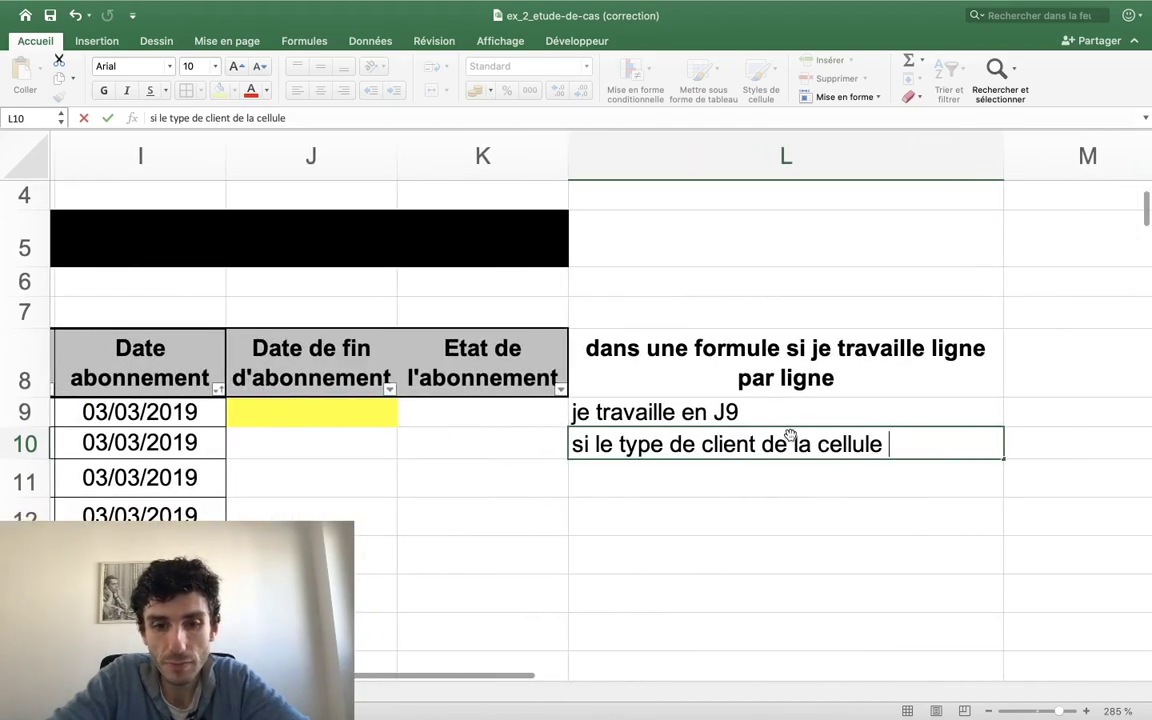
{"action": "type", "text": "G9 est un particulier"}
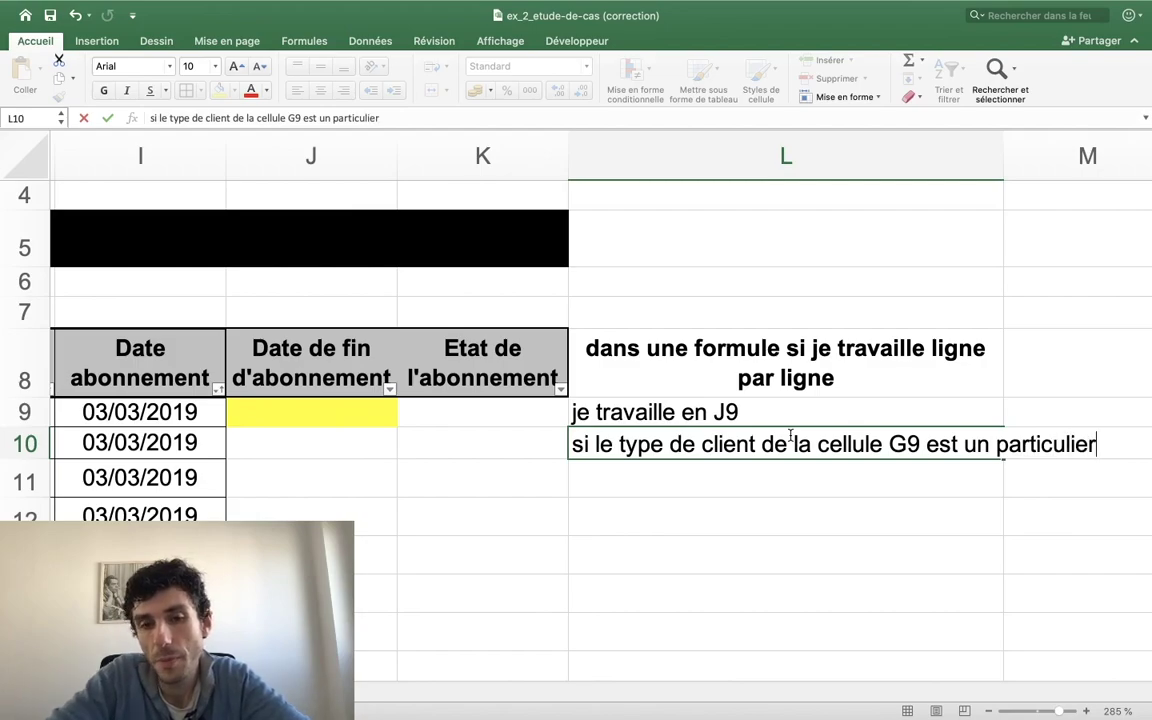
{"action": "key", "text": "Return"}
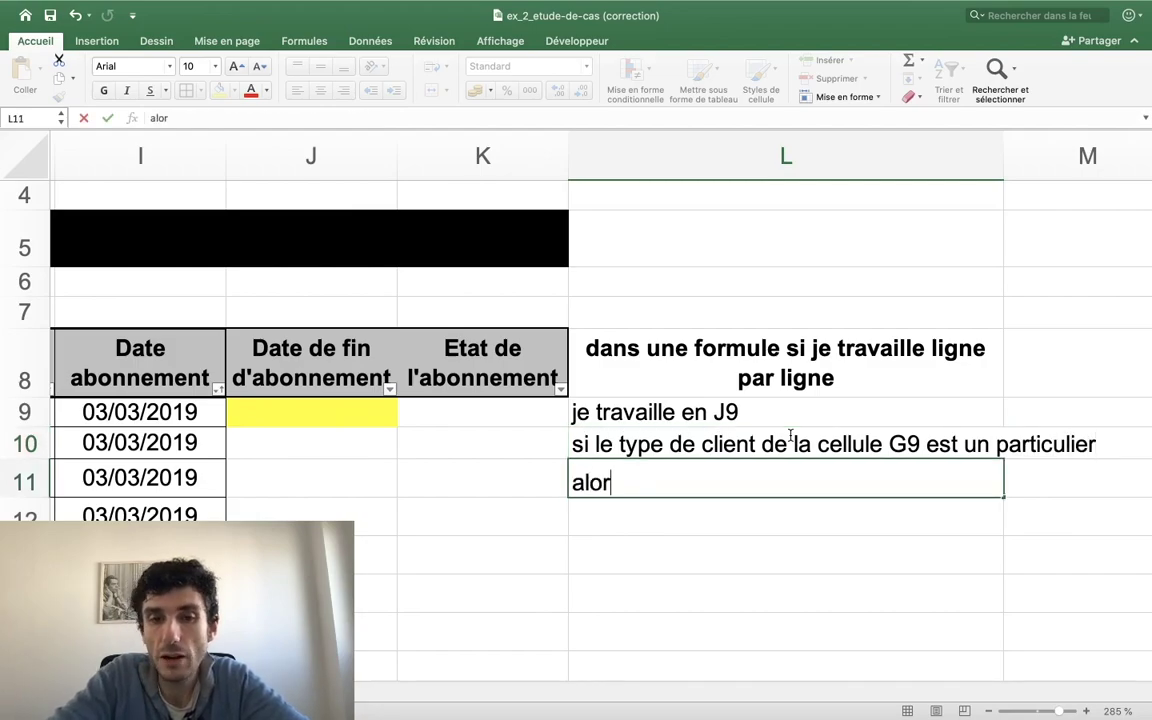
{"action": "scroll", "coordinate": [861, 445], "scroll_direction": "right", "scroll_amount": 3}
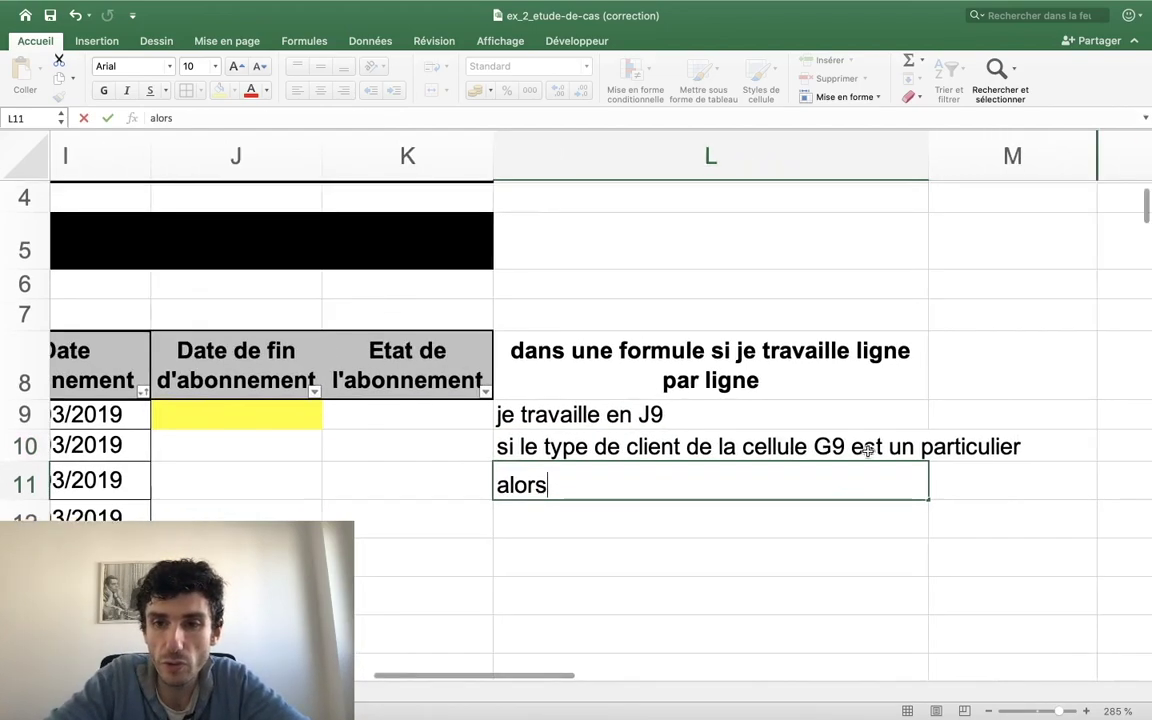
{"action": "left_click", "coordinate": [892, 452]}
{"action": "left_click", "coordinate": [924, 441]}
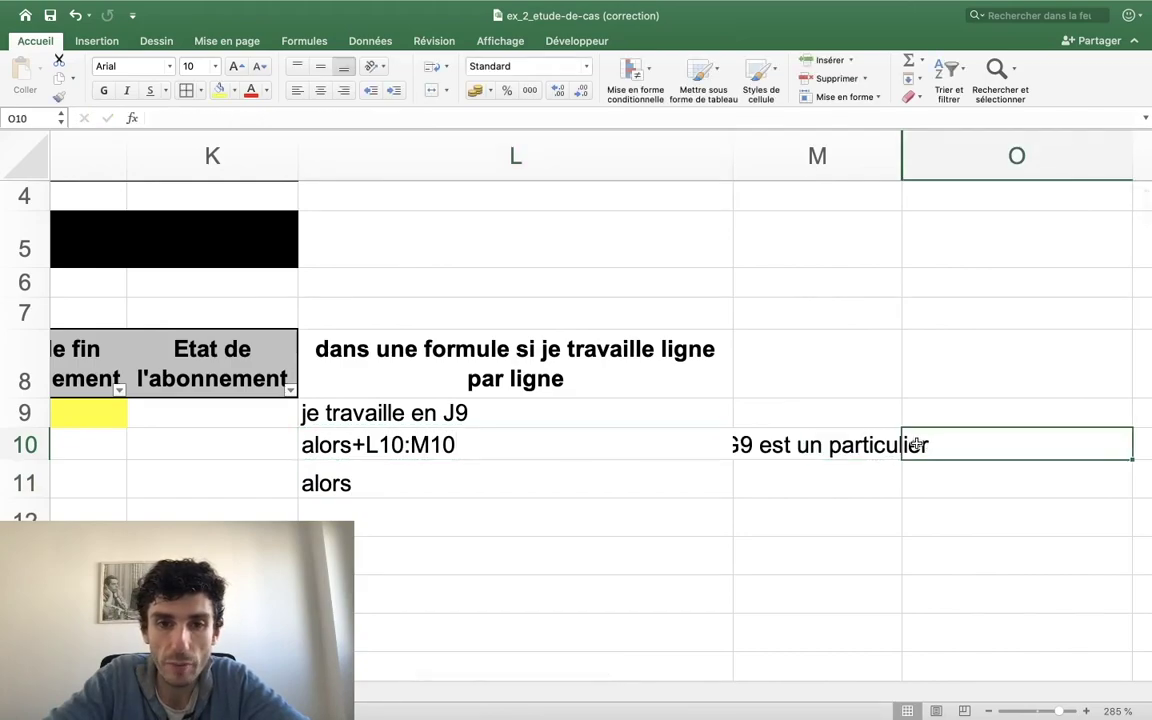
{"action": "key", "text": "Left"}
{"action": "key", "text": "Left"}
{"action": "key", "text": "ctrl+z"}
{"action": "key", "text": "ctrl+z"}
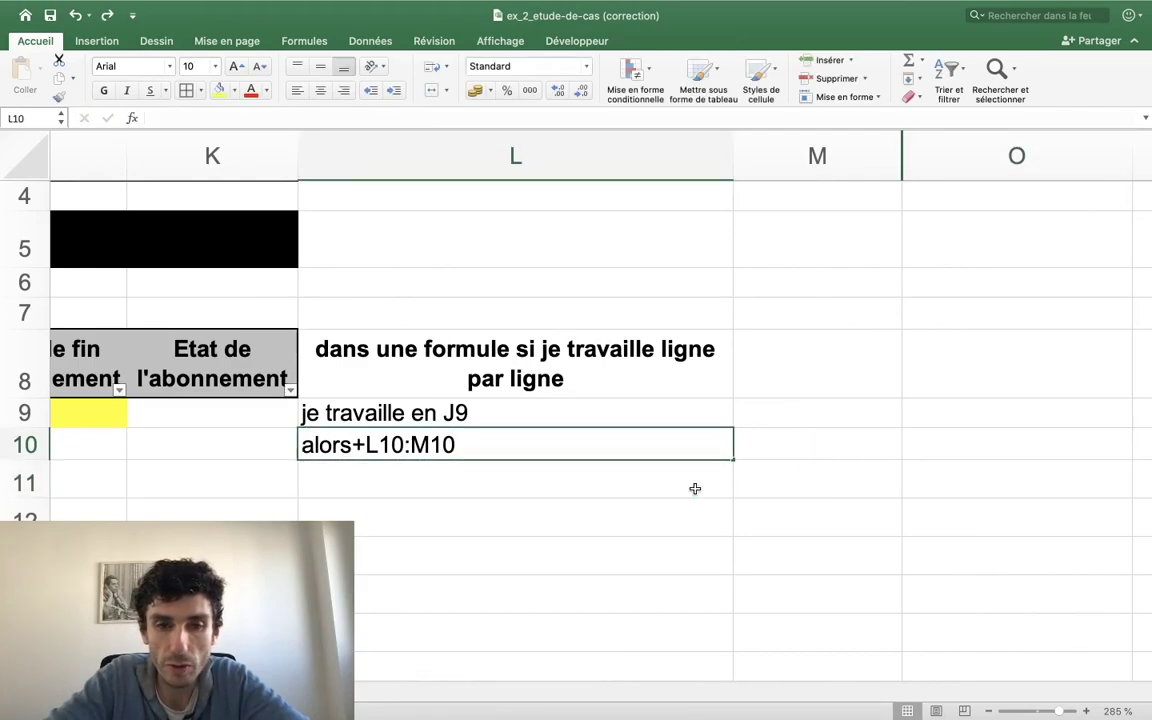
{"action": "key", "text": "ctrl+z"}
{"action": "key", "text": "ctrl+z"}
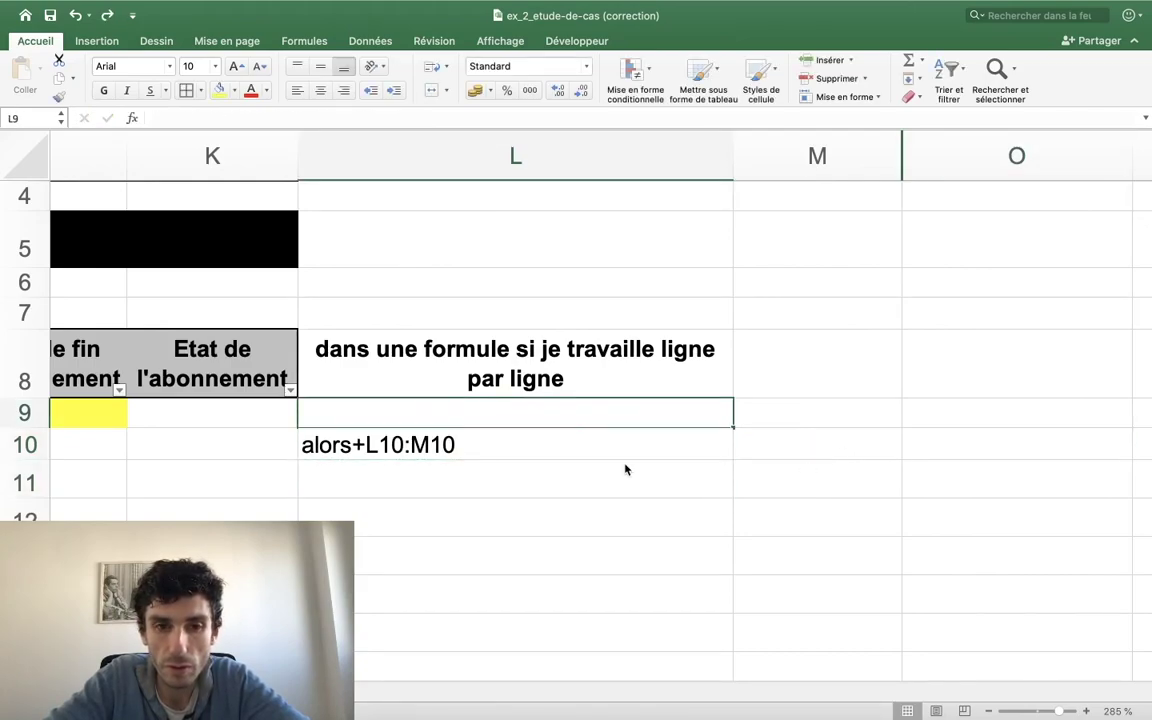
{"action": "key", "text": "ctrl+y"}
{"action": "key", "text": "ctrl+y"}
{"action": "key", "text": "ctrl+y"}
{"action": "key", "text": "ctrl+y"}
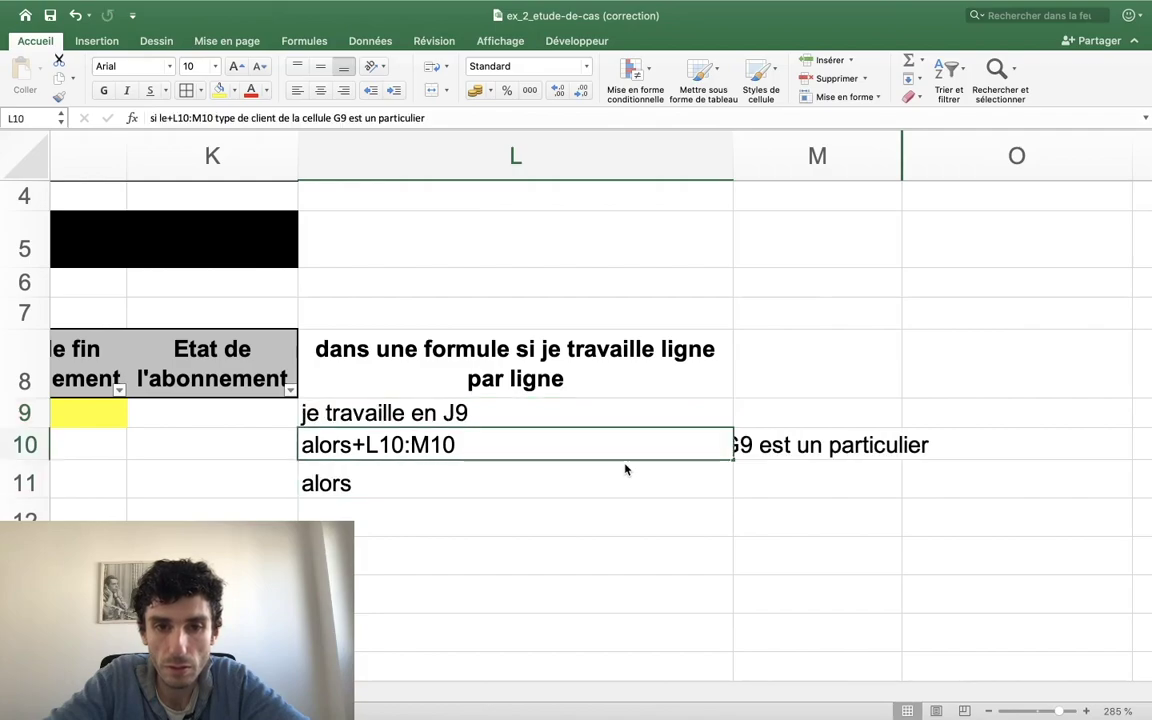
{"action": "left_click", "coordinate": [748, 426]}
{"action": "left_click", "coordinate": [750, 440]}
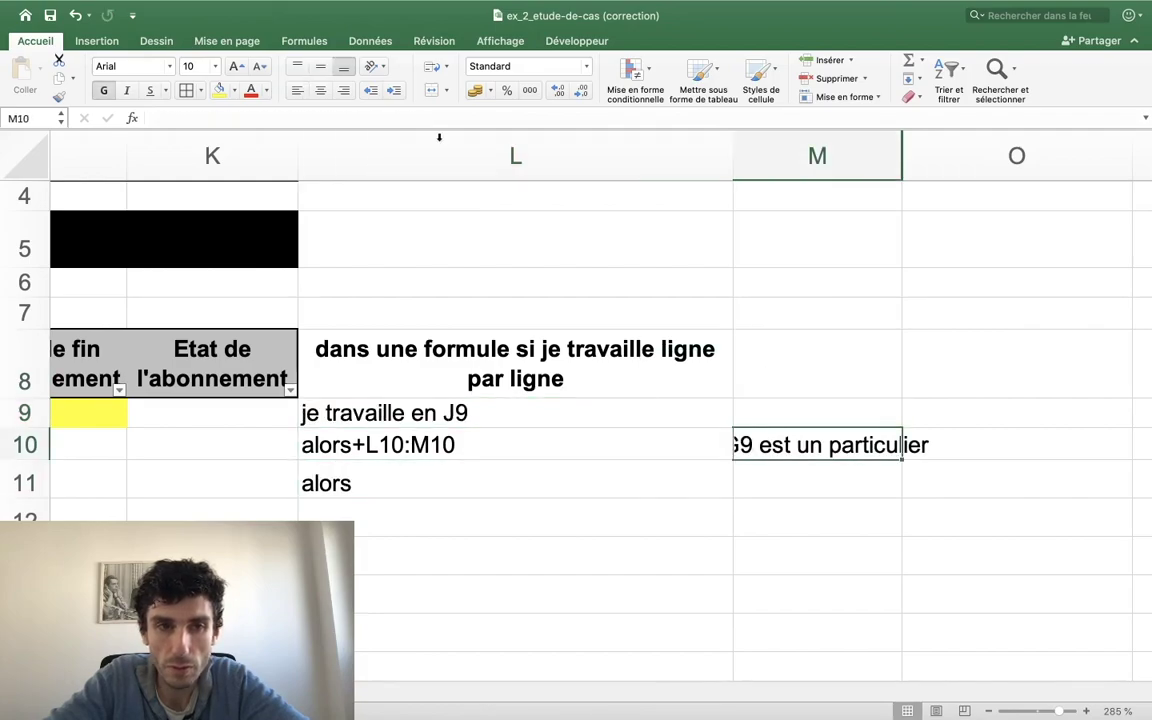
{"action": "left_click", "coordinate": [430, 422]}
{"action": "key", "text": "F2"}
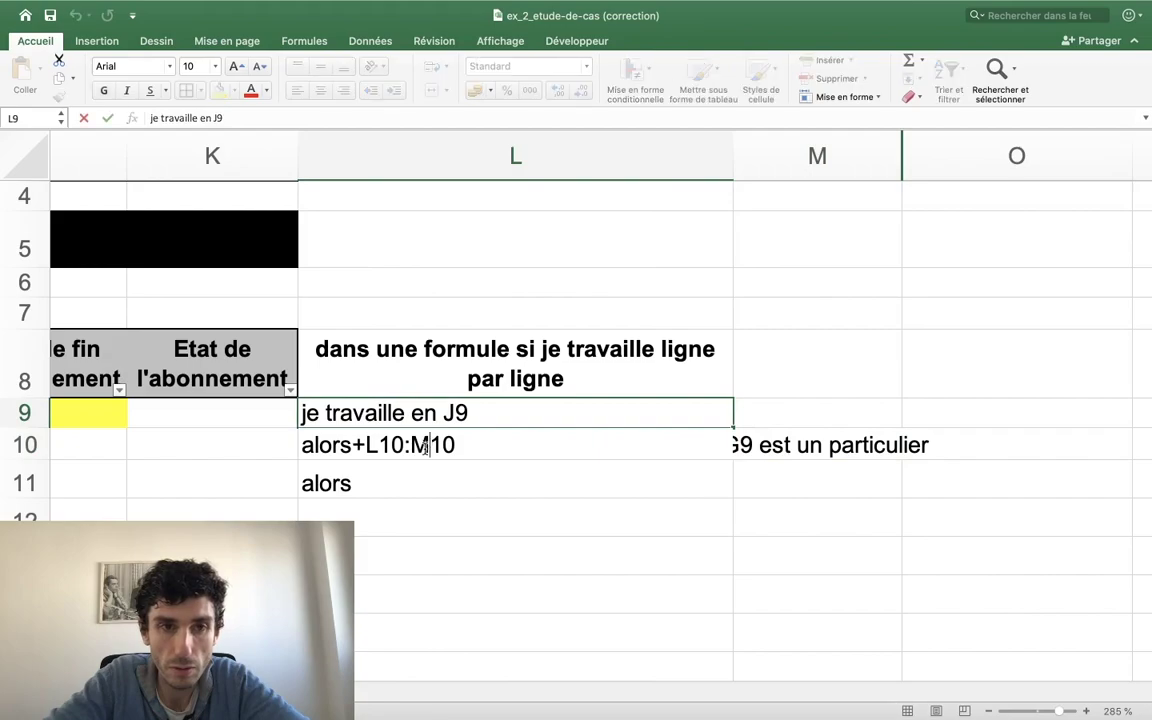
{"action": "key", "text": "Escape"}
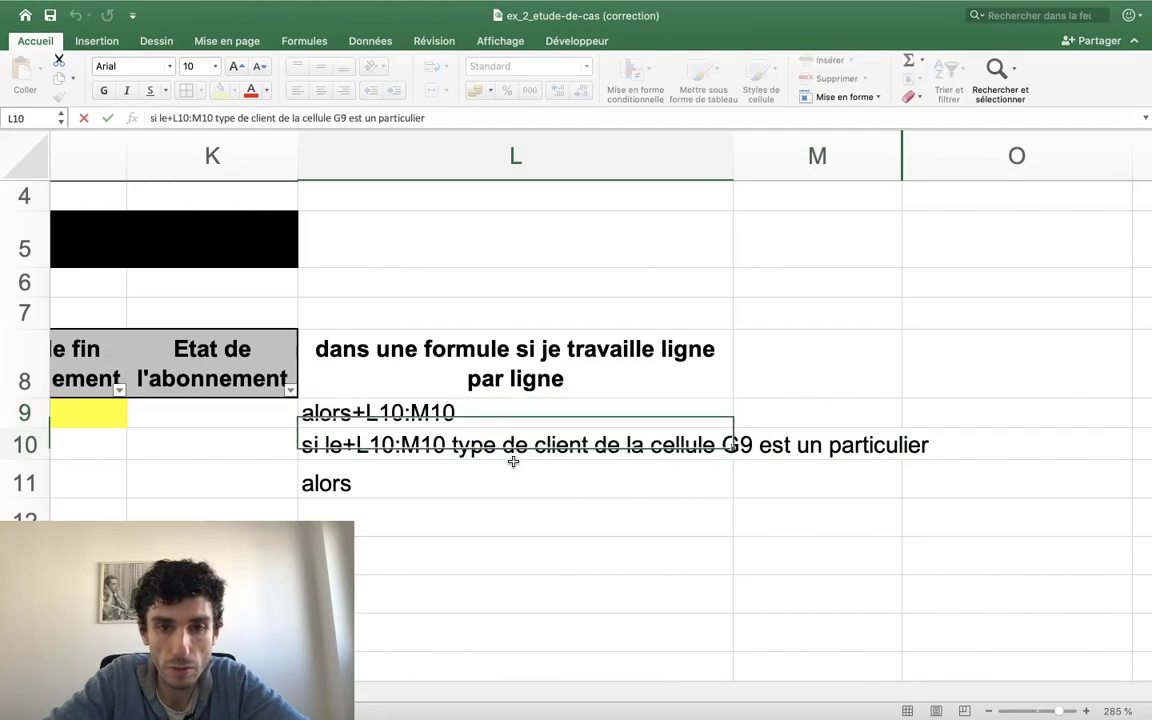
{"action": "left_click", "coordinate": [484, 452]}
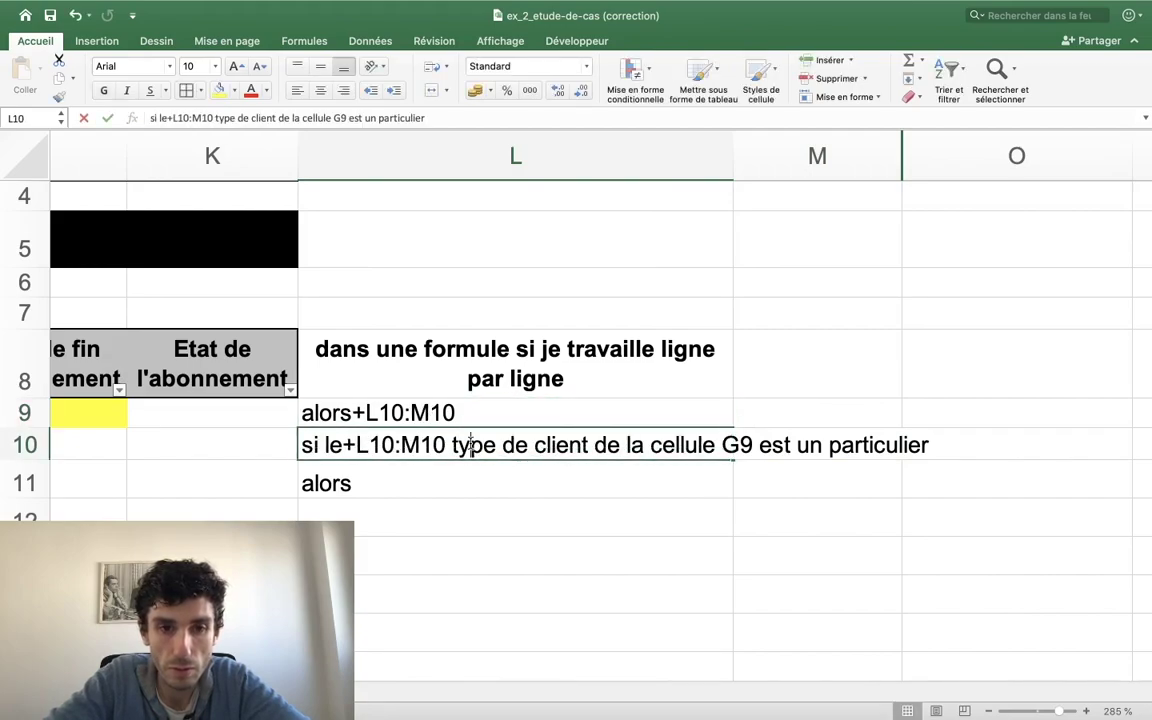
{"action": "double_click", "coordinate": [471, 445]}
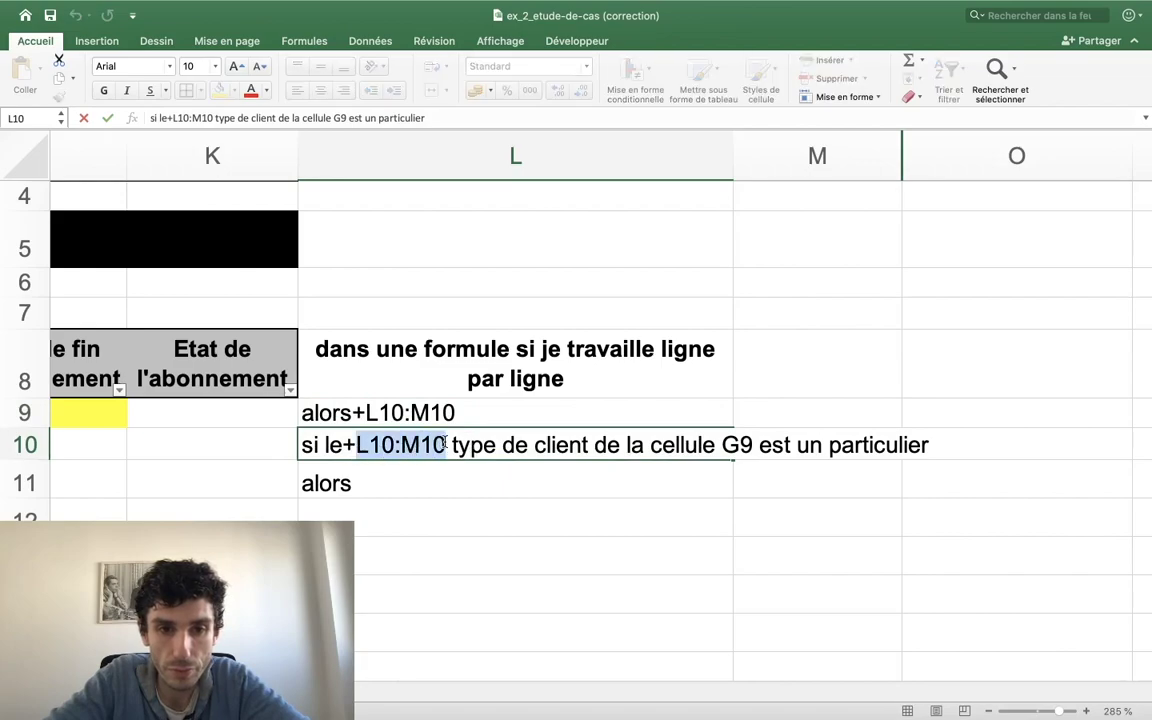
{"action": "key", "text": "BackSpace"}
{"action": "key", "text": "BackSpace"}
{"action": "key", "text": "Return"}
{"action": "key", "text": "Up"}
{"action": "key", "text": "Up"}
{"action": "key", "text": "Right"}
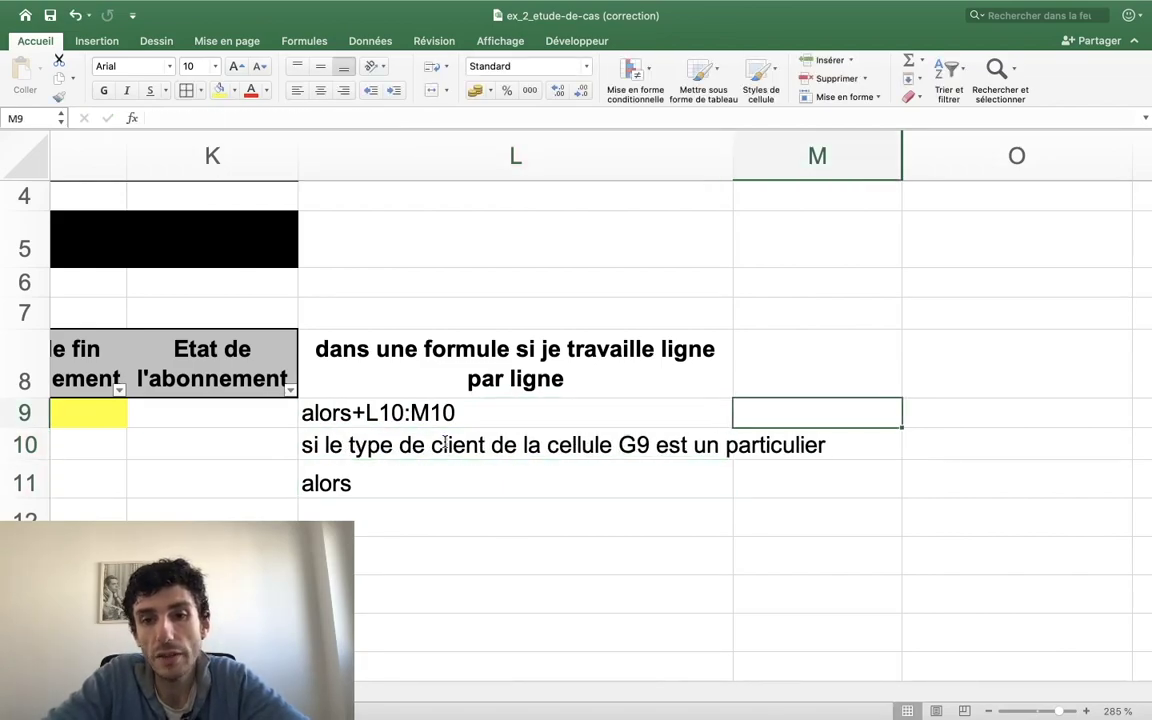
{"action": "key", "text": "Left"}
{"action": "key", "text": "Down"}
{"action": "key", "text": "Up"}
{"action": "key", "text": "Right"}
{"action": "key", "text": "Right"}
{"action": "key", "text": "Left"}
{"action": "key", "text": "Left"}
{"action": "key", "text": "Left"}
{"action": "key", "text": "Down"}
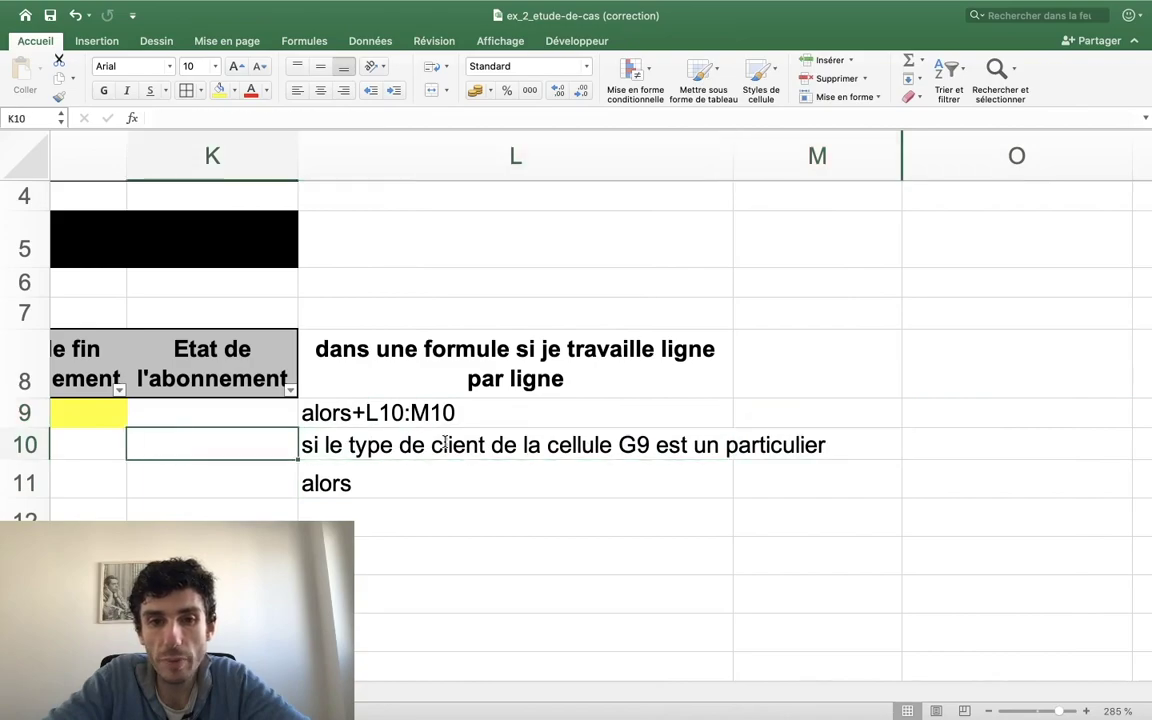
{"action": "key", "text": "Left"}
{"action": "key", "text": "Up"}
{"action": "key", "text": "Right"}
{"action": "key", "text": "Right"}
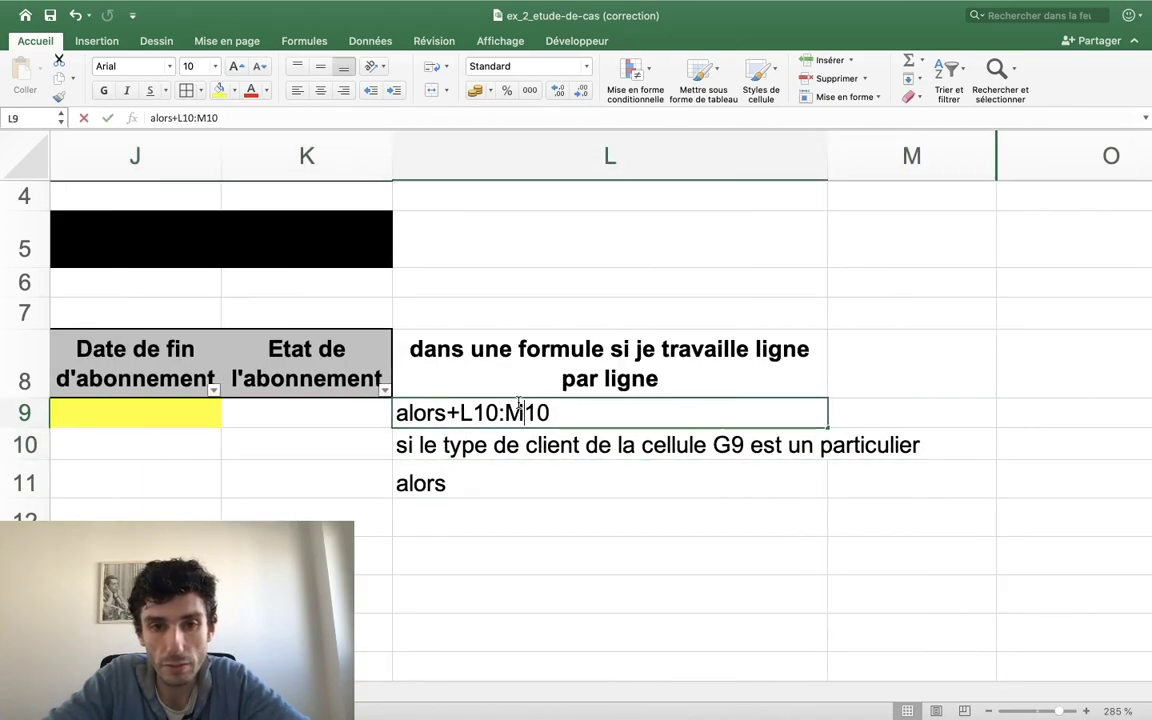
{"action": "key", "text": "Down"}
{"action": "key", "text": "Up"}
{"action": "left_click_drag", "start_coordinate": [549, 413], "coordinate": [390, 414]}
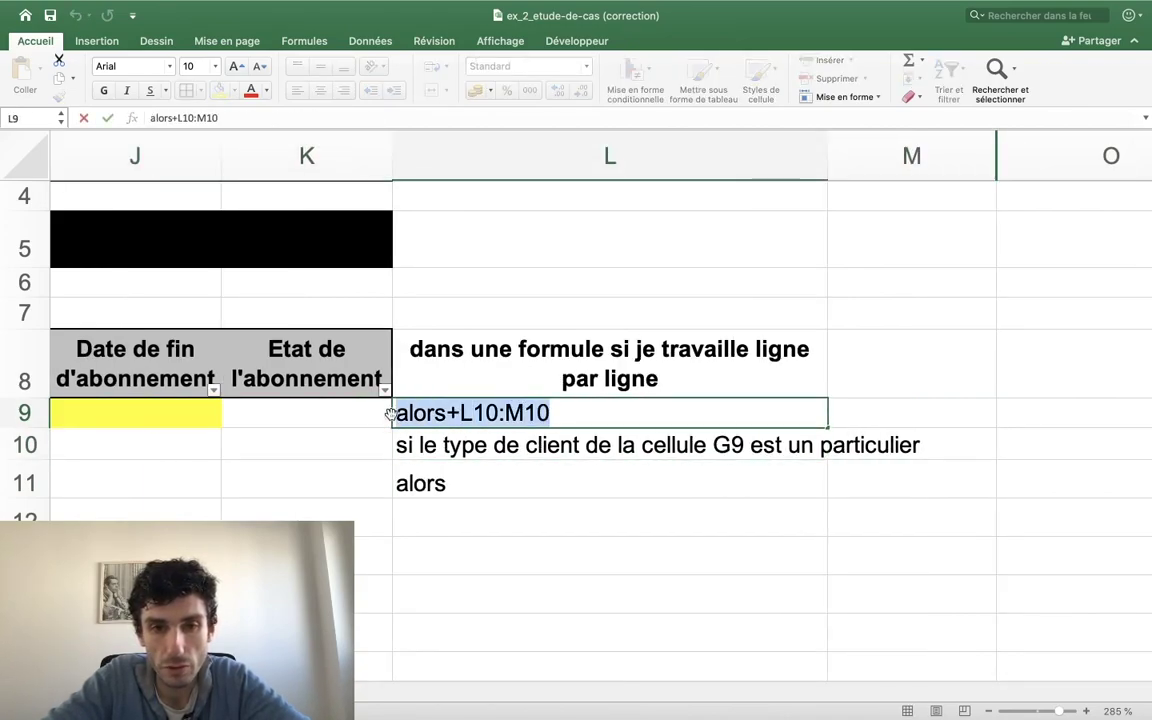
{"action": "type", "text": "je travaille en J"}
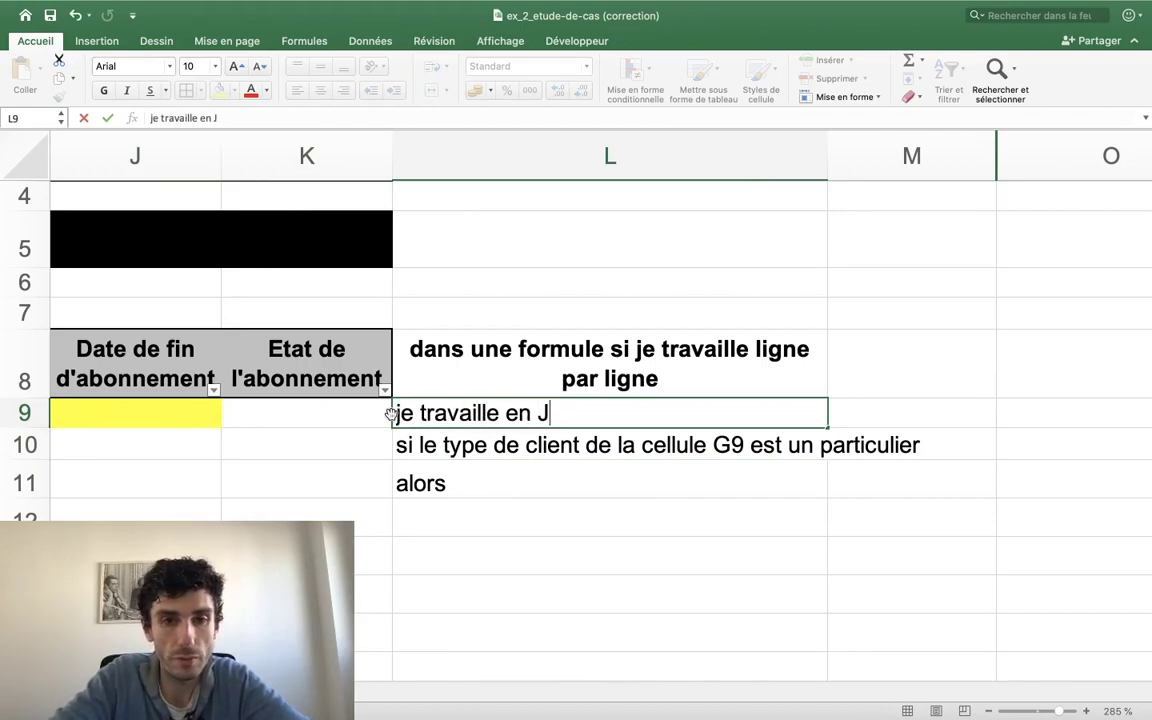
{"action": "key", "text": "Return"}
{"action": "key", "text": "Right"}
{"action": "key", "text": "Right"}
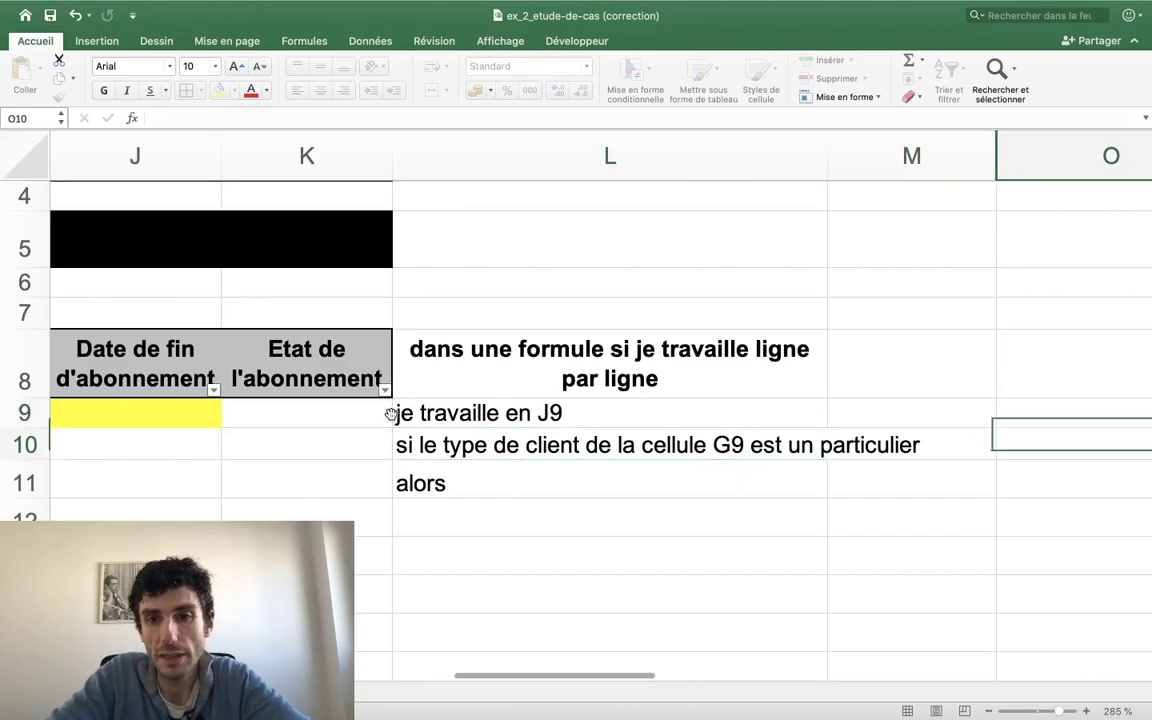
{"action": "scroll", "coordinate": [390, 414], "scroll_direction": "right", "scroll_amount": 2}
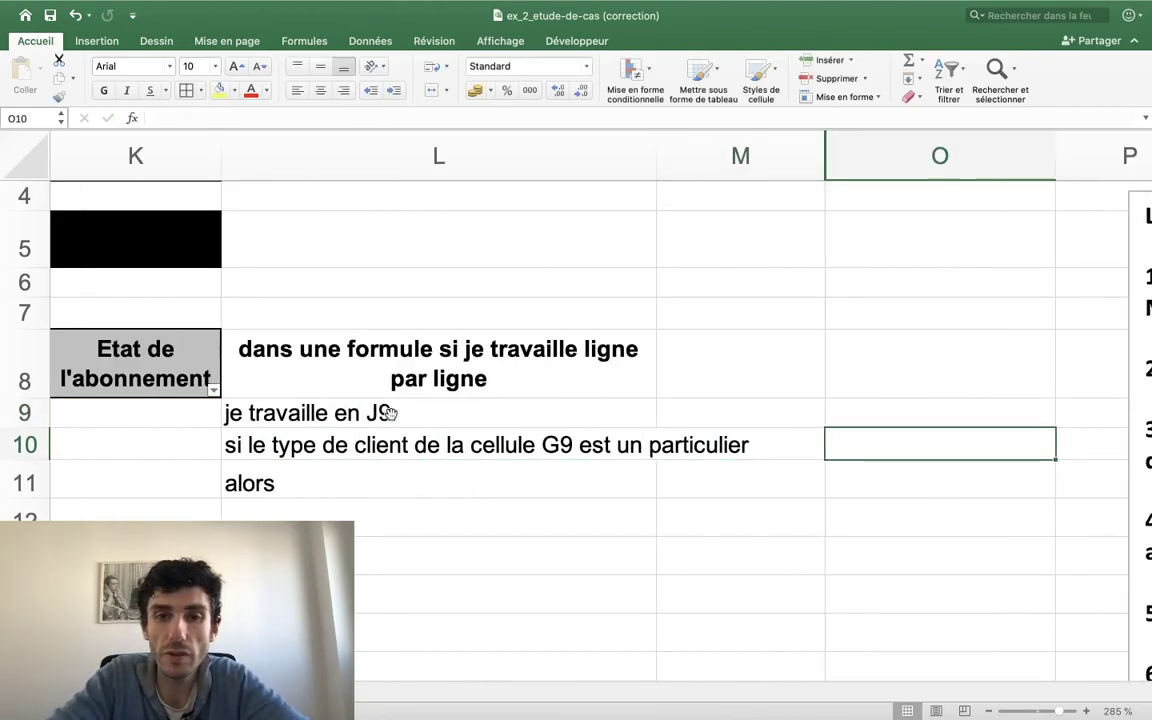
{"action": "type", "text": "ci"}
Finish the O10 entry and complete L11 as 'alors j'affiche mois.decaler(date d'abo; 6)'.
{"action": "key", "text": "BackSpace"}
{"action": "type", "text": "Cl"}
{"action": "key", "text": "Return"}
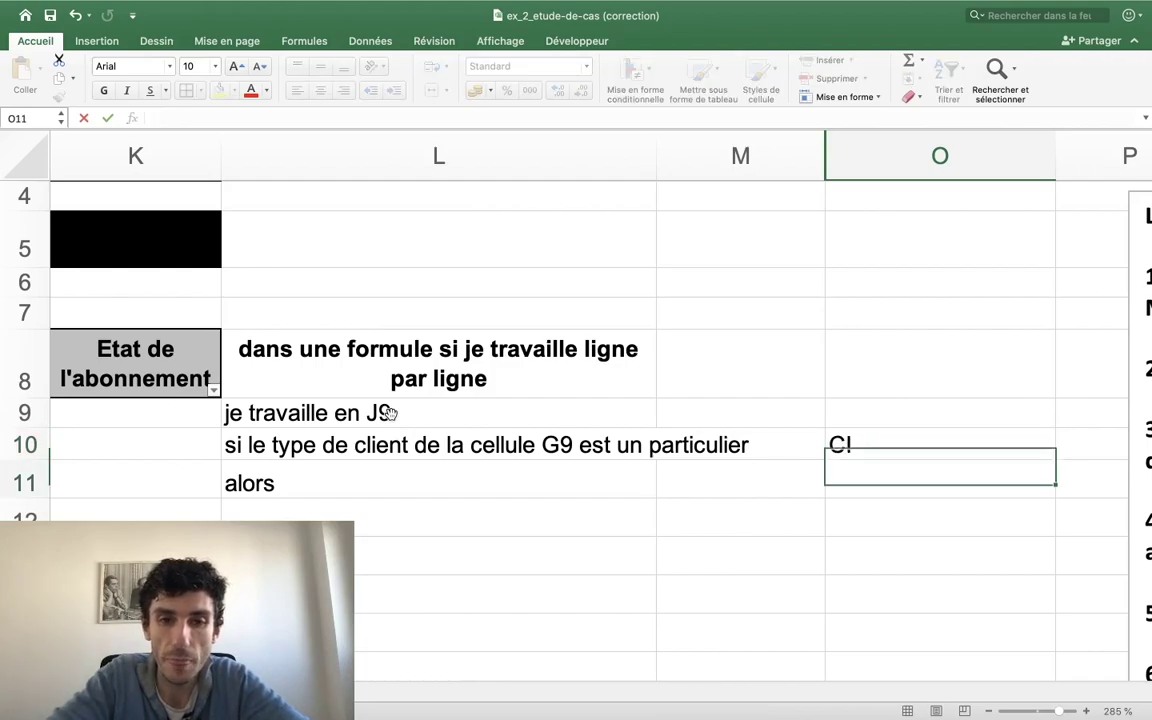
{"action": "key", "text": "Left"}
{"action": "key", "text": "Left"}
{"action": "key", "text": "Left"}
{"action": "key", "text": "Left"}
{"action": "key", "text": "Right"}
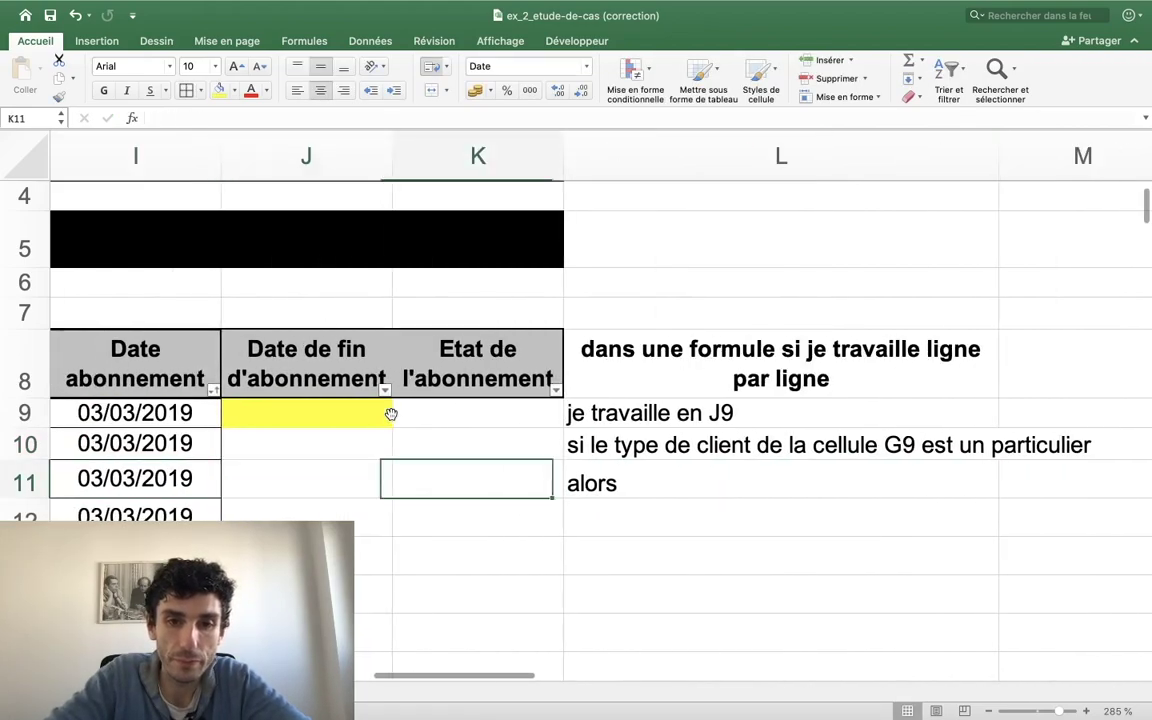
{"action": "key", "text": "Right"}
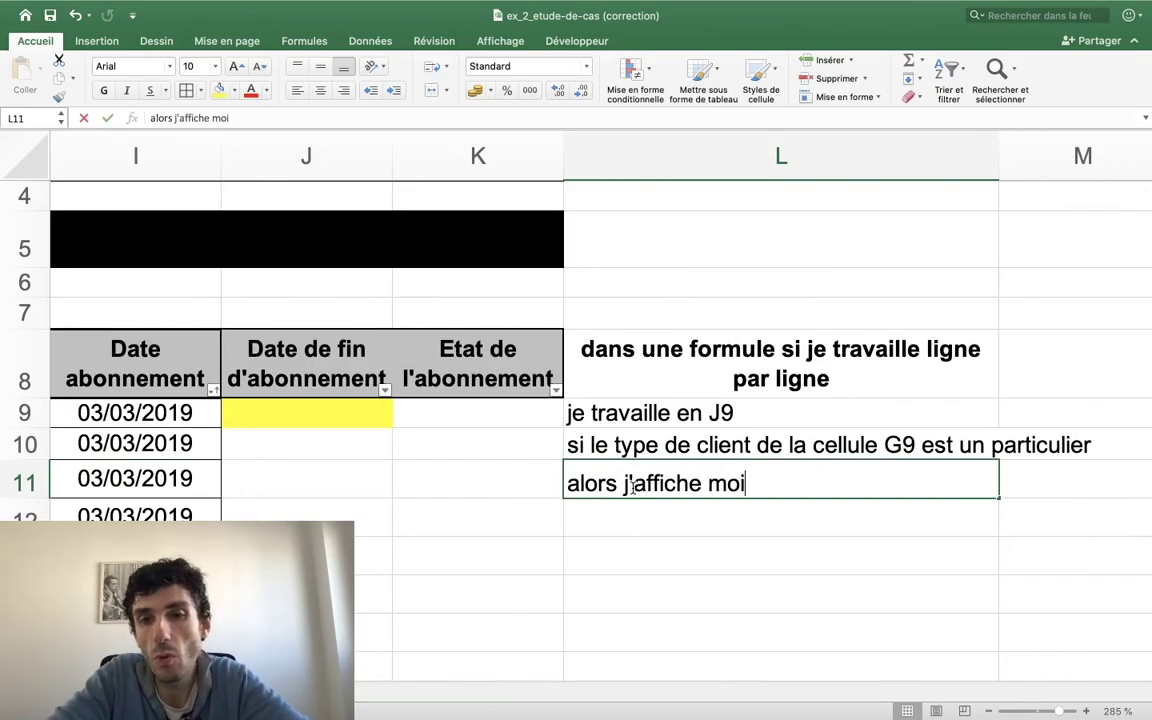
{"action": "type", "text": "s.de"}
{"action": "type", "text": "claer "}
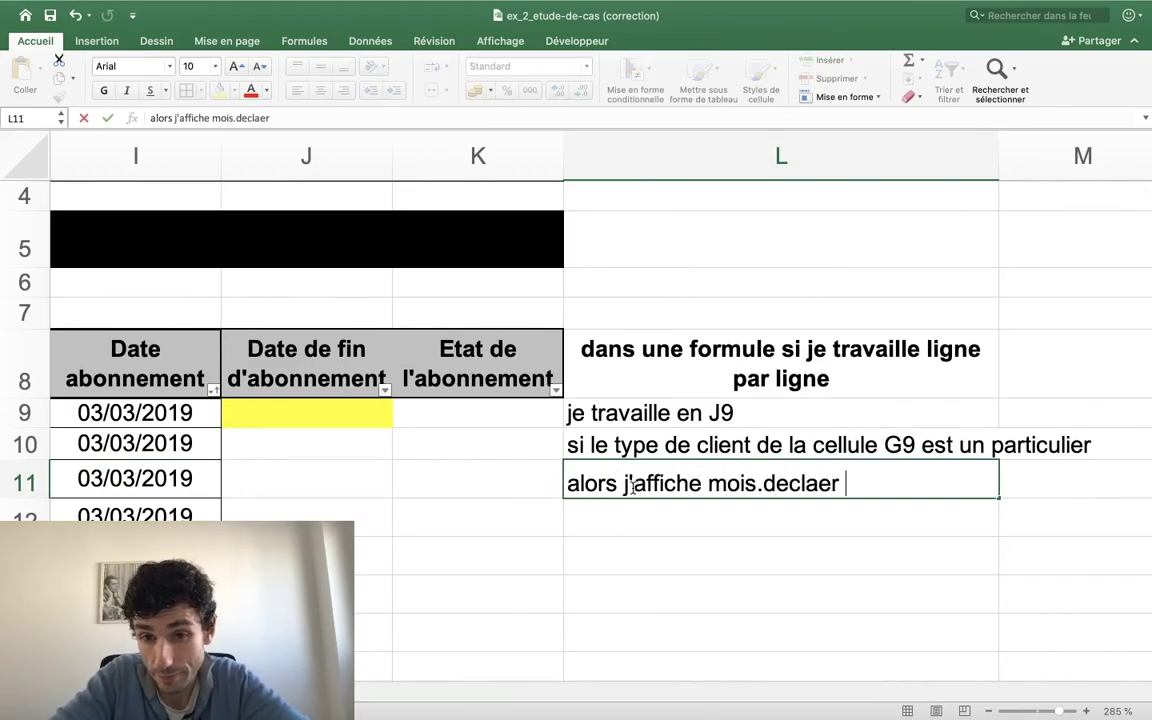
{"action": "type", "text": "ler"}
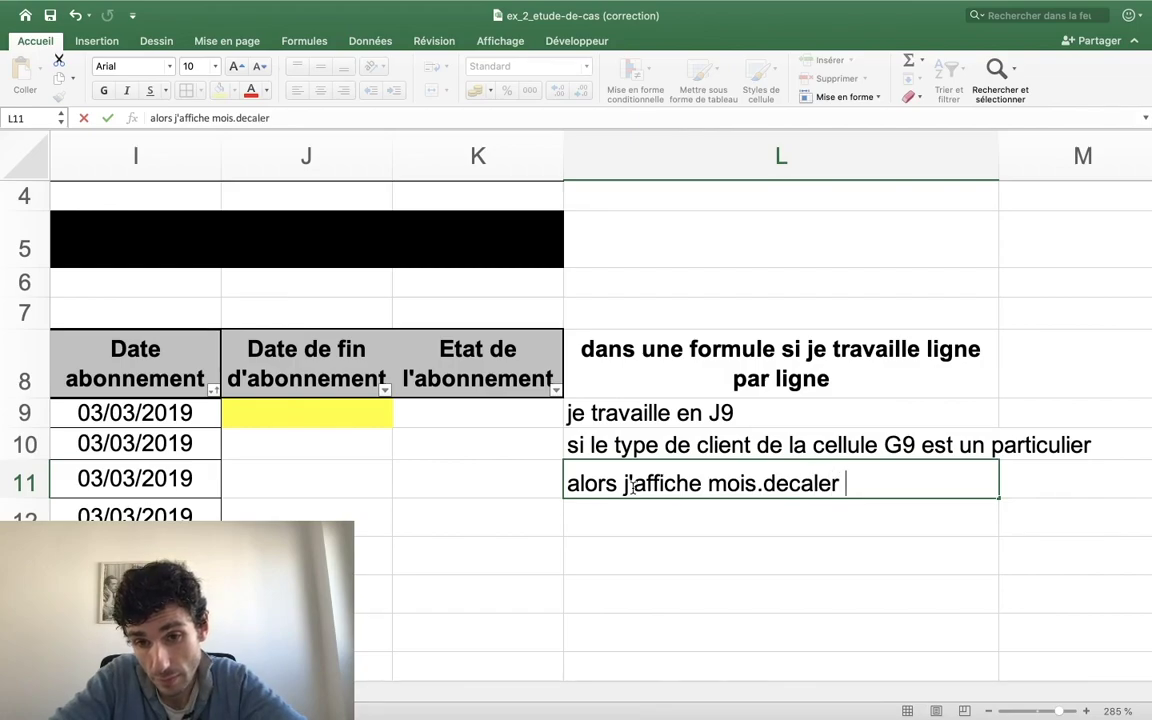
{"action": "type", "text": "(dat"}
{"action": "type", "text": "d'aob"}
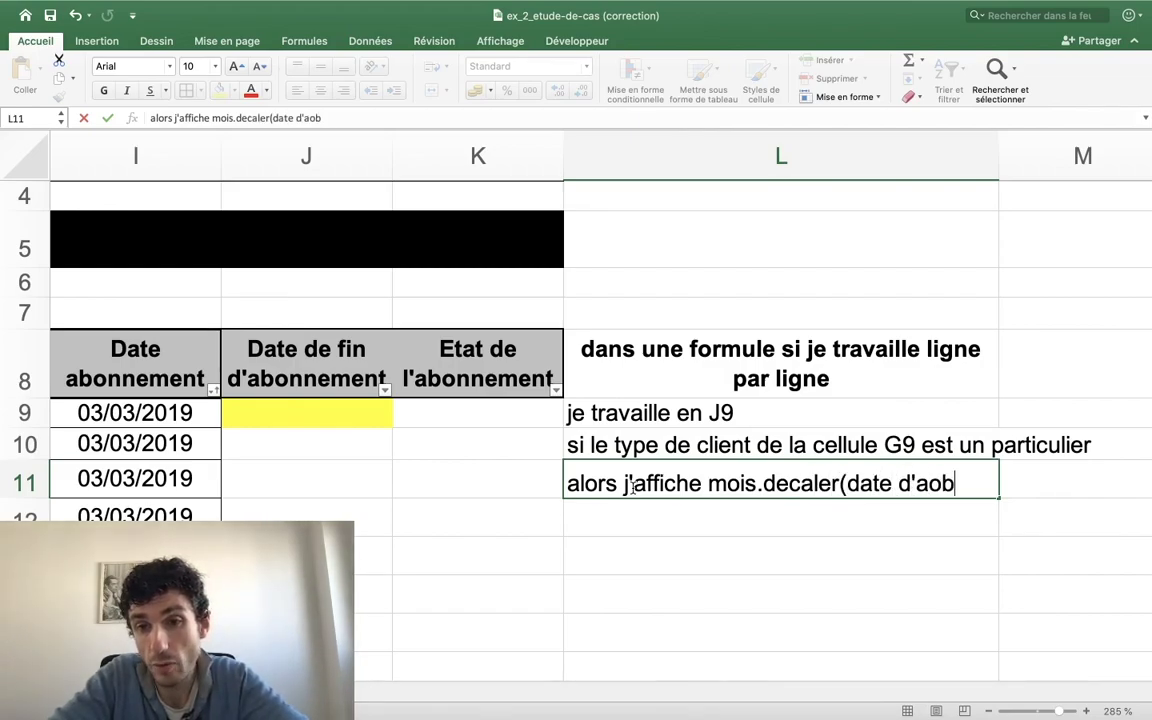
{"action": "key", "text": "BackSpace"}
{"action": "key", "text": "BackSpace"}
{"action": "key", "text": "BackSpace"}
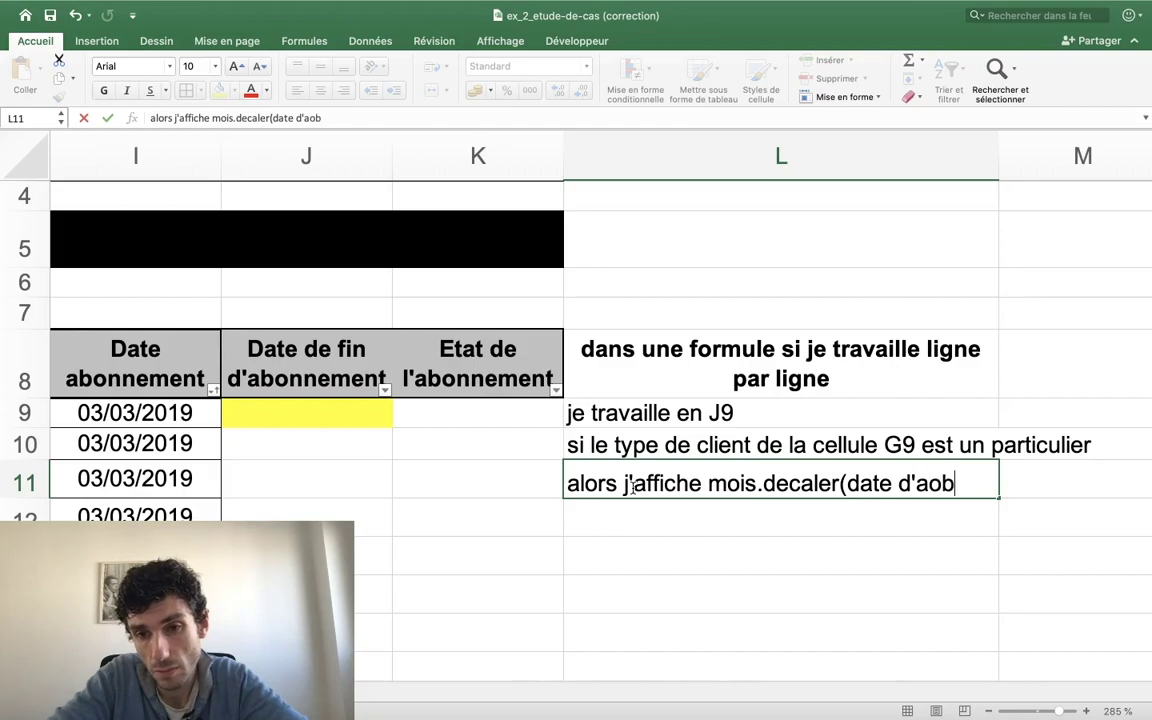
{"action": "key", "text": "BackSpace"}
{"action": "key", "text": "BackSpace"}
{"action": "type", "text": "bo;"}
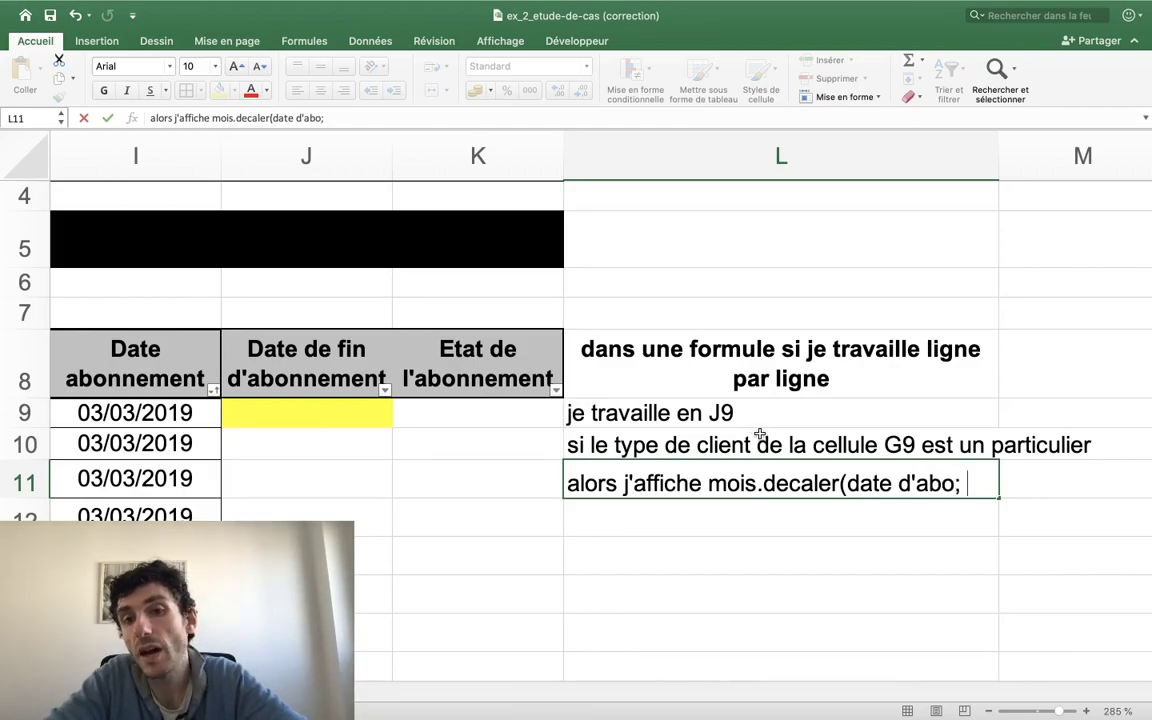
{"action": "scroll", "coordinate": [760, 433], "scroll_direction": "right", "scroll_amount": 2}
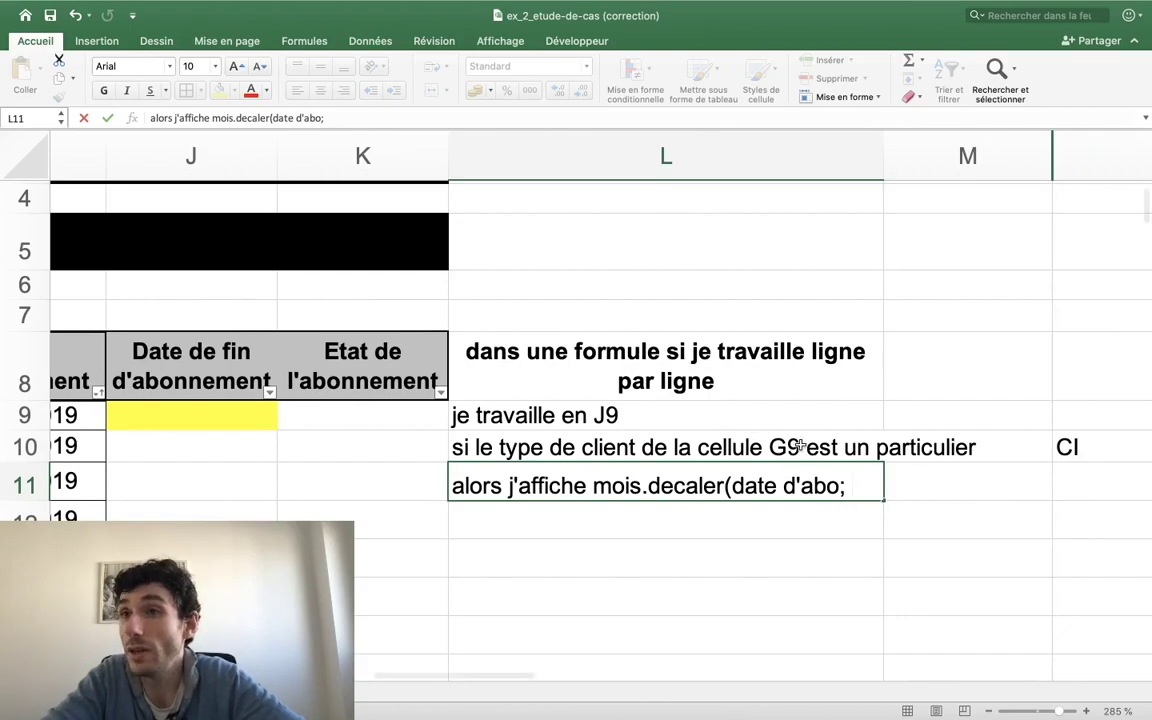
{"action": "type", "text": " 6)"}
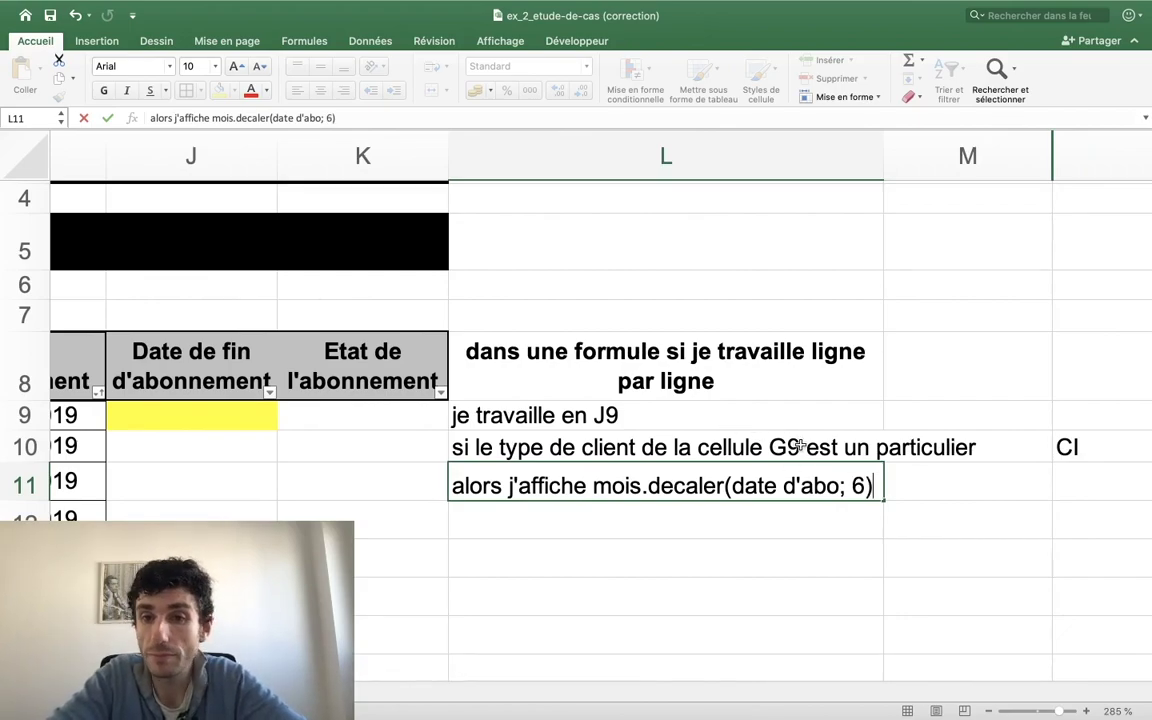
{"action": "key", "text": "Return"}
Enter 'sinon' in L12 and label O11 'CONSEQUENCE'.
{"action": "type", "text": "sinon"}
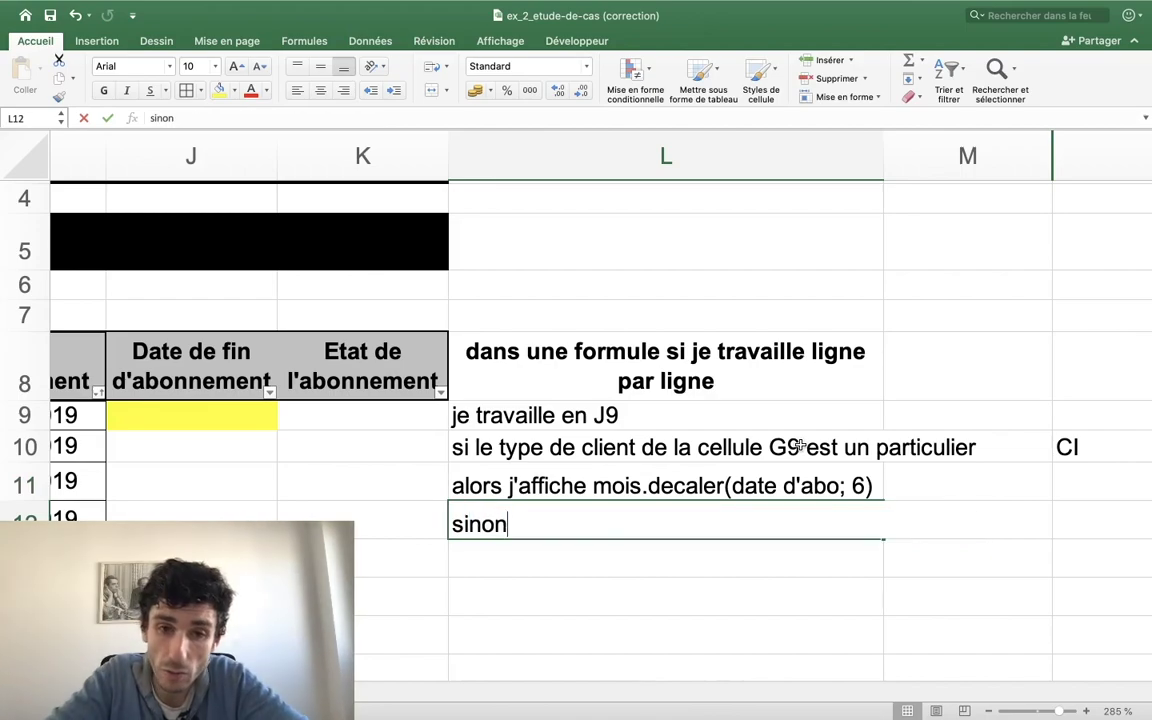
{"action": "key", "text": "Return"}
{"action": "key", "text": "Up"}
{"action": "key", "text": "Up"}
{"action": "key", "text": "Up"}
{"action": "key", "text": "Right"}
{"action": "key", "text": "Right"}
{"action": "key", "text": "Down"}
{"action": "key", "text": "Left"}
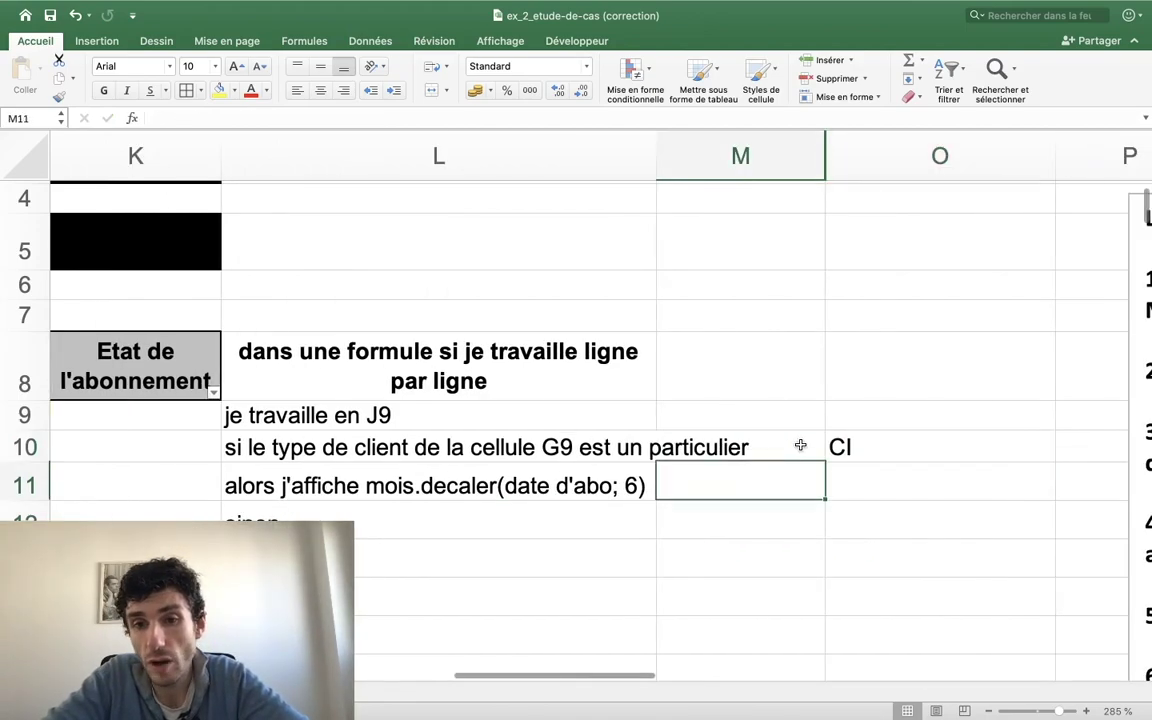
{"action": "key", "text": "Right"}
{"action": "type", "text": "CONSEQUENCE"}
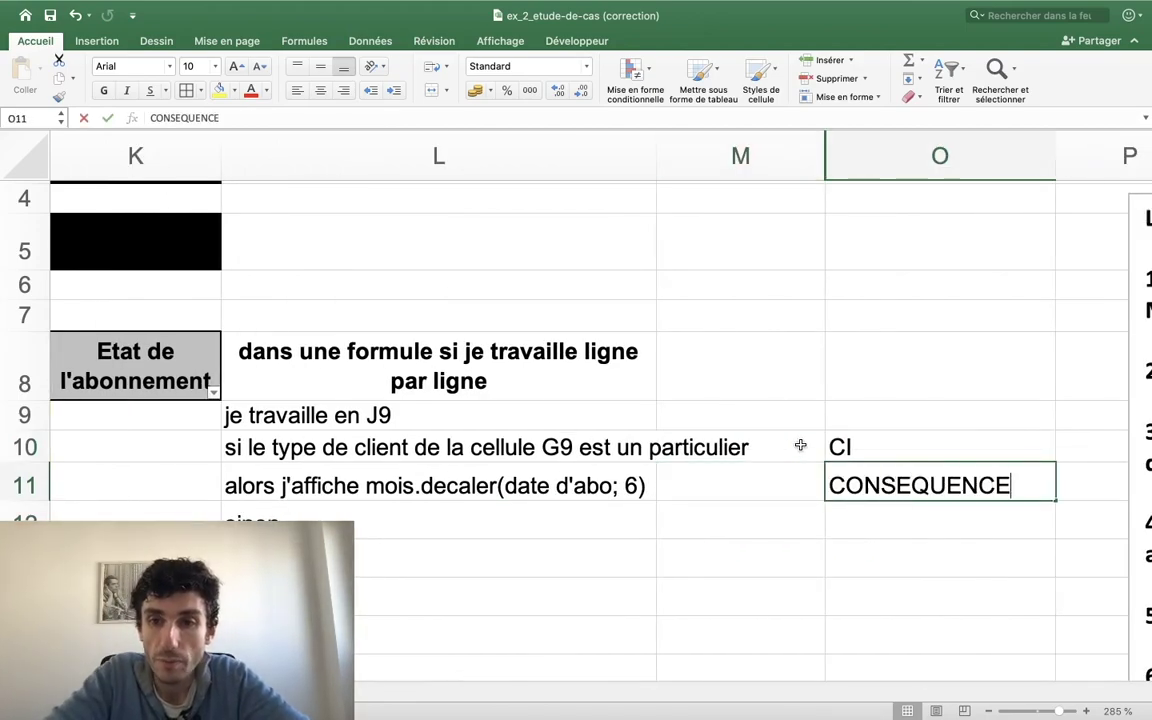
{"action": "key", "text": "BackSpace"}
{"action": "type", "text": "E"}
{"action": "key", "text": "Return"}
Extend the L12 sinon note with 'j'affiche mois.decaler(date d'abo;12', accidentally overwriting the cell.
{"action": "key", "text": "Left"}
{"action": "key", "text": "Left"}
{"action": "key", "text": "Left"}
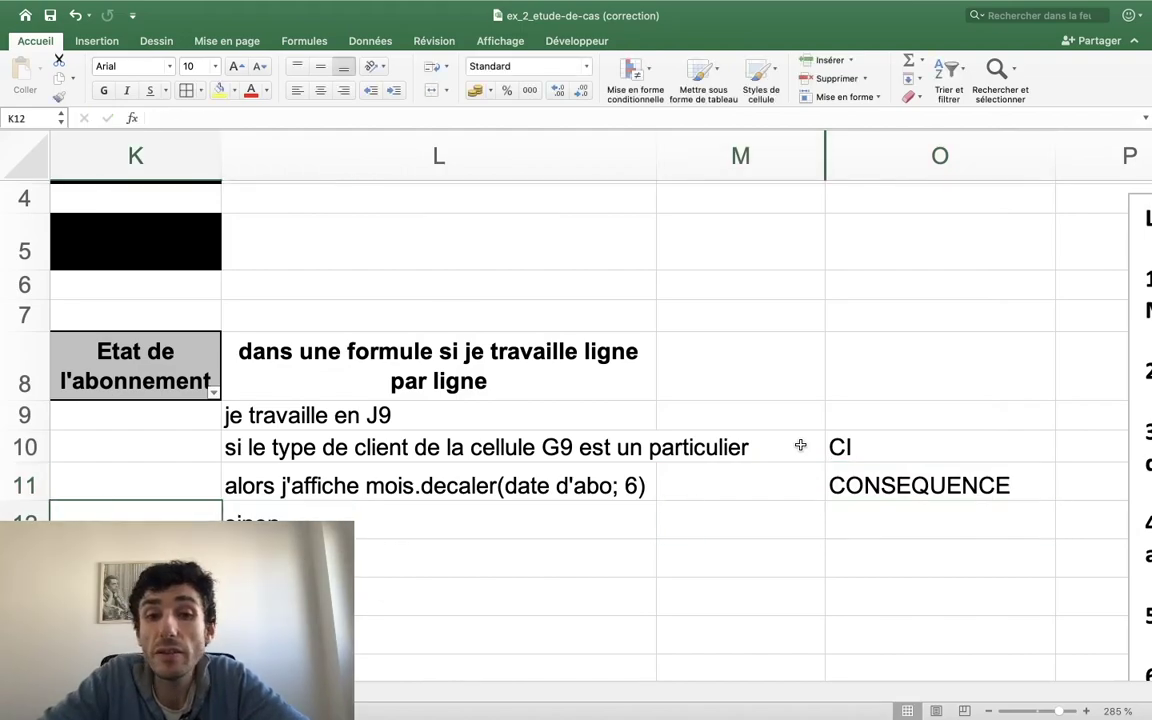
{"action": "key", "text": "Left"}
{"action": "key", "text": "Right"}
{"action": "key", "text": "Right"}
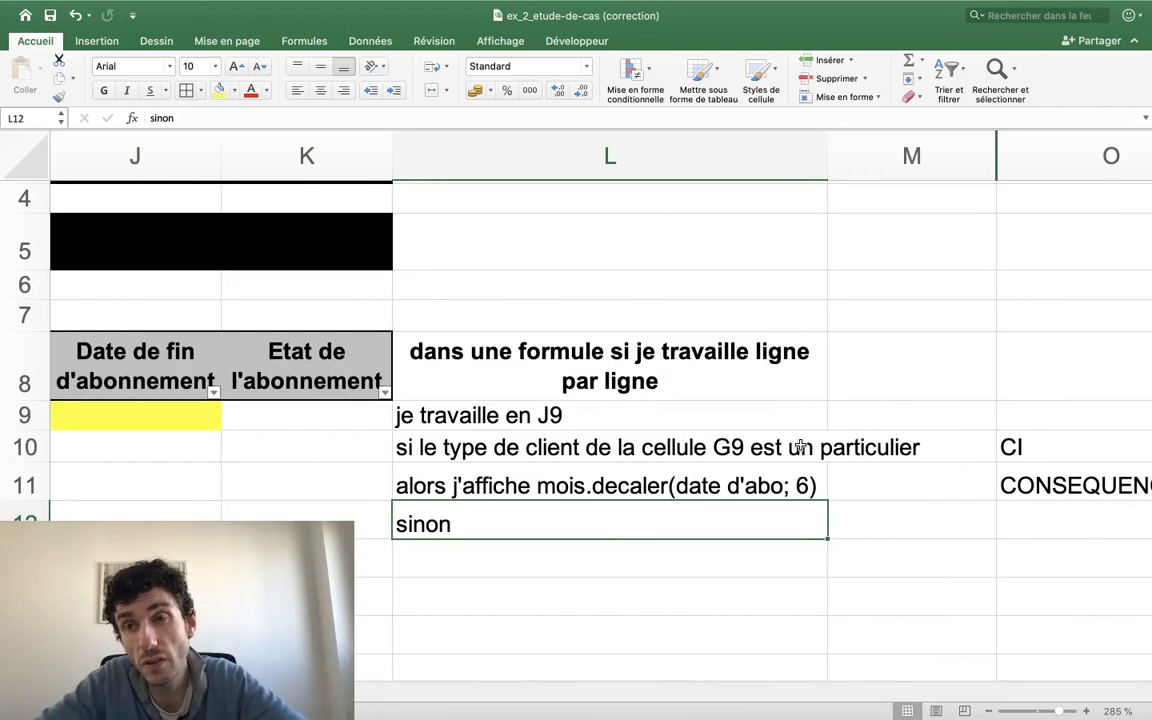
{"action": "double_click", "coordinate": [631, 511]}
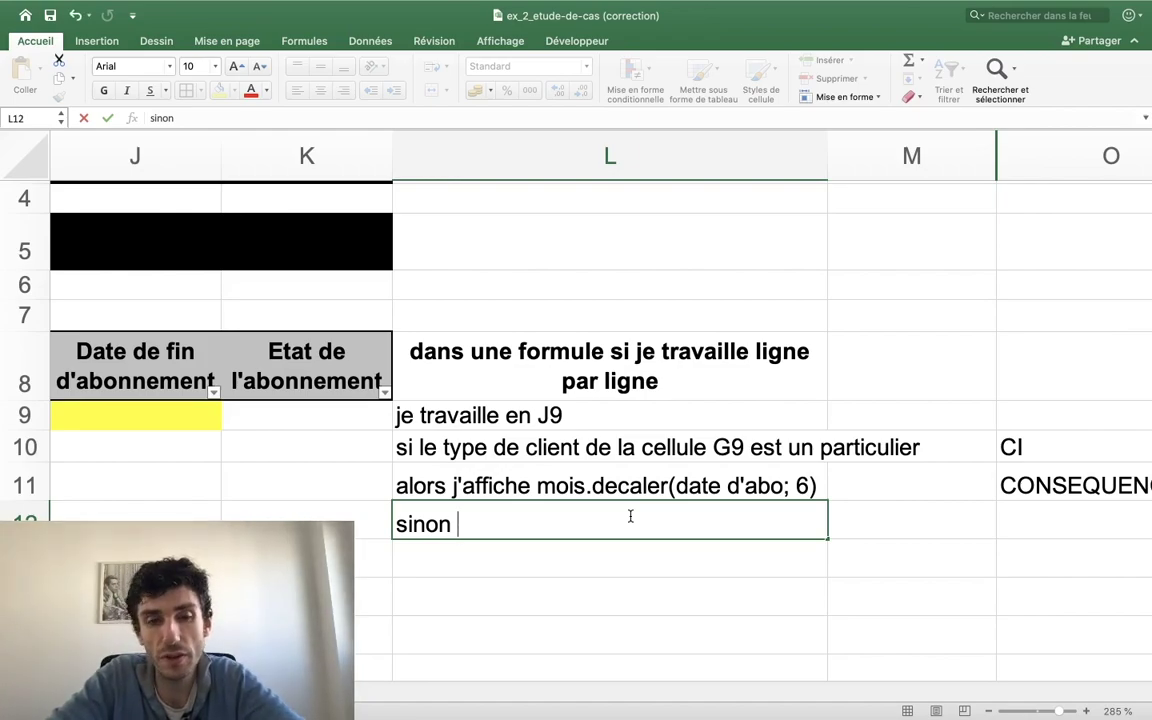
{"action": "type", "text": "'arrch"}
{"action": "key", "text": "BackSpace"}
{"action": "key", "text": "BackSpace"}
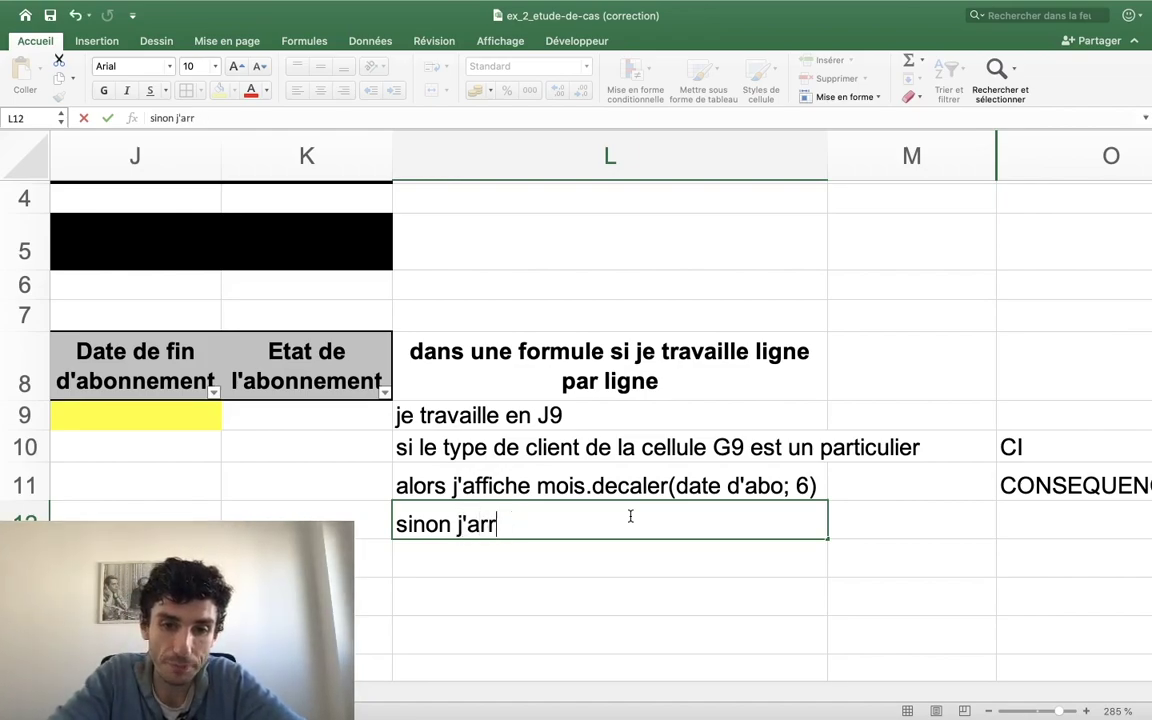
{"action": "key", "text": "BackSpace"}
{"action": "key", "text": "BackSpace"}
{"action": "type", "text": "che m"}
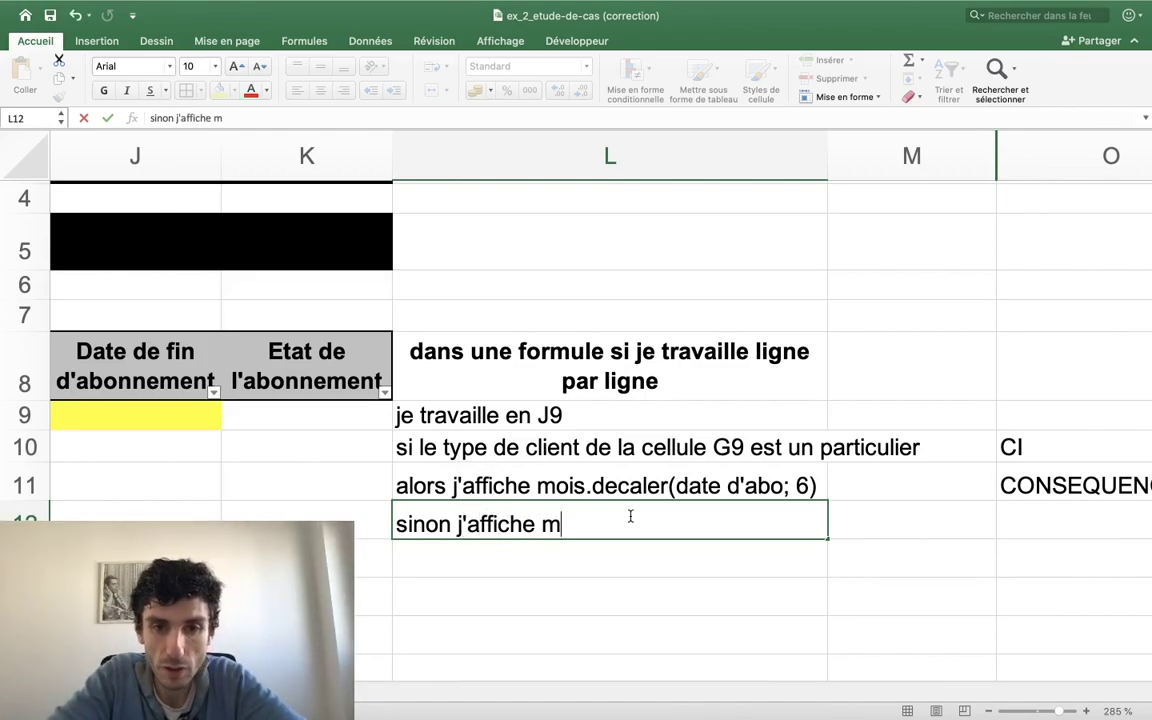
{"action": "type", "text": "ois.decaler("}
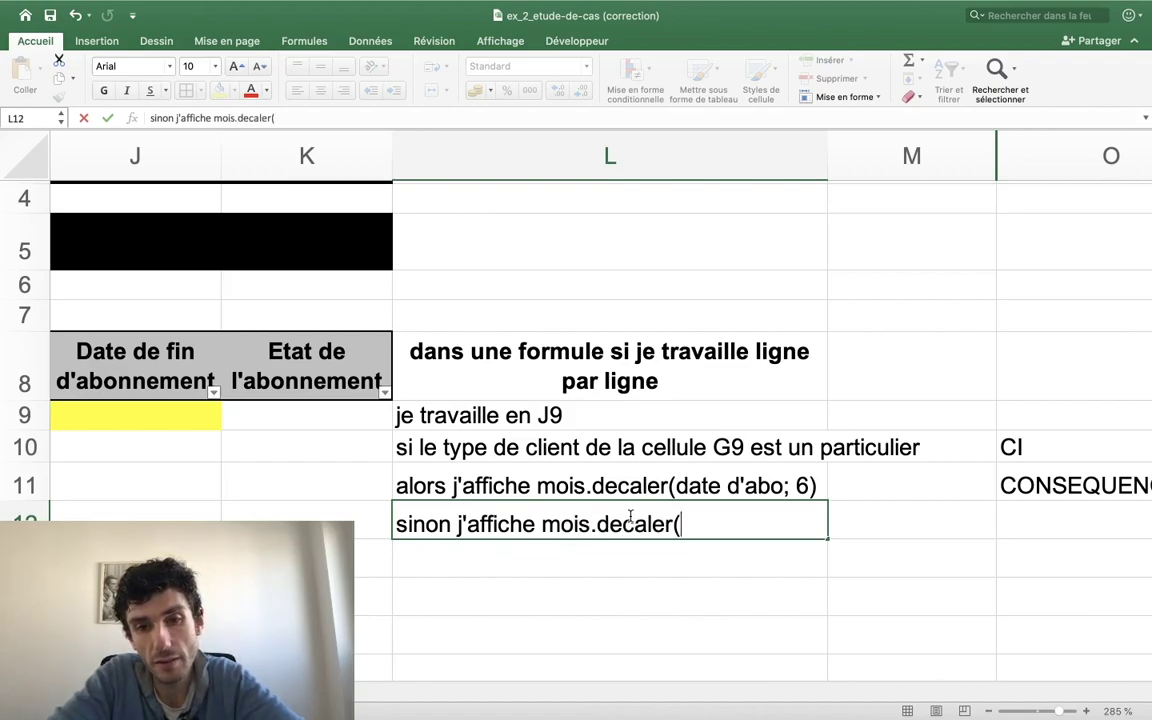
{"action": "type", "text": "date d'abo;"}
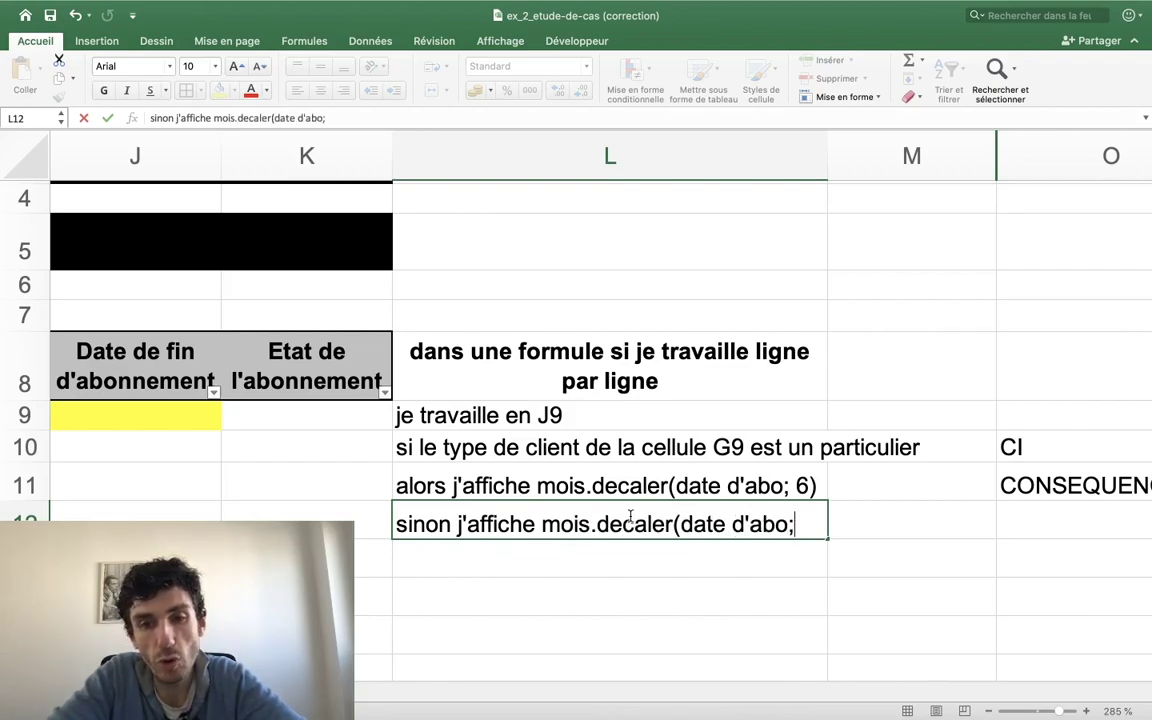
{"action": "key", "text": "Escape"}
{"action": "type", "text": "12"}
{"action": "key", "text": "BackSpace"}
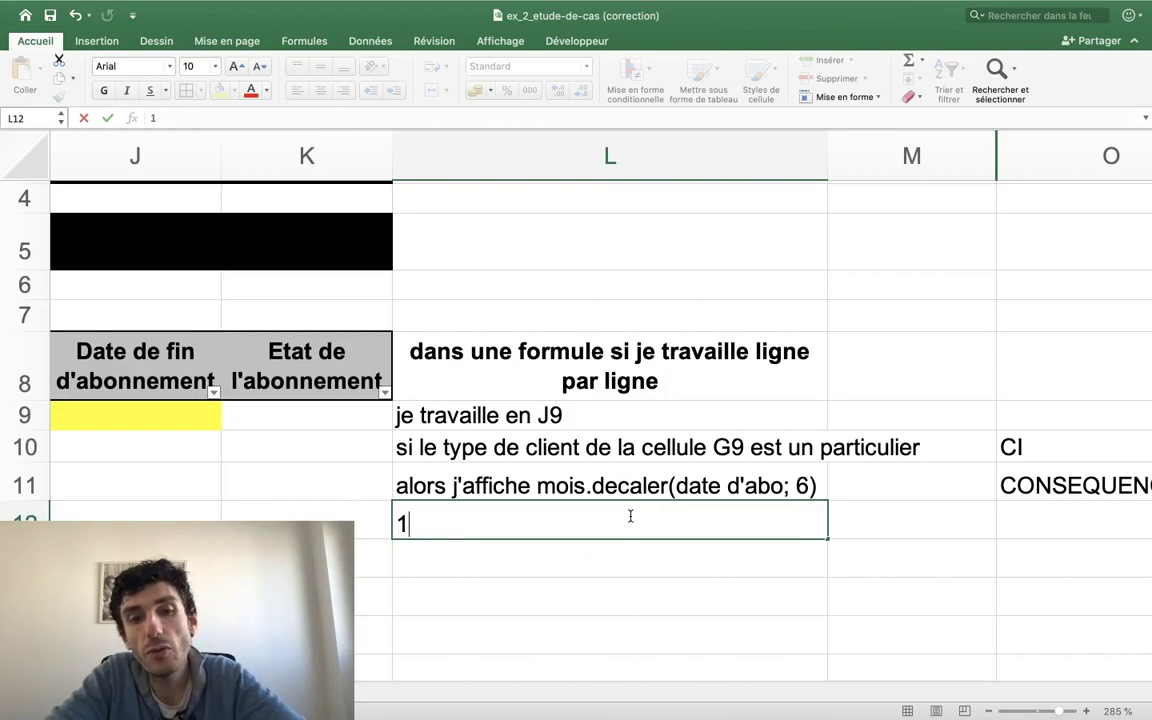
{"action": "key", "text": "BackSpace"}
{"action": "type", "text": "é"}
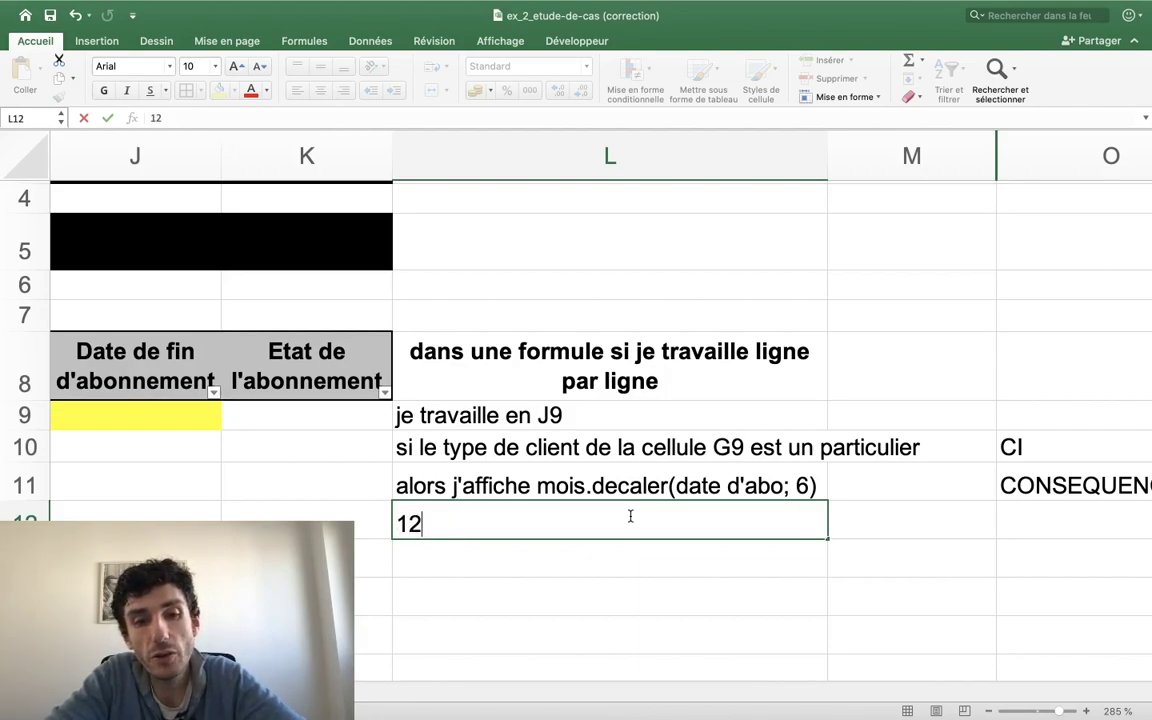
{"action": "type", "text": ")"}
{"action": "key", "text": "Return"}
Undo the overwrite and retype L12 as 'sinon j'affiche mois.decaler(date d'abo;12)'.
{"action": "left_click", "coordinate": [597, 506]}
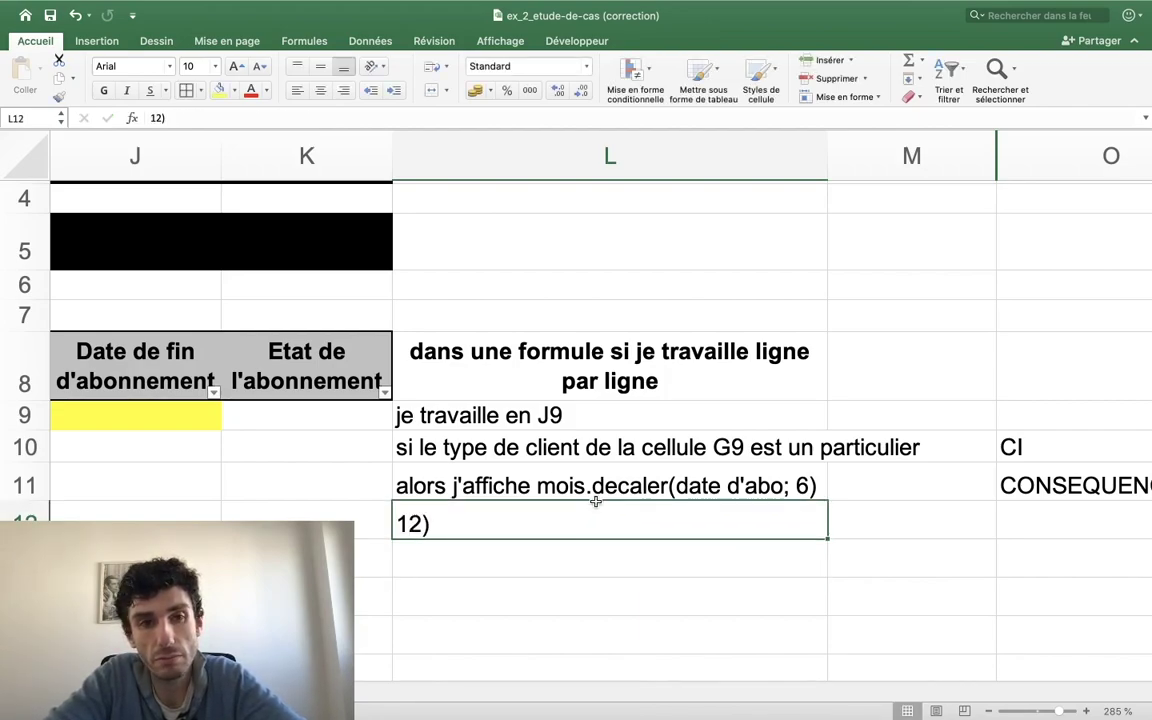
{"action": "key", "text": "super+z"}
{"action": "double_click", "coordinate": [573, 510]}
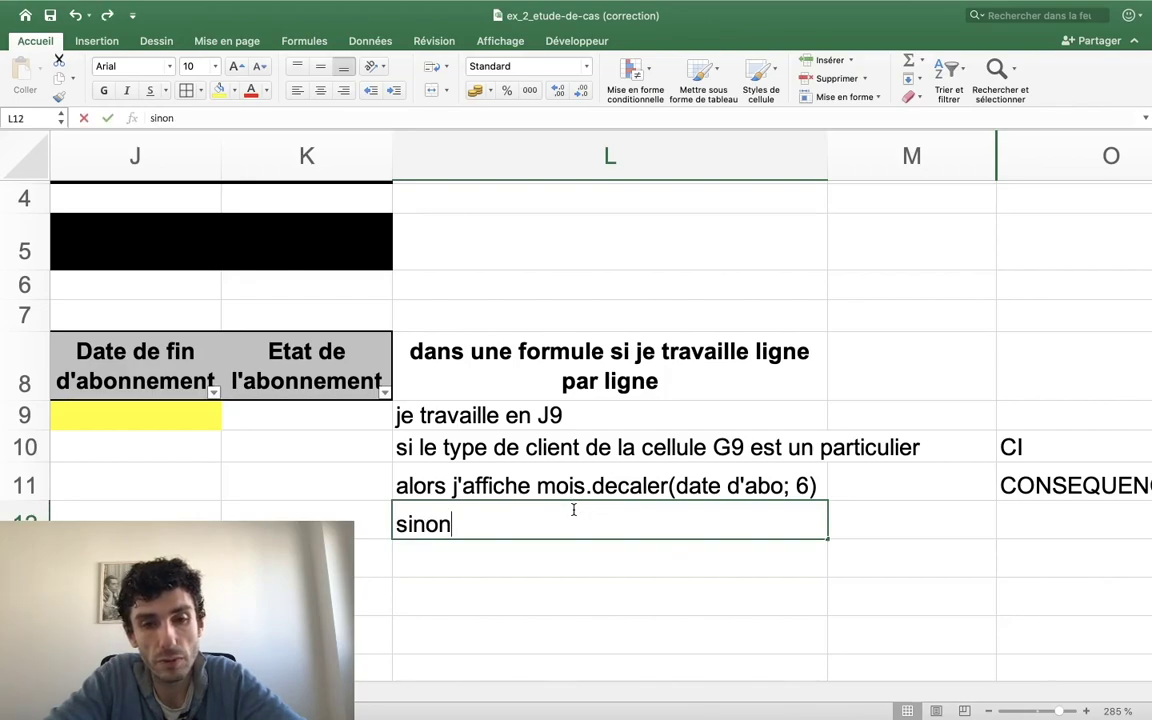
{"action": "type", "text": " j'affiche mois"}
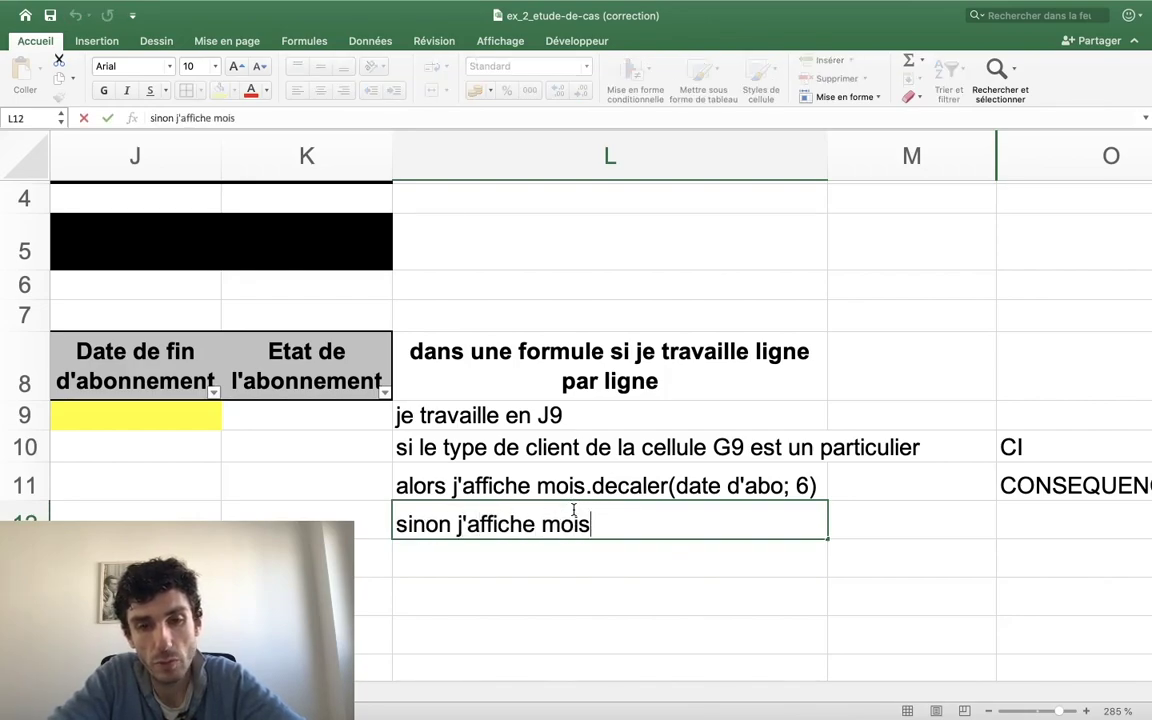
{"action": "type", "text": ".decaler("}
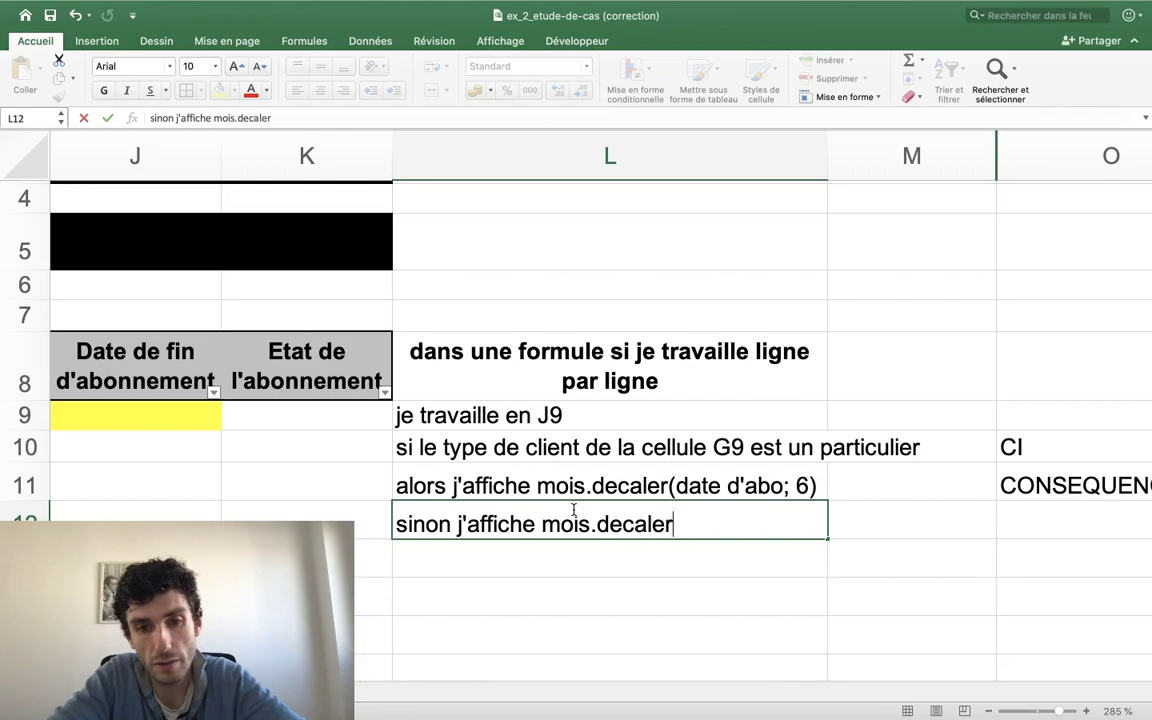
{"action": "type", "text": "date d'"}
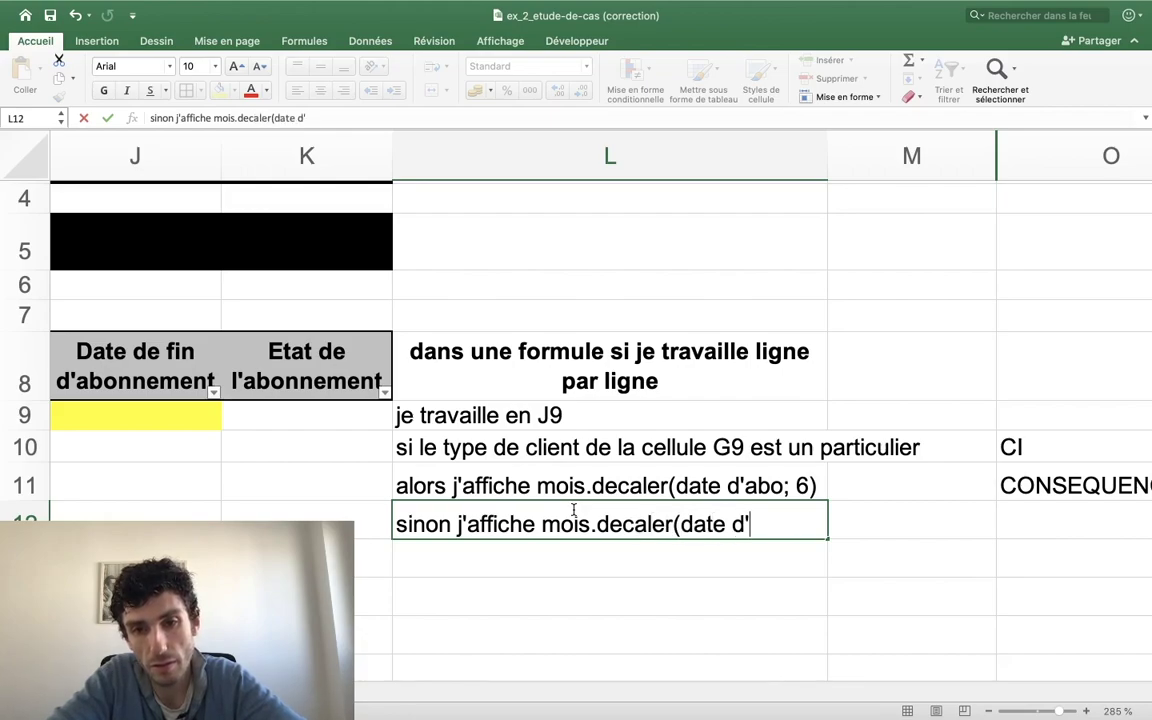
{"action": "type", "text": "abo;12"}
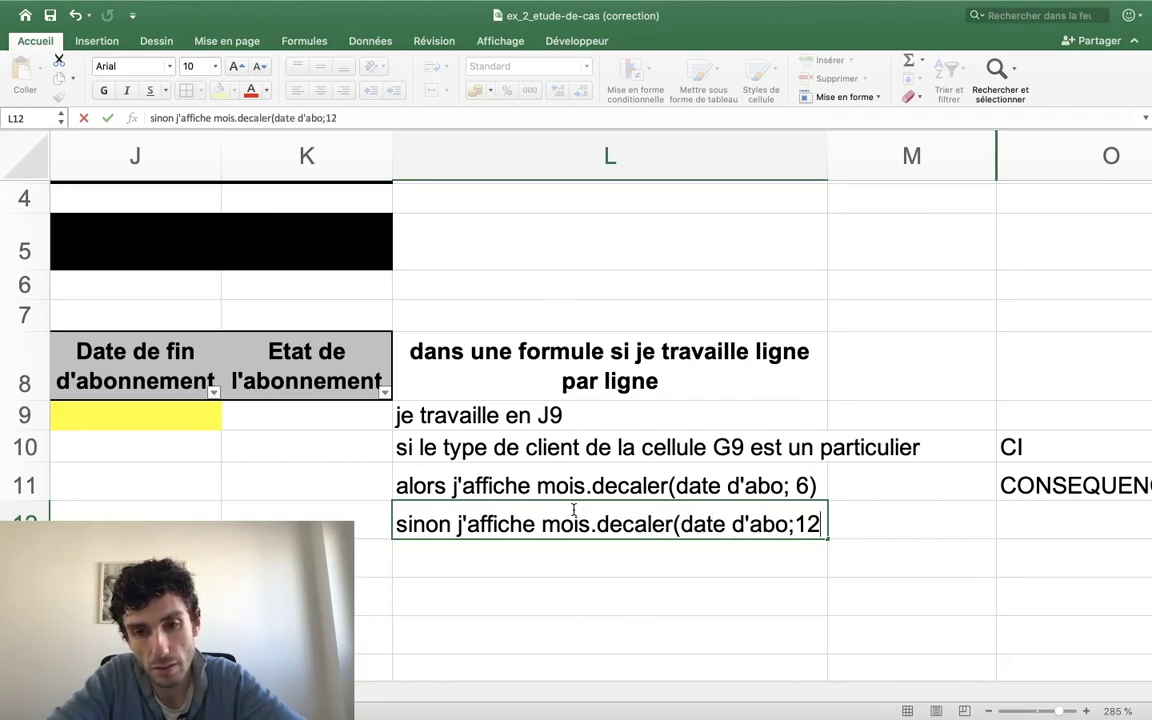
{"action": "key", "text": "Return"}
{"action": "key", "text": "Up"}
{"action": "key", "text": "Up"}
{"action": "key", "text": "Up"}
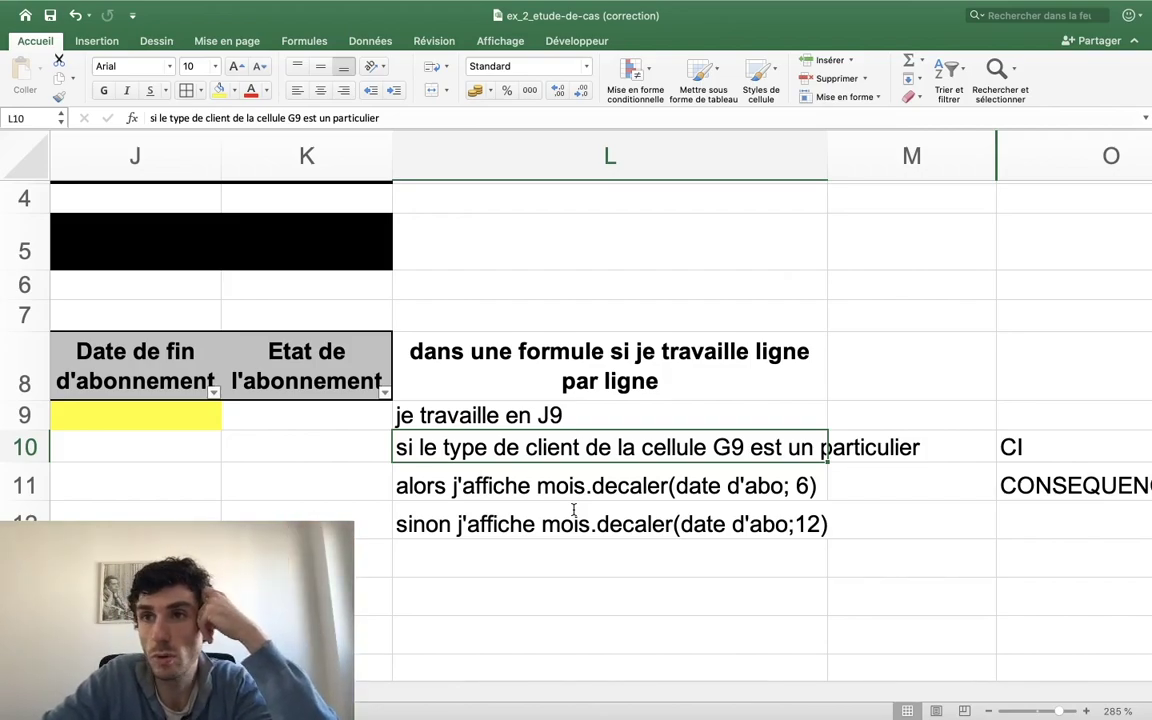
Select cell J9 under the Etat de l'abonnement header, with the Type Client column in view.
{"action": "key", "text": "Left"}
{"action": "key", "text": "Left"}
{"action": "key", "text": "Left"}
{"action": "key", "text": "Right"}
{"action": "key", "text": "Right"}
{"action": "key", "text": "Right"}
{"action": "scroll", "coordinate": [573, 510], "scroll_direction": "right", "scroll_amount": 3}
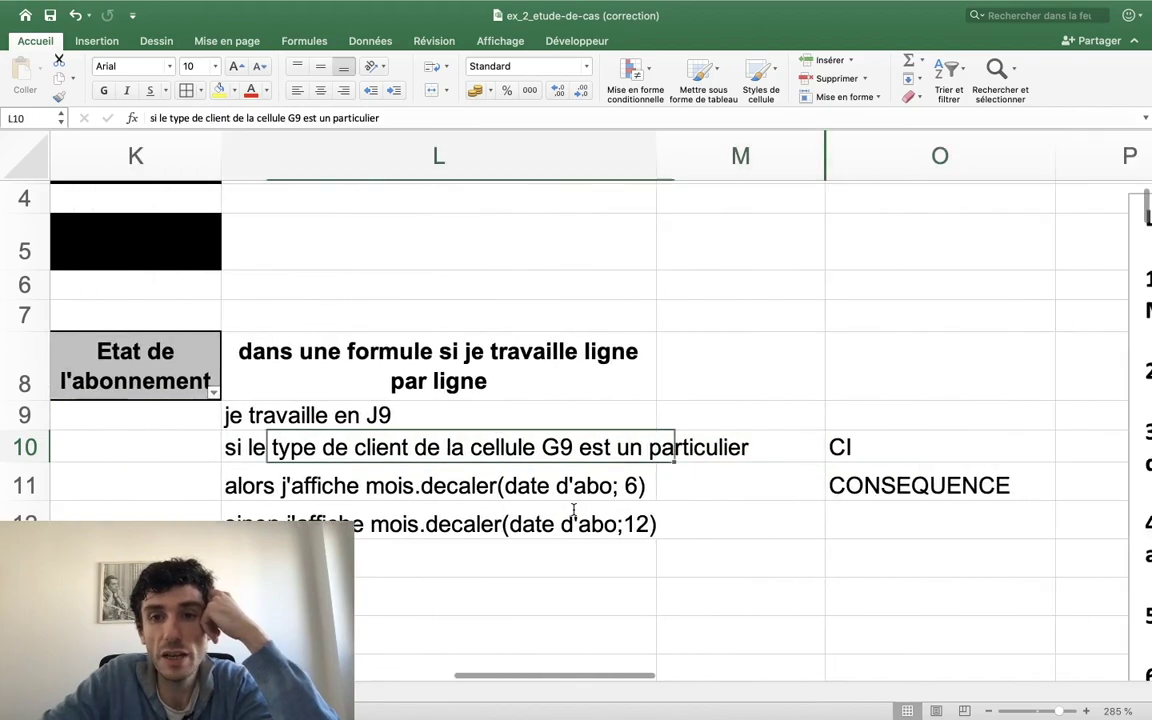
{"action": "key", "text": "Left"}
{"action": "key", "text": "Left"}
{"action": "key", "text": "Up"}
{"action": "key", "text": "Left"}
{"action": "key", "text": "Left"}
{"action": "key", "text": "Left"}
{"action": "key", "text": "Right"}
{"action": "key", "text": "Right"}
{"action": "key", "text": "Right"}
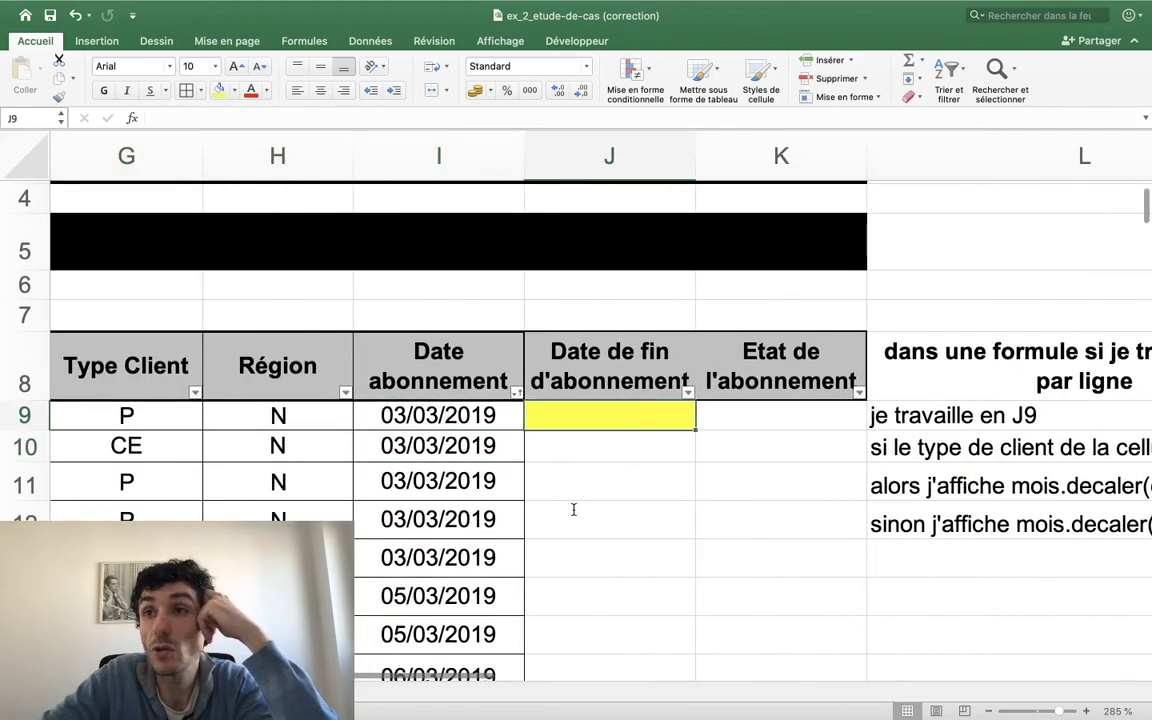
{"action": "key", "text": "Left"}
{"action": "key", "text": "Right"}
{"action": "key", "text": "Right"}
{"action": "key", "text": "Down"}
{"action": "key", "text": "Up"}
{"action": "key", "text": "Up"}
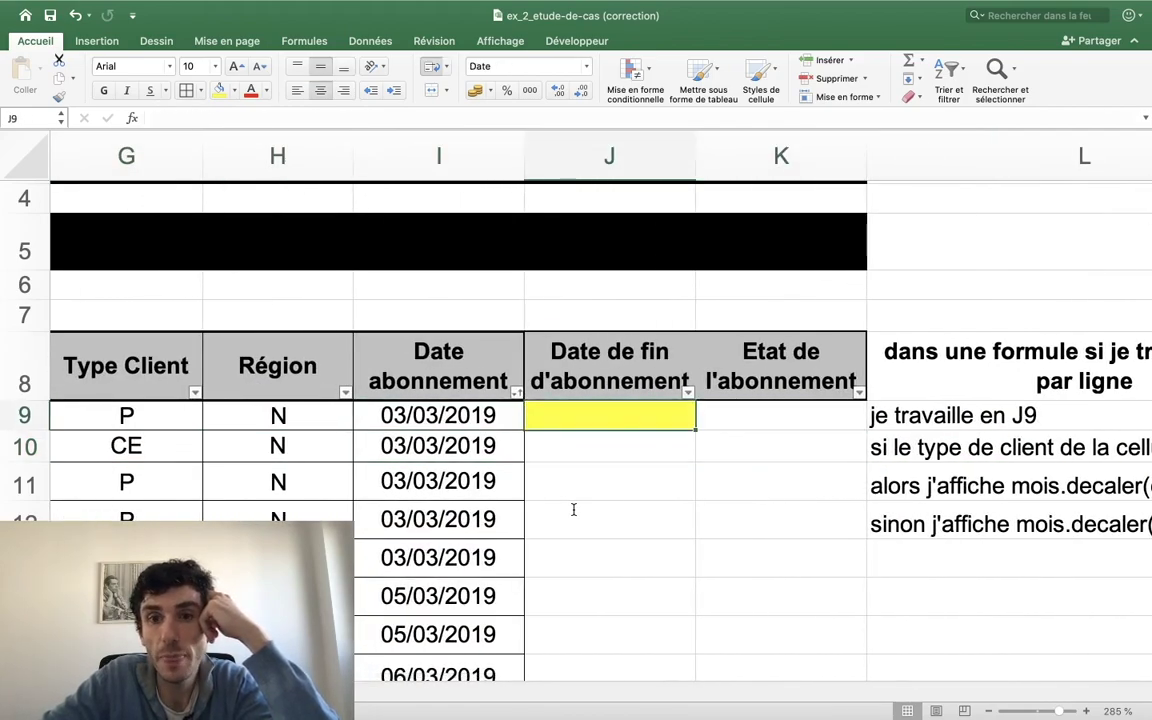
{"action": "key", "text": "Down"}
{"action": "key", "text": "Right"}
{"action": "key", "text": "Right"}
{"action": "key", "text": "Left"}
{"action": "key", "text": "Left"}
{"action": "key", "text": "Left"}
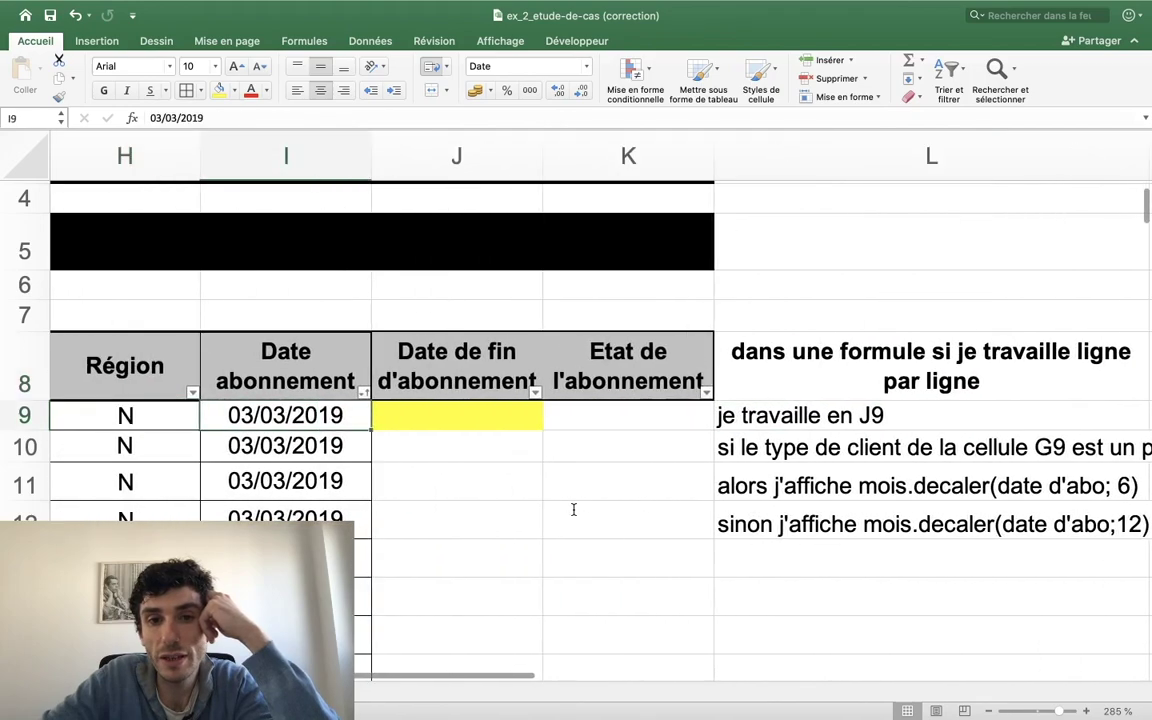
{"action": "key", "text": "Left"}
{"action": "key", "text": "Left"}
{"action": "key", "text": "Left"}
{"action": "key", "text": "Right"}
{"action": "key", "text": "Right"}
{"action": "key", "text": "Right"}
Begin J9's formula as =si(G9="P"; to test whether the client type is P.
{"action": "type", "text": "="}
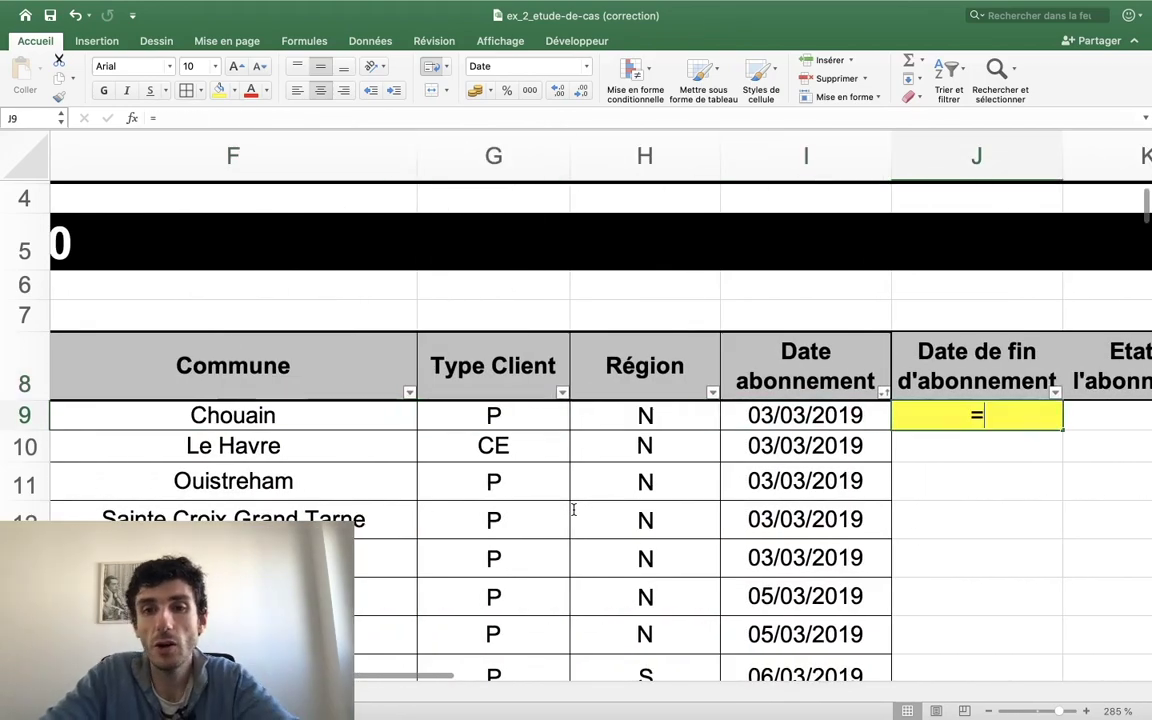
{"action": "type", "text": "si("}
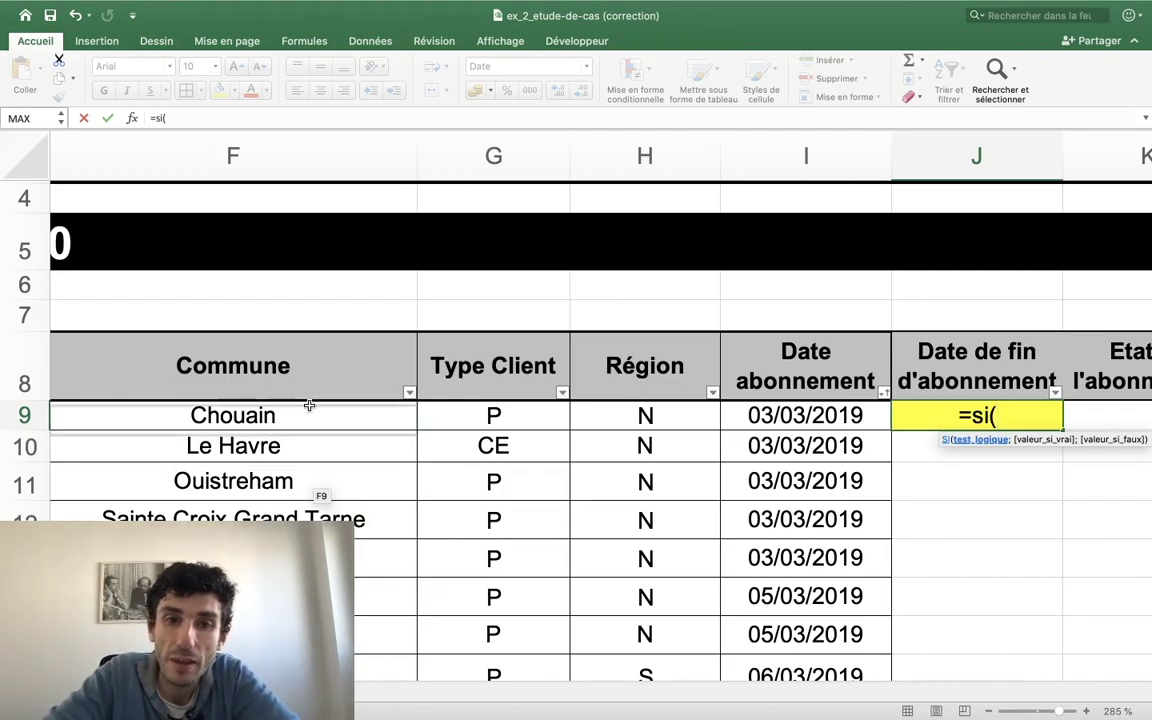
{"action": "left_click", "coordinate": [456, 417]}
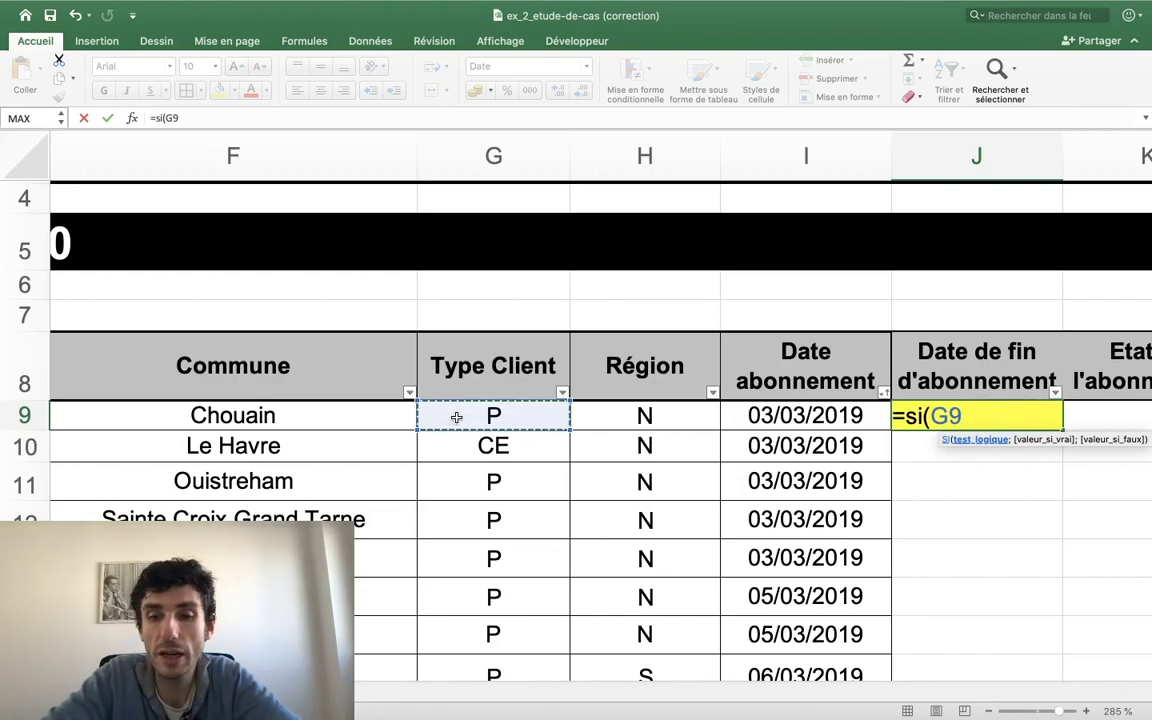
{"action": "type", "text": "="}
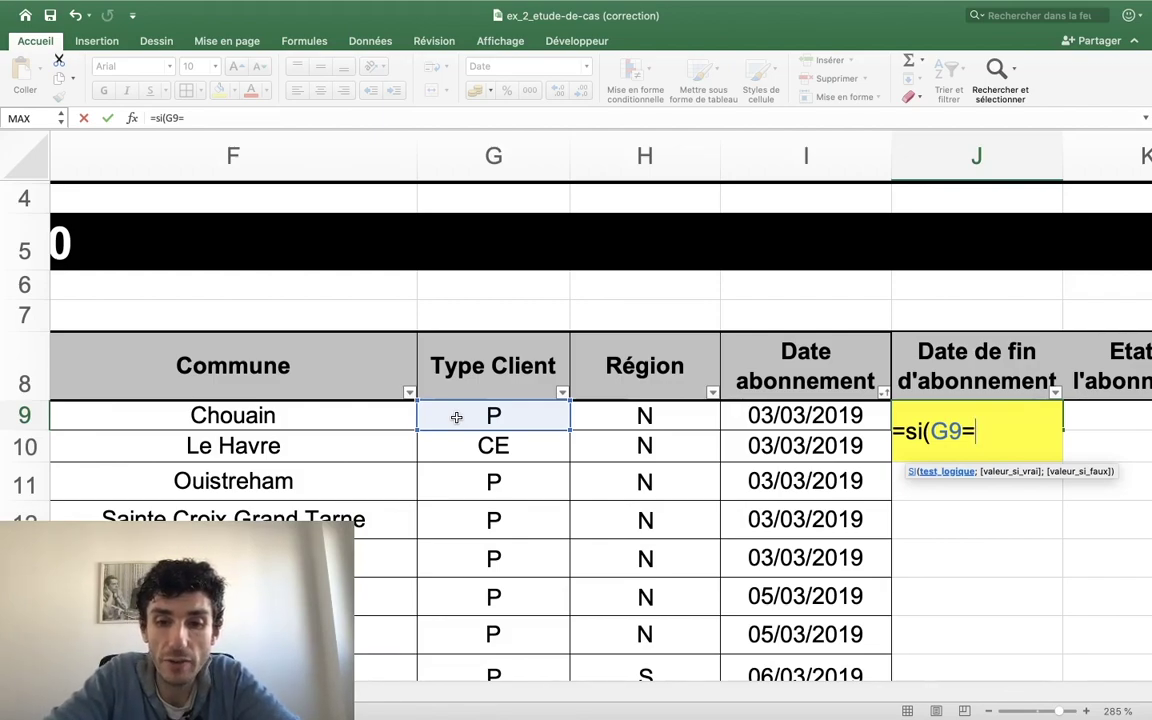
{"action": "type", "text": "p"}
{"action": "key", "text": "Down"}
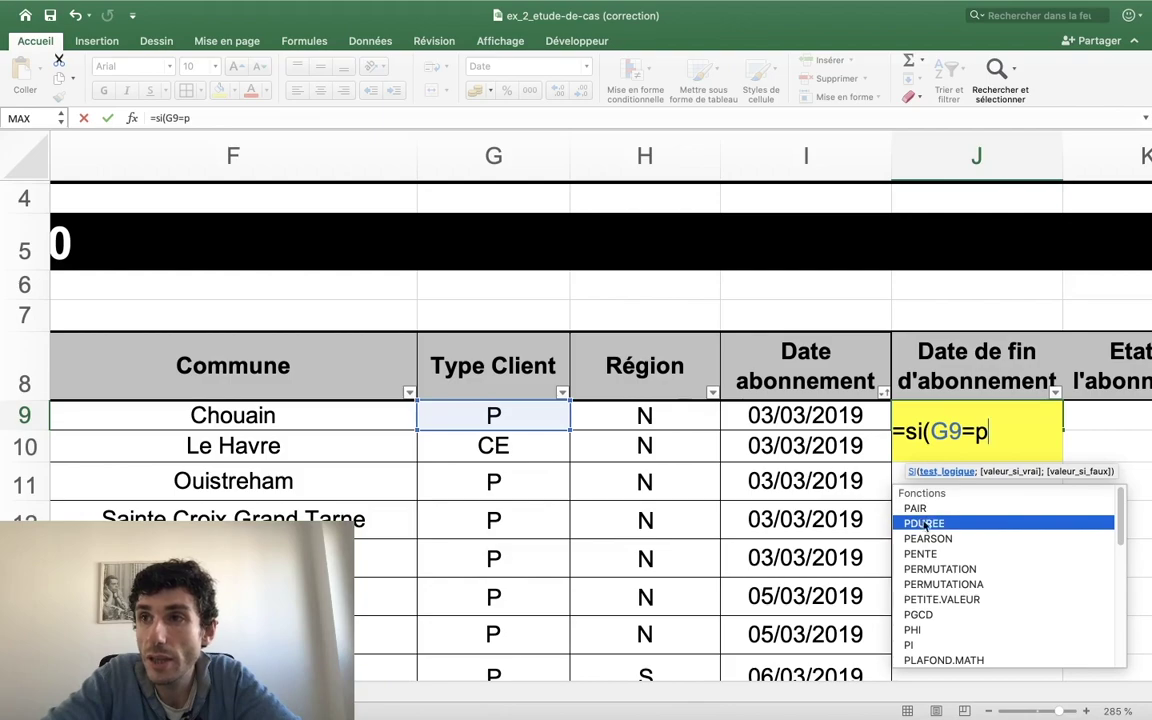
{"action": "key", "text": "Down"}
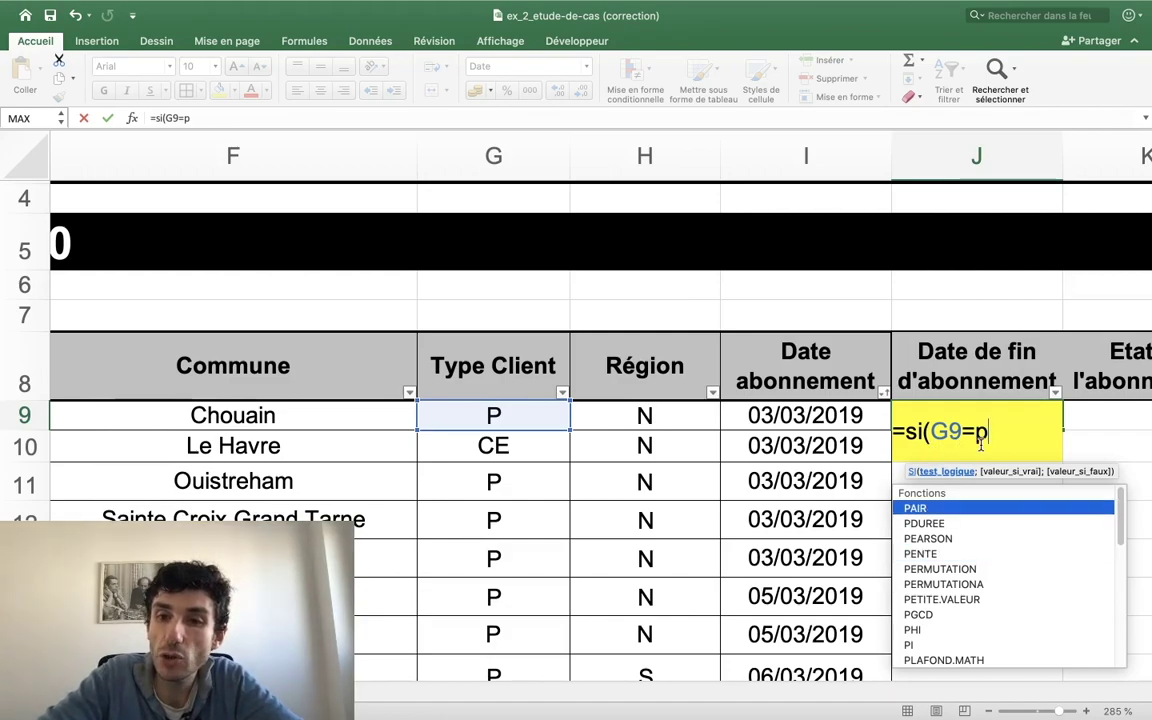
{"action": "key", "text": "BackSpace"}
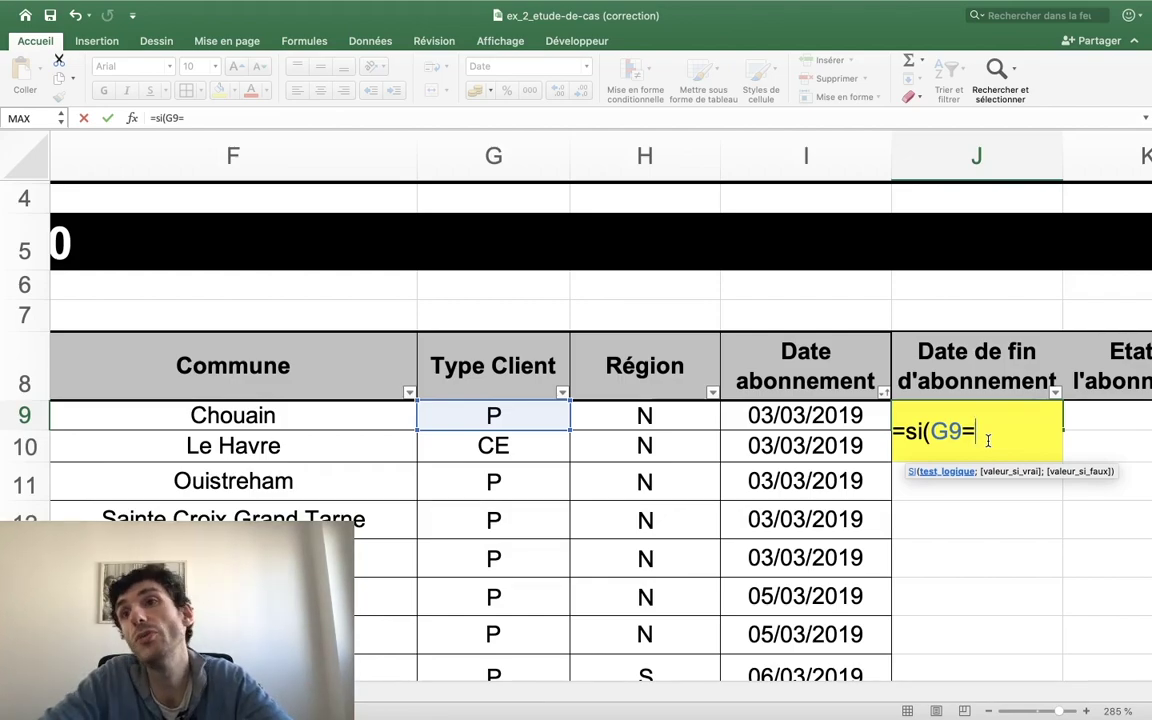
{"action": "type", "text": "\""}
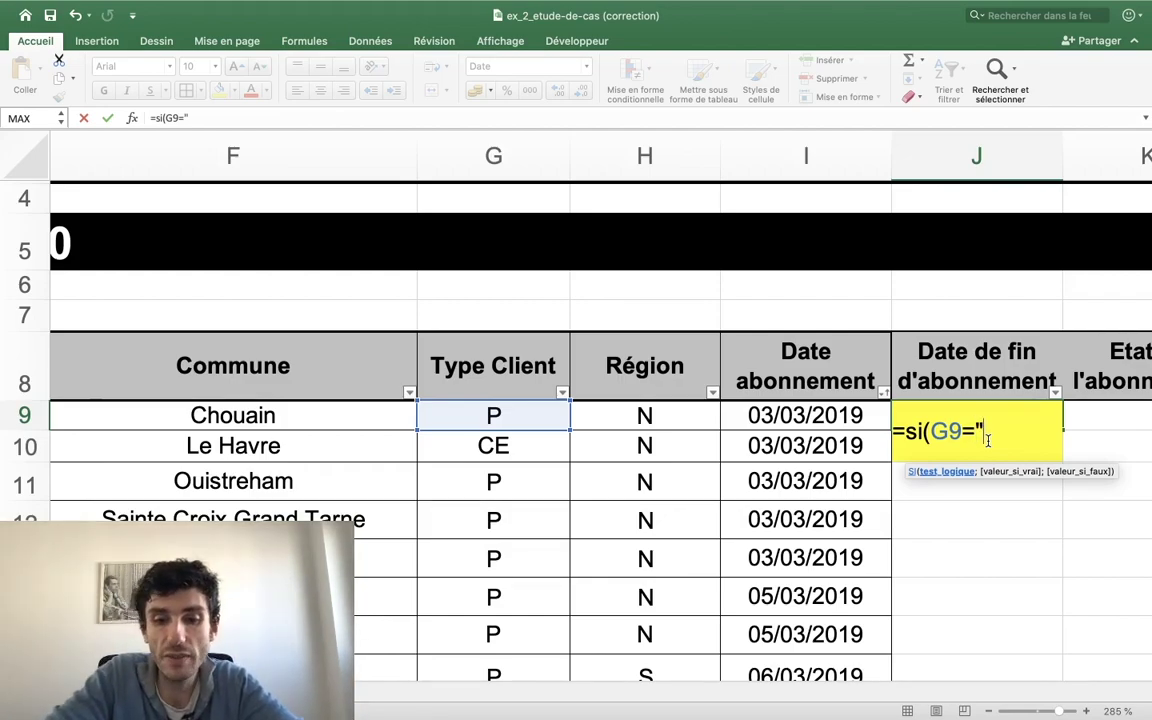
{"action": "type", "text": "P"}
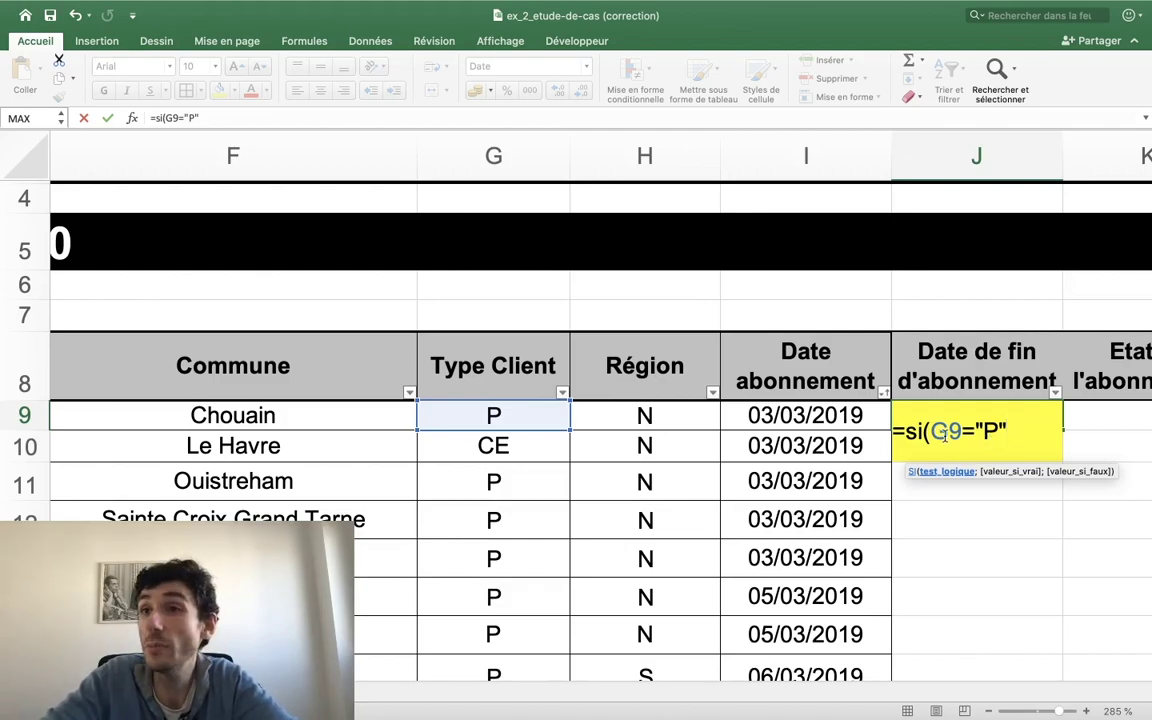
{"action": "type", "text": ";"}
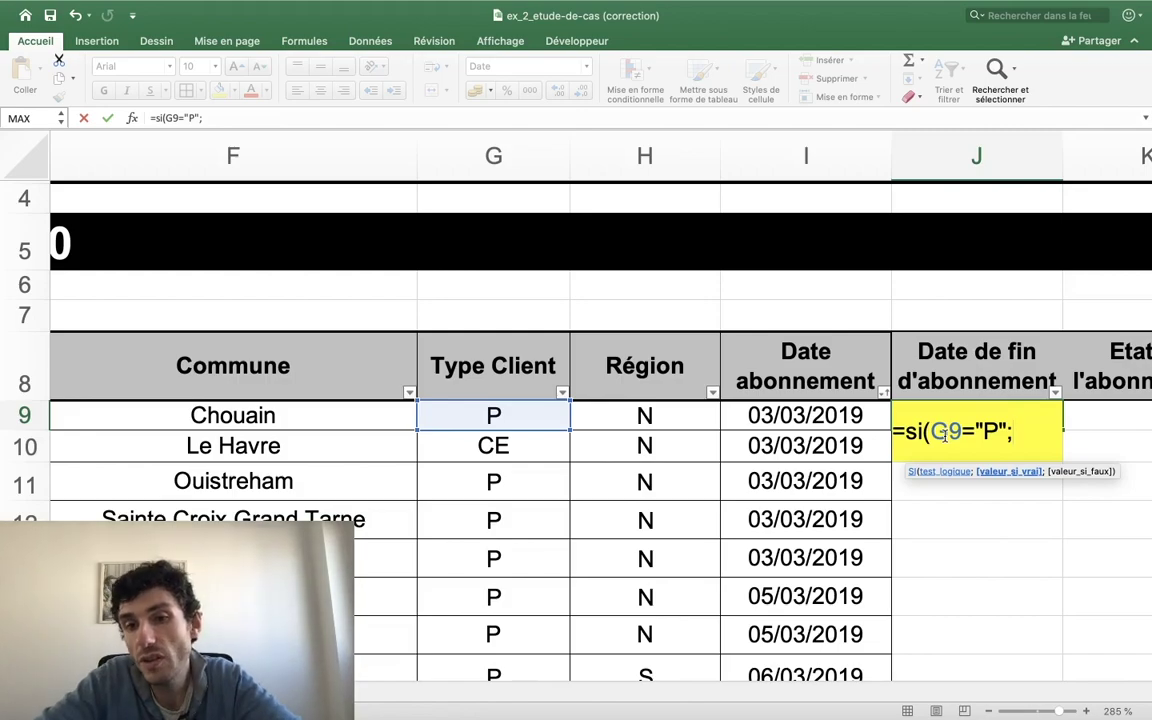
Add MOIS.DECALER(I9;6) as the result for type P clients.
{"action": "type", "text": "mo"}
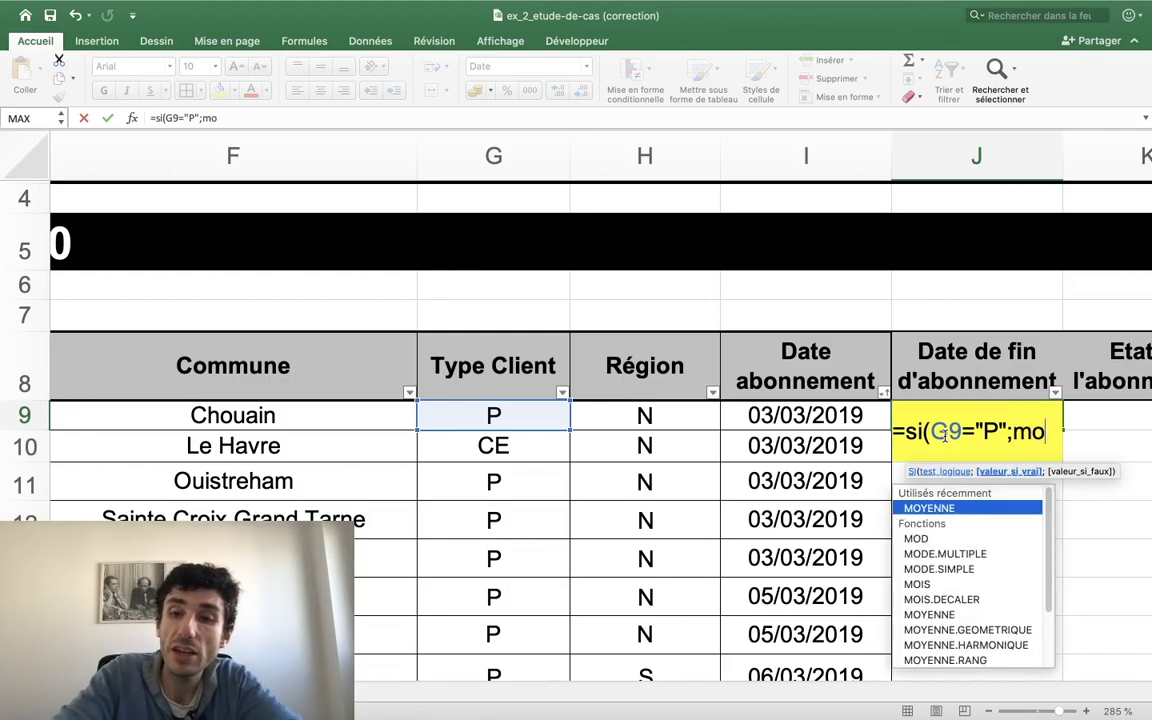
{"action": "type", "text": "is"}
{"action": "left_click", "coordinate": [945, 436]}
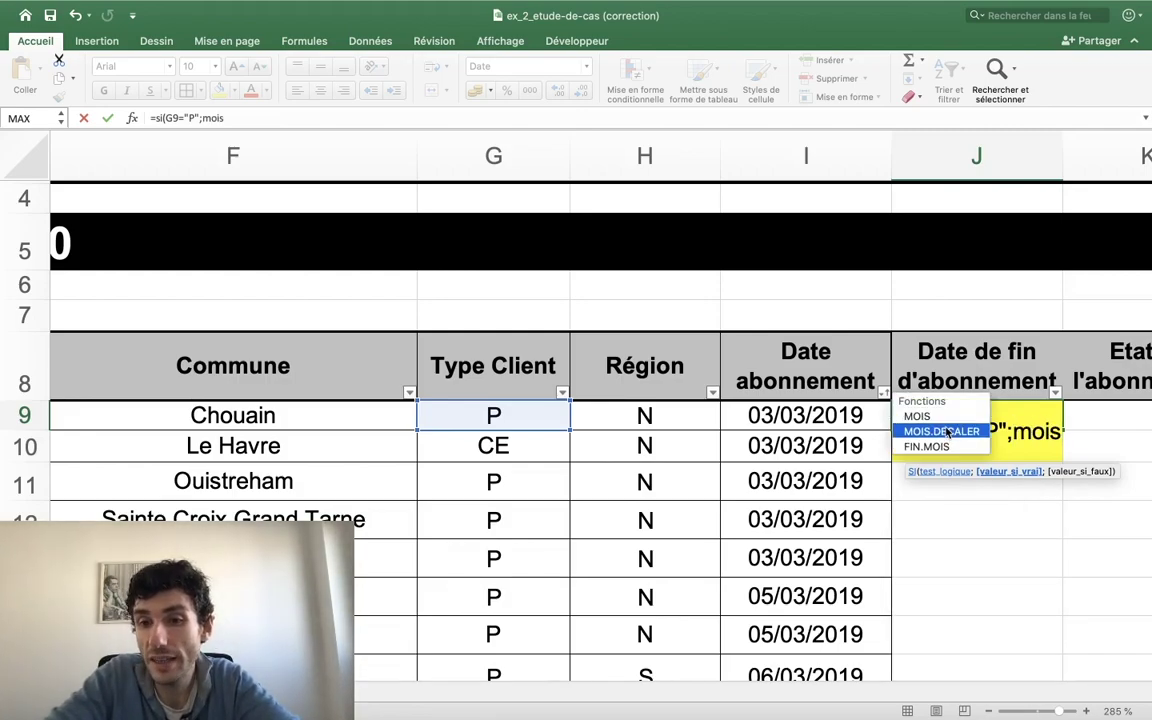
{"action": "double_click", "coordinate": [948, 433]}
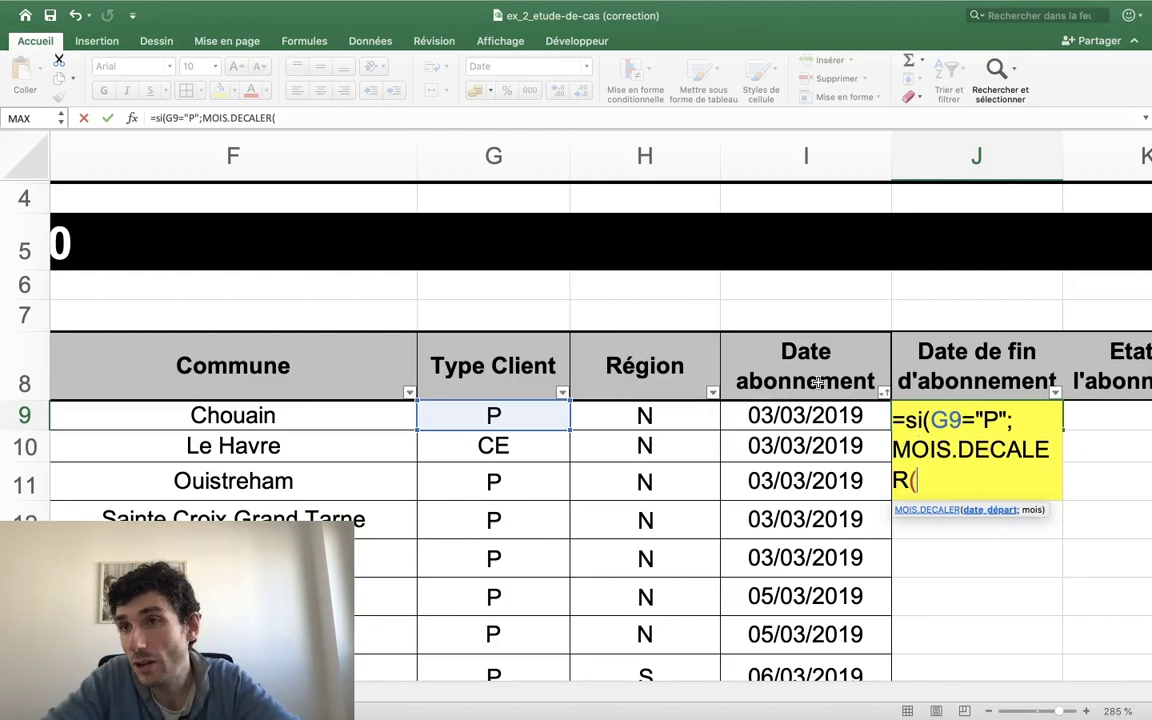
{"action": "left_click", "coordinate": [795, 418]}
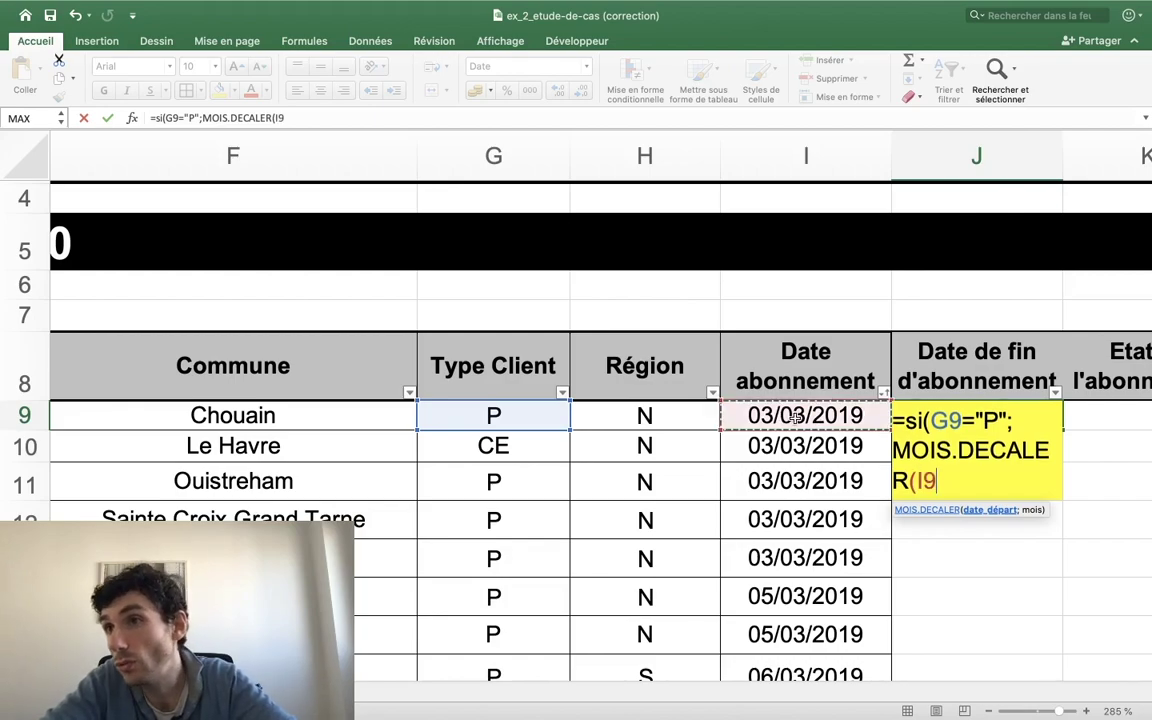
{"action": "type", "text": ";6"}
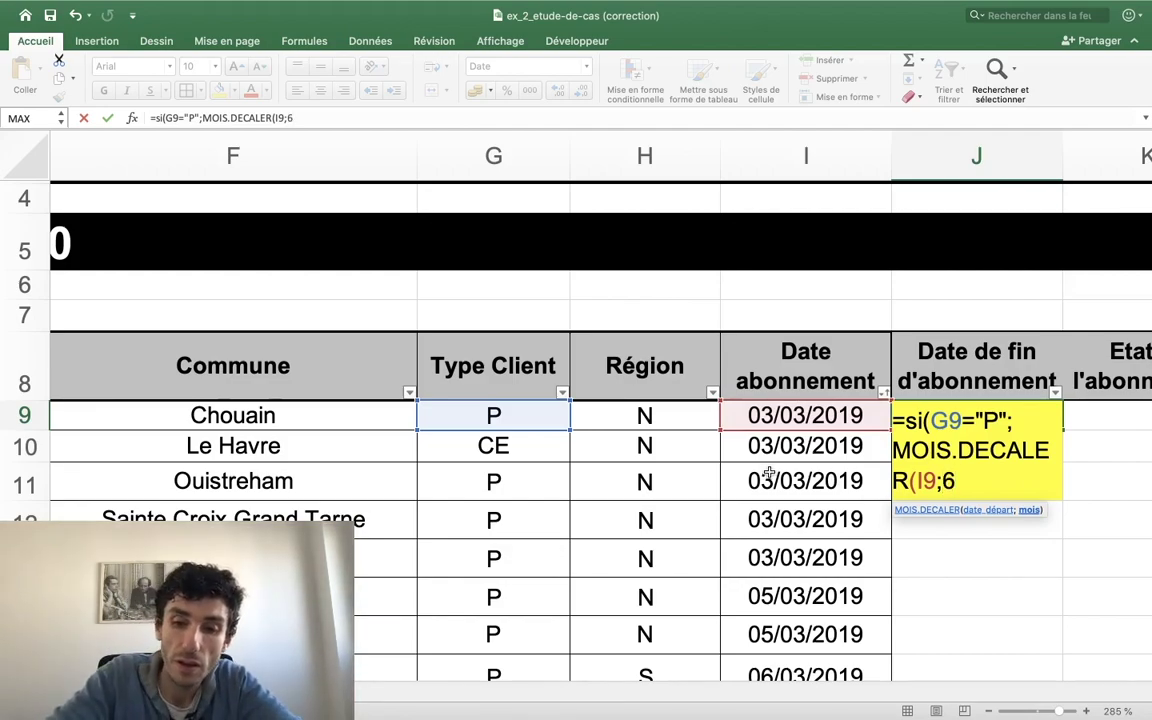
{"action": "type", "text": ")"}
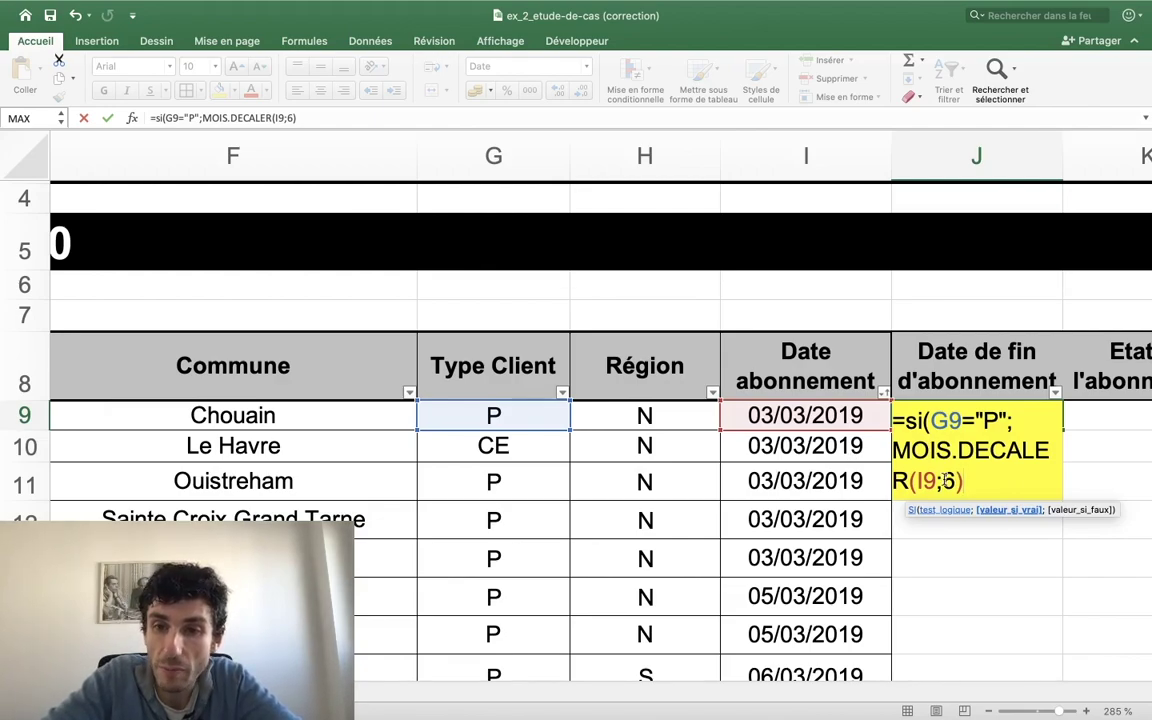
Add MOIS.DECALER(I9;12) as the otherwise result, closing the parentheses.
{"action": "left_click_drag", "start_coordinate": [975, 481], "coordinate": [916, 451]}
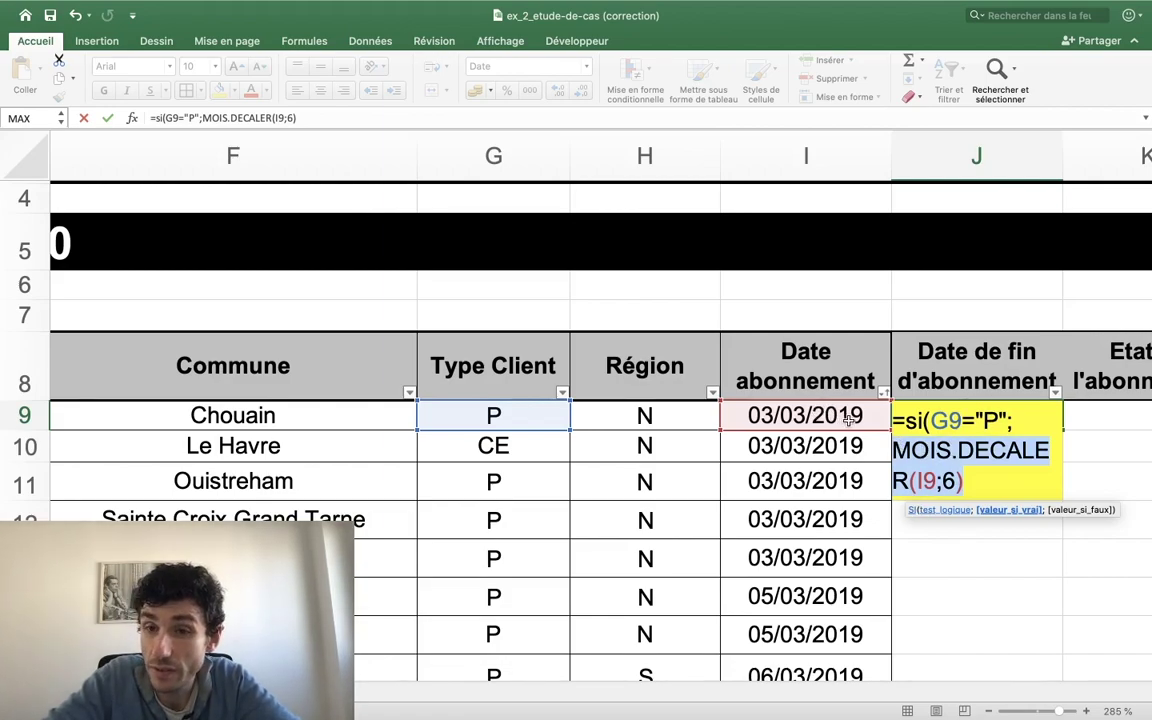
{"action": "key", "text": "Right"}
{"action": "type", "text": ";"}
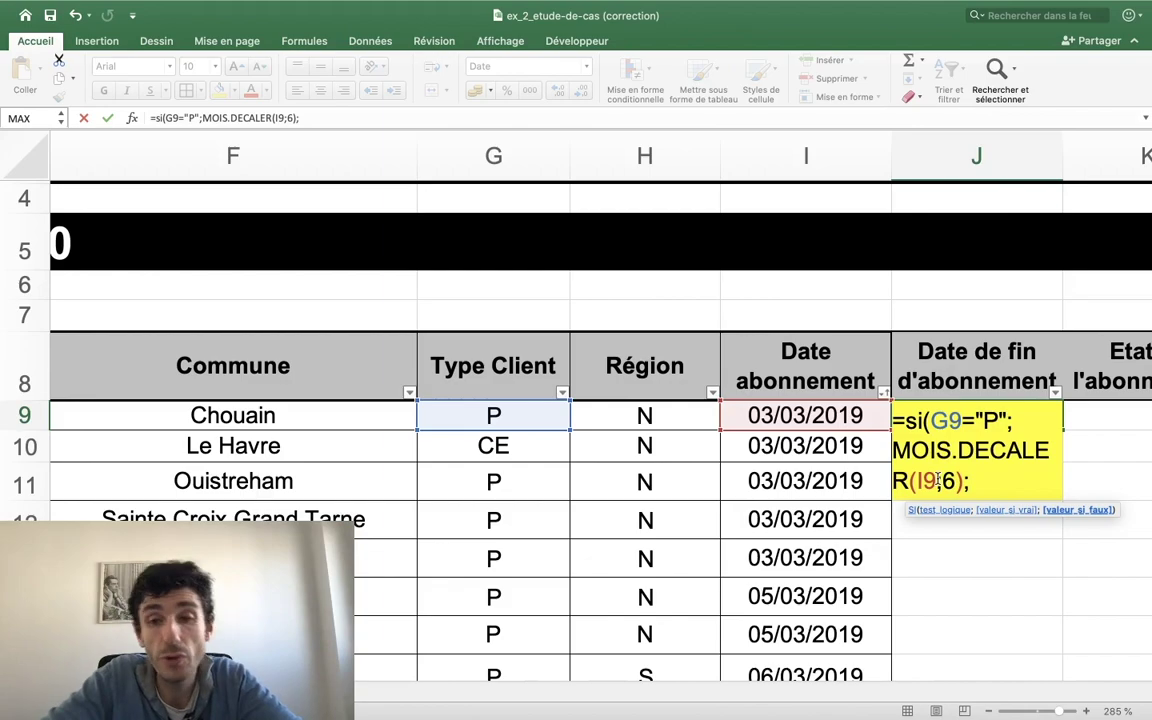
{"action": "type", "text": "mois"}
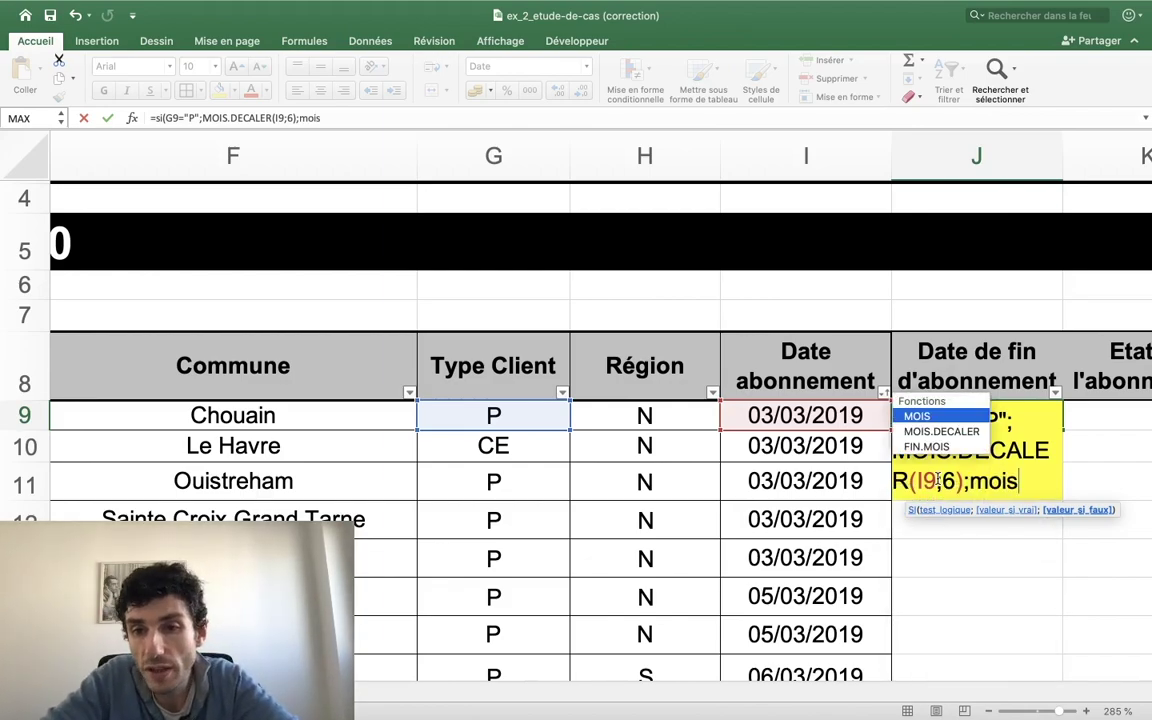
{"action": "double_click", "coordinate": [935, 431]}
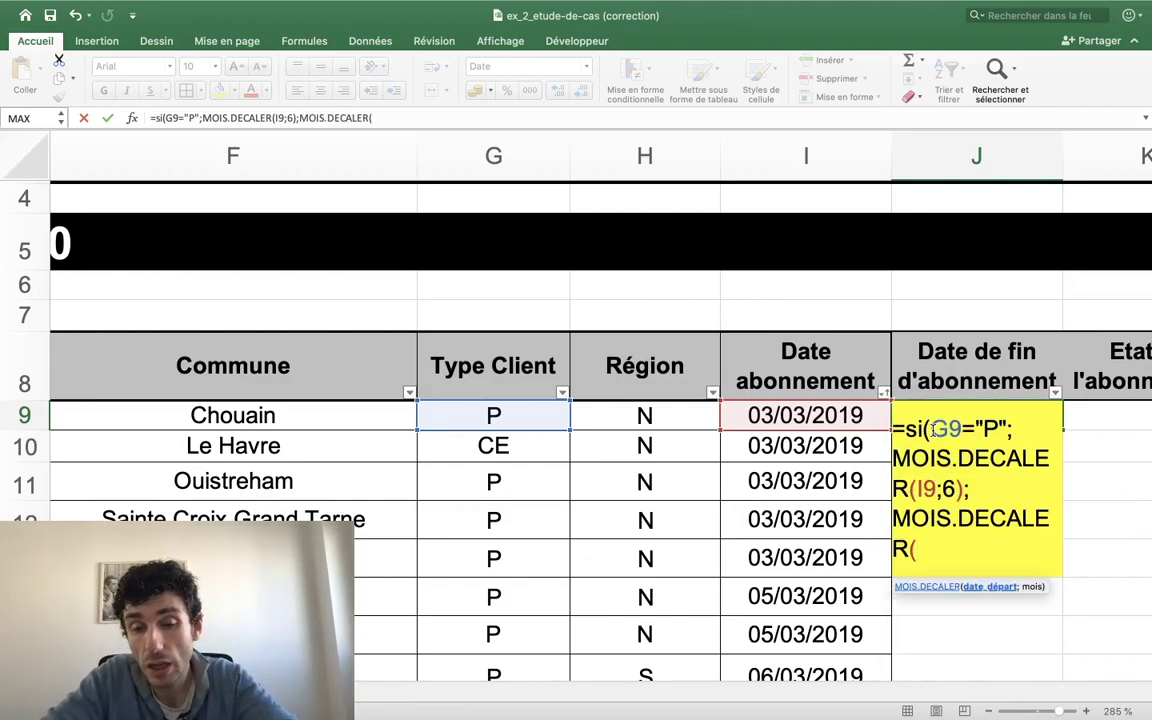
{"action": "left_click", "coordinate": [815, 413]}
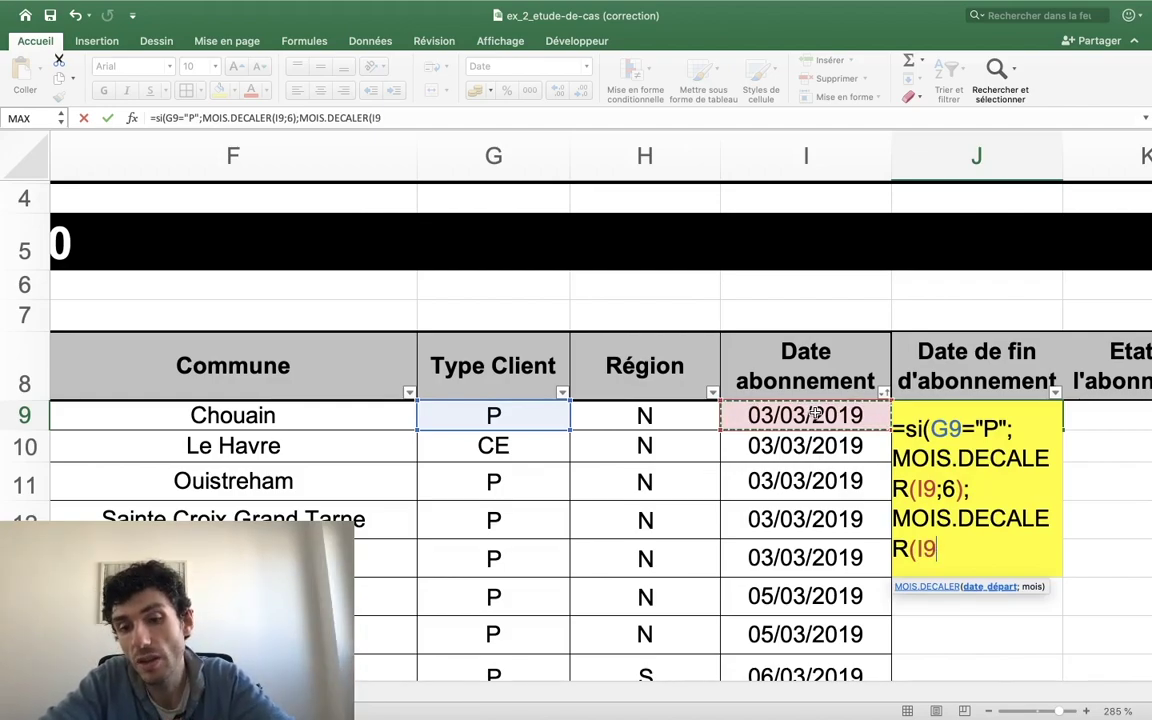
{"action": "type", "text": ";12)"}
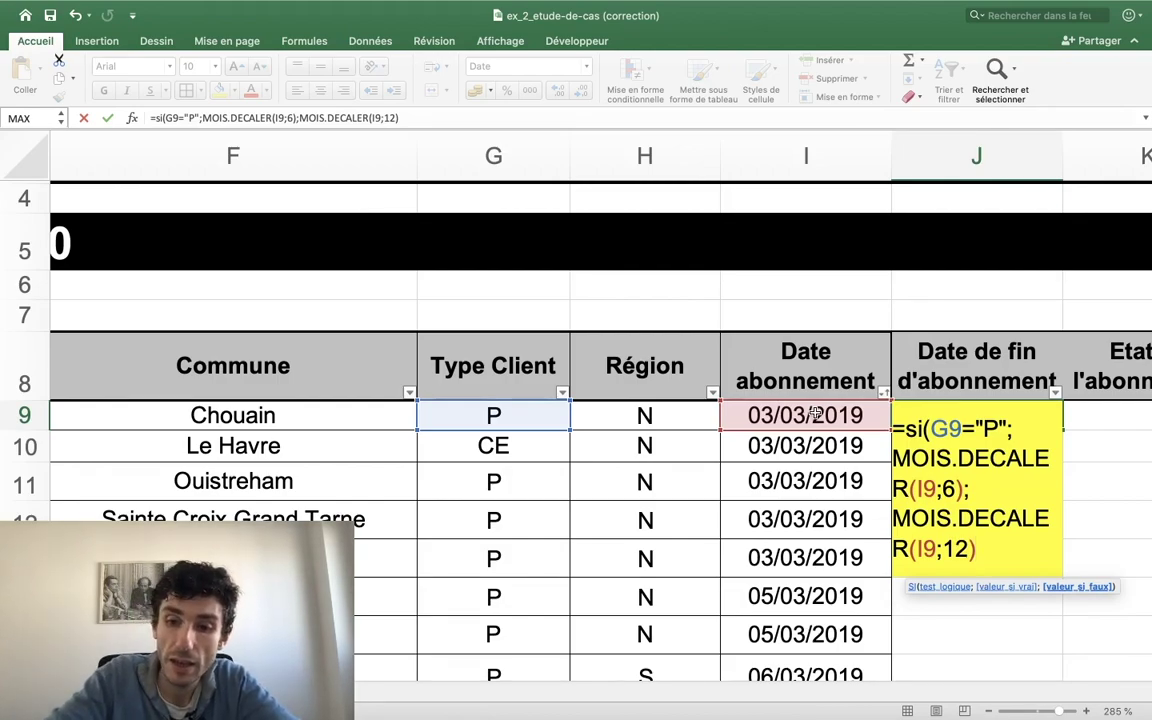
{"action": "type", "text": ")"}
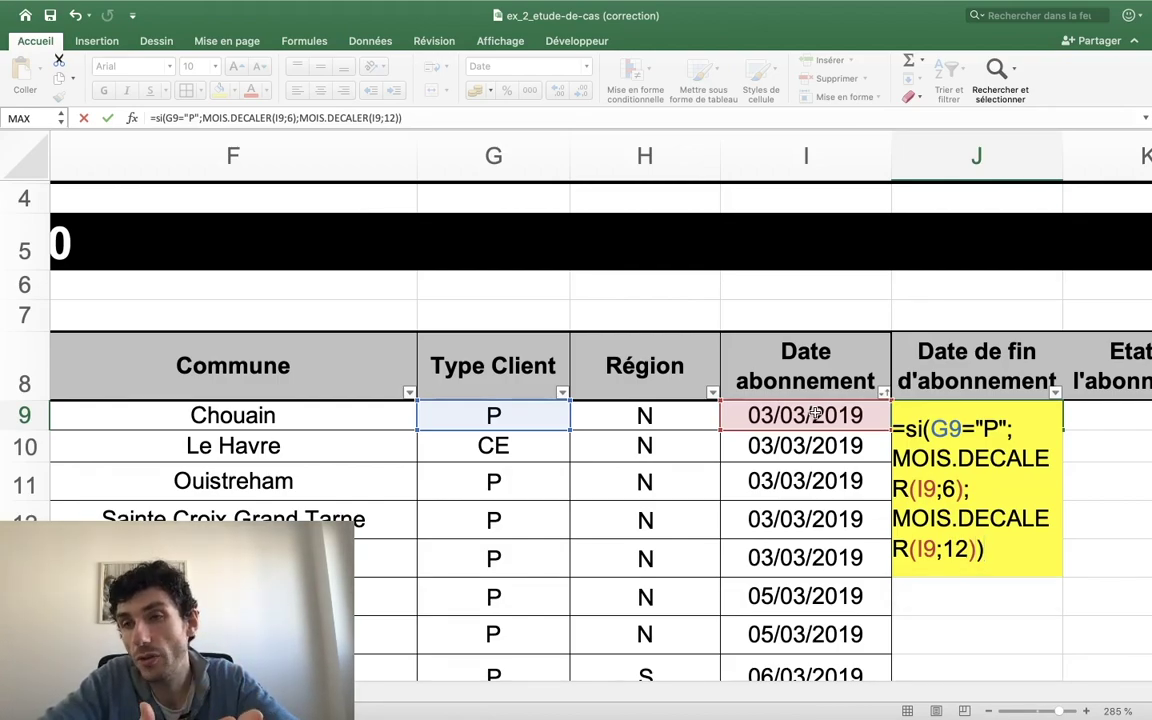
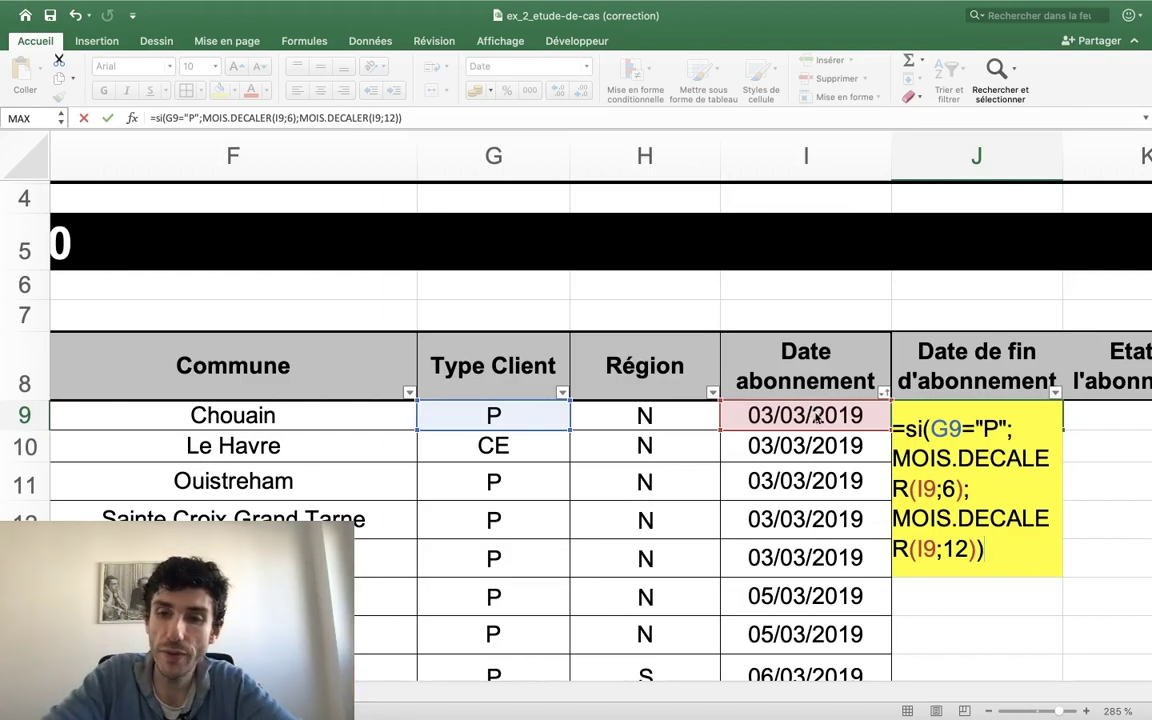
Commit the SI/MOIS.DECALER end-date formula in J9 and check its inputs in I9 and G9.
{"action": "key", "text": "Return"}
{"action": "scroll", "coordinate": [957, 459], "scroll_direction": "right", "scroll_amount": 3}
{"action": "scroll", "coordinate": [957, 459], "scroll_direction": "down", "scroll_amount": 1}
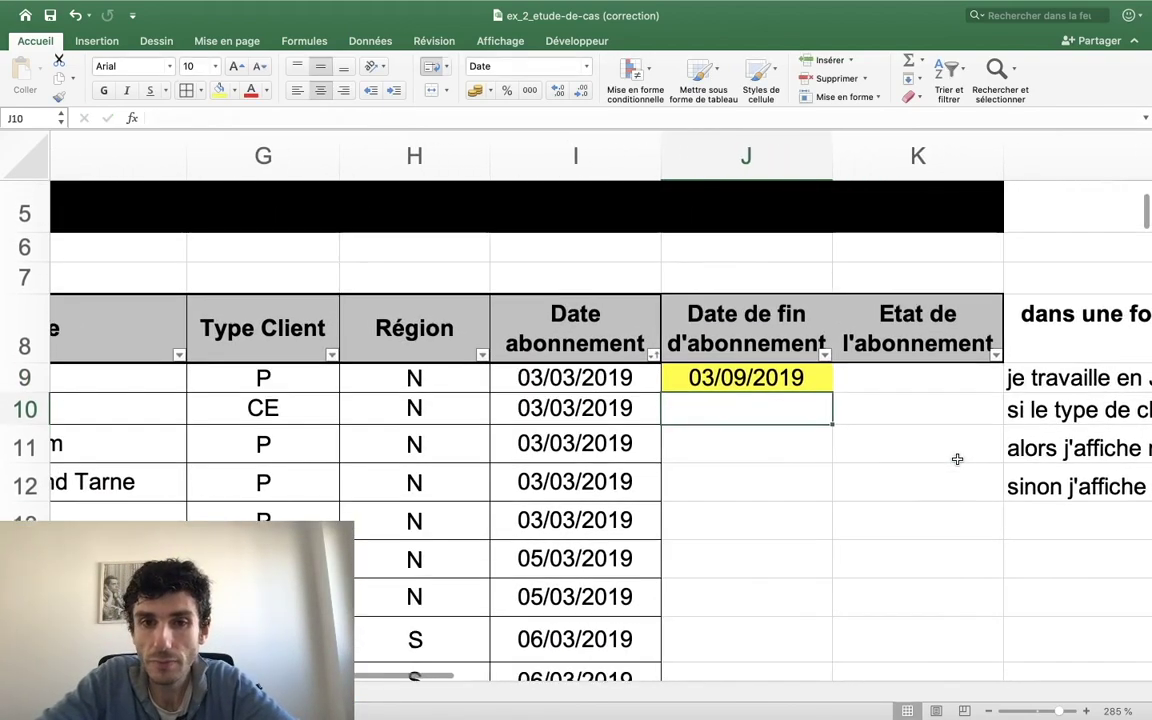
{"action": "left_click", "coordinate": [604, 380]}
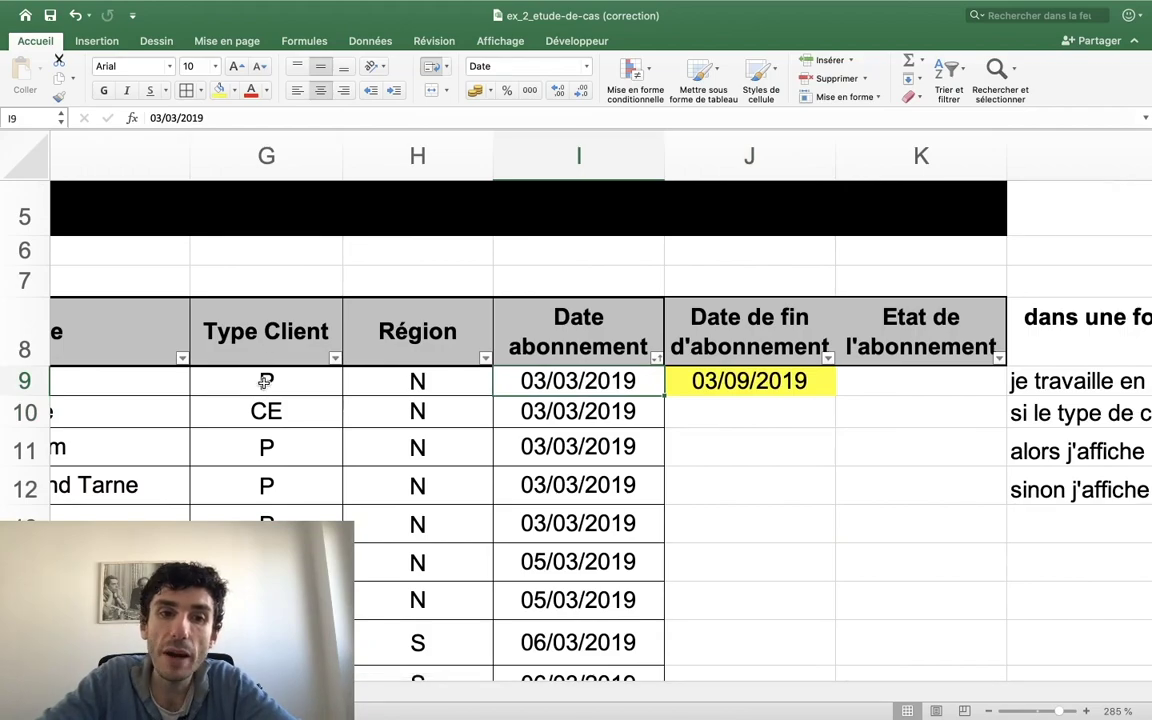
{"action": "left_click", "coordinate": [265, 381]}
{"action": "scroll", "coordinate": [290, 340], "scroll_direction": "up", "scroll_amount": 3}
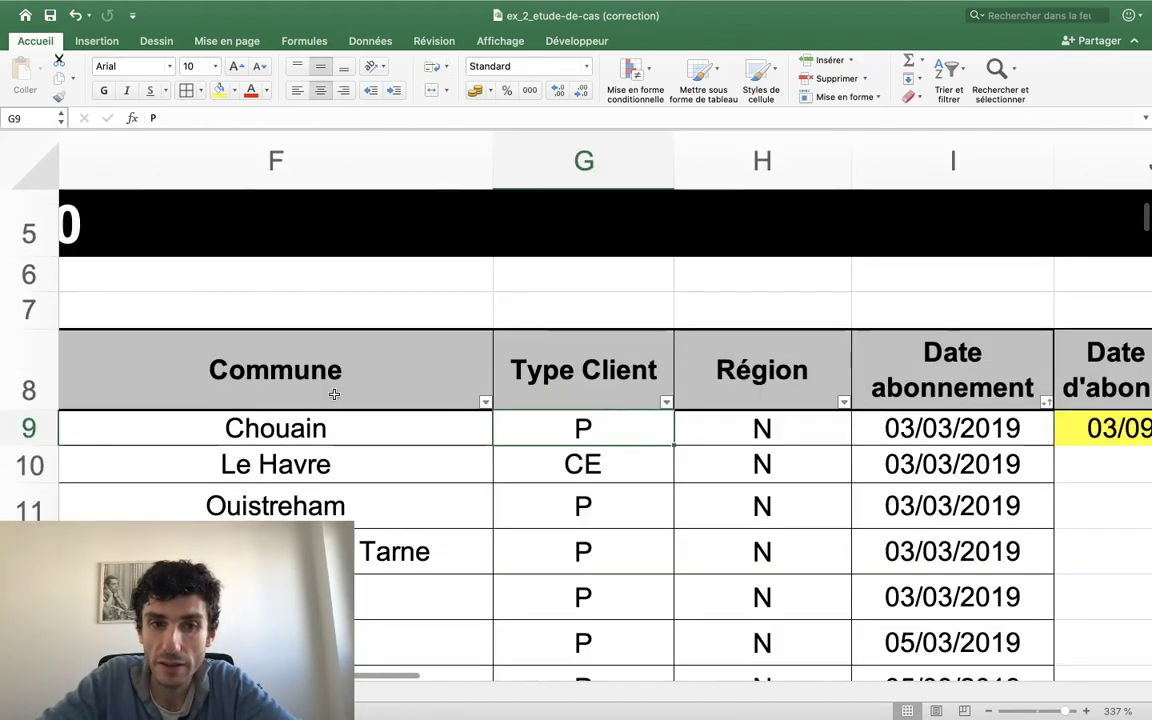
{"action": "scroll", "coordinate": [566, 463], "scroll_direction": "right", "scroll_amount": 5}
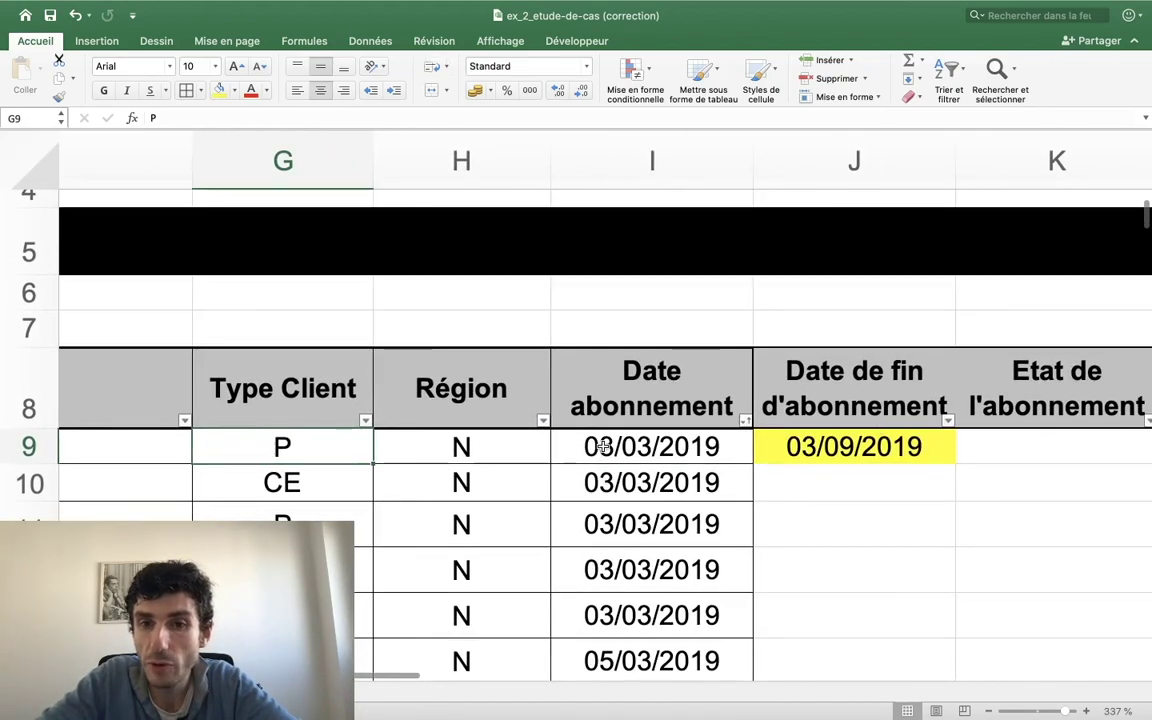
{"action": "left_click", "coordinate": [620, 457]}
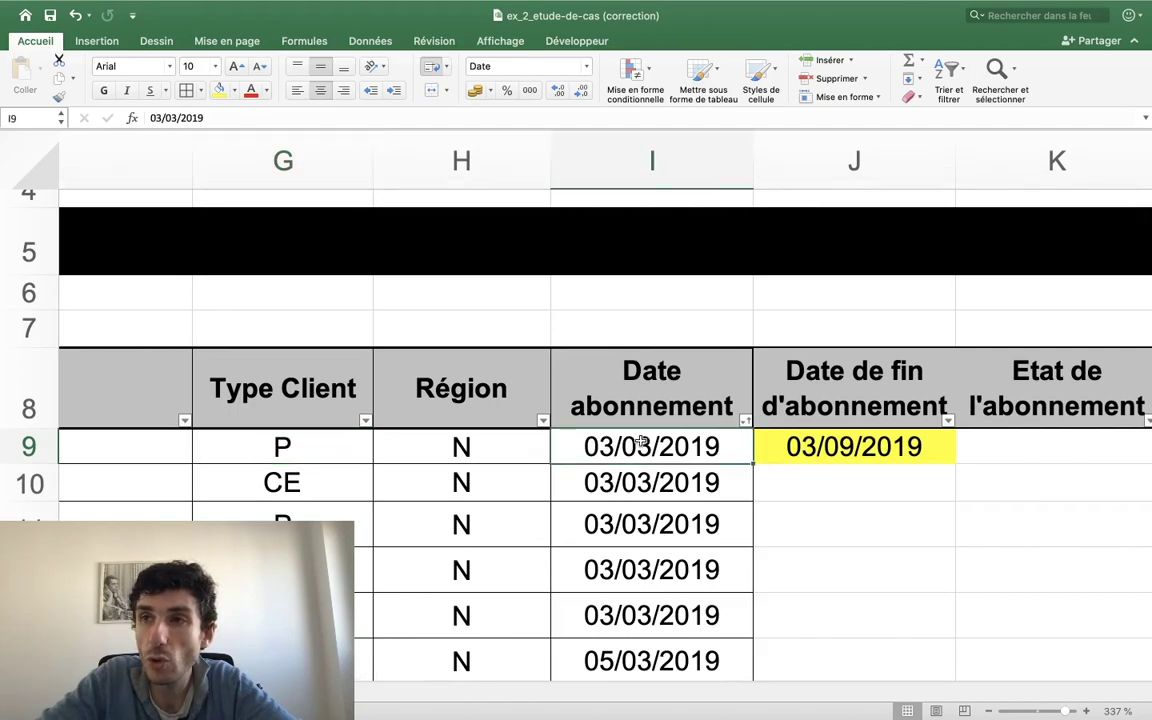
{"action": "left_click", "coordinate": [832, 448]}
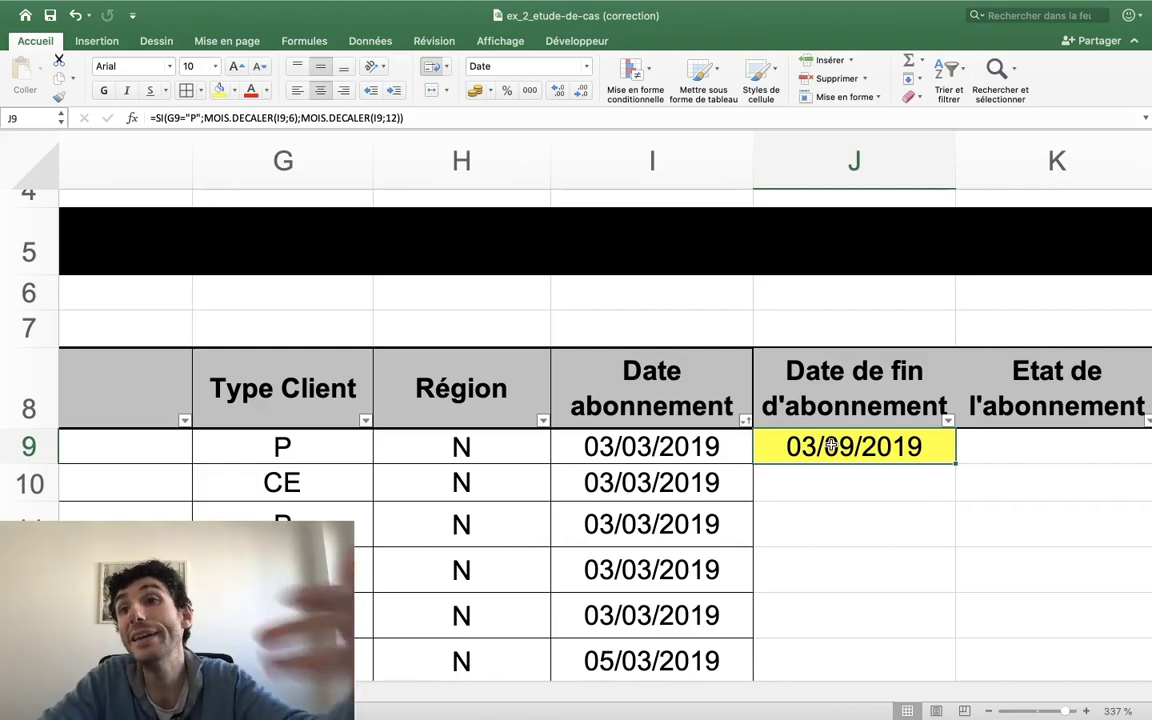
Change G9's client type to CE and confirm J9 recalculates to 03/03/2020.
{"action": "key", "text": "Left"}
{"action": "key", "text": "Left"}
{"action": "key", "text": "Left"}
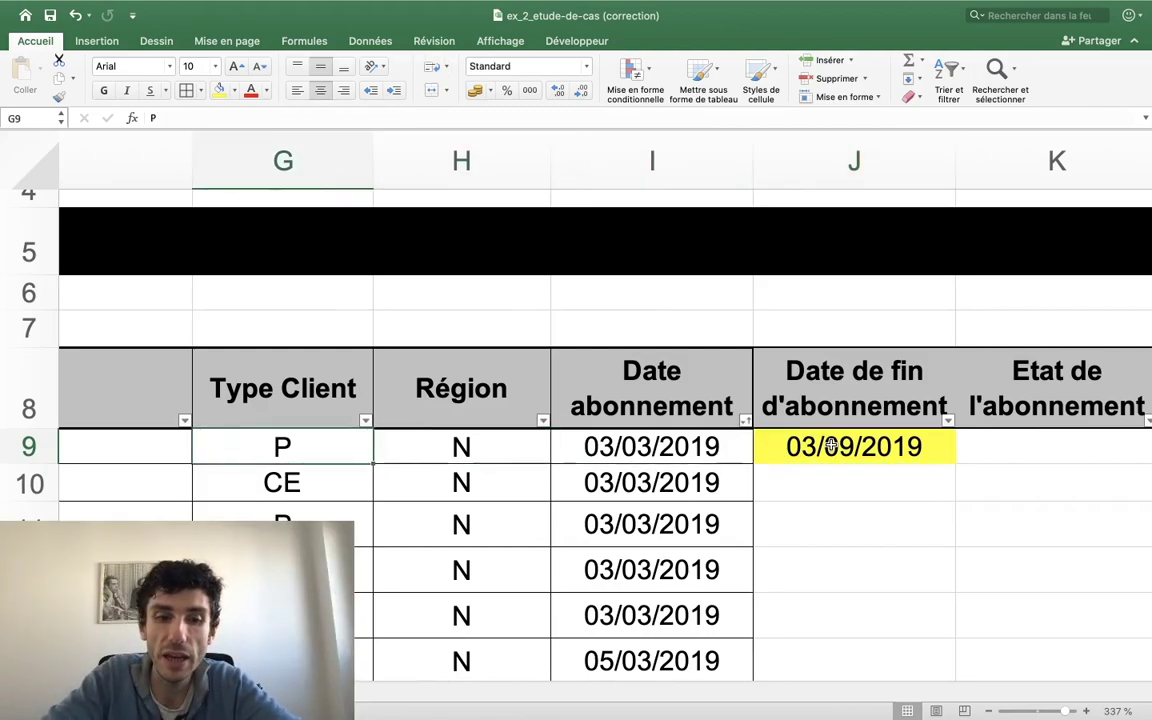
{"action": "type", "text": "CE"}
{"action": "key", "text": "Return"}
{"action": "key", "text": "Up"}
{"action": "key", "text": "Right"}
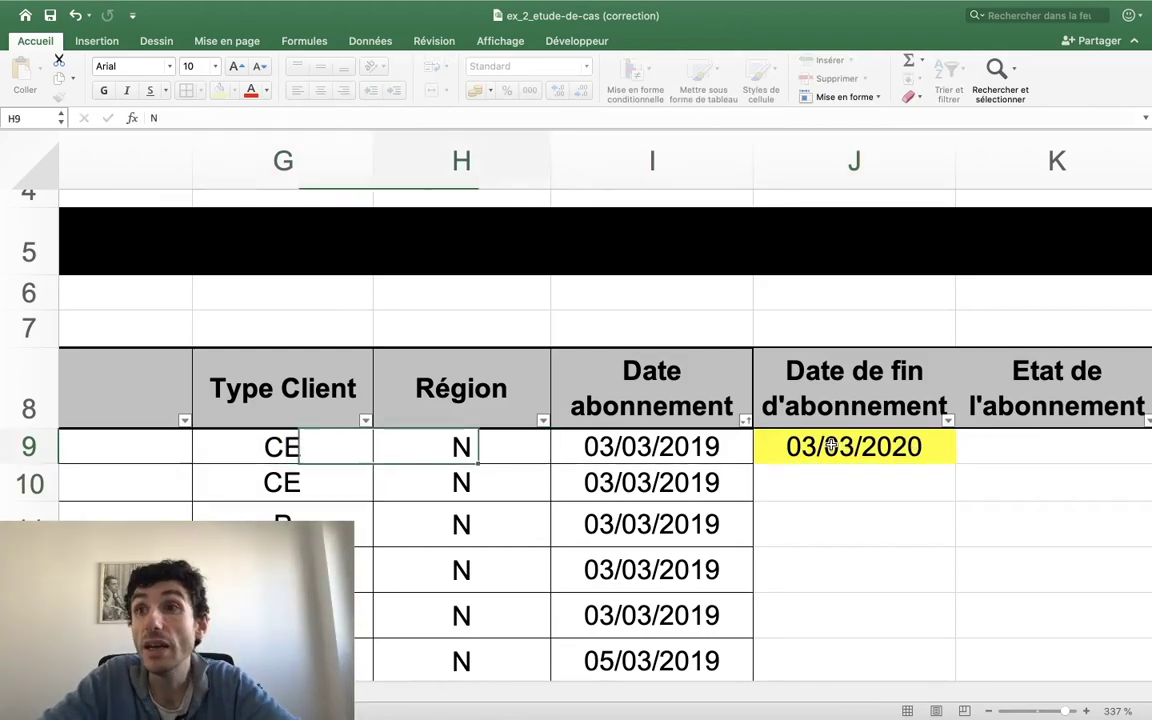
{"action": "key", "text": "Right"}
{"action": "key", "text": "Right"}
{"action": "key", "text": "Right"}
{"action": "key", "text": "Left"}
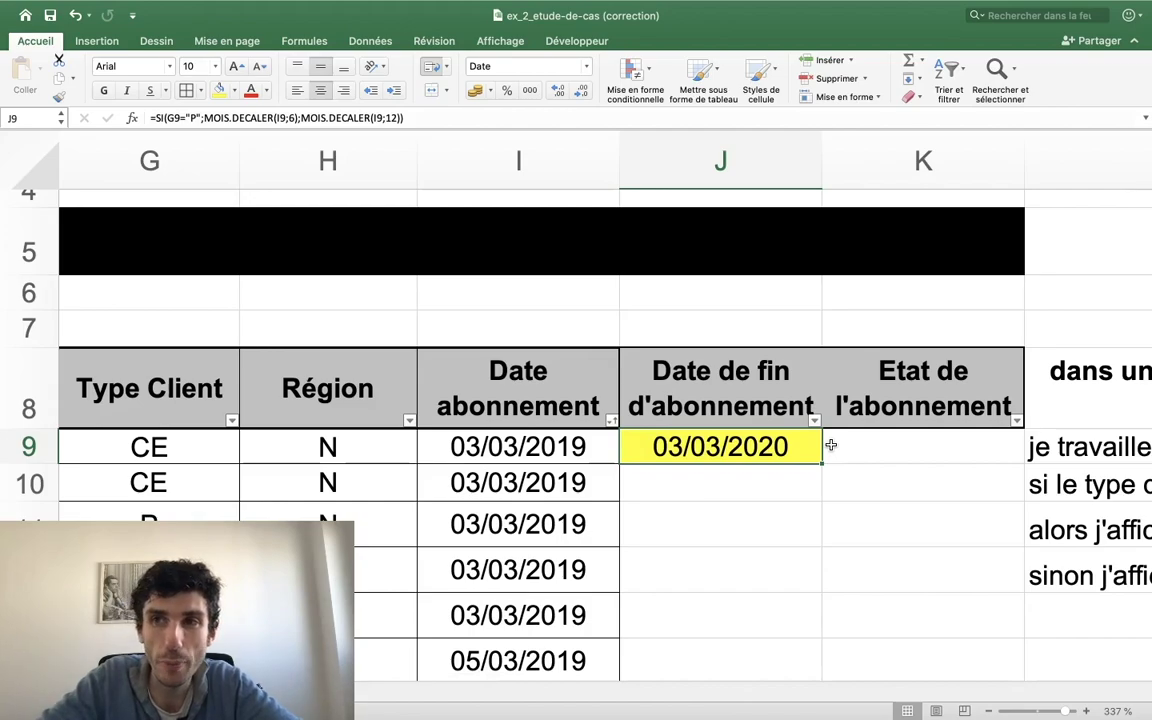
Restore G9 to P so J9 shows 03/09/2019 again.
{"action": "left_click", "coordinate": [129, 443]}
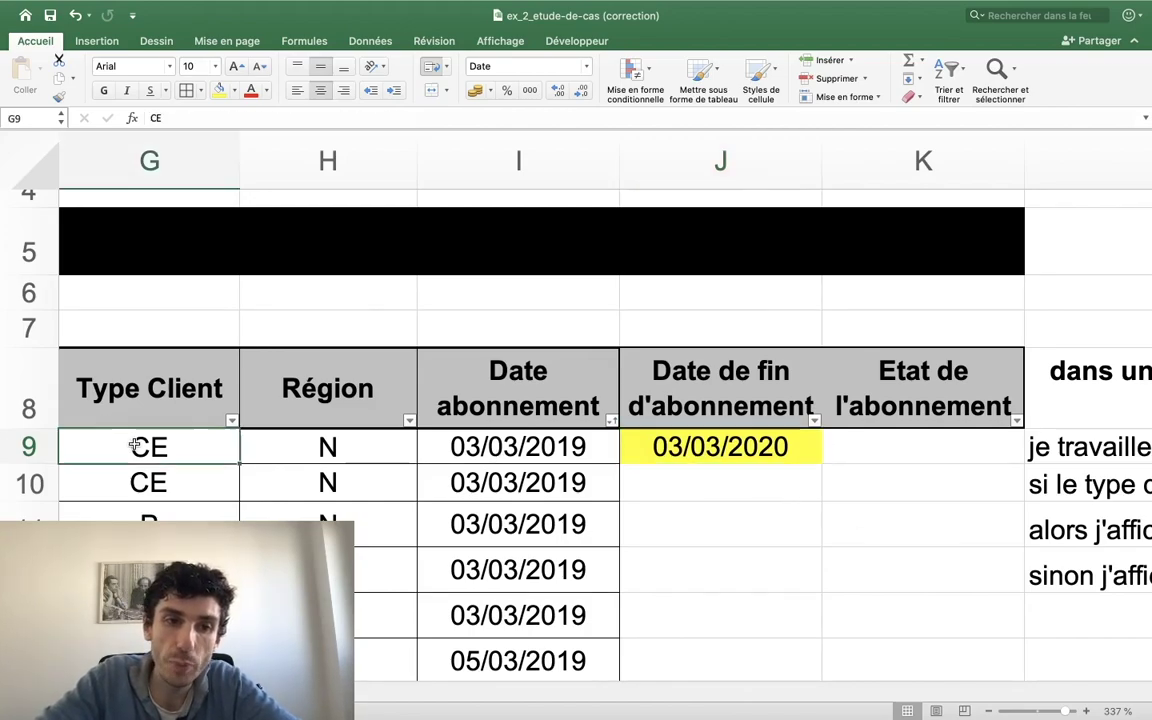
{"action": "type", "text": "P"}
{"action": "key", "text": "Return"}
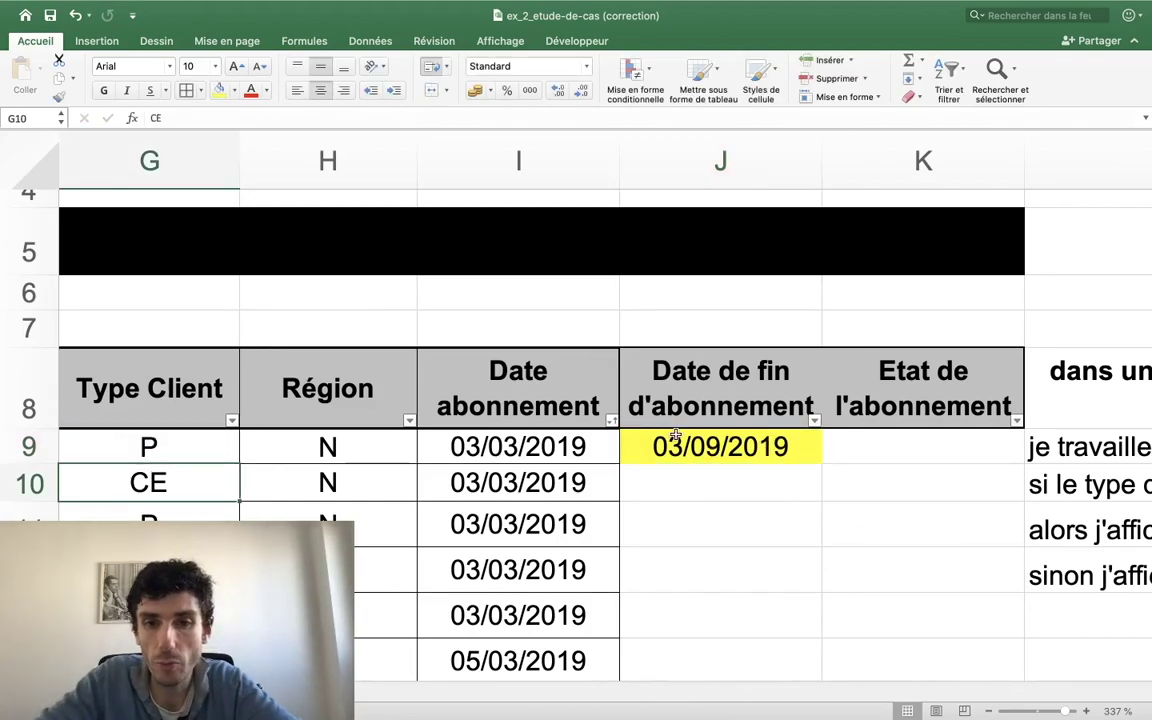
{"action": "left_click", "coordinate": [782, 447]}
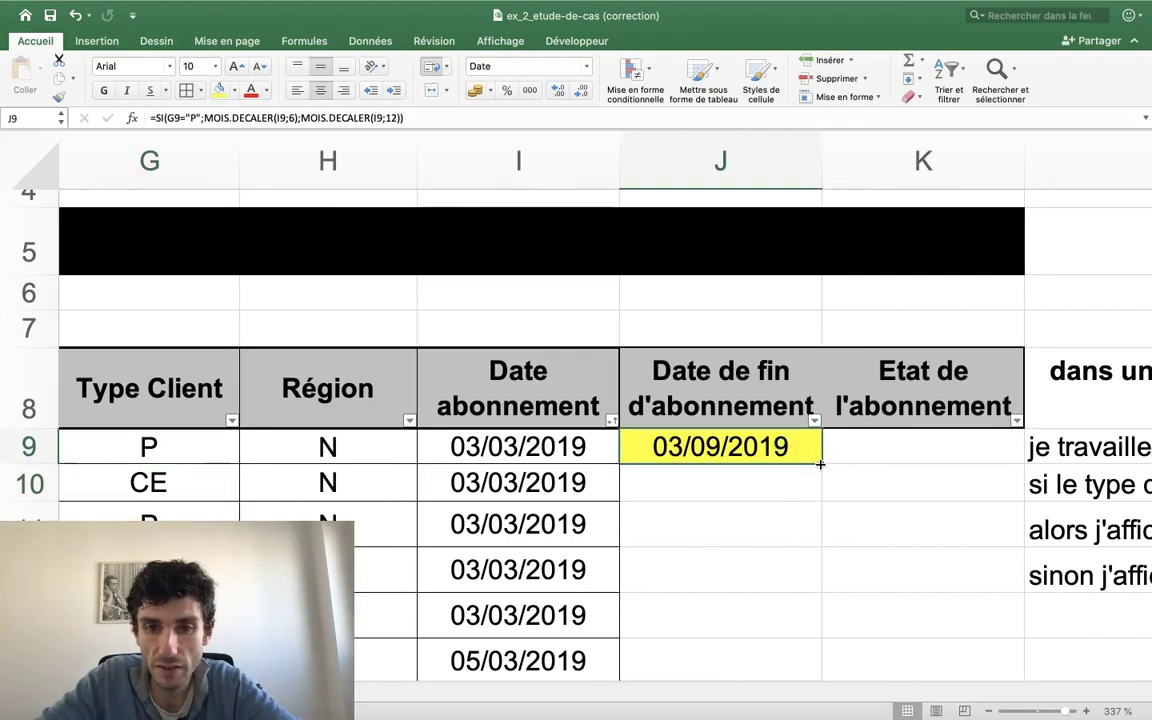
{"action": "double_click", "coordinate": [815, 460]}
{"action": "scroll", "coordinate": [820, 464], "scroll_direction": "down", "scroll_amount": 5}
{"action": "scroll", "coordinate": [820, 464], "scroll_direction": "down", "scroll_amount": 5}
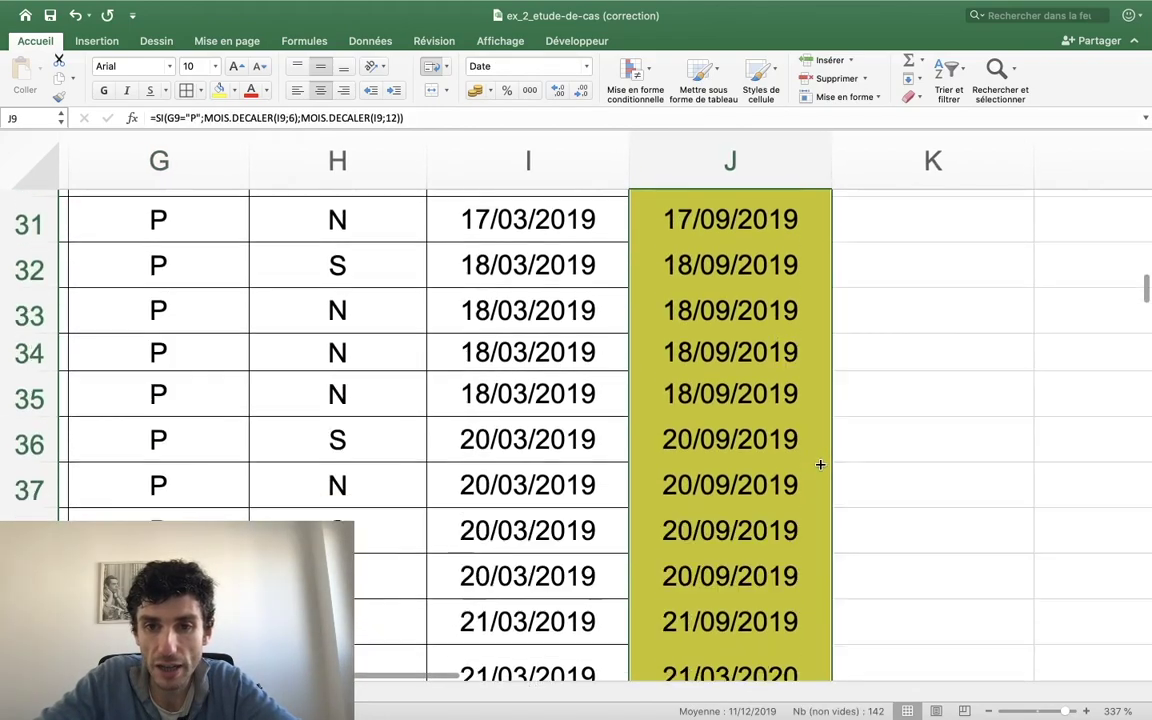
{"action": "scroll", "coordinate": [820, 464], "scroll_direction": "down", "scroll_amount": 3}
{"action": "scroll", "coordinate": [820, 464], "scroll_direction": "down", "scroll_amount": 4}
{"action": "scroll", "coordinate": [820, 464], "scroll_direction": "down", "scroll_amount": 4}
{"action": "scroll", "coordinate": [820, 464], "scroll_direction": "down", "scroll_amount": 6}
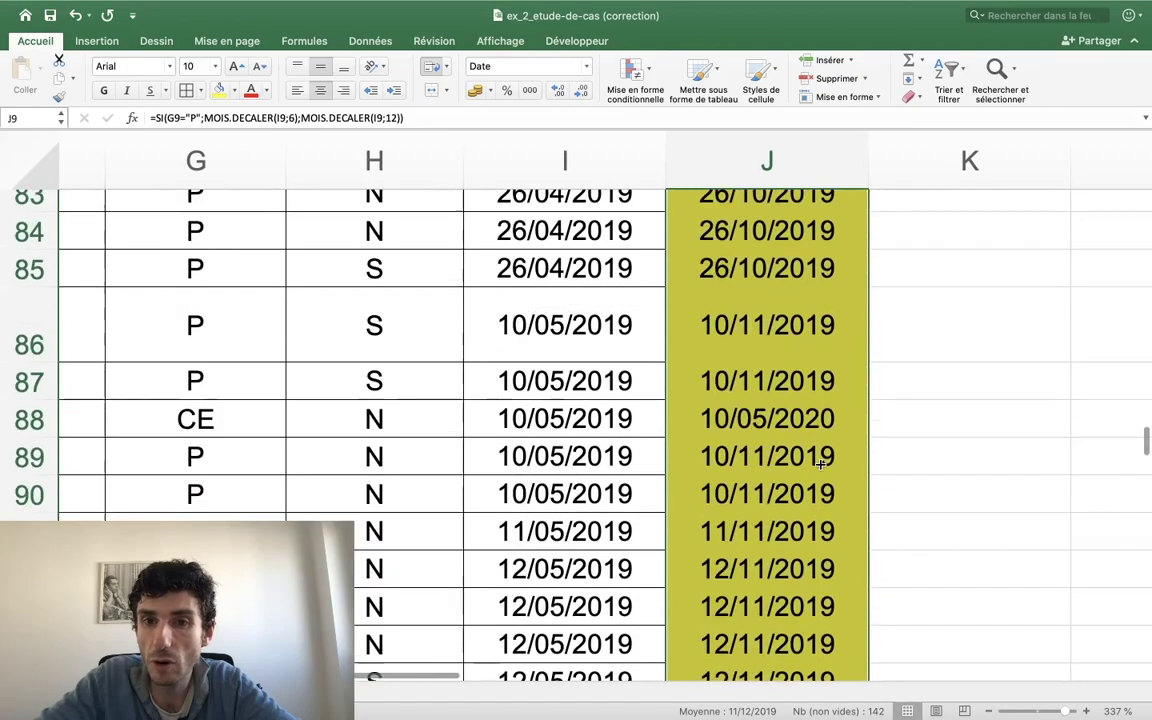
{"action": "scroll", "coordinate": [820, 464], "scroll_direction": "down", "scroll_amount": 4}
{"action": "scroll", "coordinate": [820, 464], "scroll_direction": "down", "scroll_amount": 6}
{"action": "scroll", "coordinate": [820, 464], "scroll_direction": "down", "scroll_amount": 6}
{"action": "scroll", "coordinate": [820, 464], "scroll_direction": "down", "scroll_amount": 4}
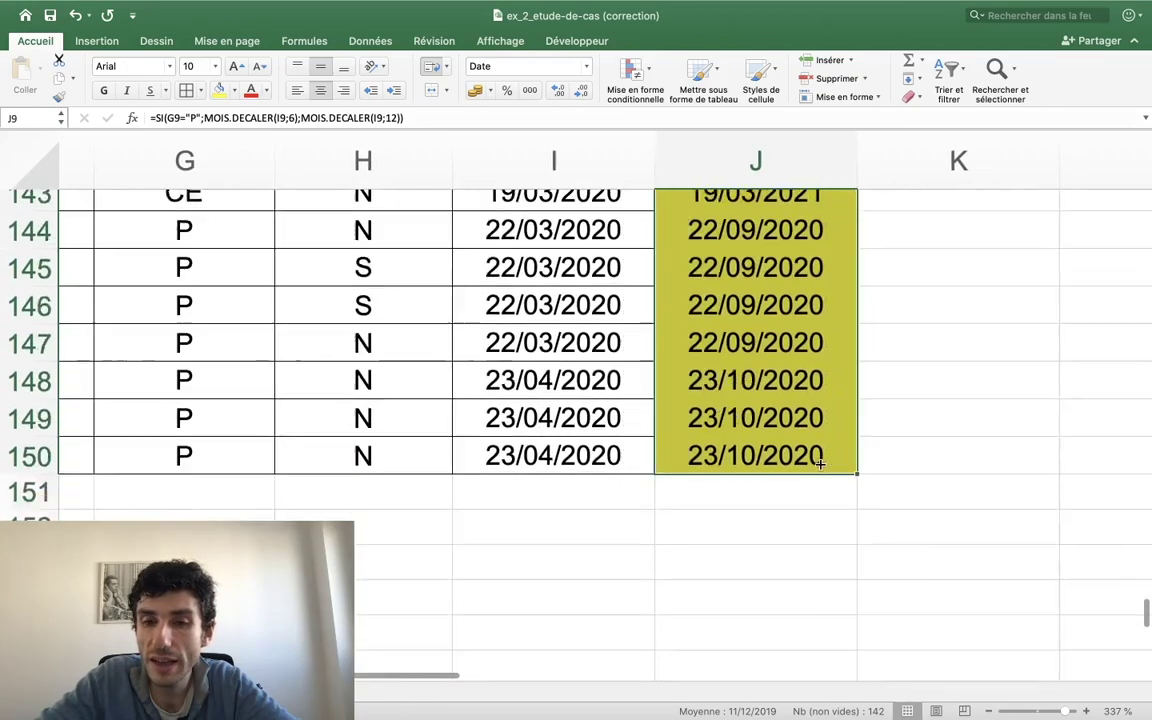
{"action": "scroll", "coordinate": [820, 464], "scroll_direction": "down", "scroll_amount": 4}
{"action": "scroll", "coordinate": [820, 464], "scroll_direction": "up", "scroll_amount": 12}
{"action": "scroll", "coordinate": [820, 464], "scroll_direction": "up", "scroll_amount": 15}
{"action": "scroll", "coordinate": [820, 464], "scroll_direction": "up", "scroll_amount": 15}
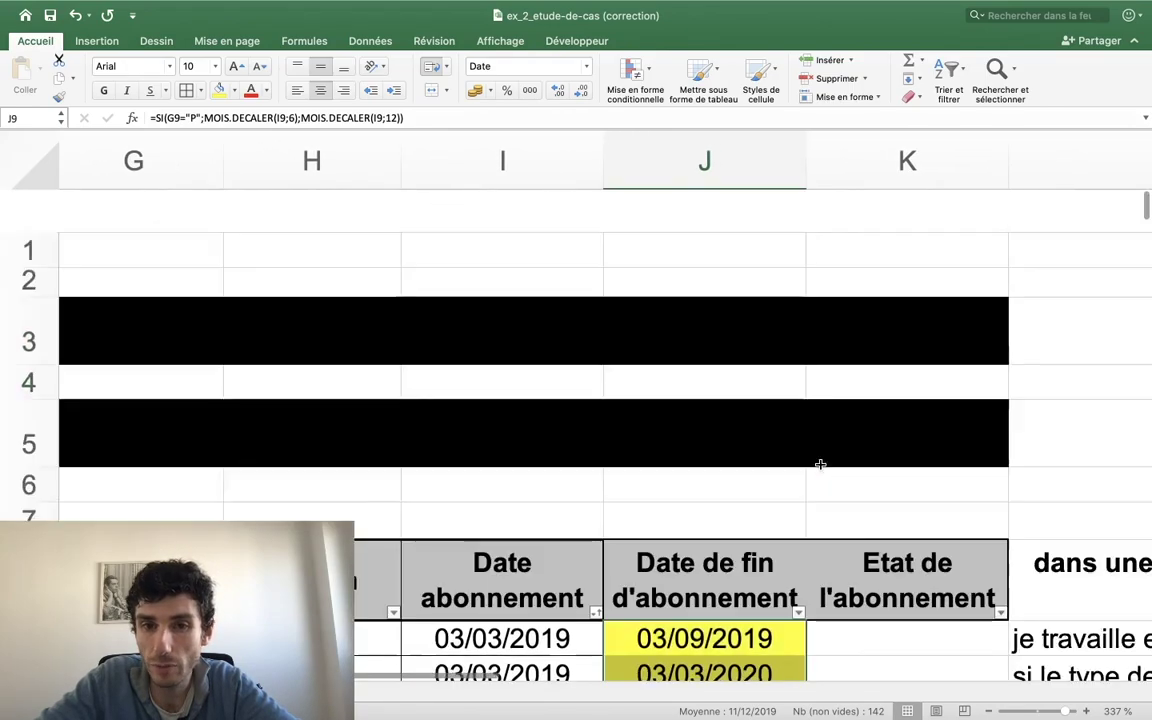
{"action": "scroll", "coordinate": [820, 464], "scroll_direction": "down", "scroll_amount": 6}
{"action": "scroll", "coordinate": [820, 464], "scroll_direction": "down", "scroll_amount": 4}
{"action": "scroll", "coordinate": [820, 464], "scroll_direction": "down", "scroll_amount": 3}
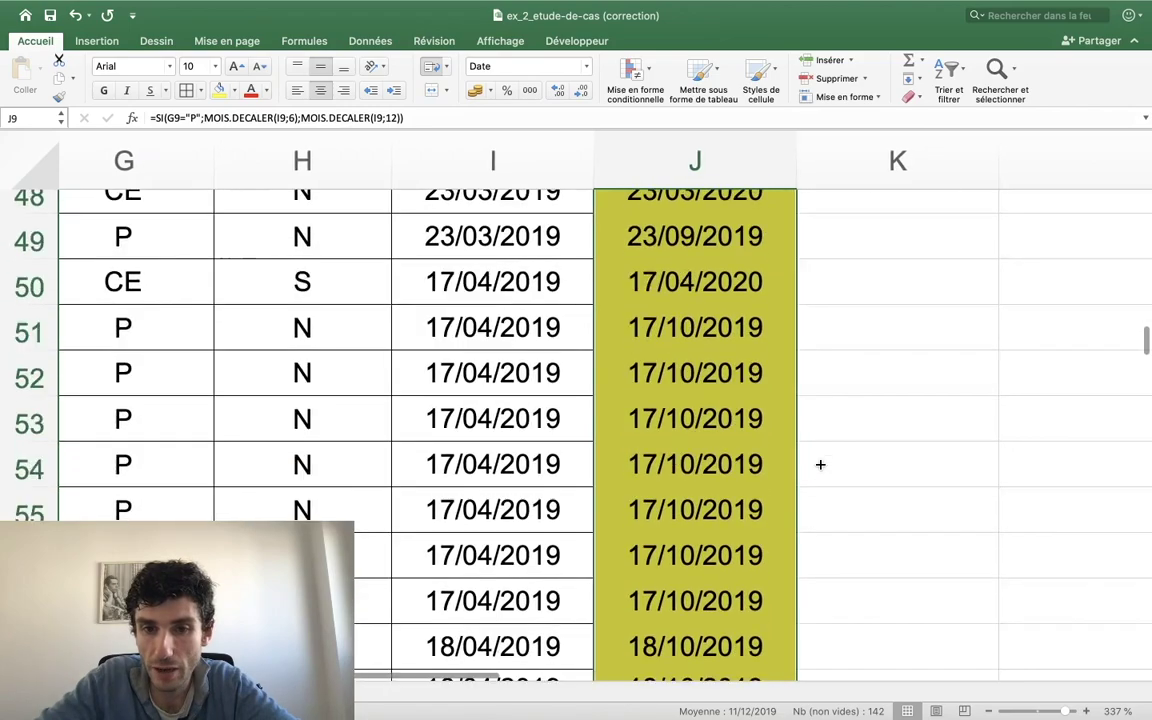
{"action": "scroll", "coordinate": [820, 464], "scroll_direction": "down", "scroll_amount": 9}
{"action": "scroll", "coordinate": [820, 464], "scroll_direction": "down", "scroll_amount": 4}
{"action": "scroll", "coordinate": [820, 464], "scroll_direction": "down", "scroll_amount": 3}
{"action": "scroll", "coordinate": [820, 464], "scroll_direction": "down", "scroll_amount": 6}
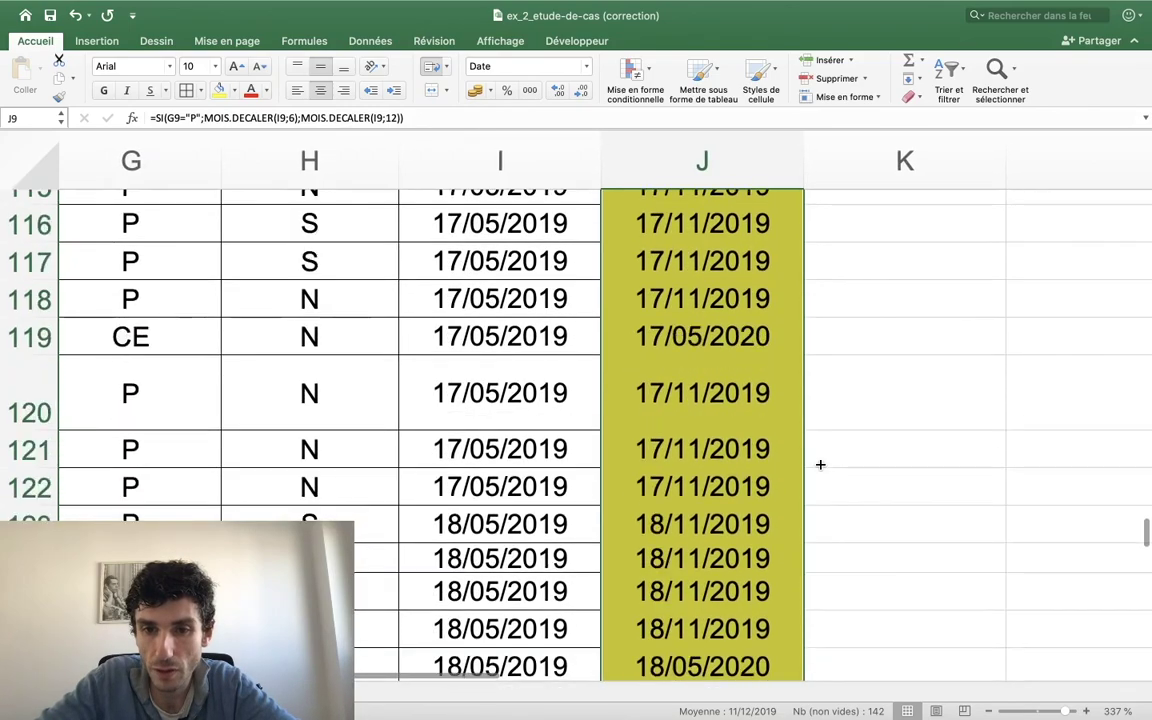
{"action": "scroll", "coordinate": [820, 464], "scroll_direction": "up", "scroll_amount": 3}
{"action": "scroll", "coordinate": [820, 464], "scroll_direction": "down", "scroll_amount": 1}
{"action": "scroll", "coordinate": [820, 464], "scroll_direction": "up", "scroll_amount": 1}
{"action": "scroll", "coordinate": [820, 464], "scroll_direction": "up", "scroll_amount": 1}
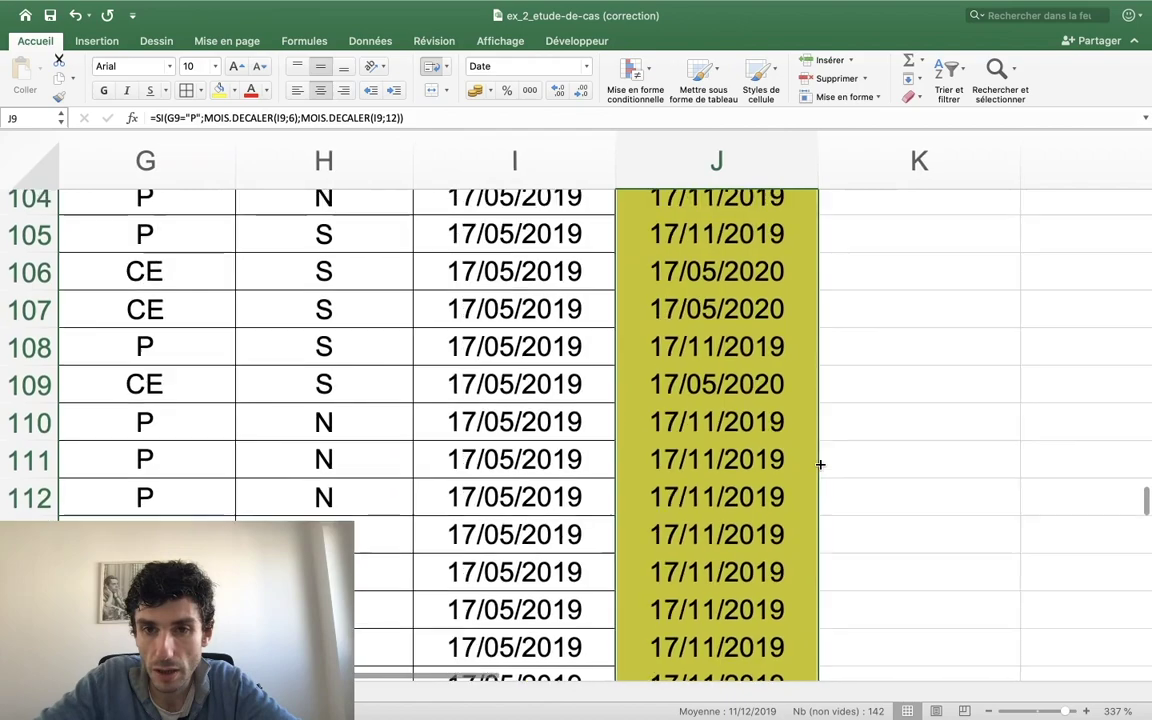
{"action": "scroll", "coordinate": [820, 464], "scroll_direction": "down", "scroll_amount": 5}
{"action": "scroll", "coordinate": [820, 464], "scroll_direction": "down", "scroll_amount": 5}
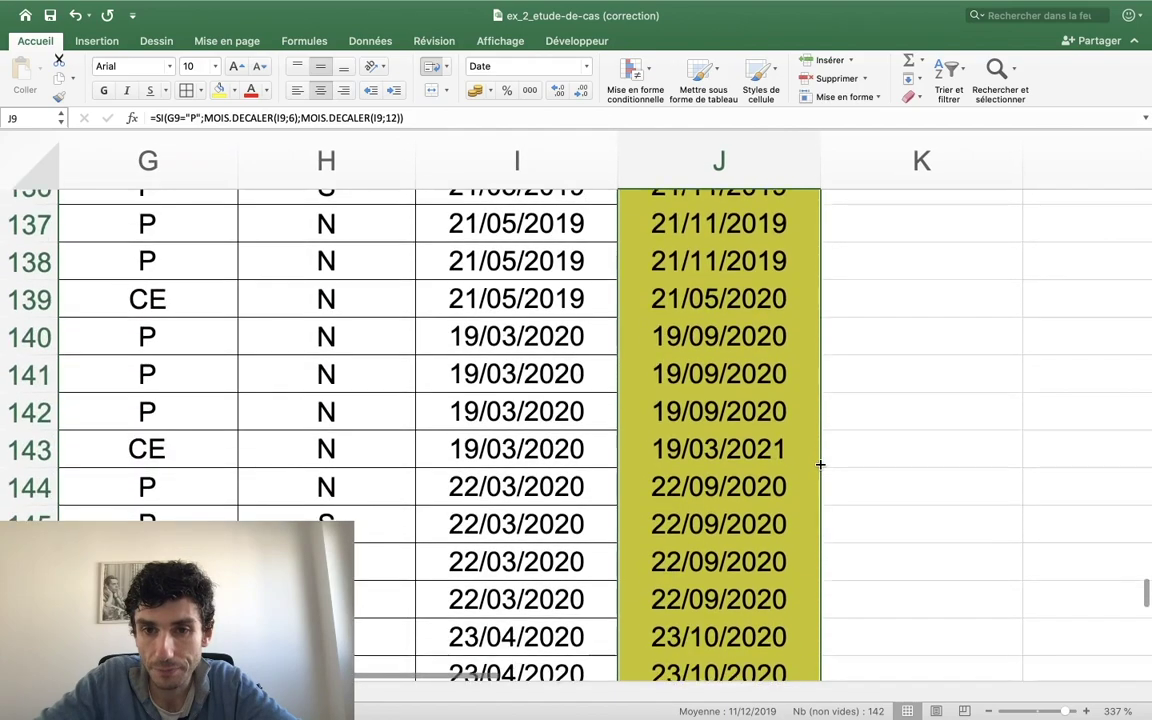
{"action": "scroll", "coordinate": [820, 464], "scroll_direction": "down", "scroll_amount": 1}
{"action": "scroll", "coordinate": [820, 464], "scroll_direction": "up", "scroll_amount": 1}
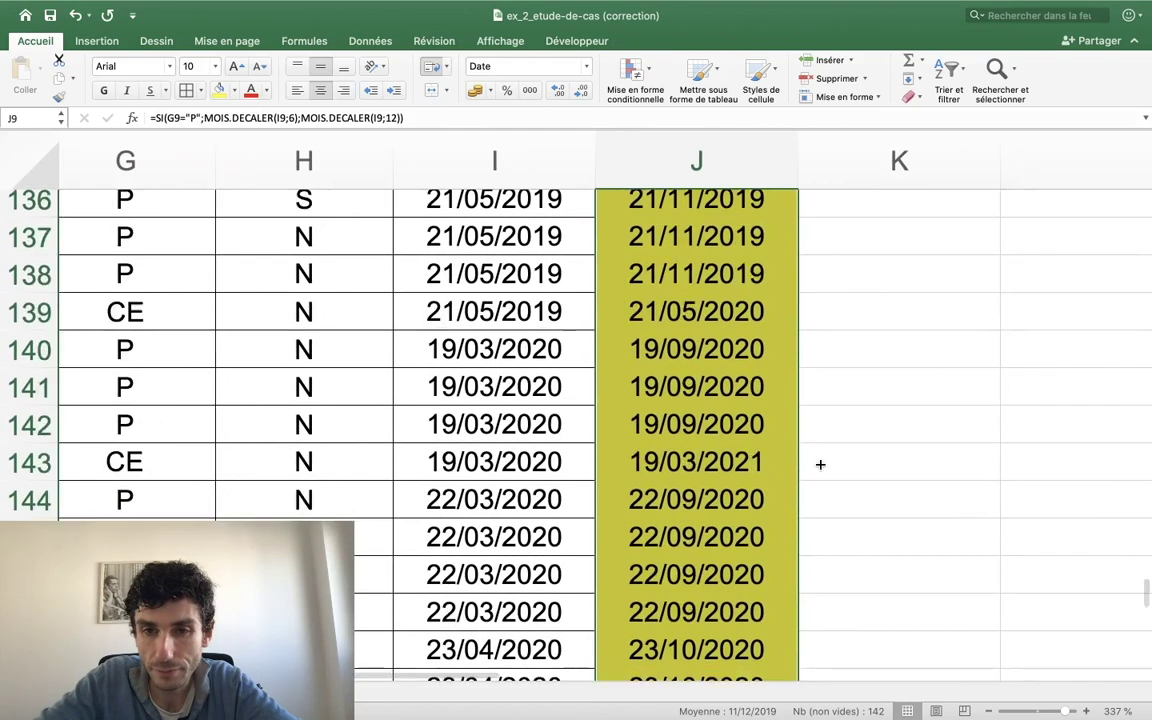
{"action": "scroll", "coordinate": [820, 464], "scroll_direction": "up", "scroll_amount": 10}
{"action": "scroll", "coordinate": [820, 464], "scroll_direction": "up", "scroll_amount": 15}
{"action": "scroll", "coordinate": [820, 464], "scroll_direction": "up", "scroll_amount": 13}
{"action": "scroll", "coordinate": [820, 464], "scroll_direction": "right", "scroll_amount": 5}
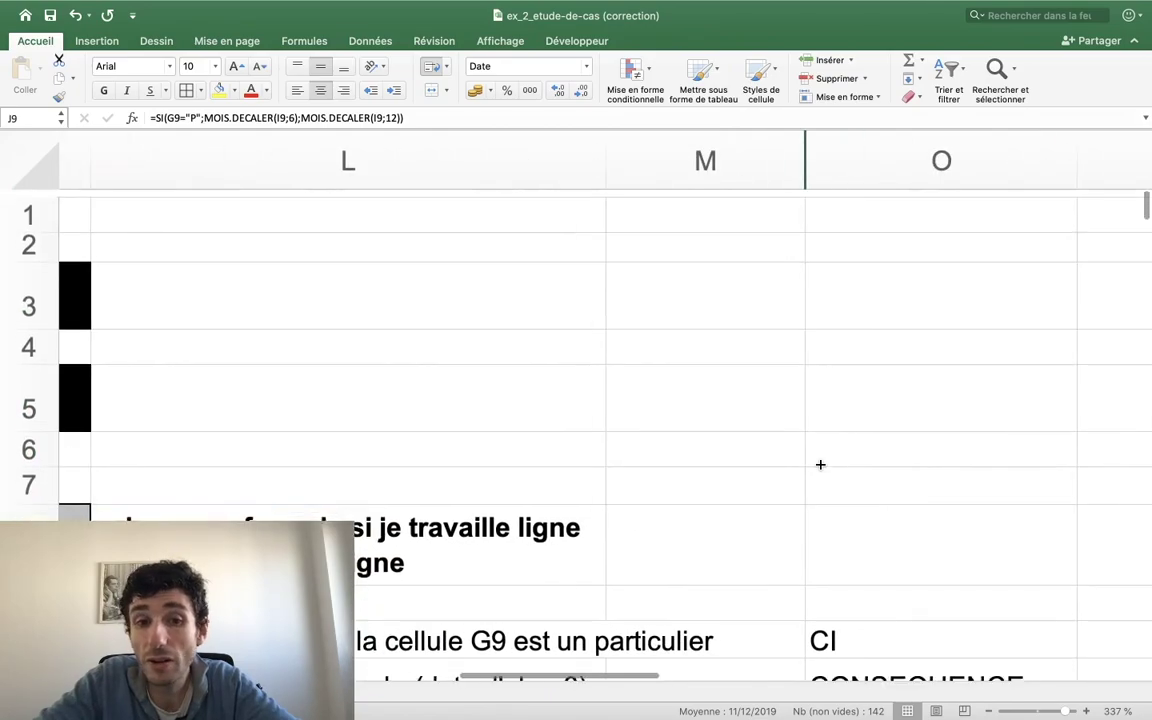
{"action": "scroll", "coordinate": [820, 464], "scroll_direction": "down", "scroll_amount": 5}
{"action": "scroll", "coordinate": [820, 464], "scroll_direction": "down", "scroll_amount": 2}
{"action": "scroll", "coordinate": [820, 464], "scroll_direction": "up", "scroll_amount": 2}
{"action": "scroll", "coordinate": [820, 464], "scroll_direction": "left", "scroll_amount": 3}
{"action": "scroll", "coordinate": [820, 464], "scroll_direction": "down", "scroll_amount": 3}
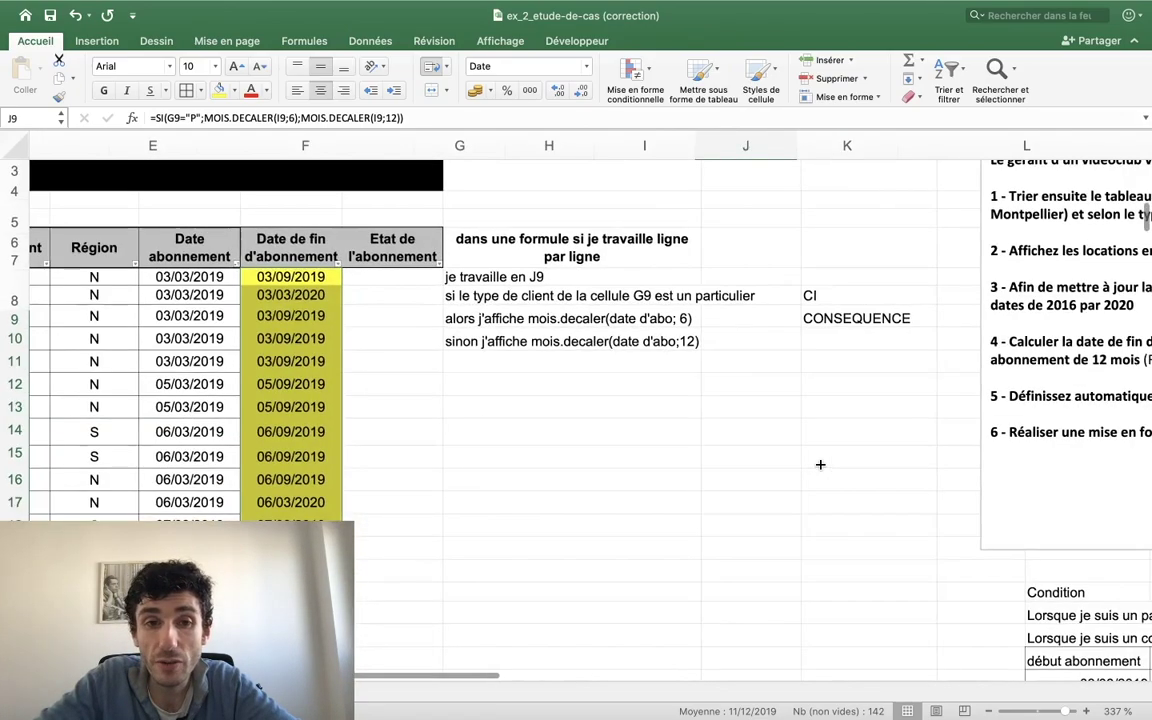
{"action": "scroll", "coordinate": [820, 464], "scroll_direction": "up", "scroll_amount": 2}
{"action": "scroll", "coordinate": [820, 464], "scroll_direction": "left", "scroll_amount": 2}
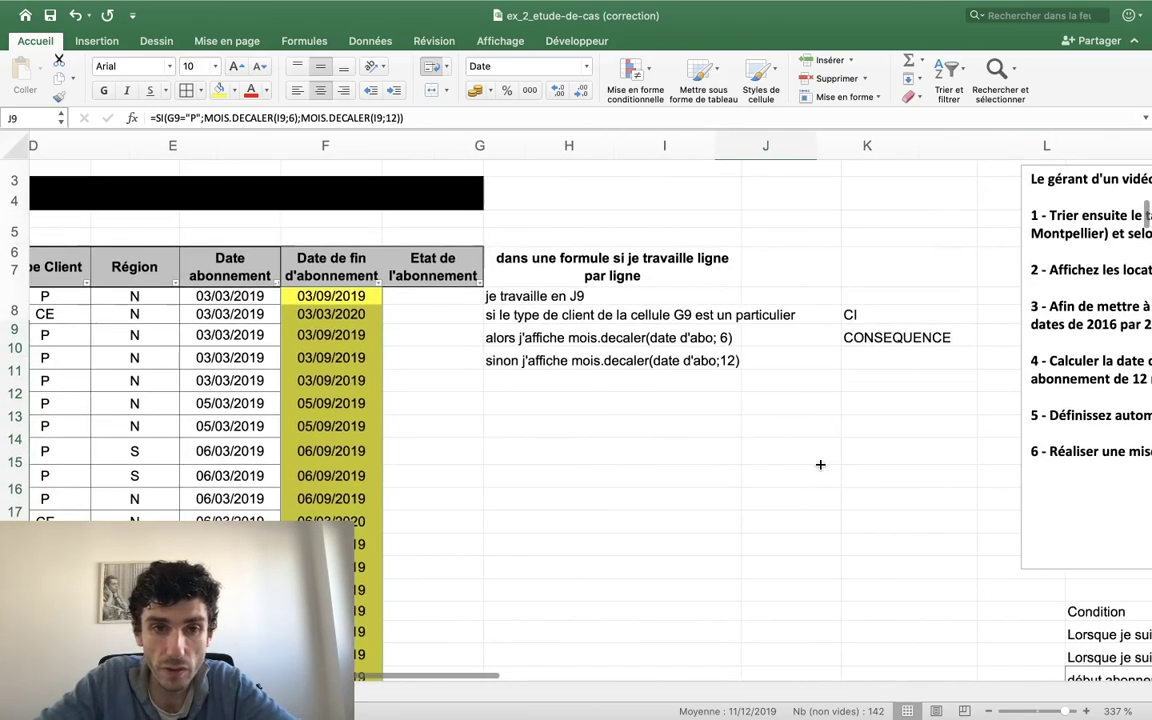
{"action": "scroll", "coordinate": [222, 115], "scroll_direction": "right", "scroll_amount": 3}
{"action": "left_click", "coordinate": [233, 90]}
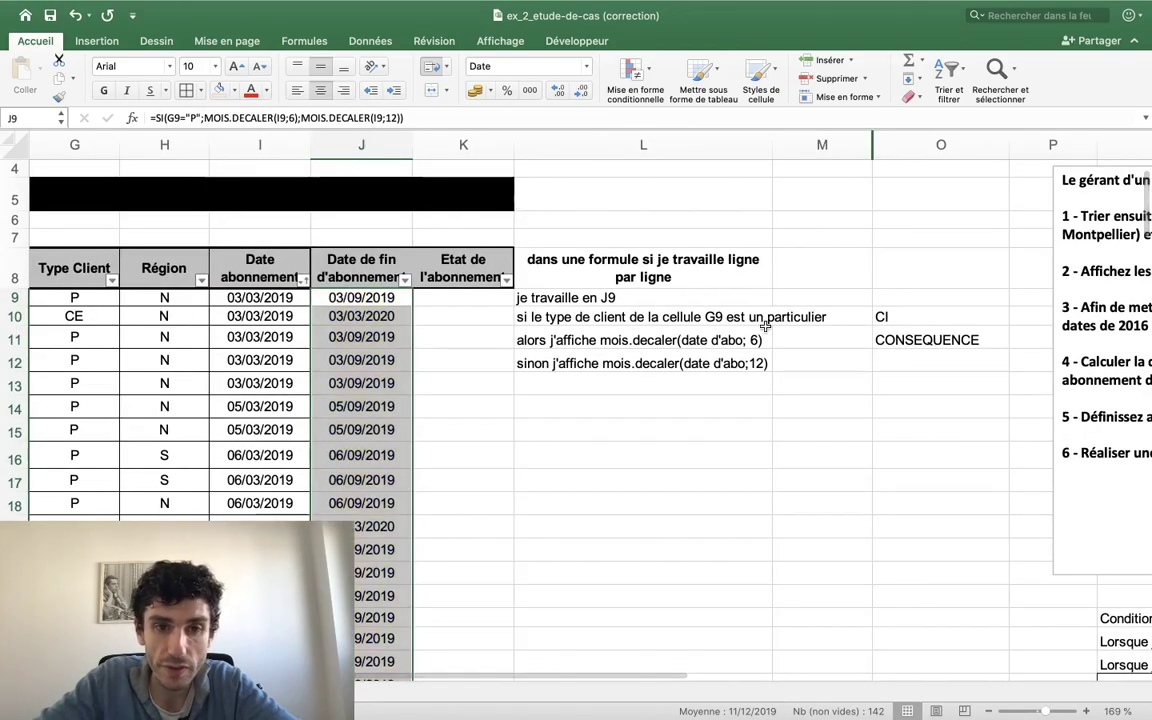
{"action": "scroll", "coordinate": [765, 326], "scroll_direction": "right", "scroll_amount": 5}
{"action": "scroll", "coordinate": [765, 326], "scroll_direction": "left", "scroll_amount": 1}
{"action": "scroll", "coordinate": [765, 326], "scroll_direction": "up", "scroll_amount": 1}
{"action": "scroll", "coordinate": [765, 326], "scroll_direction": "right", "scroll_amount": 2}
{"action": "scroll", "coordinate": [765, 326], "scroll_direction": "down", "scroll_amount": 1}
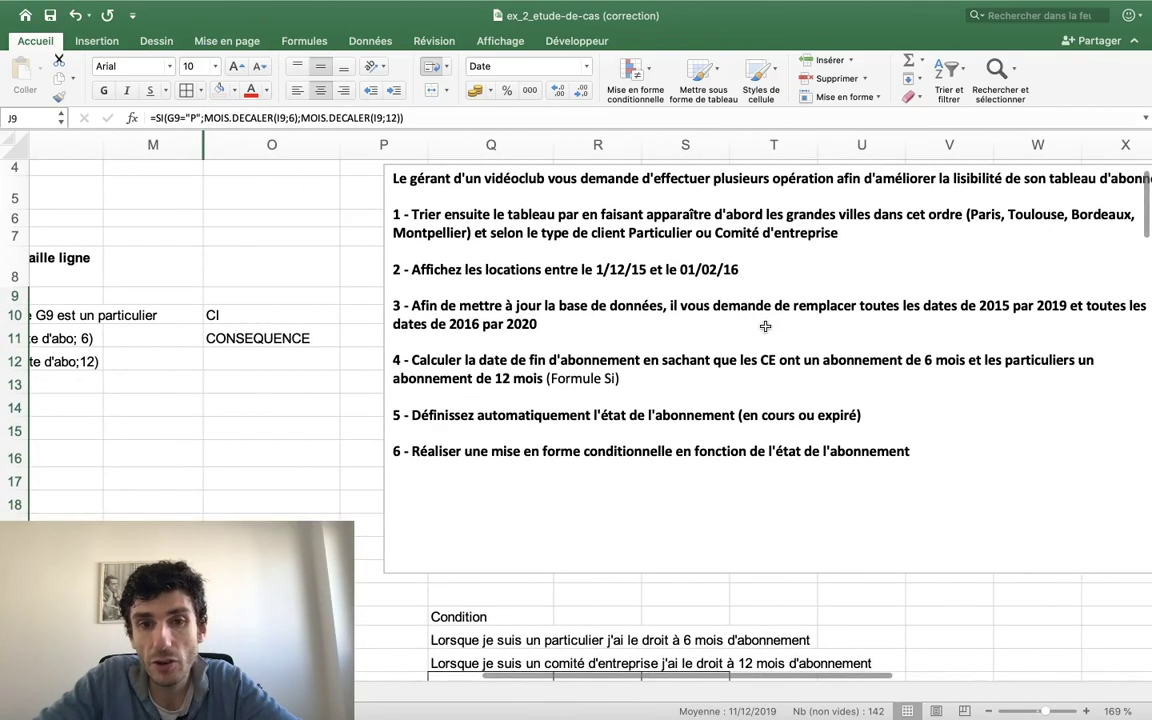
{"action": "left_click", "coordinate": [478, 416]}
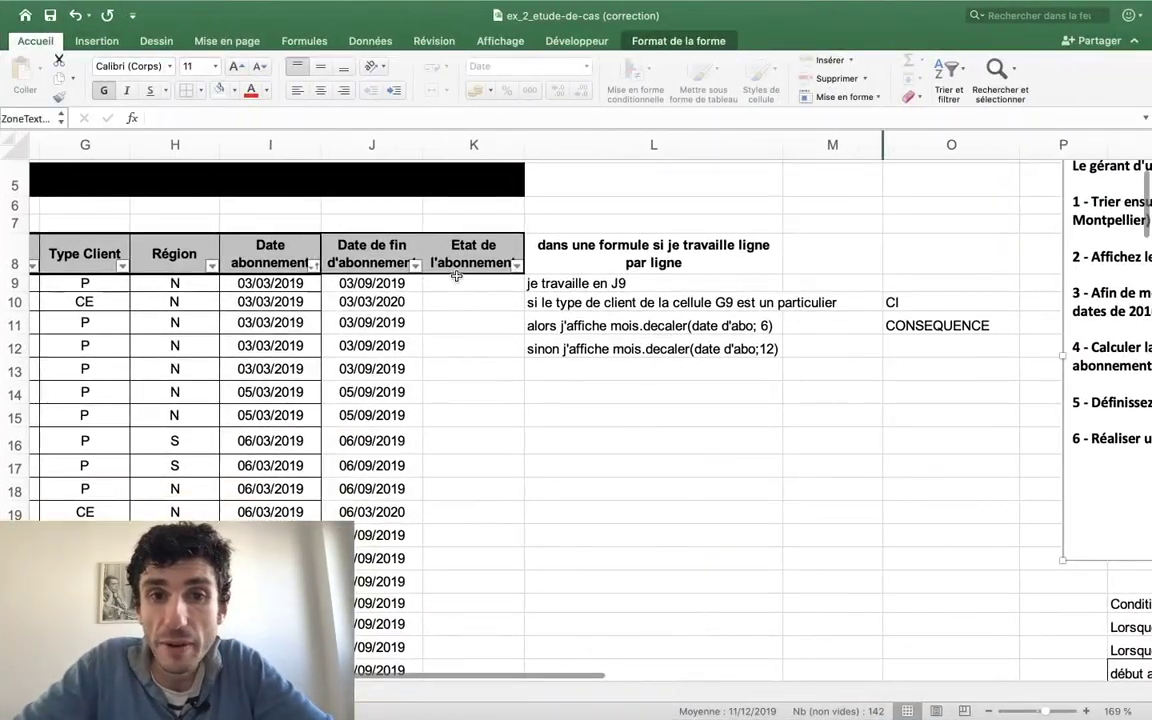
{"action": "left_click", "coordinate": [456, 276]}
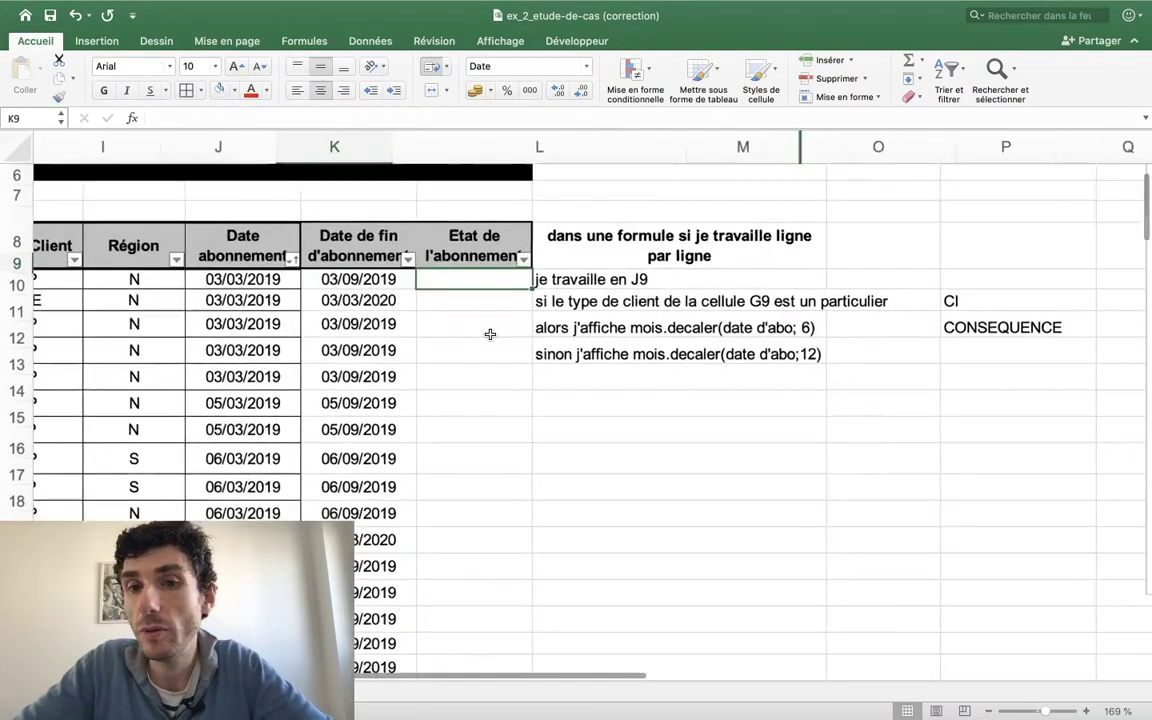
{"action": "scroll", "coordinate": [490, 340], "scroll_direction": "up", "scroll_amount": 5}
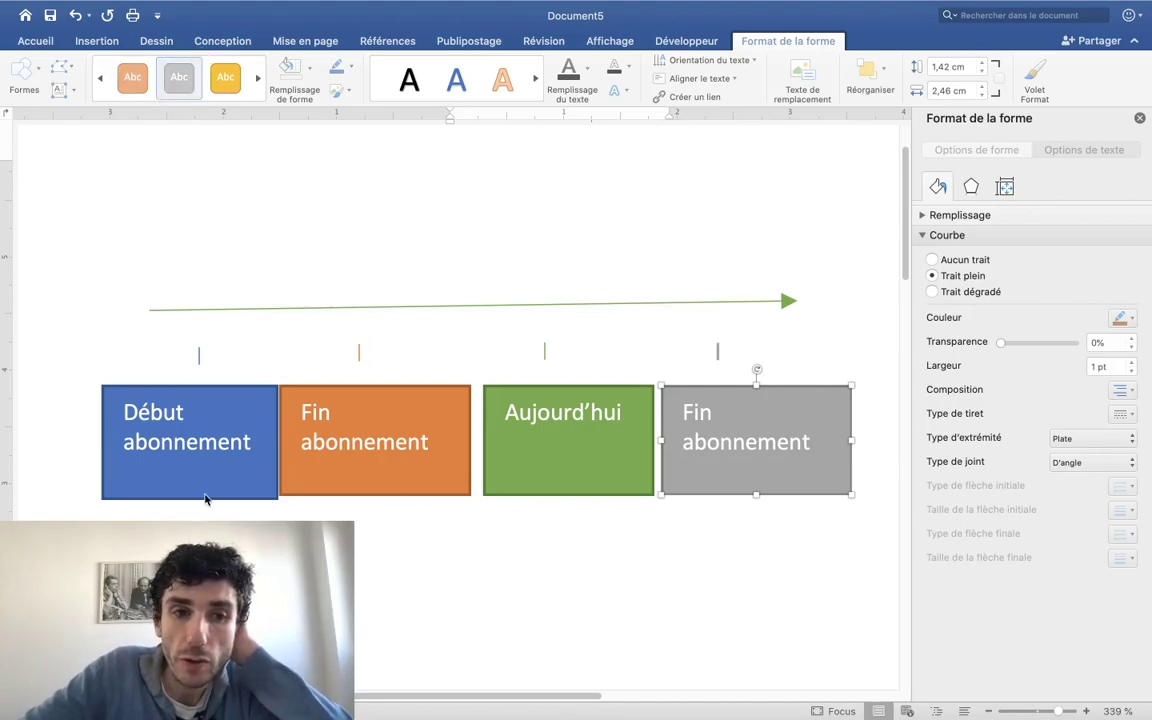
Select the word abonnement in the blue Début abonnement box and bring the timeline into view.
{"action": "left_click", "coordinate": [196, 420]}
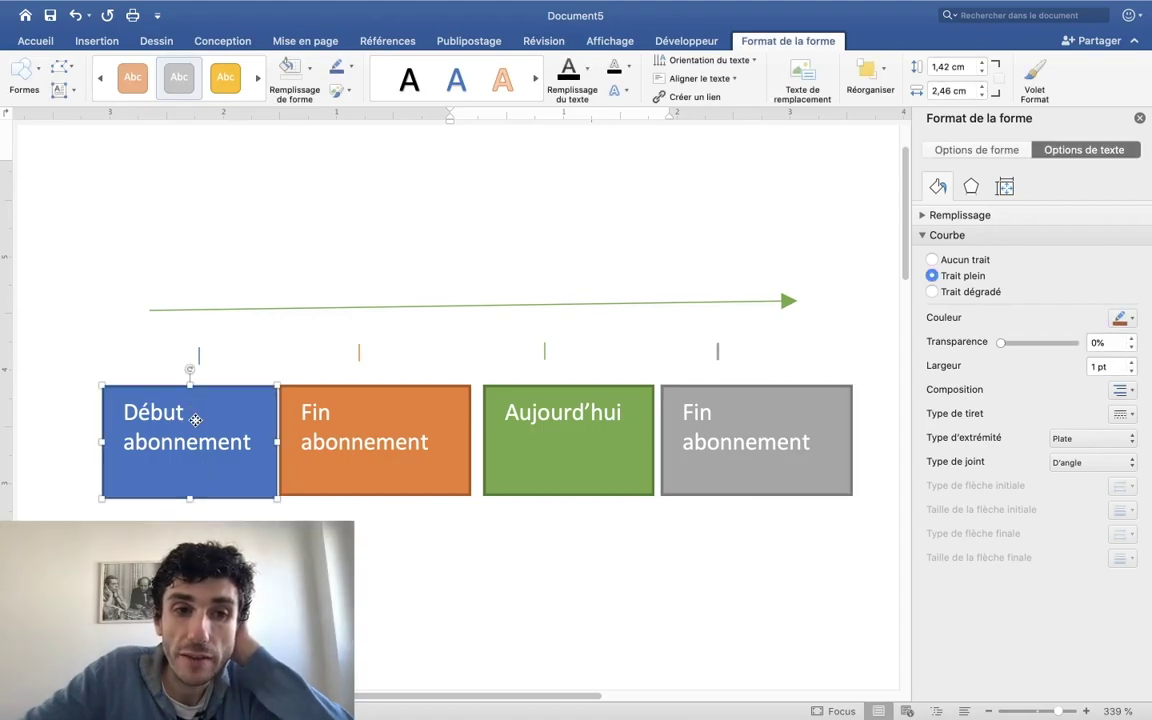
{"action": "double_click", "coordinate": [211, 432]}
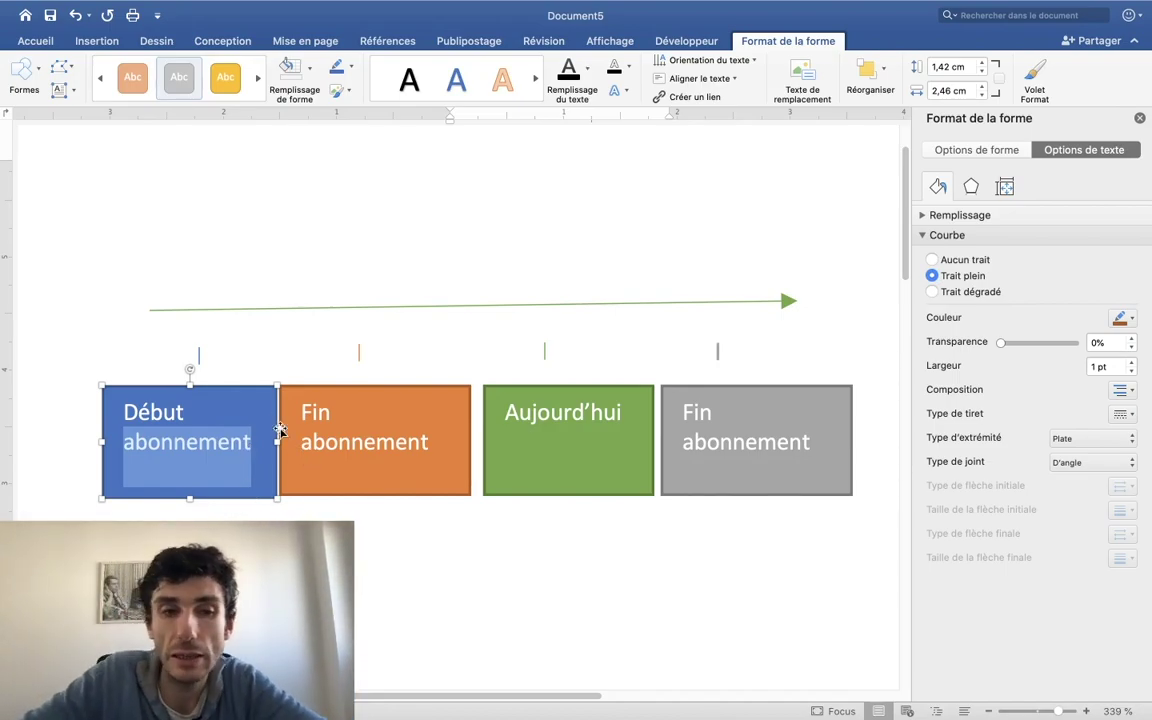
{"action": "scroll", "coordinate": [242, 494], "scroll_direction": "up", "scroll_amount": 3}
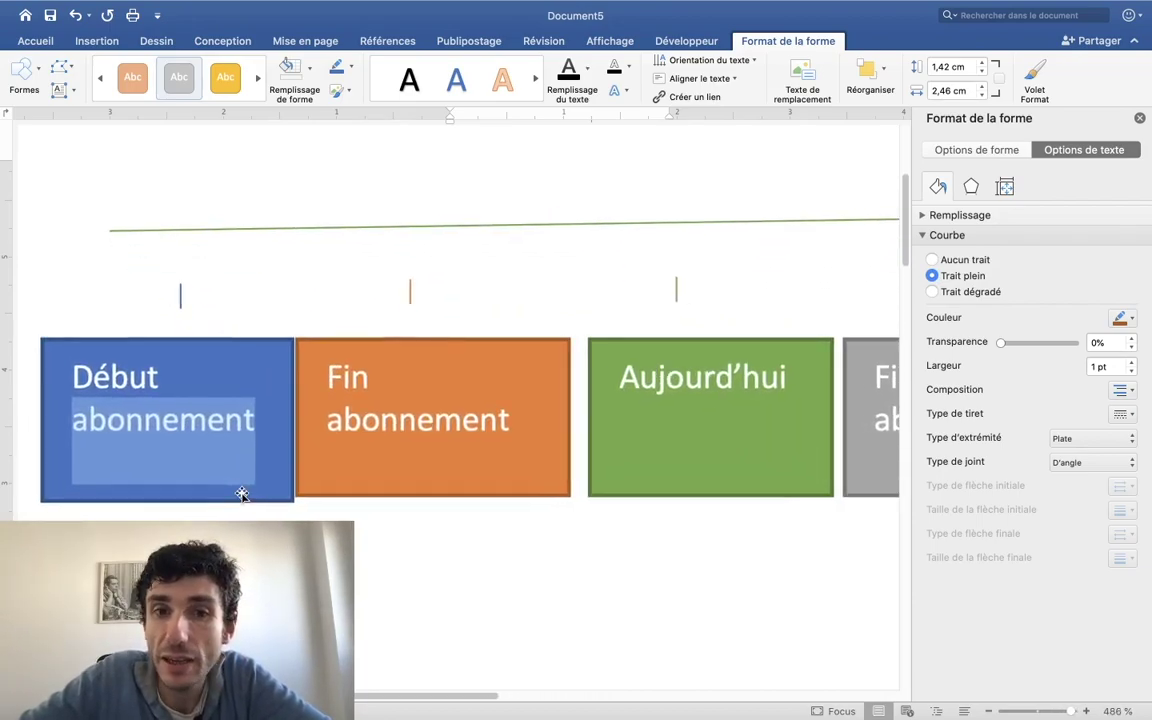
{"action": "scroll", "coordinate": [242, 494], "scroll_direction": "up", "scroll_amount": 2}
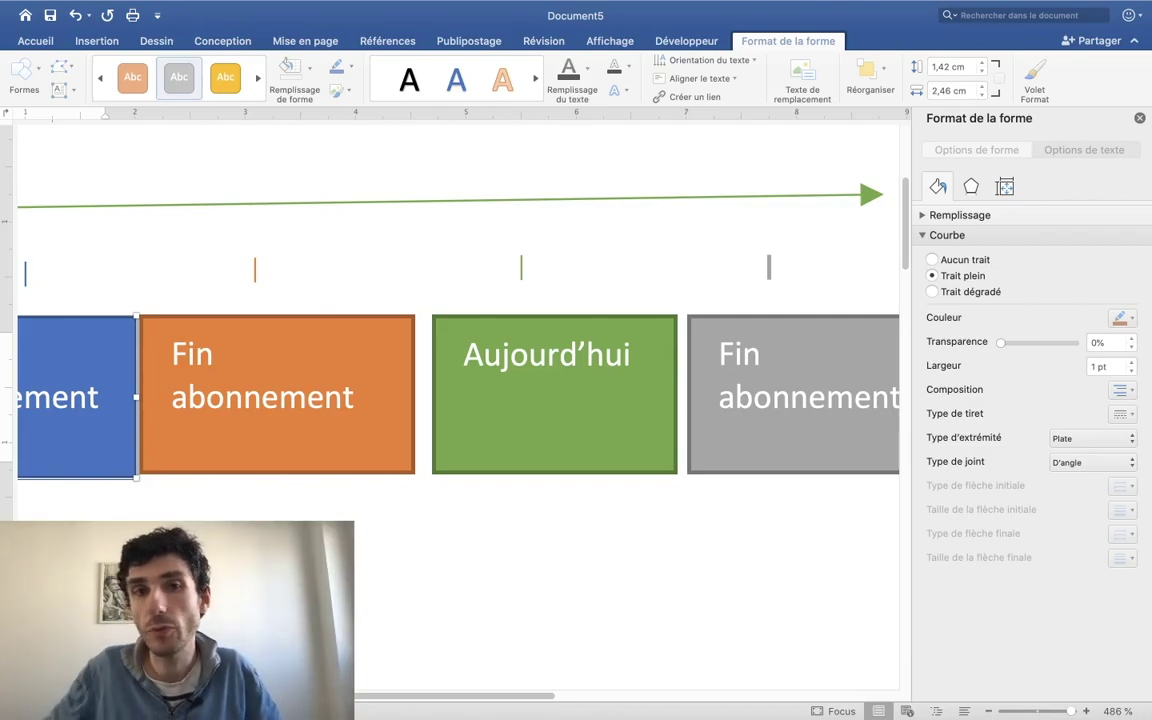
Make the orange and grey Fin abonnement boxes taller to fit an extra line.
{"action": "left_click", "coordinate": [360, 398]}
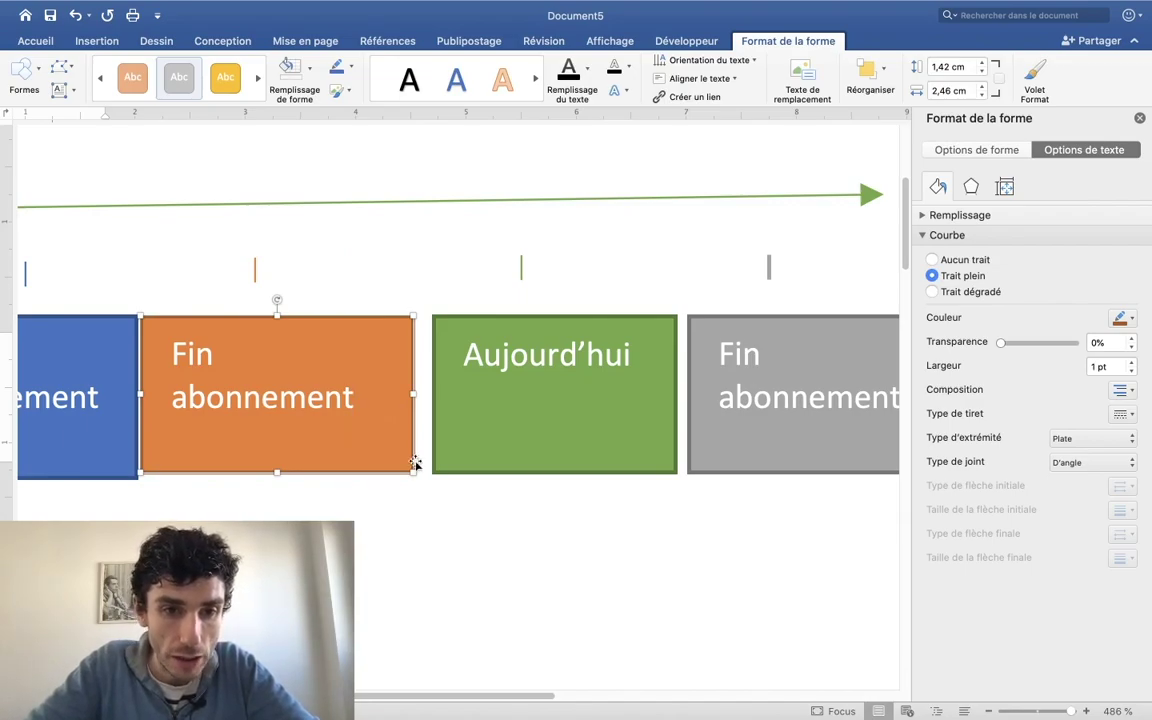
{"action": "left_click_drag", "start_coordinate": [277, 472], "coordinate": [277, 516]}
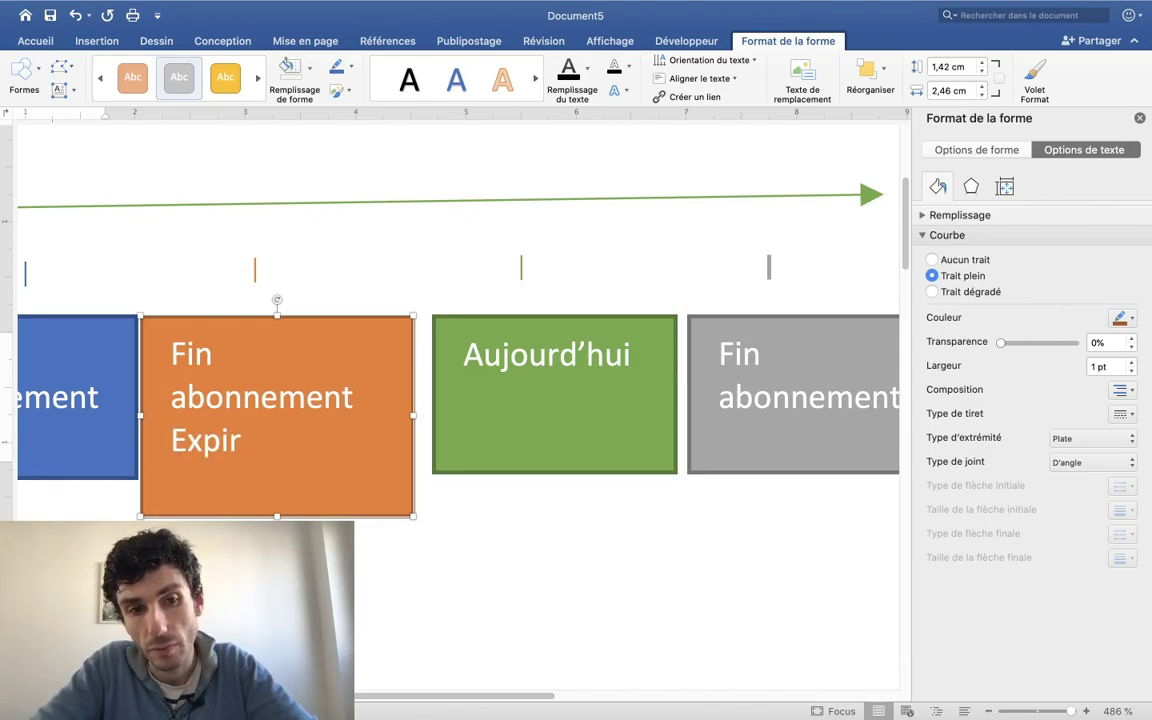
{"action": "left_click", "coordinate": [761, 429]}
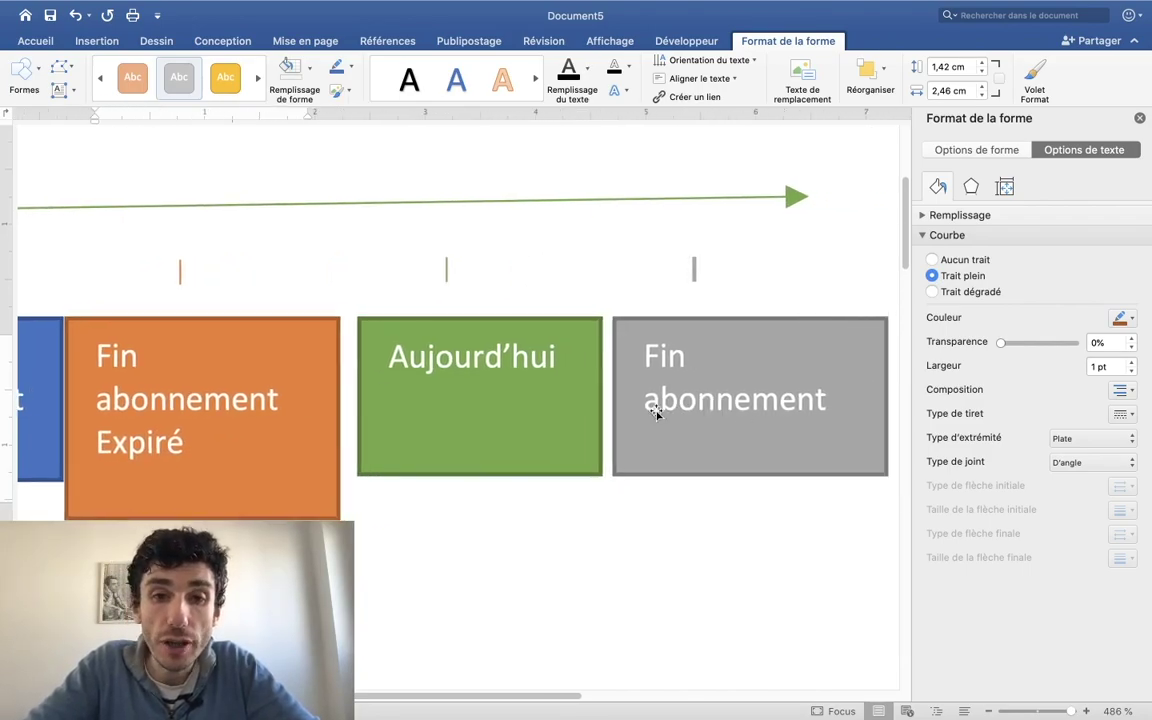
{"action": "left_click_drag", "start_coordinate": [749, 476], "coordinate": [750, 526]}
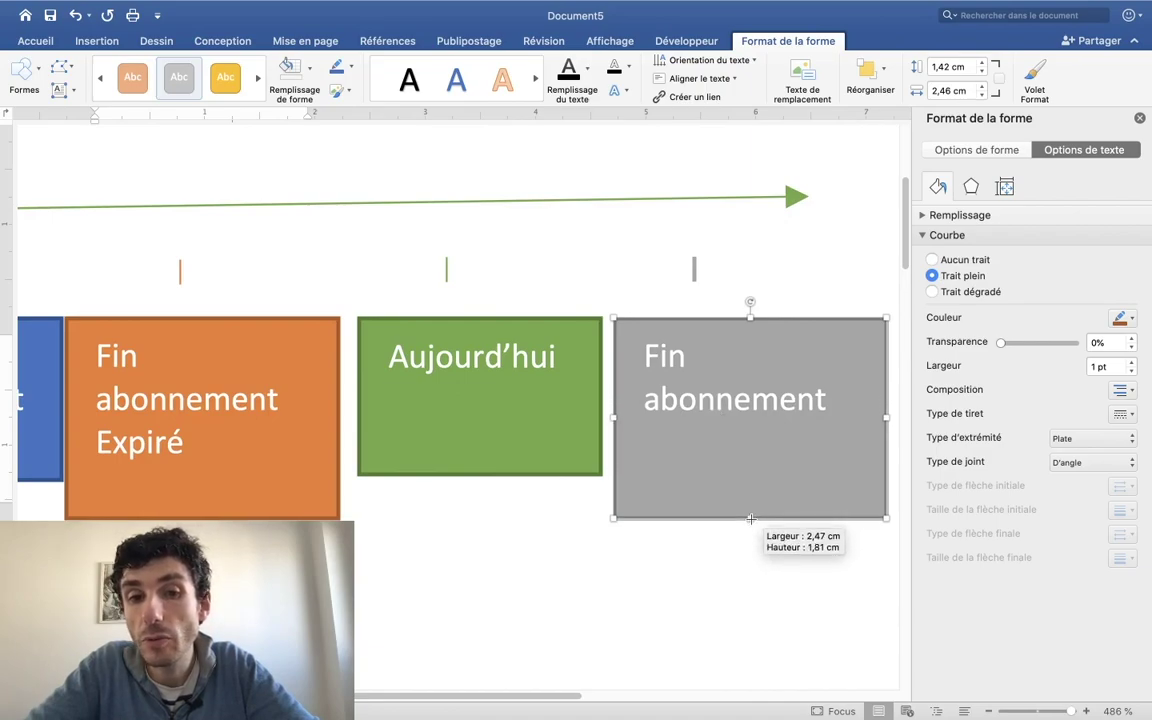
Add the label En cours to the grey Fin abonnement box.
{"action": "left_click_drag", "start_coordinate": [753, 472], "coordinate": [810, 450]}
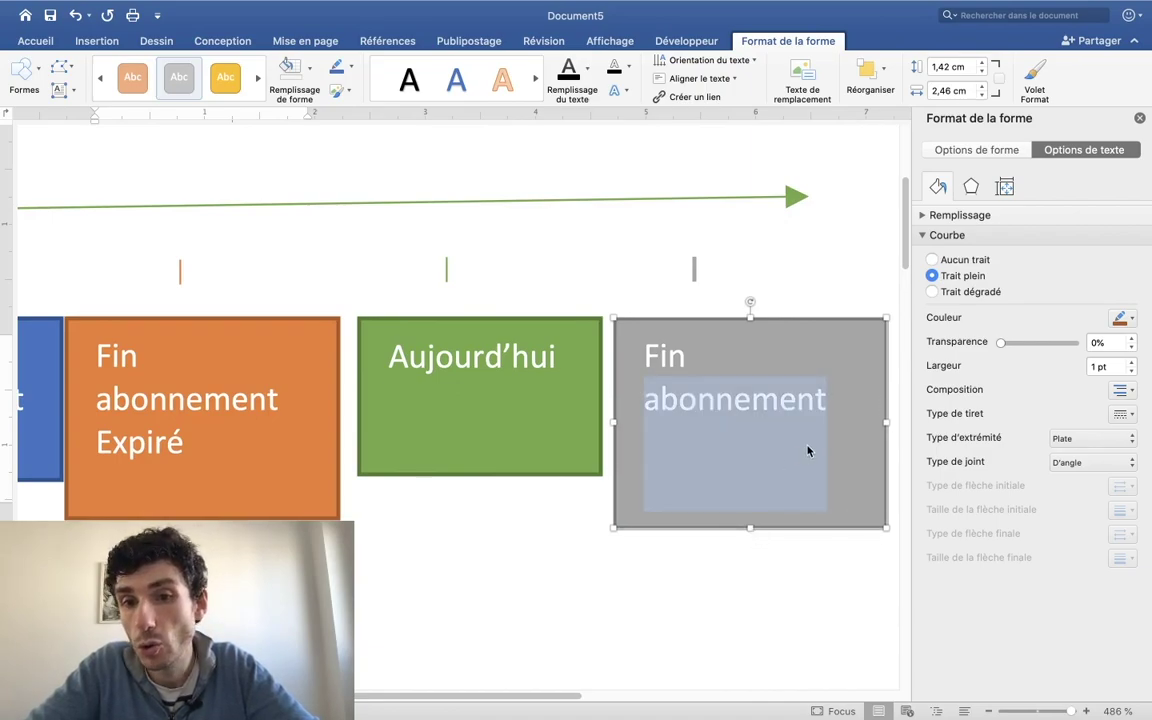
{"action": "left_click", "coordinate": [827, 400]}
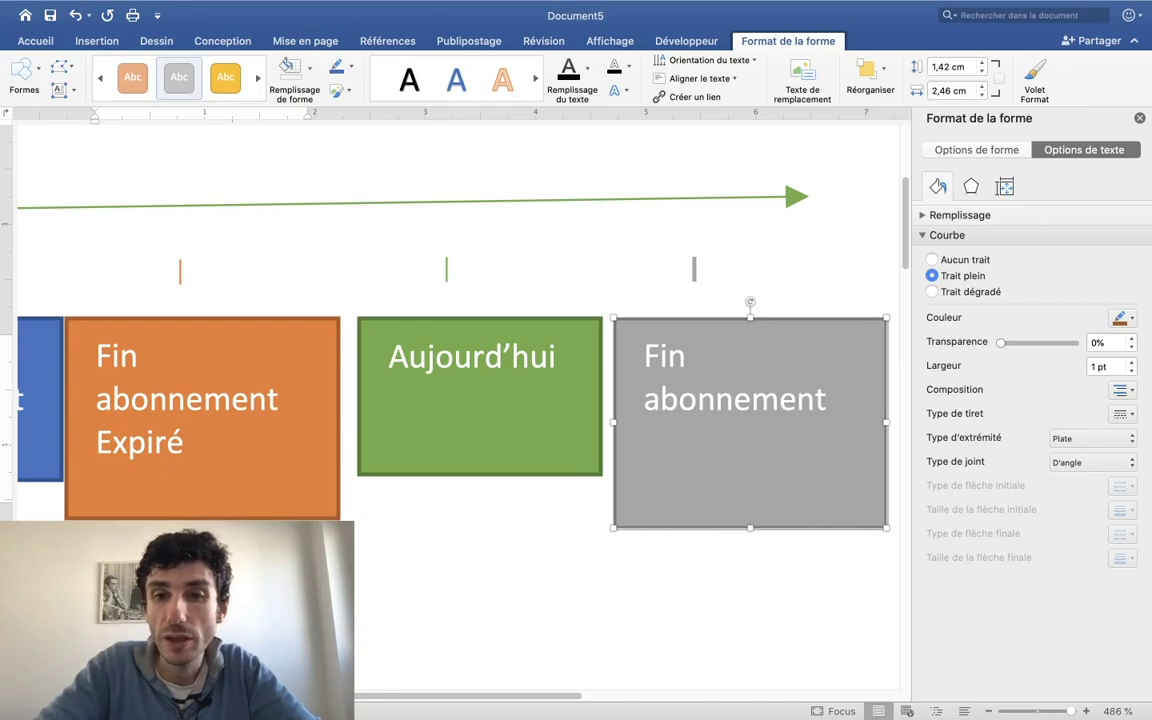
{"action": "type", "text": "En courss"}
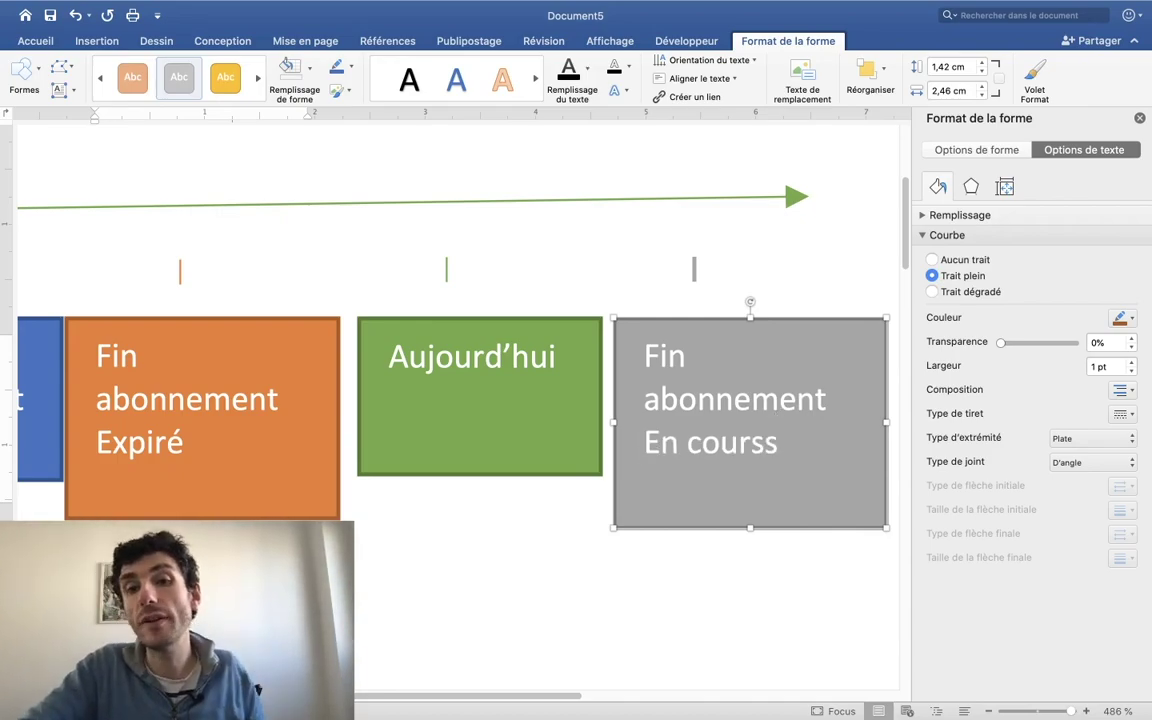
{"action": "key", "text": "BackSpace"}
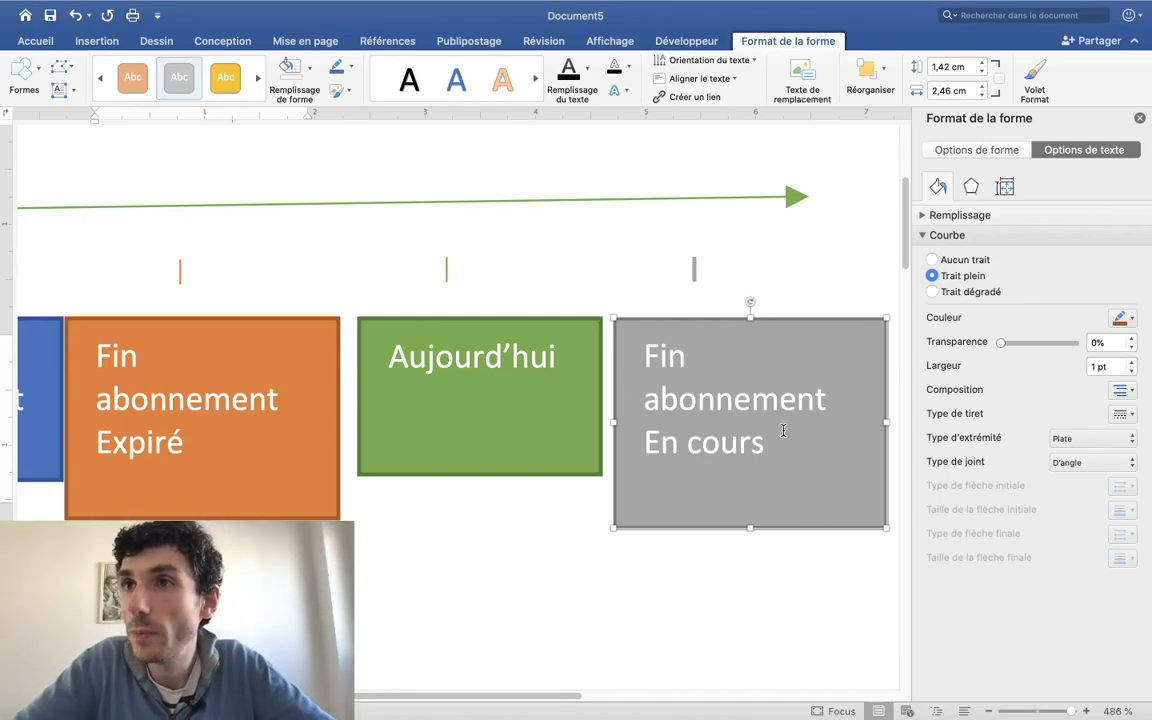
{"action": "scroll", "coordinate": [780, 450], "scroll_direction": "down", "scroll_amount": 2}
{"action": "scroll", "coordinate": [779, 455], "scroll_direction": "left", "scroll_amount": 5}
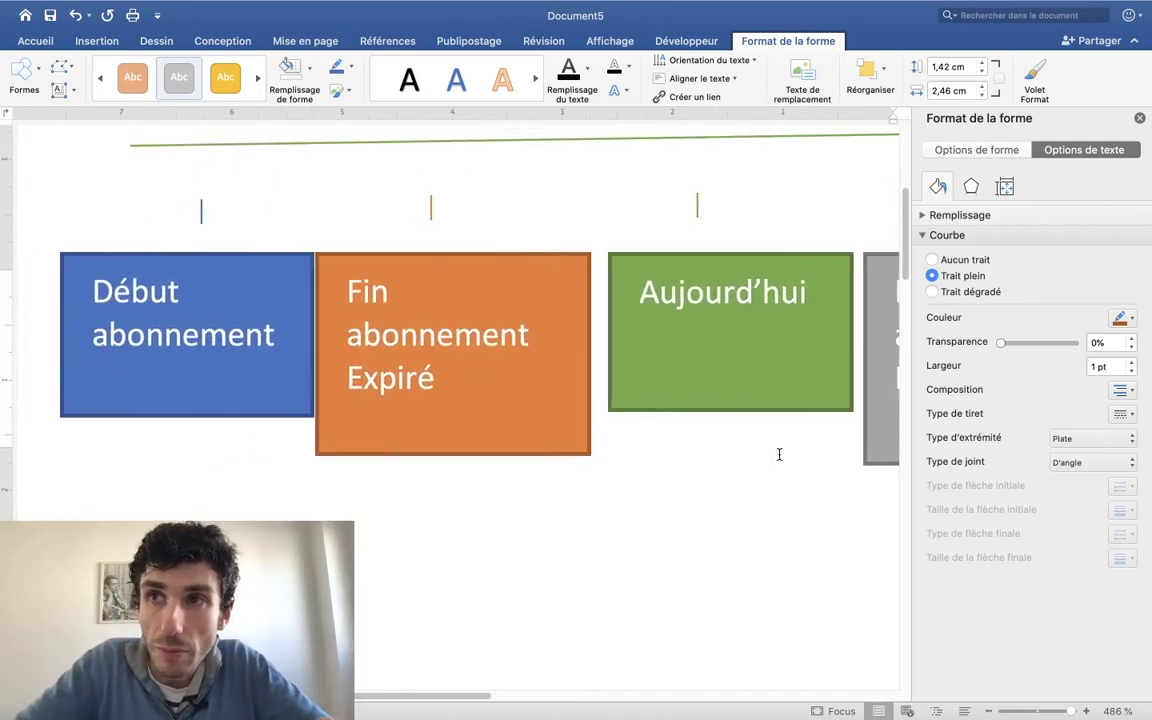
{"action": "scroll", "coordinate": [779, 455], "scroll_direction": "right", "scroll_amount": 2}
{"action": "scroll", "coordinate": [779, 455], "scroll_direction": "down", "scroll_amount": 1}
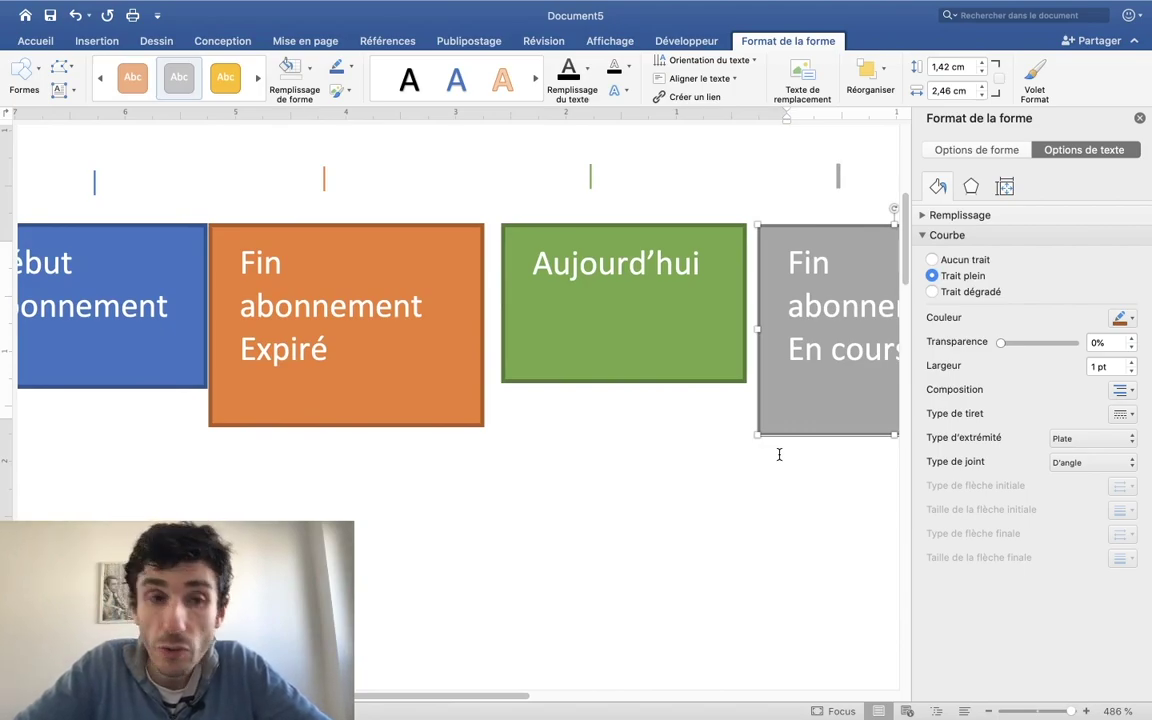
{"action": "scroll", "coordinate": [779, 454], "scroll_direction": "right", "scroll_amount": 1}
{"action": "scroll", "coordinate": [779, 454], "scroll_direction": "down", "scroll_amount": 1}
{"action": "scroll", "coordinate": [779, 454], "scroll_direction": "up", "scroll_amount": 3}
{"action": "scroll", "coordinate": [779, 454], "scroll_direction": "left", "scroll_amount": 3}
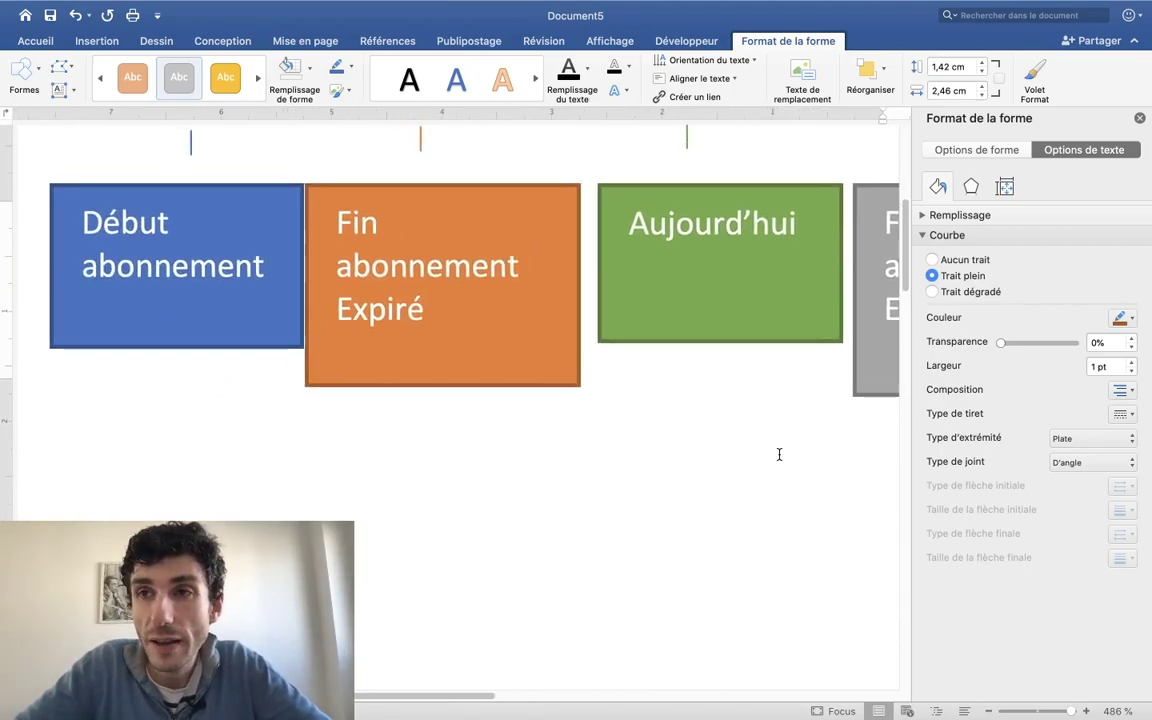
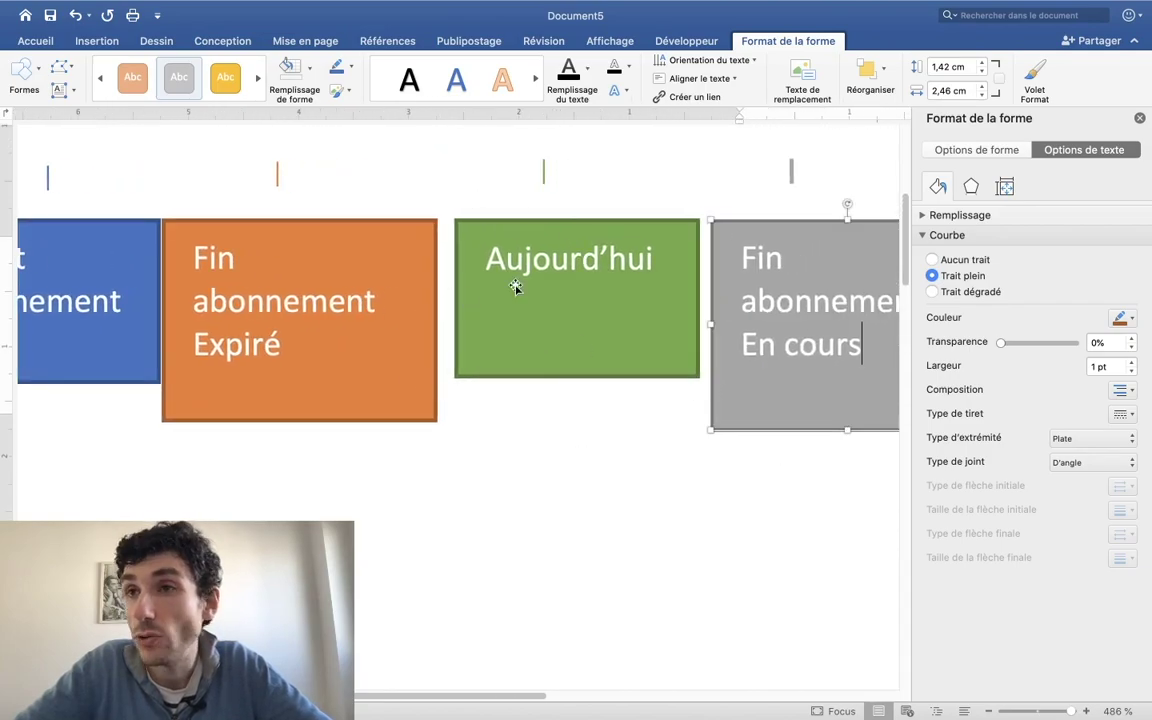
Type the note 'date du jour : aujourdhui()' beneath the timeline boxes.
{"action": "scroll", "coordinate": [160, 455], "scroll_direction": "left", "scroll_amount": 6}
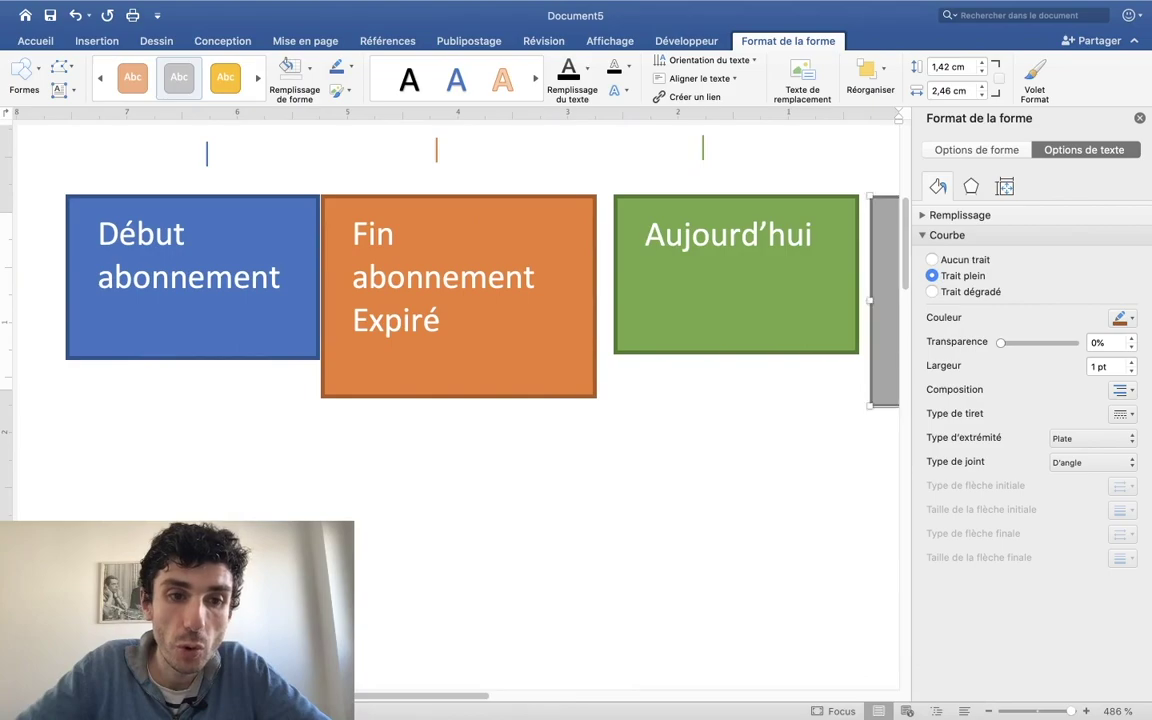
{"action": "scroll", "coordinate": [160, 455], "scroll_direction": "up", "scroll_amount": 4}
{"action": "scroll", "coordinate": [150, 474], "scroll_direction": "up", "scroll_amount": 10}
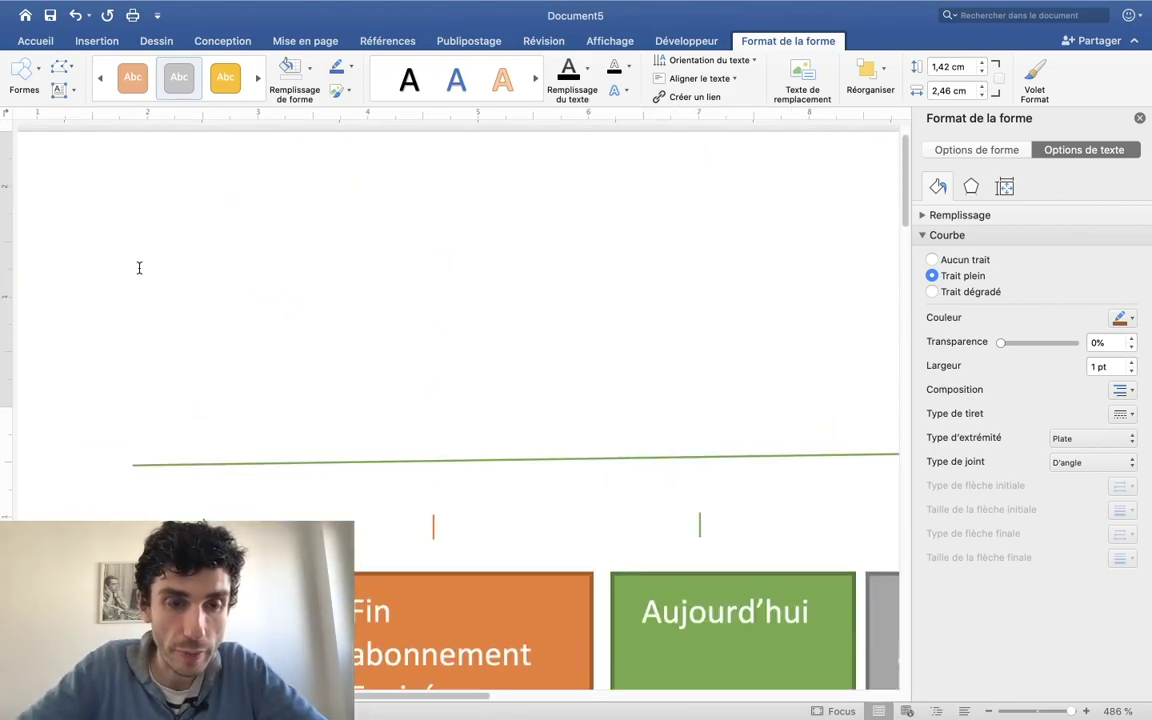
{"action": "scroll", "coordinate": [139, 268], "scroll_direction": "down", "scroll_amount": 10}
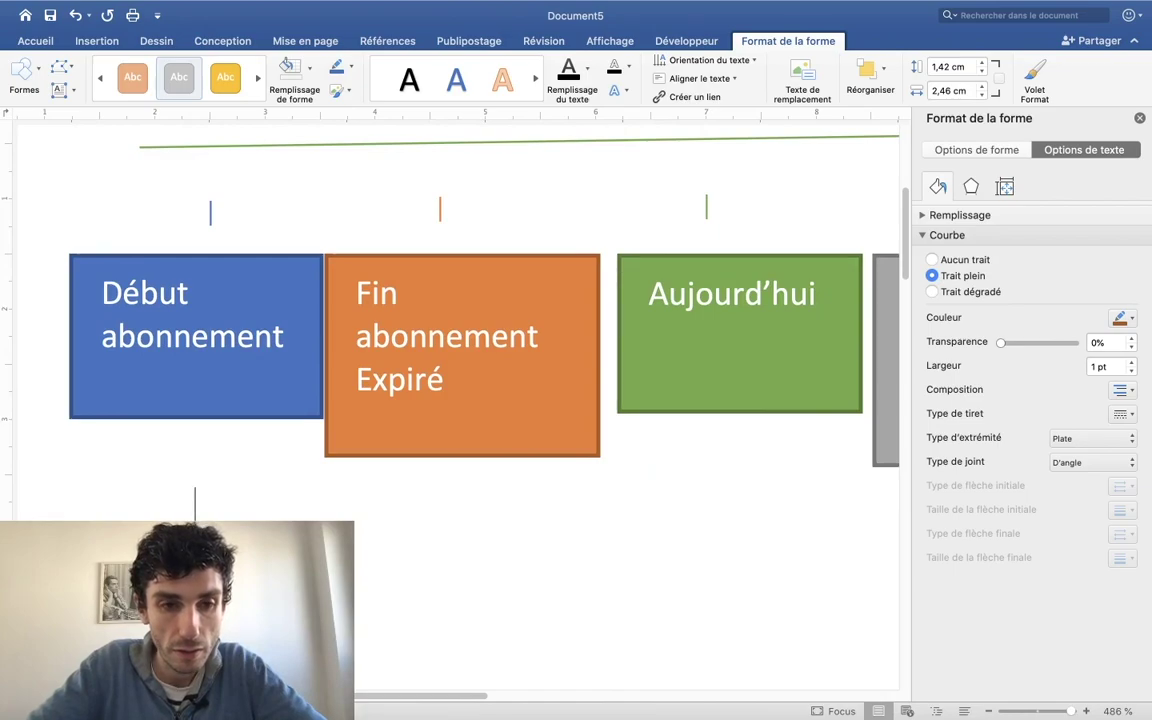
{"action": "type", "text": "aa"}
{"action": "type", "text": "date"}
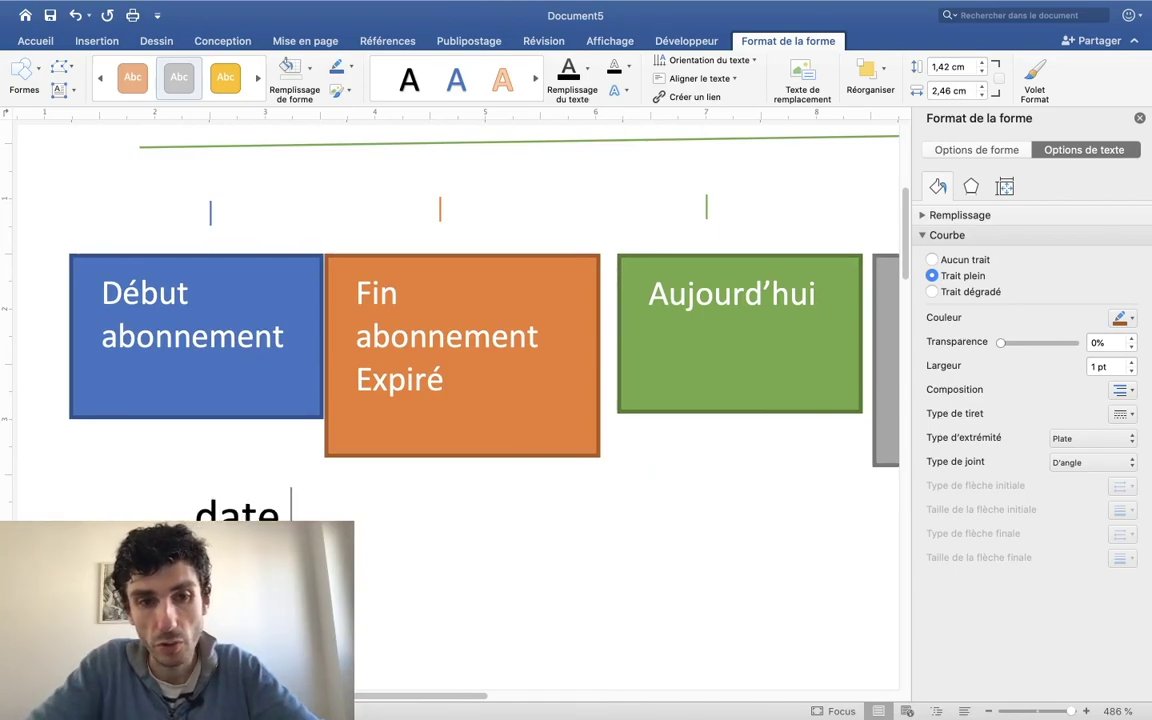
{"action": "scroll", "coordinate": [458, 360], "scroll_direction": "right", "scroll_amount": 3}
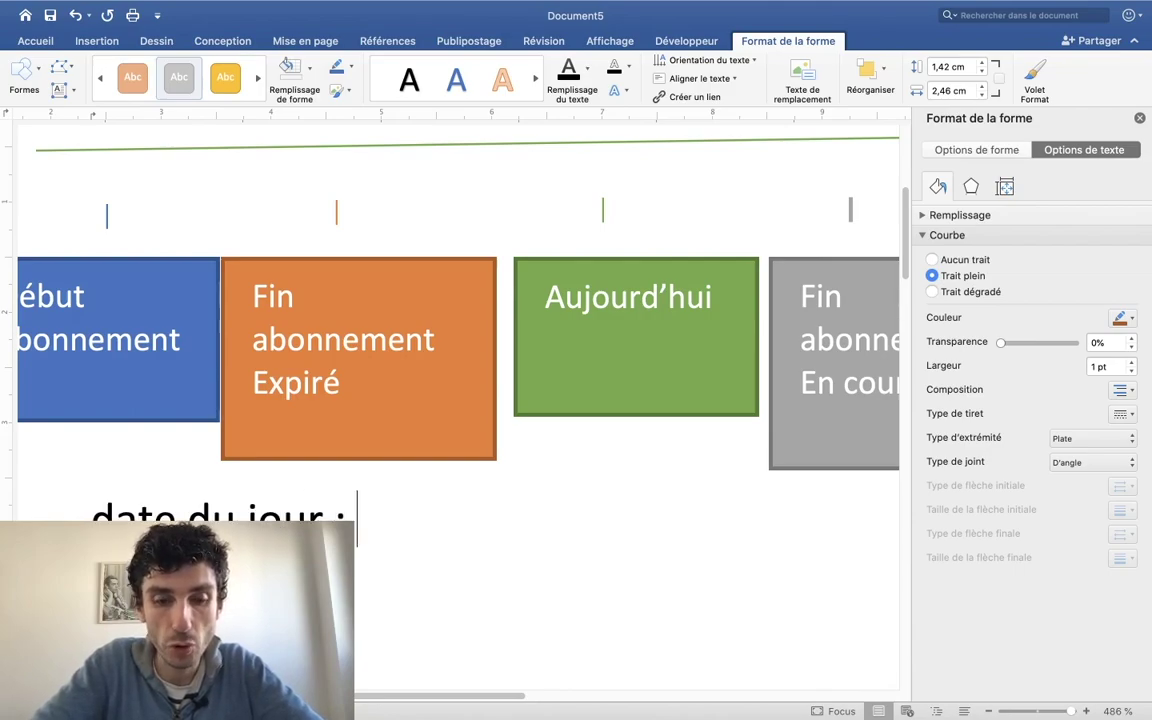
{"action": "type", "text": "aujourdhui("}
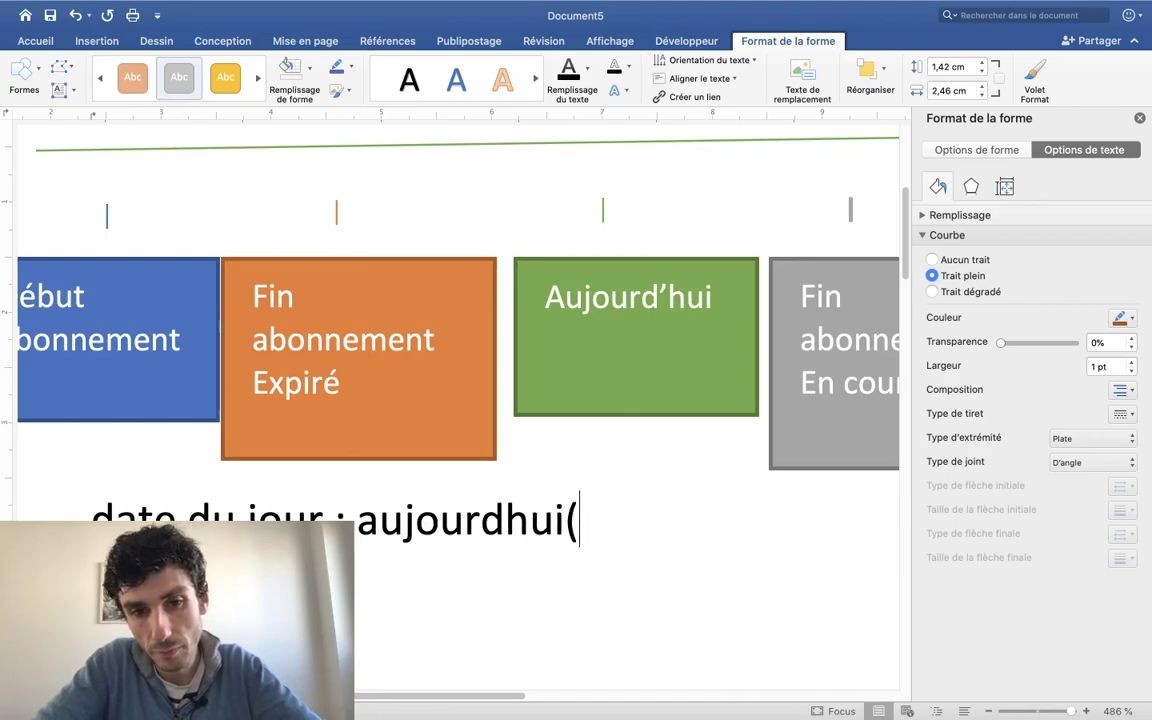
{"action": "type", "text": ")"}
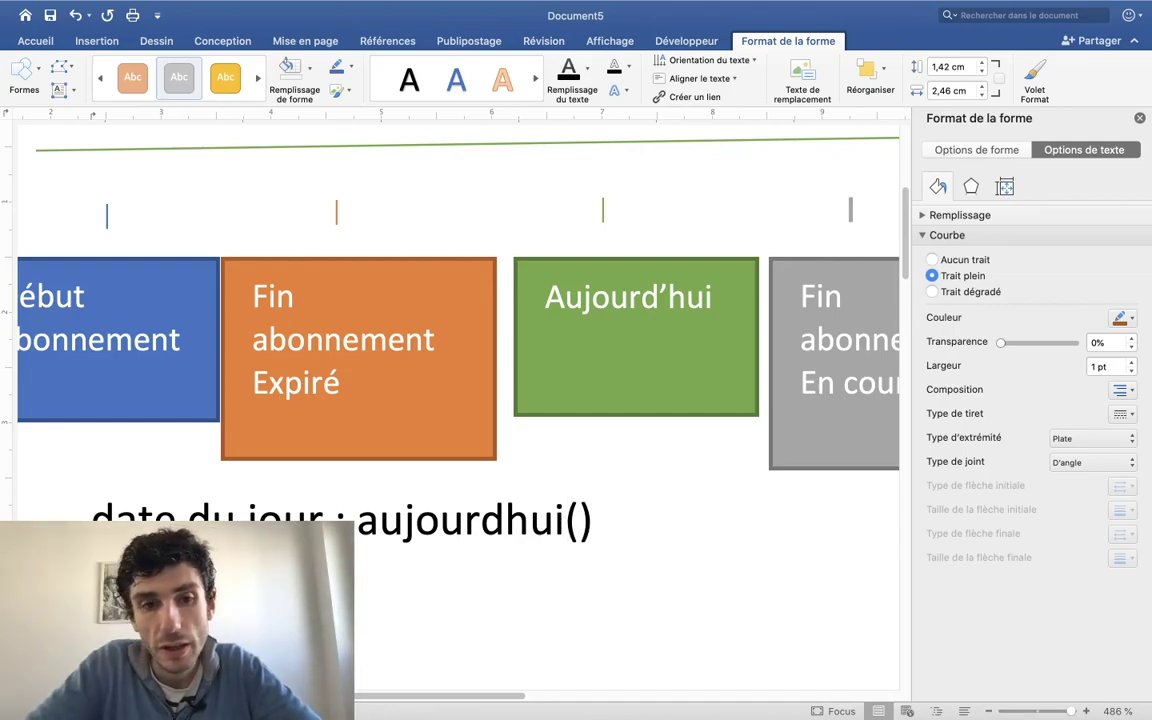
Put the cursor after 'Aujourd'hui' in the green shape, then switch to the Excel workbook.
{"action": "left_click", "coordinate": [630, 355]}
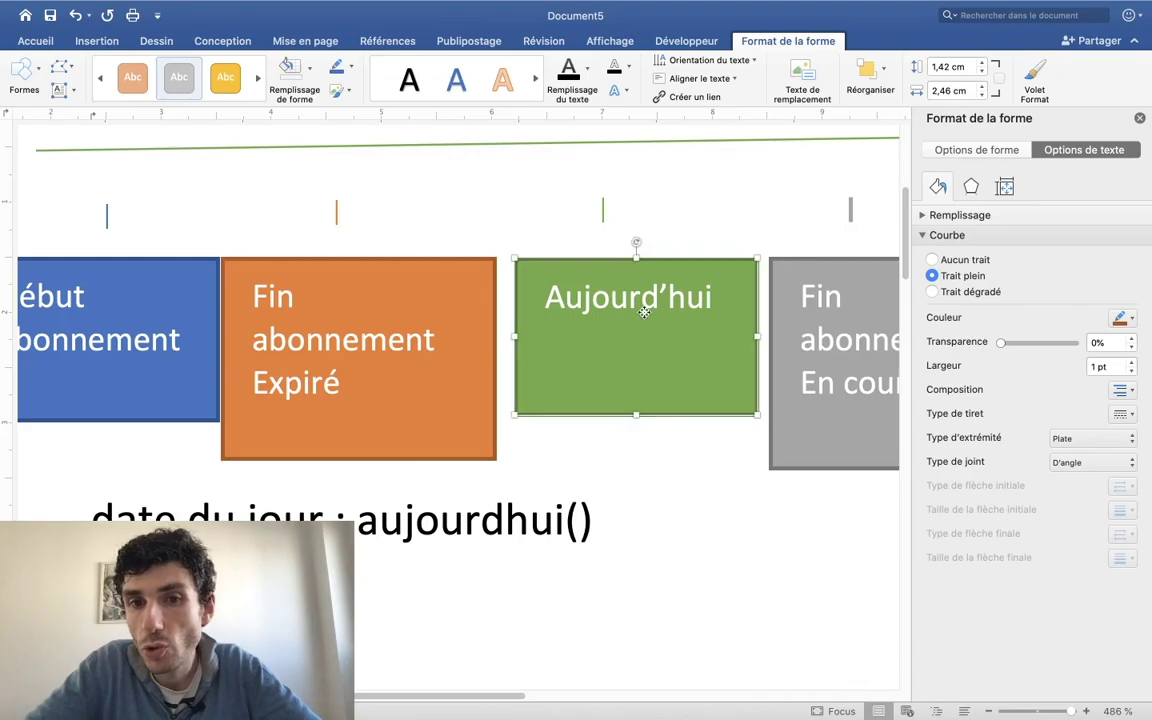
{"action": "double_click", "coordinate": [718, 305]}
{"action": "left_click", "coordinate": [714, 317]}
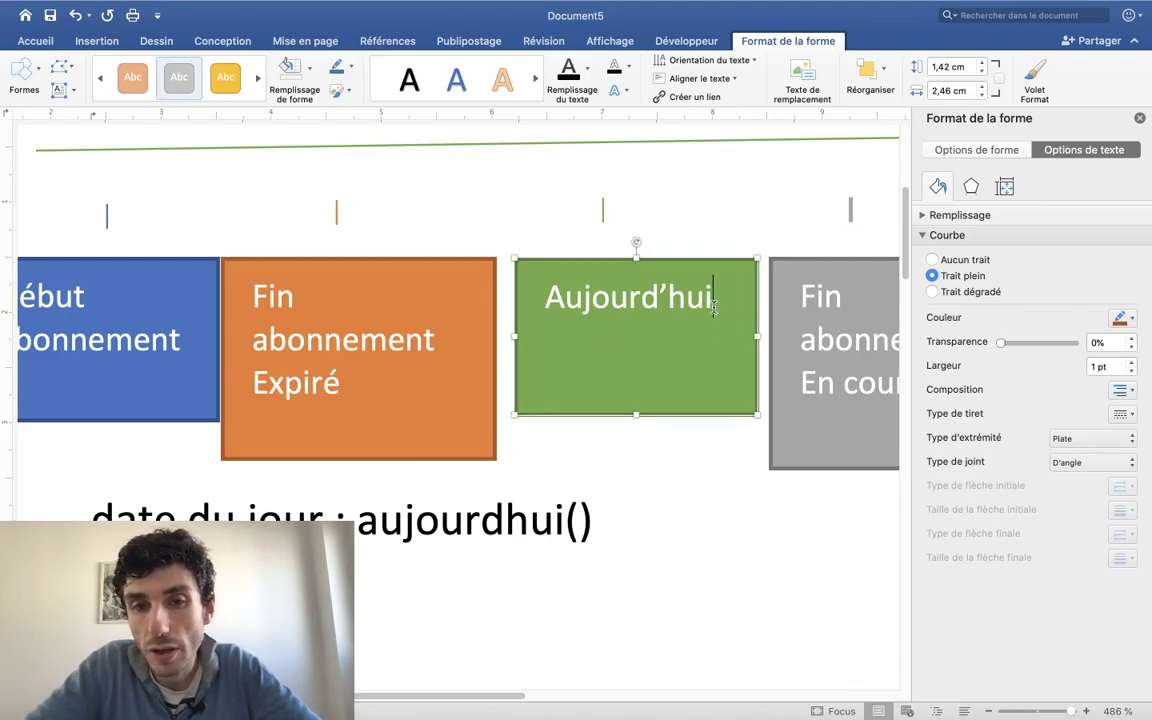
{"action": "key", "text": "ctrl+Right"}
{"action": "key", "text": "ctrl+Right"}
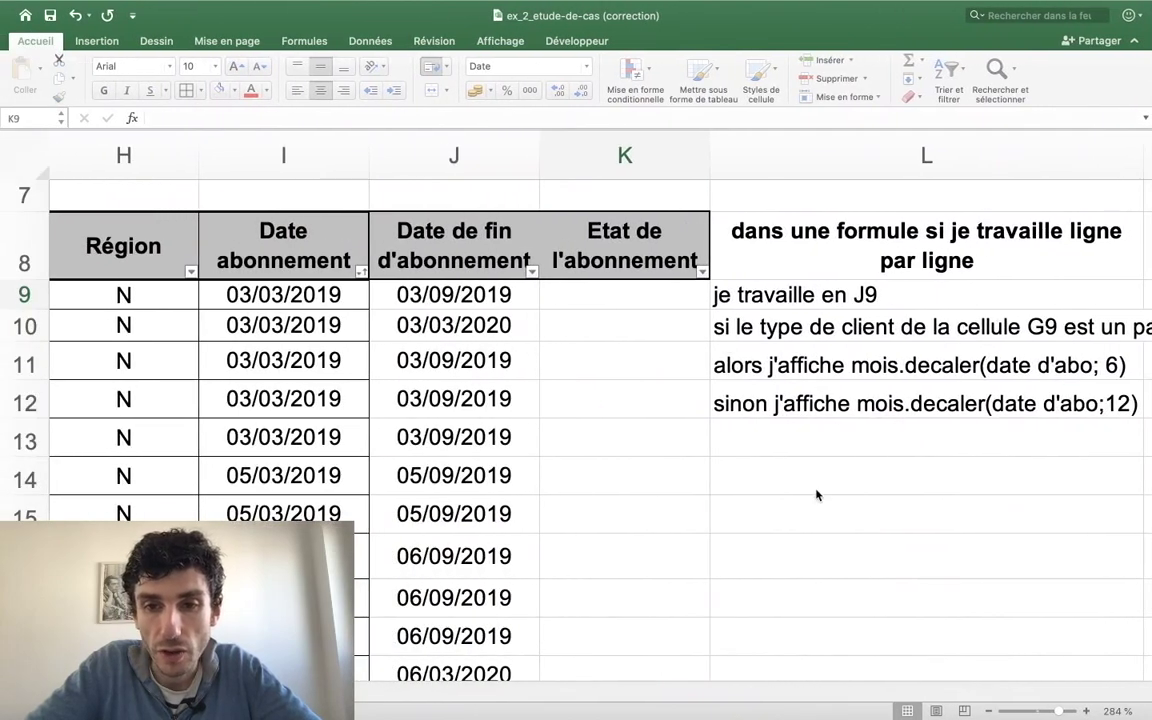
Enter the test formula =AUJOURDHUI() in cell L14.
{"action": "left_click", "coordinate": [800, 483]}
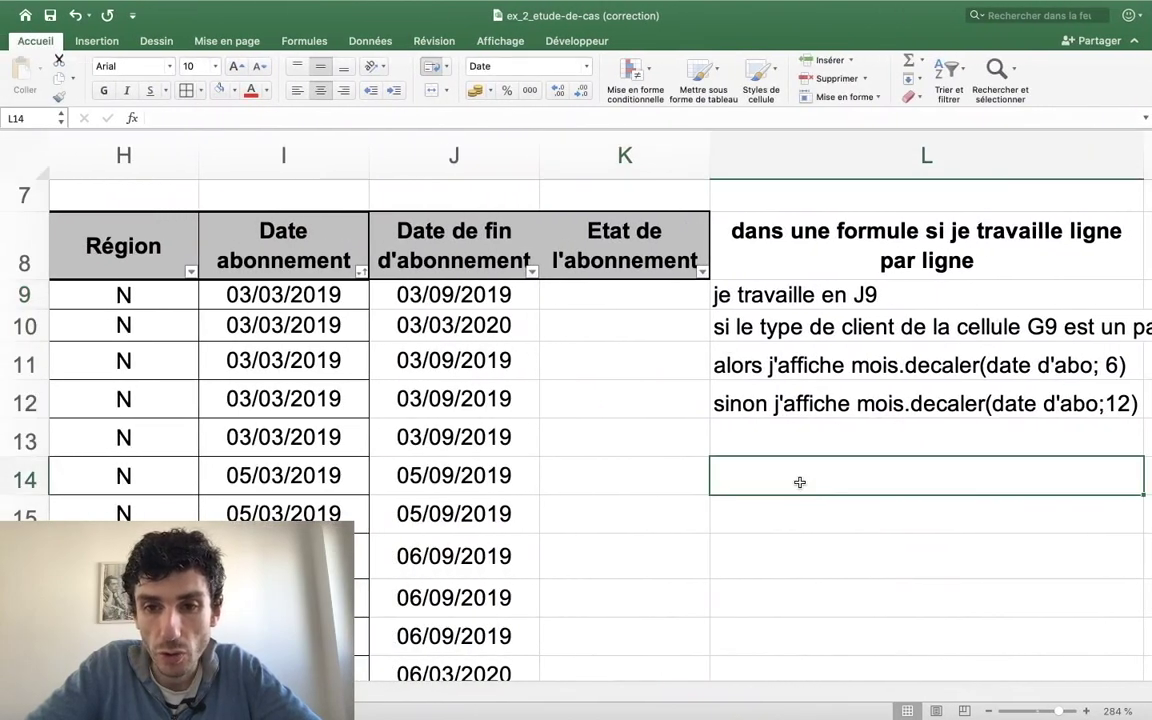
{"action": "key", "text": "ctrl+Left"}
{"action": "key", "text": "ctrl+Left"}
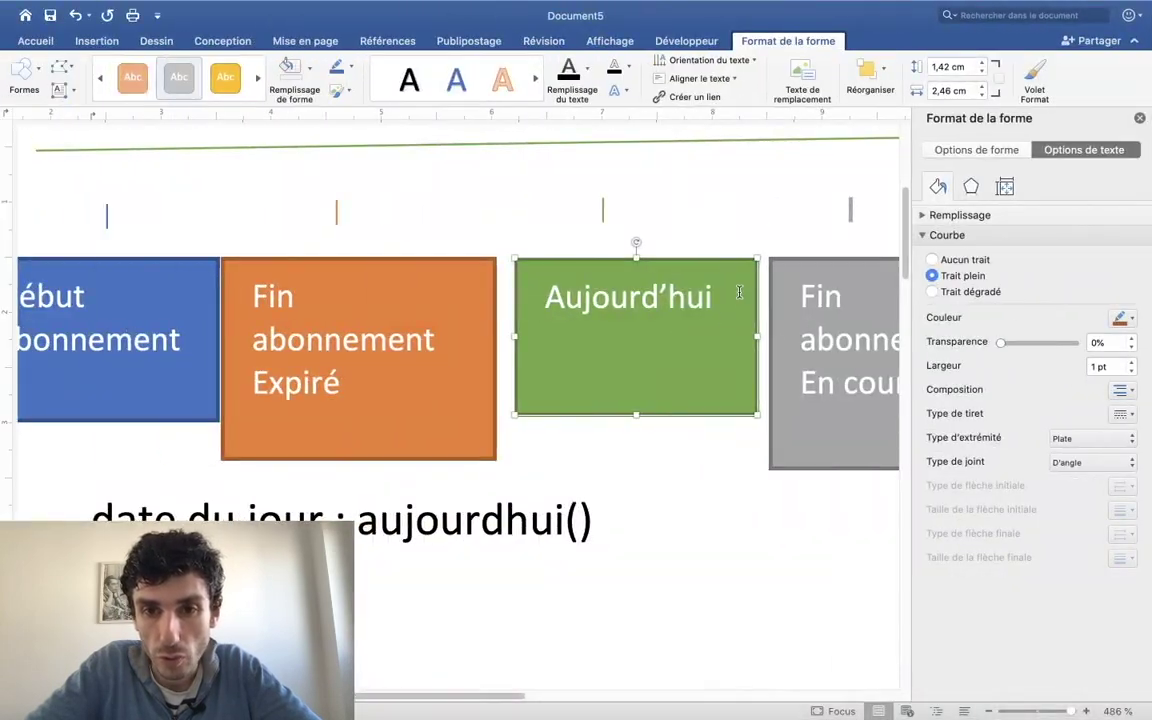
{"action": "key", "text": "ctrl+Right"}
{"action": "key", "text": "ctrl+Right"}
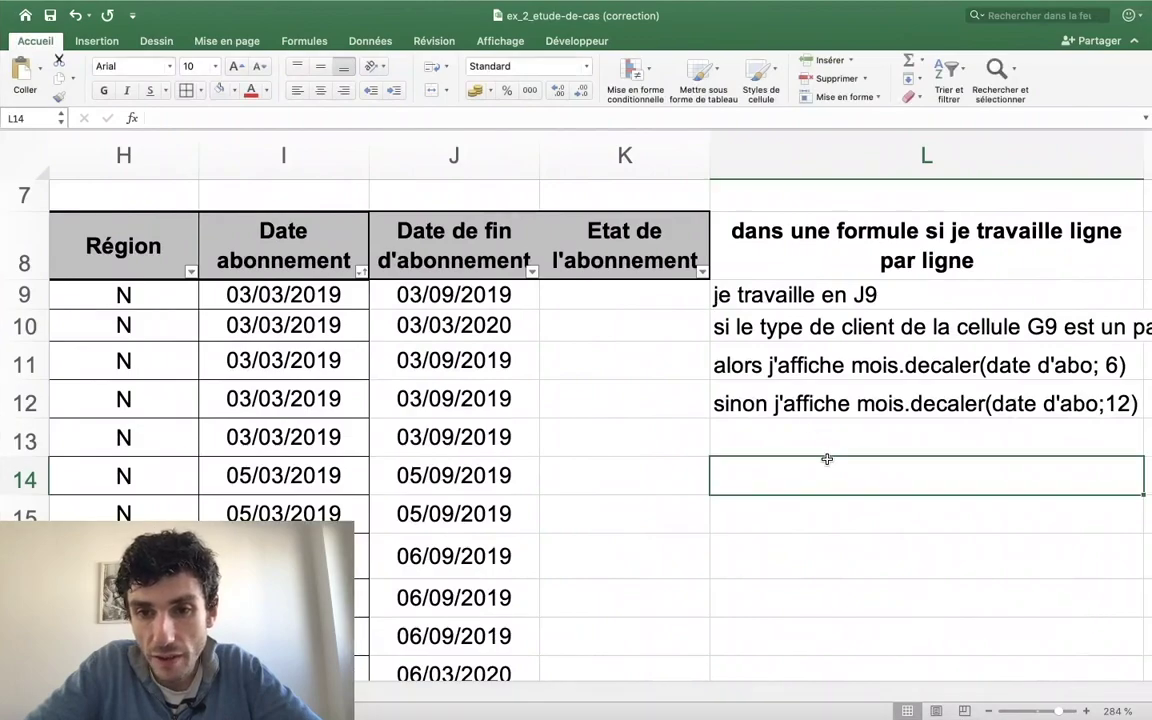
{"action": "type", "text": "=au"}
{"action": "key", "text": "BackSpace"}
{"action": "type", "text": "auj"}
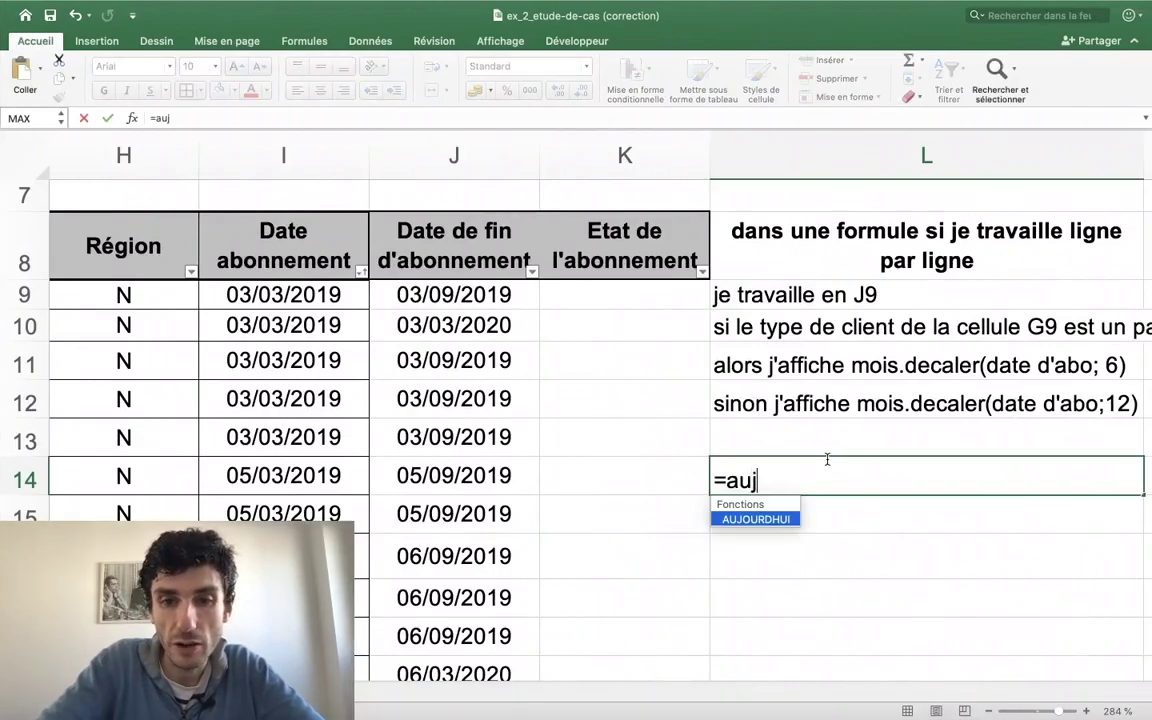
{"action": "type", "text": "jou"}
{"action": "key", "text": "BackSpace"}
{"action": "key", "text": "BackSpace"}
{"action": "key", "text": "BackSpace"}
{"action": "key", "text": "BackSpace"}
{"action": "type", "text": "ou"}
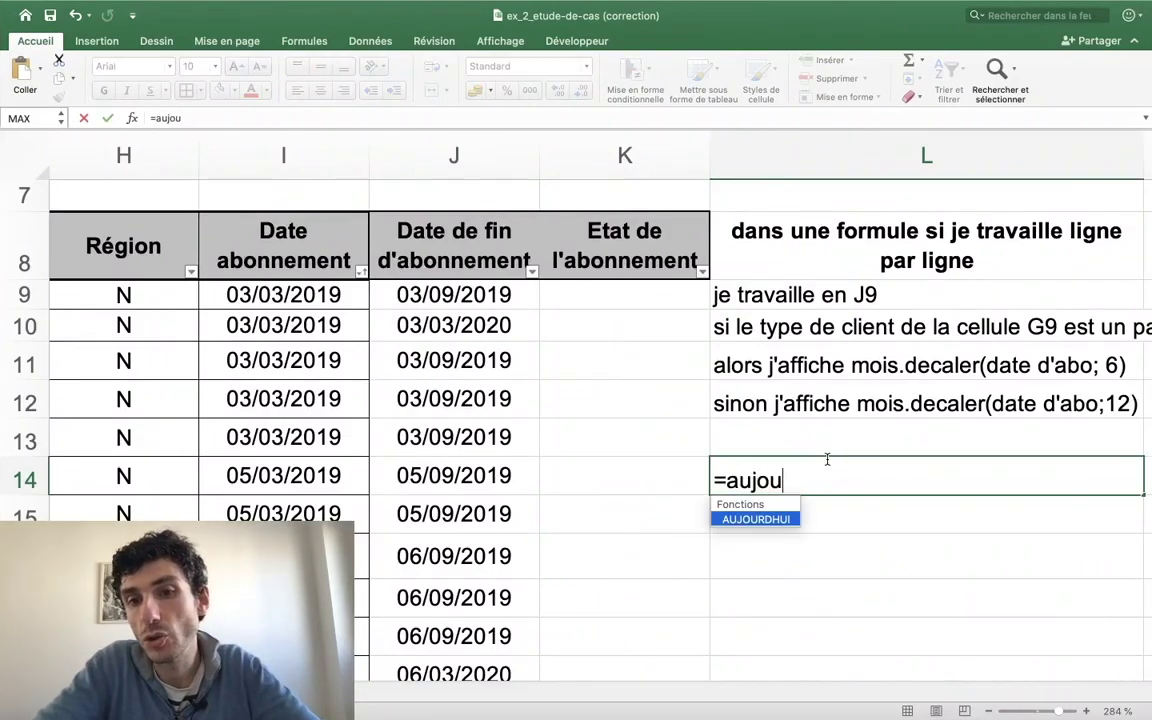
{"action": "type", "text": "rdhui()"}
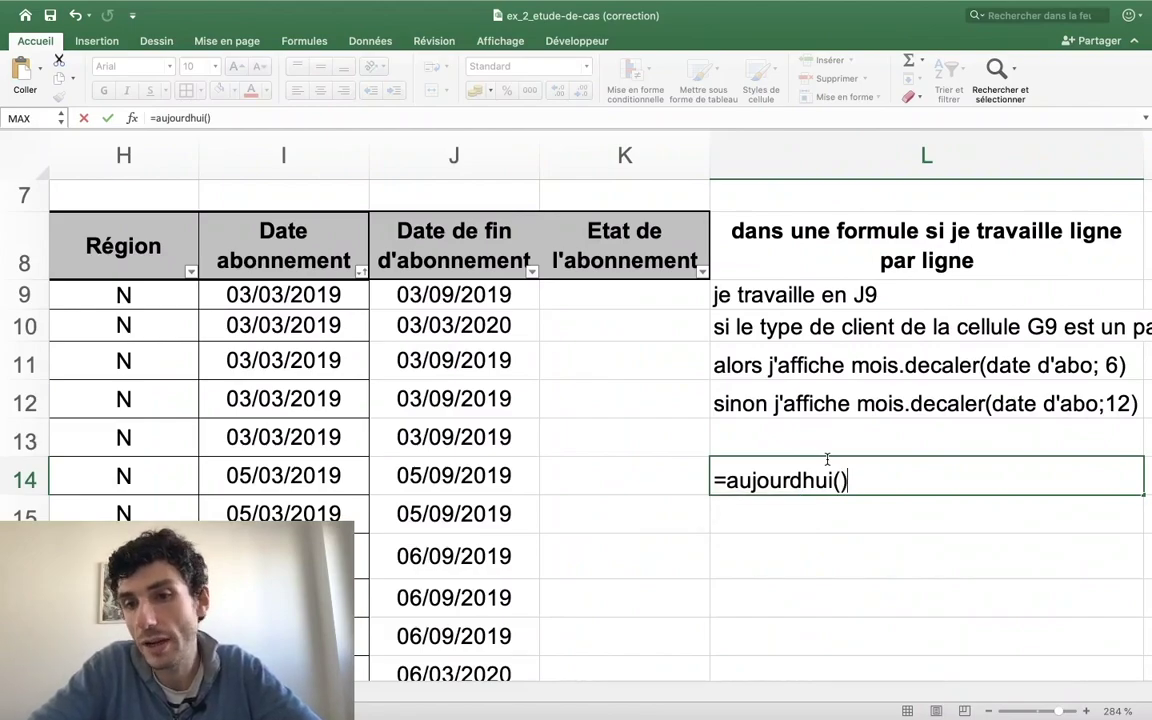
{"action": "key", "text": "Return"}
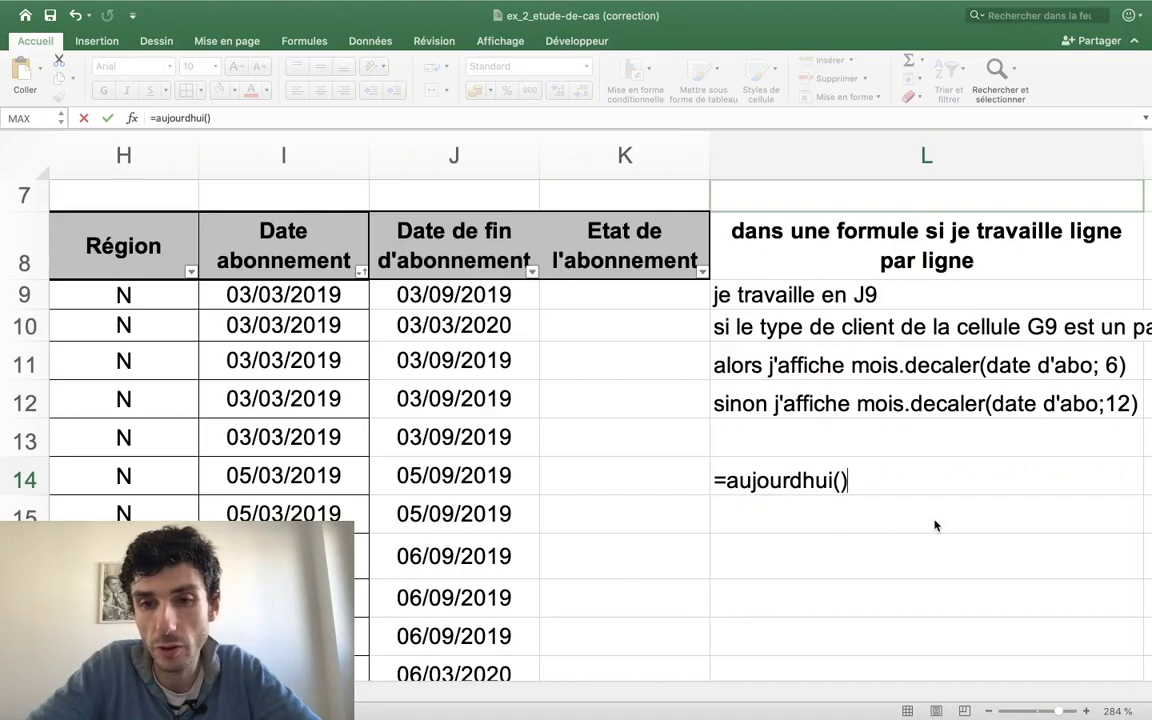
{"action": "key", "text": "Return"}
Format L14 as Nombre so it shows 43934,00, then go back to Word.
{"action": "left_click", "coordinate": [883, 472]}
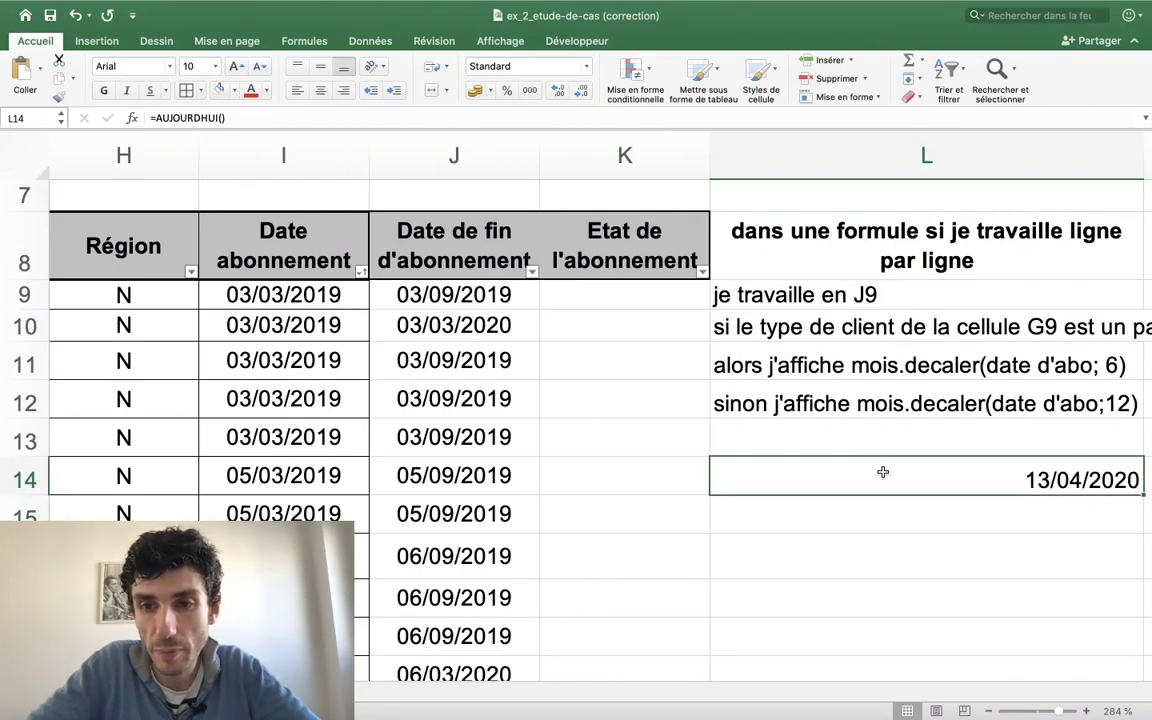
{"action": "left_click", "coordinate": [540, 64]}
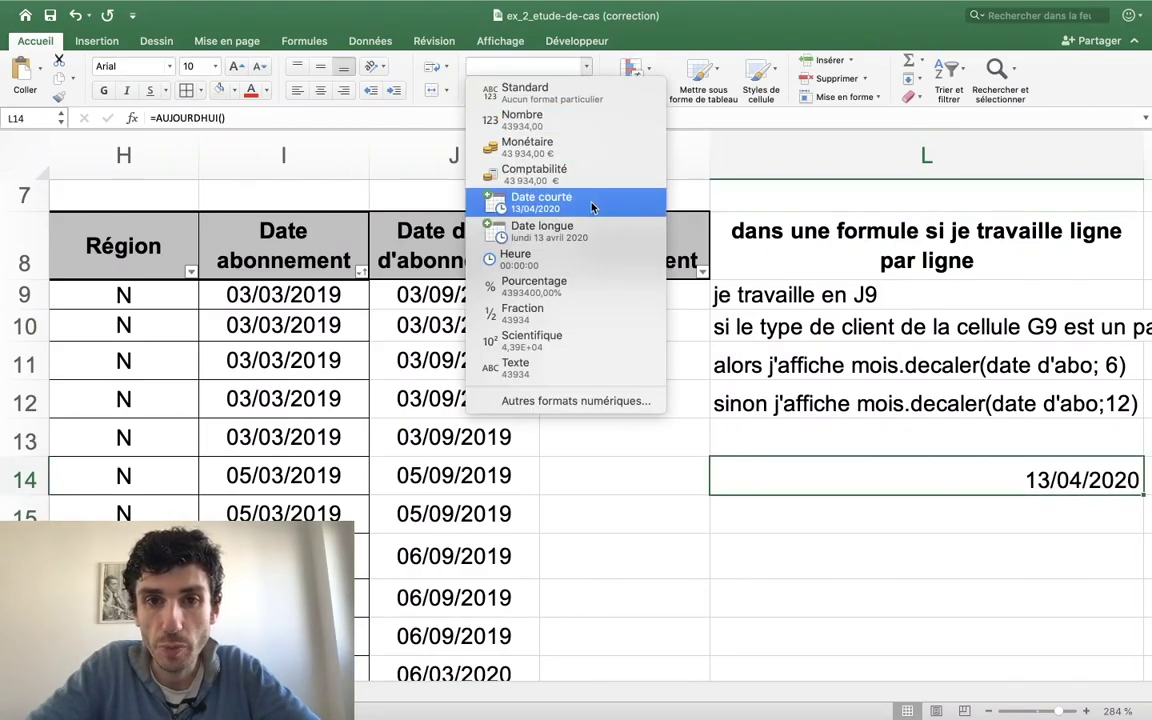
{"action": "left_click", "coordinate": [537, 120]}
{"action": "scroll", "coordinate": [793, 381], "scroll_direction": "right", "scroll_amount": 3}
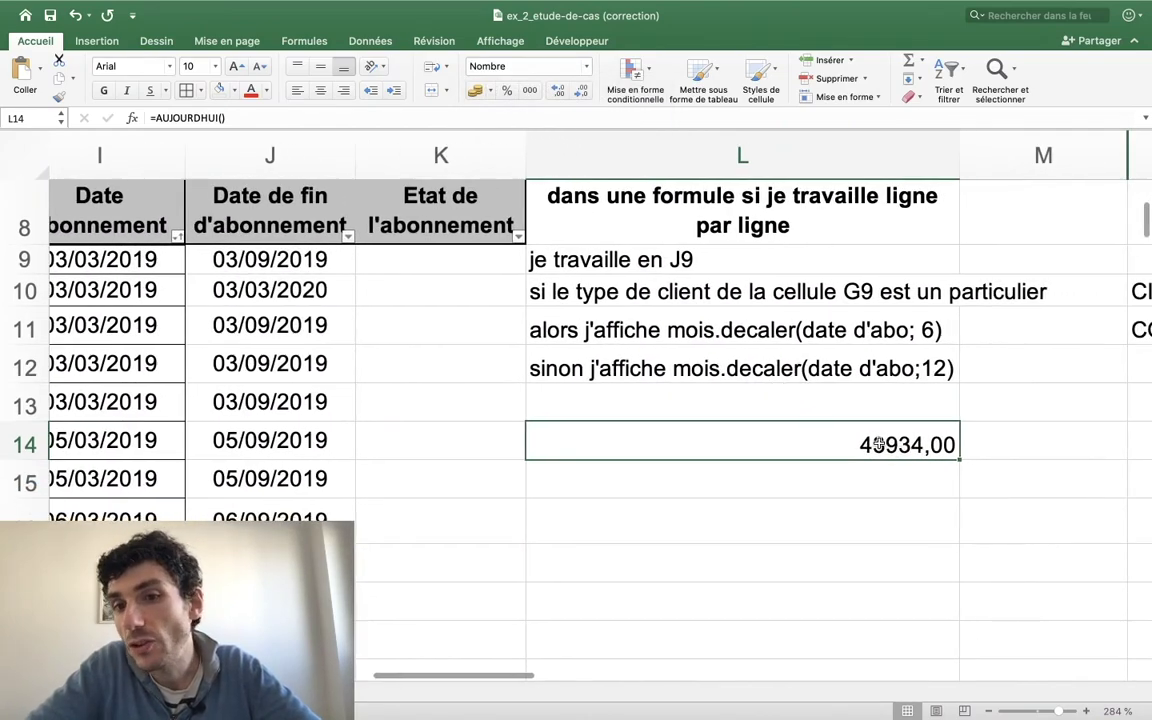
{"action": "key", "text": "ctrl+Left"}
{"action": "key", "text": "ctrl+Left"}
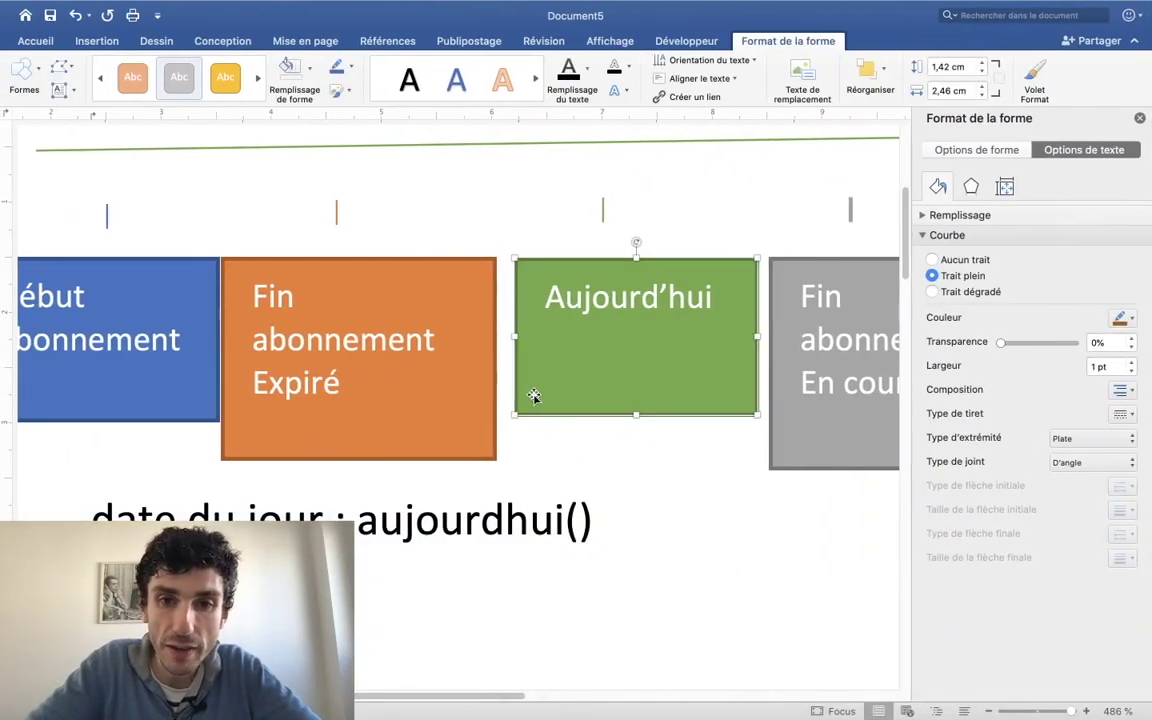
Add 934 in the Aujourd'hui shape and insert a new line above the 'date du jour' note.
{"action": "left_click", "coordinate": [690, 323]}
{"action": "type", "text": "43"}
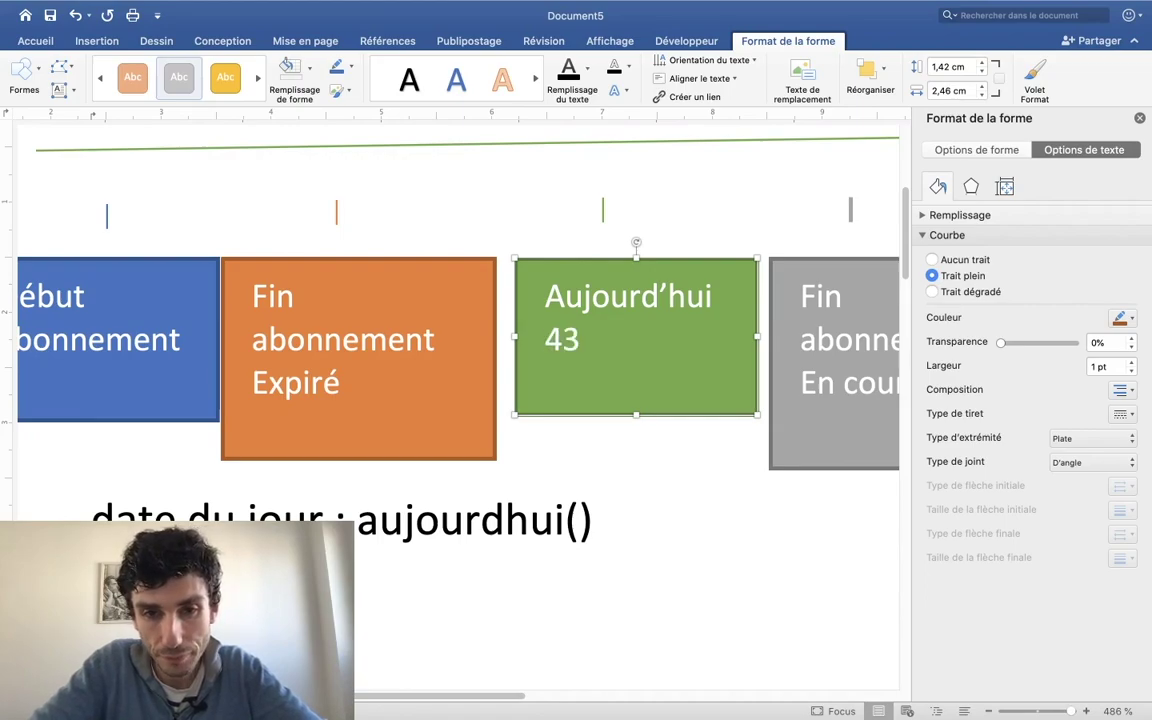
{"action": "type", "text": "934"}
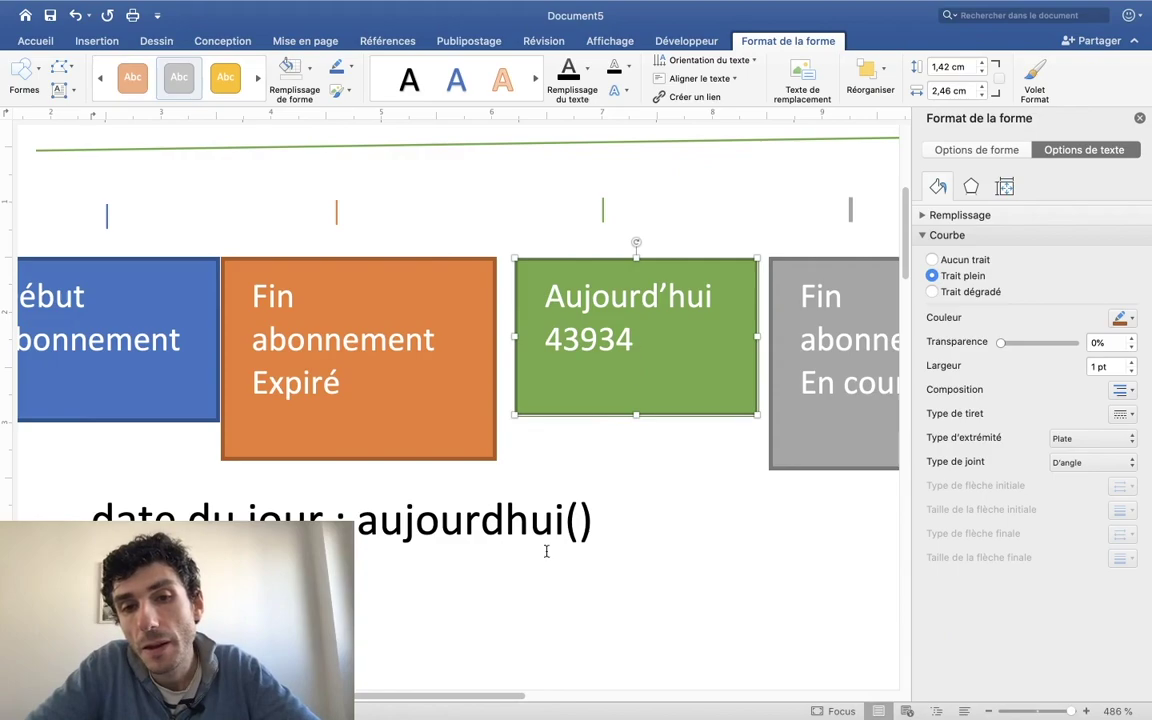
{"action": "left_click", "coordinate": [93, 514]}
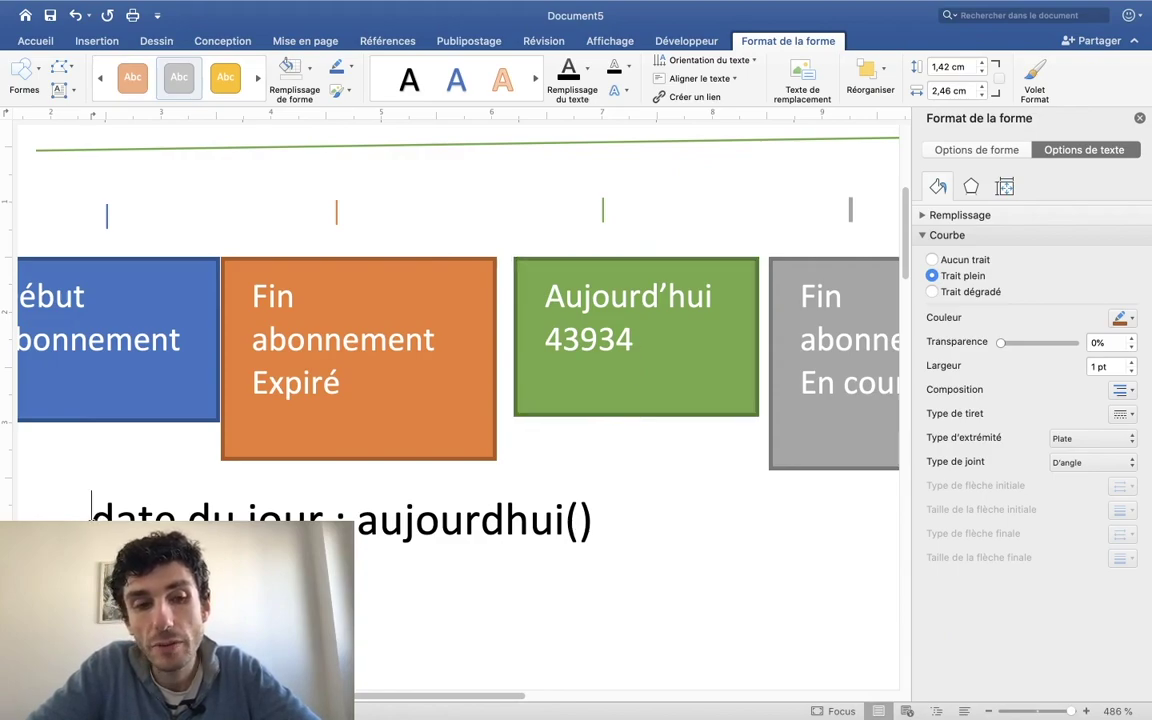
{"action": "scroll", "coordinate": [107, 520], "scroll_direction": "left", "scroll_amount": 5}
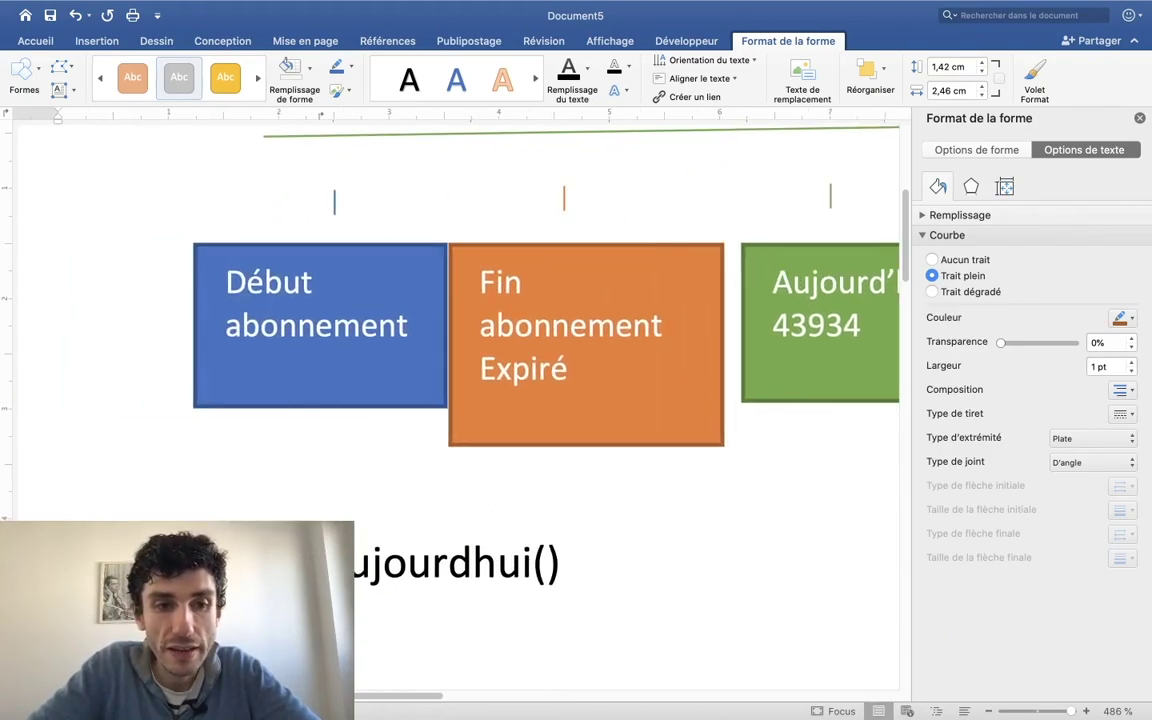
{"action": "key", "text": "Return"}
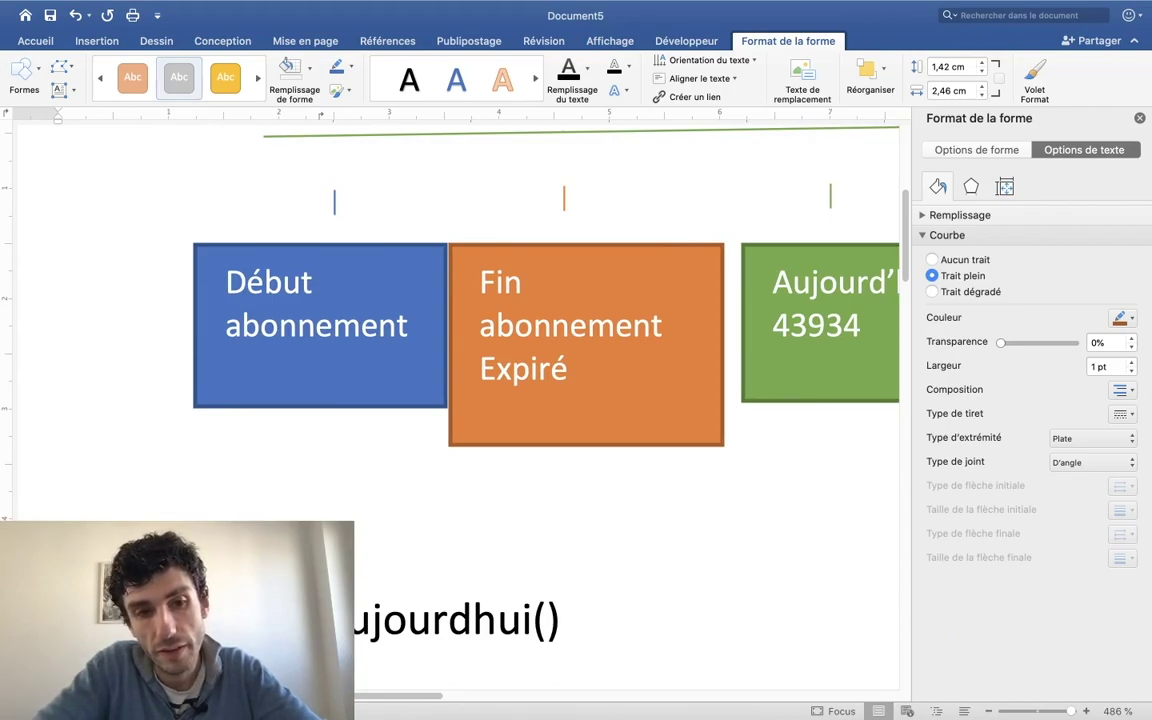
Write the rule 'Date de fin d'abonnement < aujourdhui() alors expiré' on the new line.
{"action": "type", "text": "bonnement <"}
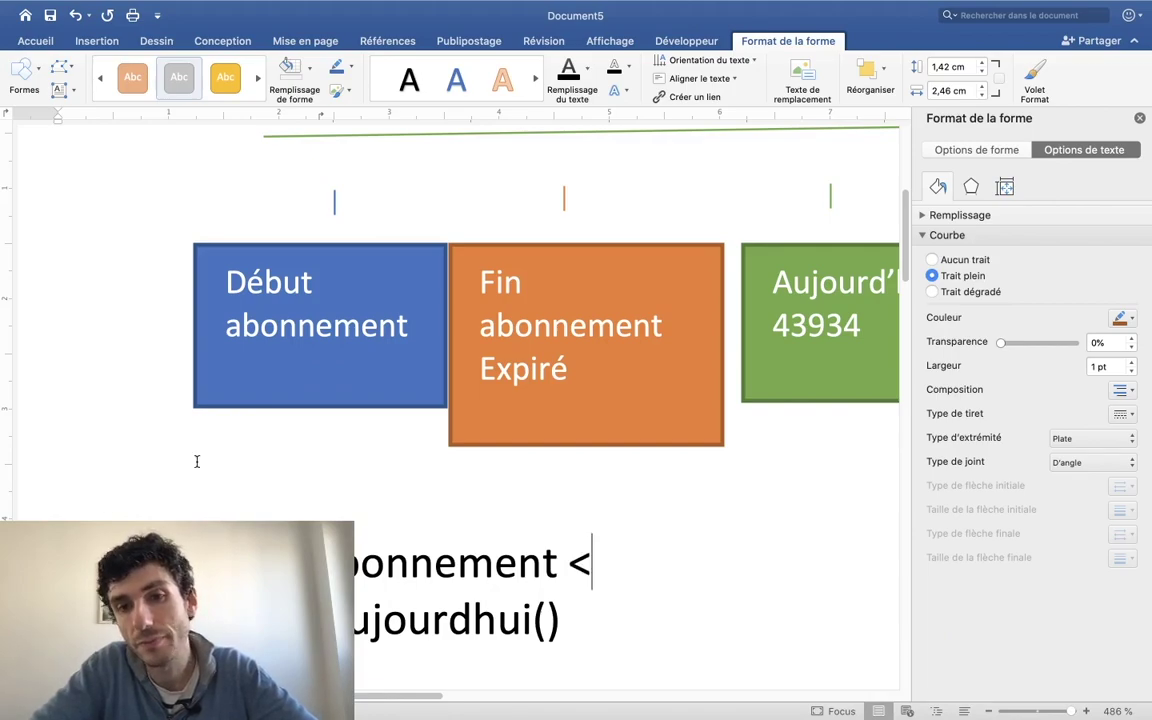
{"action": "scroll", "coordinate": [197, 461], "scroll_direction": "right", "scroll_amount": 3}
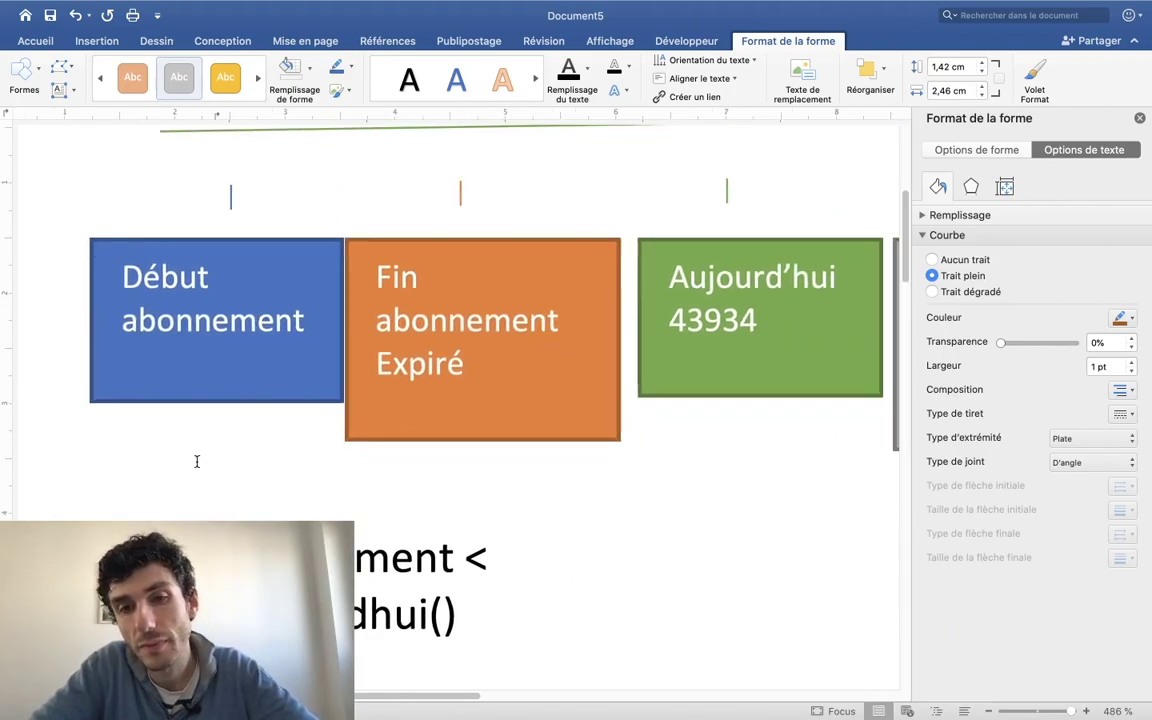
{"action": "type", "text": "aujourd'hu"}
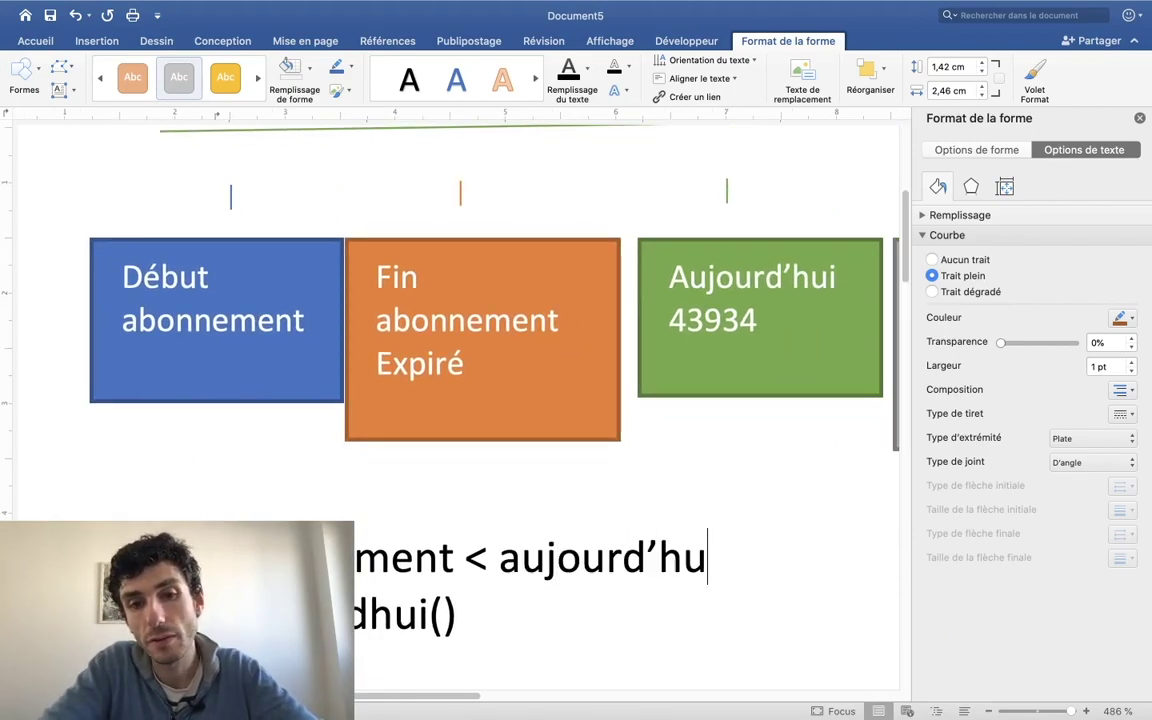
{"action": "key", "text": "BackSpace"}
{"action": "key", "text": "BackSpace"}
{"action": "key", "text": "BackSpace"}
{"action": "type", "text": "hui() "}
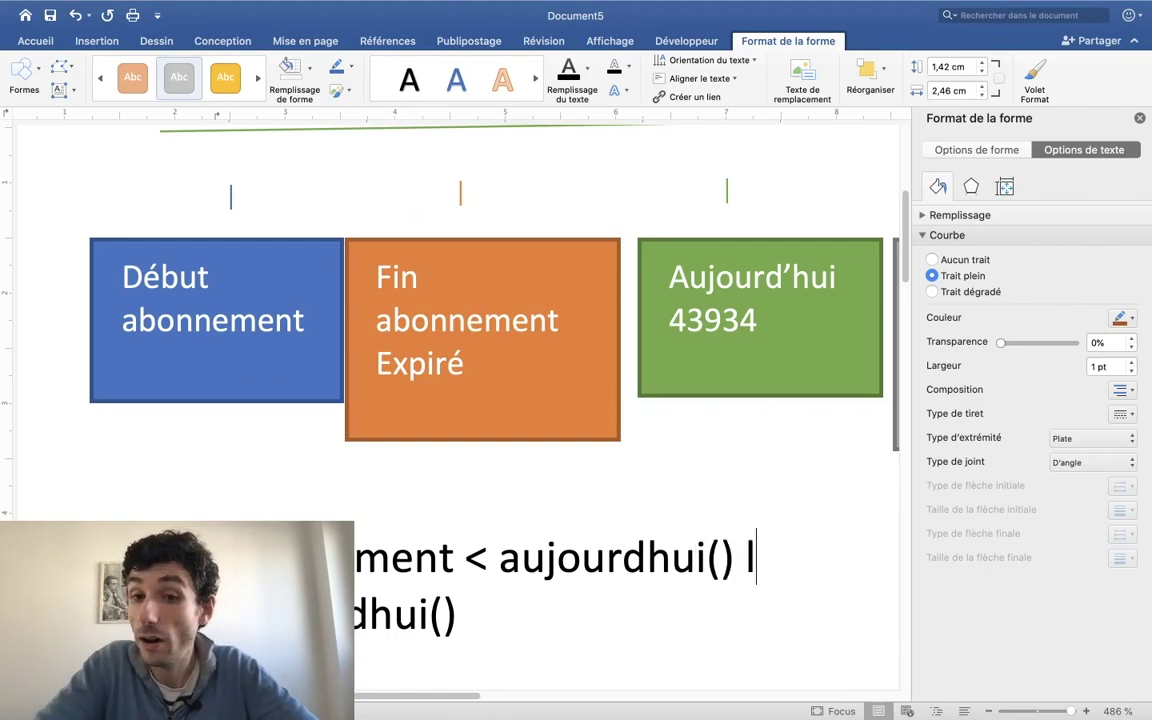
{"action": "type", "text": "alors"}
{"action": "scroll", "coordinate": [143, 389], "scroll_direction": "right", "scroll_amount": 5}
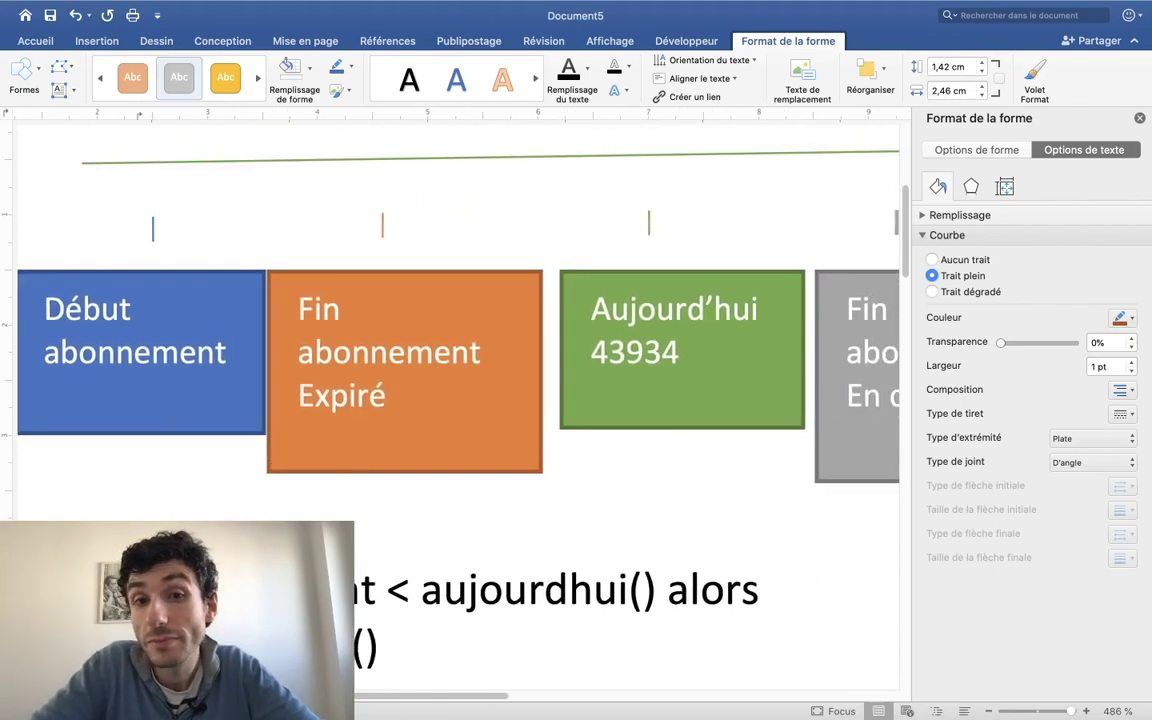
{"action": "scroll", "coordinate": [143, 389], "scroll_direction": "down", "scroll_amount": 2}
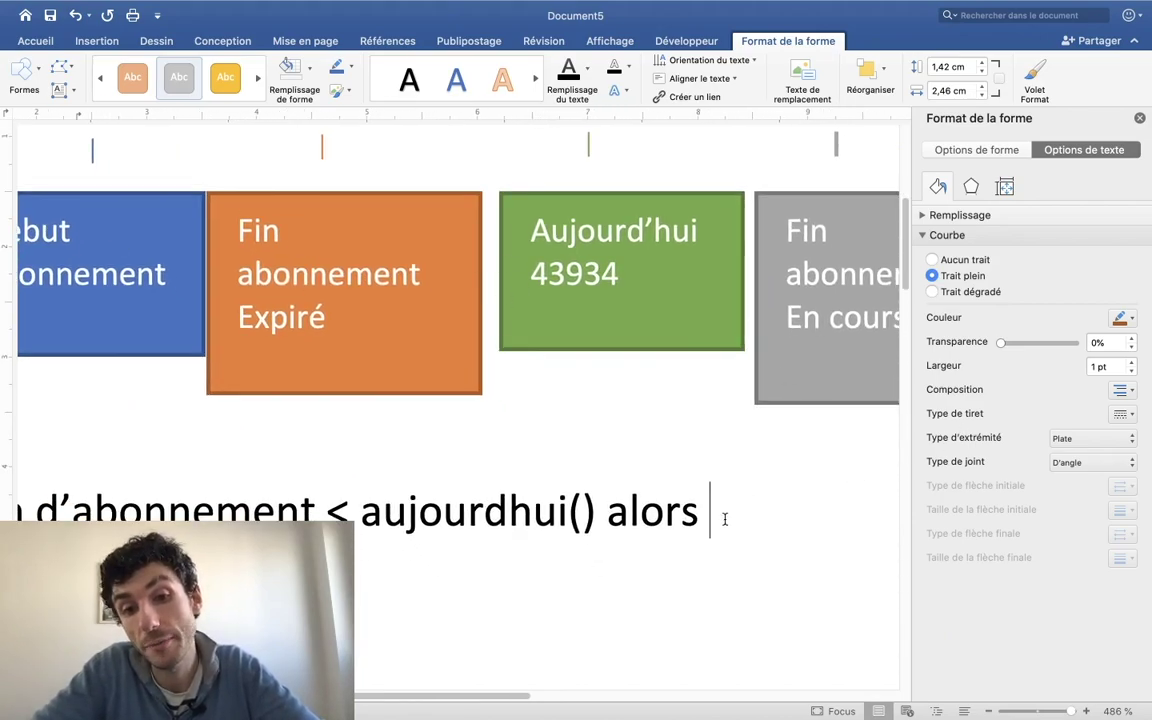
{"action": "type", "text": "expiré"}
{"action": "scroll", "coordinate": [600, 568], "scroll_direction": "down", "scroll_amount": 1}
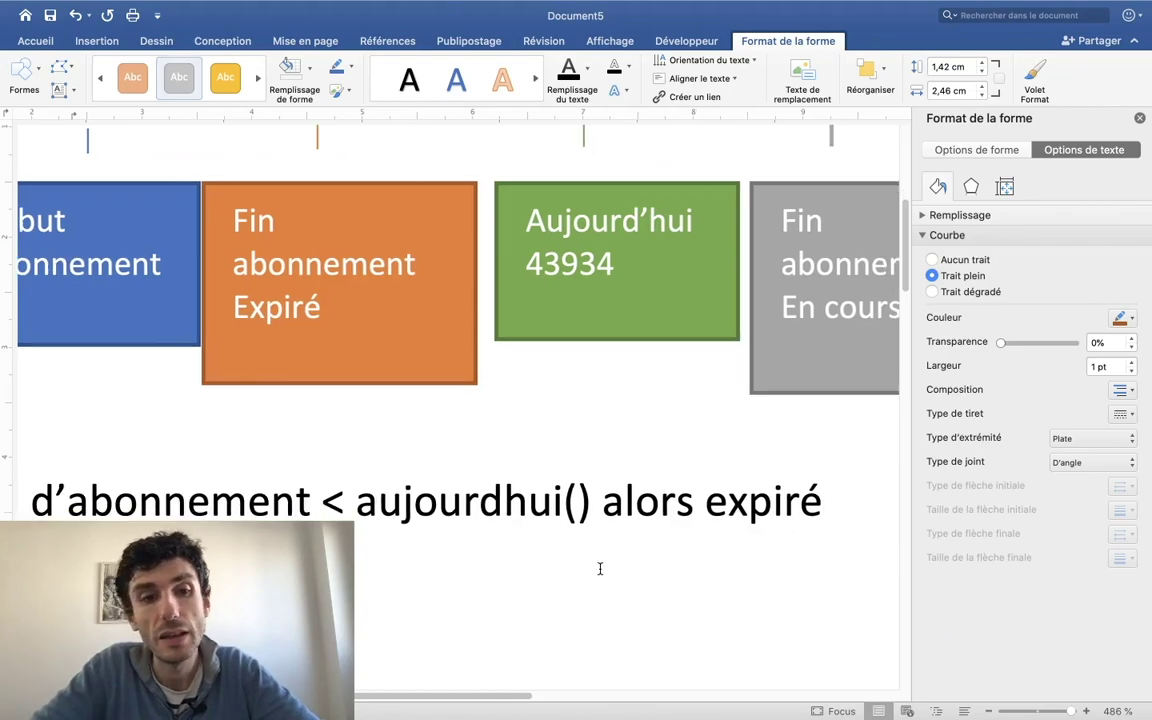
{"action": "key", "text": "ctrl+Left"}
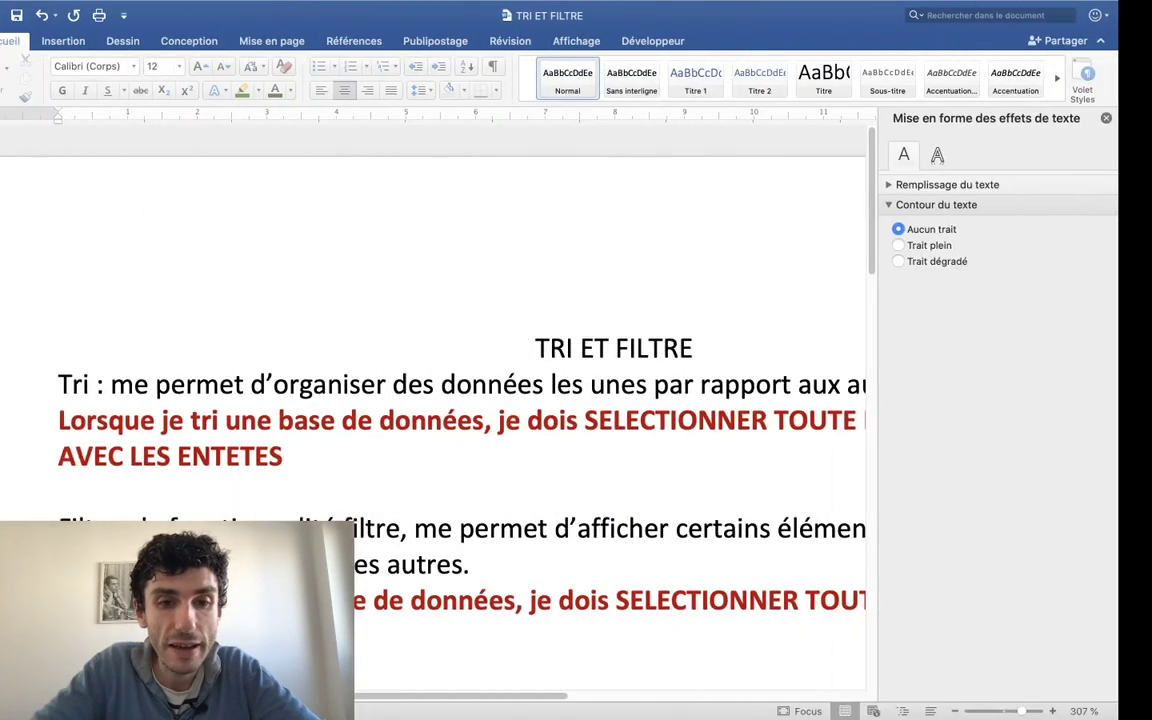
Write the rule 'Date de fin d'abonnement > aujourdhui() alors en cours' on the next line.
{"action": "key", "text": "ctrl+Right"}
{"action": "scroll", "coordinate": [600, 574], "scroll_direction": "left", "scroll_amount": 2}
{"action": "scroll", "coordinate": [563, 570], "scroll_direction": "left", "scroll_amount": 5}
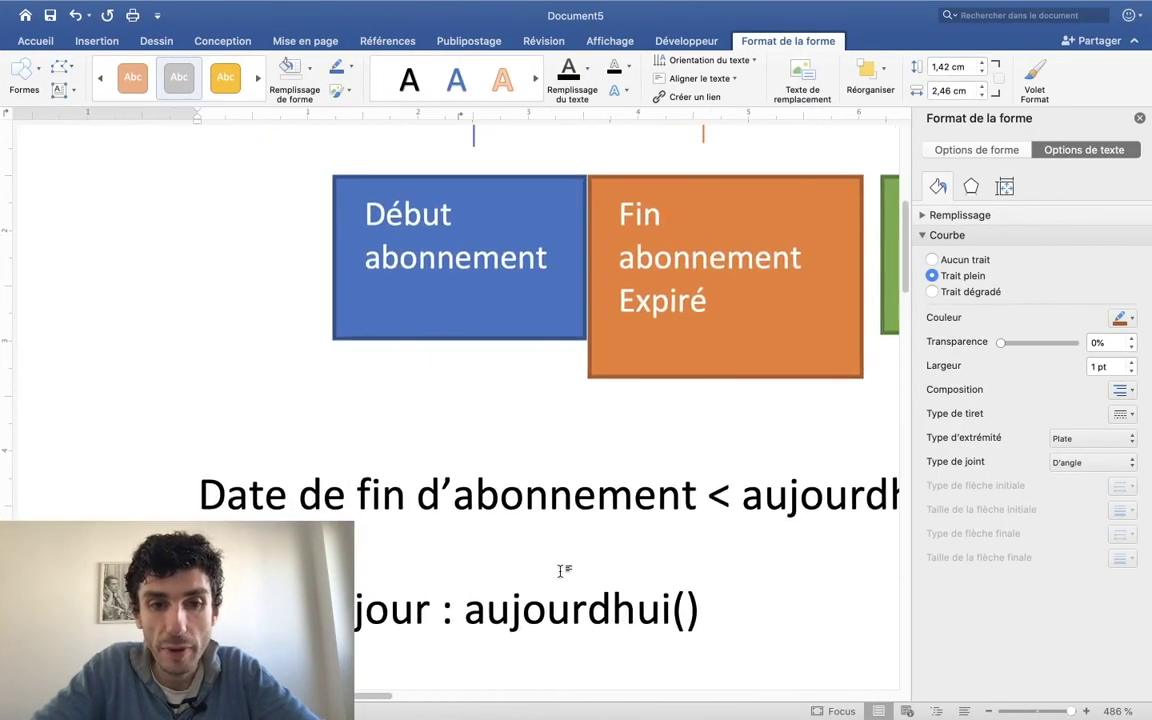
{"action": "type", "text": "fin d"}
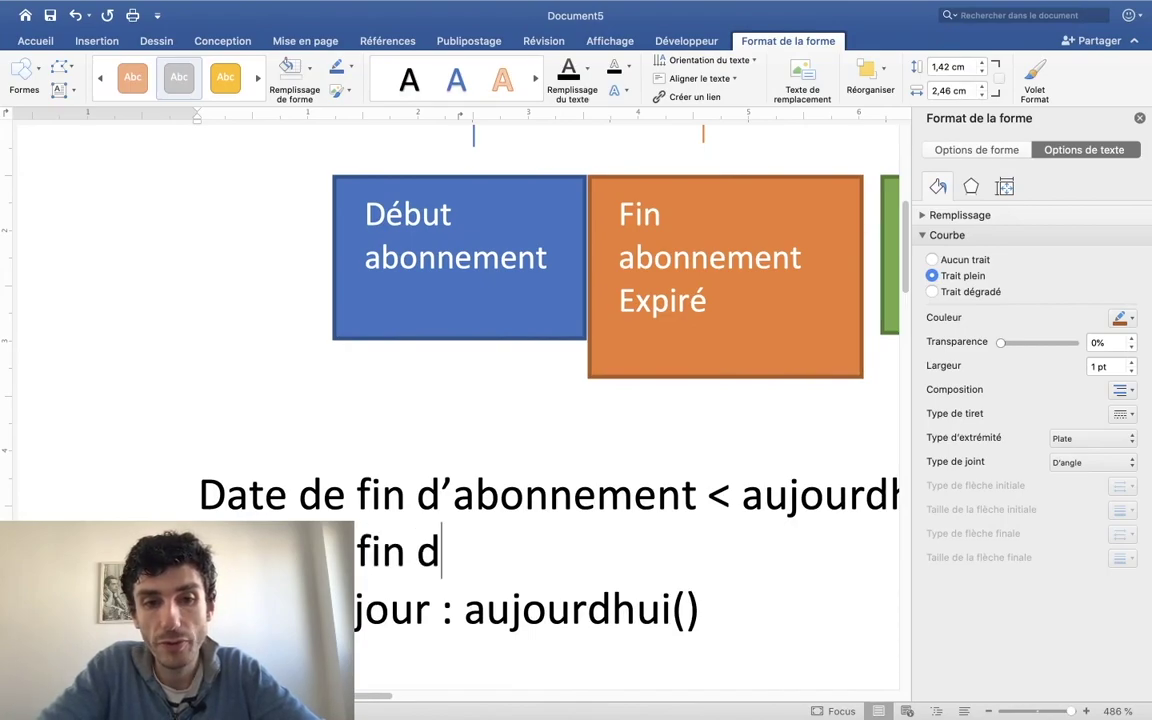
{"action": "type", "text": "'ab"}
{"action": "key", "text": "BackSpace"}
{"action": "key", "text": "BackSpace"}
{"action": "type", "text": "bon"}
{"action": "key", "text": "BackSpace"}
{"action": "key", "text": "BackSpace"}
{"action": "key", "text": "BackSpace"}
{"action": "type", "text": "ab"}
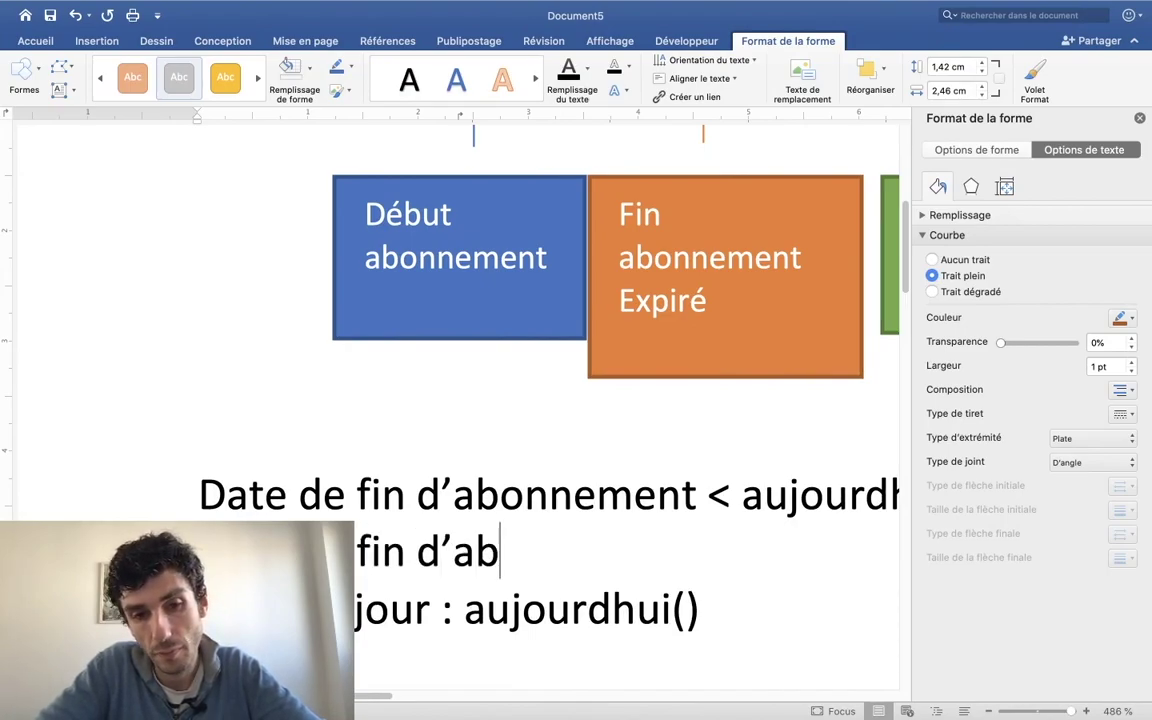
{"action": "type", "text": "onnement >"}
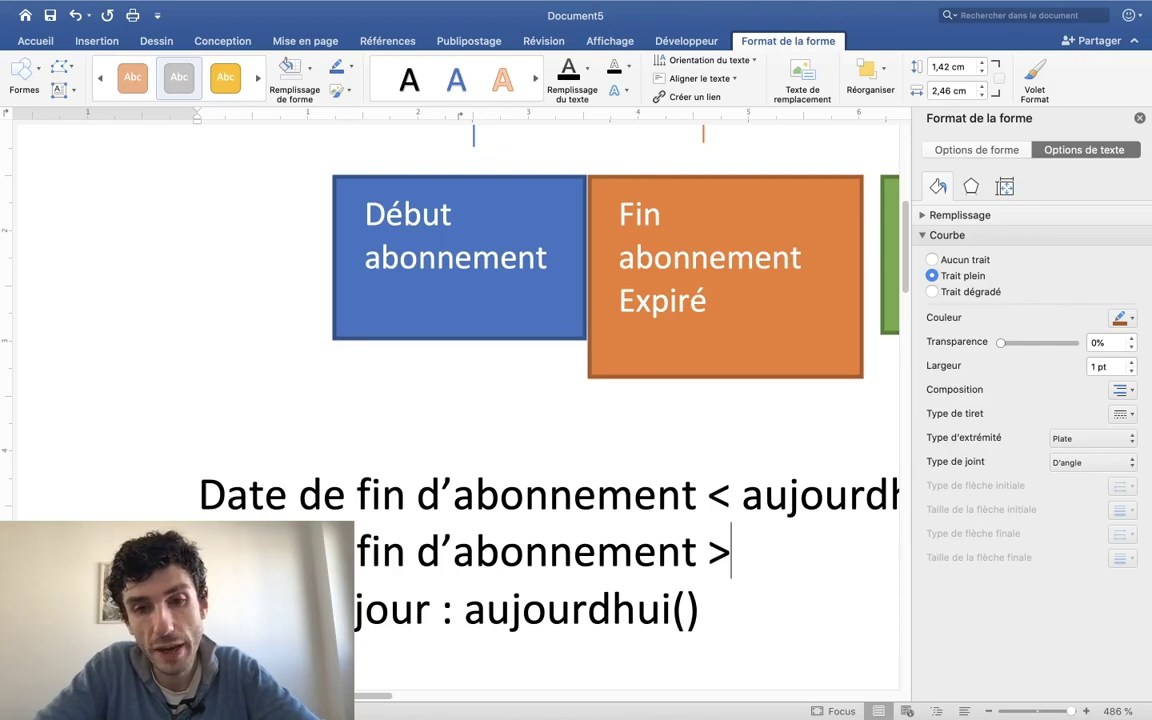
{"action": "type", "text": " aujourdh"}
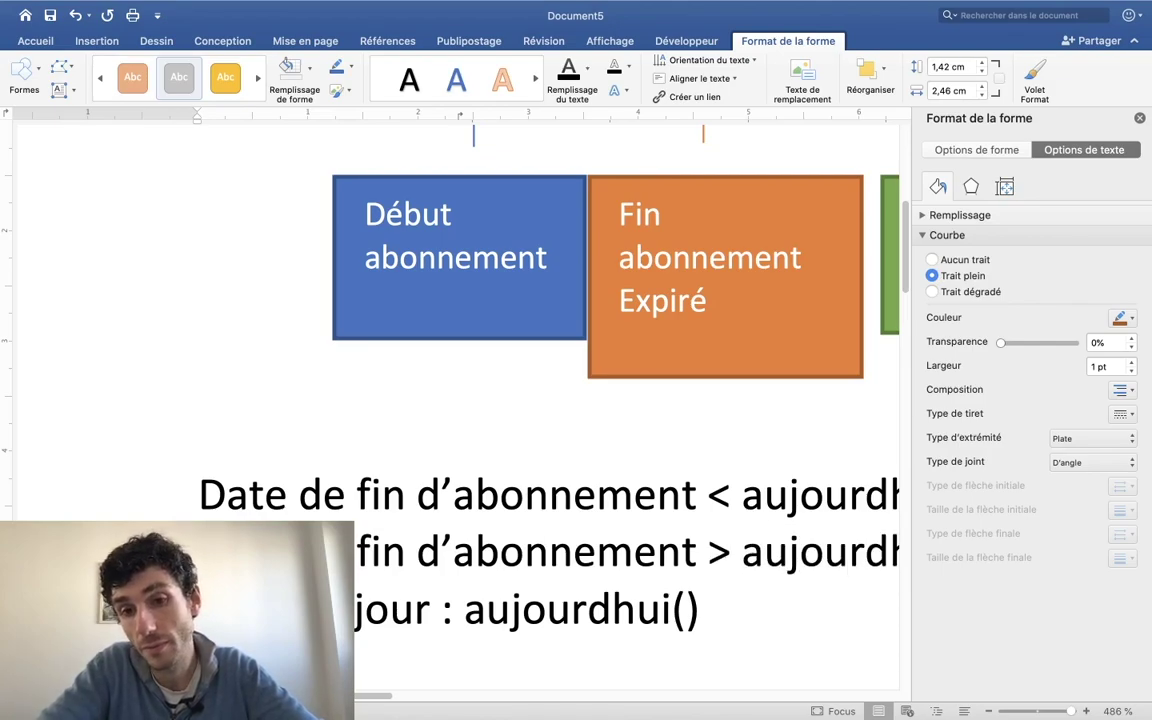
{"action": "type", "text": "'ui"}
{"action": "key", "text": "BackSpace"}
{"action": "key", "text": "BackSpace"}
{"action": "key", "text": "BackSpace"}
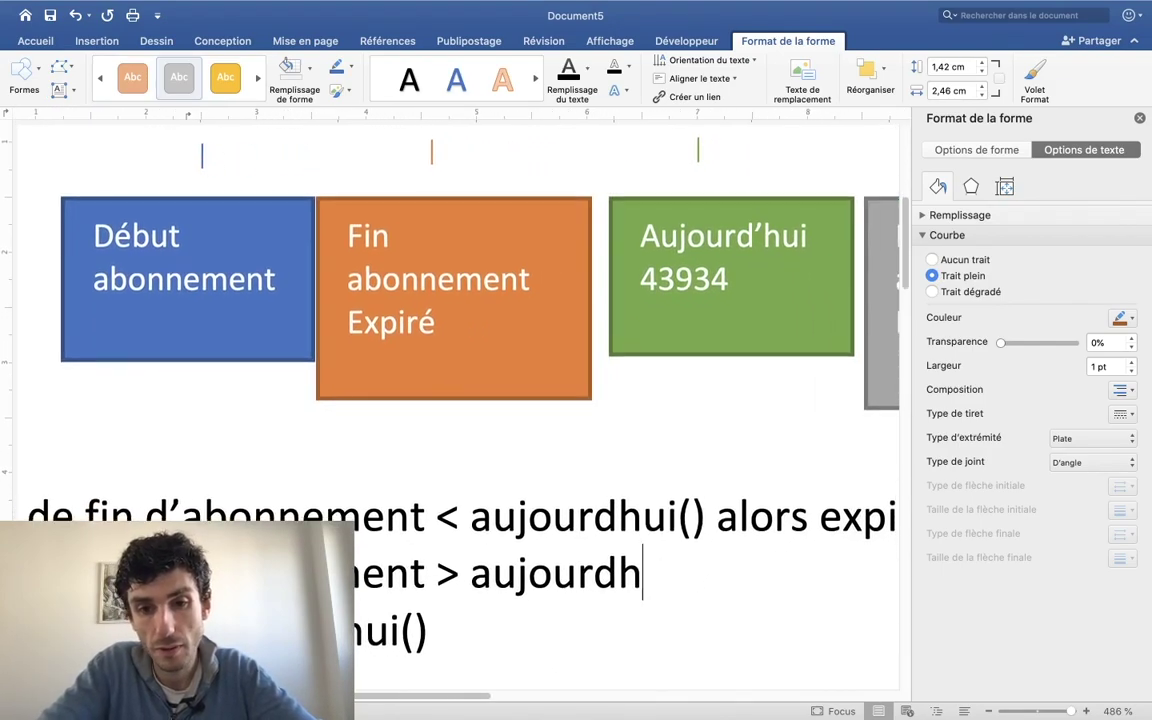
{"action": "type", "text": "ui() a"}
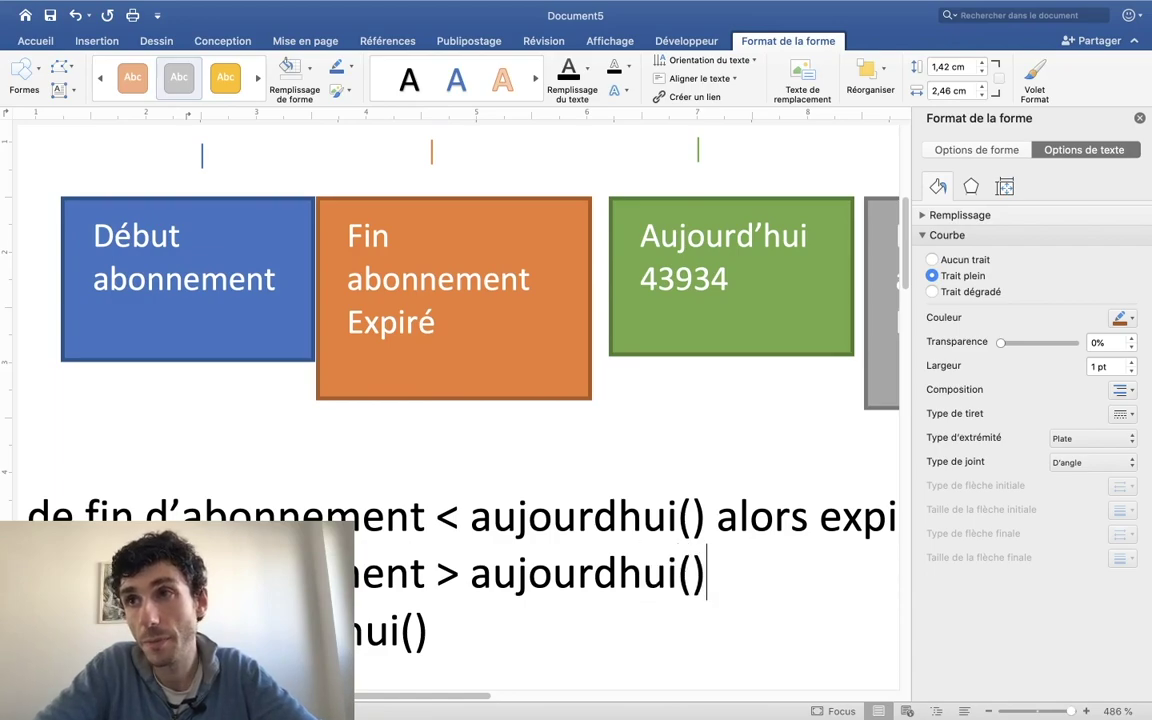
{"action": "type", "text": "lors e"}
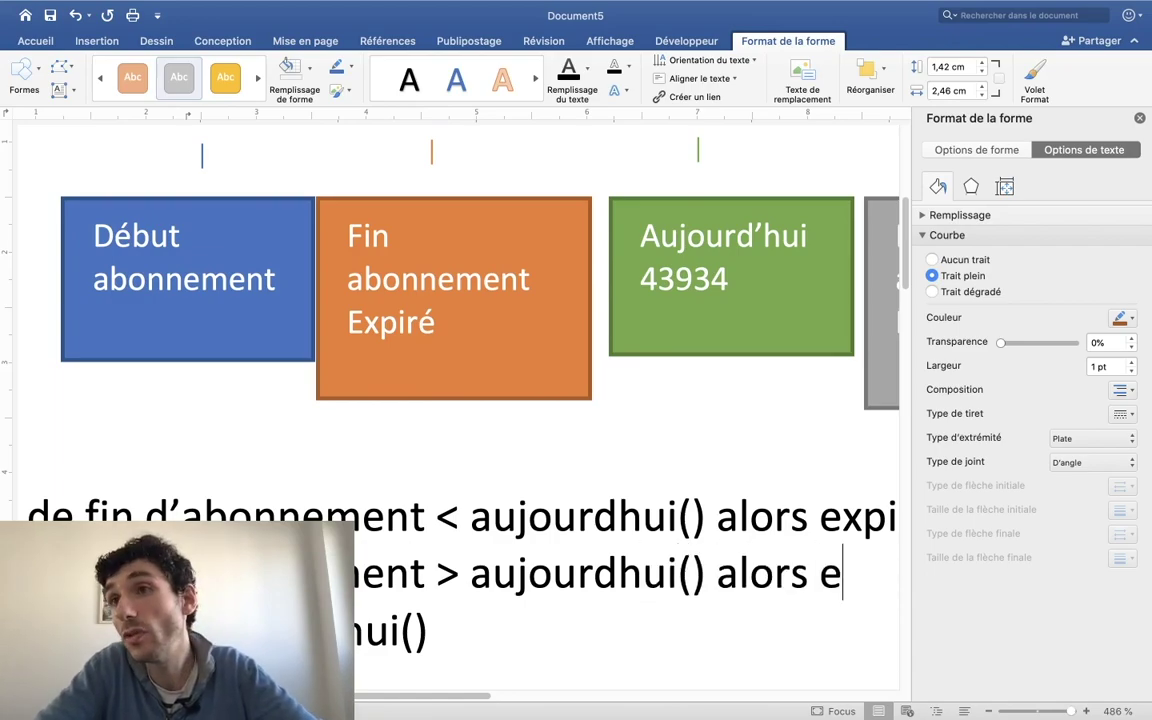
{"action": "type", "text": "n cours"}
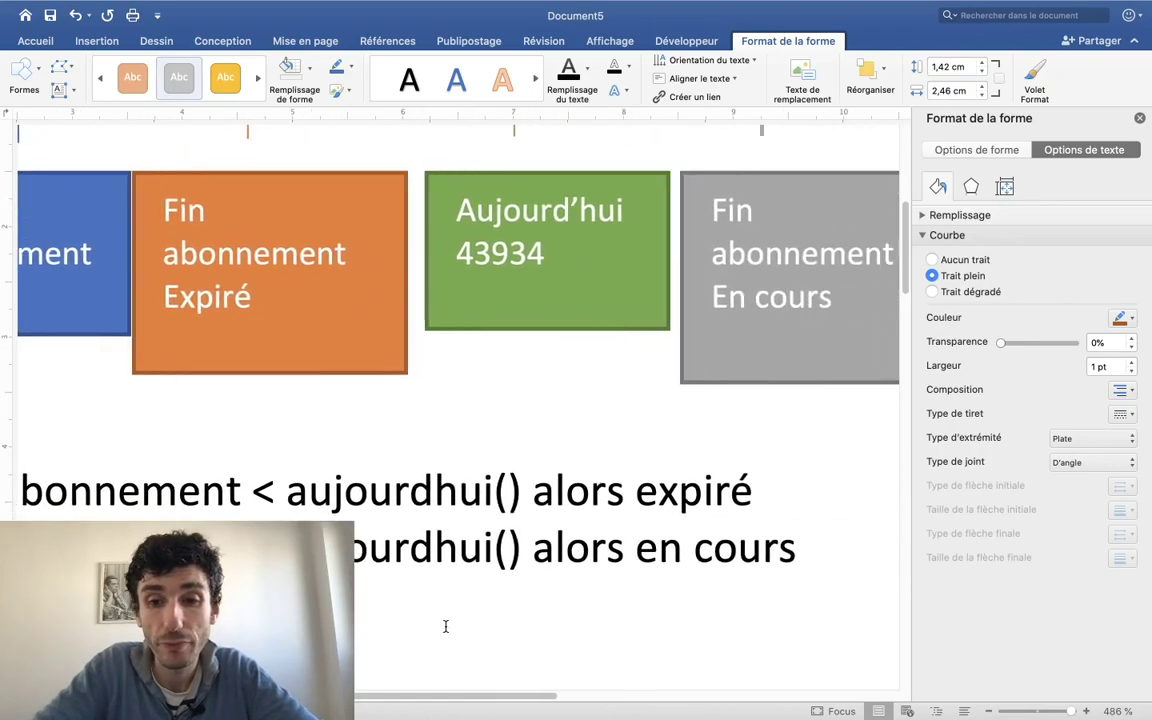
Scroll down the Word notes and return to the Excel workbook.
{"action": "scroll", "coordinate": [442, 650], "scroll_direction": "down", "scroll_amount": 3}
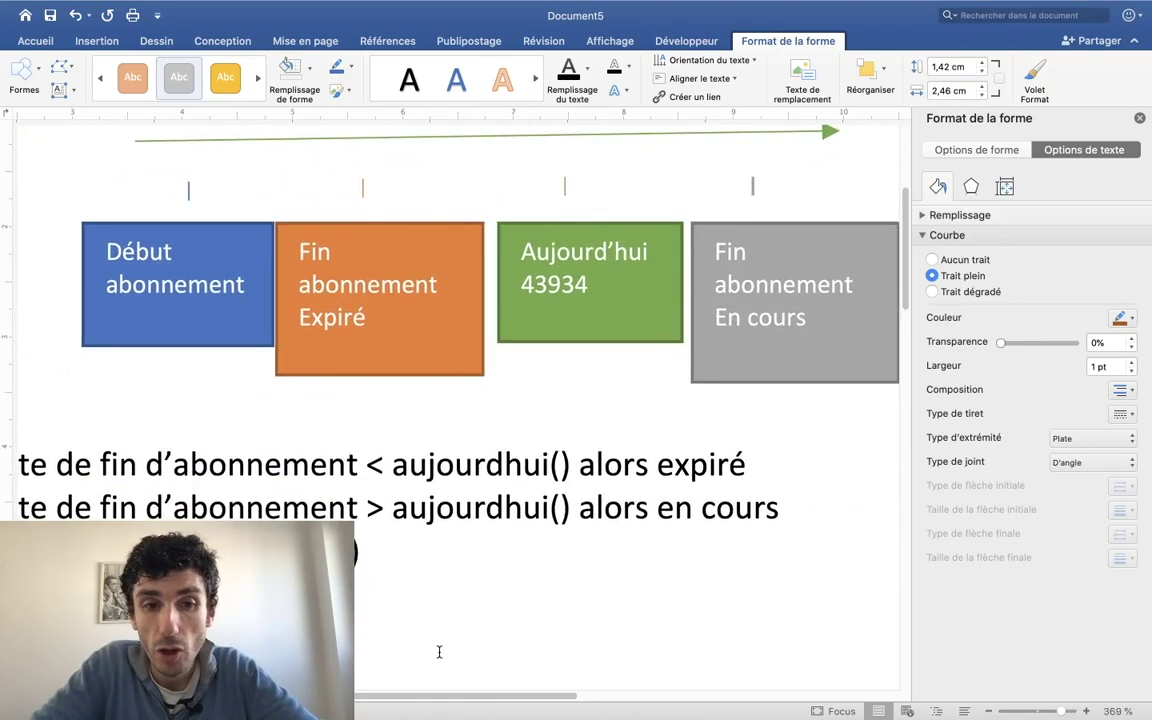
{"action": "scroll", "coordinate": [439, 652], "scroll_direction": "down", "scroll_amount": 2}
{"action": "scroll", "coordinate": [439, 652], "scroll_direction": "down", "scroll_amount": 1}
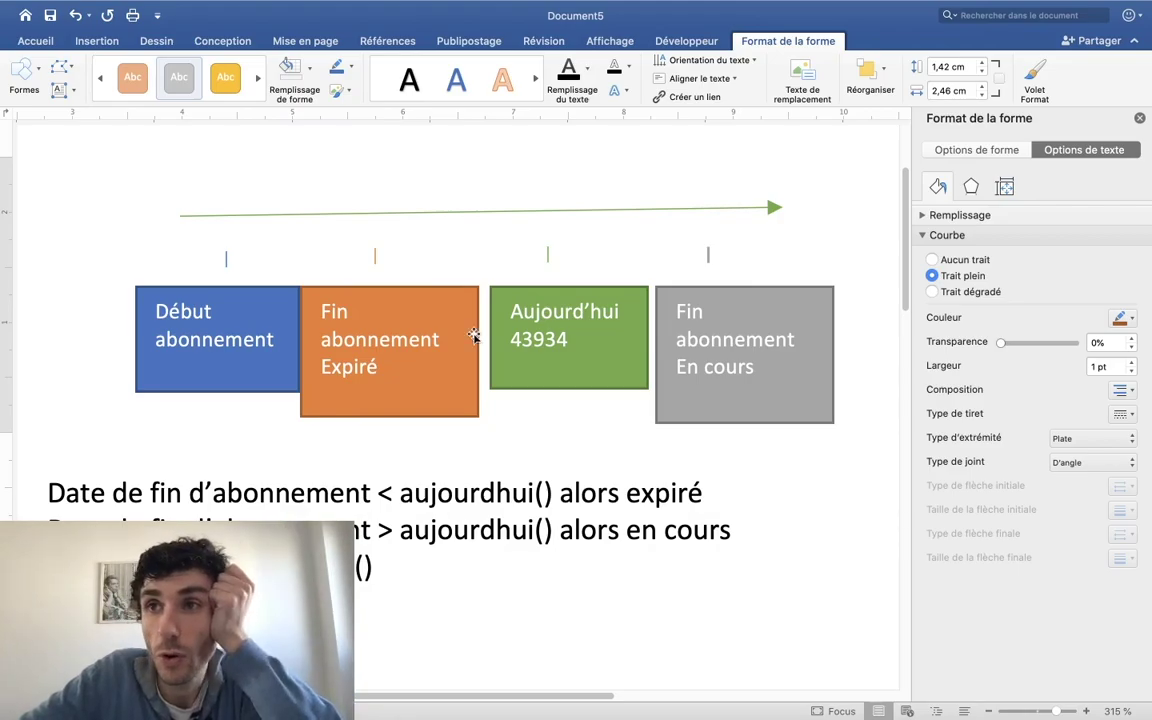
{"action": "key", "text": "ctrl+Right"}
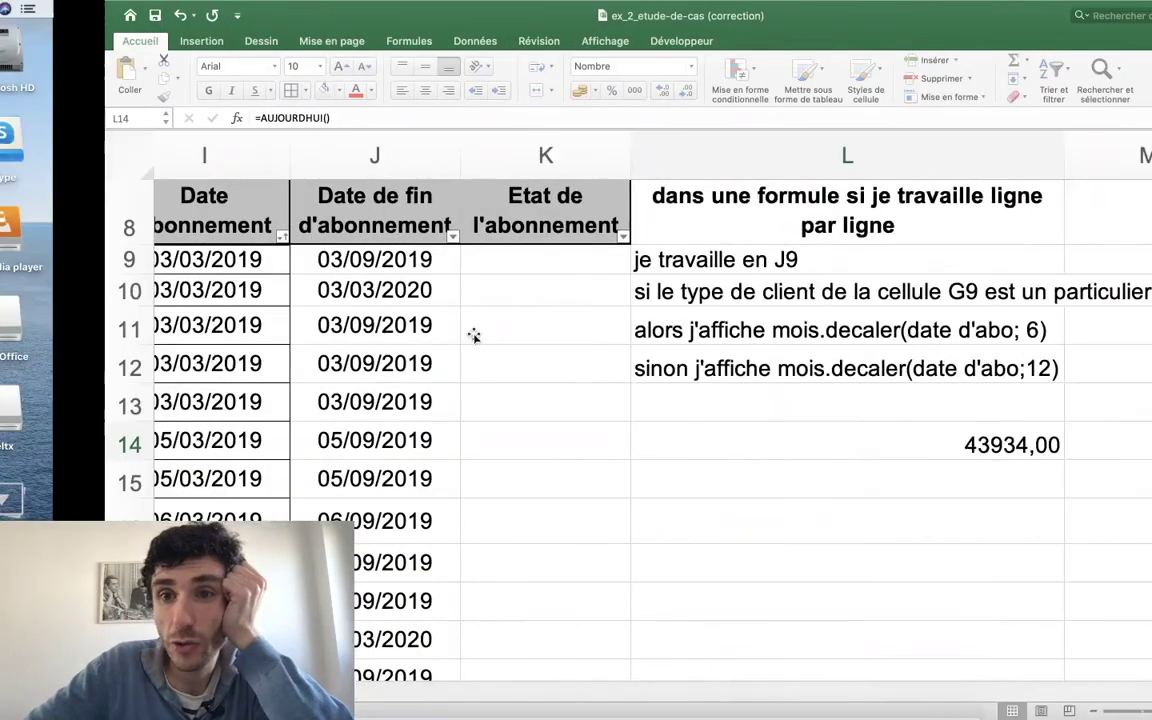
Clear the test value 43934,00 from cell L14.
{"action": "scroll", "coordinate": [538, 431], "scroll_direction": "down", "scroll_amount": 2}
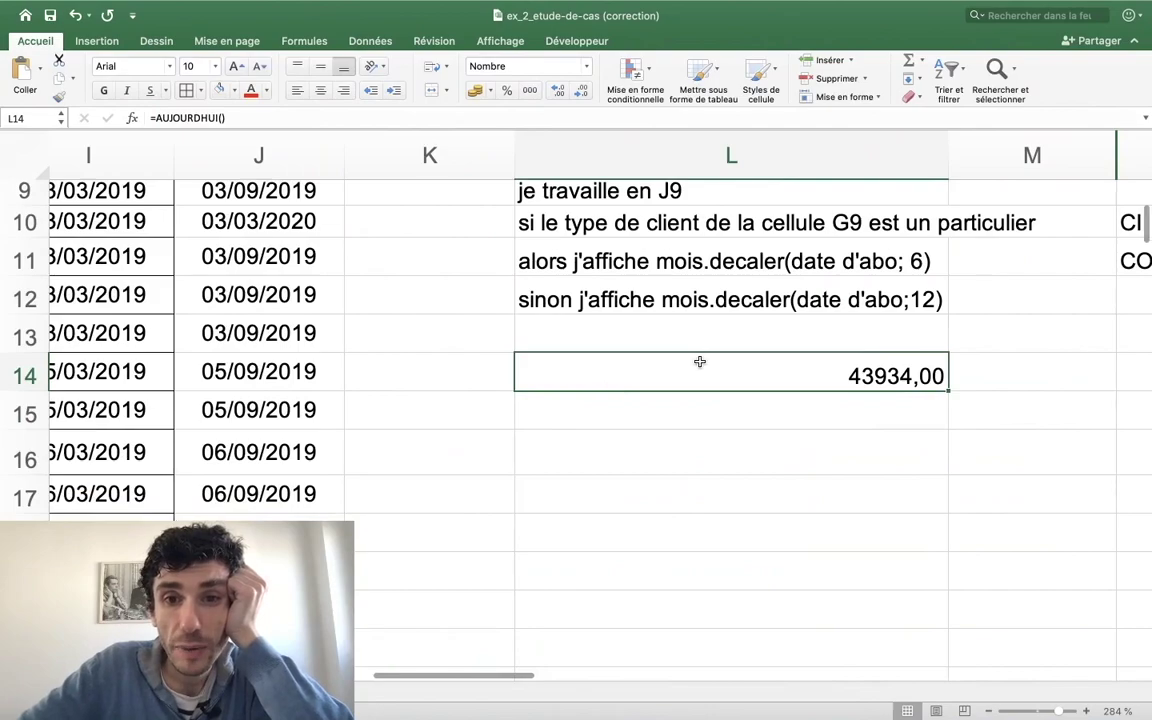
{"action": "key", "text": "Delete"}
{"action": "scroll", "coordinate": [700, 362], "scroll_direction": "up", "scroll_amount": 3}
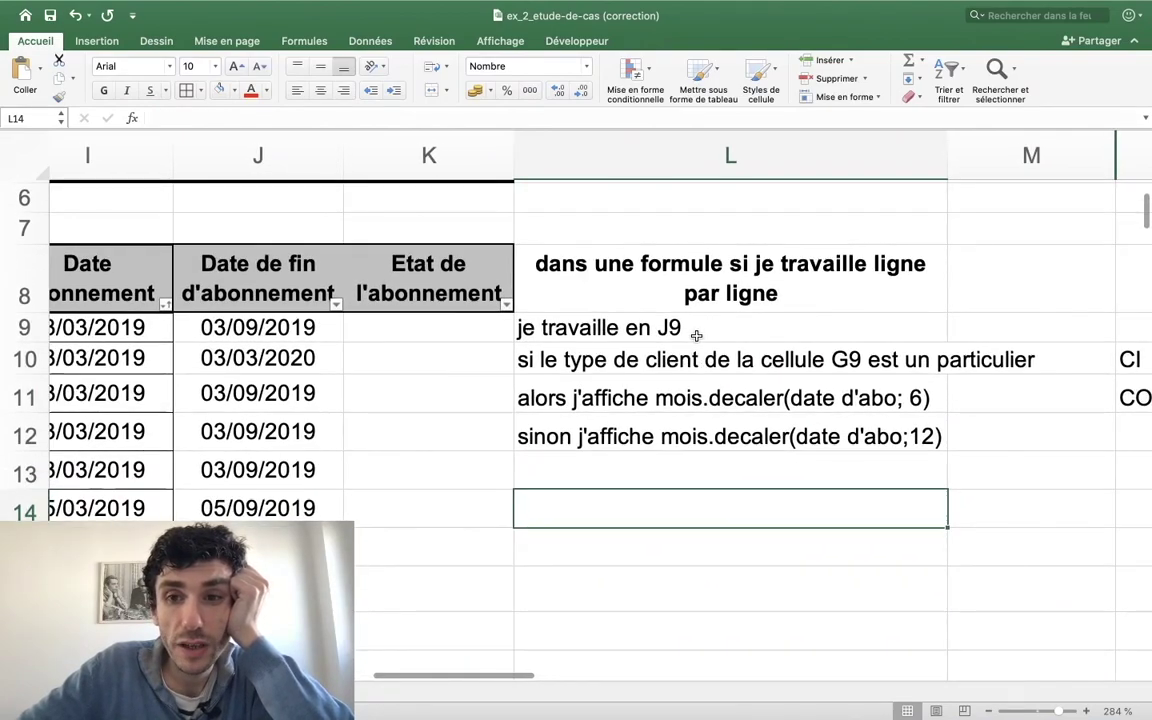
{"action": "scroll", "coordinate": [700, 373], "scroll_direction": "down", "scroll_amount": 1}
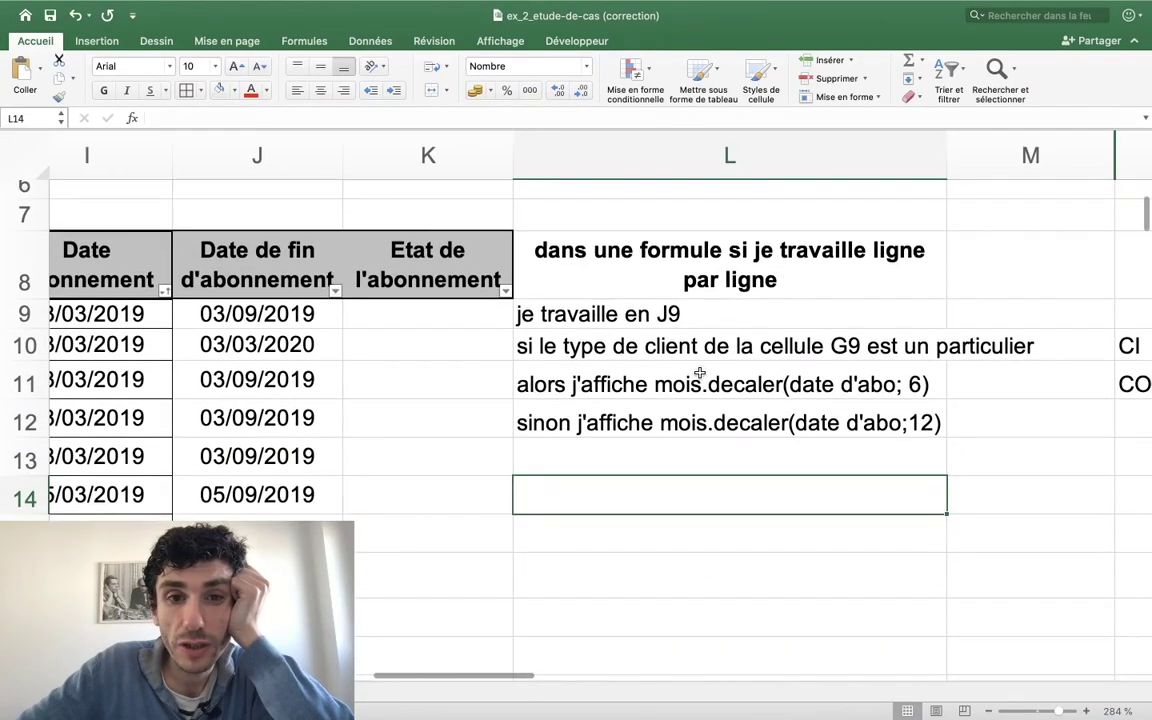
Bring columns H–L of the subscription table into view and select cell L14 for a new note.
{"action": "left_click", "coordinate": [415, 316]}
{"action": "scroll", "coordinate": [333, 307], "scroll_direction": "right", "scroll_amount": 5}
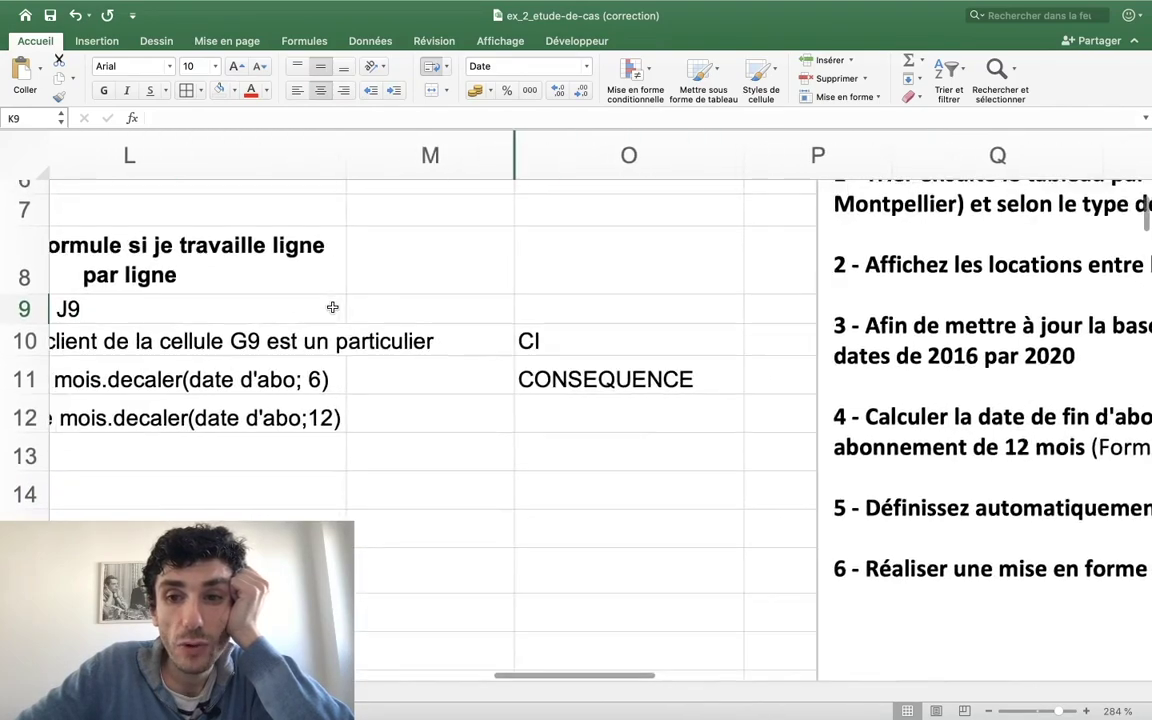
{"action": "scroll", "coordinate": [333, 307], "scroll_direction": "left", "scroll_amount": 5}
{"action": "scroll", "coordinate": [333, 307], "scroll_direction": "right", "scroll_amount": 1}
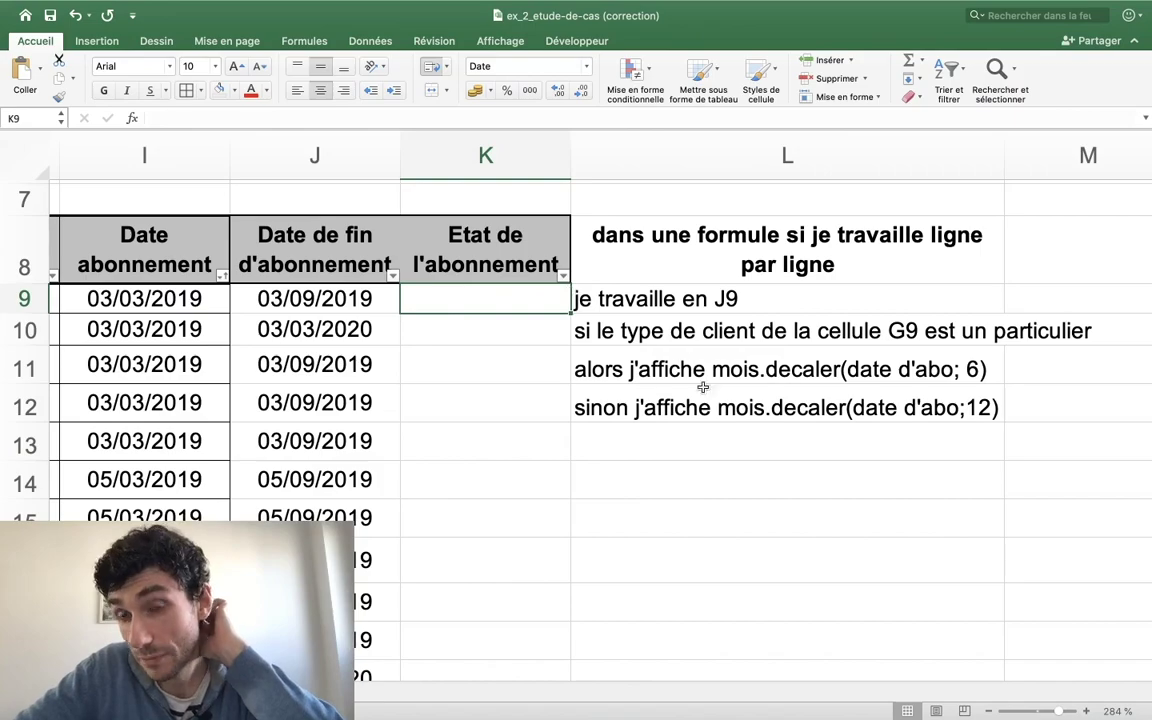
{"action": "scroll", "coordinate": [733, 437], "scroll_direction": "down", "scroll_amount": 1}
{"action": "scroll", "coordinate": [734, 440], "scroll_direction": "up", "scroll_amount": 2}
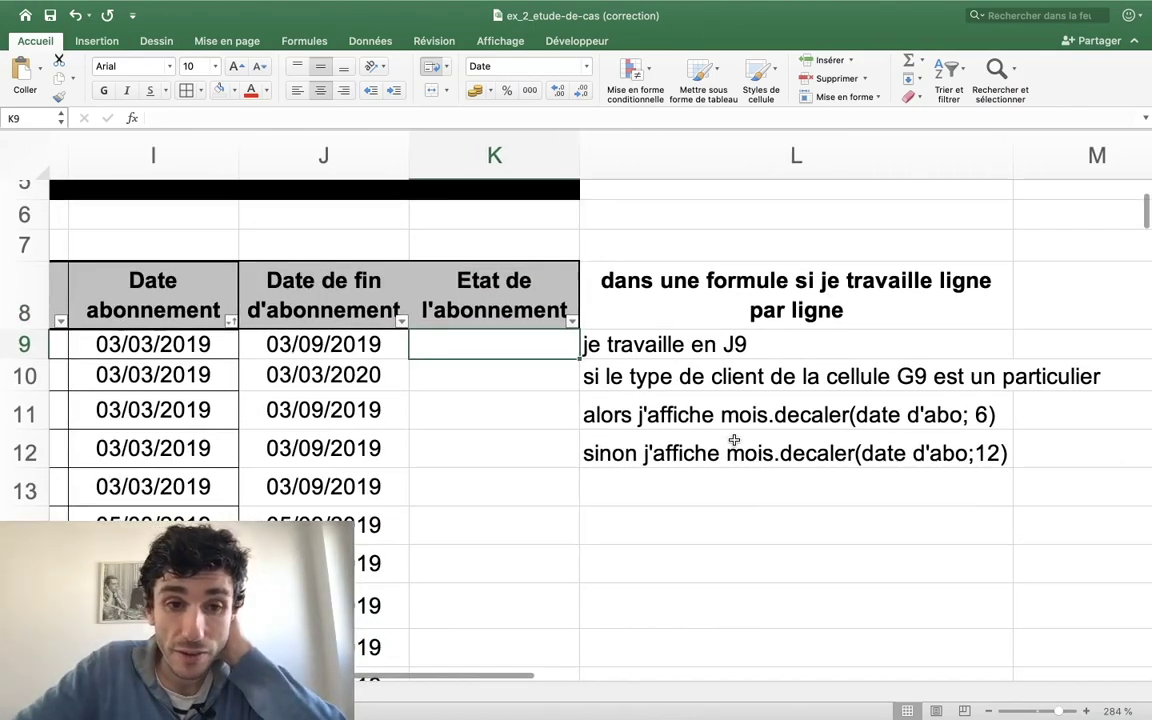
{"action": "scroll", "coordinate": [734, 440], "scroll_direction": "down", "scroll_amount": 2}
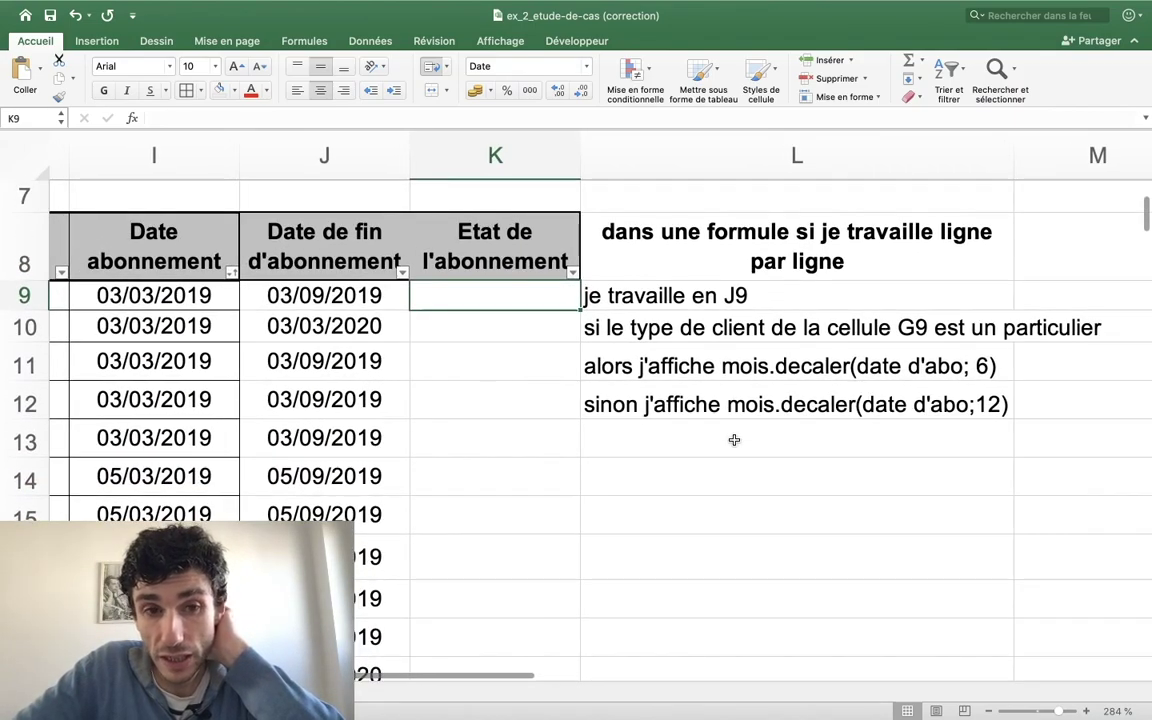
{"action": "scroll", "coordinate": [734, 440], "scroll_direction": "up", "scroll_amount": 2}
{"action": "scroll", "coordinate": [734, 440], "scroll_direction": "left", "scroll_amount": 3}
{"action": "scroll", "coordinate": [734, 440], "scroll_direction": "down", "scroll_amount": 3}
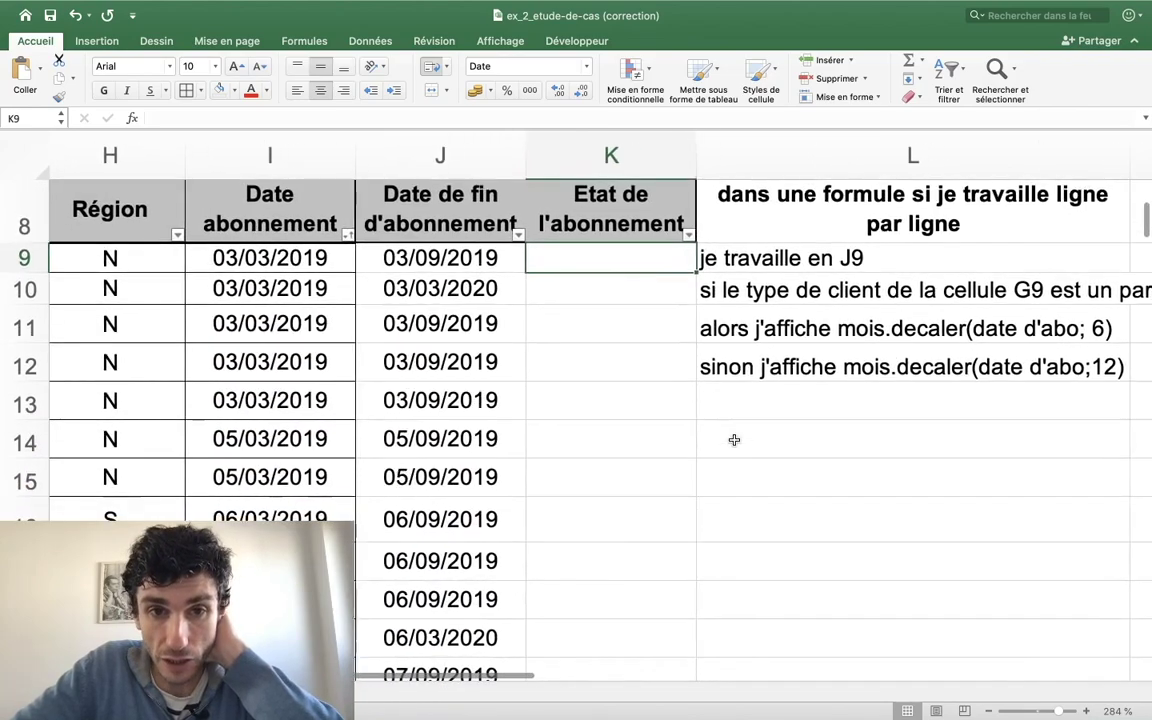
{"action": "scroll", "coordinate": [674, 370], "scroll_direction": "right", "scroll_amount": 2}
{"action": "scroll", "coordinate": [710, 380], "scroll_direction": "down", "scroll_amount": 1}
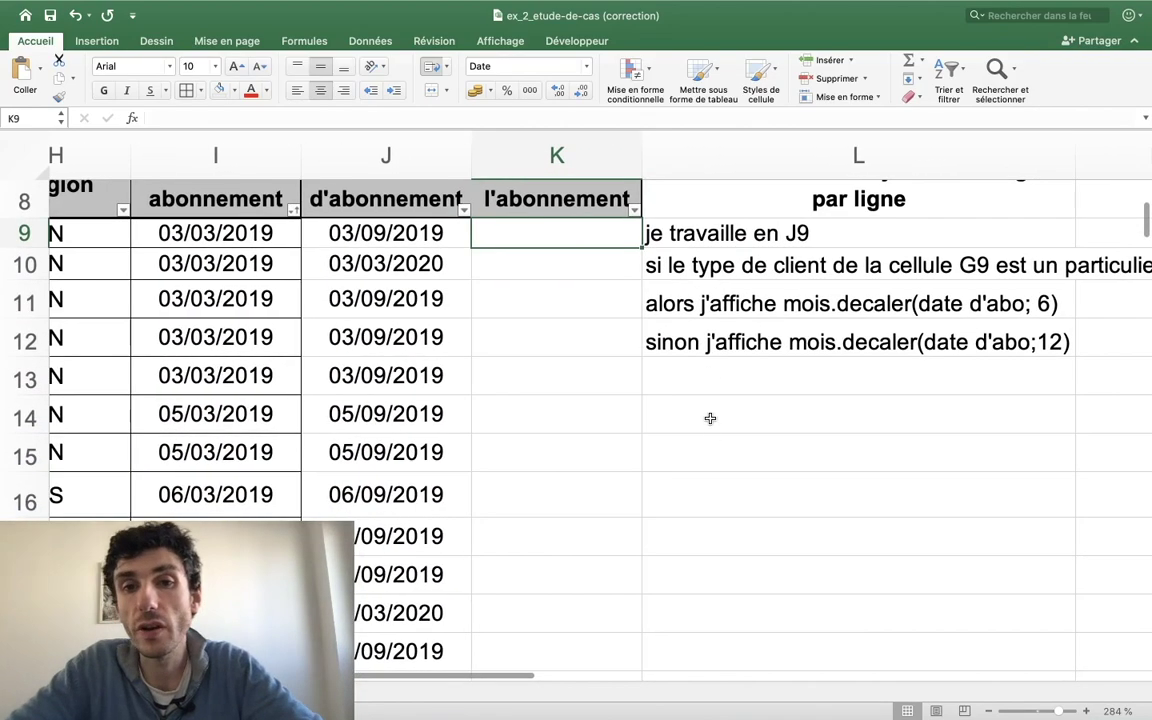
{"action": "left_click", "coordinate": [710, 418]}
{"action": "type", "text": "je travai"}
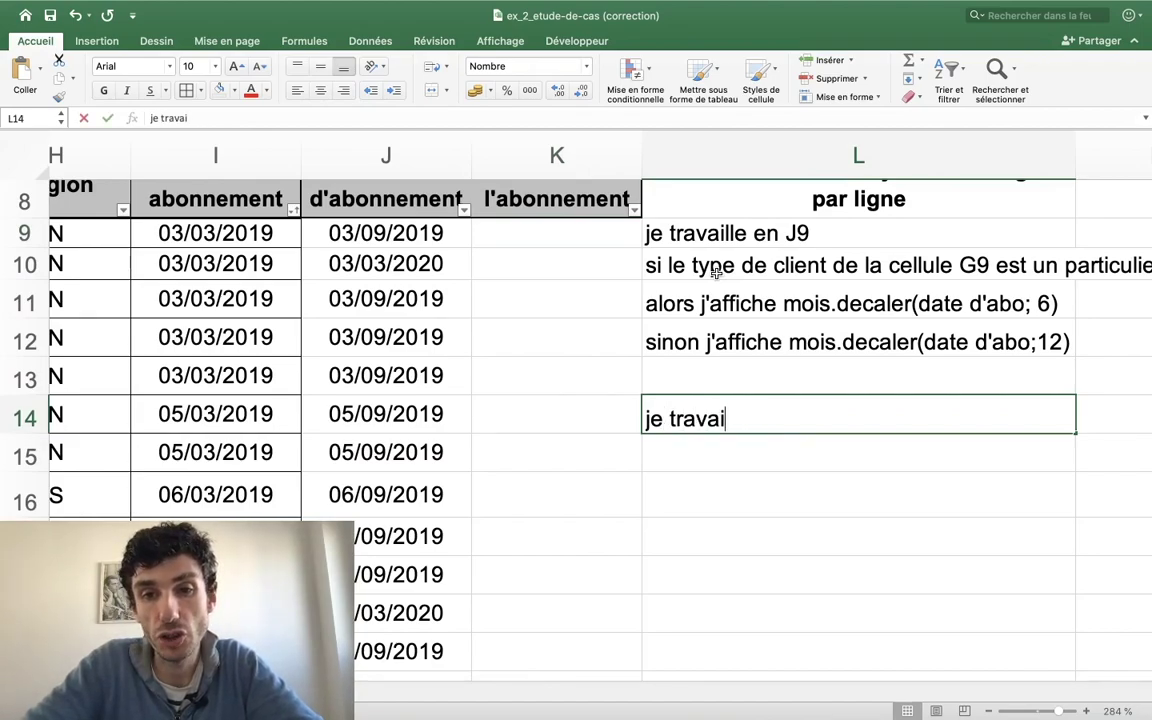
Enter 'je travaille en J9' in L14 and 'si J9 < aujourdhui()' in L15.
{"action": "type", "text": "lle en J"}
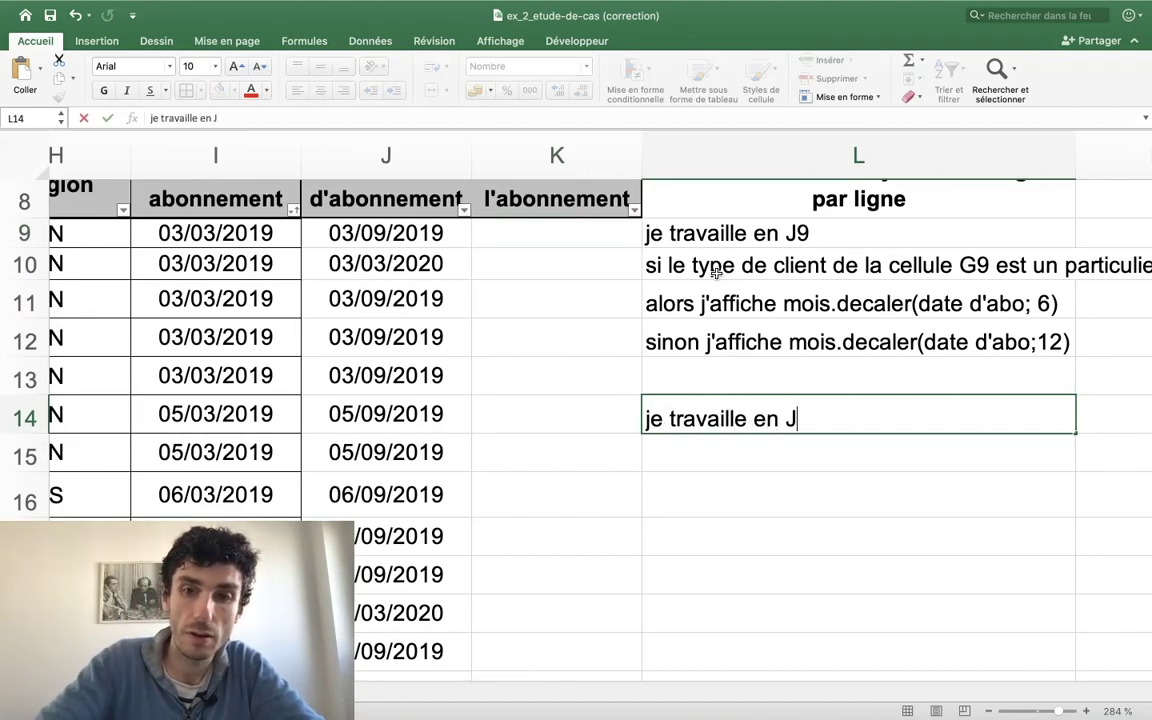
{"action": "type", "text": "0"}
{"action": "key", "text": "BackSpace"}
{"action": "key", "text": "BackSpace"}
{"action": "type", "text": "9"}
{"action": "key", "text": "Return"}
{"action": "type", "text": "si "}
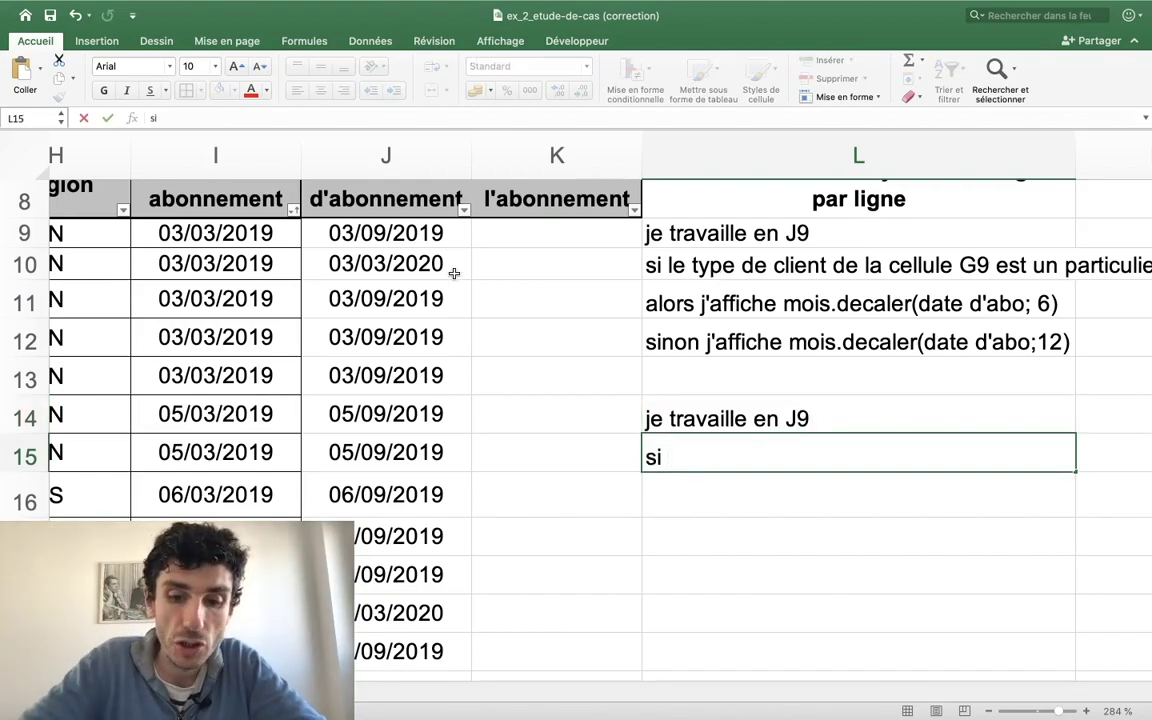
{"action": "type", "text": "J9"}
{"action": "scroll", "coordinate": [454, 273], "scroll_direction": "up", "scroll_amount": 3}
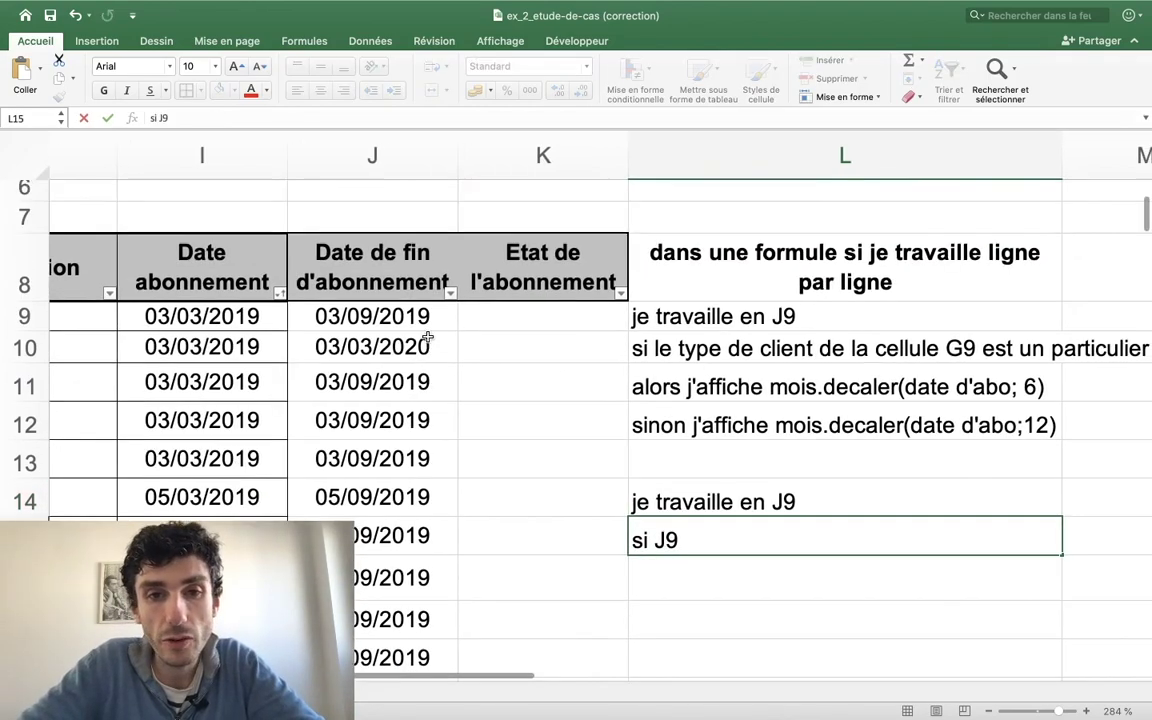
{"action": "type", "text": ">"}
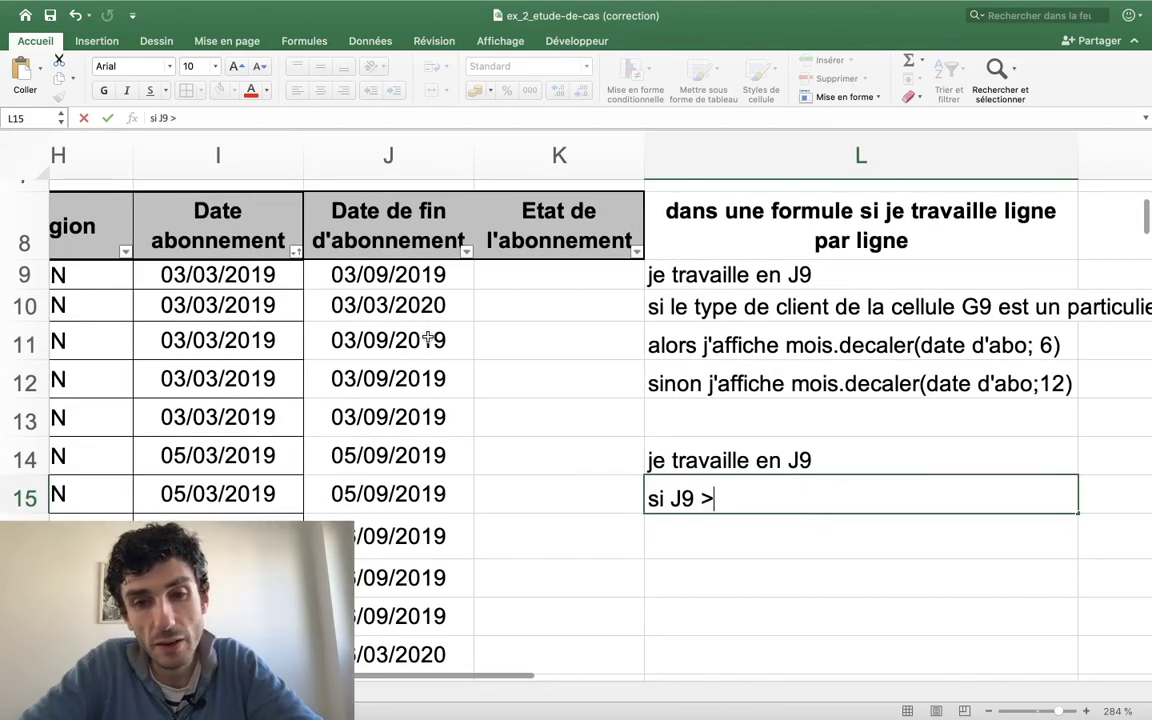
{"action": "key", "text": "BackSpace"}
{"action": "type", "text": "a"}
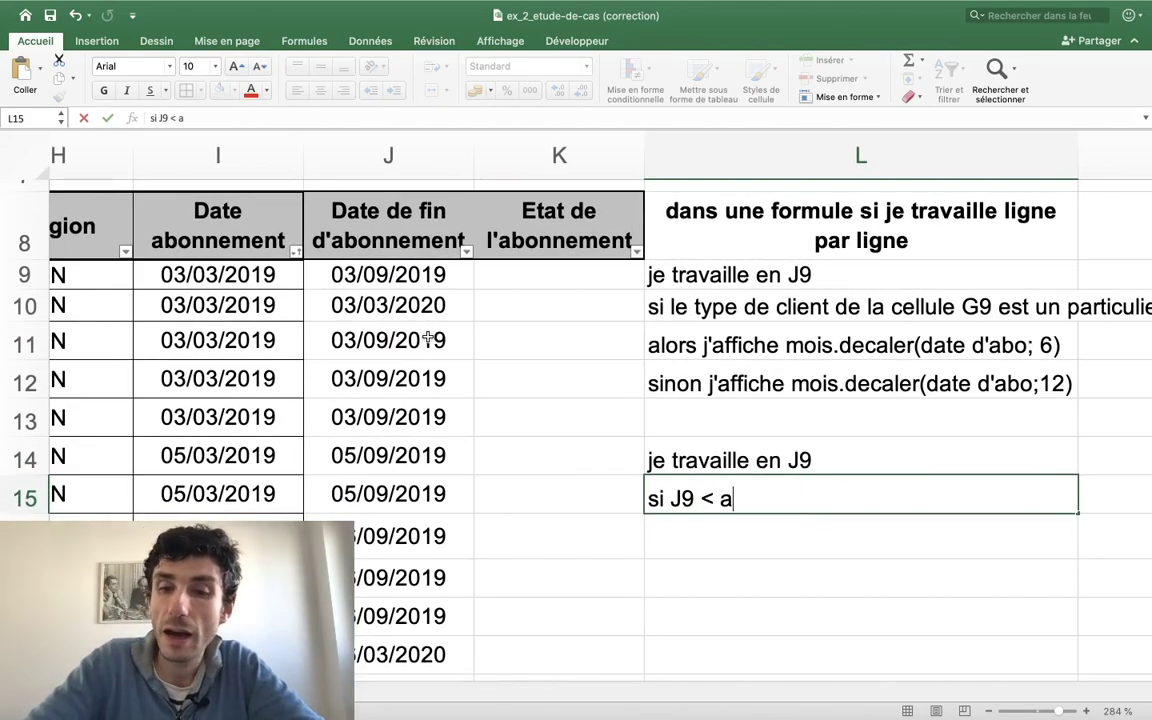
{"action": "type", "text": "ujourdhui"}
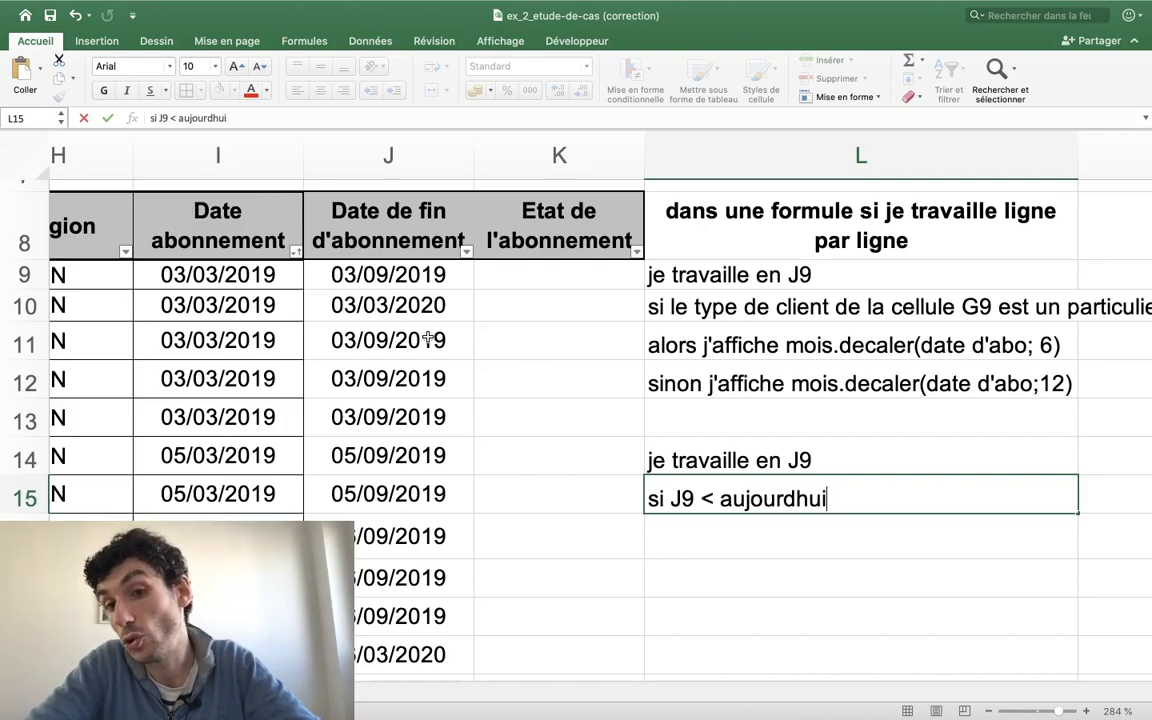
{"action": "type", "text": "()"}
{"action": "key", "text": "BackSpace"}
{"action": "key", "text": "BackSpace"}
{"action": "type", "text": "()"}
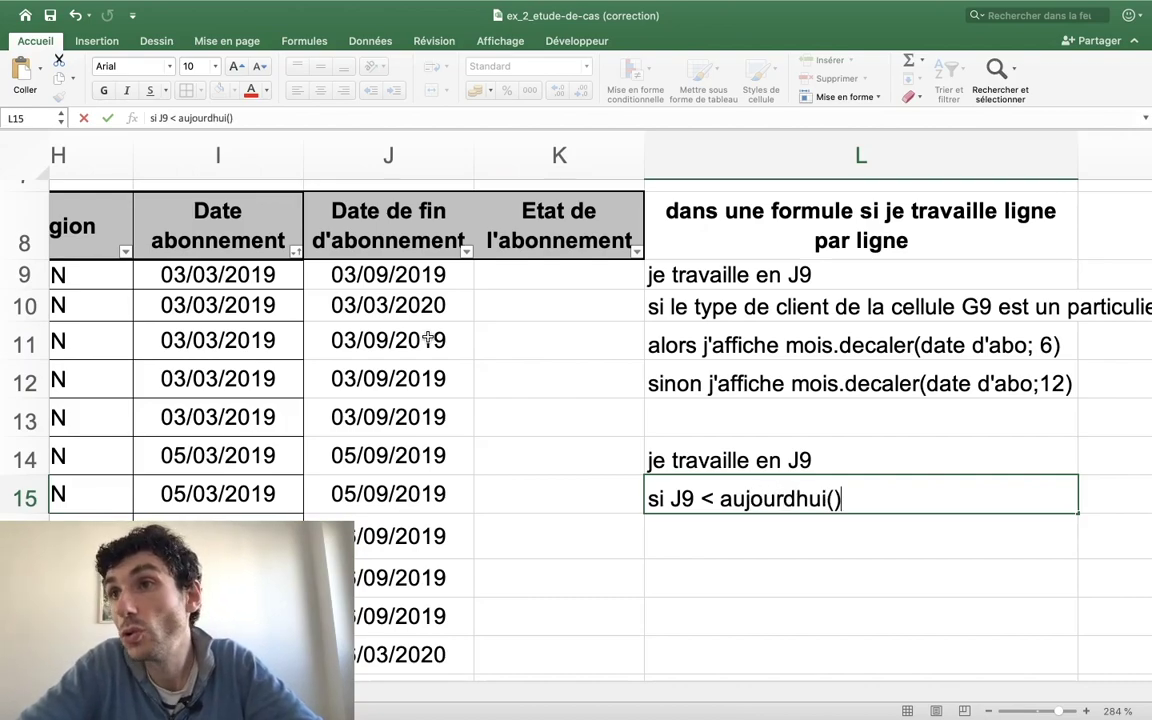
{"action": "key", "text": "Return"}
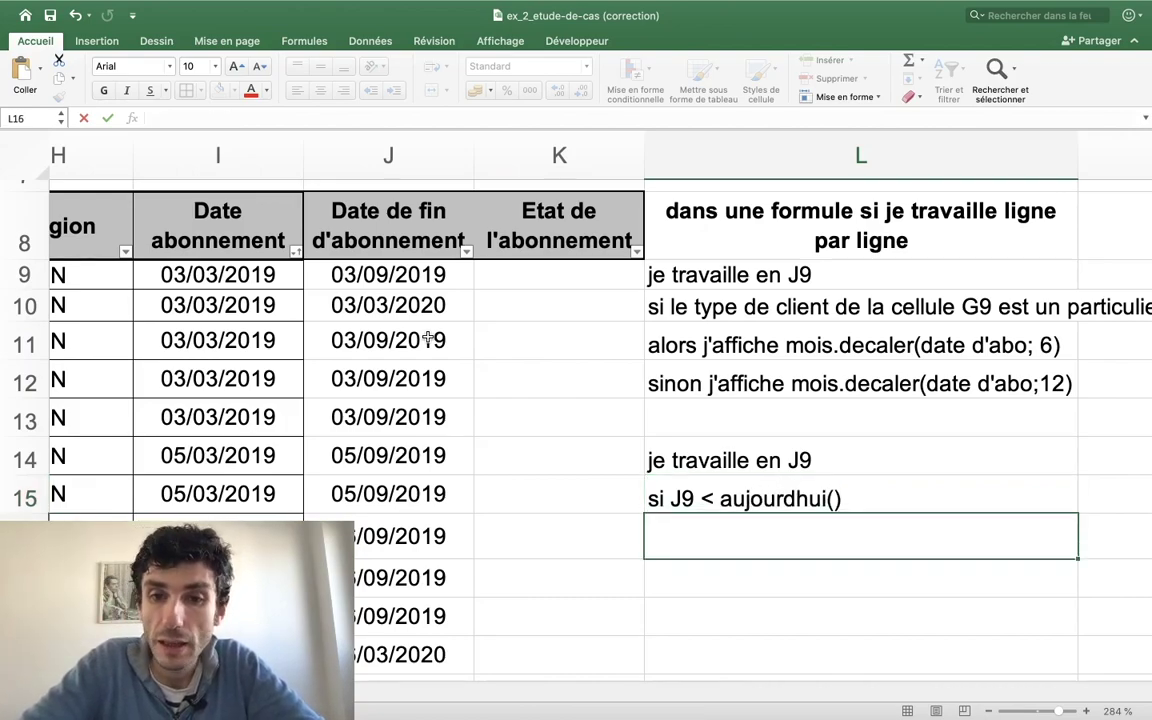
Enter 'Alors "expiré"' in L16 and 'Sinon "en cours"' in L17.
{"action": "type", "text": "Alors"}
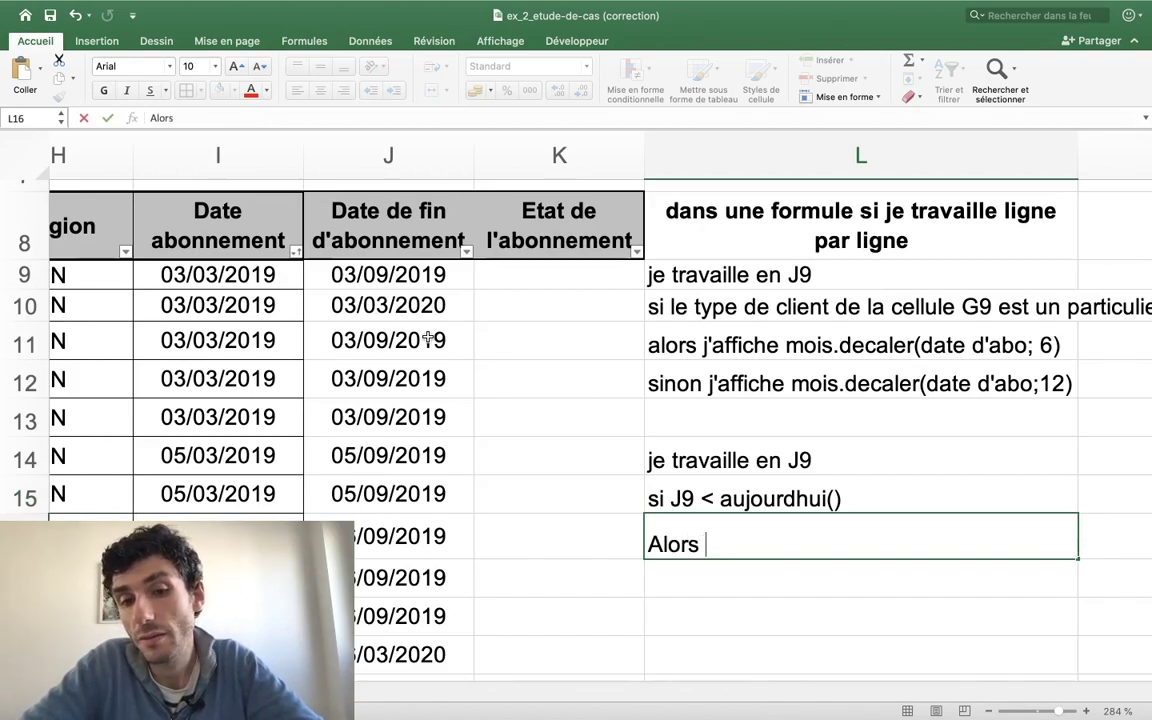
{"action": "type", "text": " \"expr"}
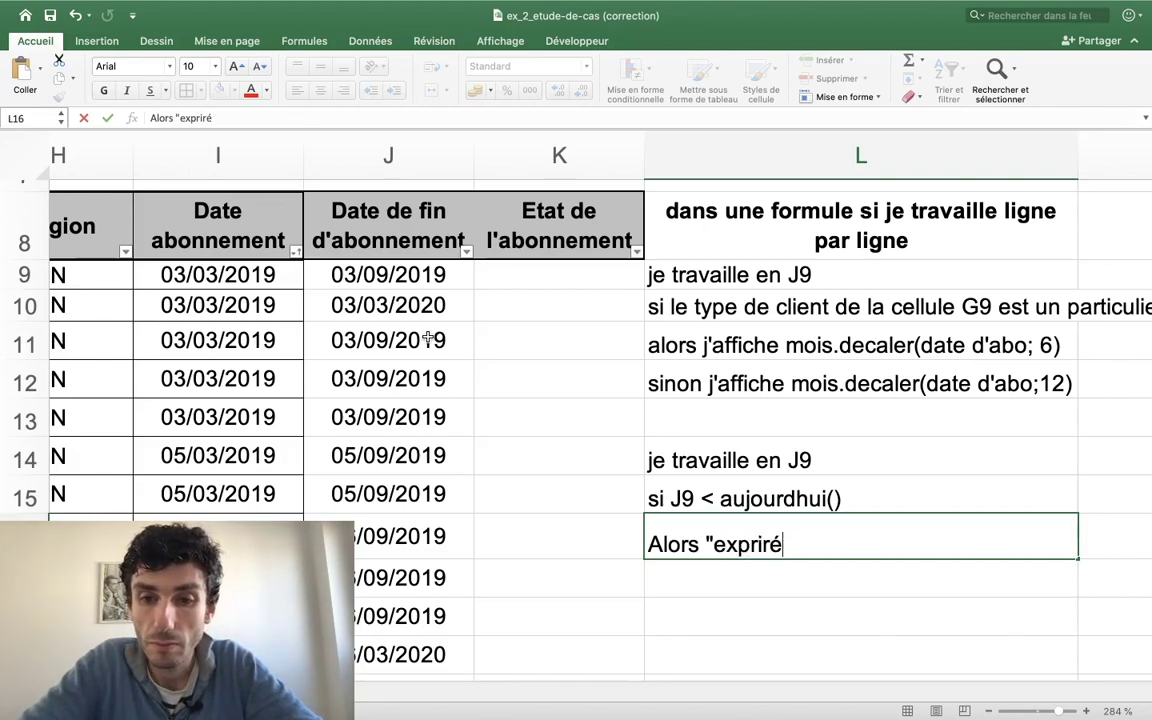
{"action": "key", "text": "BackSpace"}
{"action": "type", "text": "i"}
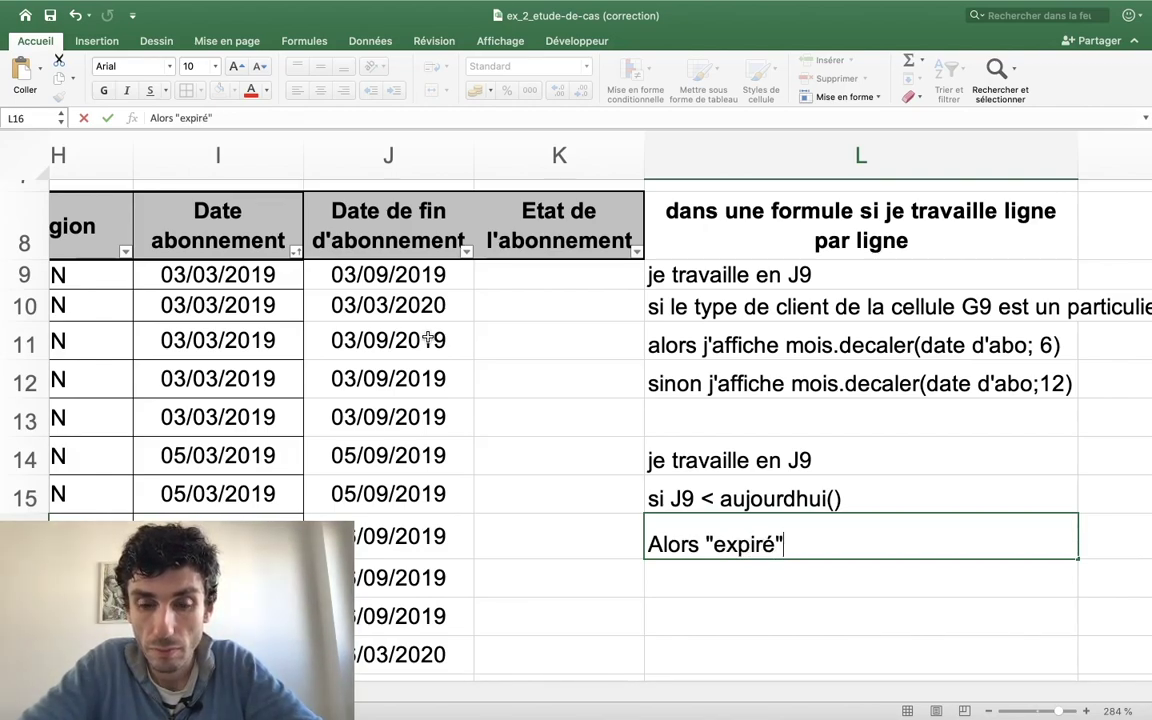
{"action": "key", "text": "Return"}
{"action": "type", "text": "Sinon \"en cours"}
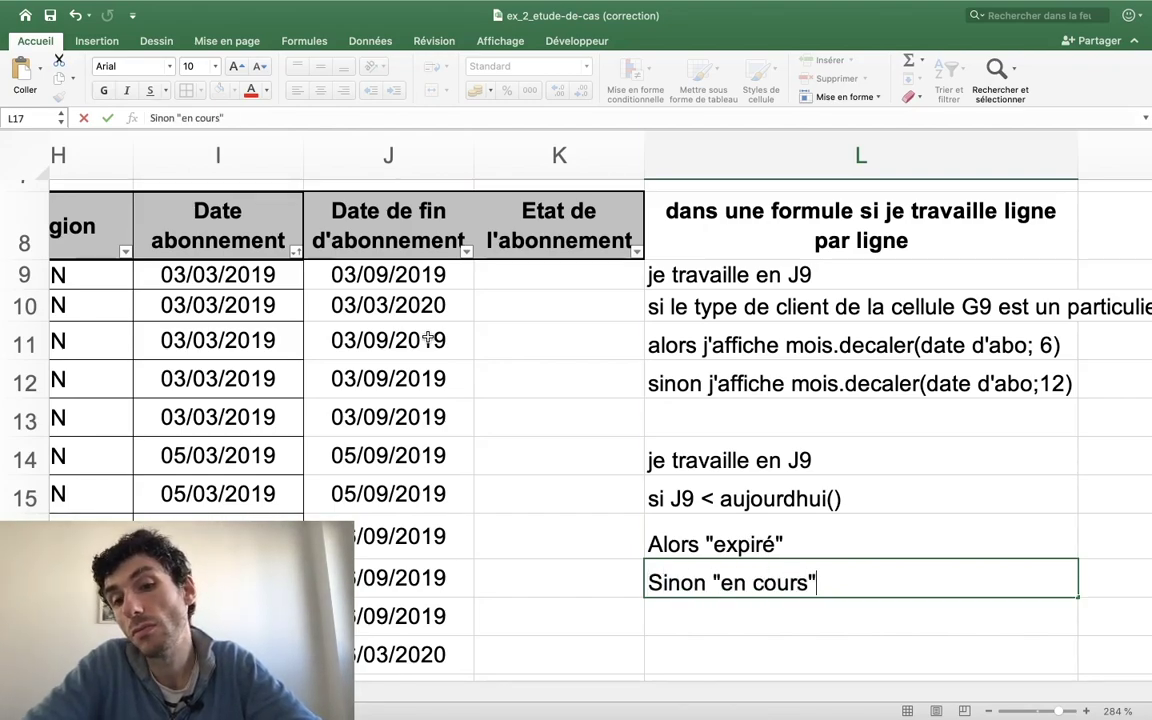
{"action": "key", "text": "Return"}
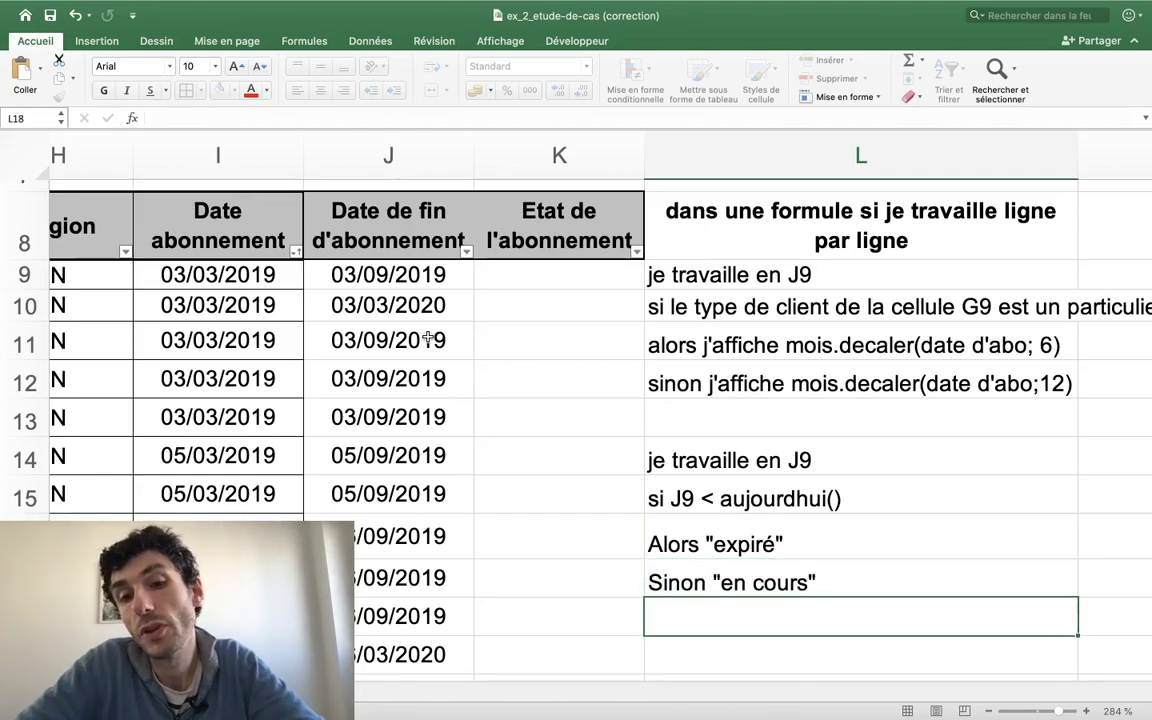
{"action": "key", "text": "Up"}
{"action": "key", "text": "Up"}
{"action": "key", "text": "Up"}
{"action": "key", "text": "Up"}
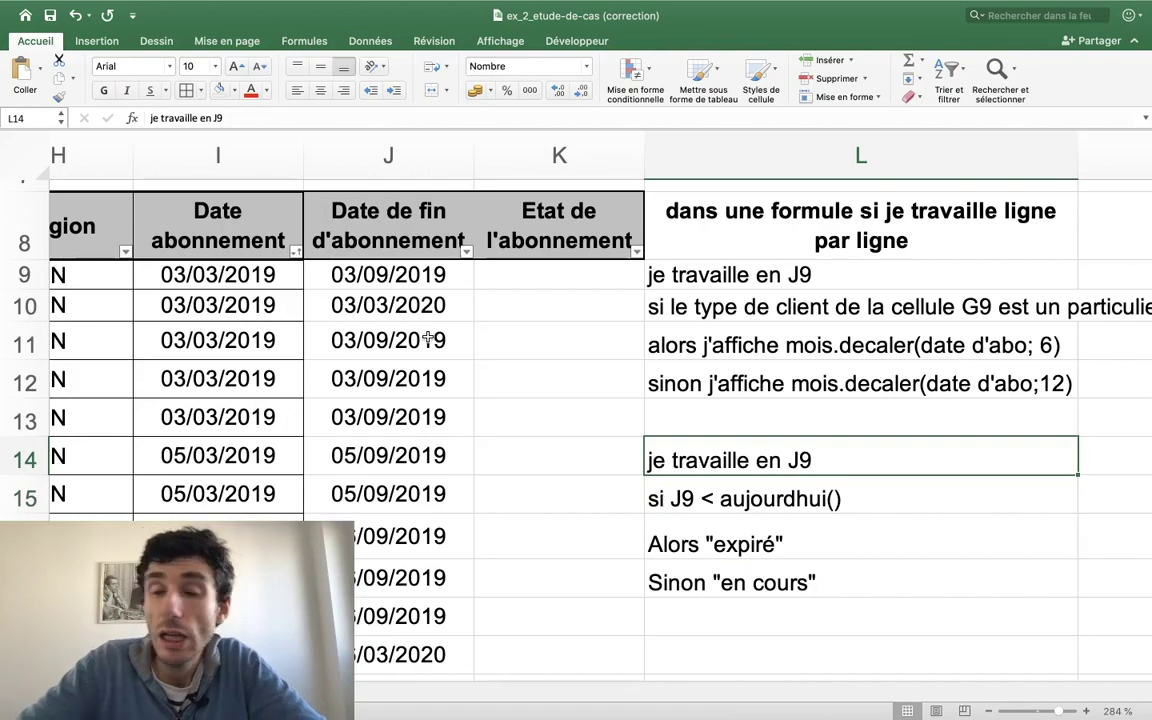
In K9, begin the formula =SI(J9<AUJOURDHUI( using the J9 end date.
{"action": "left_click", "coordinate": [525, 278]}
{"action": "scroll", "coordinate": [525, 278], "scroll_direction": "up", "scroll_amount": 5, "text": "ctrl"}
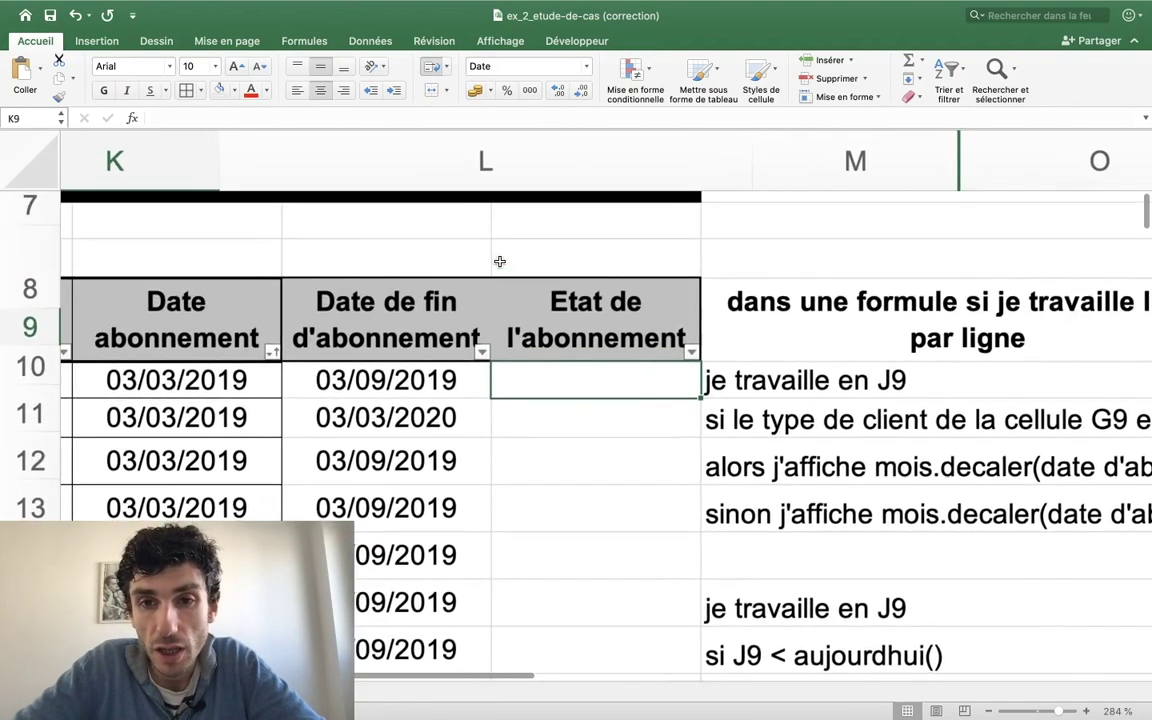
{"action": "scroll", "coordinate": [501, 245], "scroll_direction": "up", "scroll_amount": 3, "text": "ctrl"}
{"action": "scroll", "coordinate": [656, 328], "scroll_direction": "down", "scroll_amount": 3}
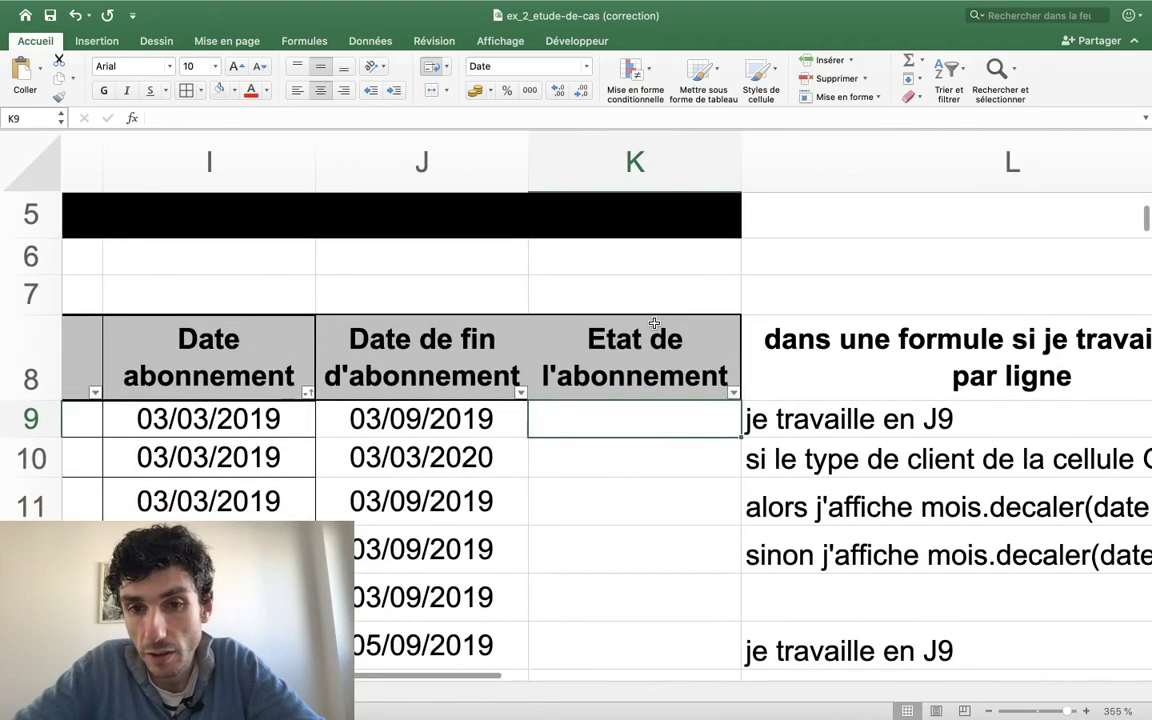
{"action": "scroll", "coordinate": [668, 309], "scroll_direction": "down", "scroll_amount": 3}
{"action": "scroll", "coordinate": [667, 308], "scroll_direction": "right", "scroll_amount": 3}
{"action": "scroll", "coordinate": [667, 308], "scroll_direction": "up", "scroll_amount": 2}
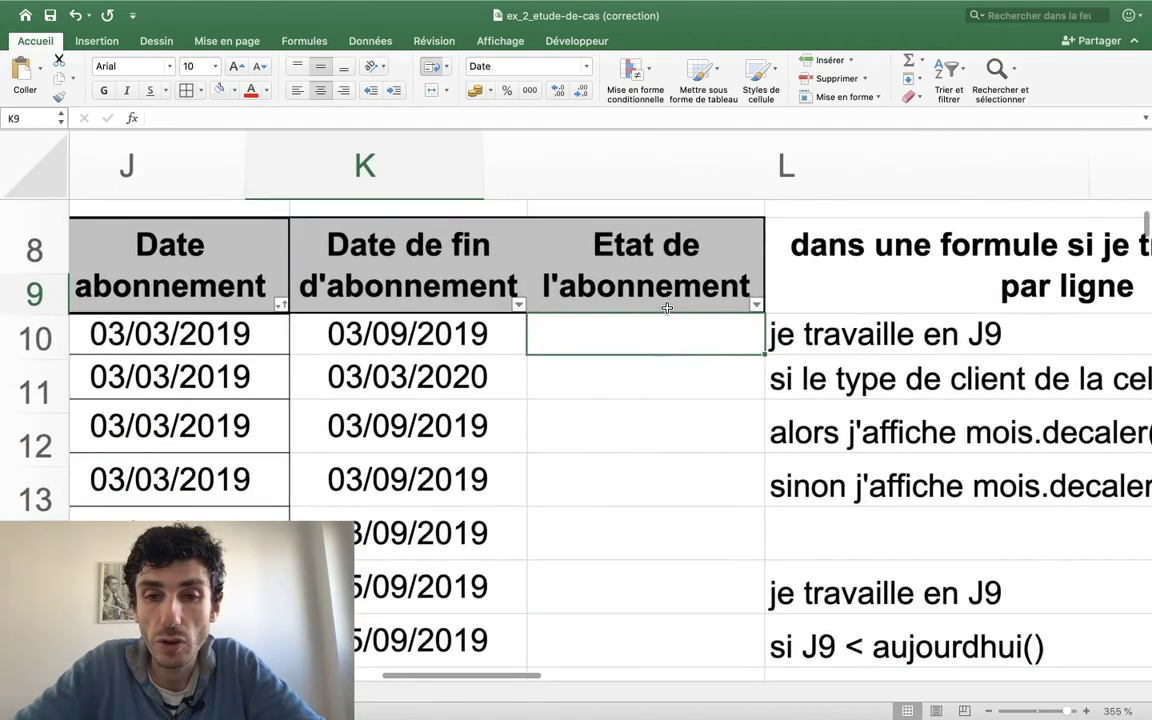
{"action": "scroll", "coordinate": [661, 335], "scroll_direction": "up", "scroll_amount": 2}
{"action": "type", "text": "=s"}
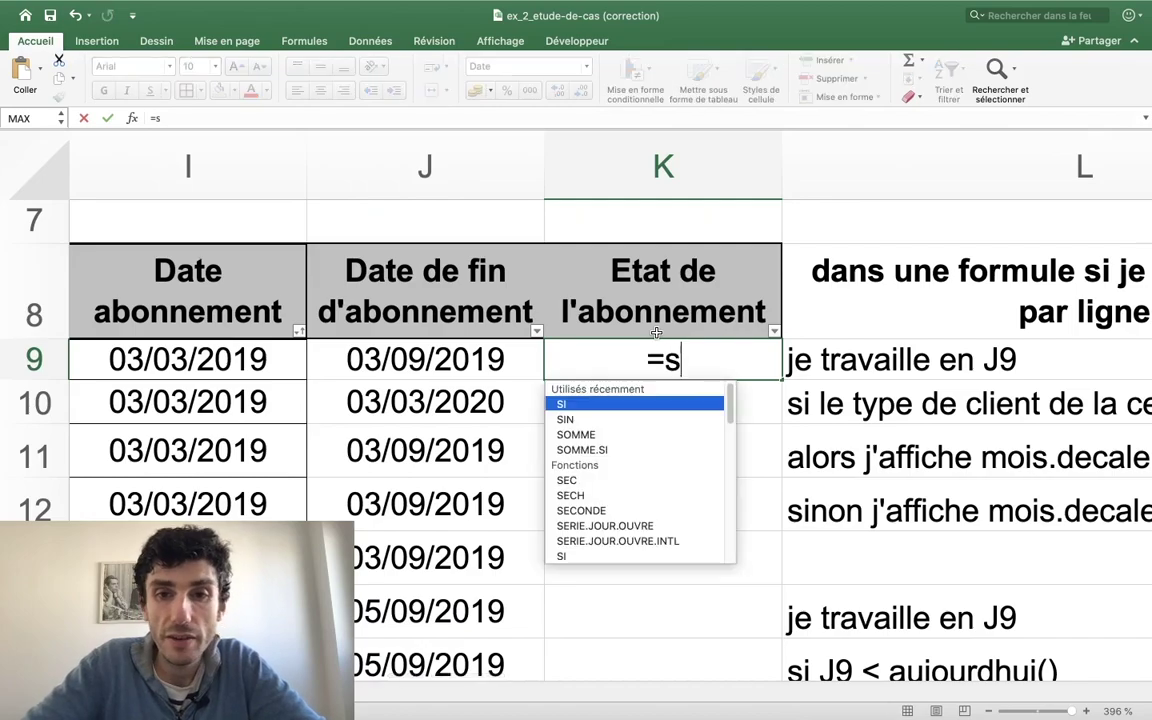
{"action": "type", "text": "i("}
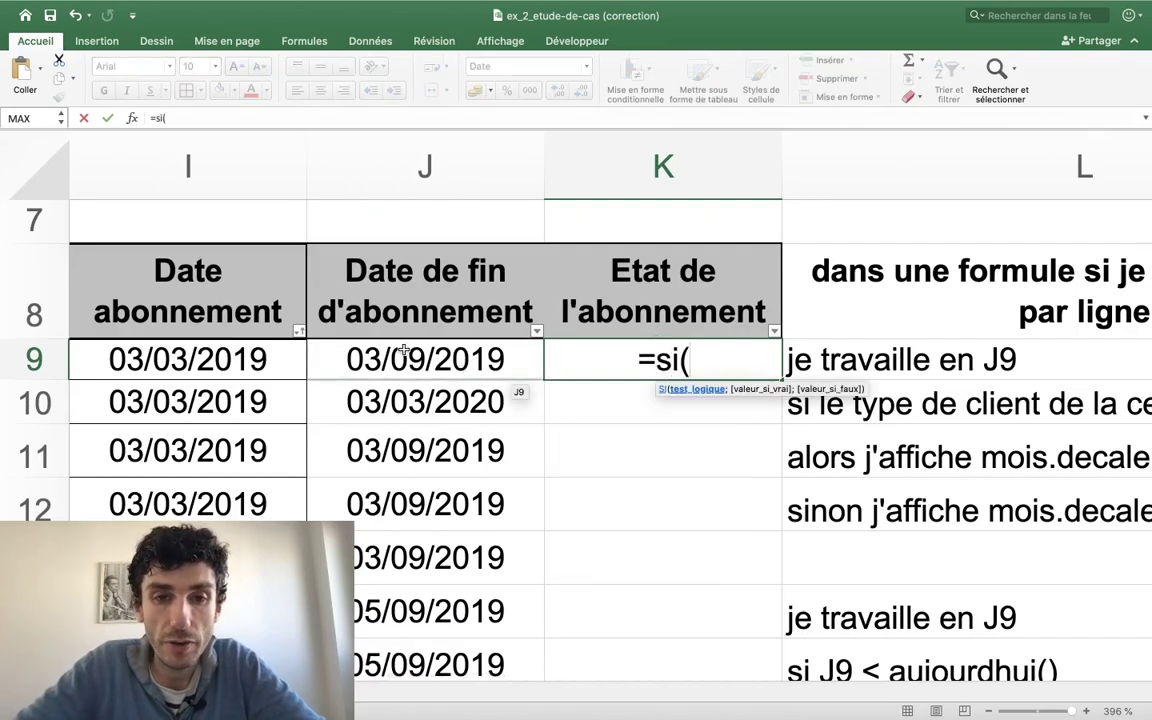
{"action": "left_click", "coordinate": [405, 352]}
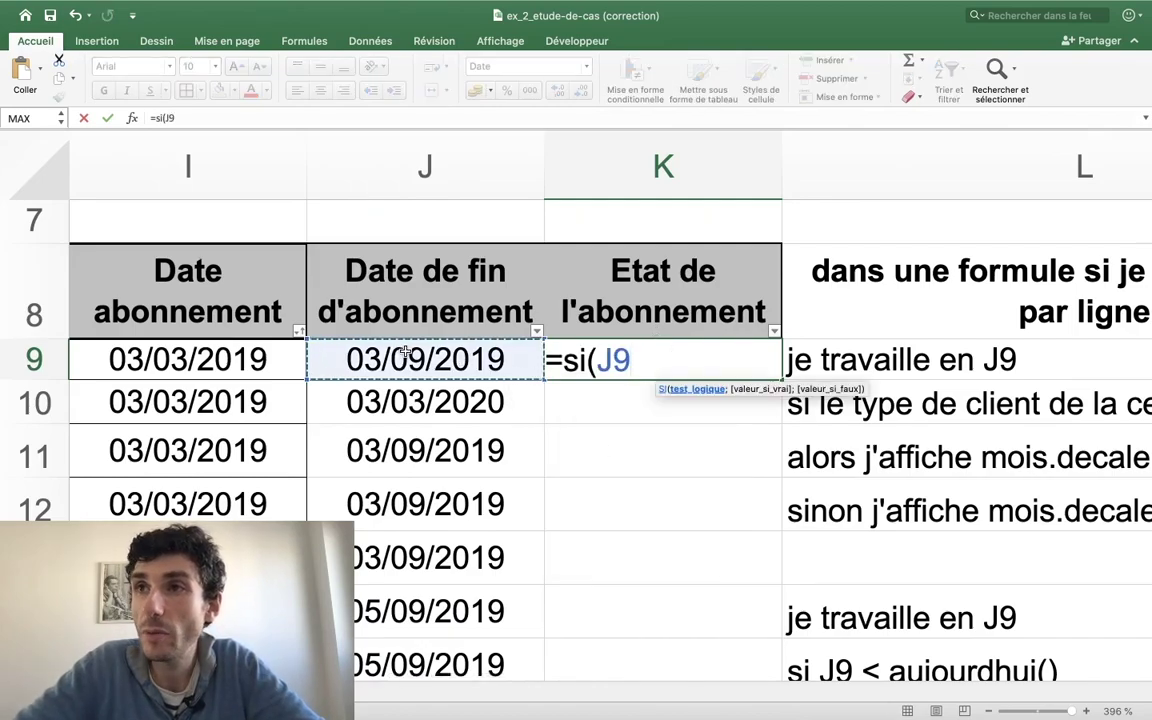
{"action": "type", "text": "<"}
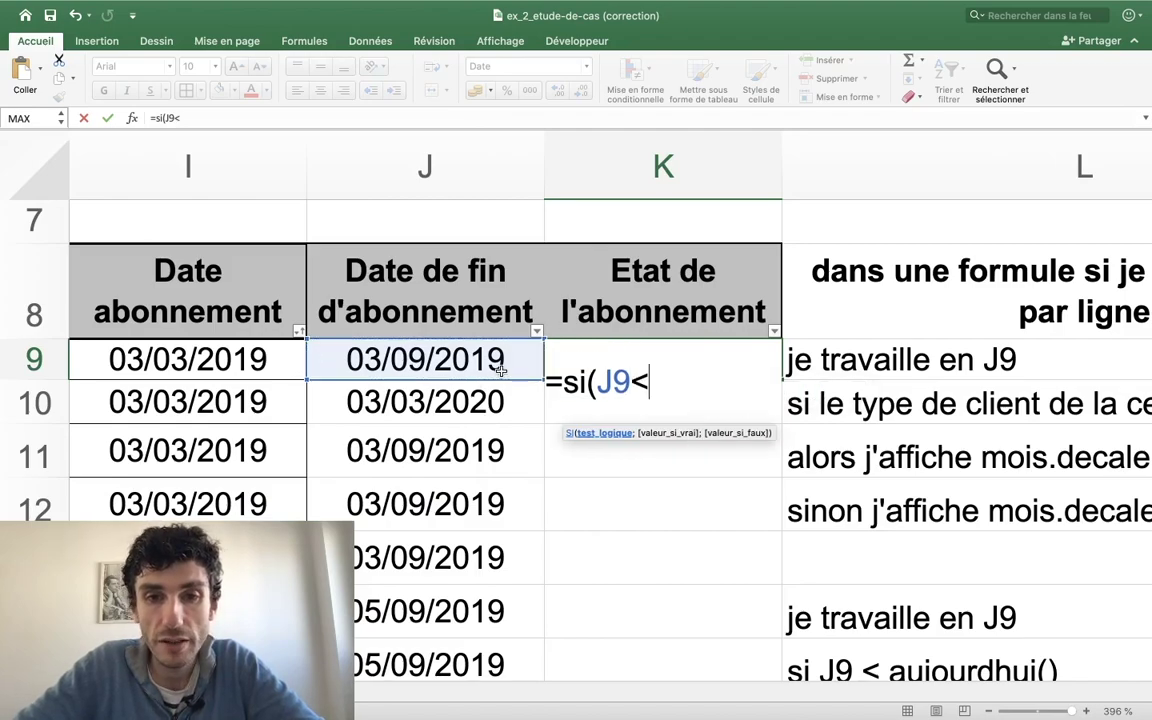
{"action": "type", "text": "aujour"}
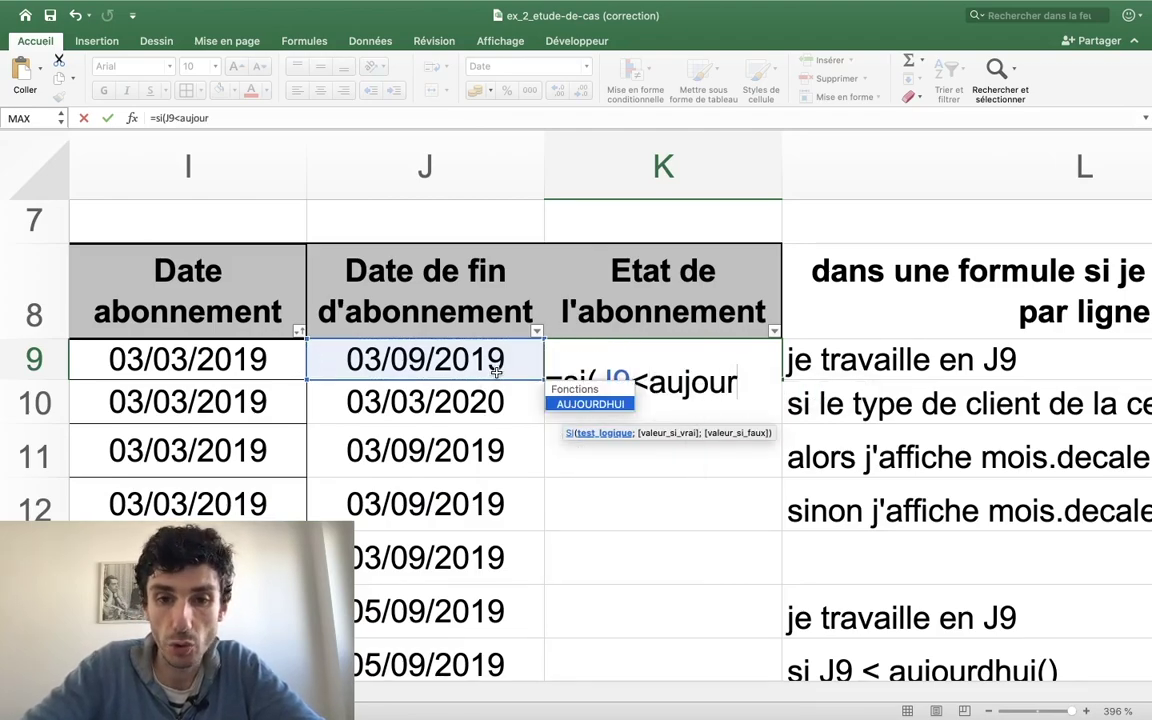
{"action": "double_click", "coordinate": [587, 402]}
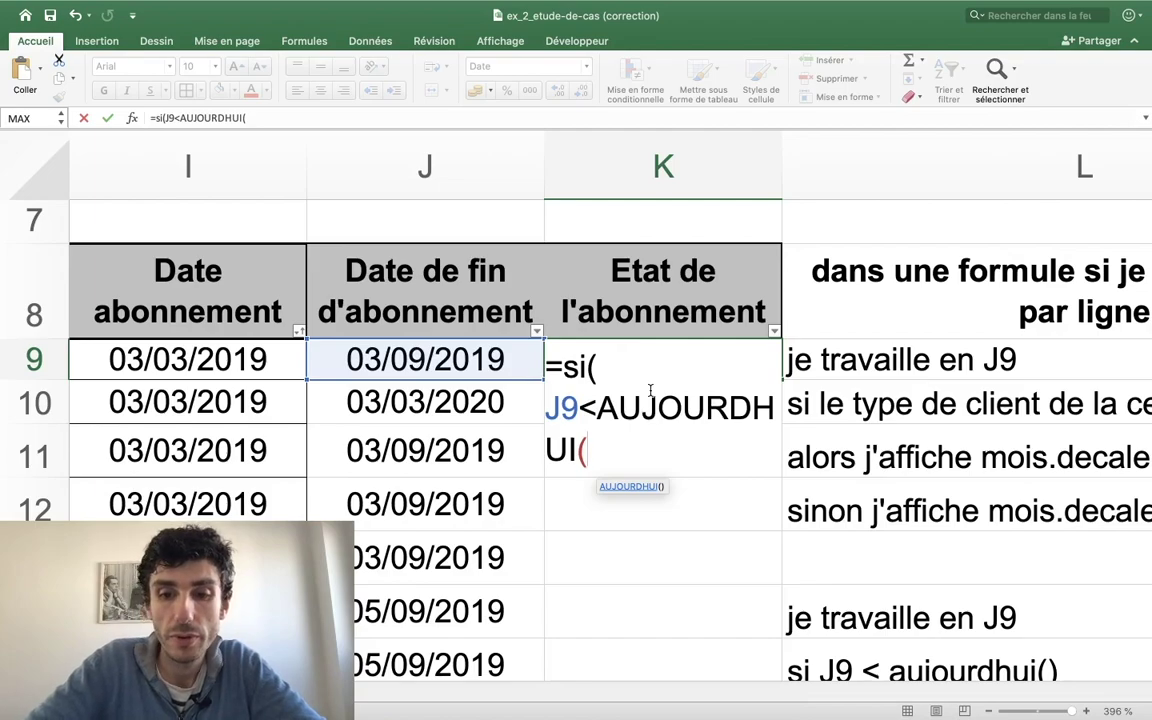
Finish K9 as =SI(J9<AUJOURDHUI();"expiré";"en cours") and confirm it.
{"action": "type", "text": ");"}
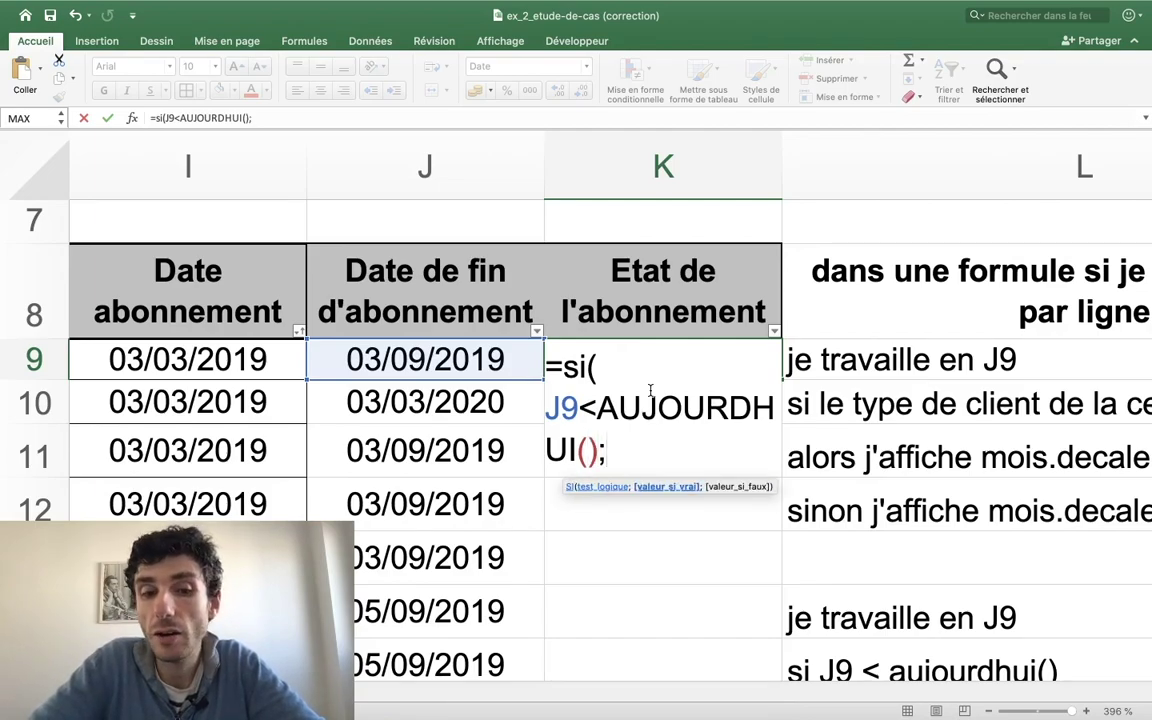
{"action": "type", "text": "expiré"}
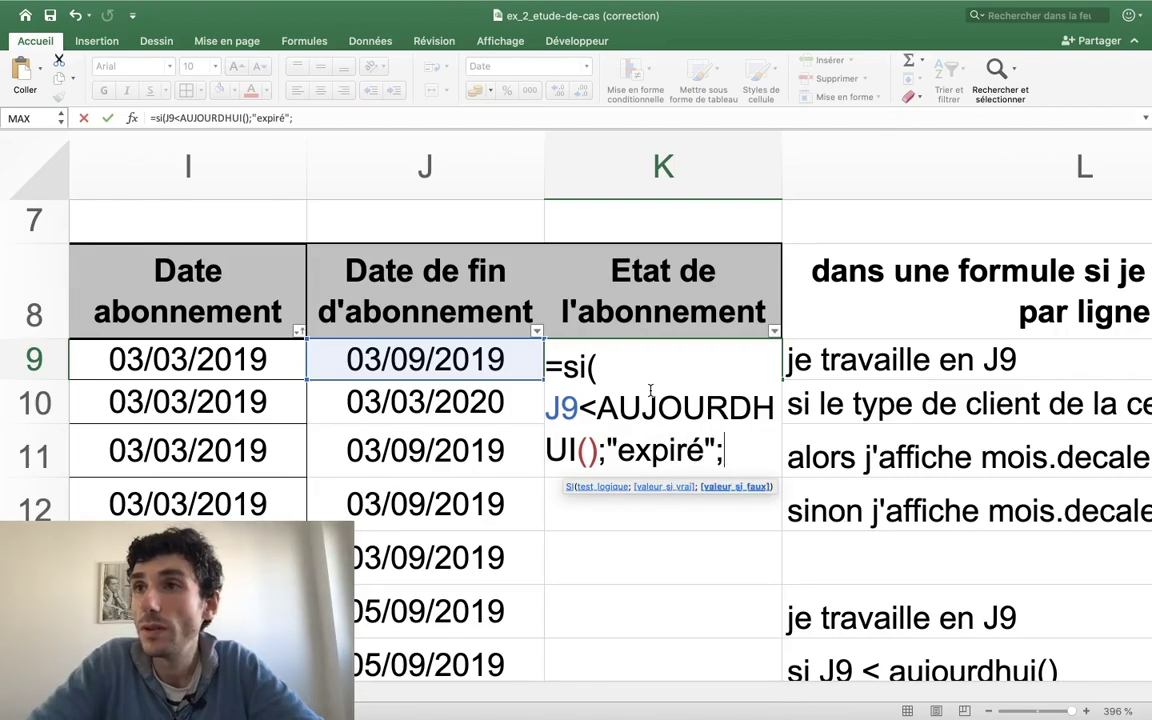
{"action": "type", "text": "e"}
{"action": "key", "text": "BackSpace"}
{"action": "type", "text": "\""}
{"action": "type", "text": "enc"}
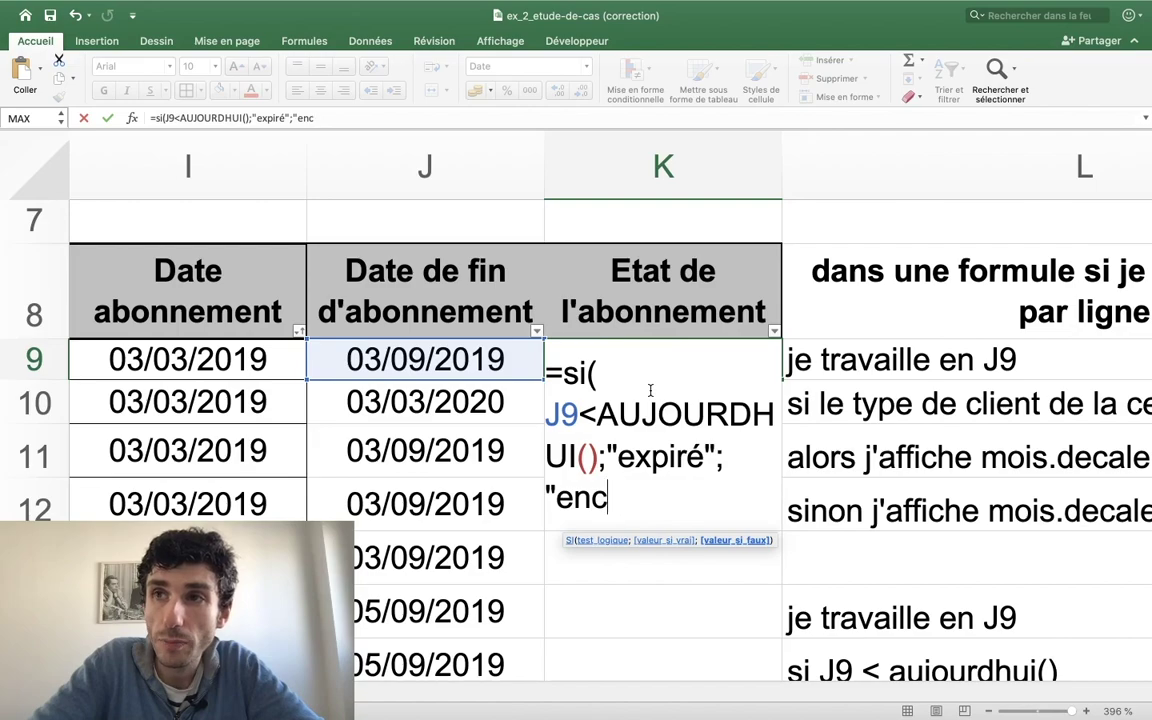
{"action": "key", "text": "BackSpace"}
{"action": "key", "text": "BackSpace"}
{"action": "type", "text": "n cours"}
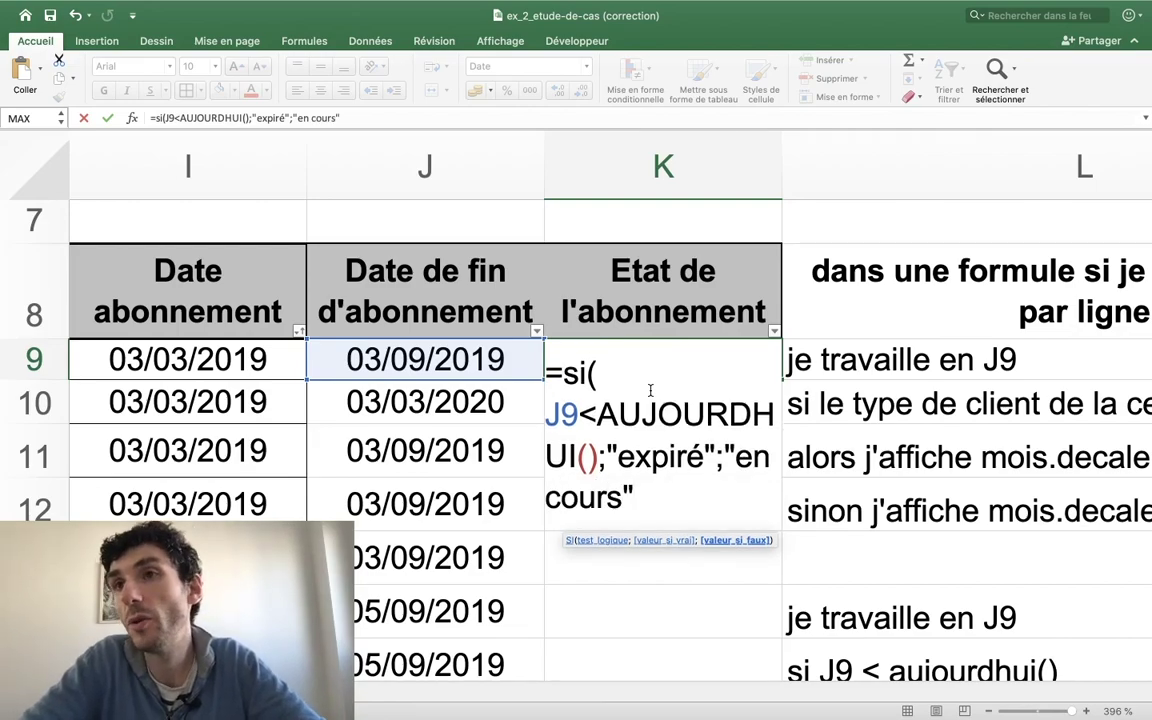
{"action": "type", "text": ")"}
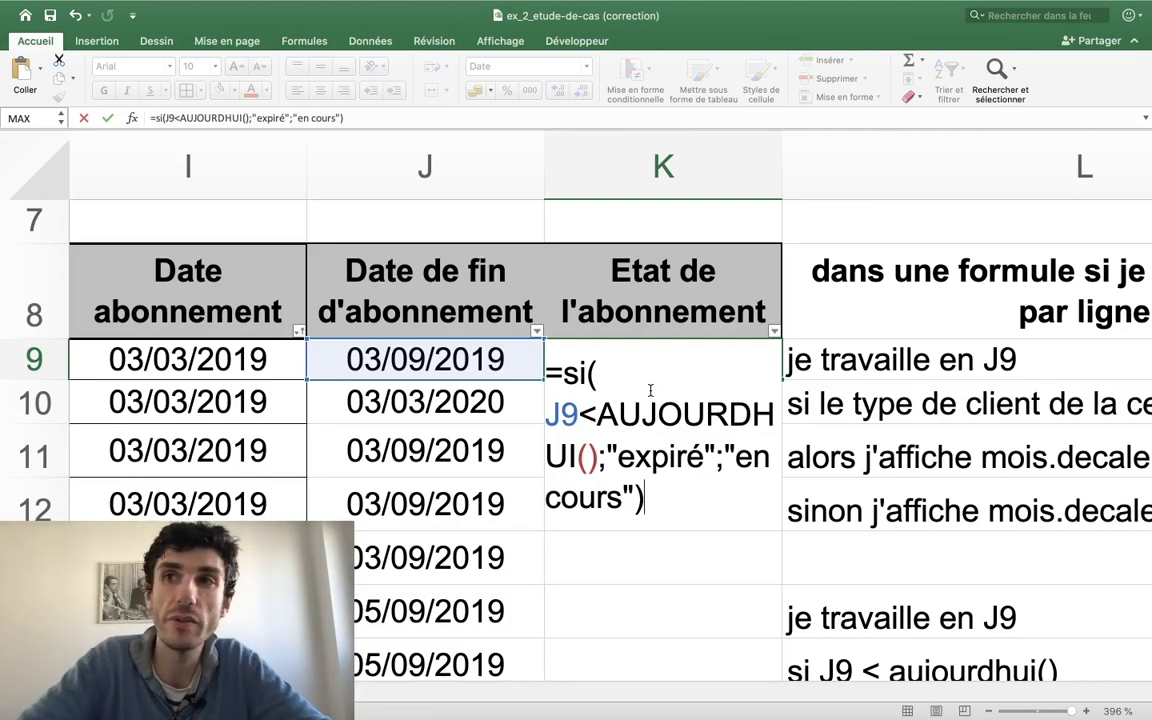
{"action": "key", "text": "Return"}
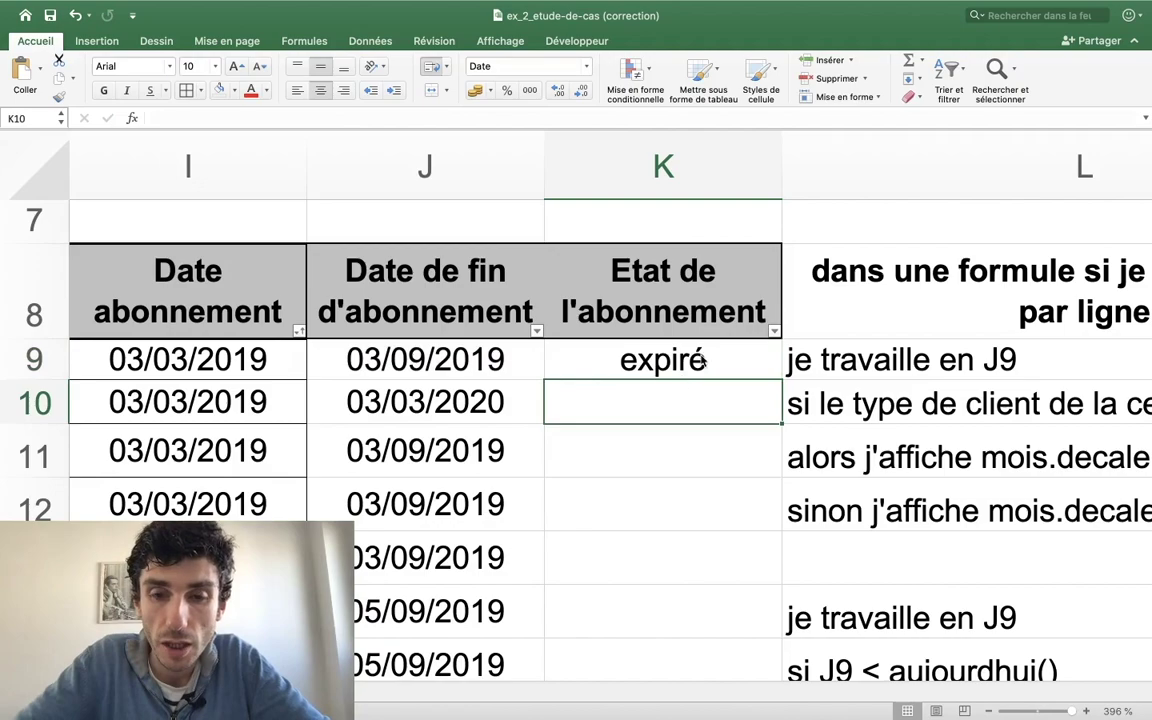
Fill the K9 formula down the whole Etat de l'abonnement column and check the results.
{"action": "left_click", "coordinate": [697, 358]}
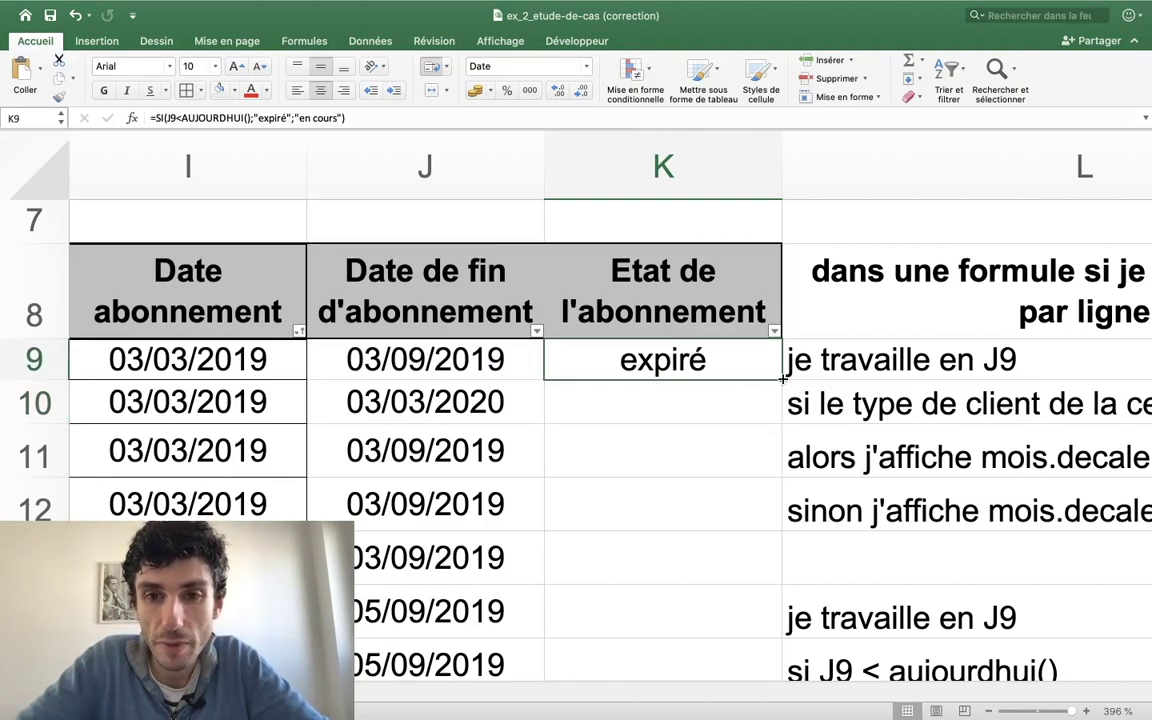
{"action": "double_click", "coordinate": [783, 378]}
{"action": "scroll", "coordinate": [715, 510], "scroll_direction": "down", "scroll_amount": 3}
{"action": "scroll", "coordinate": [715, 510], "scroll_direction": "down", "scroll_amount": 2}
{"action": "scroll", "coordinate": [718, 507], "scroll_direction": "down", "scroll_amount": 2}
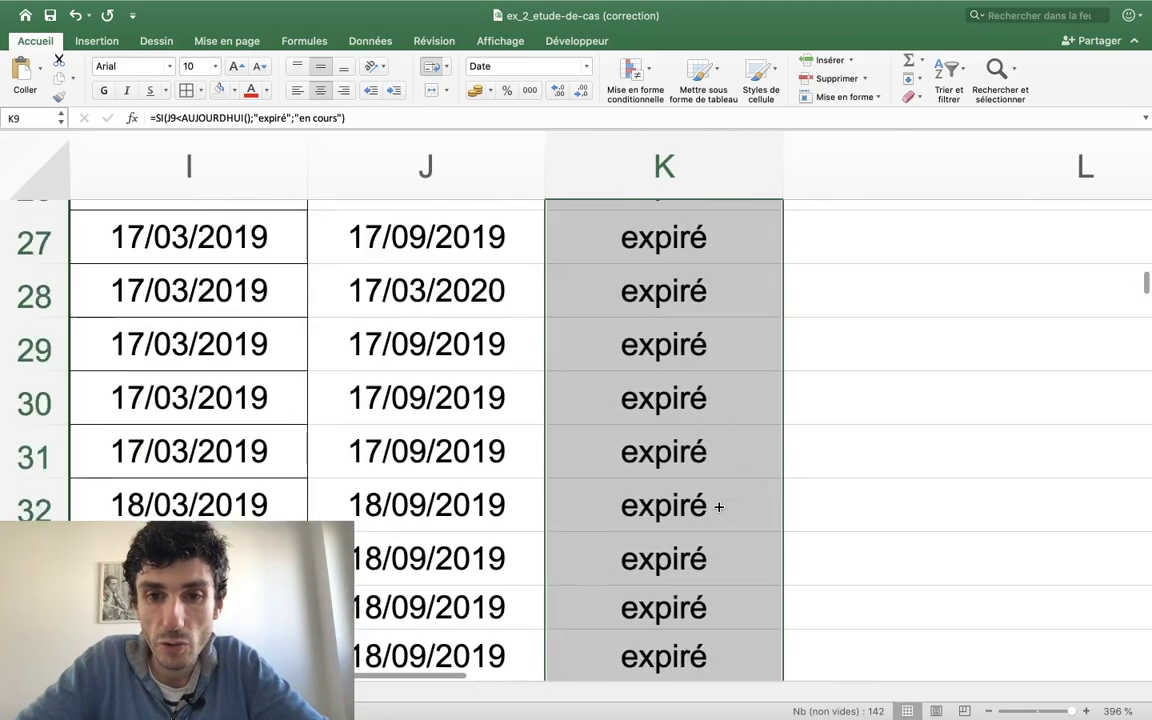
{"action": "scroll", "coordinate": [718, 507], "scroll_direction": "down", "scroll_amount": 5}
{"action": "scroll", "coordinate": [718, 507], "scroll_direction": "down", "scroll_amount": 4}
{"action": "scroll", "coordinate": [718, 507], "scroll_direction": "up", "scroll_amount": 4}
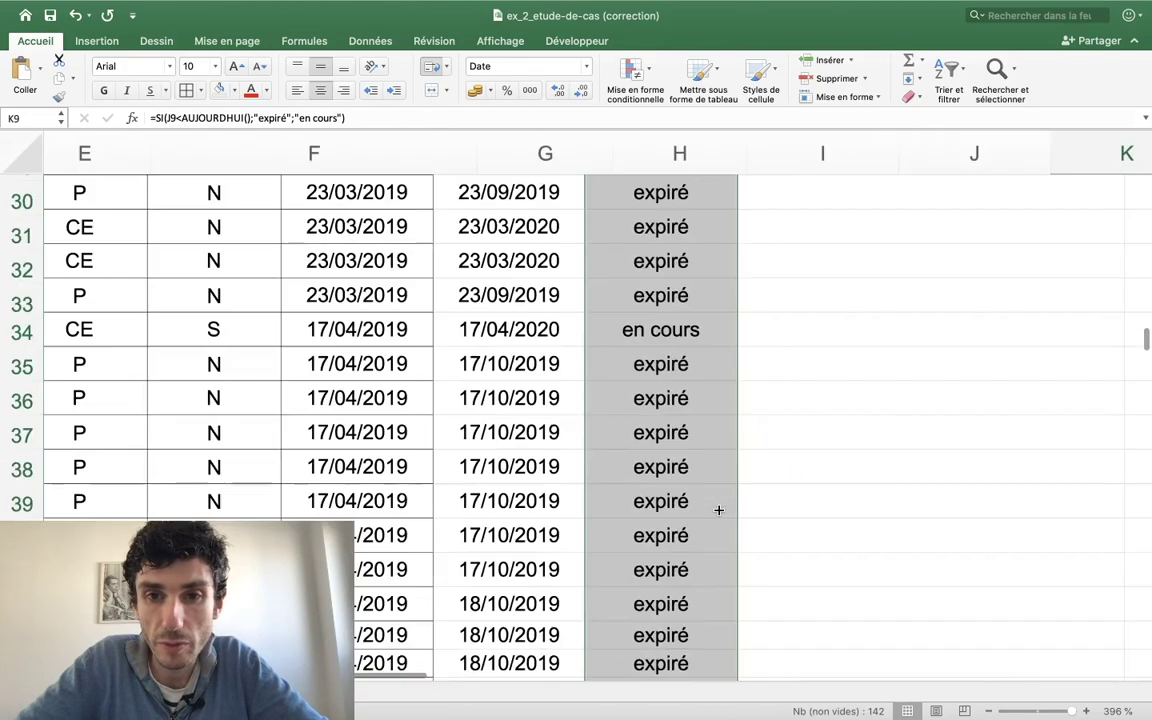
{"action": "scroll", "coordinate": [718, 510], "scroll_direction": "down", "scroll_amount": 3}
{"action": "scroll", "coordinate": [718, 510], "scroll_direction": "down", "scroll_amount": 4}
{"action": "scroll", "coordinate": [718, 510], "scroll_direction": "down", "scroll_amount": 5}
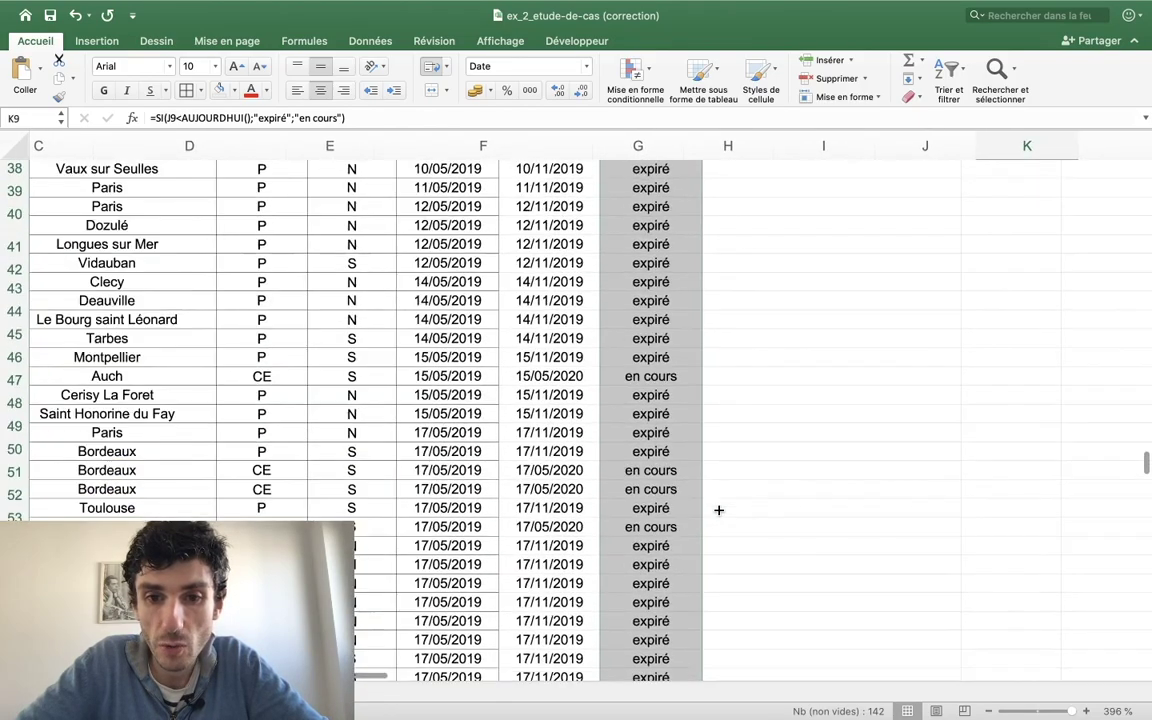
{"action": "scroll", "coordinate": [718, 510], "scroll_direction": "down", "scroll_amount": 3}
{"action": "scroll", "coordinate": [718, 510], "scroll_direction": "down", "scroll_amount": 4}
{"action": "scroll", "coordinate": [718, 510], "scroll_direction": "down", "scroll_amount": 2}
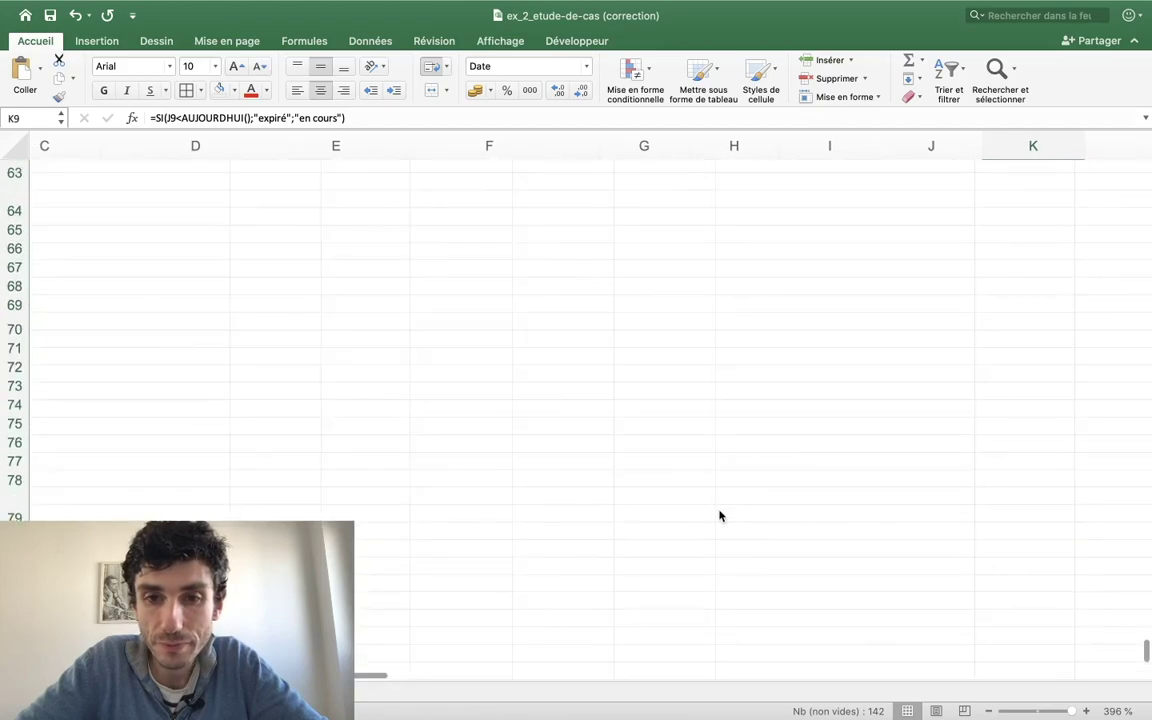
{"action": "scroll", "coordinate": [718, 514], "scroll_direction": "down", "scroll_amount": 4}
{"action": "scroll", "coordinate": [718, 514], "scroll_direction": "down", "scroll_amount": 4}
{"action": "scroll", "coordinate": [725, 510], "scroll_direction": "down", "scroll_amount": 6}
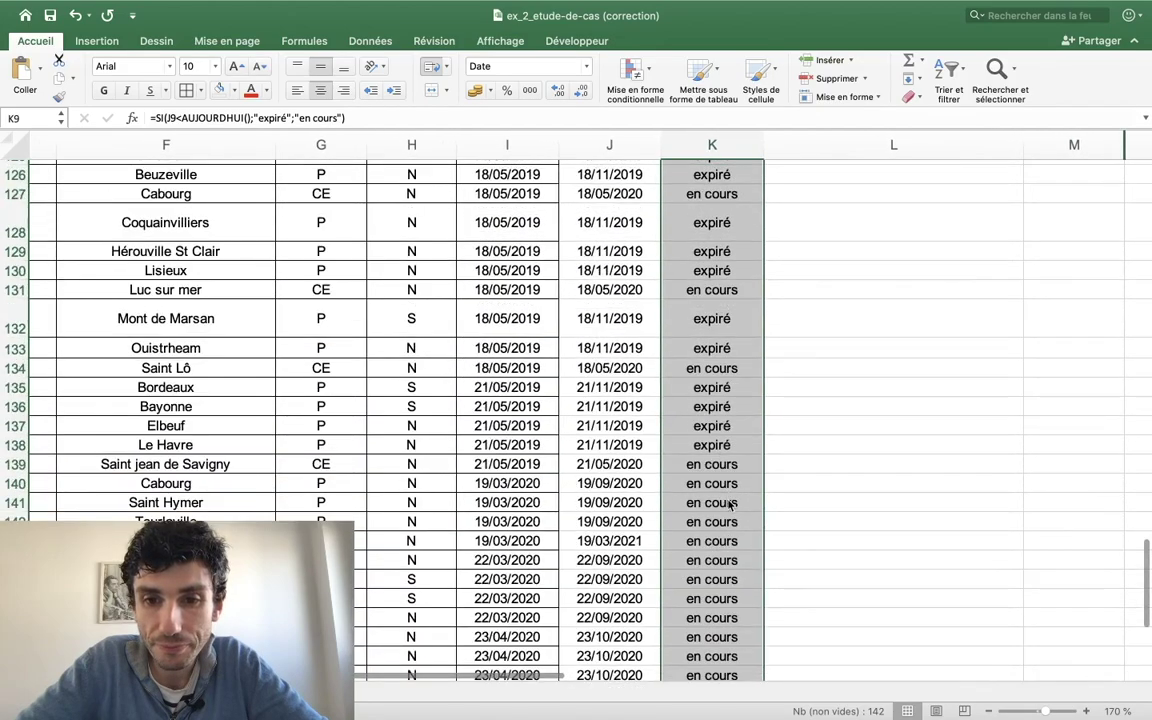
{"action": "scroll", "coordinate": [730, 505], "scroll_direction": "up", "scroll_amount": 3}
{"action": "scroll", "coordinate": [730, 505], "scroll_direction": "up", "scroll_amount": 10}
{"action": "scroll", "coordinate": [730, 505], "scroll_direction": "up", "scroll_amount": 10}
{"action": "scroll", "coordinate": [730, 505], "scroll_direction": "right", "scroll_amount": 2}
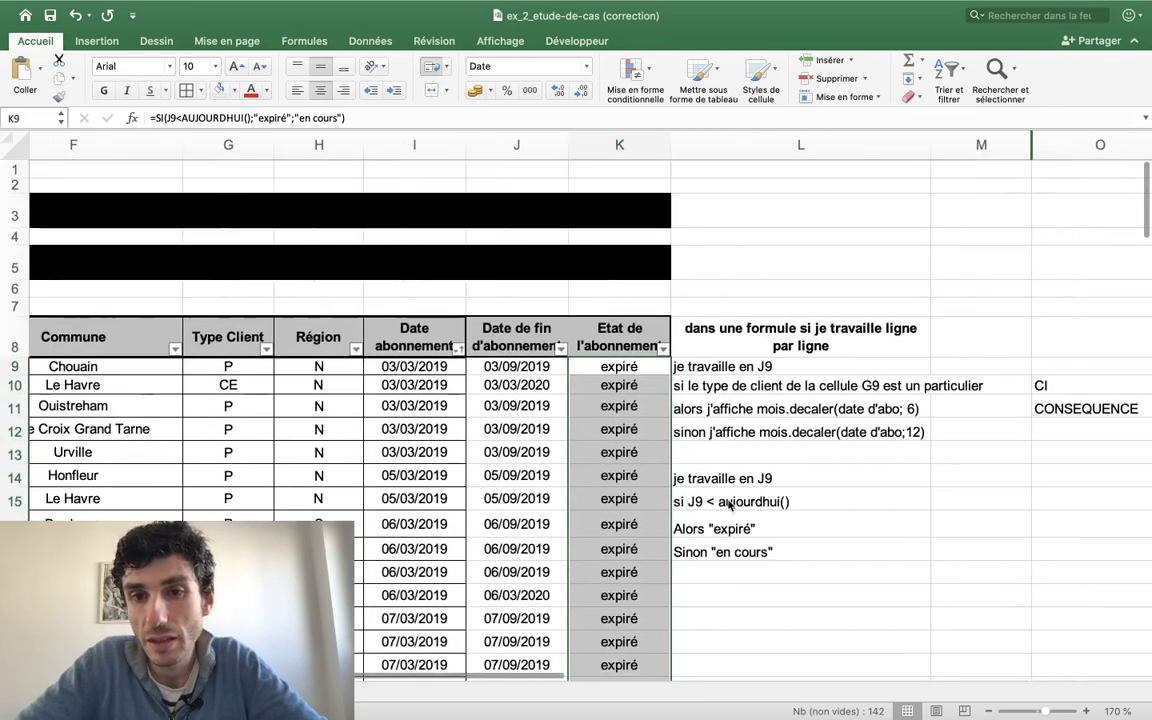
{"action": "scroll", "coordinate": [730, 505], "scroll_direction": "right", "scroll_amount": 5}
{"action": "scroll", "coordinate": [730, 505], "scroll_direction": "right", "scroll_amount": 3}
{"action": "scroll", "coordinate": [730, 505], "scroll_direction": "right", "scroll_amount": 1}
{"action": "scroll", "coordinate": [728, 500], "scroll_direction": "right", "scroll_amount": 1}
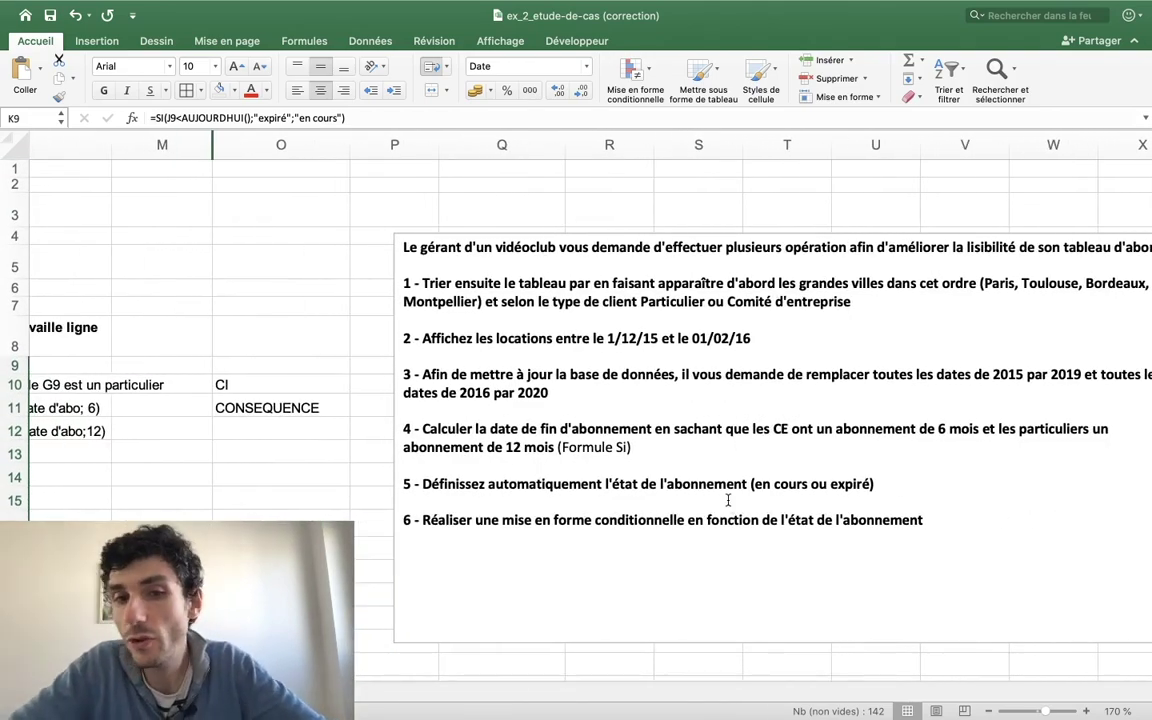
{"action": "scroll", "coordinate": [728, 500], "scroll_direction": "left", "scroll_amount": 3}
{"action": "scroll", "coordinate": [728, 500], "scroll_direction": "left", "scroll_amount": 6}
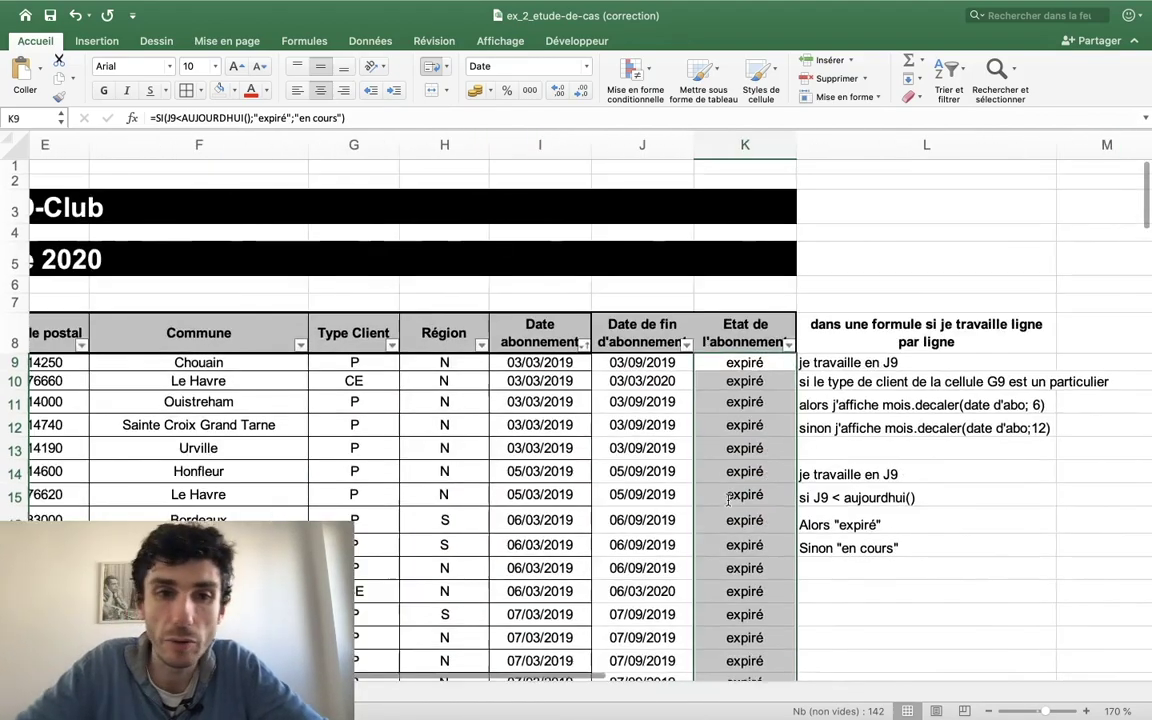
{"action": "scroll", "coordinate": [728, 500], "scroll_direction": "right", "scroll_amount": 2}
{"action": "scroll", "coordinate": [728, 500], "scroll_direction": "down", "scroll_amount": 1}
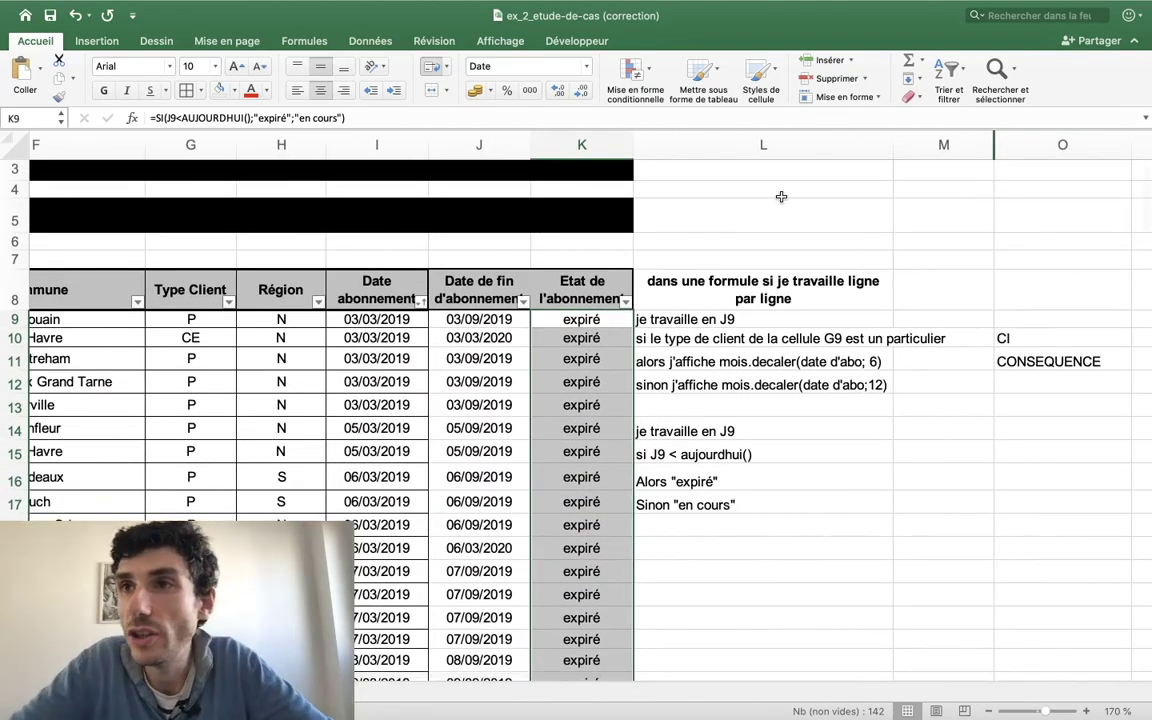
{"action": "scroll", "coordinate": [551, 443], "scroll_direction": "down", "scroll_amount": 15}
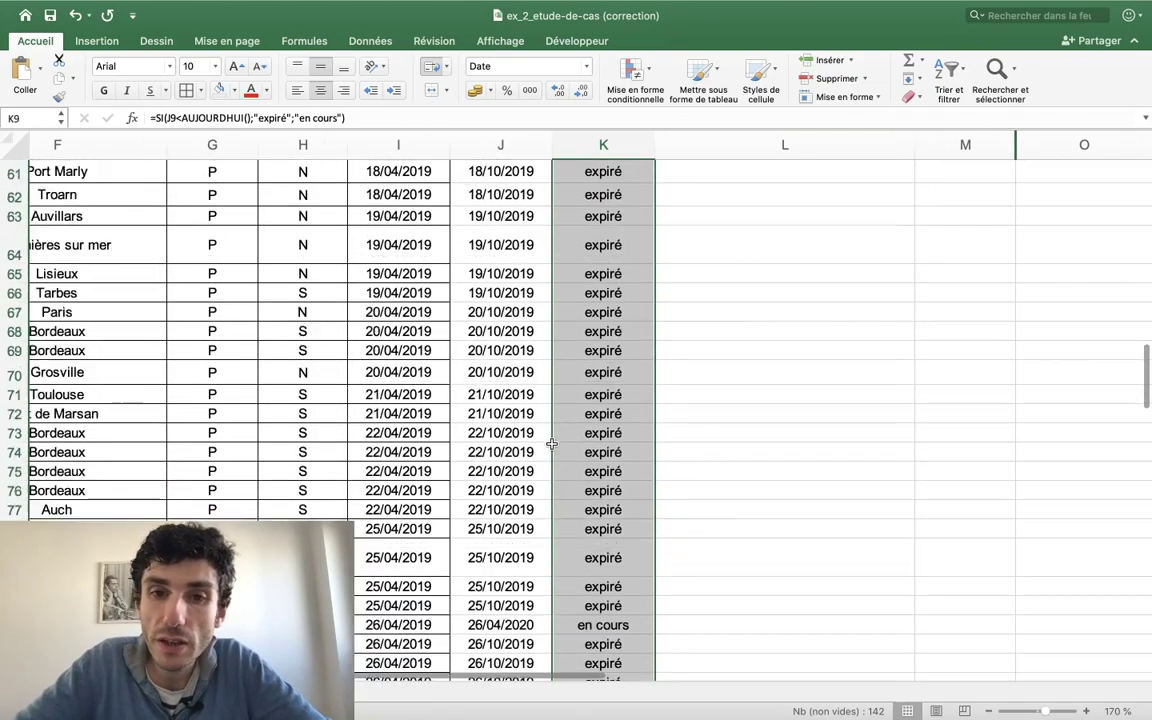
{"action": "scroll", "coordinate": [551, 443], "scroll_direction": "down", "scroll_amount": 15}
{"action": "scroll", "coordinate": [548, 442], "scroll_direction": "up", "scroll_amount": 12}
{"action": "scroll", "coordinate": [548, 442], "scroll_direction": "up", "scroll_amount": 18}
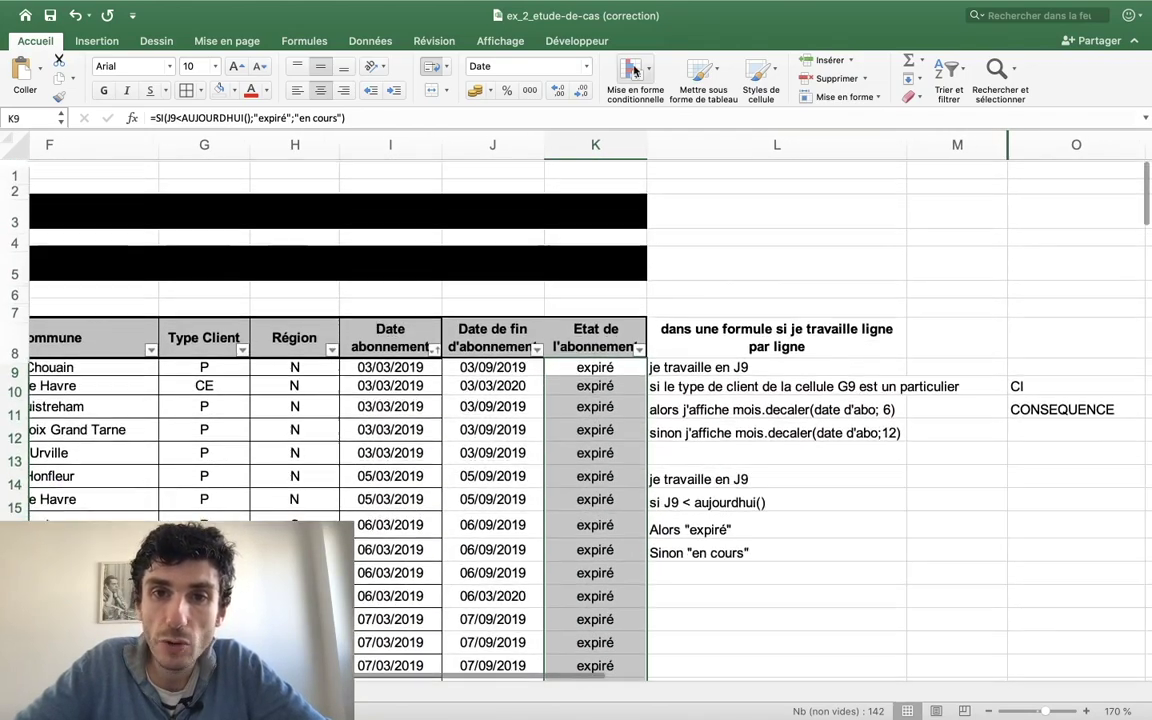
Start a Règles de surlignage des cellules > Égal à… rule for cells equal to expiré.
{"action": "left_click", "coordinate": [634, 70]}
{"action": "mouse_move", "coordinate": [652, 100]}
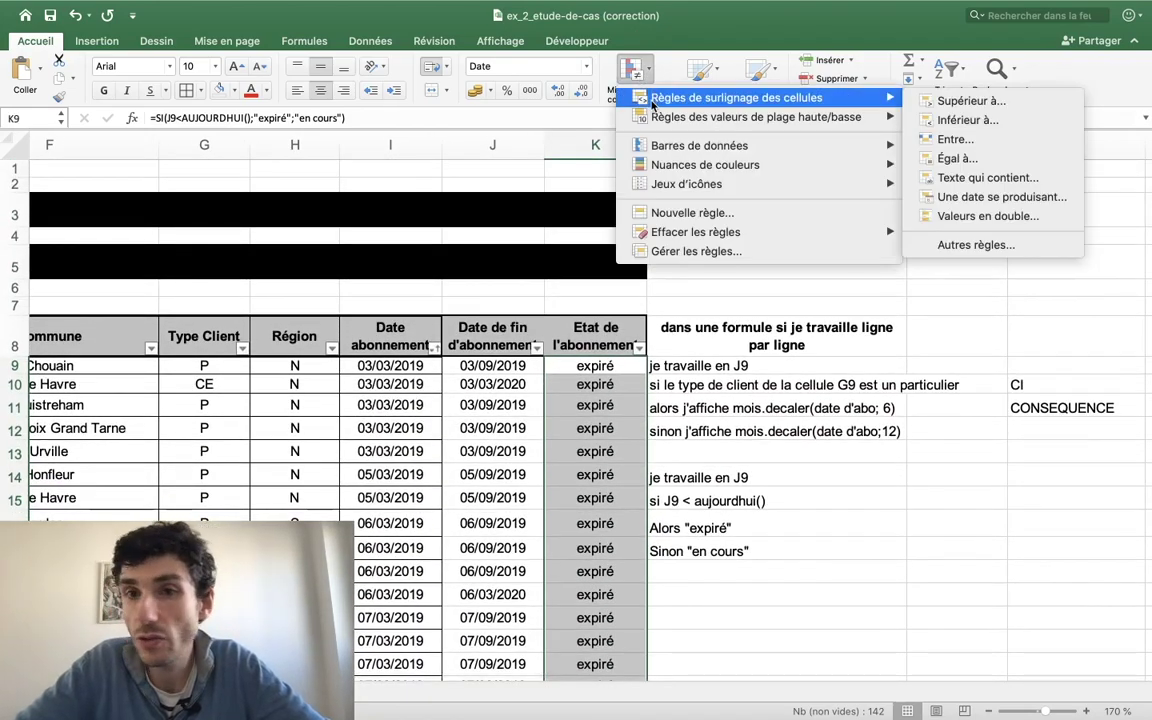
{"action": "mouse_move", "coordinate": [718, 124]}
{"action": "mouse_move", "coordinate": [757, 106]}
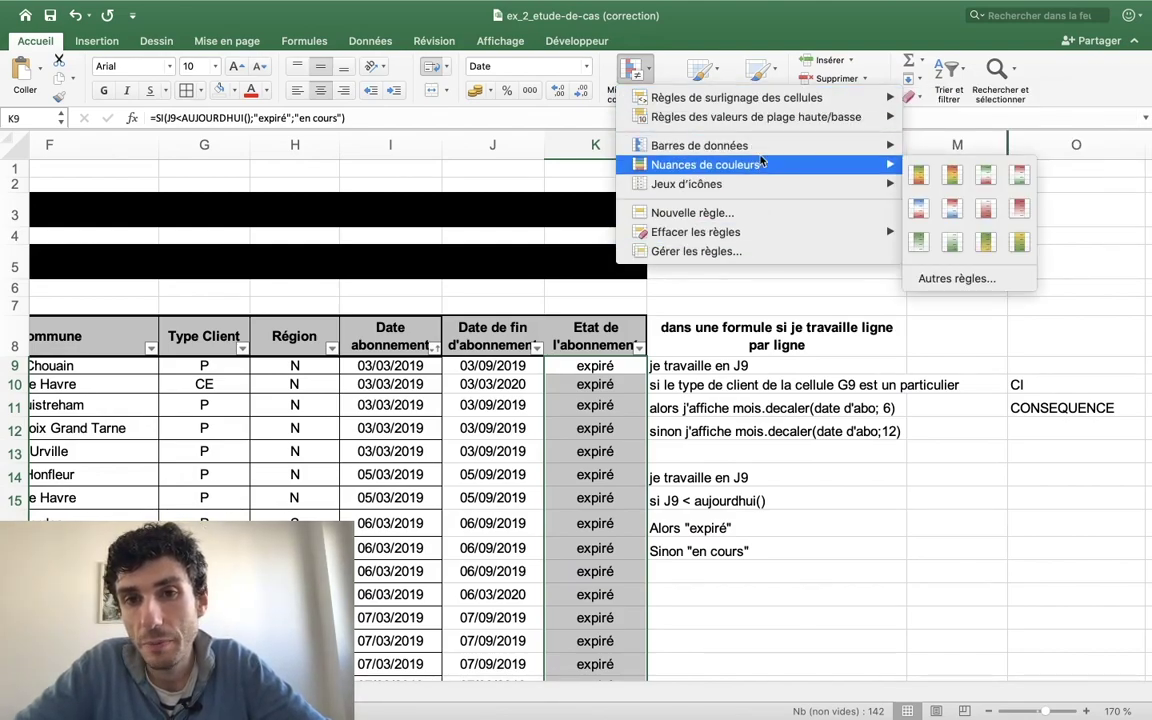
{"action": "mouse_move", "coordinate": [761, 152]}
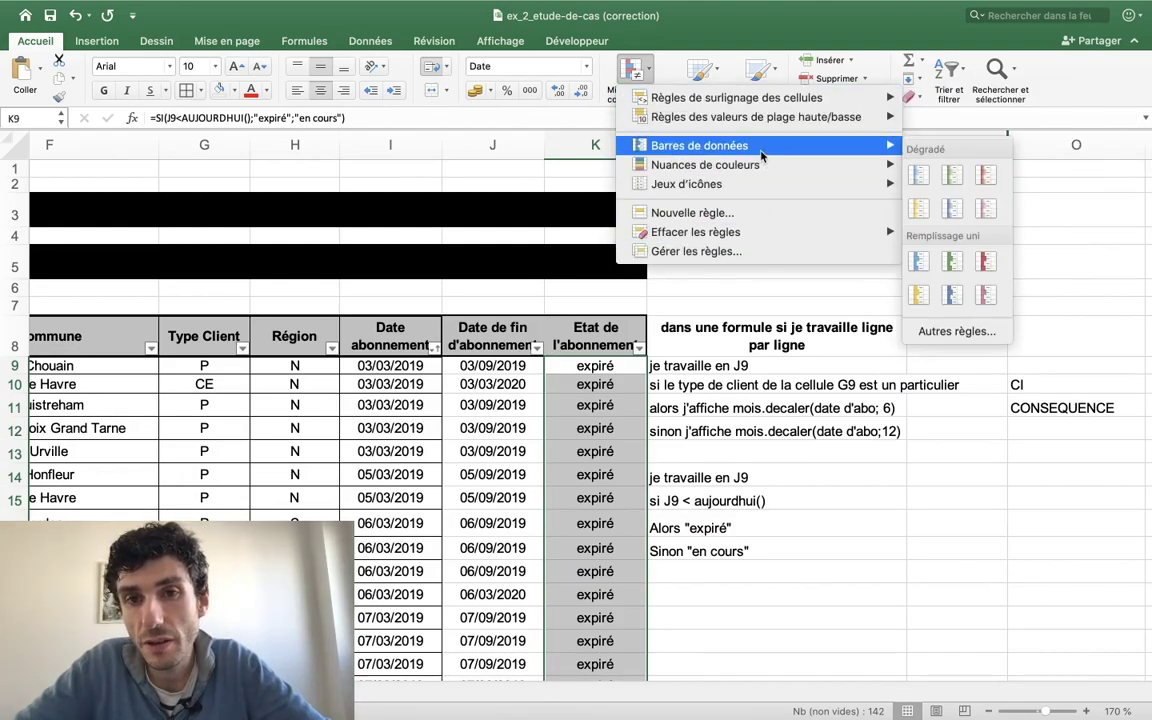
{"action": "left_click", "coordinate": [636, 76]}
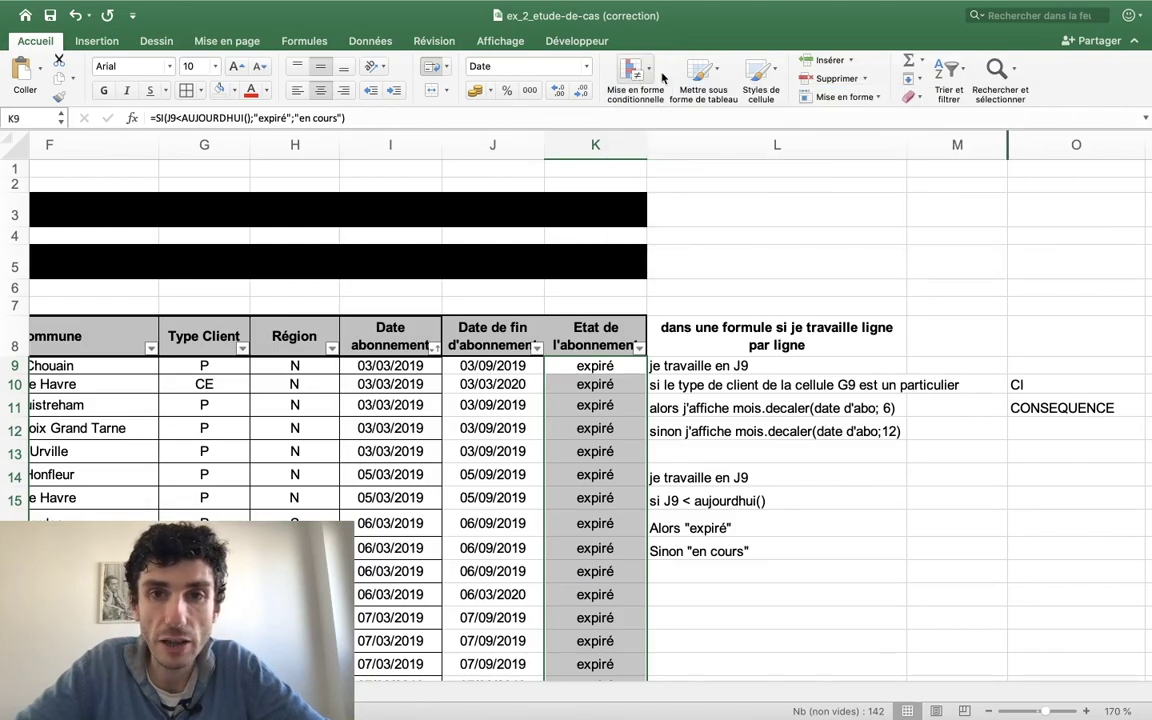
{"action": "left_click", "coordinate": [629, 88]}
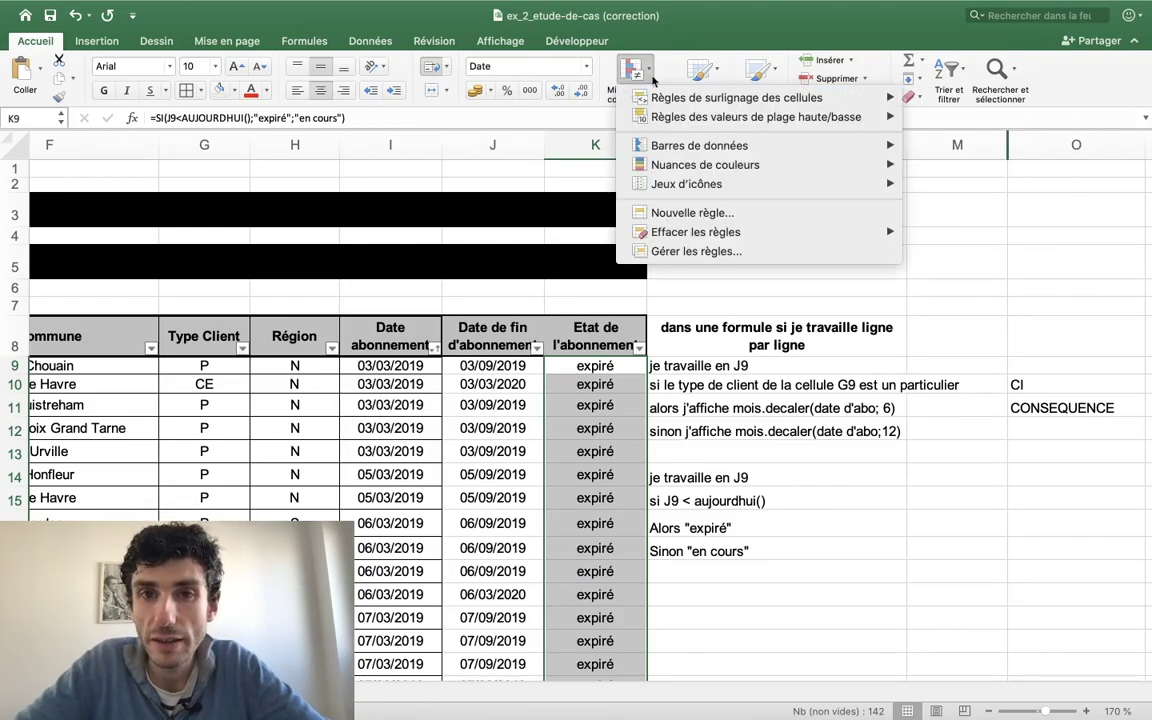
{"action": "mouse_move", "coordinate": [673, 145]}
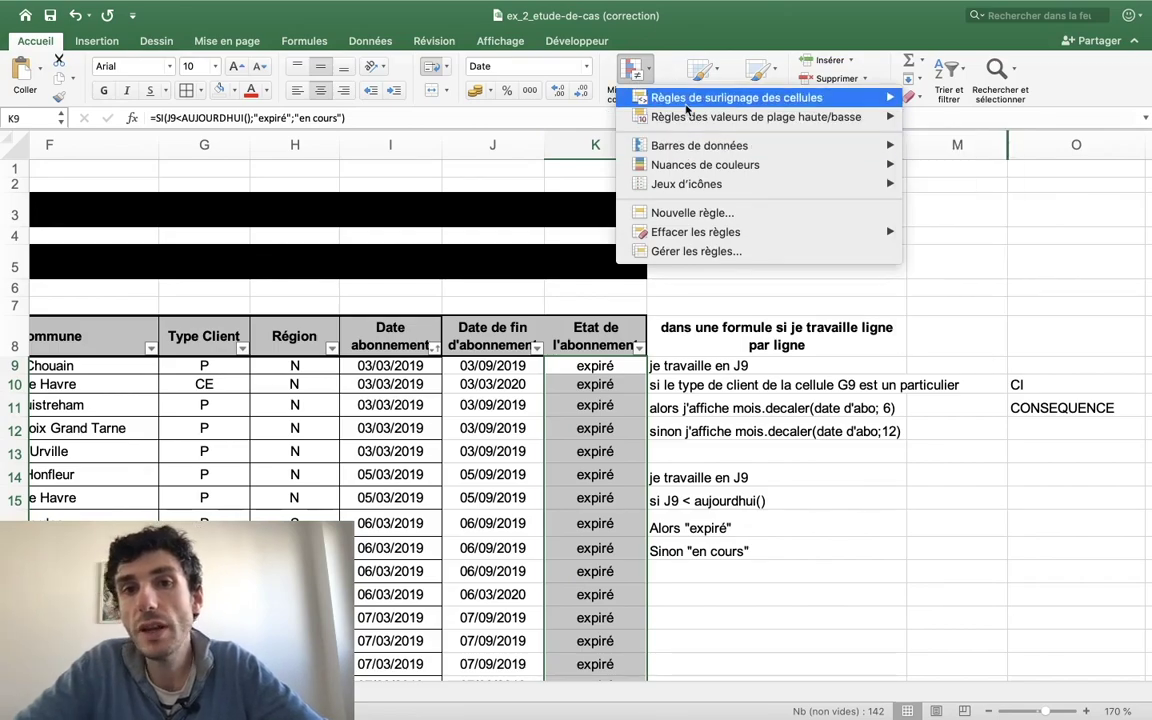
{"action": "mouse_move", "coordinate": [687, 107]}
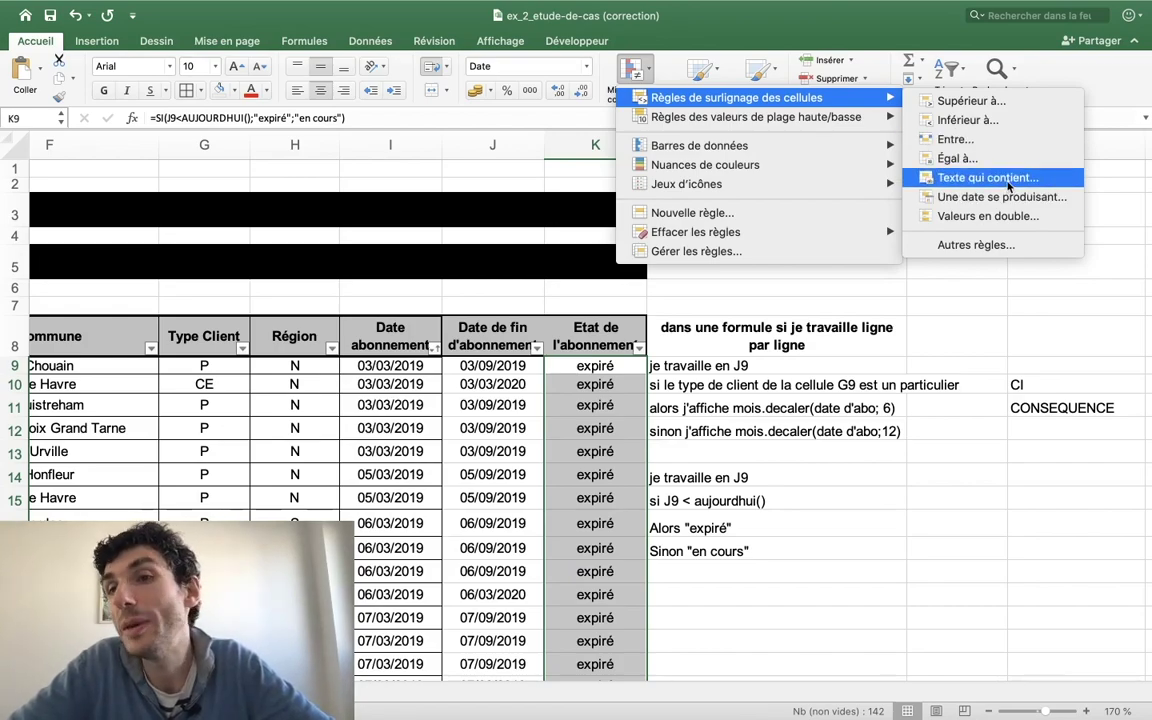
{"action": "left_click", "coordinate": [963, 160]}
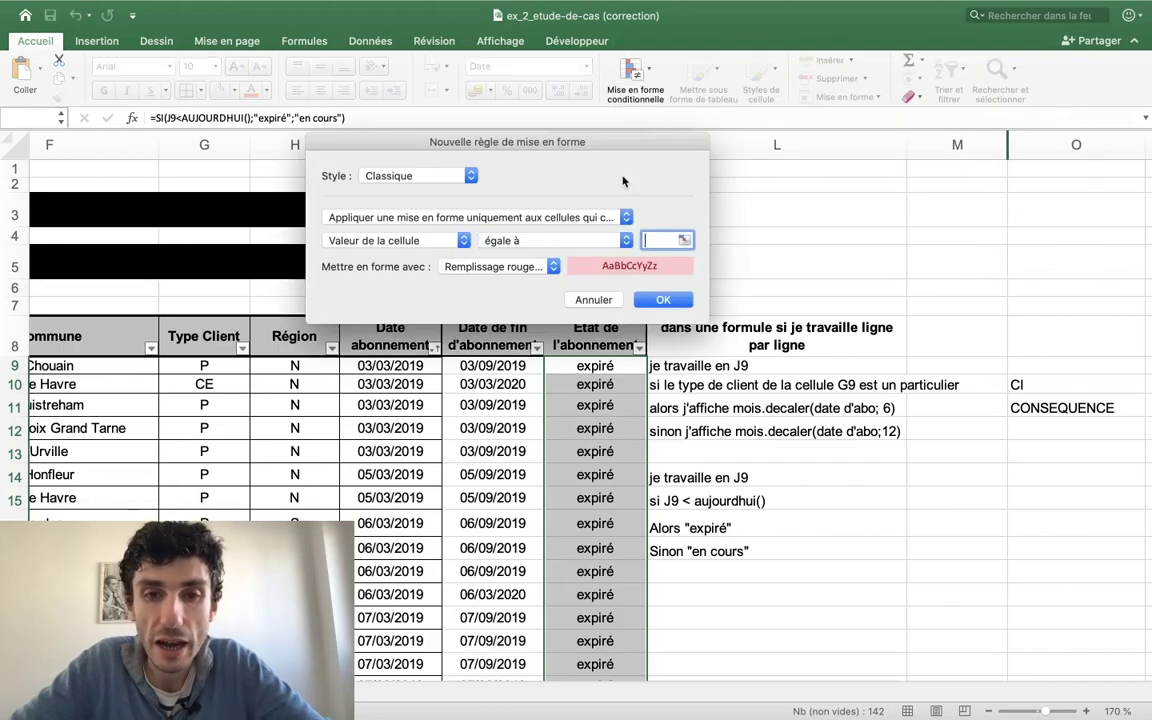
{"action": "type", "text": "expiré"}
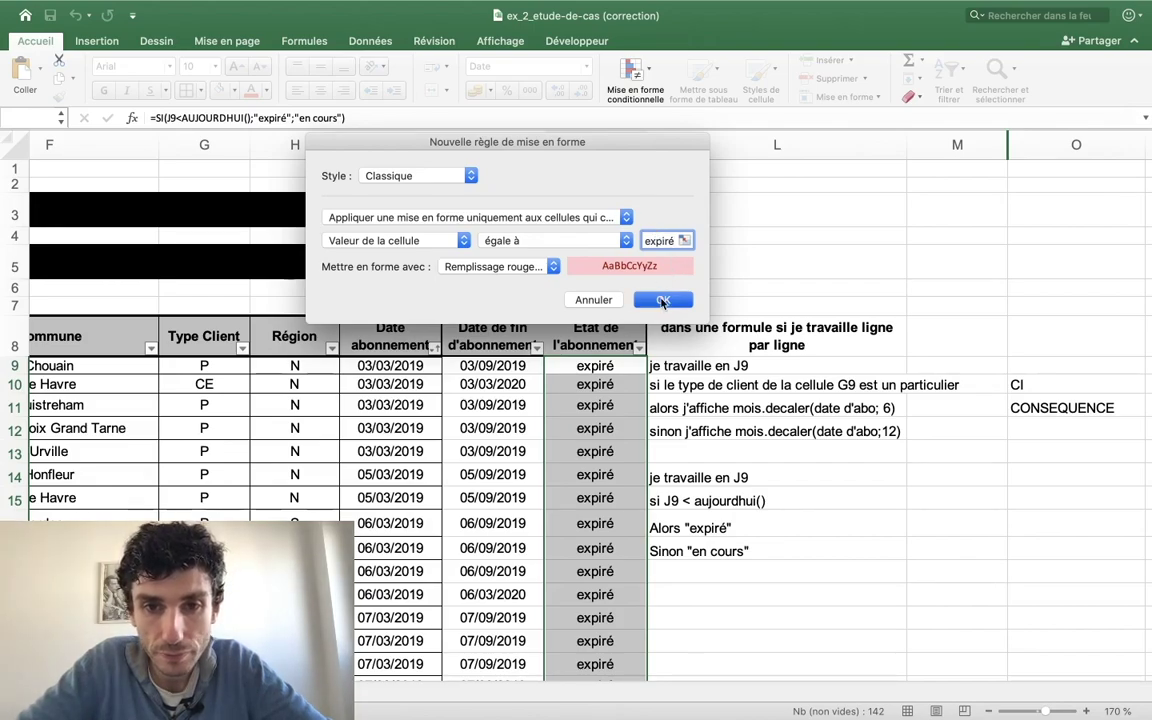
Apply the red-fill rule to the expiré cells and review the status column.
{"action": "left_click", "coordinate": [663, 300]}
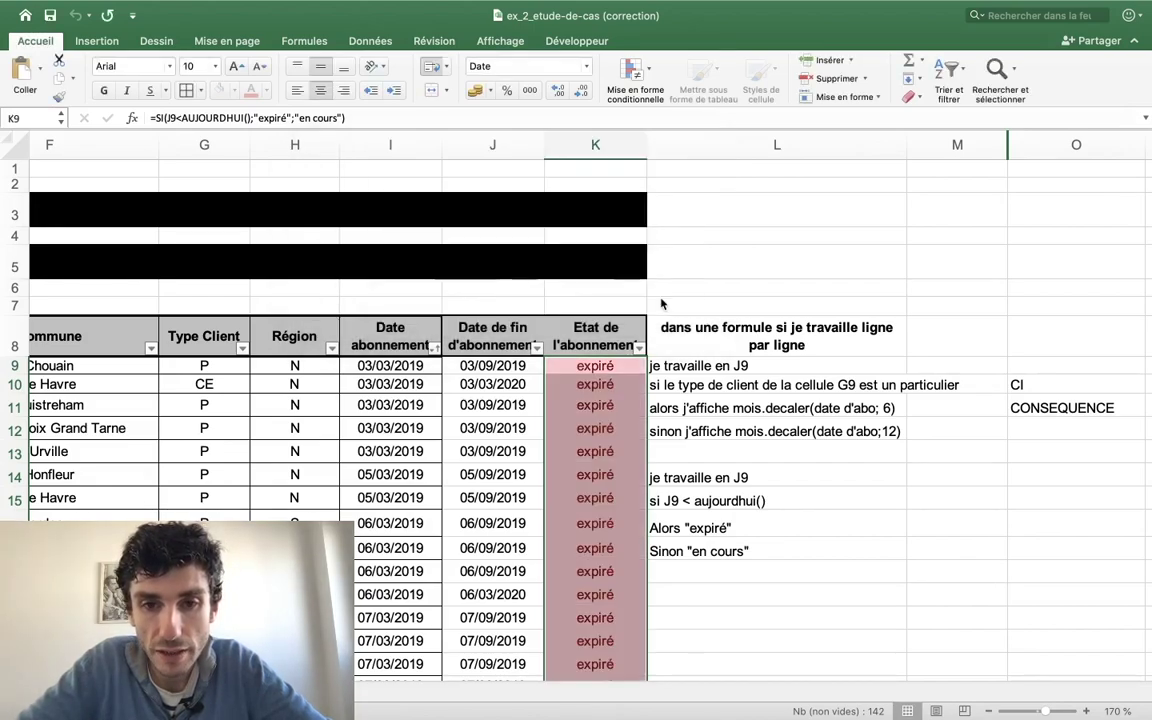
{"action": "scroll", "coordinate": [662, 303], "scroll_direction": "down", "scroll_amount": 10}
{"action": "scroll", "coordinate": [662, 303], "scroll_direction": "down", "scroll_amount": 3}
{"action": "scroll", "coordinate": [660, 303], "scroll_direction": "up", "scroll_amount": 5}
{"action": "scroll", "coordinate": [661, 303], "scroll_direction": "up", "scroll_amount": 10}
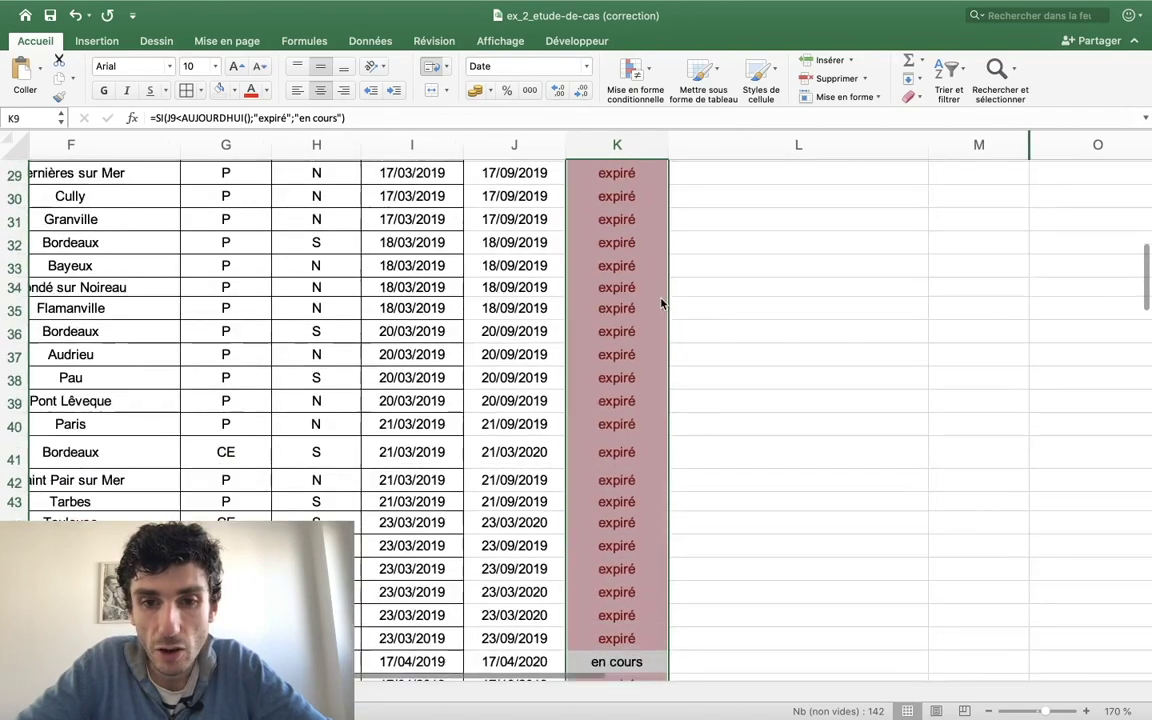
Add an Equal To rule giving "en cours" cells green fill with dark green text.
{"action": "left_click", "coordinate": [634, 70]}
{"action": "mouse_move", "coordinate": [692, 186]}
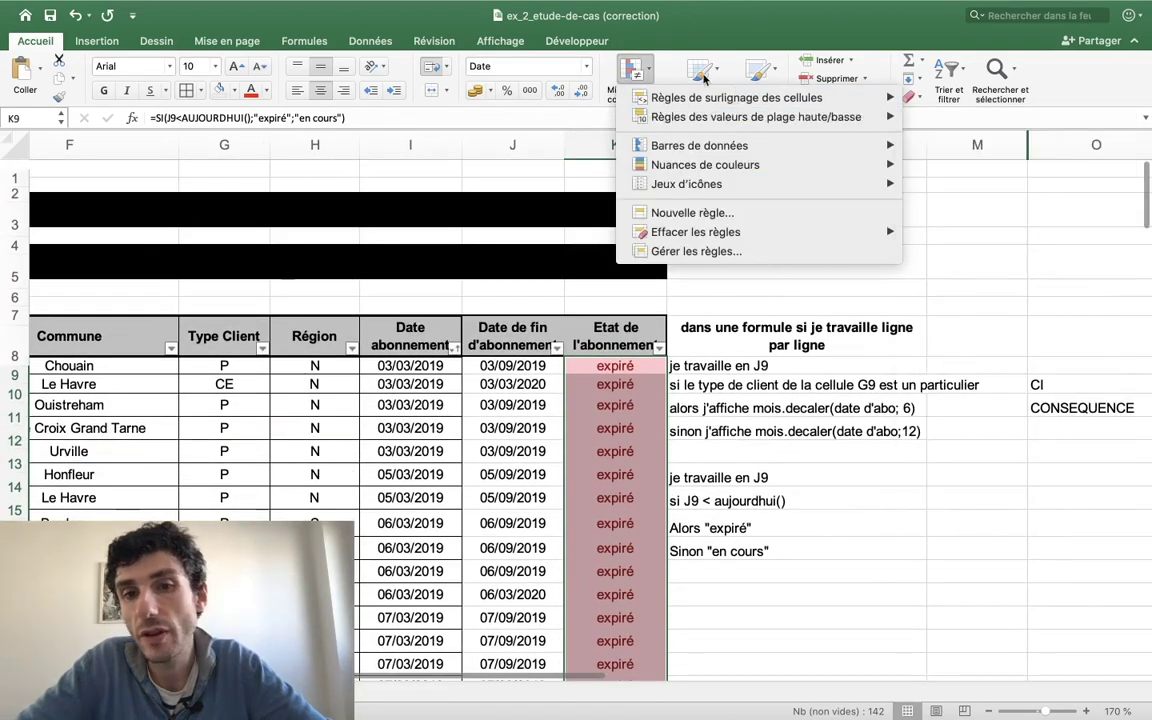
{"action": "mouse_move", "coordinate": [771, 97]}
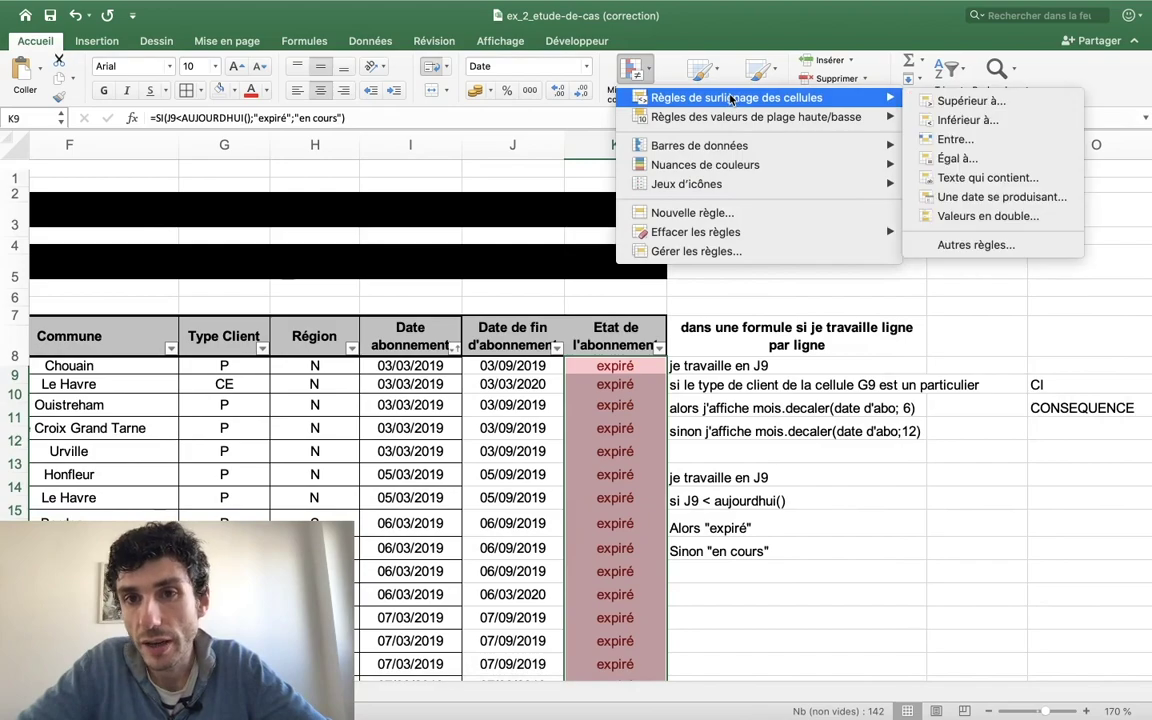
{"action": "left_click", "coordinate": [940, 160]}
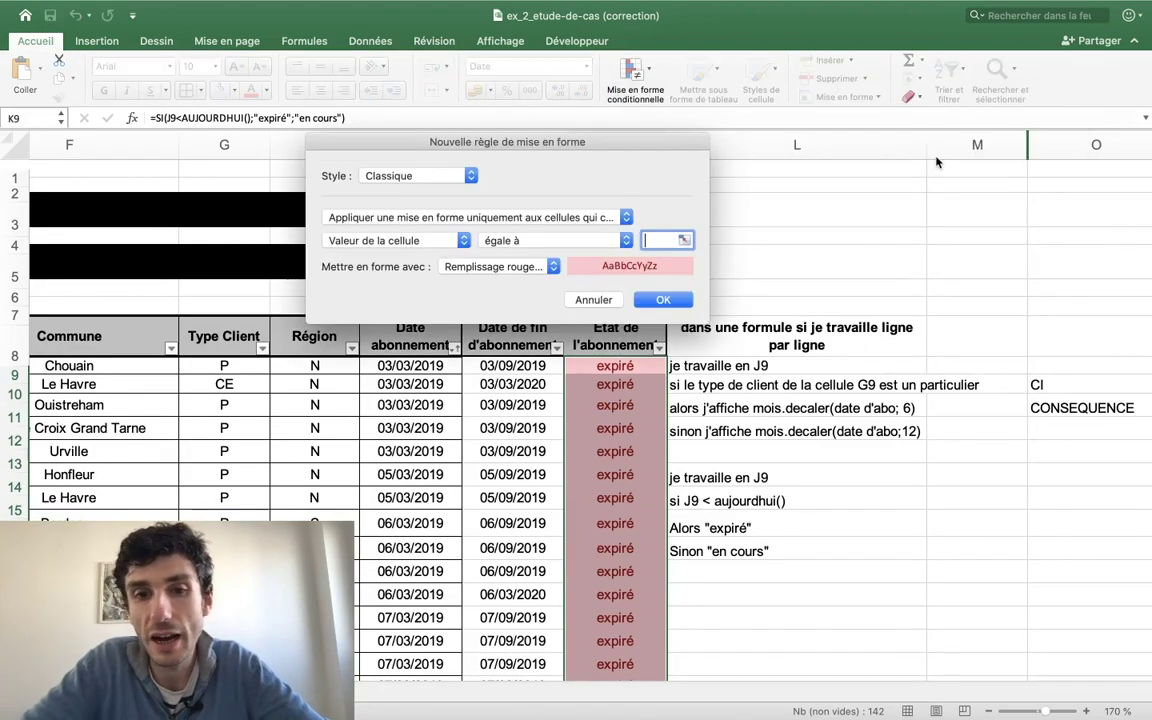
{"action": "type", "text": "en"}
{"action": "key", "text": "BackSpace"}
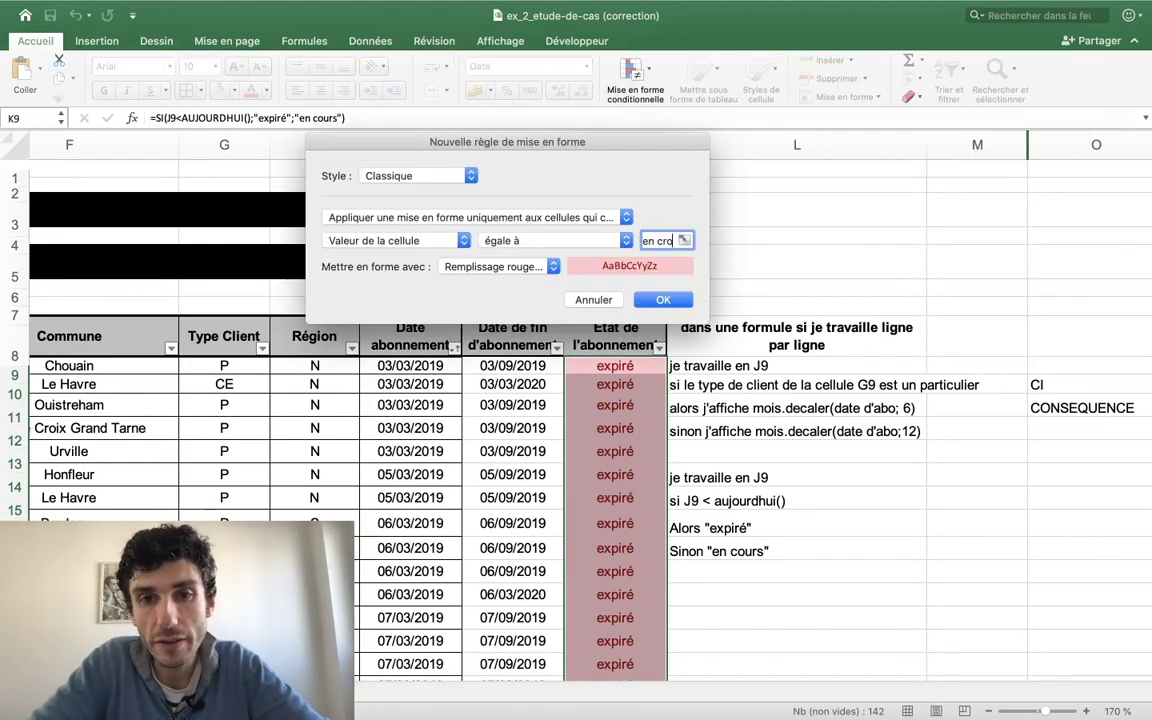
{"action": "type", "text": "s"}
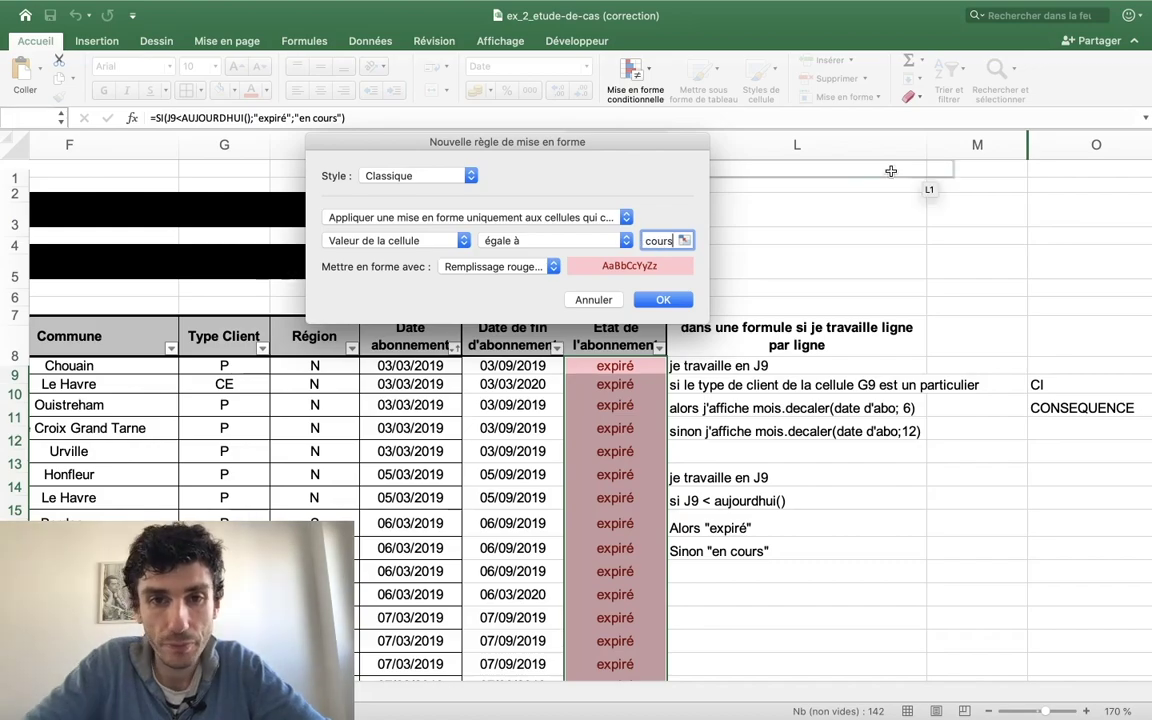
{"action": "left_click", "coordinate": [530, 267]}
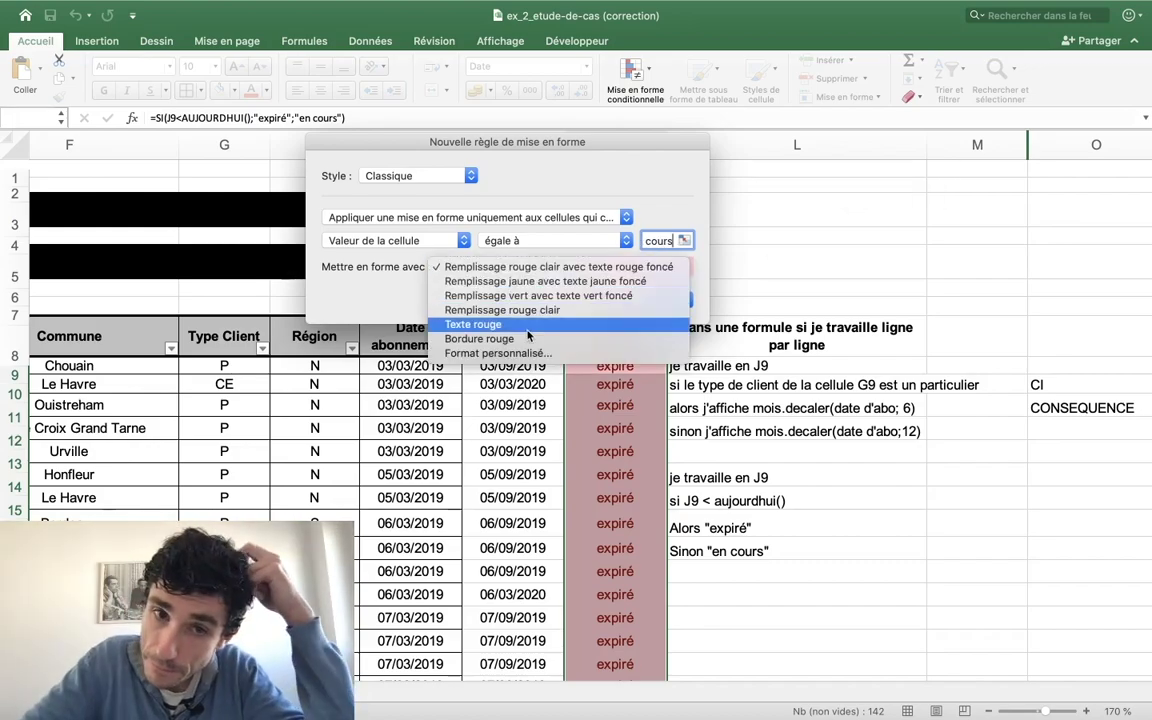
{"action": "left_click", "coordinate": [530, 295]}
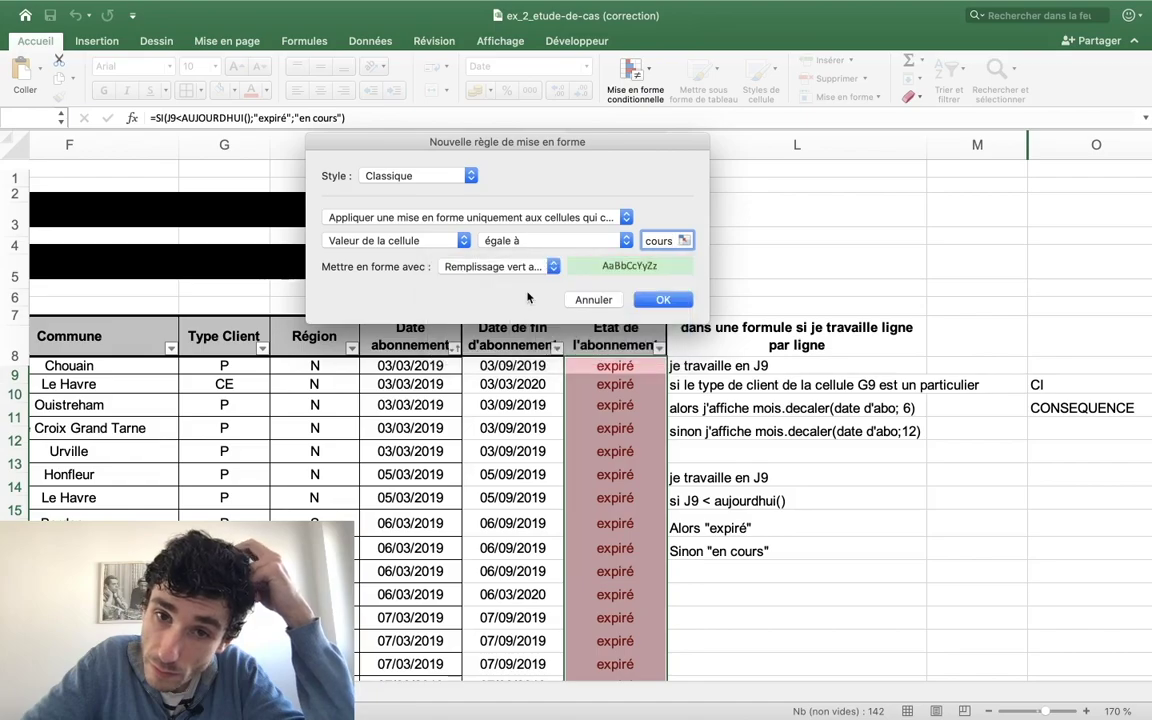
{"action": "left_click", "coordinate": [662, 299]}
{"action": "scroll", "coordinate": [636, 395], "scroll_direction": "down", "scroll_amount": 5}
{"action": "scroll", "coordinate": [636, 395], "scroll_direction": "down", "scroll_amount": 8}
{"action": "scroll", "coordinate": [636, 395], "scroll_direction": "up", "scroll_amount": 1}
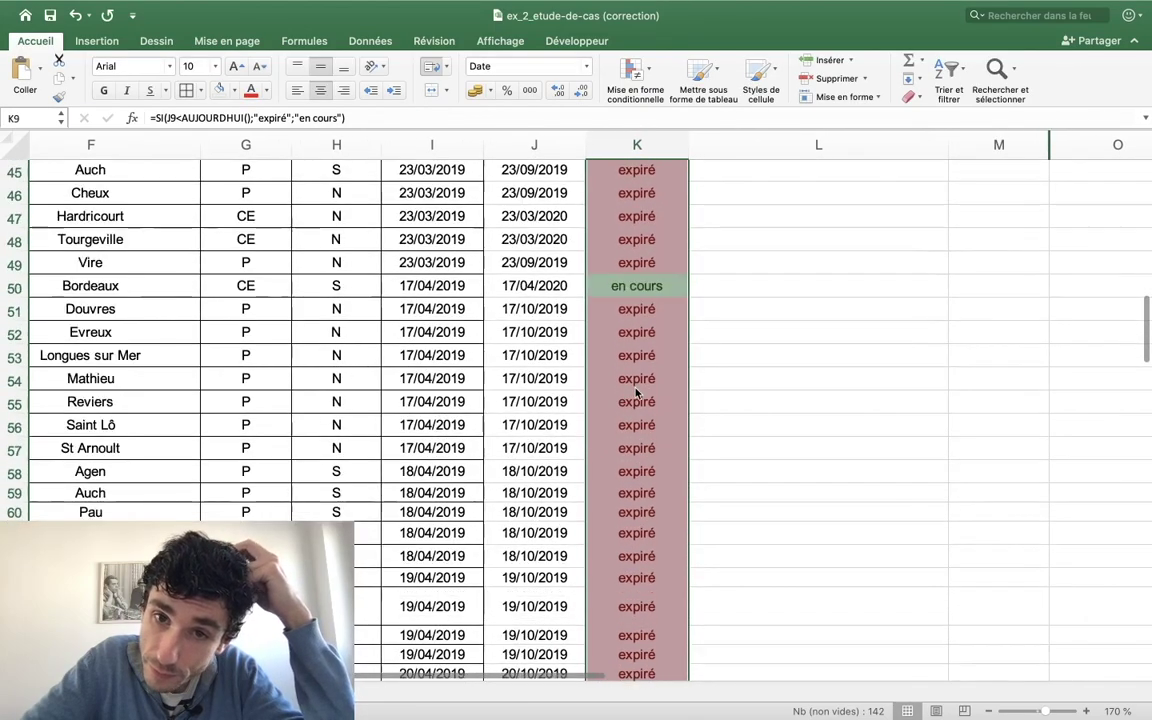
{"action": "scroll", "coordinate": [636, 395], "scroll_direction": "down", "scroll_amount": 2}
{"action": "scroll", "coordinate": [638, 390], "scroll_direction": "down", "scroll_amount": 10}
{"action": "scroll", "coordinate": [640, 386], "scroll_direction": "up", "scroll_amount": 1}
{"action": "scroll", "coordinate": [640, 386], "scroll_direction": "up", "scroll_amount": 1}
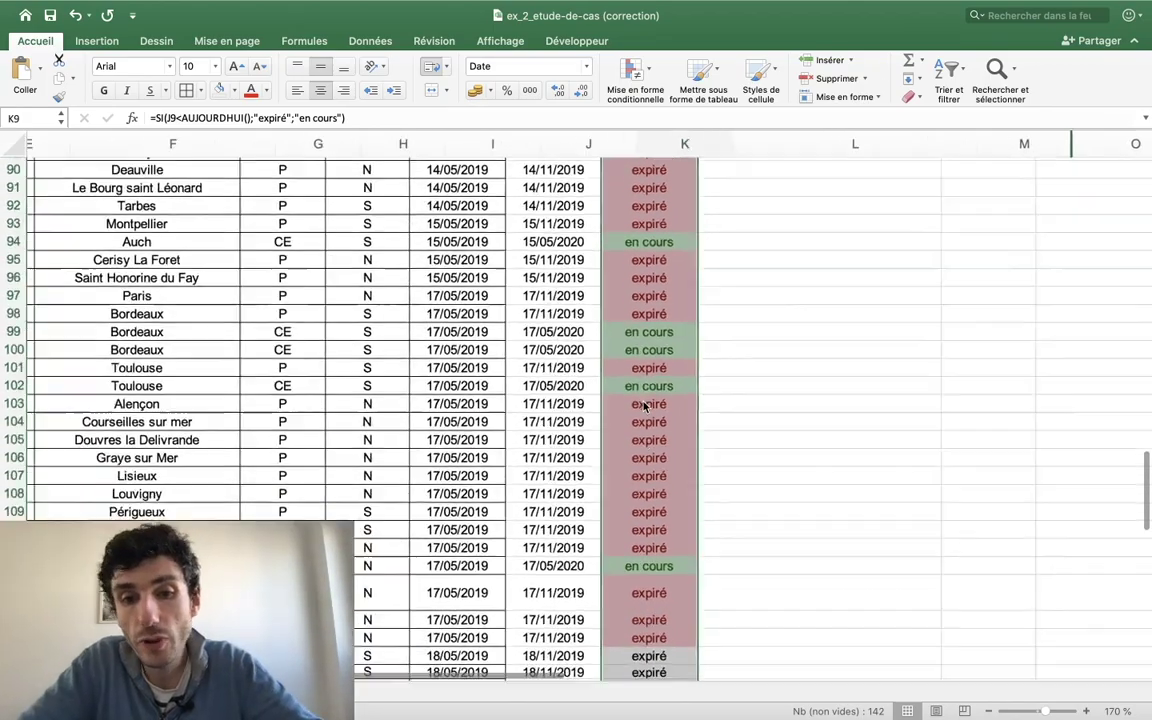
{"action": "scroll", "coordinate": [642, 395], "scroll_direction": "down", "scroll_amount": 5}
{"action": "scroll", "coordinate": [644, 407], "scroll_direction": "up", "scroll_amount": 5}
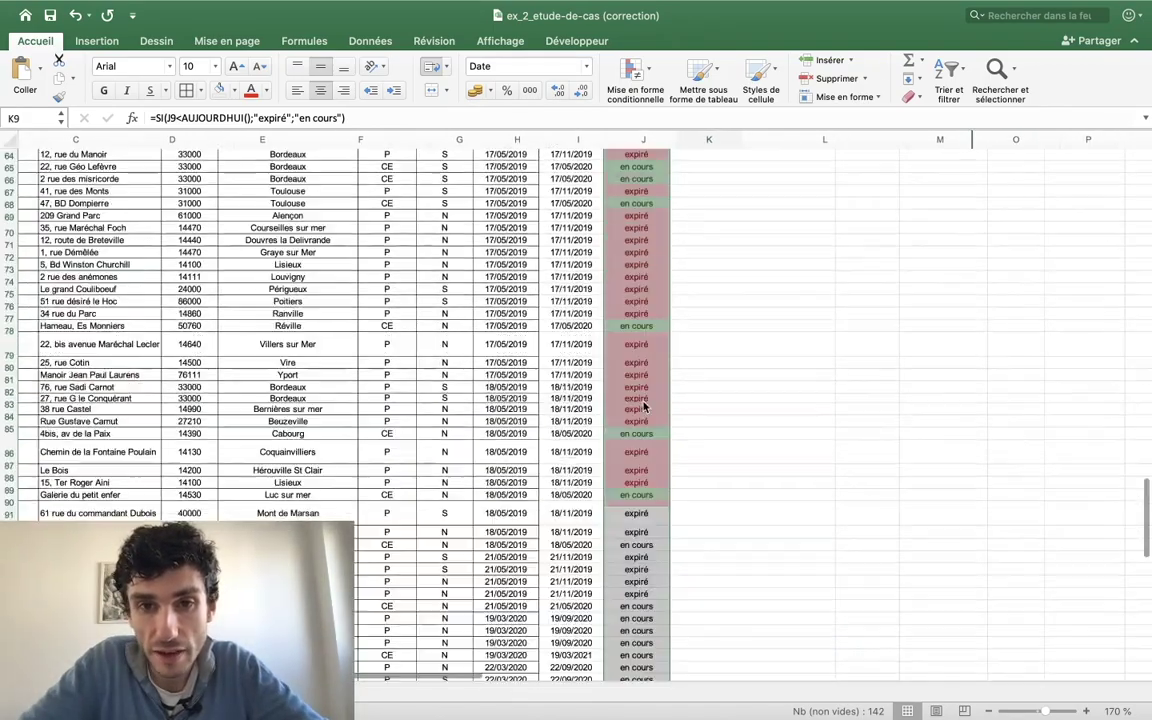
{"action": "scroll", "coordinate": [648, 417], "scroll_direction": "down", "scroll_amount": 5}
{"action": "scroll", "coordinate": [648, 417], "scroll_direction": "up", "scroll_amount": 10}
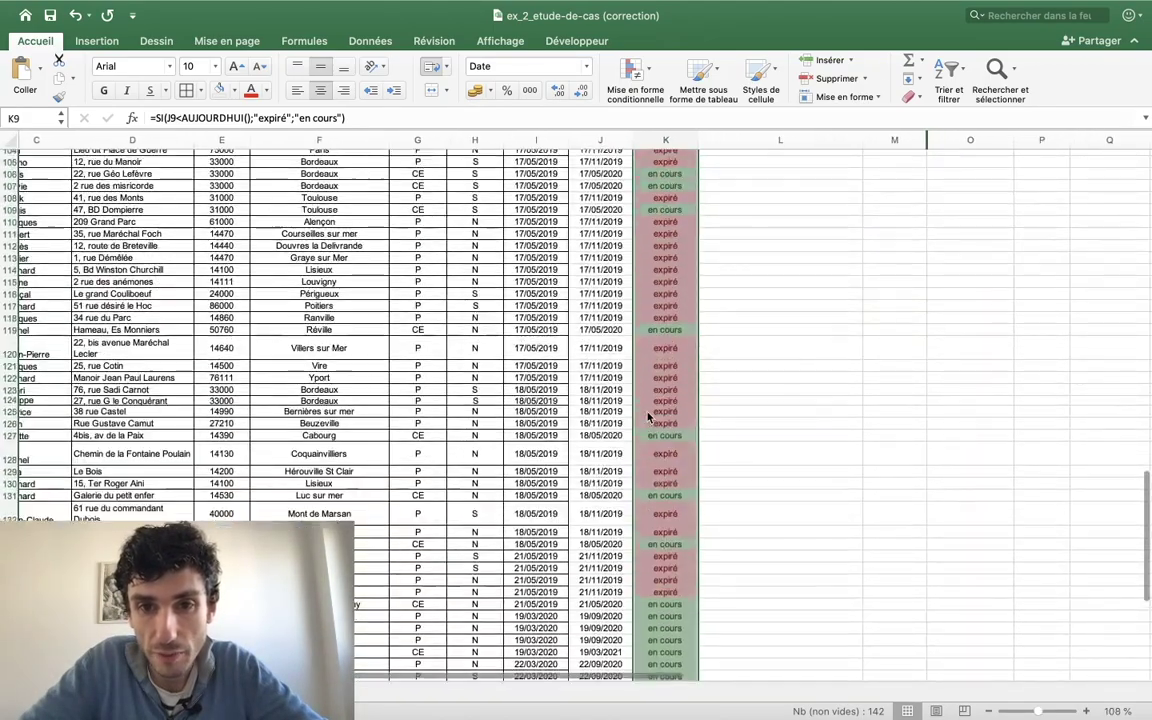
{"action": "scroll", "coordinate": [648, 417], "scroll_direction": "up", "scroll_amount": 15}
{"action": "scroll", "coordinate": [648, 417], "scroll_direction": "up", "scroll_amount": 4}
{"action": "scroll", "coordinate": [648, 417], "scroll_direction": "up", "scroll_amount": 5}
{"action": "scroll", "coordinate": [648, 417], "scroll_direction": "up", "scroll_amount": 5}
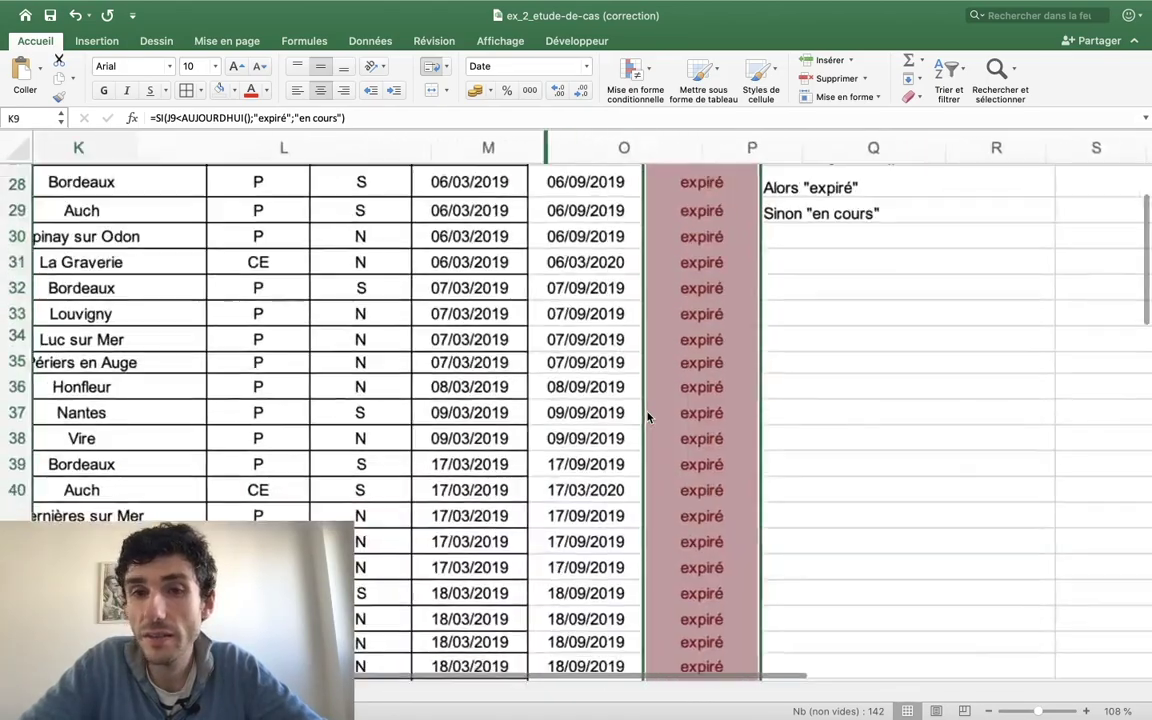
{"action": "scroll", "coordinate": [648, 417], "scroll_direction": "up", "scroll_amount": 3}
{"action": "scroll", "coordinate": [648, 417], "scroll_direction": "up", "scroll_amount": 3}
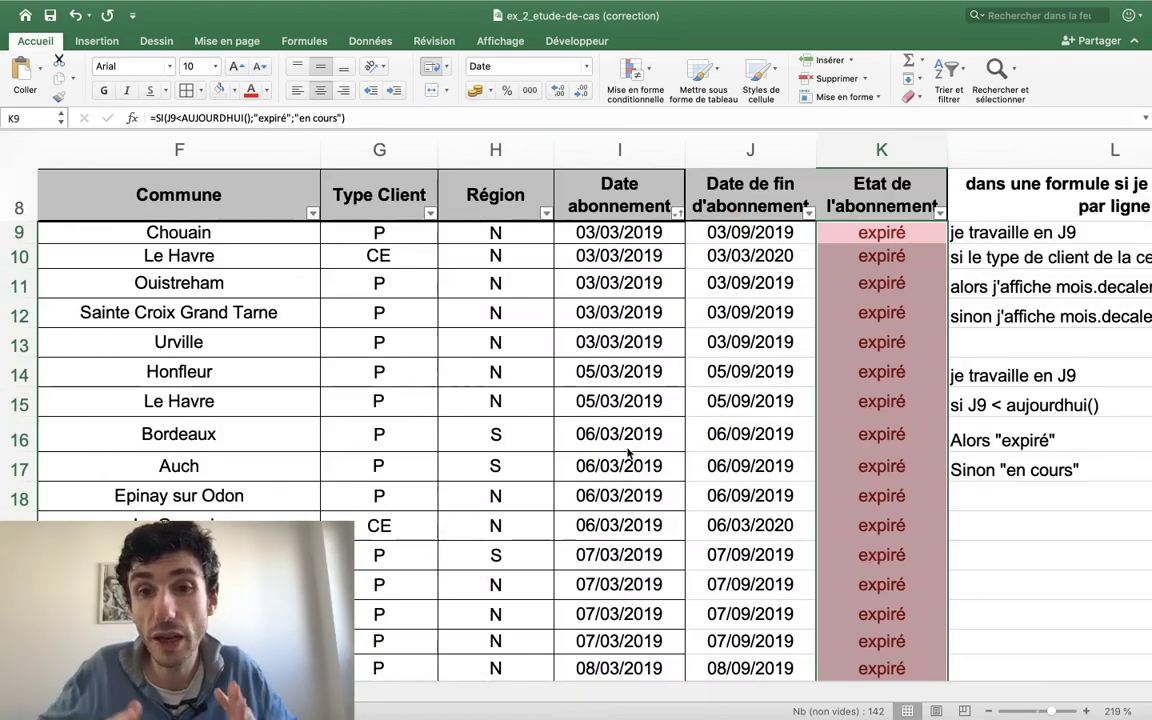
{"action": "left_click", "coordinate": [625, 232]}
{"action": "left_click", "coordinate": [741, 228]}
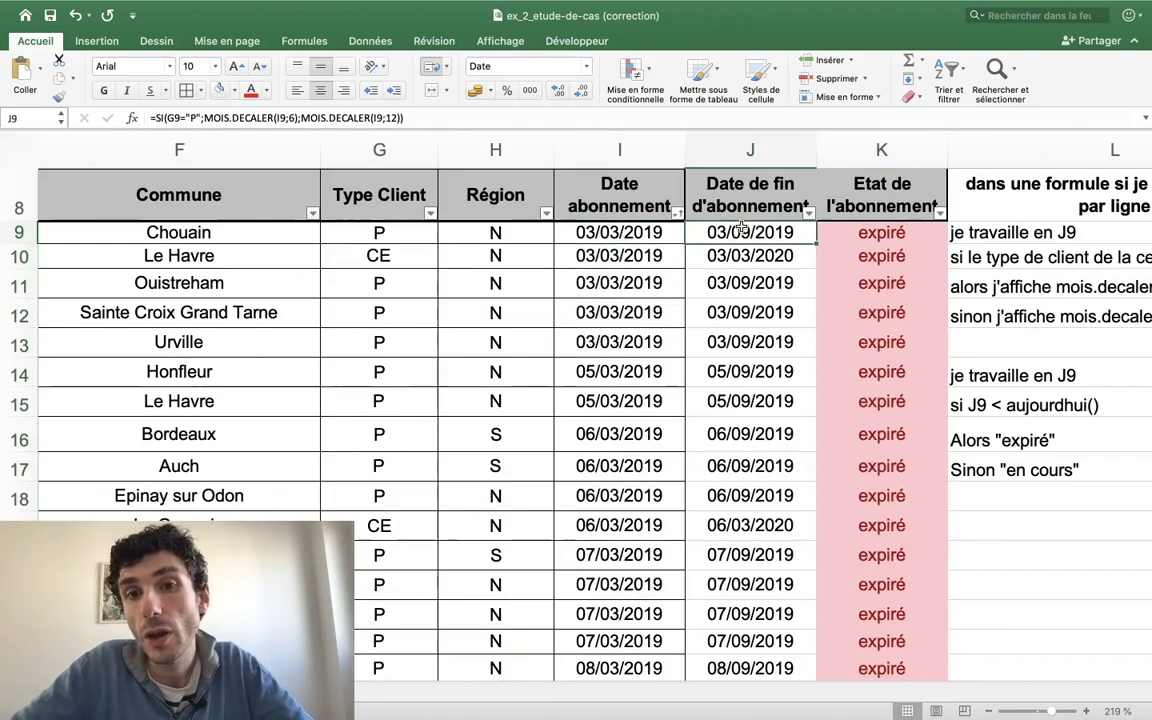
{"action": "left_click", "coordinate": [592, 233]}
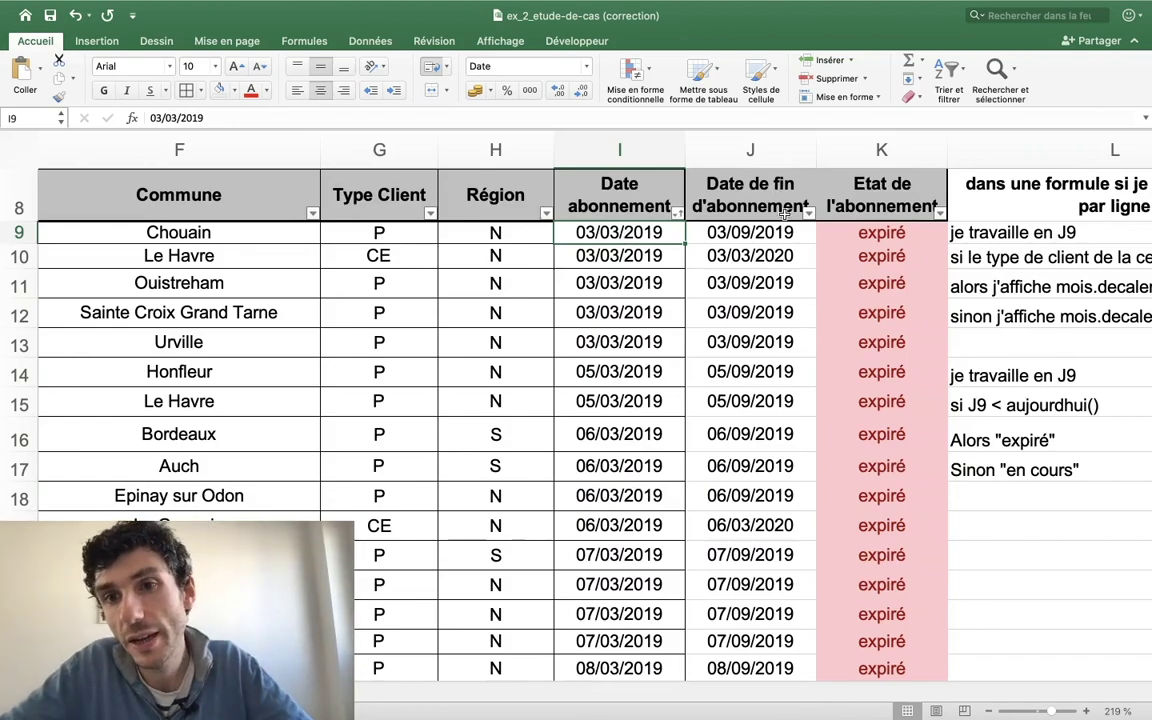
{"action": "scroll", "coordinate": [874, 352], "scroll_direction": "down", "scroll_amount": 3}
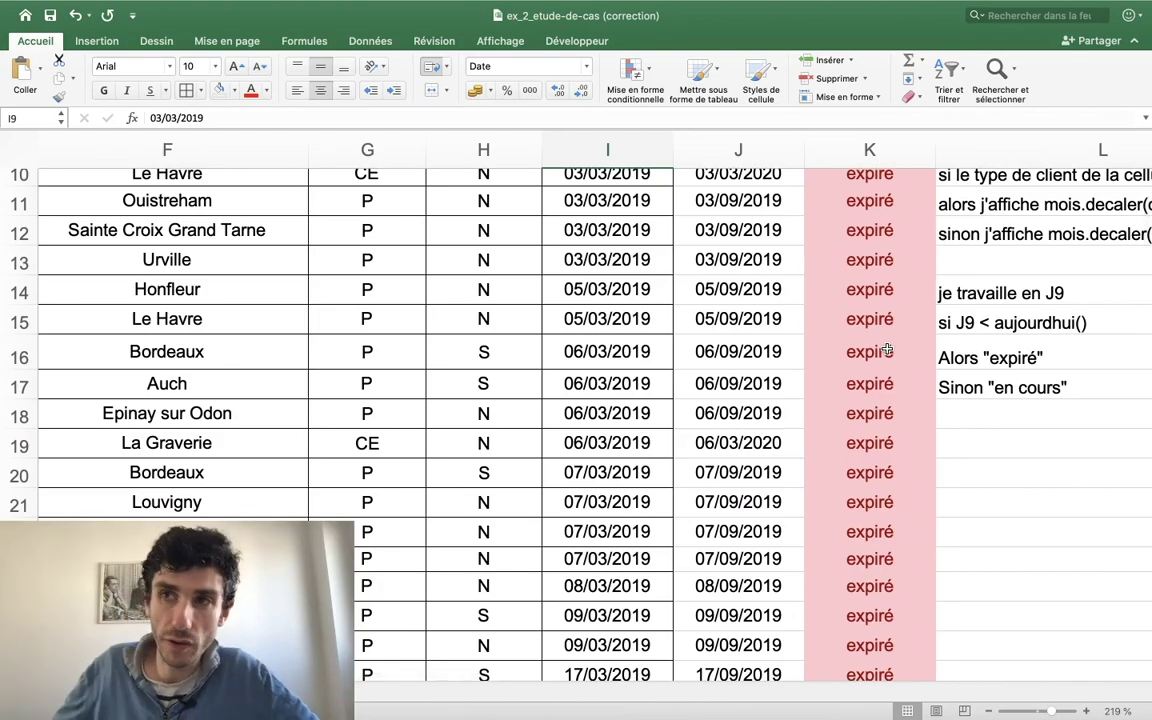
{"action": "scroll", "coordinate": [887, 350], "scroll_direction": "up", "scroll_amount": 7}
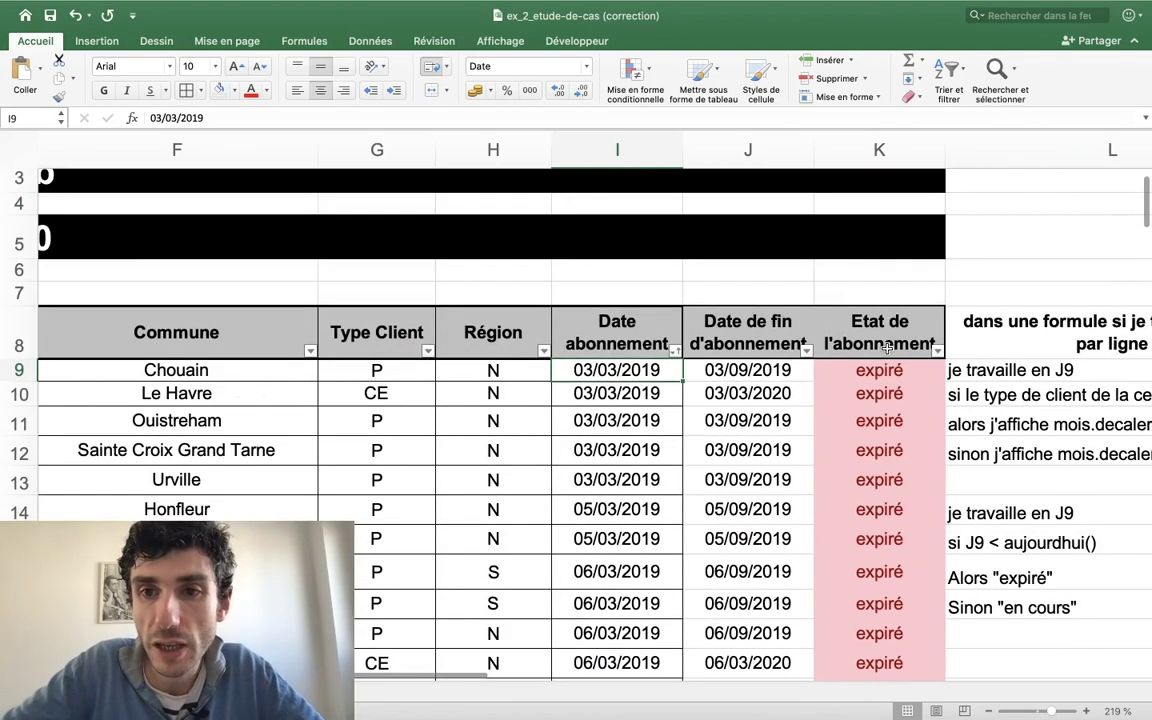
{"action": "scroll", "coordinate": [878, 354], "scroll_direction": "down", "scroll_amount": 4}
{"action": "scroll", "coordinate": [878, 354], "scroll_direction": "down", "scroll_amount": 2}
{"action": "scroll", "coordinate": [869, 257], "scroll_direction": "down", "scroll_amount": 3}
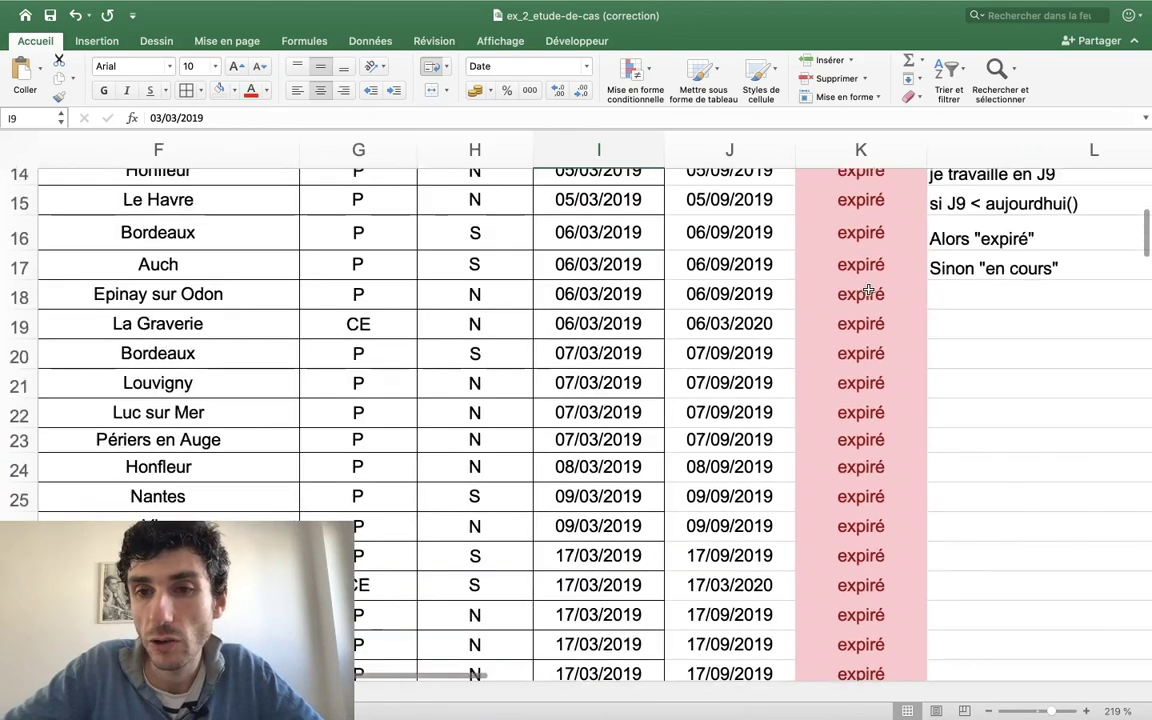
{"action": "scroll", "coordinate": [865, 270], "scroll_direction": "down", "scroll_amount": 10}
{"action": "scroll", "coordinate": [861, 290], "scroll_direction": "down", "scroll_amount": 5}
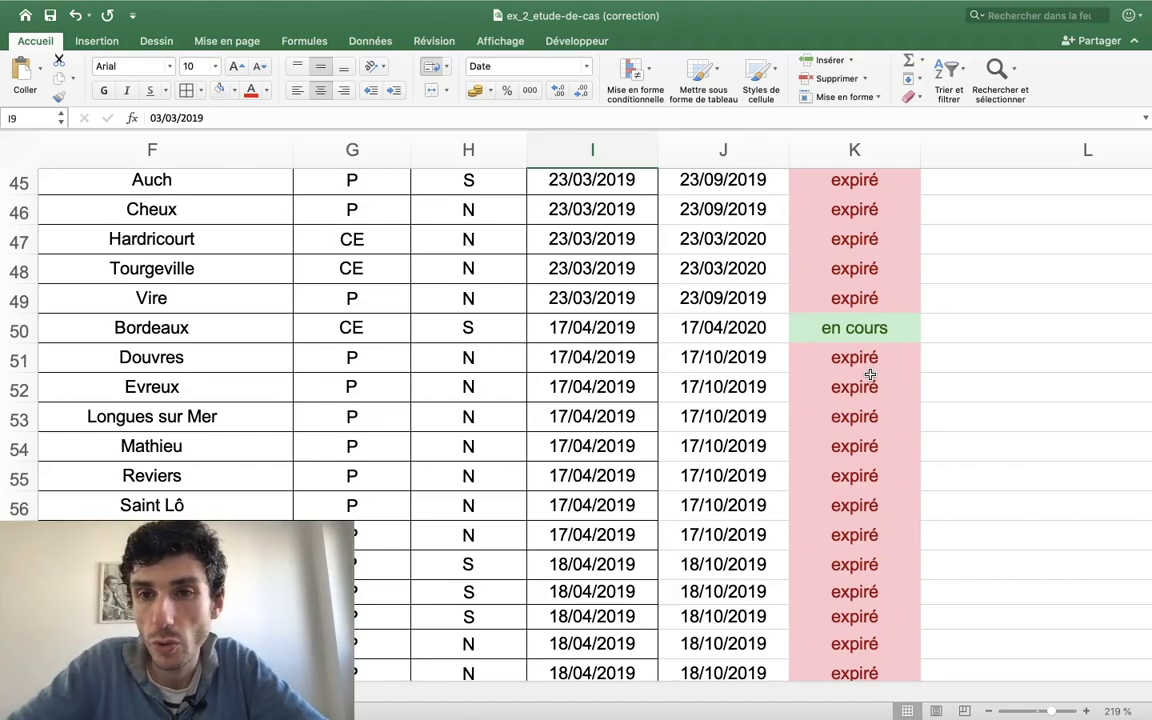
{"action": "scroll", "coordinate": [870, 375], "scroll_direction": "up", "scroll_amount": 1}
{"action": "scroll", "coordinate": [870, 375], "scroll_direction": "up", "scroll_amount": 9}
{"action": "scroll", "coordinate": [870, 375], "scroll_direction": "up", "scroll_amount": 5}
{"action": "scroll", "coordinate": [870, 373], "scroll_direction": "down", "scroll_amount": 12}
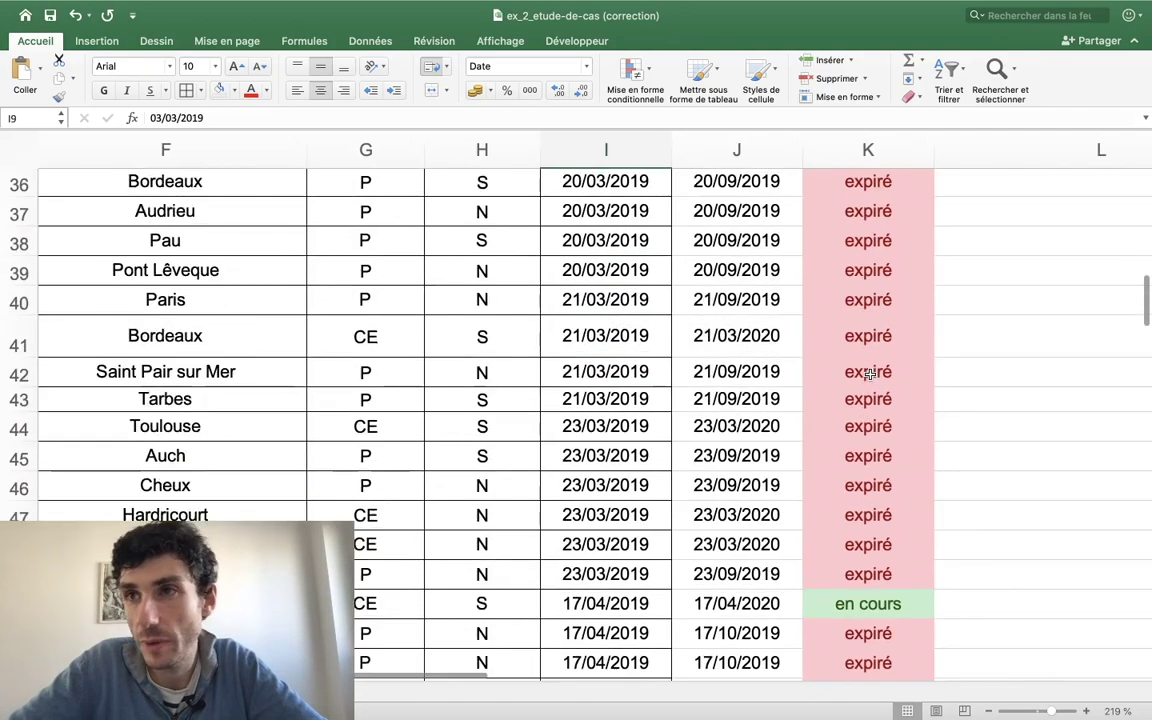
{"action": "scroll", "coordinate": [870, 373], "scroll_direction": "down", "scroll_amount": 2}
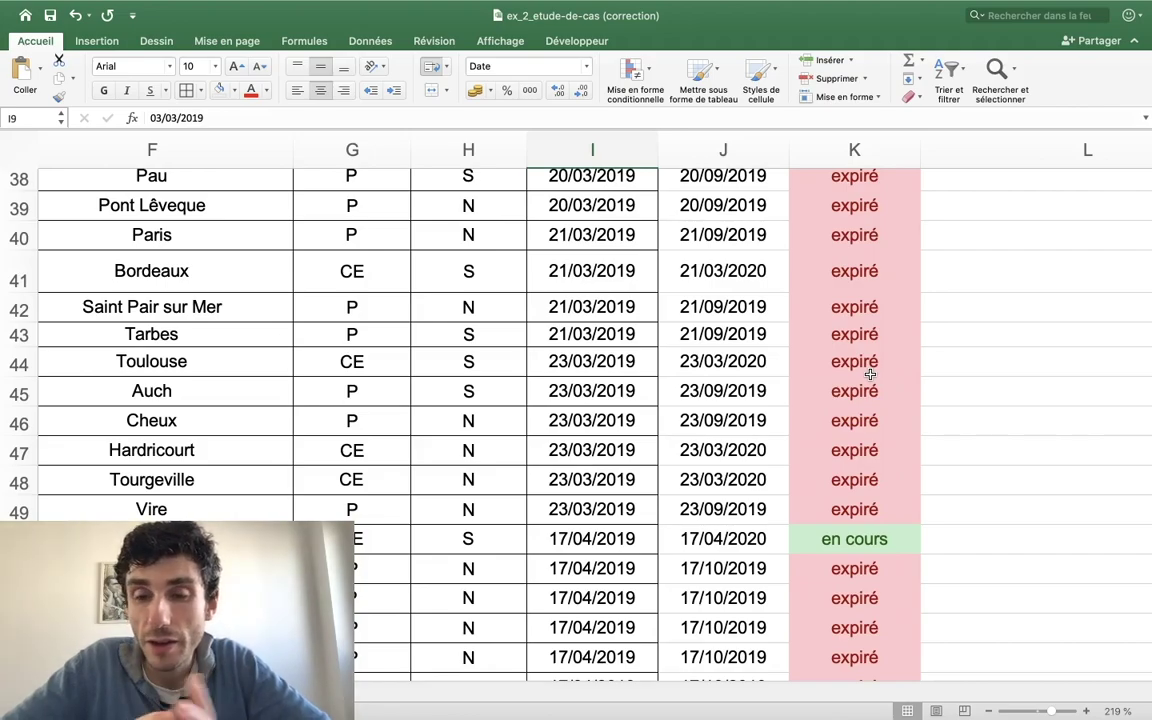
{"action": "scroll", "coordinate": [870, 374], "scroll_direction": "right", "scroll_amount": 10}
{"action": "scroll", "coordinate": [870, 374], "scroll_direction": "up", "scroll_amount": 8}
{"action": "scroll", "coordinate": [870, 374], "scroll_direction": "up", "scroll_amount": 5}
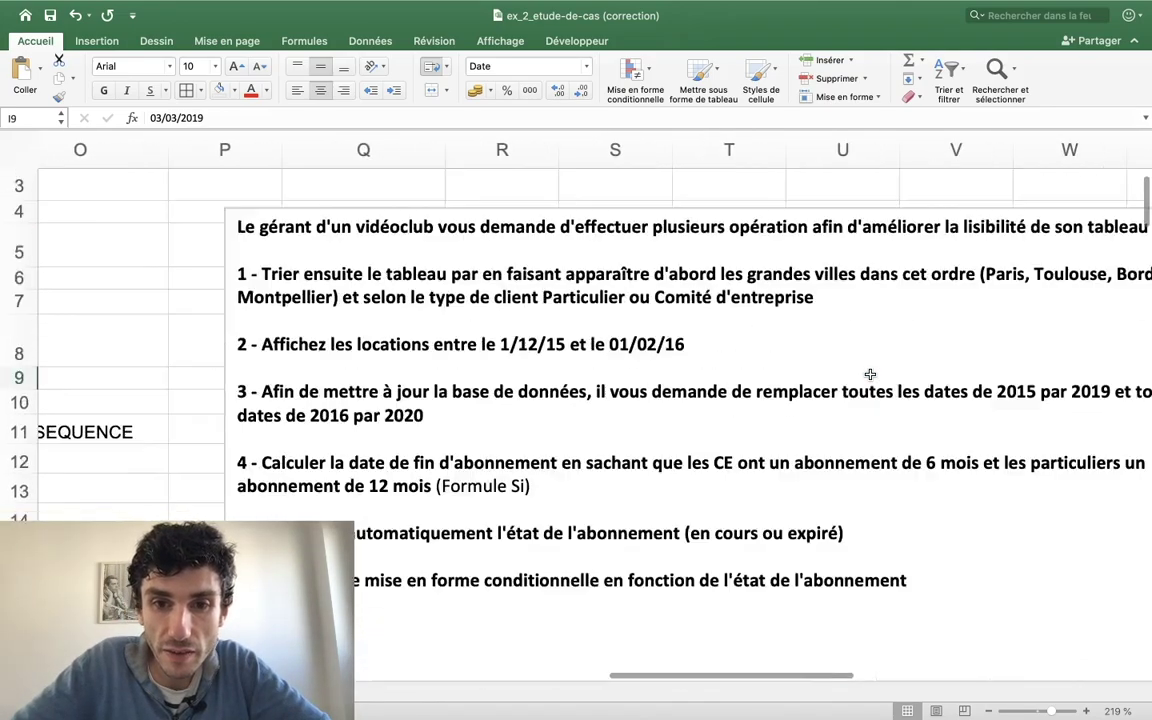
{"action": "scroll", "coordinate": [870, 374], "scroll_direction": "down", "scroll_amount": 2}
{"action": "scroll", "coordinate": [870, 374], "scroll_direction": "down", "scroll_amount": 1}
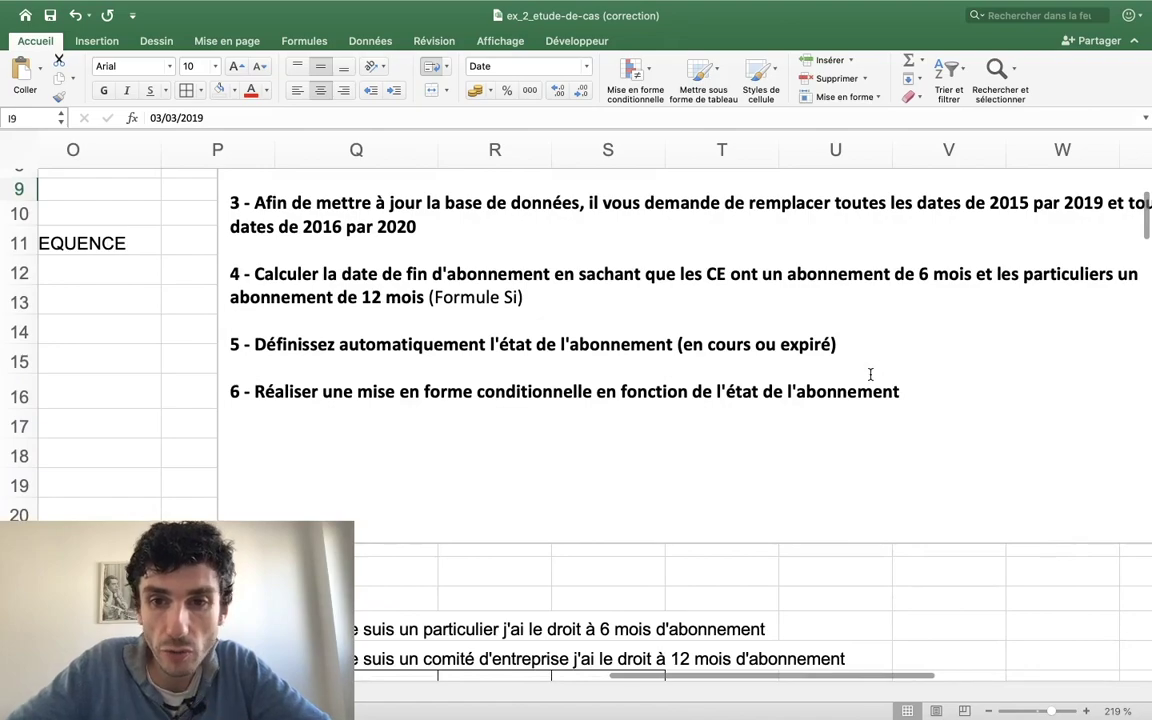